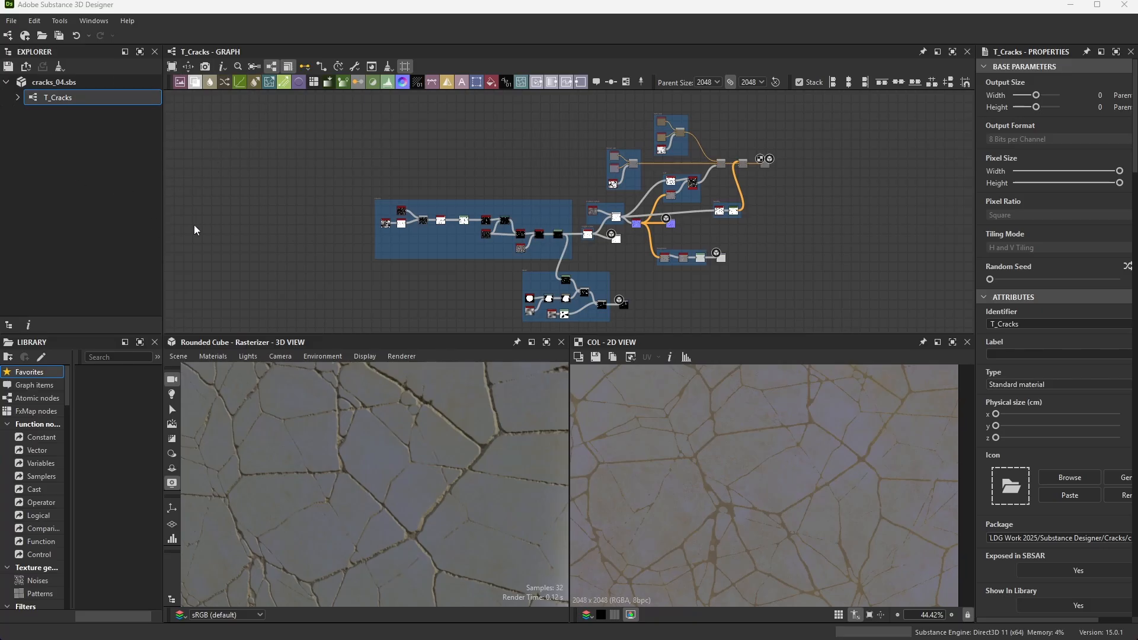
# - Review the template and resolution settings for a new Substance graph, closing the dialog without creating one
pyautogui.click(9, 21)
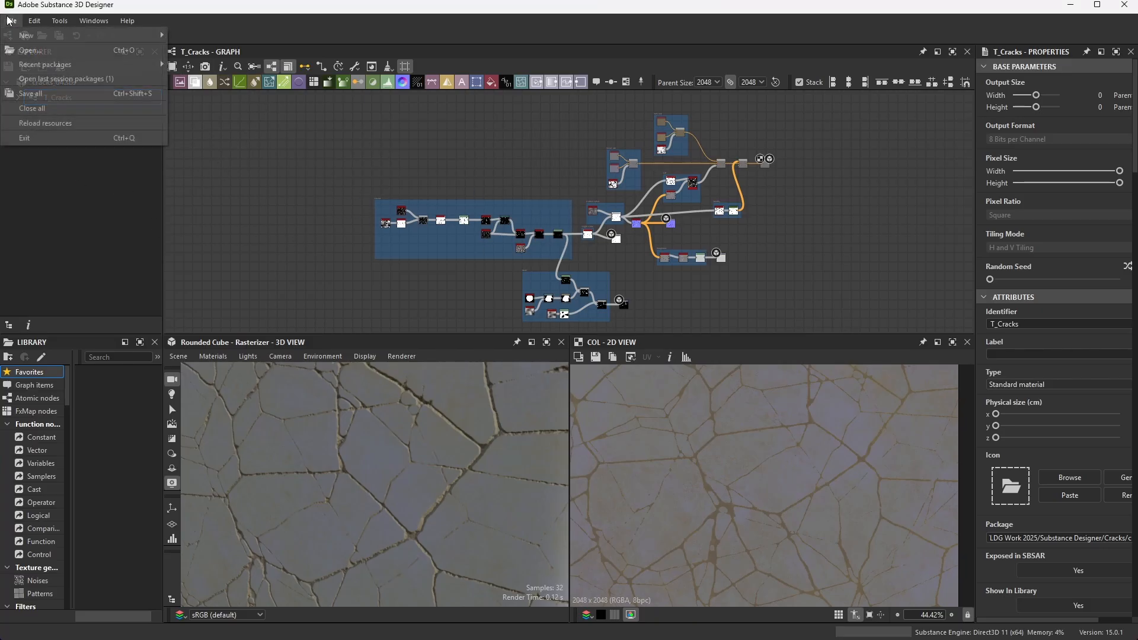
pyautogui.moveTo(41, 37)
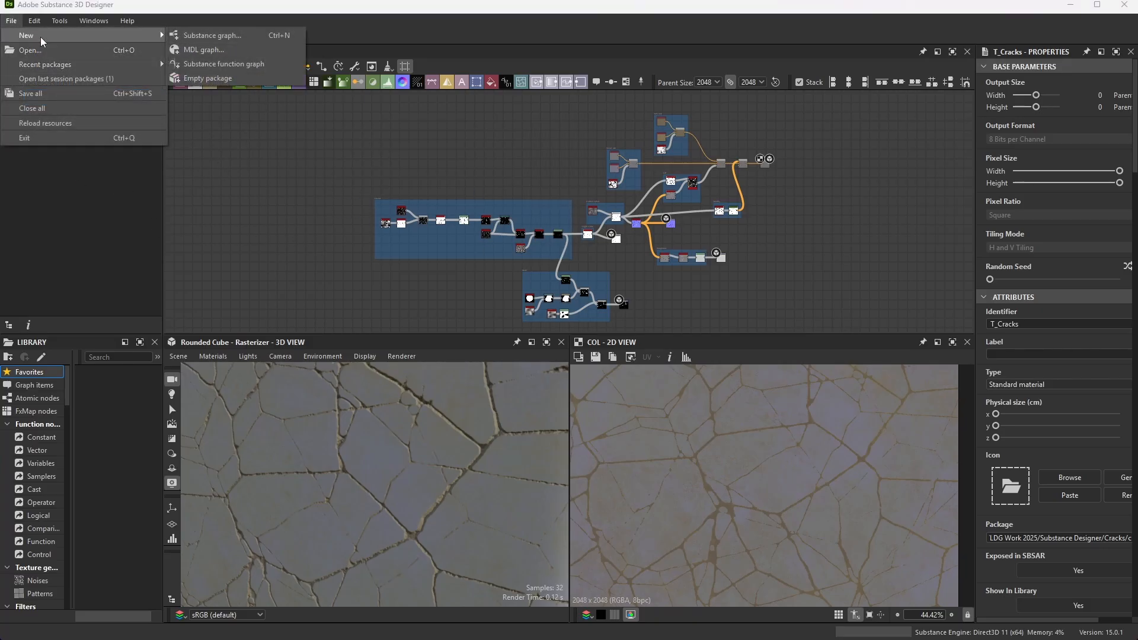
pyautogui.click(241, 34)
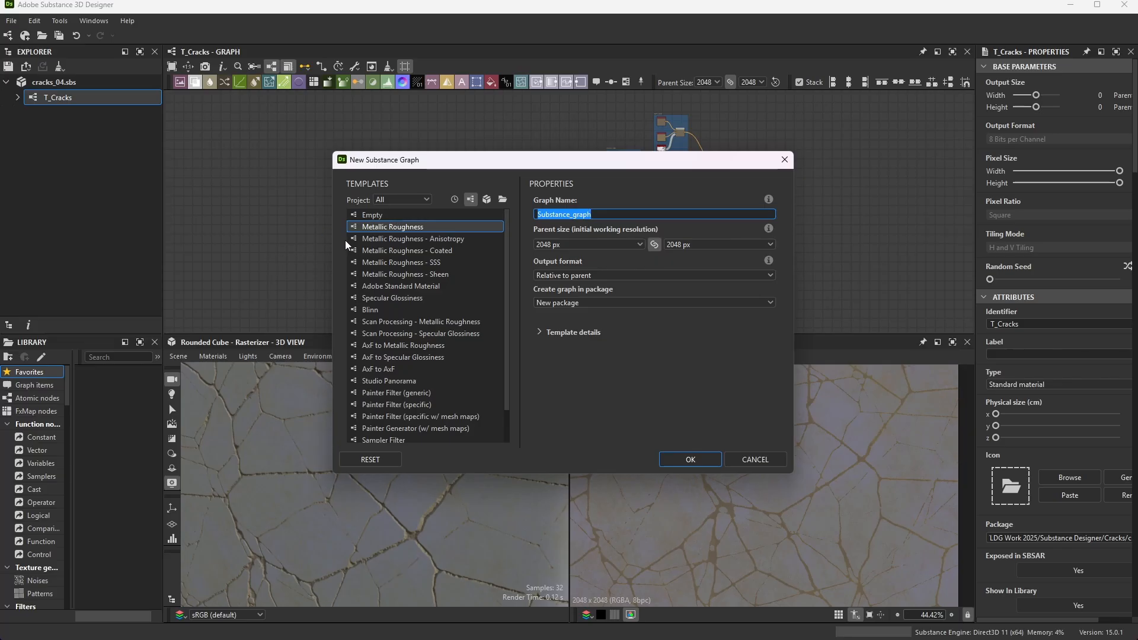
pyautogui.click(784, 160)
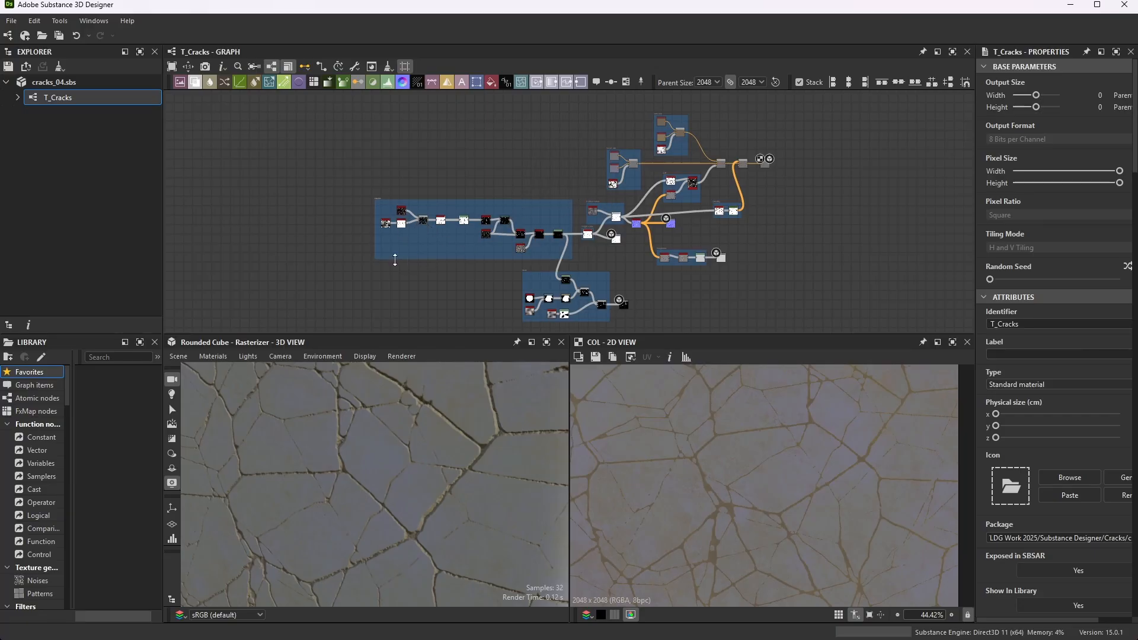
# - Examine the start of the Cracks frame and the list of available nodes without adding any
pyautogui.scroll(4, 394, 259)
pyautogui.scroll(-2, 403, 155)
pyautogui.scroll(2, 368, 109)
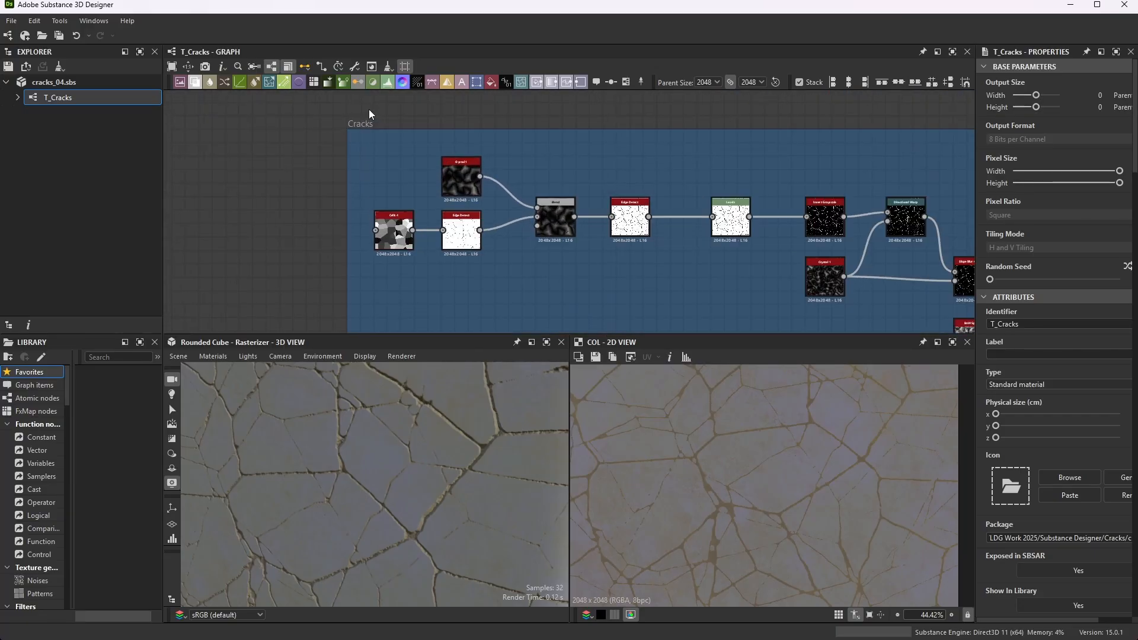
pyautogui.scroll(3, 386, 154)
pyautogui.scroll(-2, 387, 156)
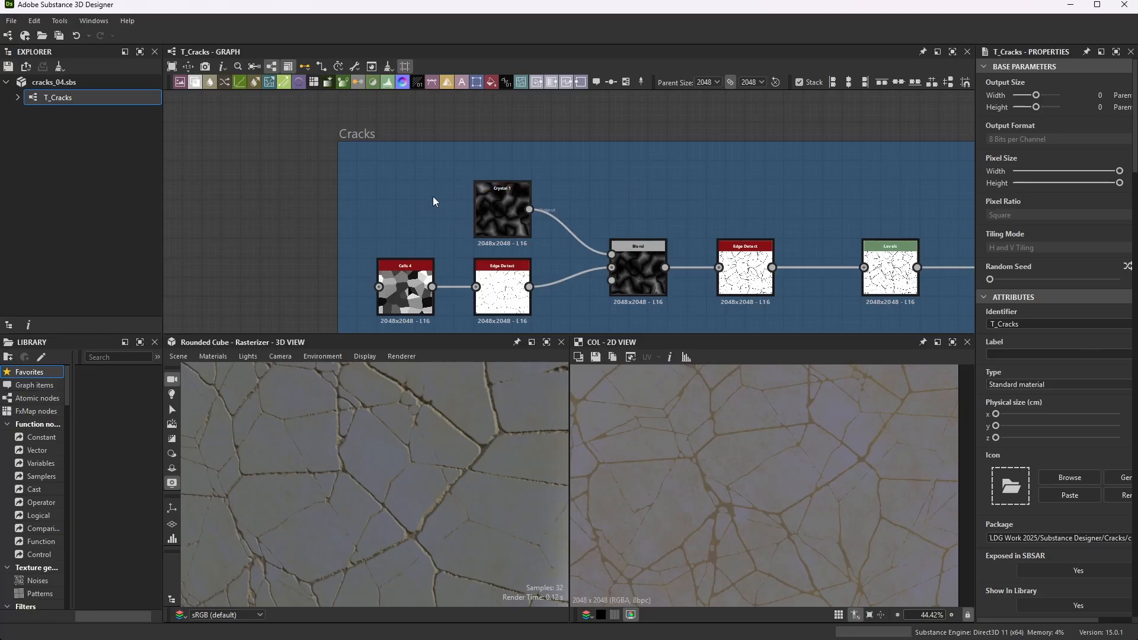
pyautogui.press('space')
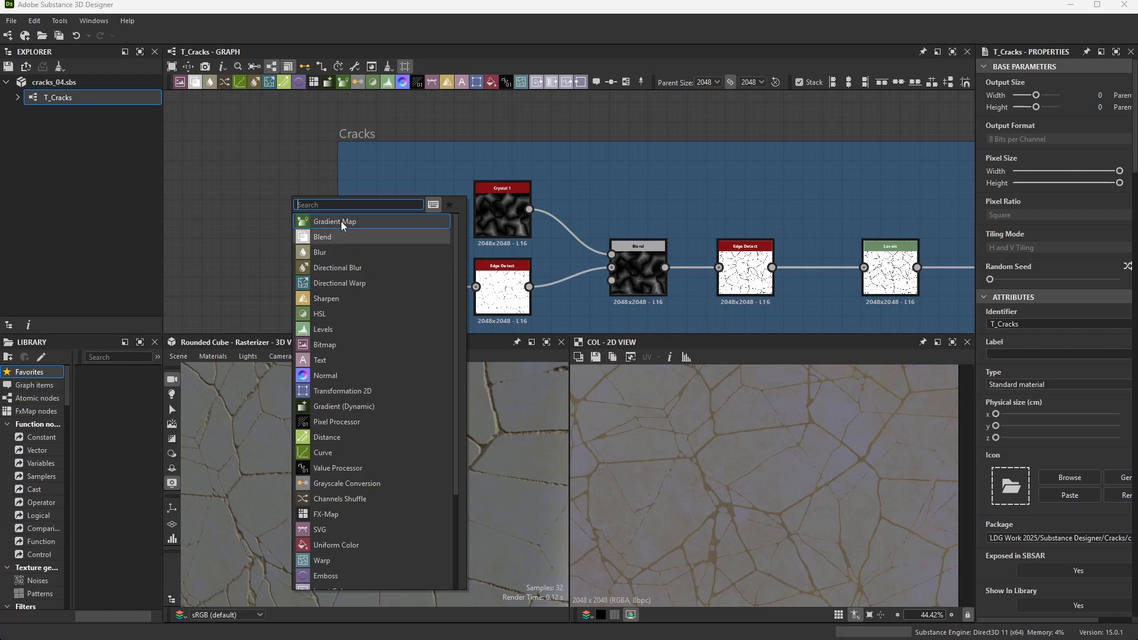
pyautogui.press('Escape')
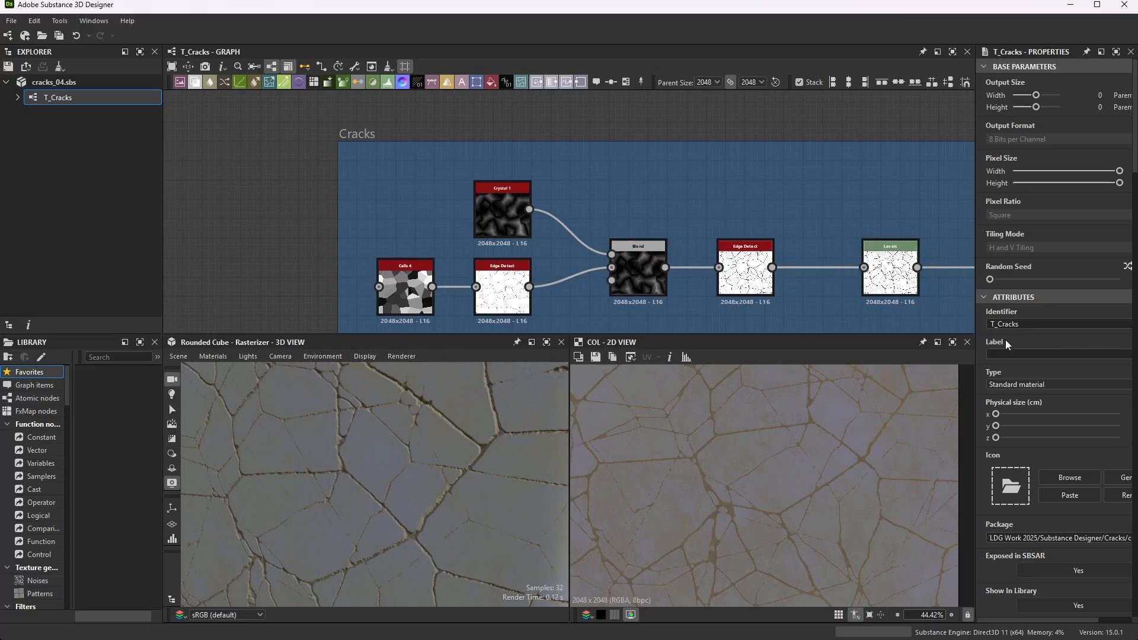
# - Widen the properties area and inspect the Cells 4 node's output and instance parameters
pyautogui.moveTo(977, 246); pyautogui.dragTo(890, 247)
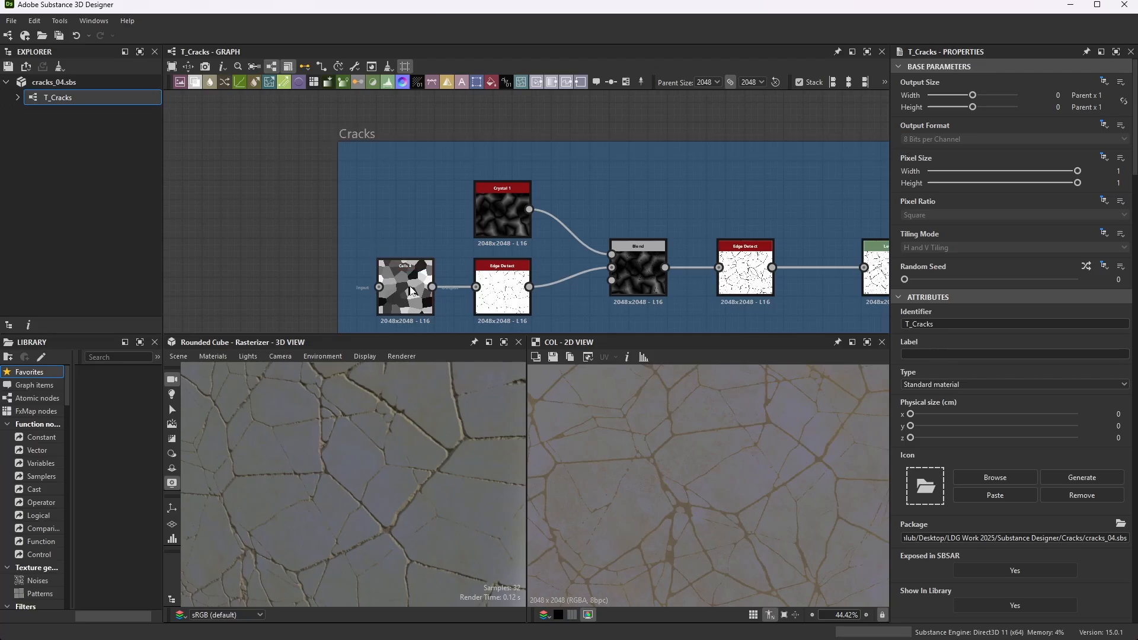
pyautogui.doubleClick(385, 312)
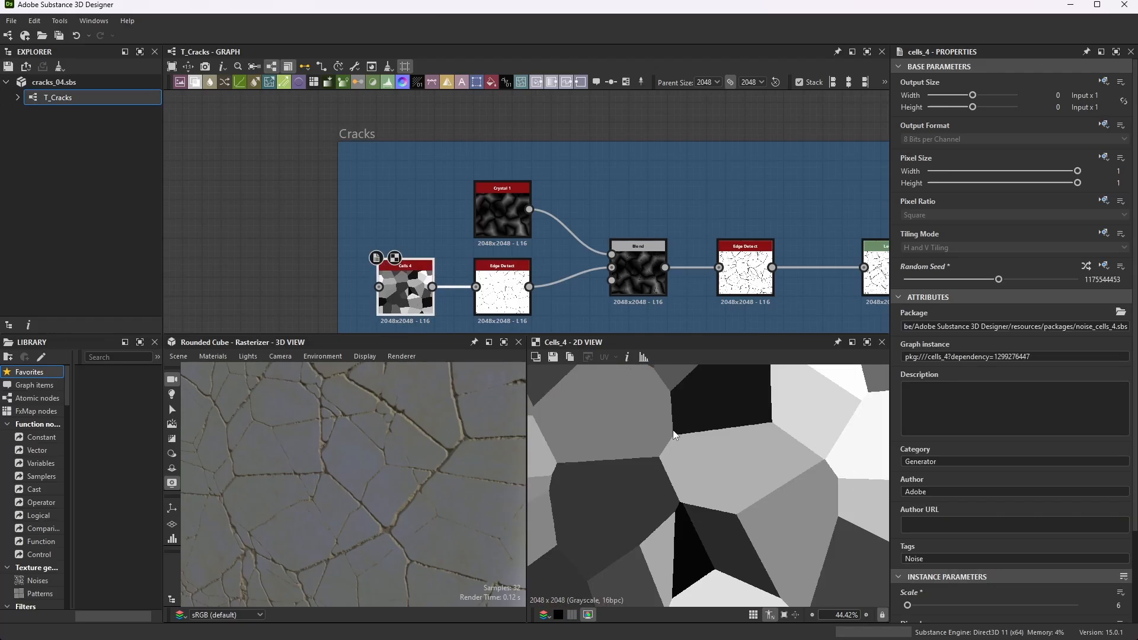
pyautogui.moveTo(419, 328); pyautogui.dragTo(402, 282, button='middle')
pyautogui.scroll(1, 401, 282)
pyautogui.scroll(1, 384, 224)
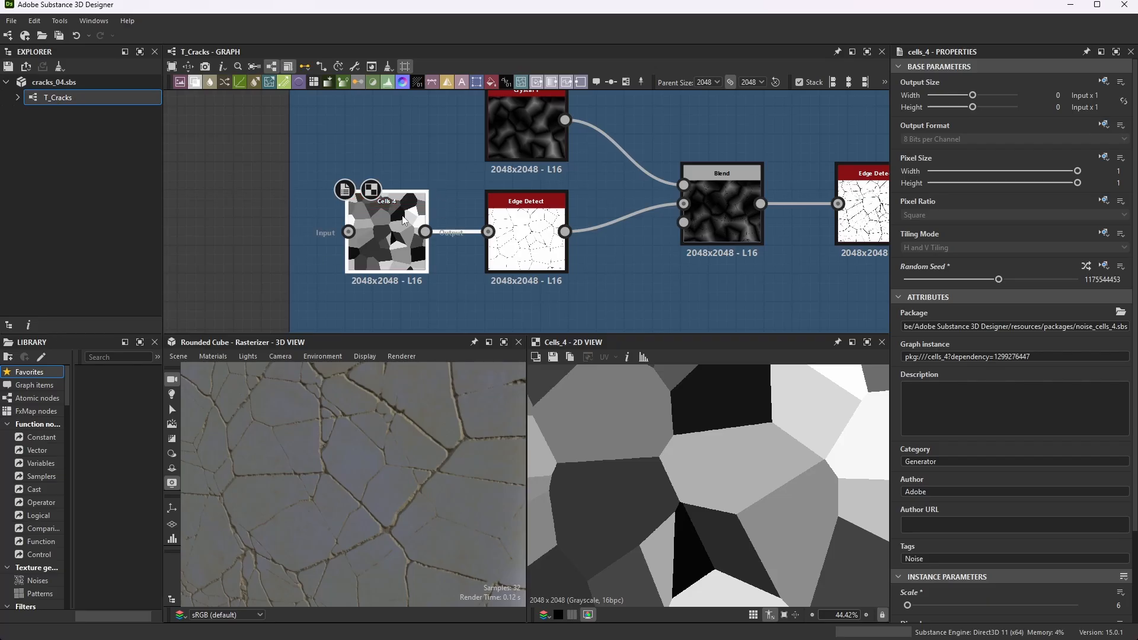
pyautogui.scroll(-3, 965, 466)
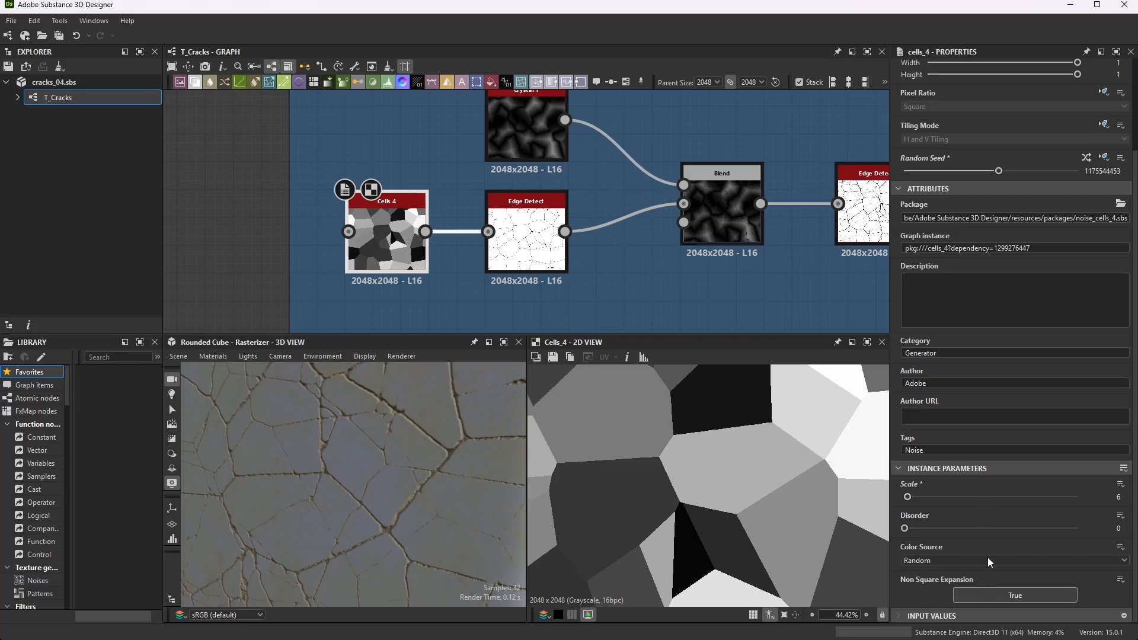
pyautogui.scroll(-2, 459, 249)
pyautogui.scroll(4, 505, 209)
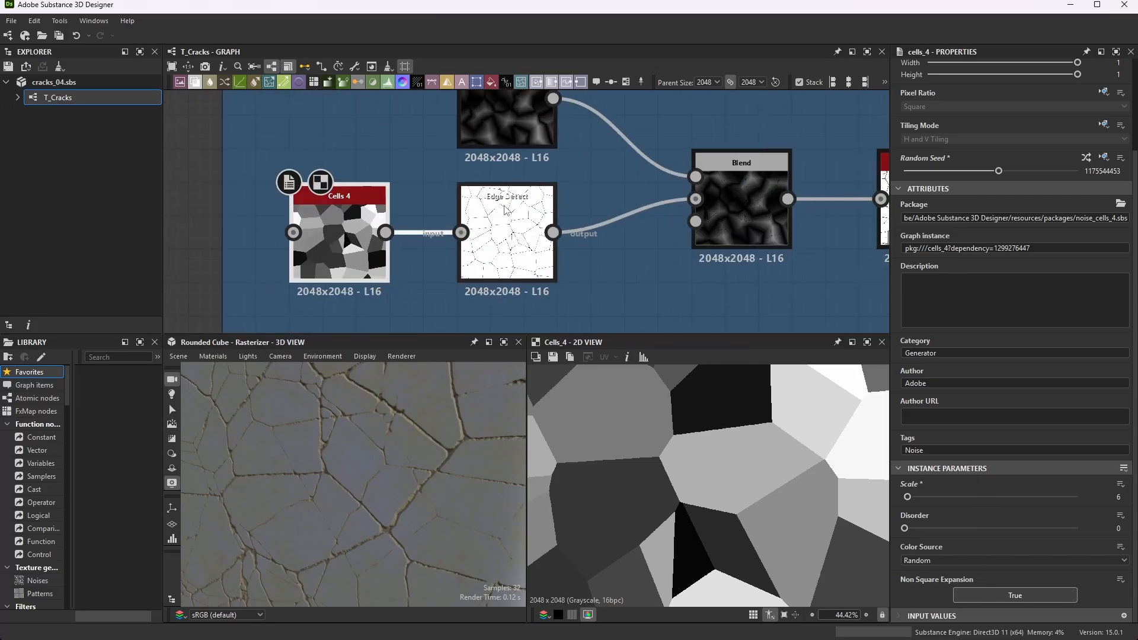
# - Inspect the outputs and instance parameters of the first Edge Detect node and the Crystal 1 node
pyautogui.doubleClick(505, 208)
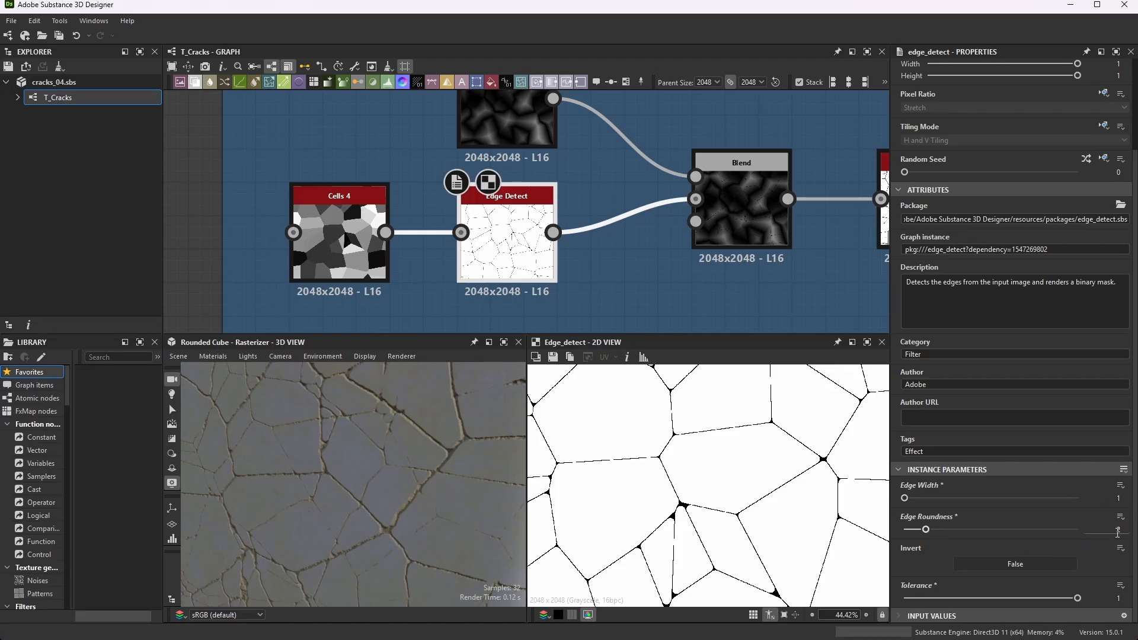
pyautogui.scroll(-3, 567, 184)
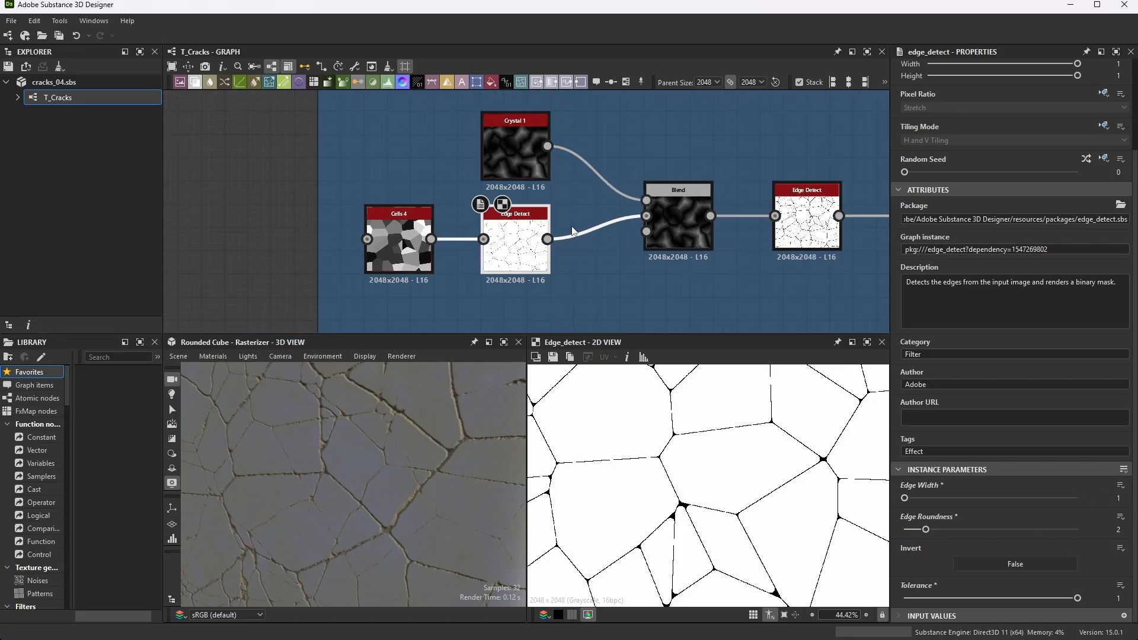
pyautogui.scroll(2, 549, 136)
pyautogui.click(528, 146)
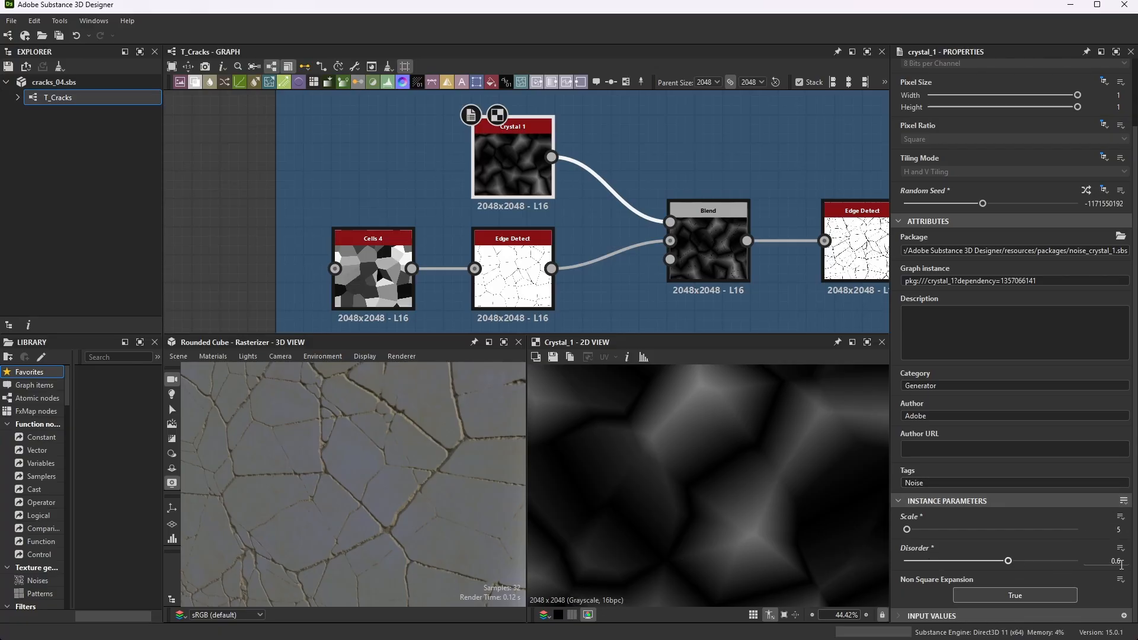
pyautogui.scroll(-2, 547, 175)
pyautogui.scroll(1, 629, 216)
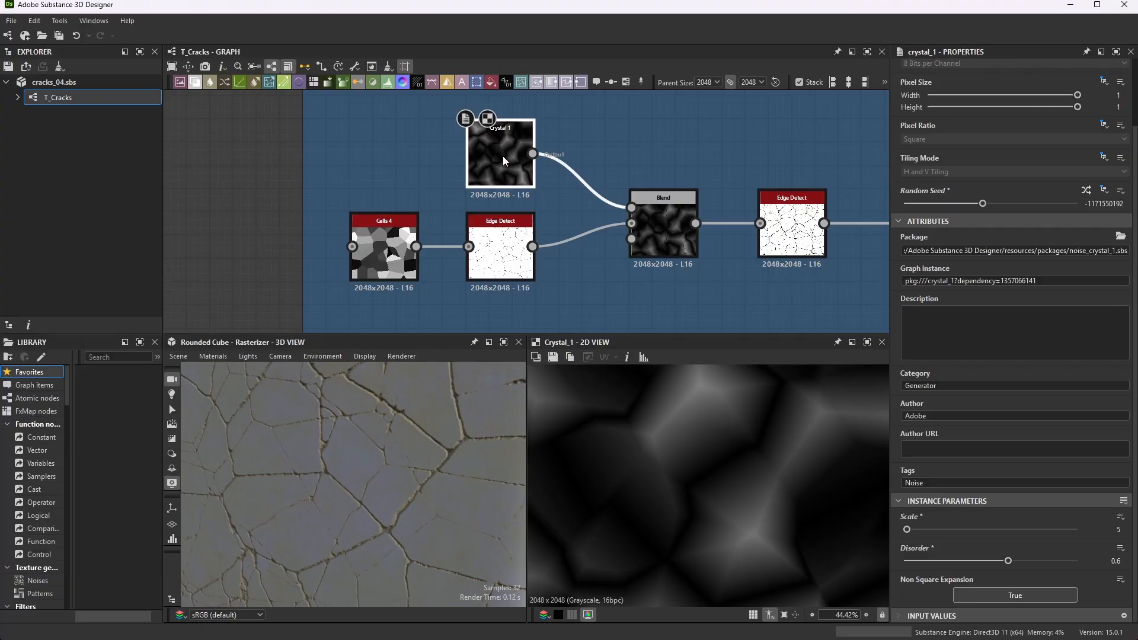
# - Examine how Cells 4 feeds the first Edge Detect node, previewing the detected edges at several magnifications
pyautogui.scroll(5, 379, 246)
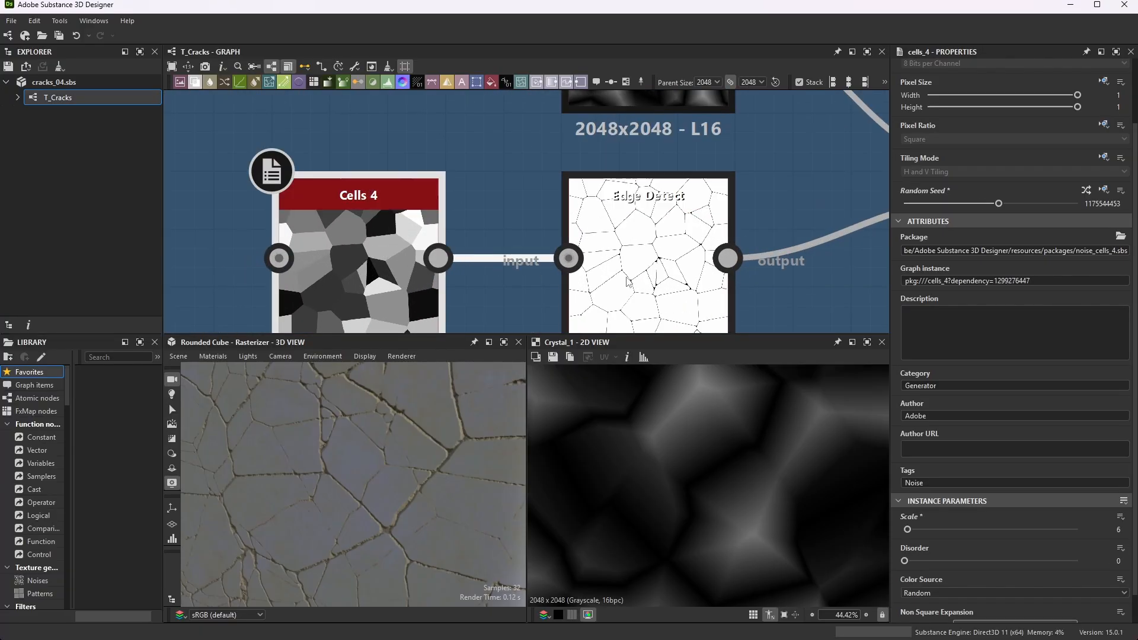
pyautogui.click(643, 248)
pyautogui.scroll(3, 769, 487)
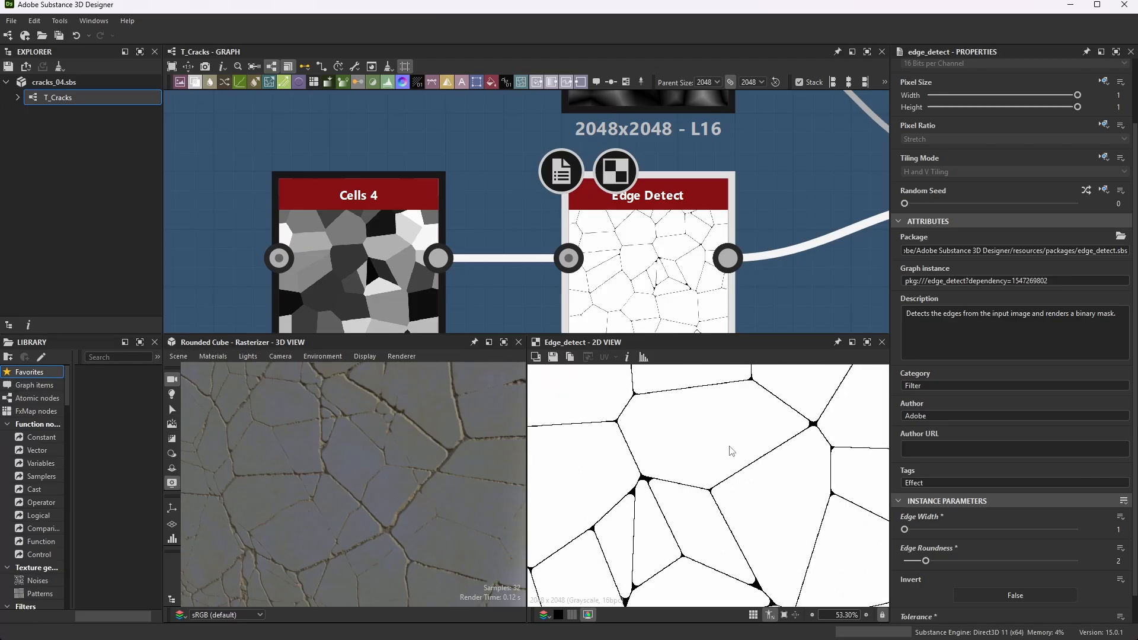
pyautogui.scroll(-3, 730, 451)
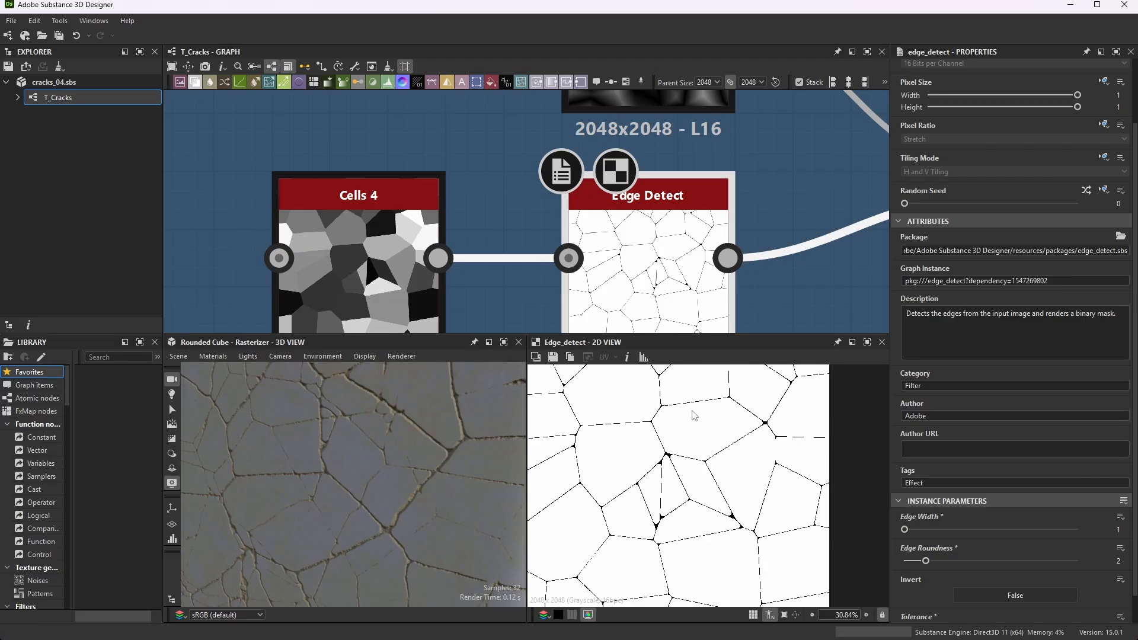
pyautogui.scroll(-2, 658, 386)
pyautogui.scroll(-7, 639, 268)
pyautogui.scroll(5, 785, 279)
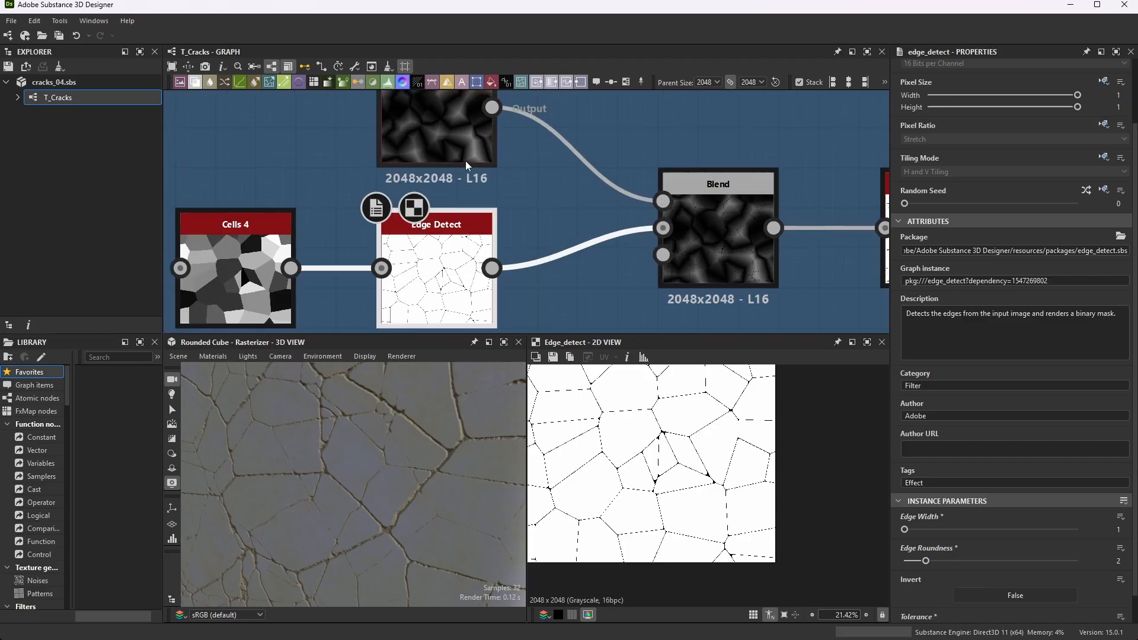
# - Inspect the Blend node that combines Crystal 1 with Edge Detect, checking its output, blending mode and inputs
pyautogui.doubleClick(723, 267)
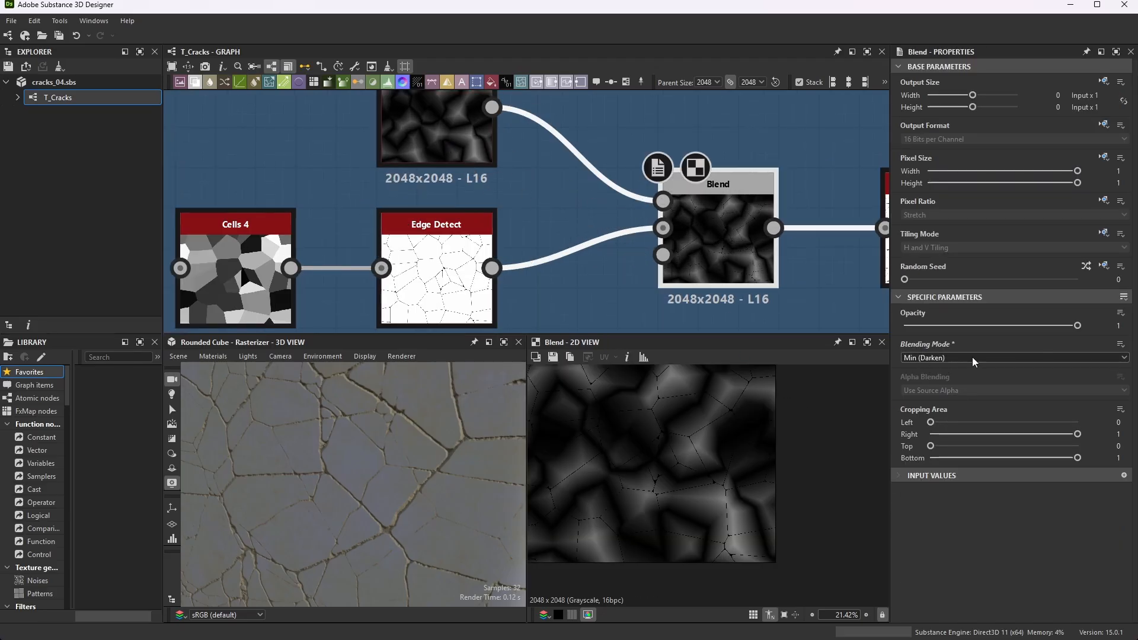
pyautogui.scroll(-4, 498, 248)
pyautogui.scroll(3, 508, 135)
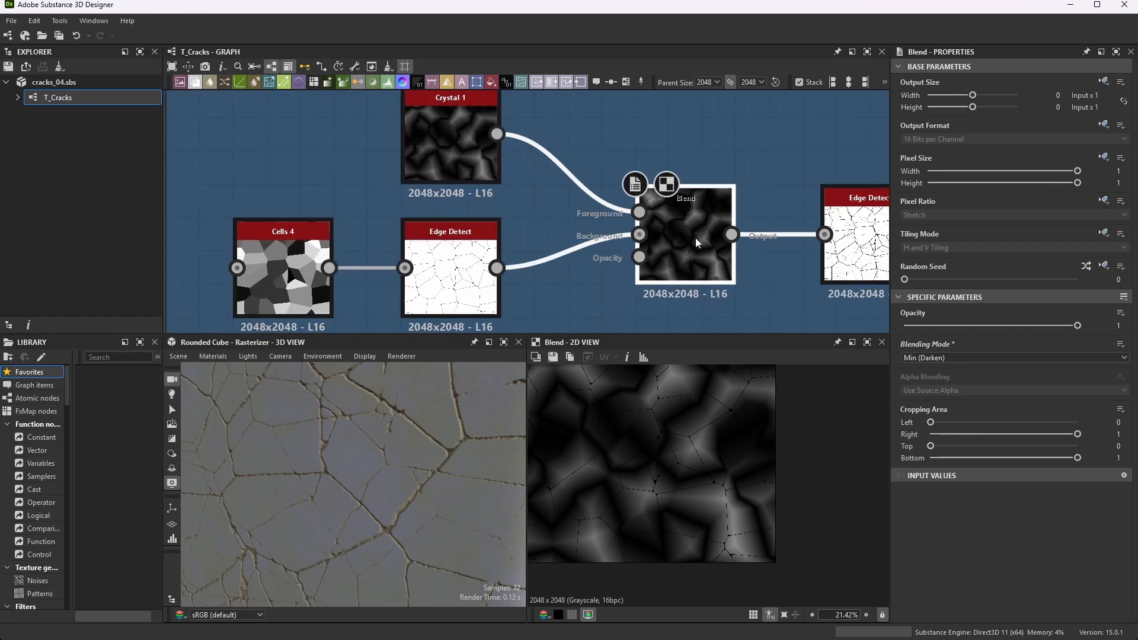
pyautogui.scroll(-1, 797, 224)
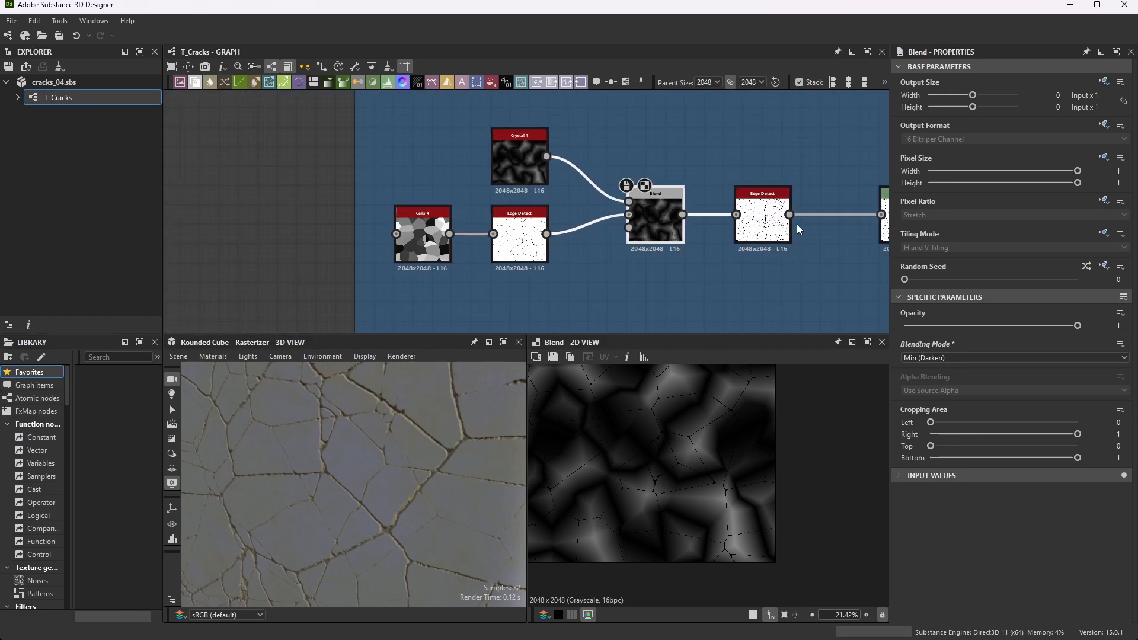
# - Inspect the Edge Detect node after the Blend, examining its crack lines up close and its edge width, roundness and tolerance
pyautogui.scroll(6, 796, 224)
pyautogui.doubleClick(694, 205)
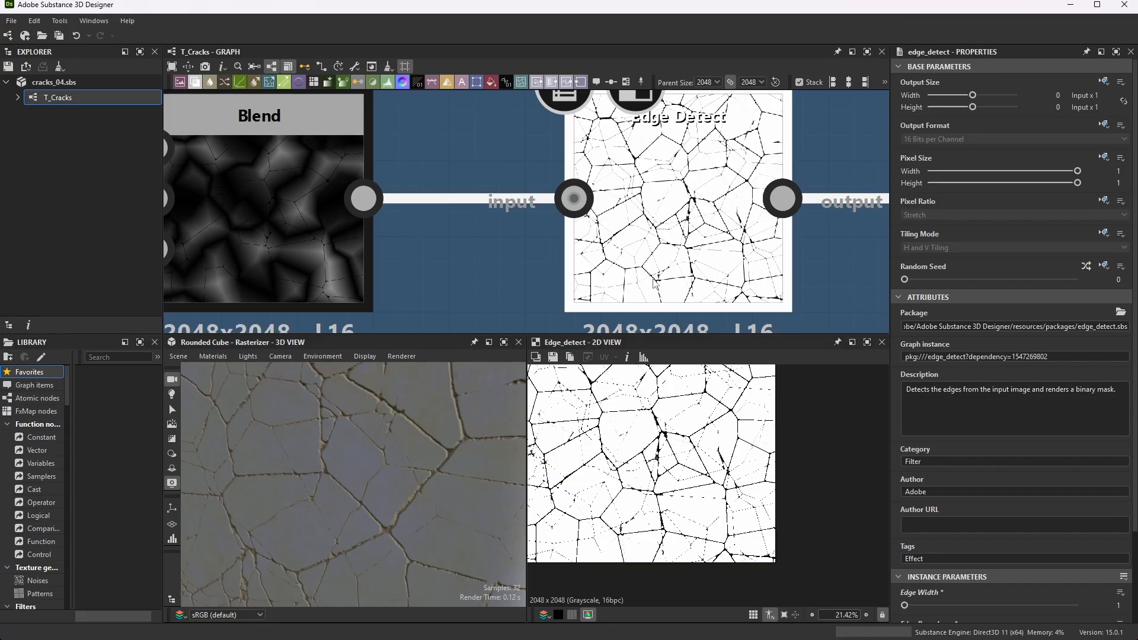
pyautogui.scroll(5, 670, 468)
pyautogui.scroll(-5, 639, 443)
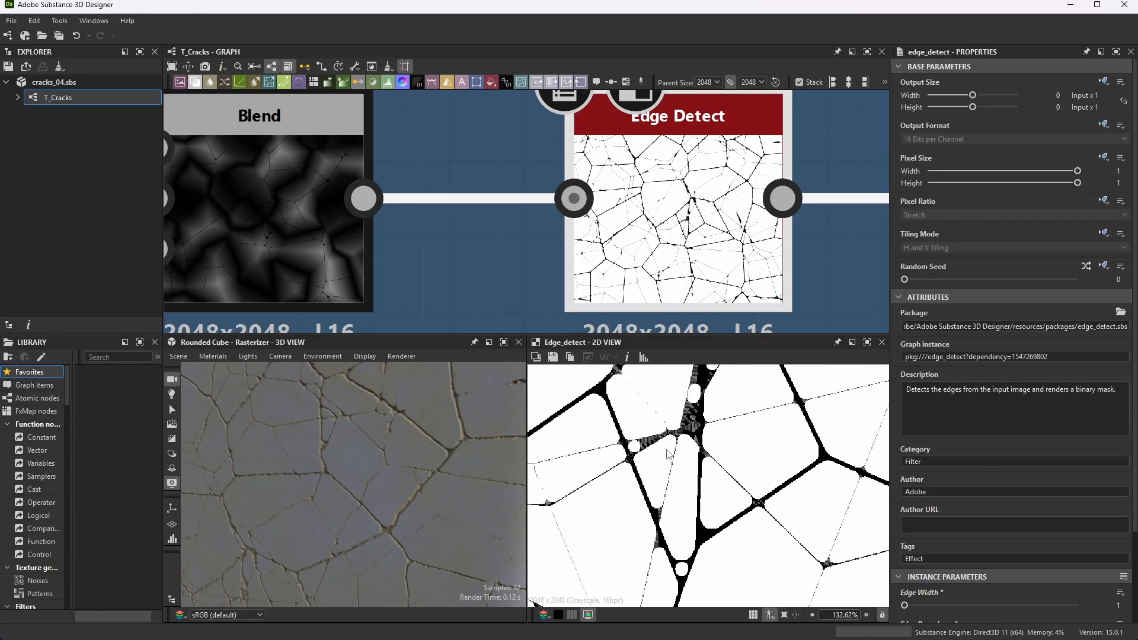
pyautogui.scroll(5, 660, 474)
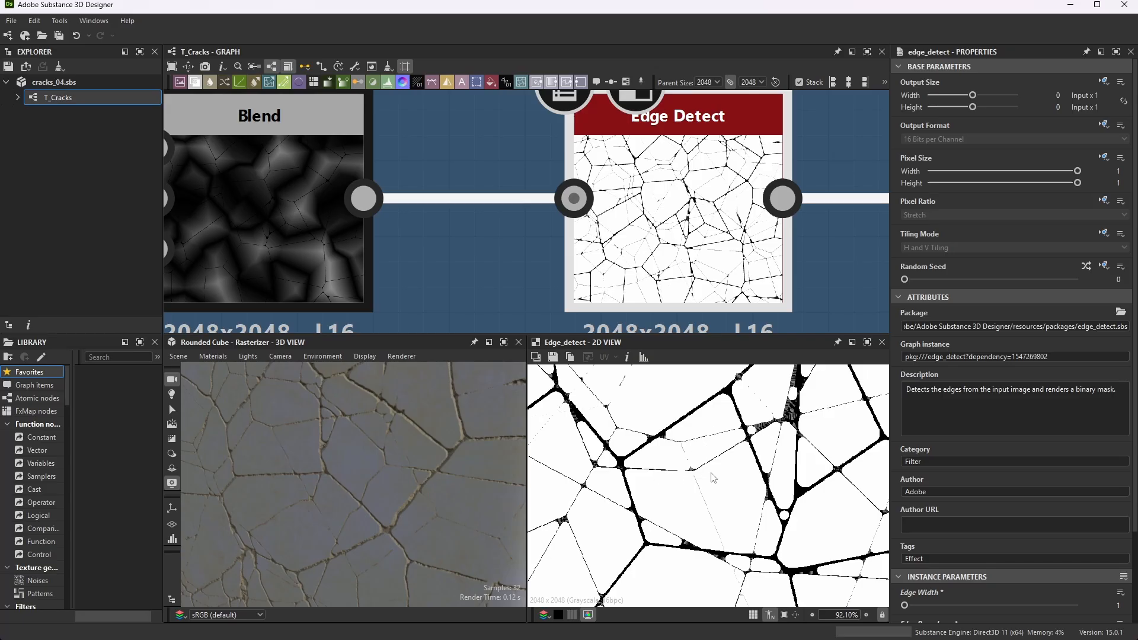
pyautogui.scroll(-3, 962, 484)
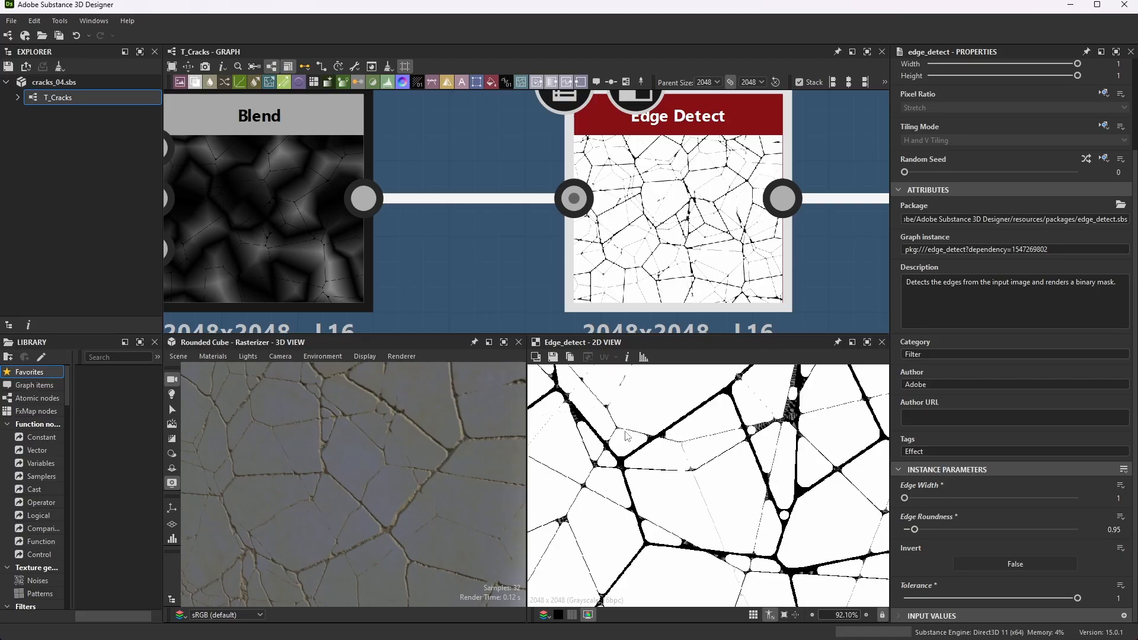
pyautogui.scroll(-5, 547, 205)
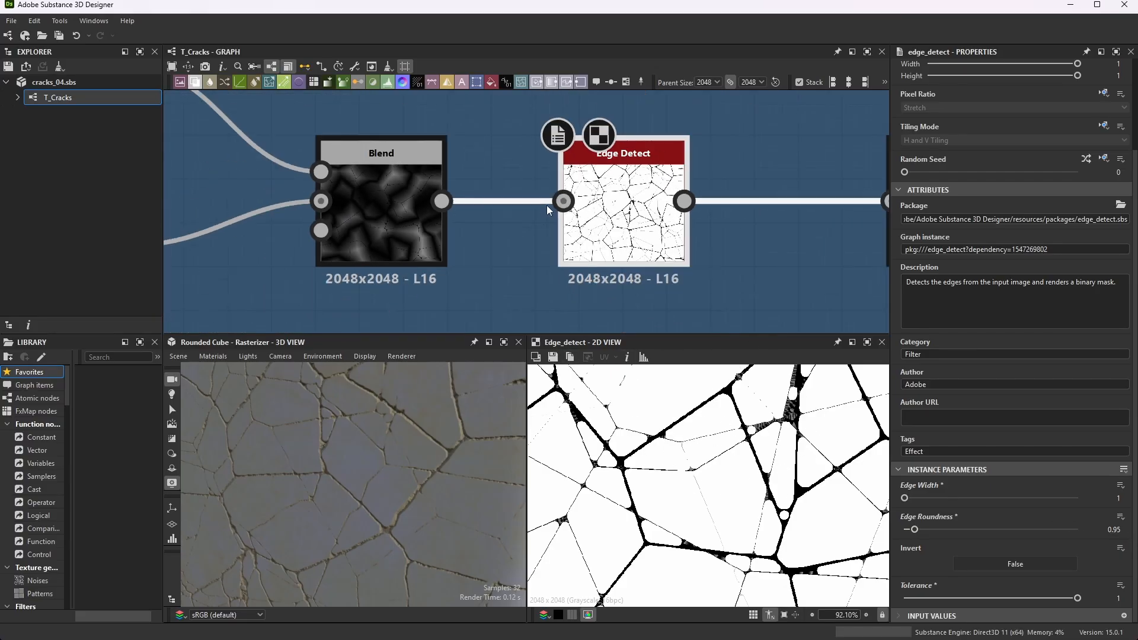
pyautogui.scroll(3, 598, 205)
pyautogui.scroll(2, 545, 178)
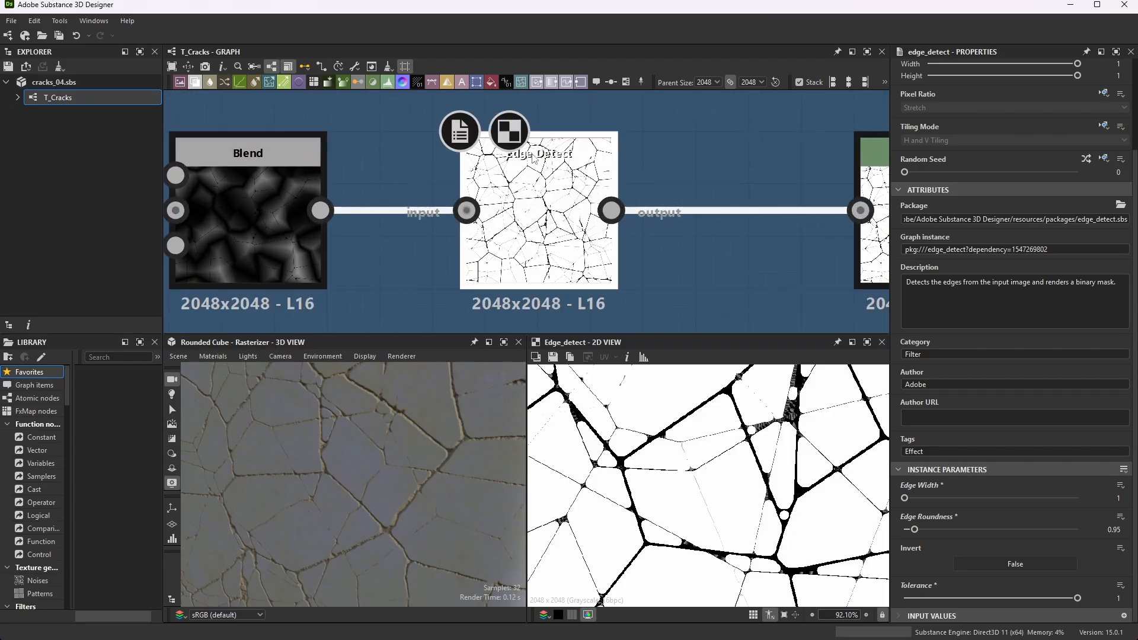
# - Locate the Levels node after the second Edge Detect and examine the Edge Detect output's crack junctions at pixel level
pyautogui.scroll(-1, 729, 211)
pyautogui.moveTo(729, 211); pyautogui.dragTo(529, 191, button='middle')
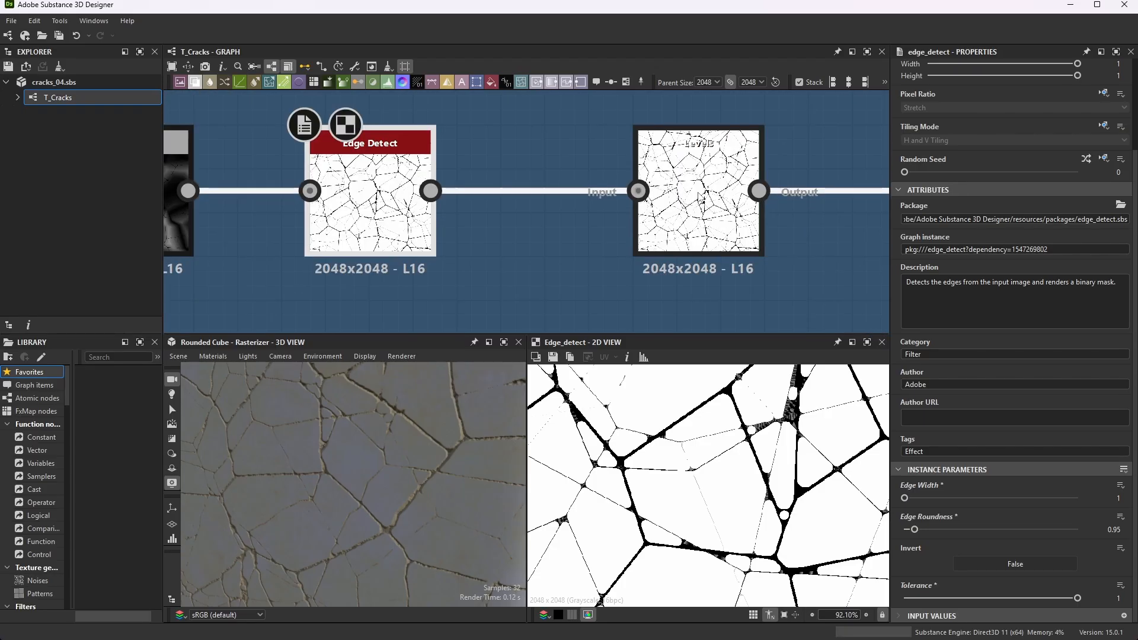
pyautogui.click(701, 196)
pyautogui.click(403, 207)
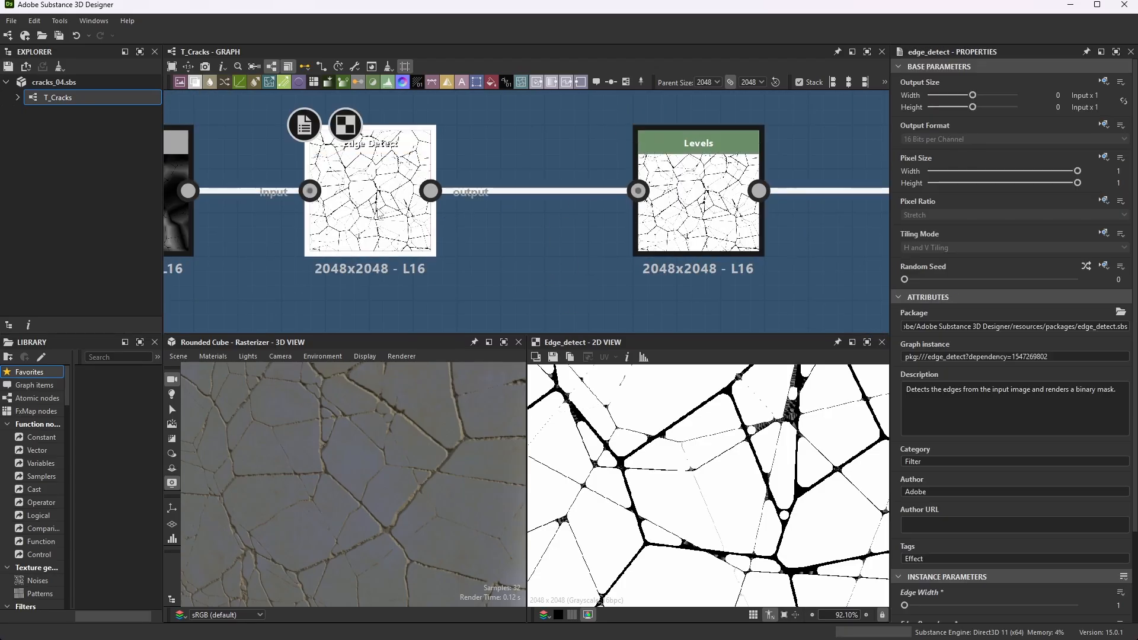
pyautogui.scroll(6, 798, 424)
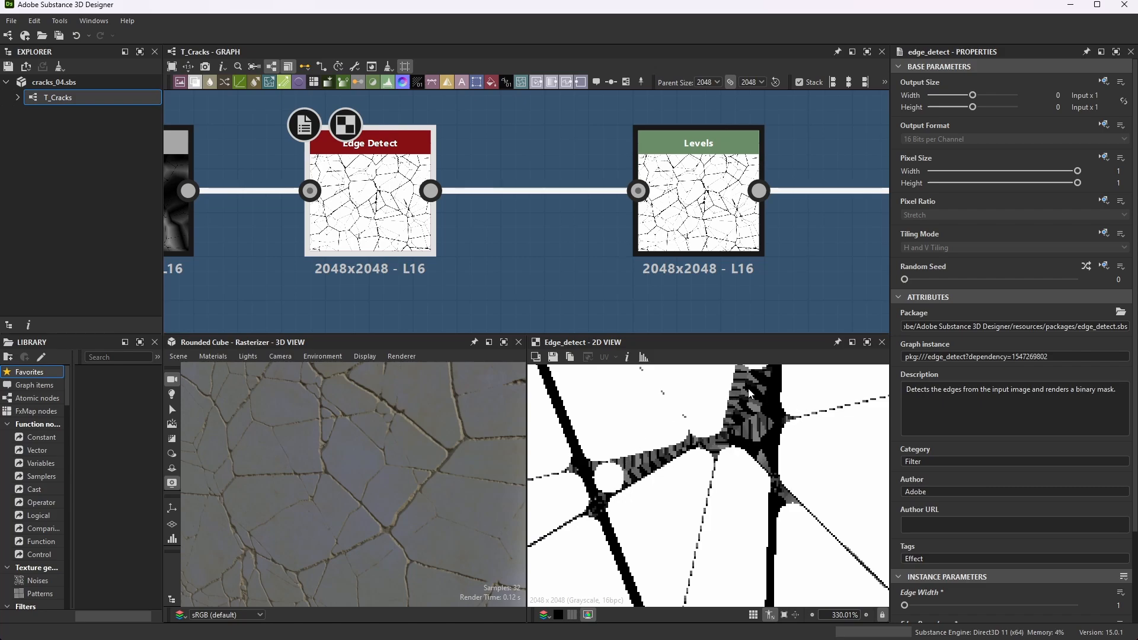
pyautogui.scroll(-3, 758, 403)
pyautogui.scroll(5, 568, 508)
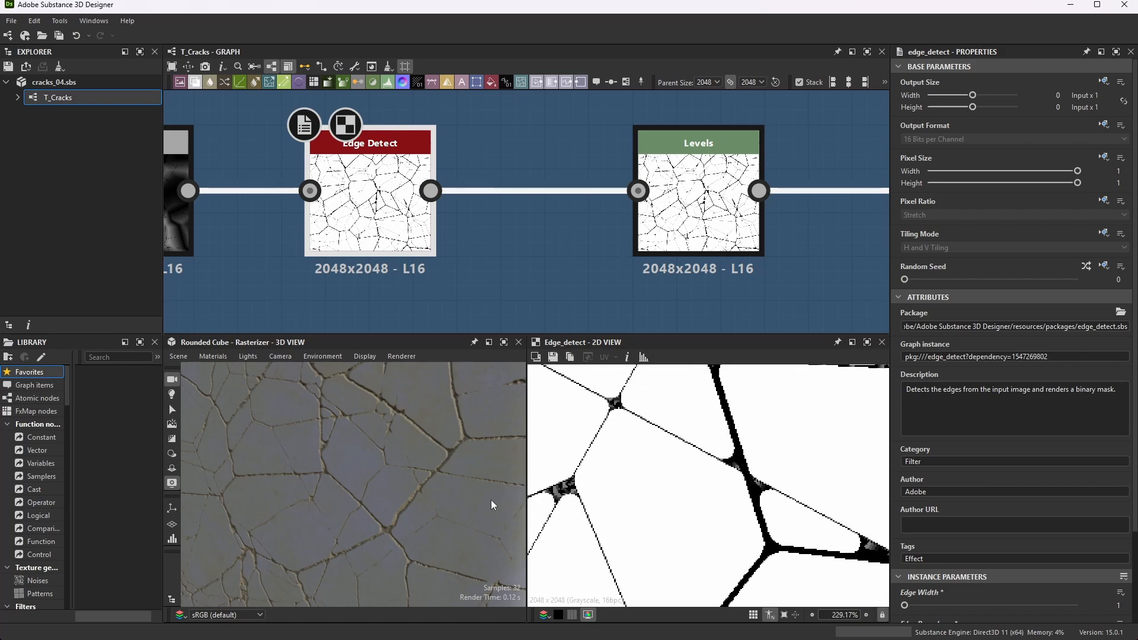
pyautogui.scroll(6, 569, 504)
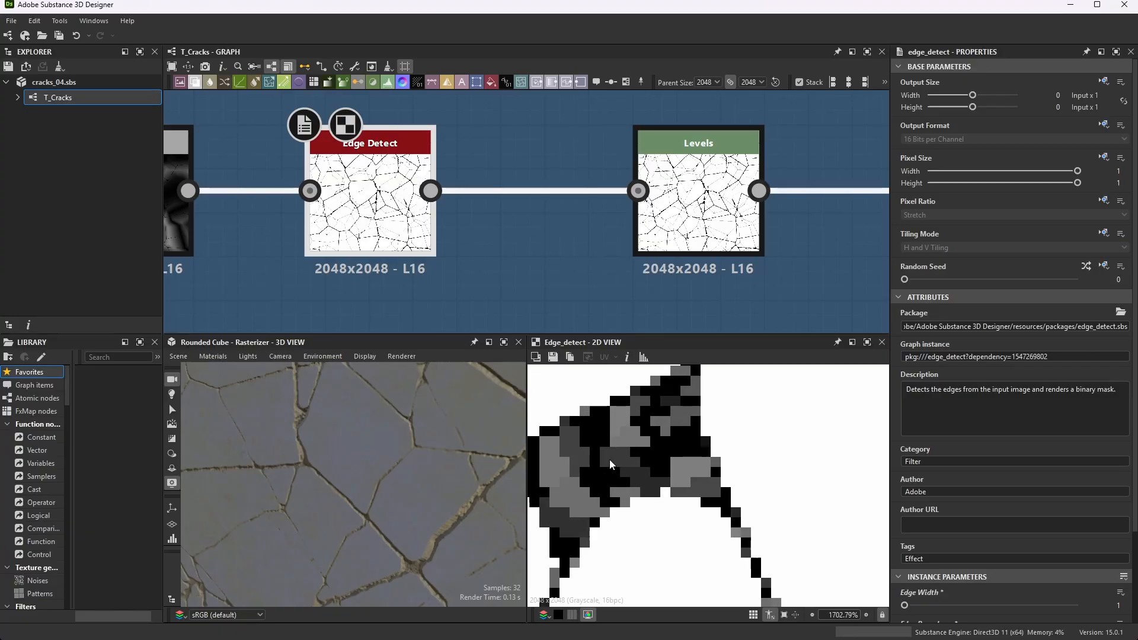
# - Examine the second Edge Detect output at several magnifications, focusing on the grey pixels at junctions and along thin cracks
pyautogui.scroll(-14, 691, 460)
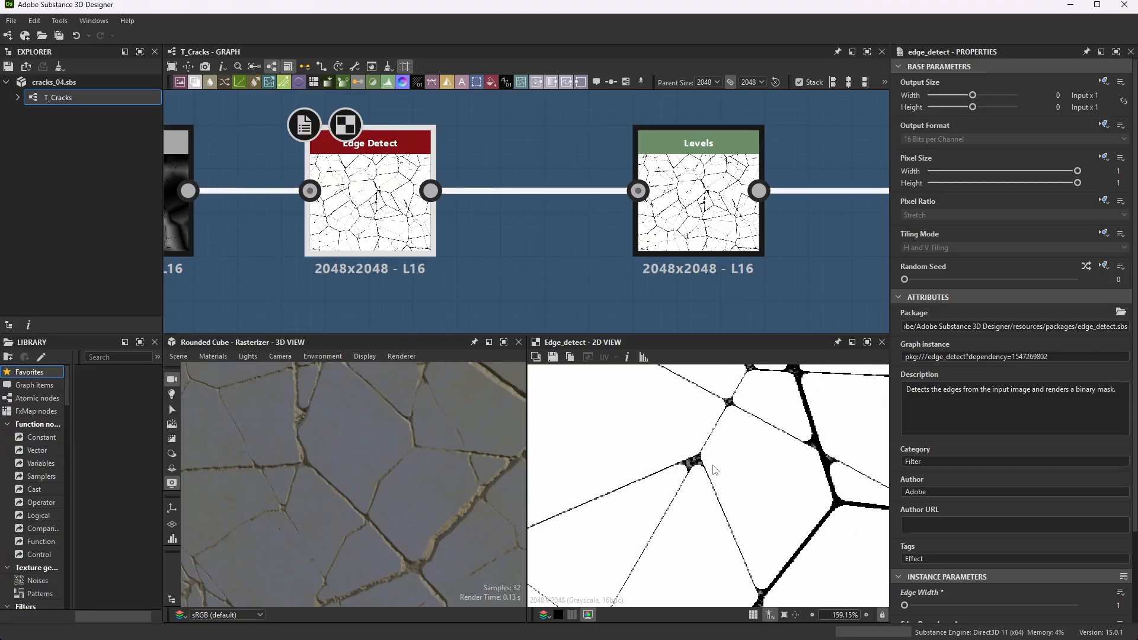
pyautogui.scroll(6, 584, 461)
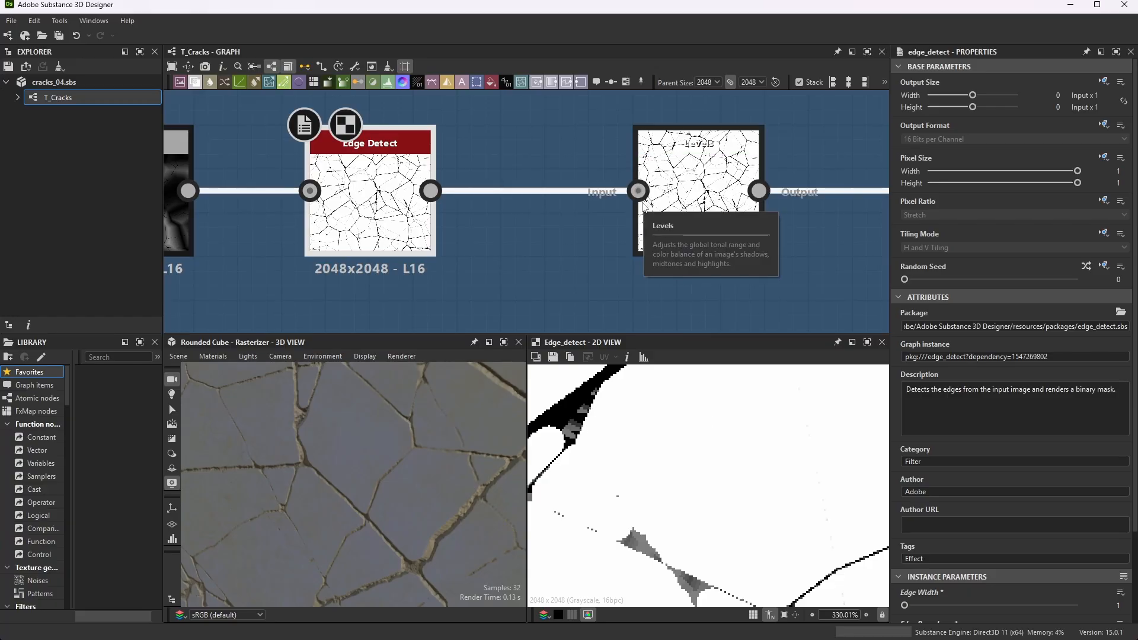
pyautogui.scroll(-5, 698, 464)
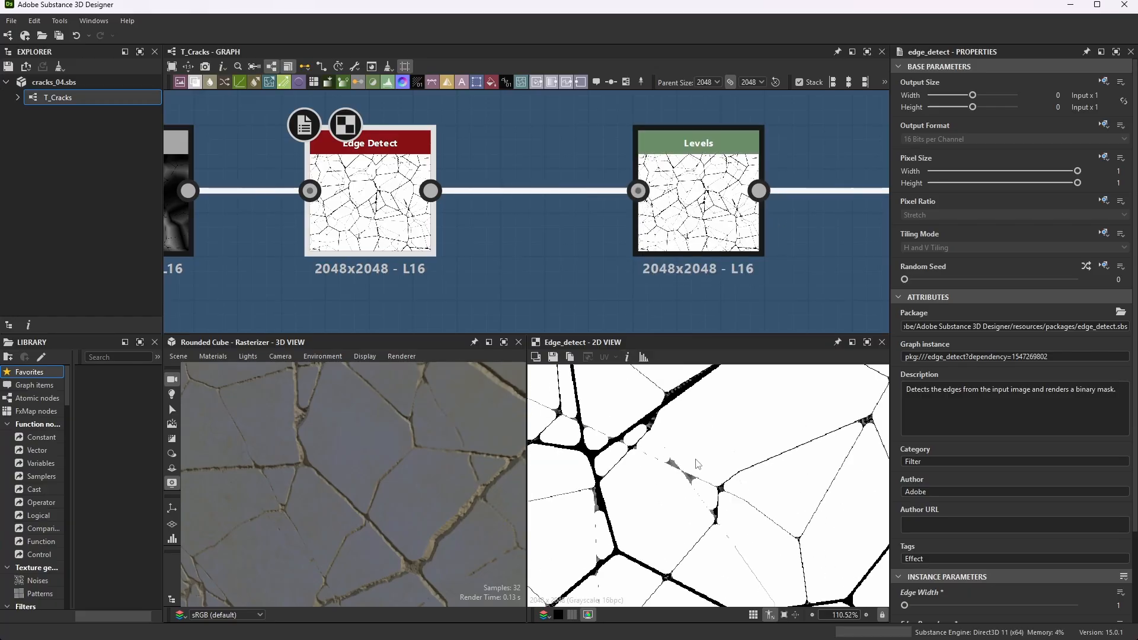
pyautogui.moveTo(698, 464); pyautogui.dragTo(675, 521, button='middle')
pyautogui.scroll(-3, 685, 436)
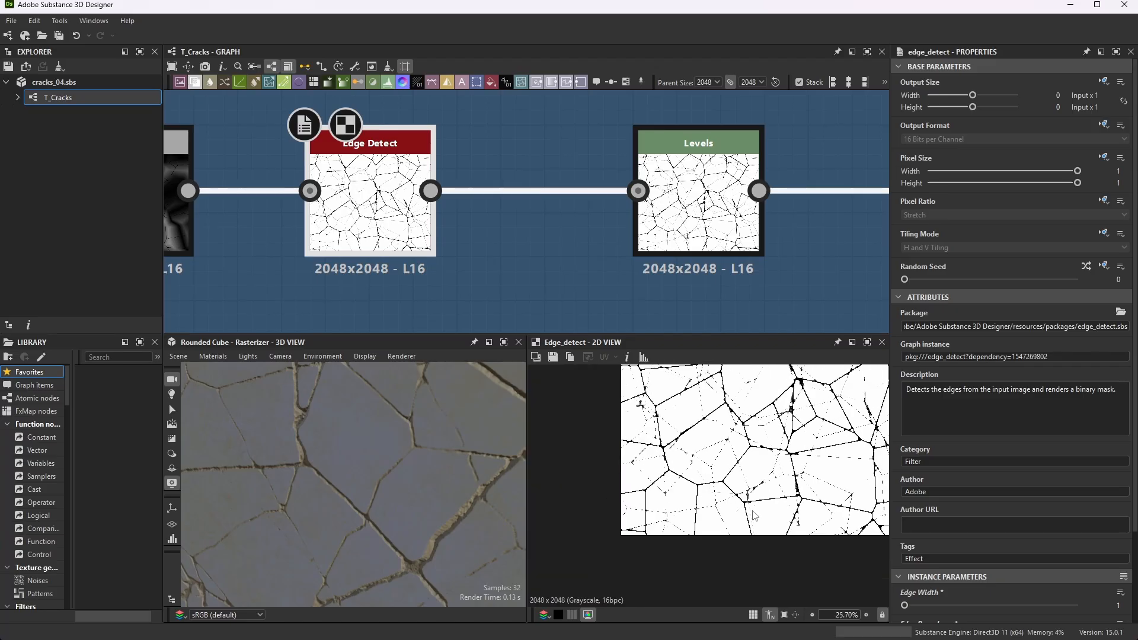
pyautogui.scroll(6, 741, 456)
pyautogui.scroll(-4, 744, 460)
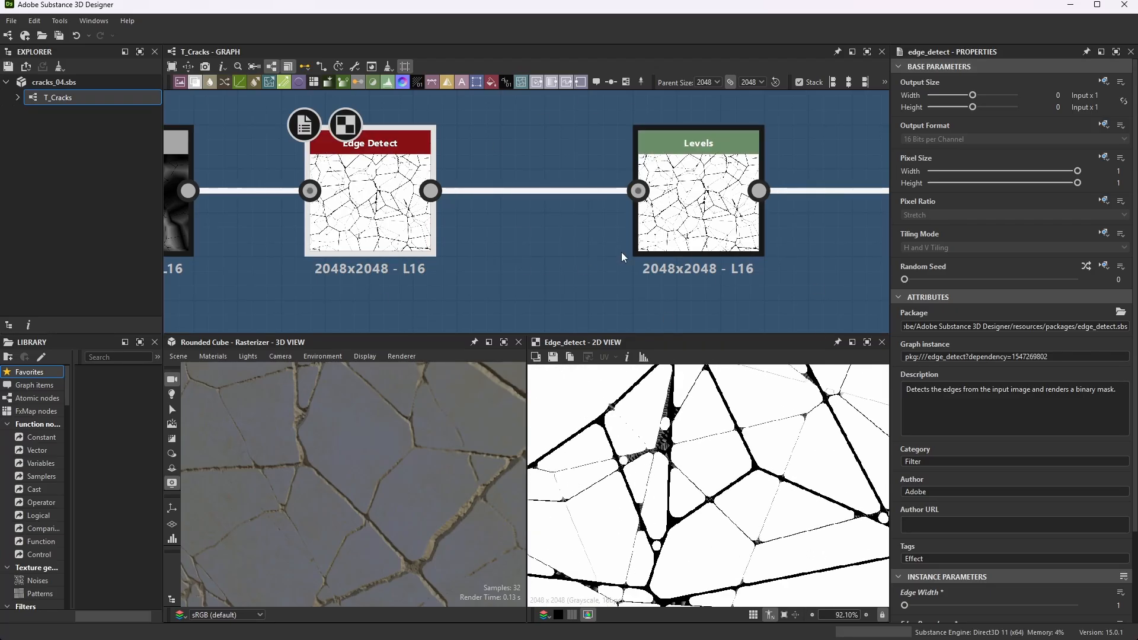
# - Inspect the Levels node's output and its parameters in both the histogram and the slider display
pyautogui.click(683, 178)
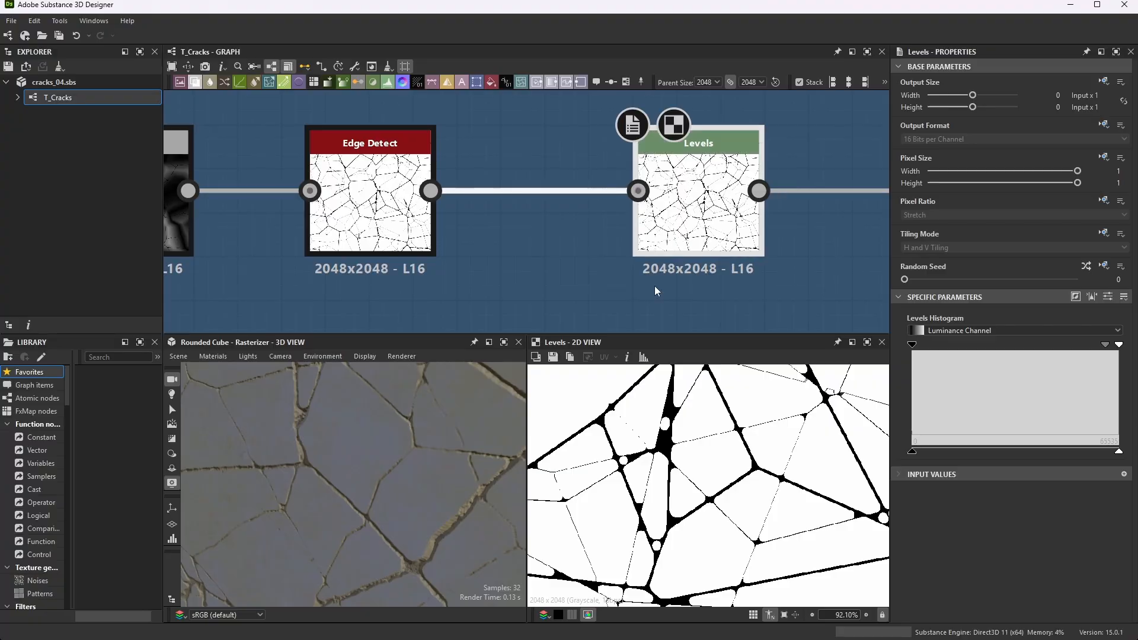
pyautogui.scroll(-5, 706, 455)
pyautogui.scroll(5, 735, 433)
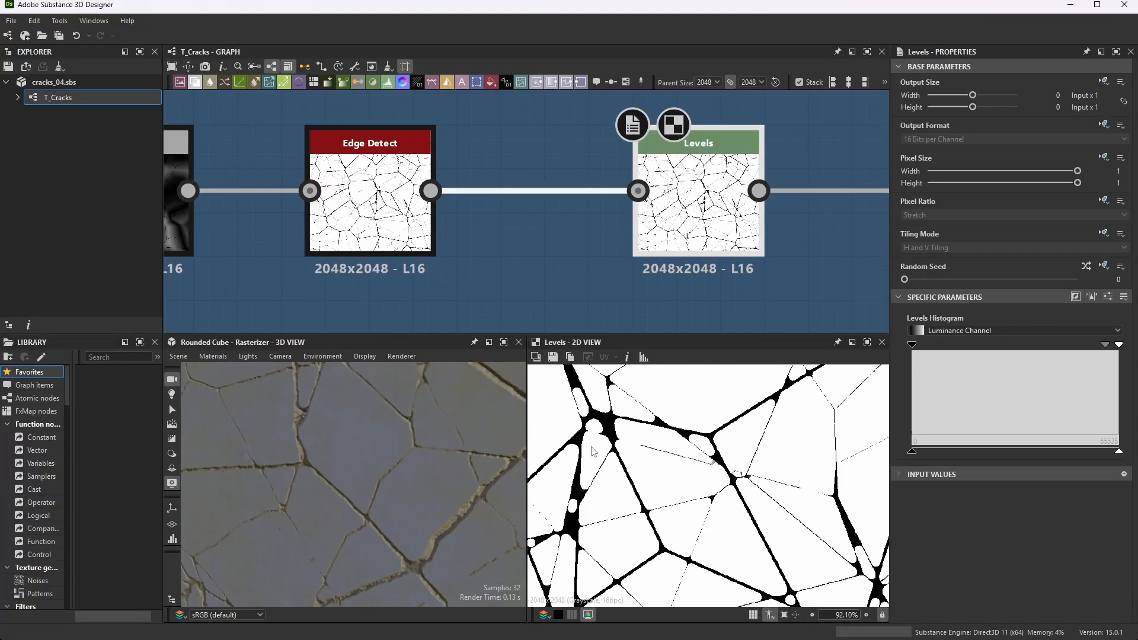
pyautogui.scroll(3, 759, 156)
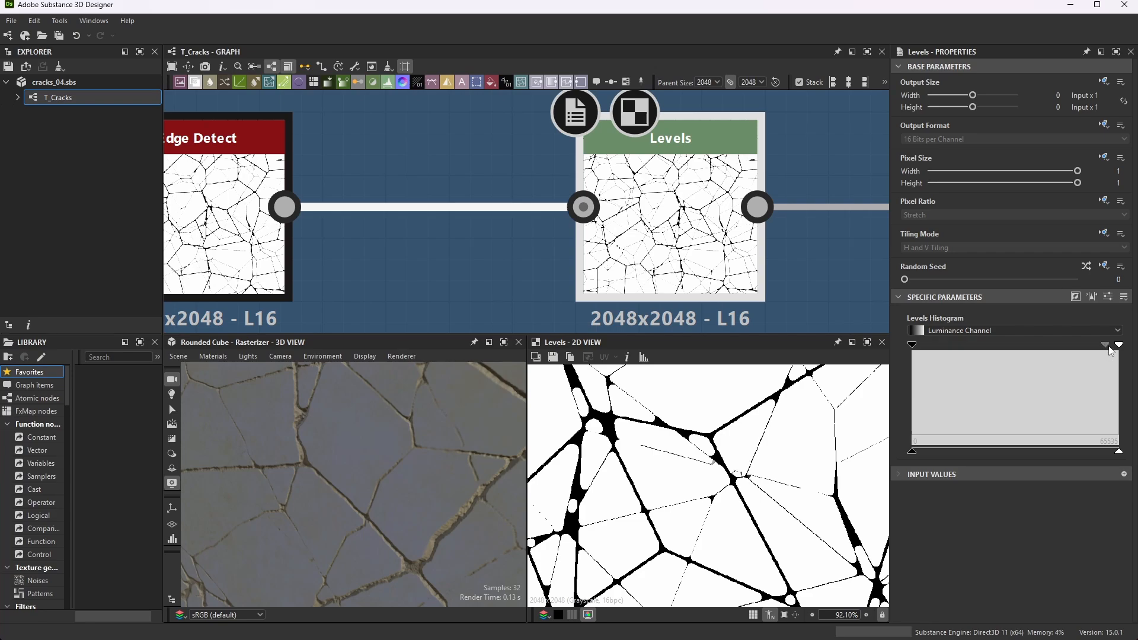
pyautogui.click(1107, 297)
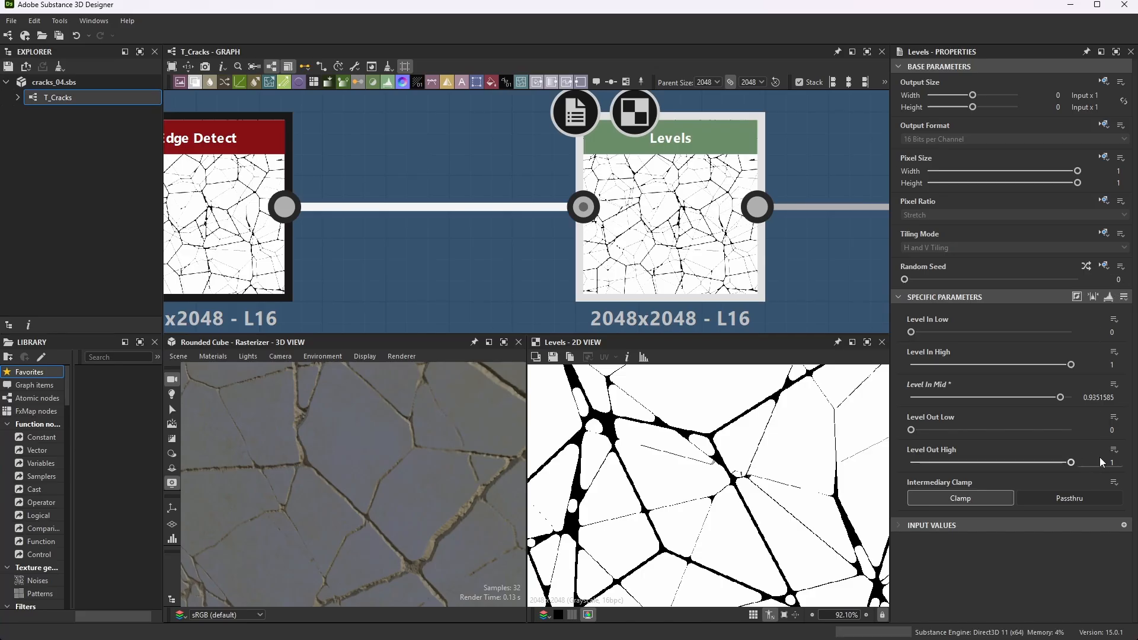
pyautogui.click(1107, 297)
pyautogui.click(1109, 297)
pyautogui.click(1107, 297)
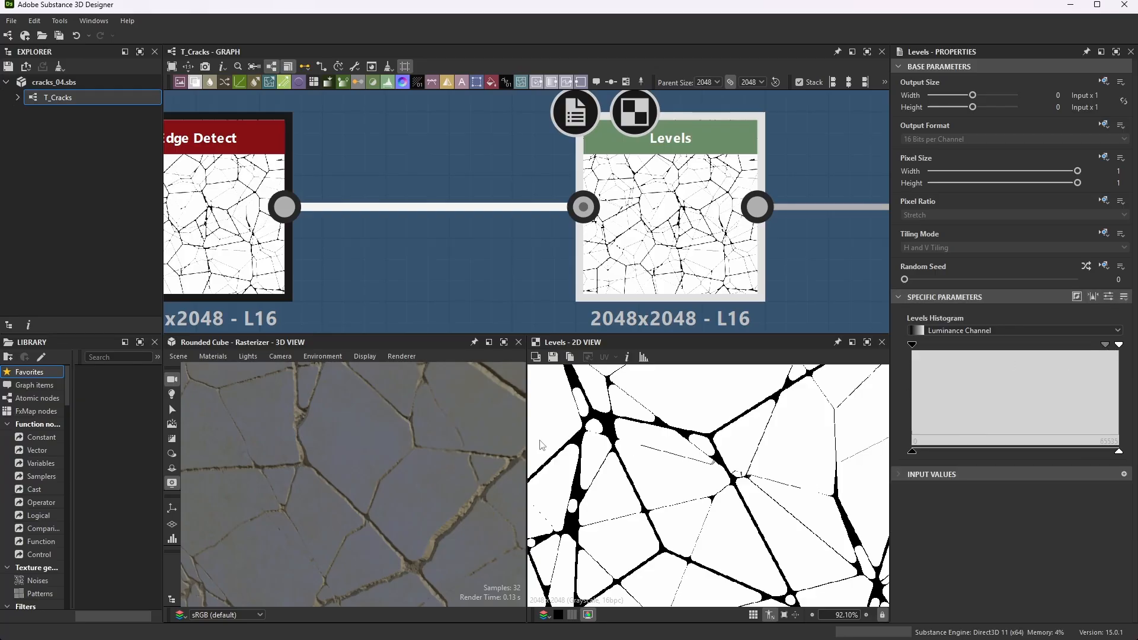
# - Preview the Invert Grayscale node after Levels, examining its inverted crack mask and its place between Levels and Directional Warp
pyautogui.scroll(-5, 583, 205)
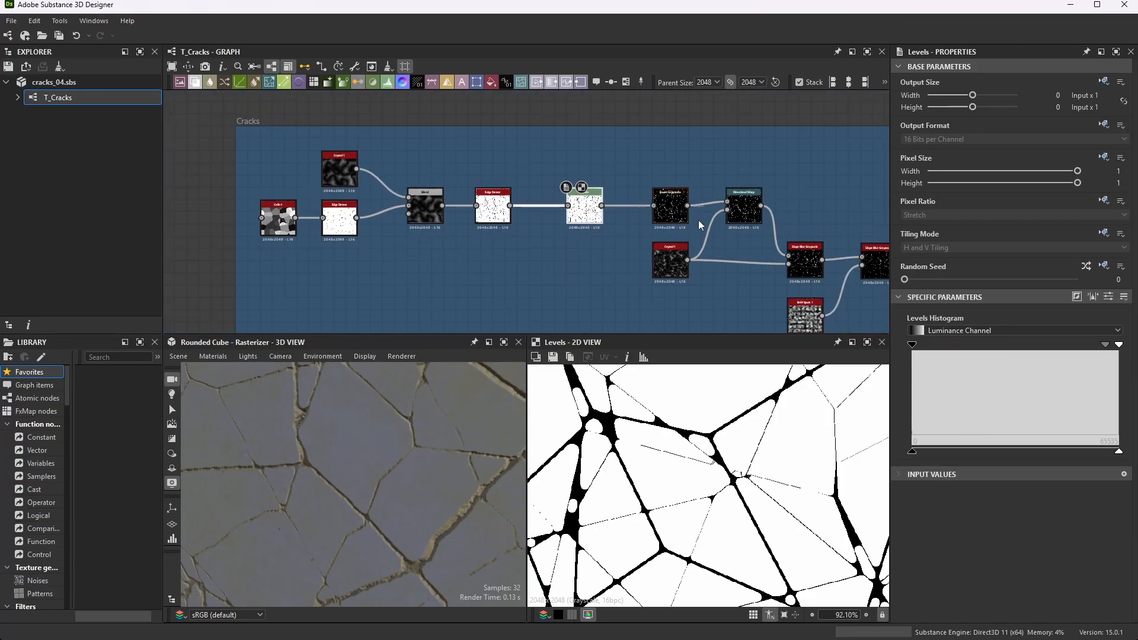
pyautogui.scroll(5, 698, 219)
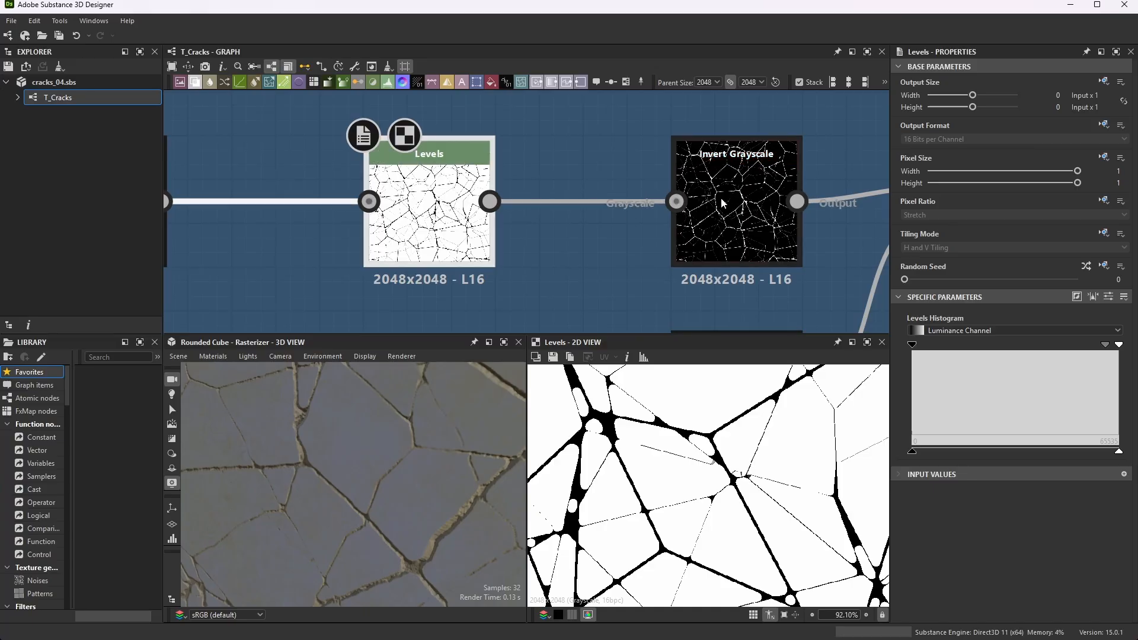
pyautogui.click(687, 225)
pyautogui.scroll(-4, 762, 205)
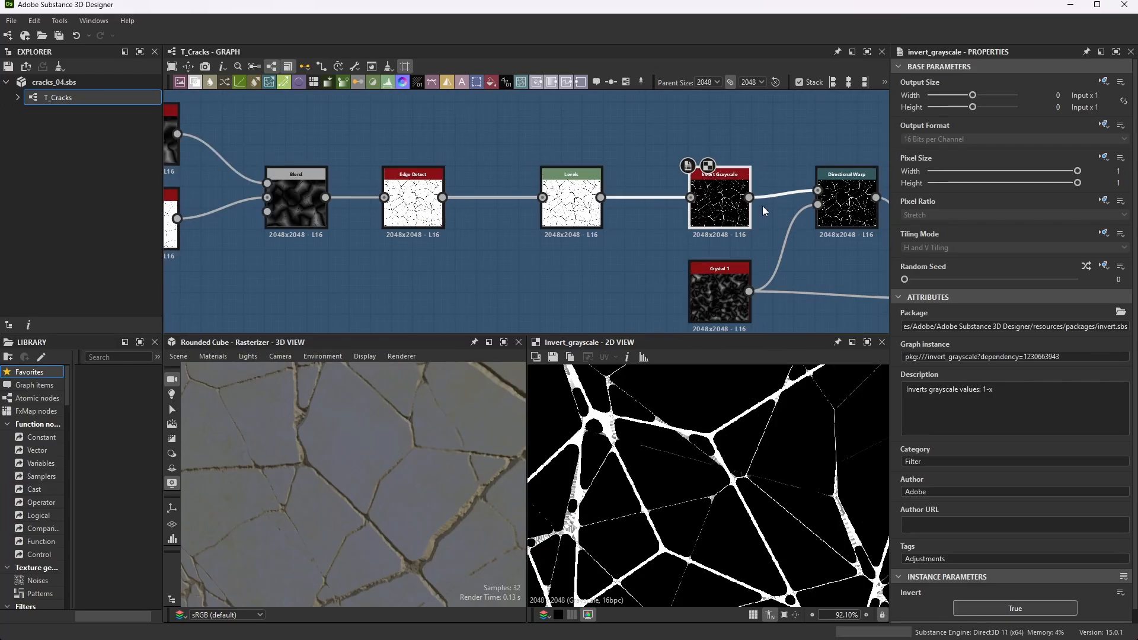
pyautogui.scroll(3, 762, 205)
pyautogui.scroll(-3, 718, 432)
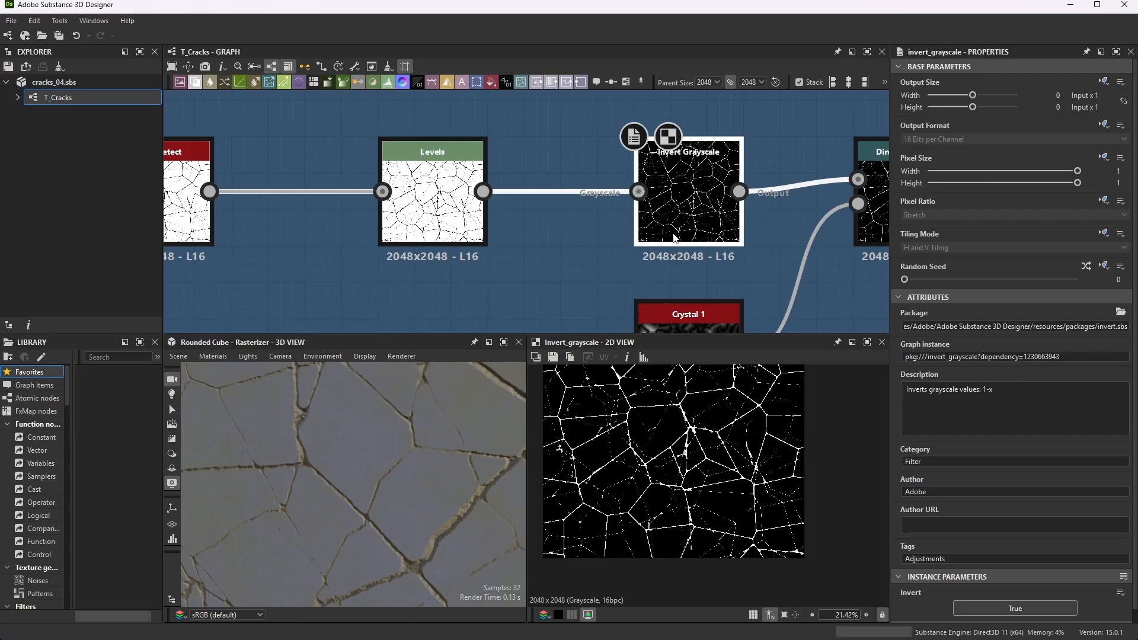
pyautogui.scroll(5, 662, 455)
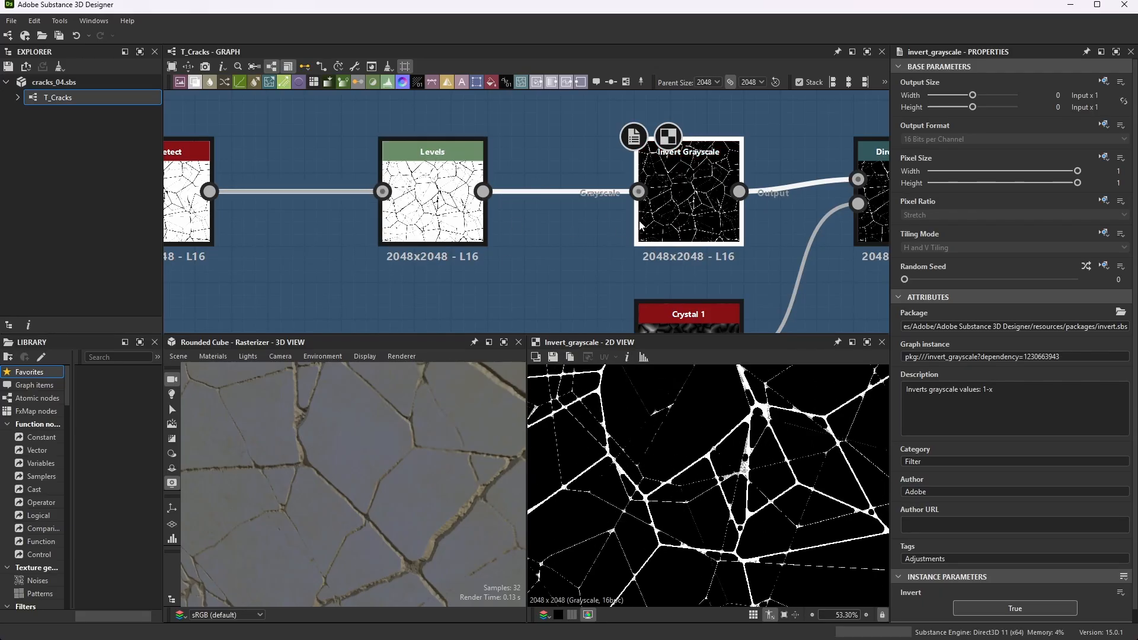
pyautogui.scroll(-3, 618, 196)
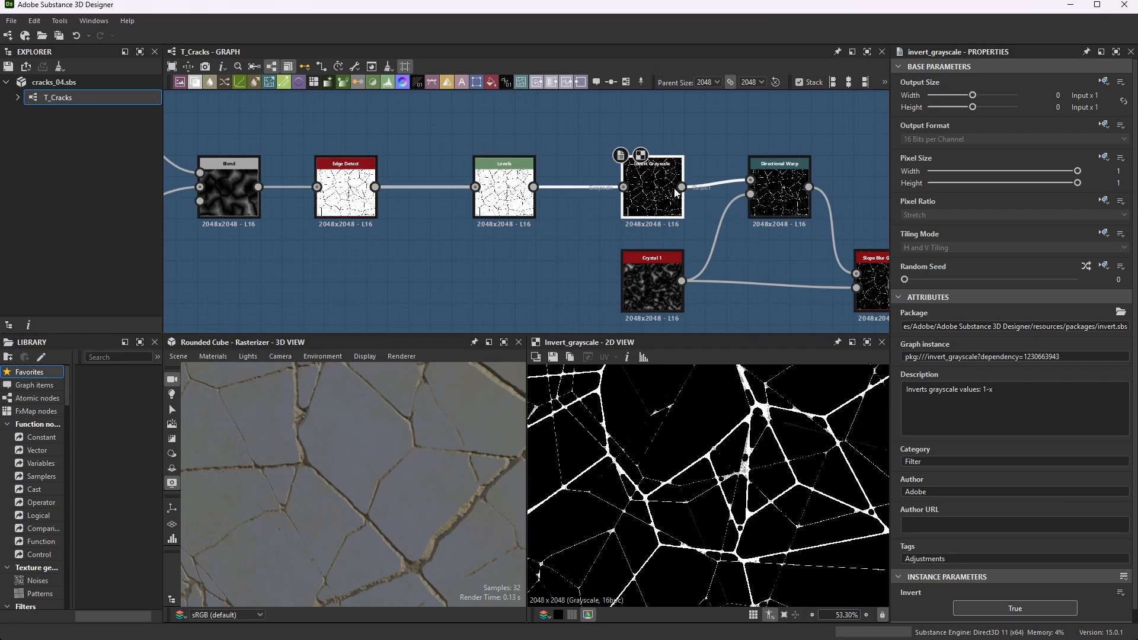
pyautogui.scroll(3, 658, 183)
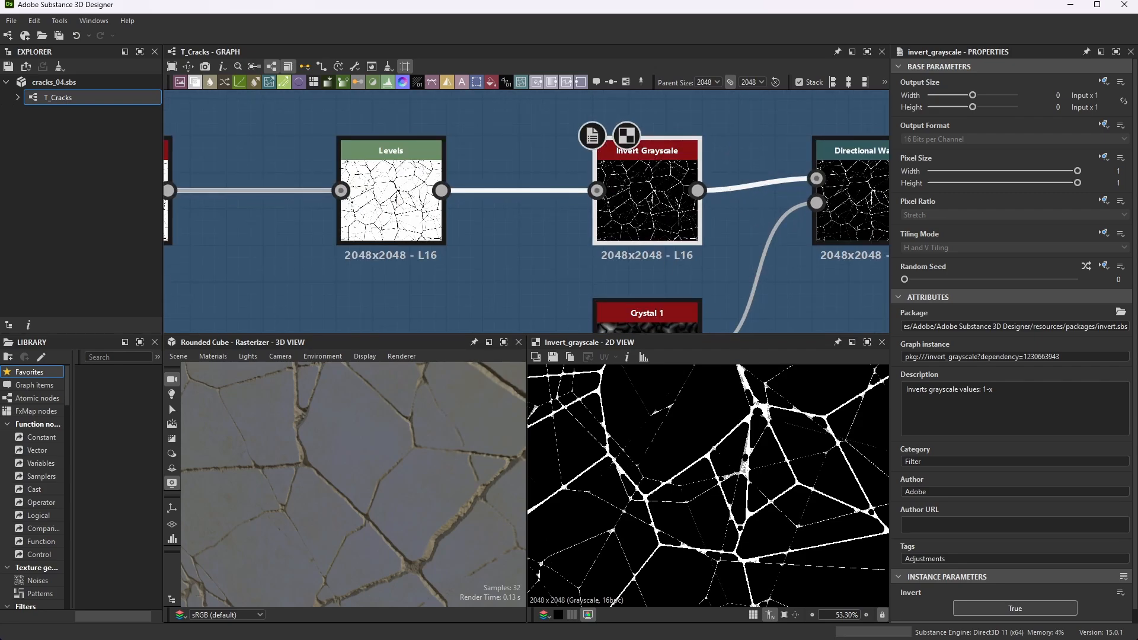
pyautogui.scroll(-3, 677, 275)
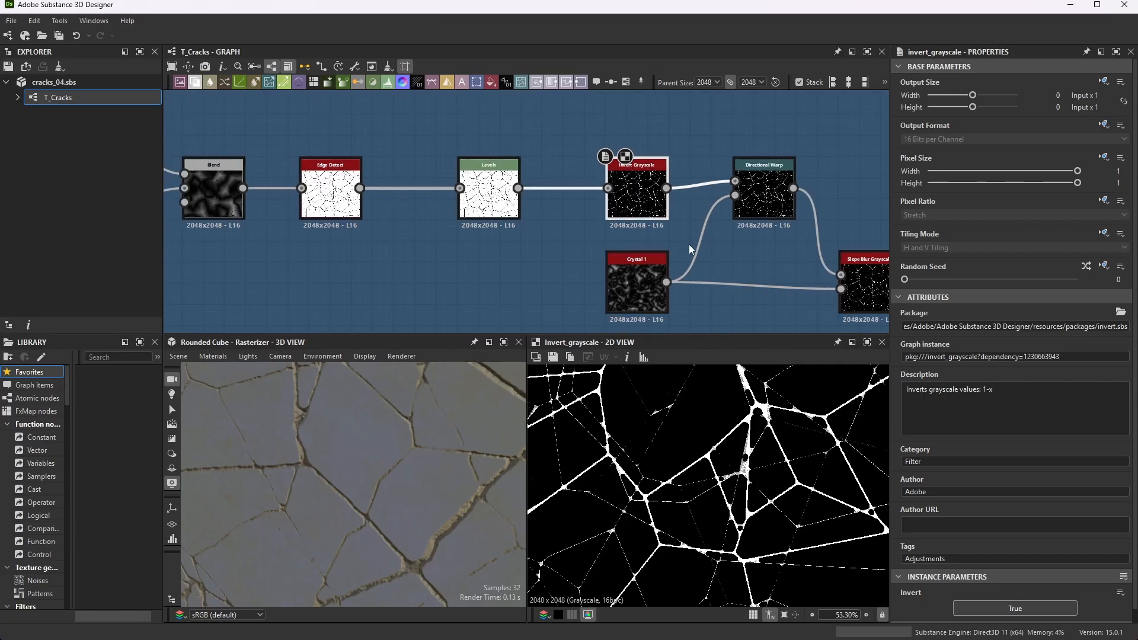
pyautogui.scroll(2, 777, 195)
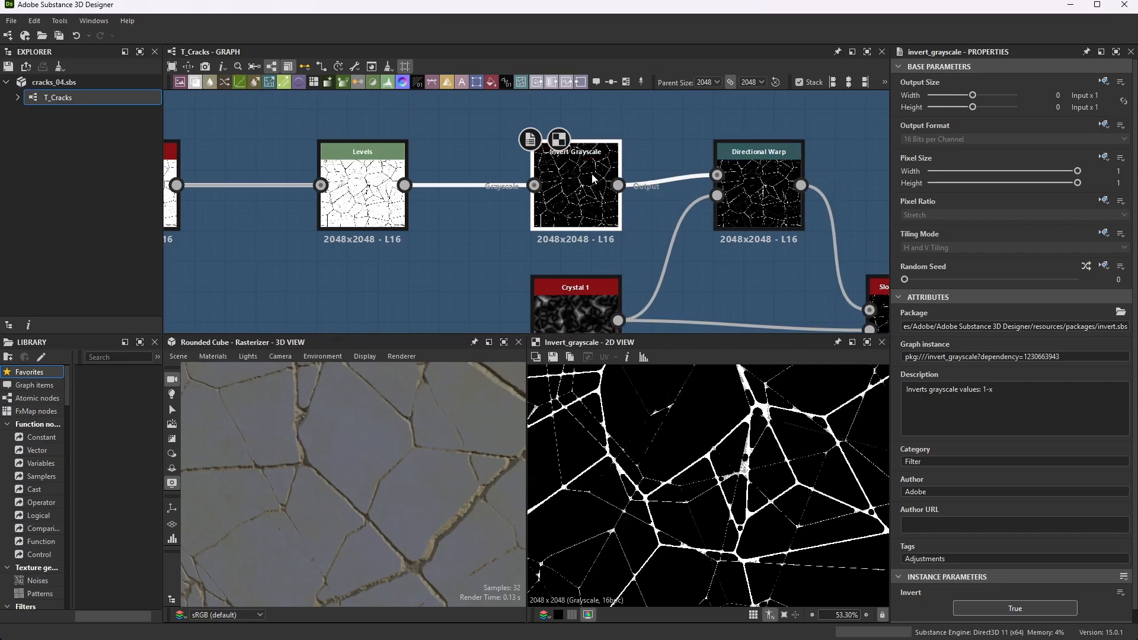
# - Inspect the Directional Warp node's intensity and warp angle, and the scale and disorder of the Crystal 1 node driving it
pyautogui.click(762, 204)
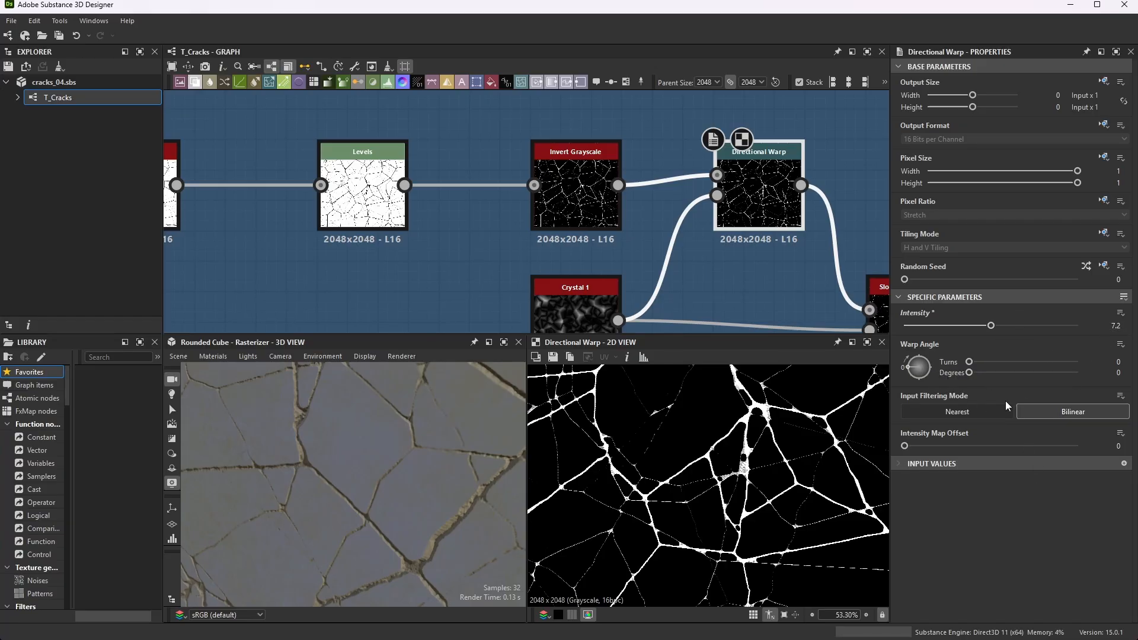
pyautogui.scroll(-3, 589, 171)
pyautogui.scroll(2, 695, 225)
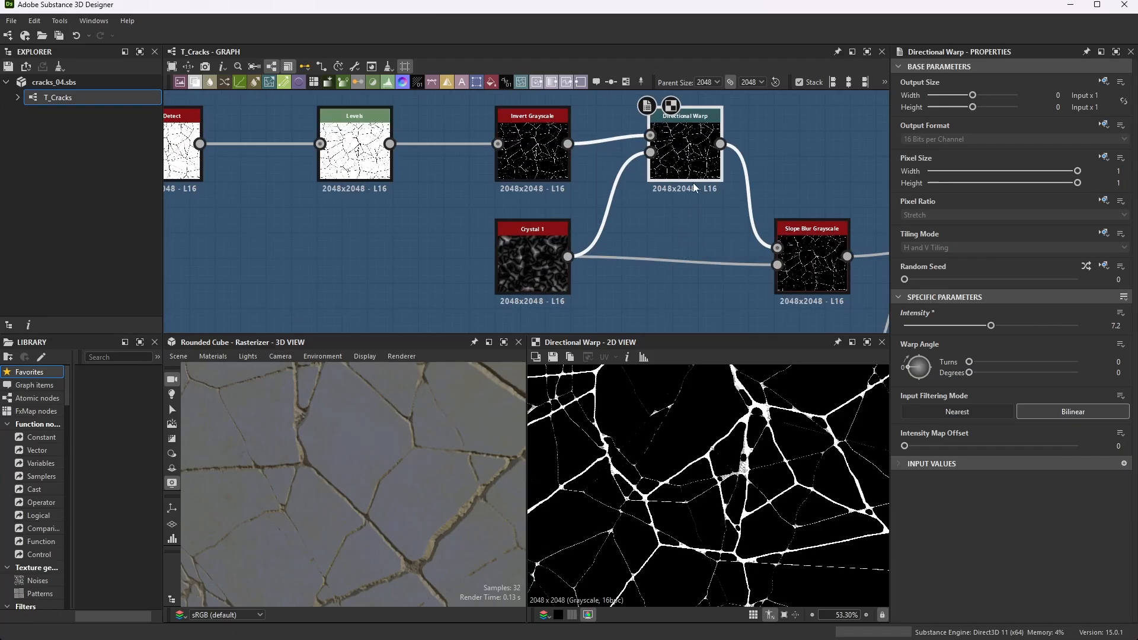
pyautogui.click(528, 249)
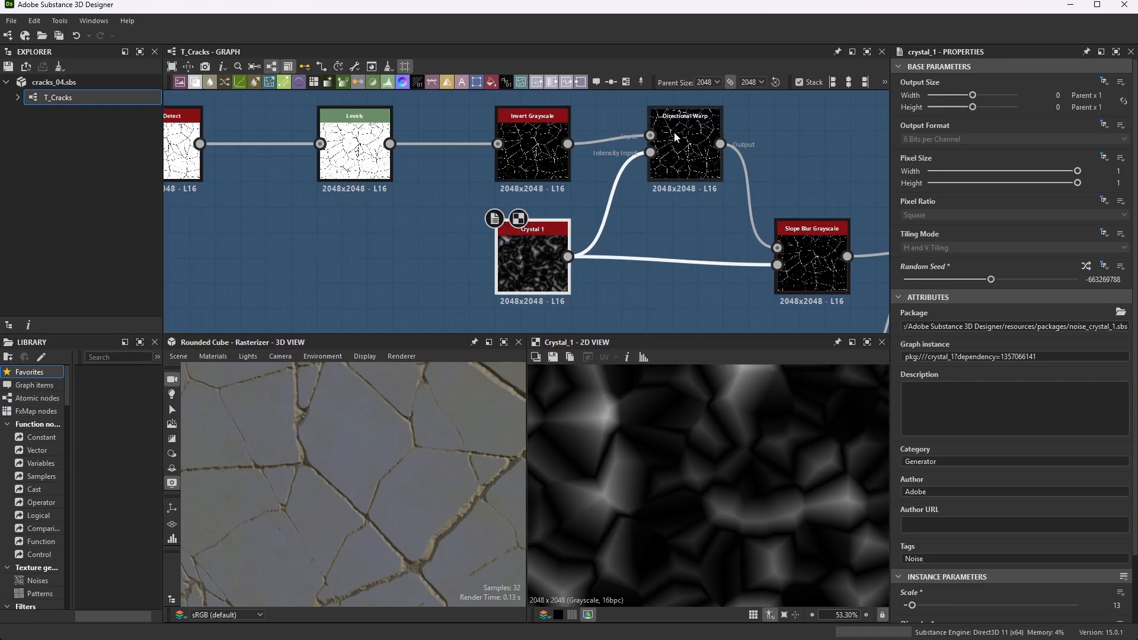
pyautogui.scroll(-2, 969, 498)
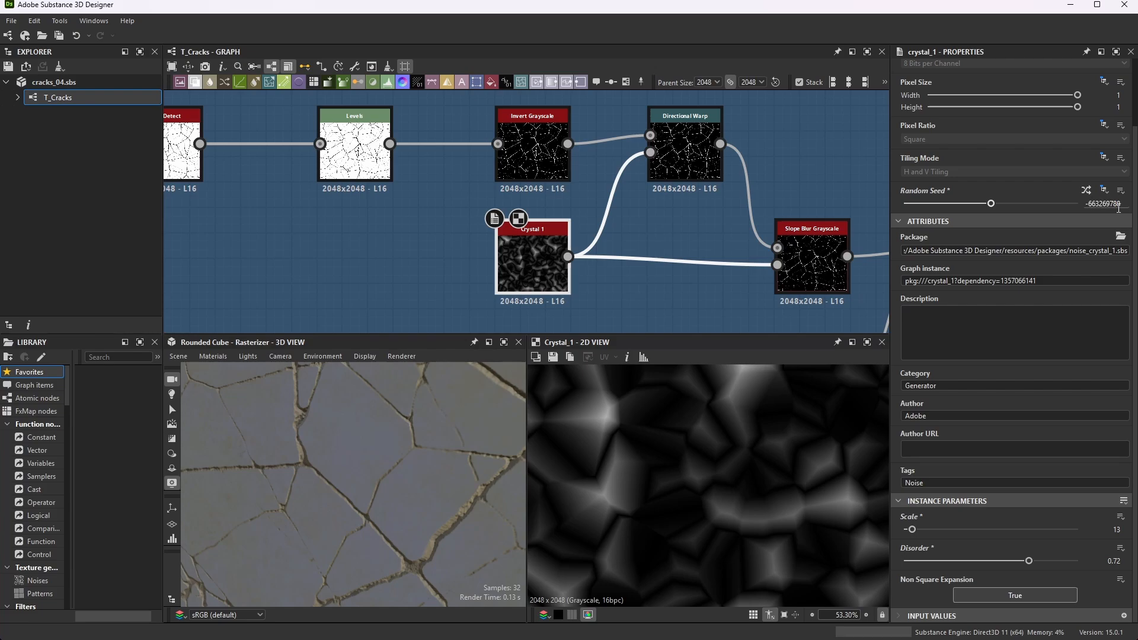
# - Trace the graph back to the first Crystal 1 node feeding the Blend to compare it with the second Crystal 1
pyautogui.scroll(-5, 706, 213)
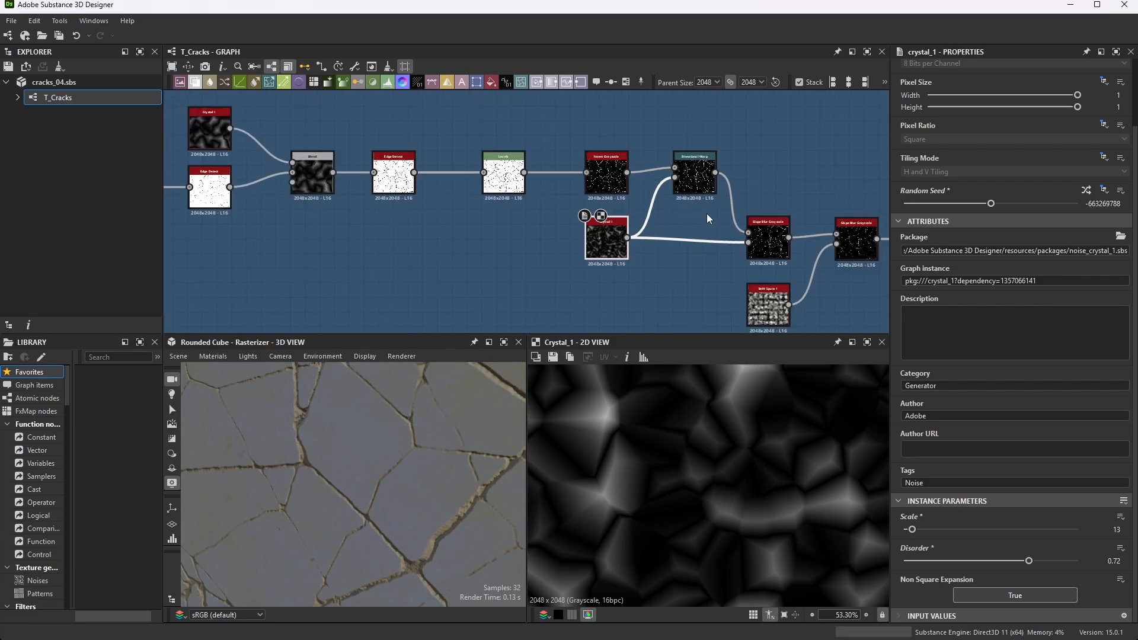
pyautogui.scroll(3, 795, 219)
pyautogui.scroll(-3, 752, 222)
pyautogui.scroll(3, 492, 215)
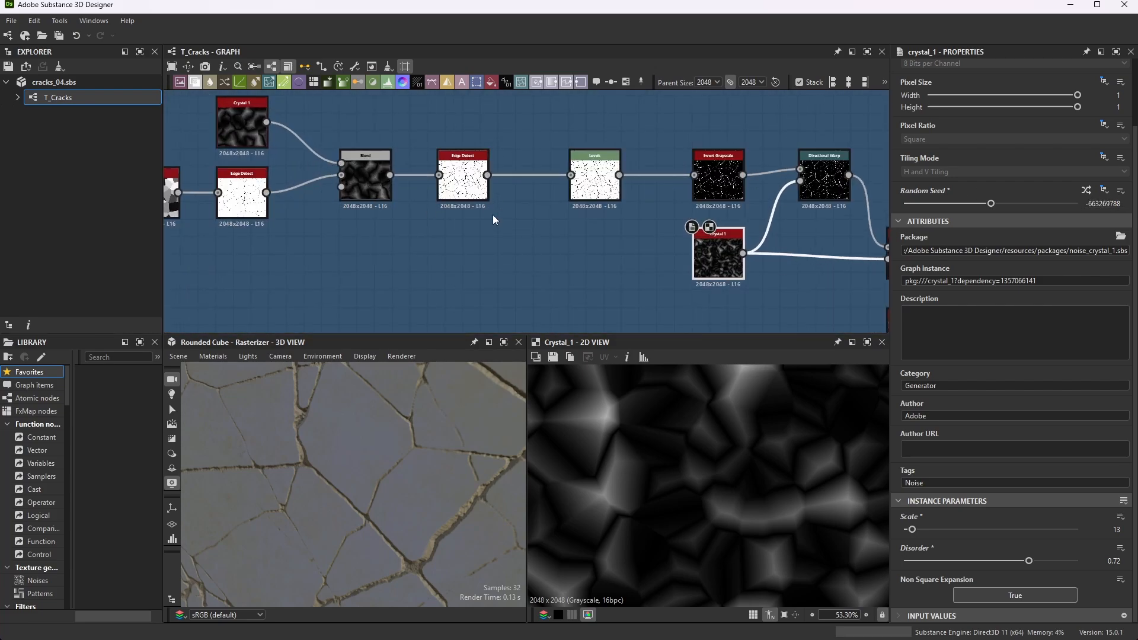
pyautogui.scroll(-2, 435, 222)
pyautogui.scroll(2, 435, 222)
pyautogui.scroll(-2, 567, 256)
pyautogui.scroll(3, 421, 212)
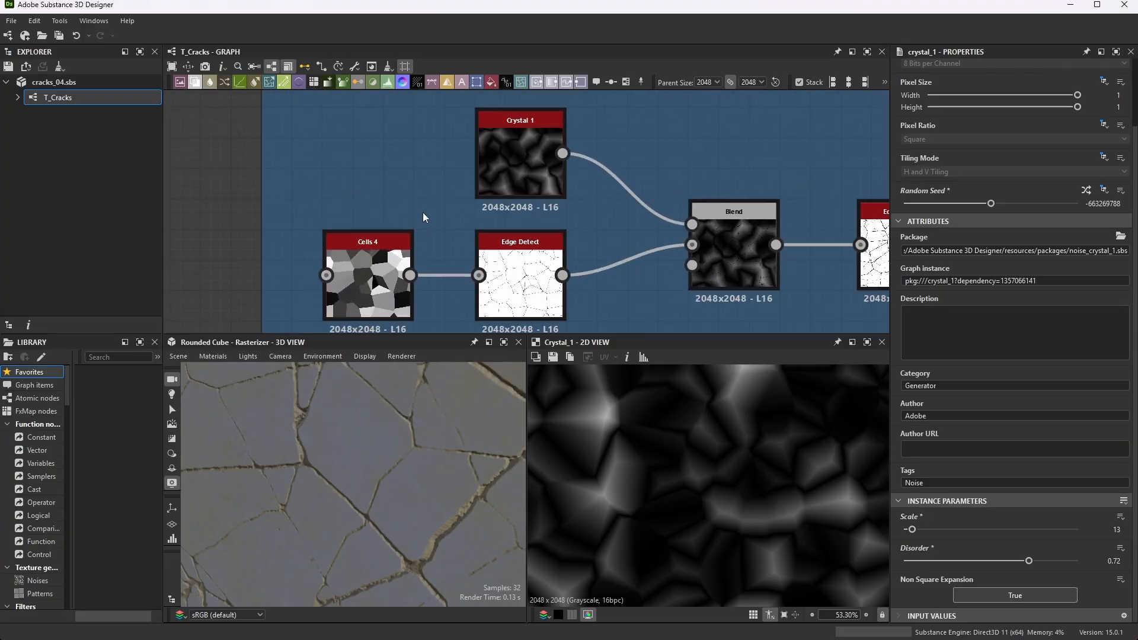
pyautogui.scroll(-1, 422, 212)
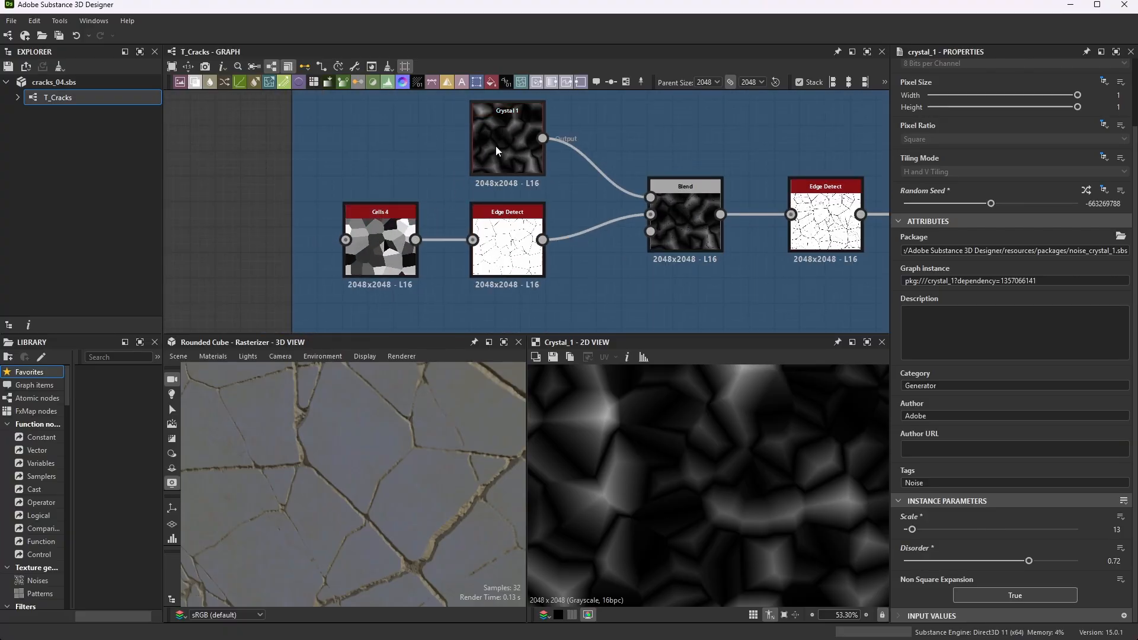
pyautogui.scroll(-2, 564, 223)
pyautogui.scroll(-1, 684, 236)
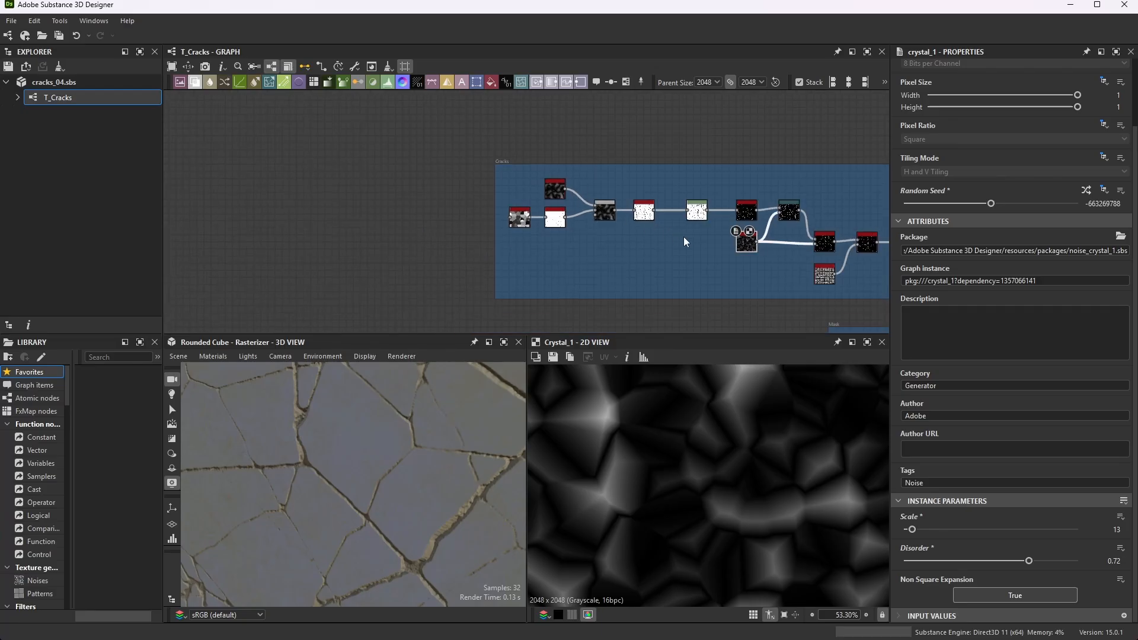
# - Return to the second Crystal 1 node and follow its connection into Directional Warp's intensity input
pyautogui.scroll(5, 735, 234)
pyautogui.scroll(-1, 645, 238)
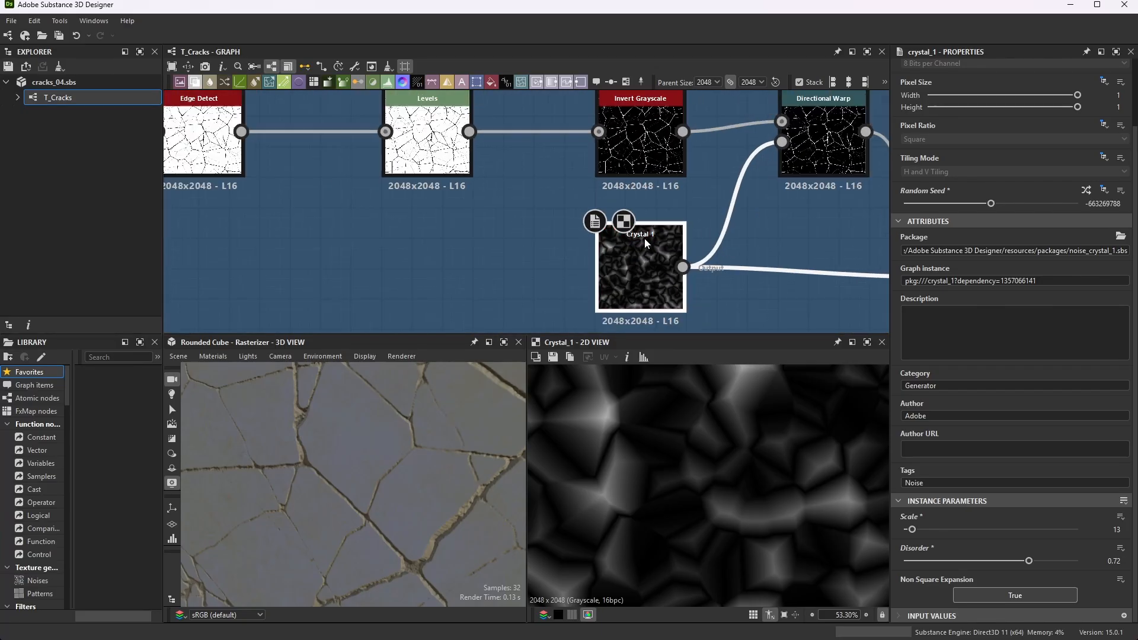
pyautogui.scroll(2, 675, 255)
pyautogui.scroll(-2, 608, 246)
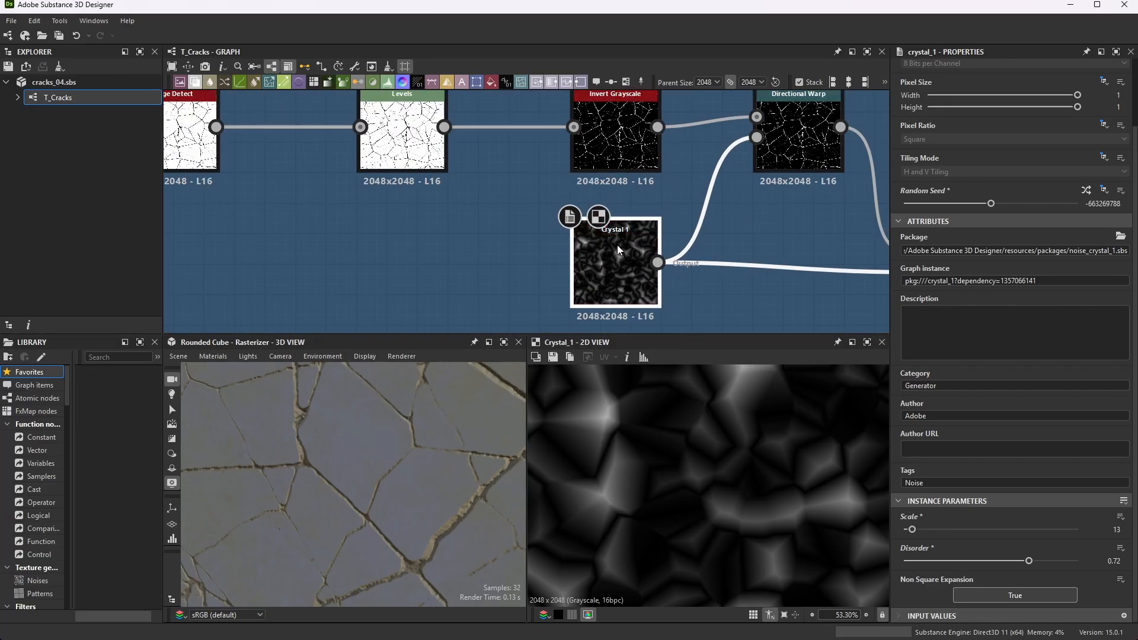
pyautogui.scroll(-2, 617, 244)
pyautogui.scroll(1, 719, 224)
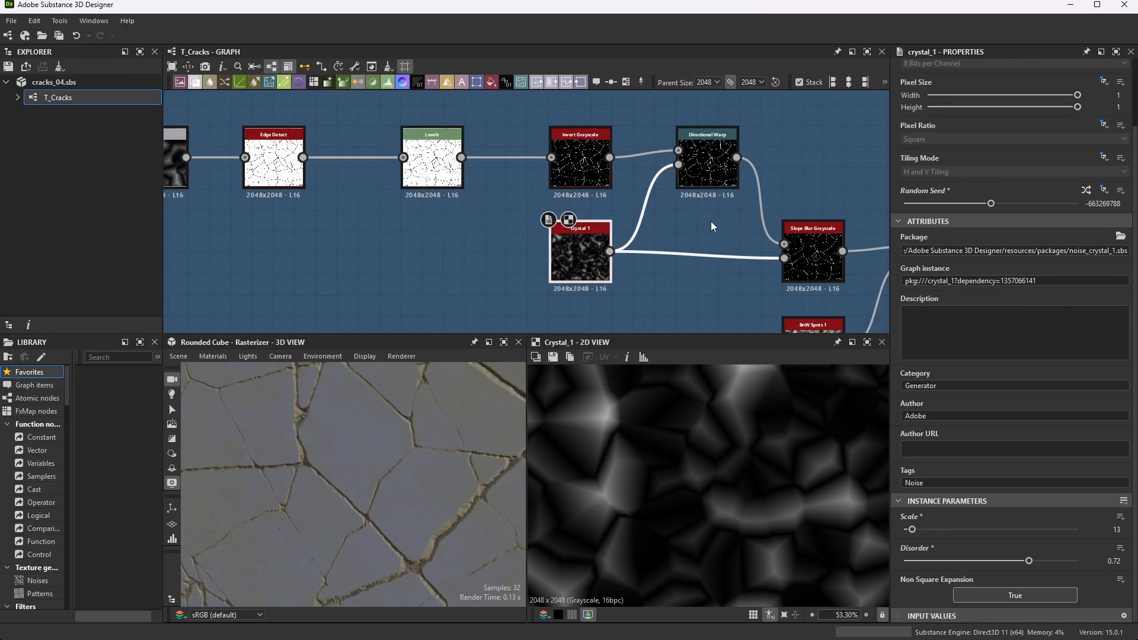
# - Preview the Directional Warp output and examine how the crack lines are distorted
pyautogui.scroll(2, 704, 157)
pyautogui.doubleClick(713, 160)
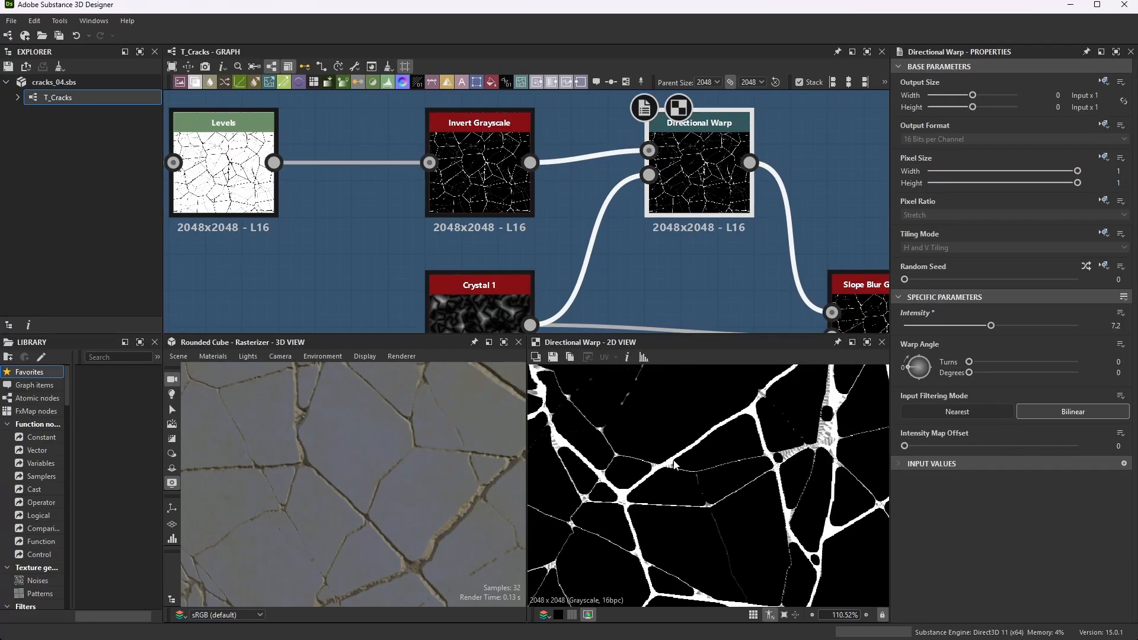
pyautogui.scroll(-1, 711, 429)
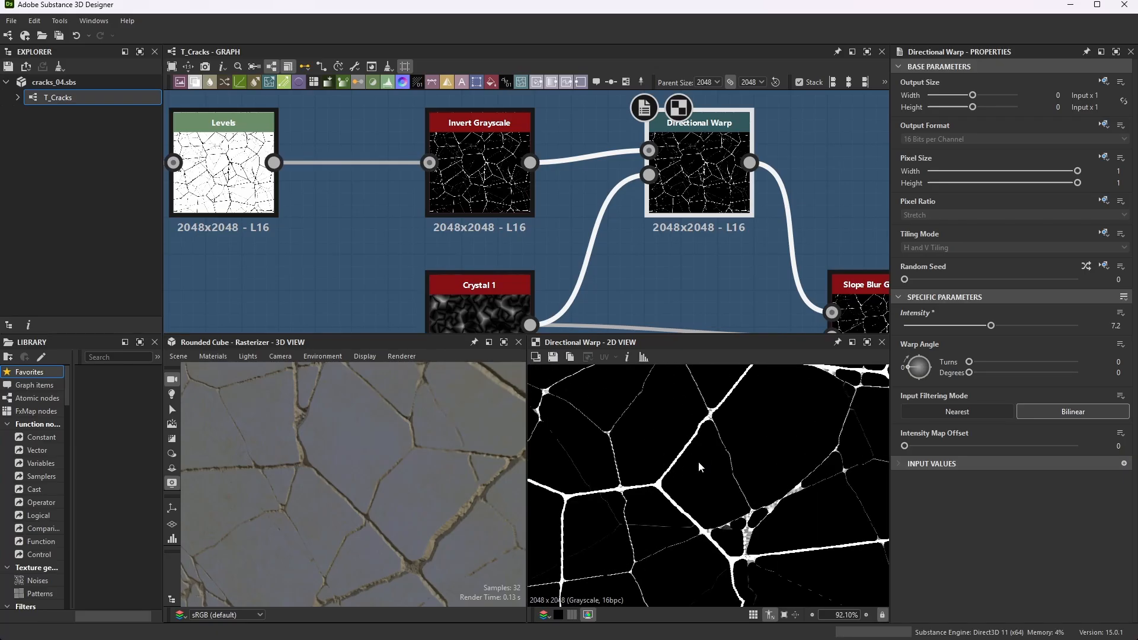
# - Locate the first Slope Blur Grayscale node, fed by Directional Warp and the second Crystal 1
pyautogui.scroll(-2, 719, 286)
pyautogui.scroll(1, 738, 287)
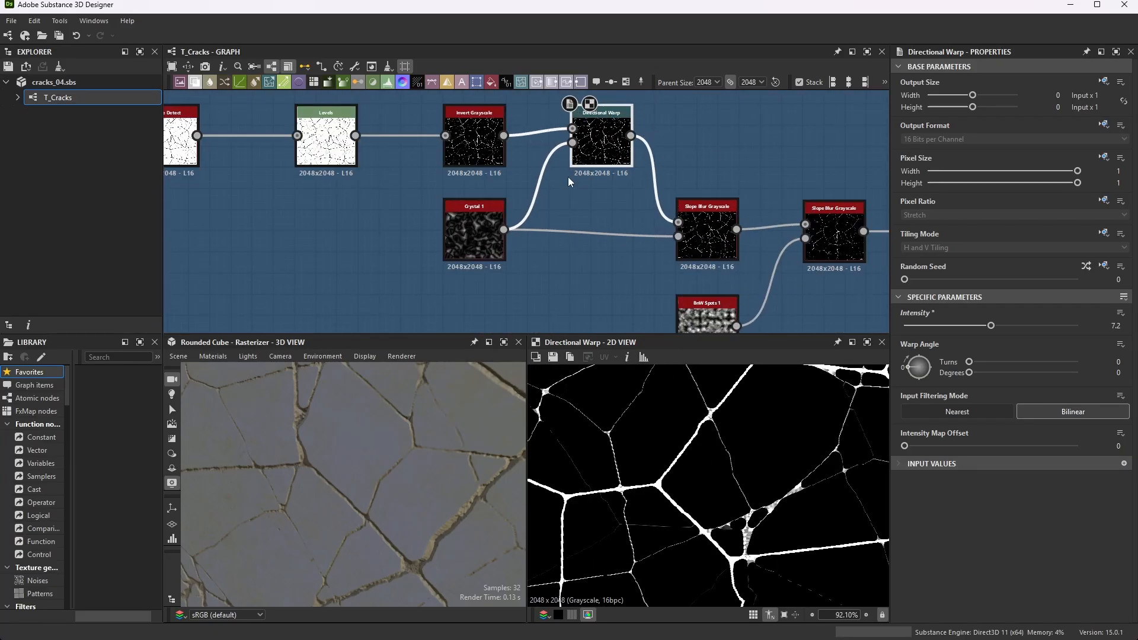
pyautogui.scroll(2, 692, 208)
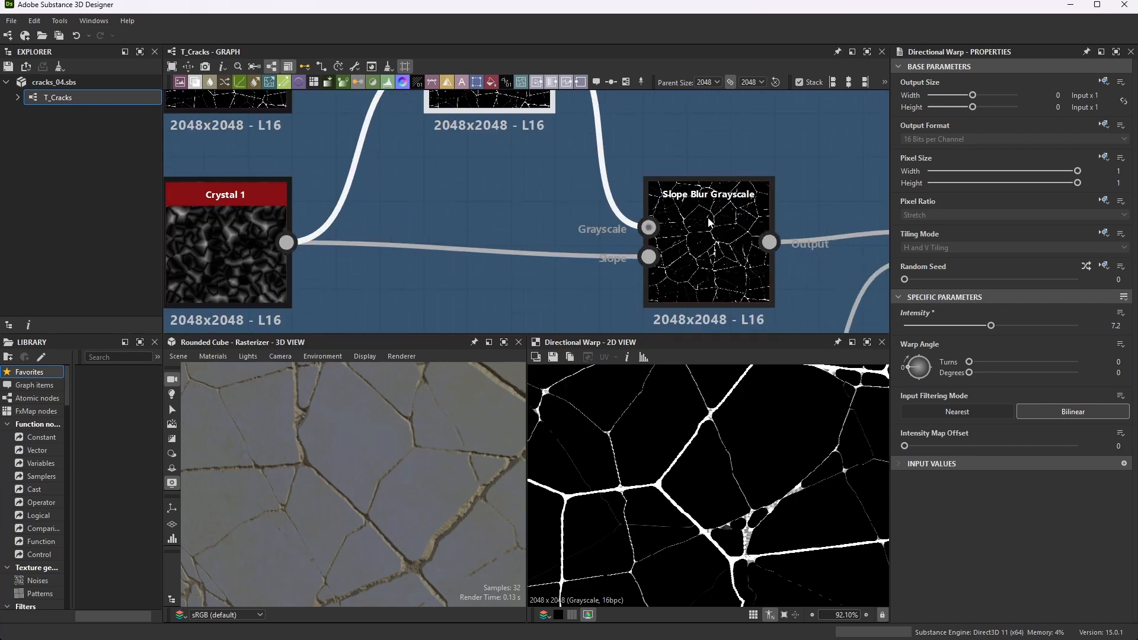
# - Preview the first Slope Blur Grayscale, review its instance parameters, and examine the crack edges closely in the 2D view
pyautogui.click(714, 228)
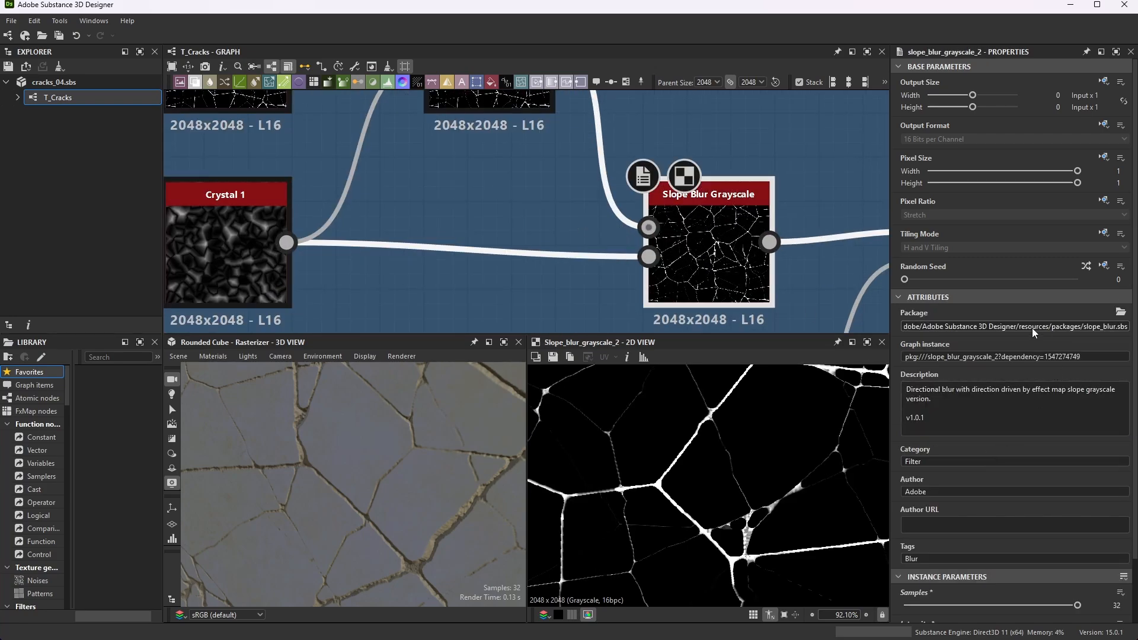
pyautogui.scroll(-2, 1042, 349)
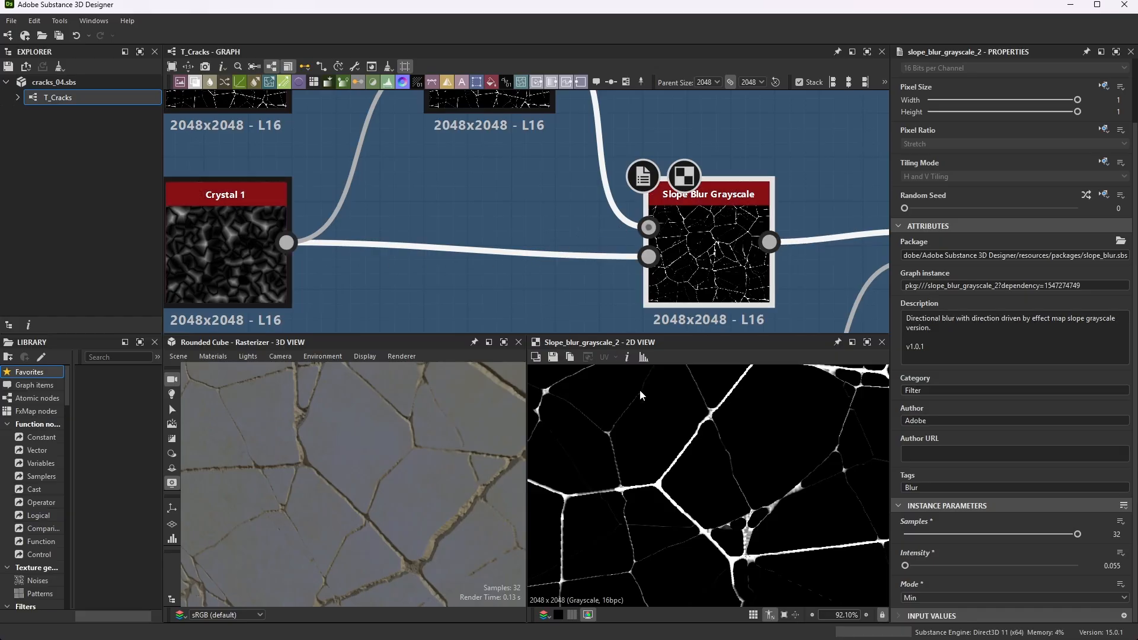
pyautogui.scroll(-8, 674, 427)
pyautogui.scroll(6, 691, 439)
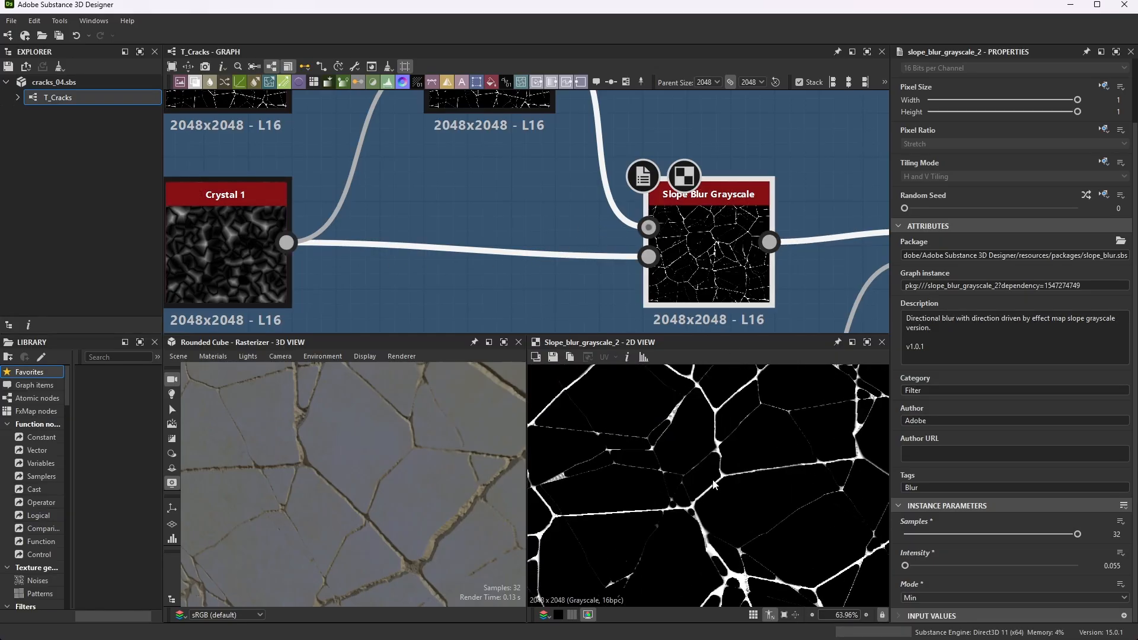
pyautogui.scroll(12, 713, 485)
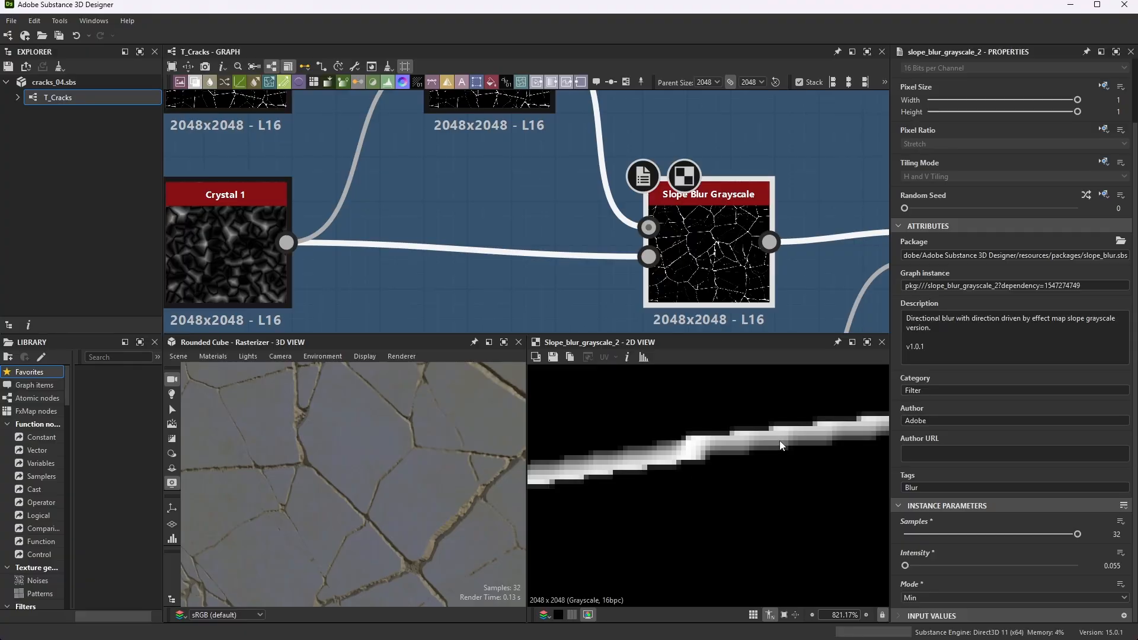
pyautogui.scroll(-8, 673, 439)
pyautogui.scroll(7, 619, 456)
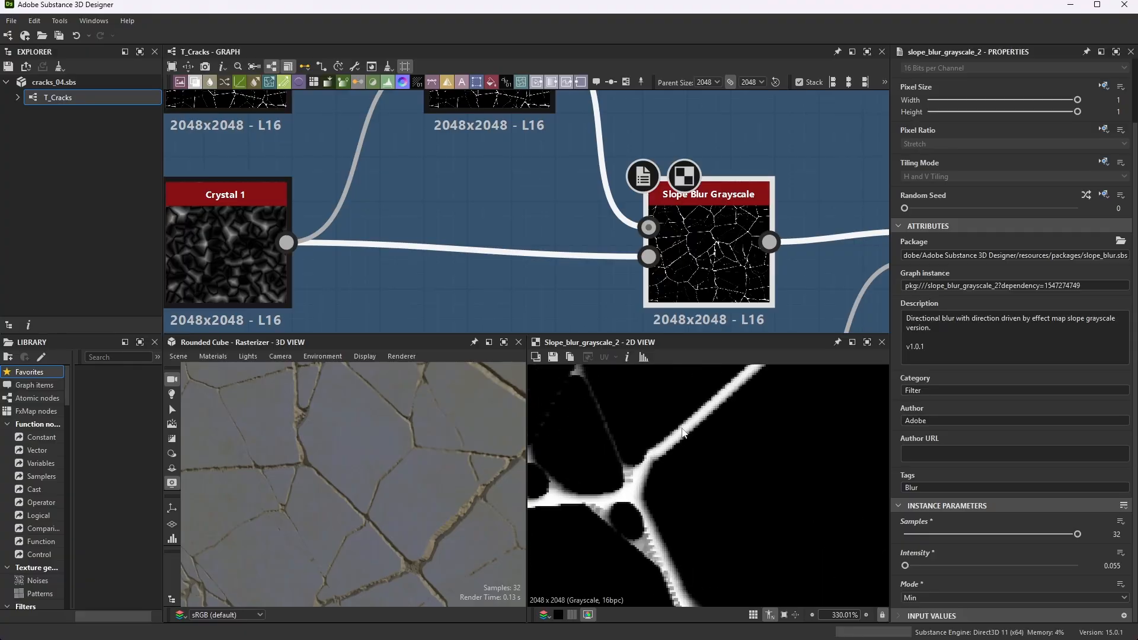
pyautogui.scroll(-9, 591, 199)
pyautogui.scroll(4, 673, 218)
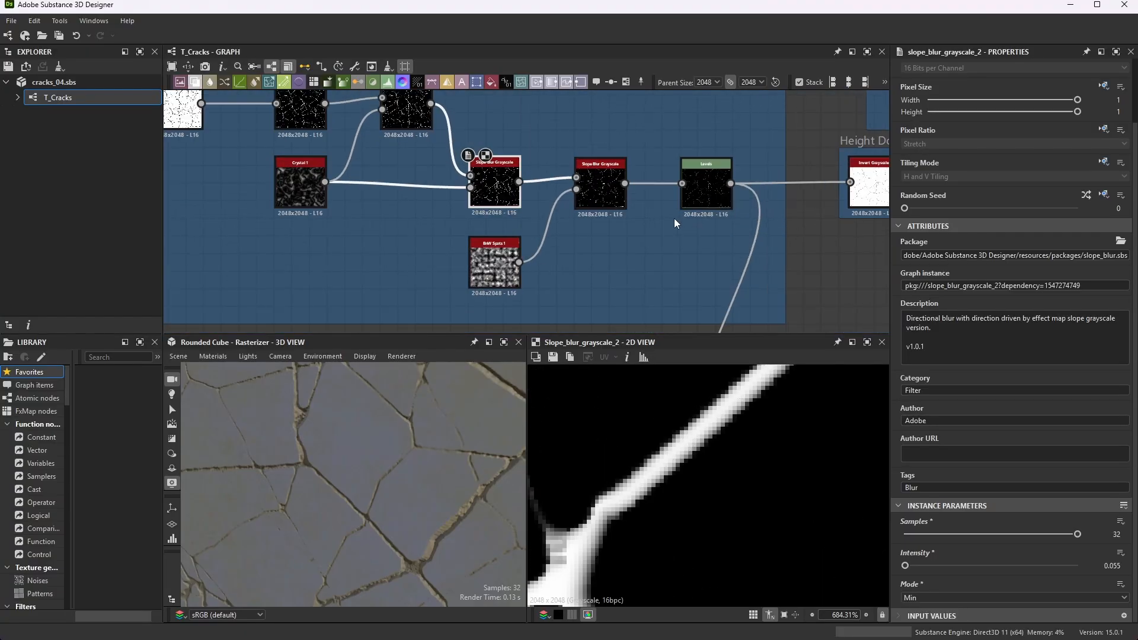
# - Preview the second Slope Blur Grayscale node and inspect how the crack edges and junctions are blurred
pyautogui.scroll(4, 587, 198)
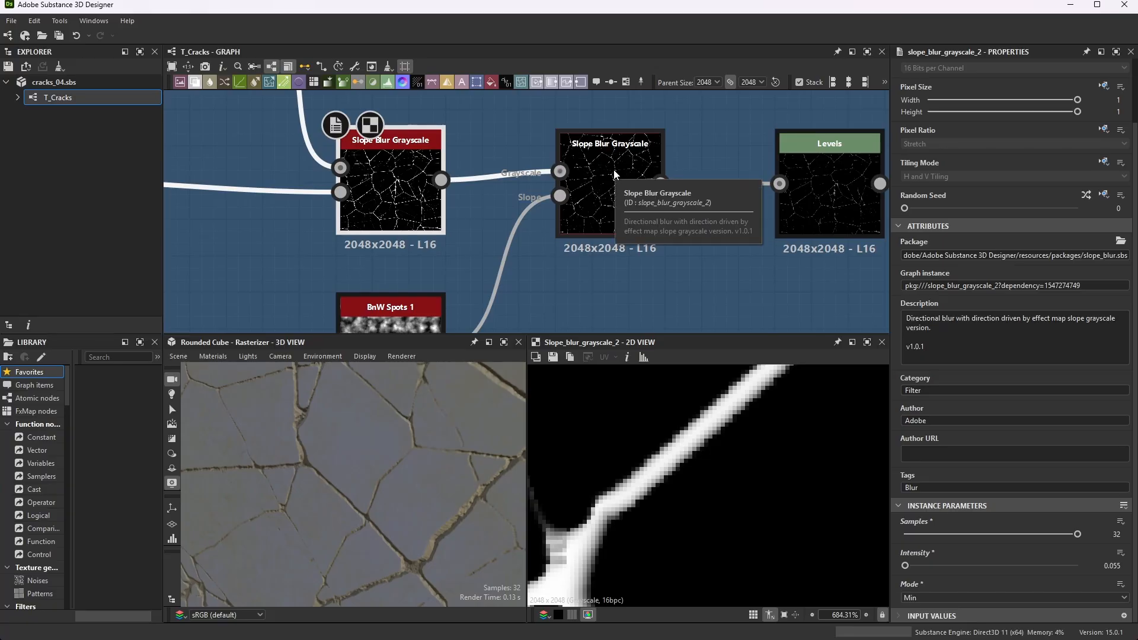
pyautogui.click(615, 174)
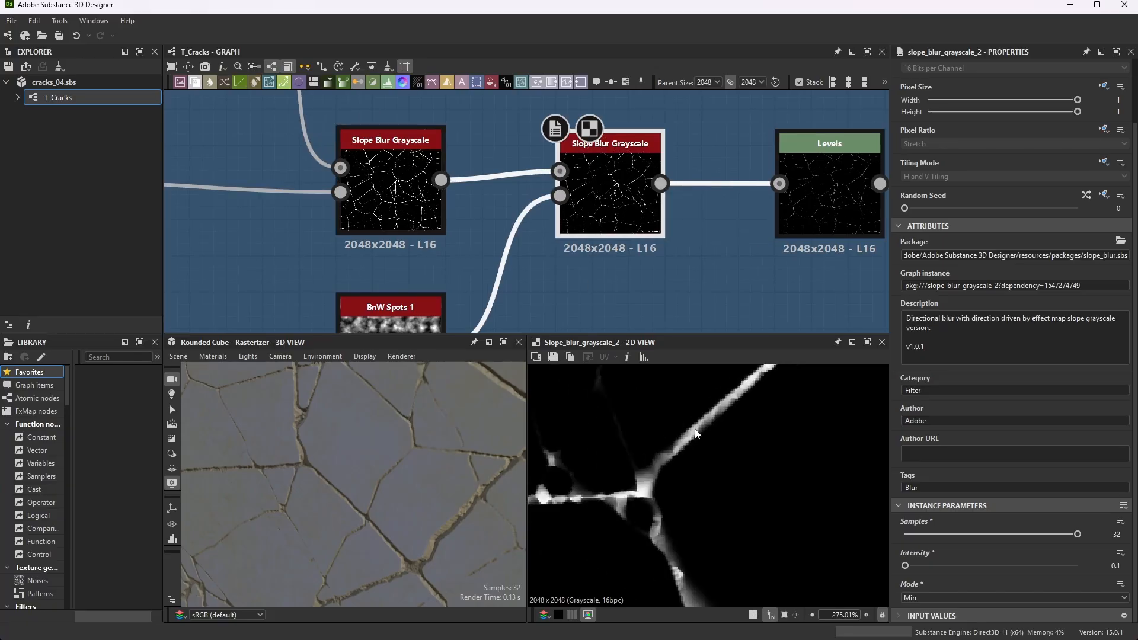
pyautogui.scroll(-1, 645, 511)
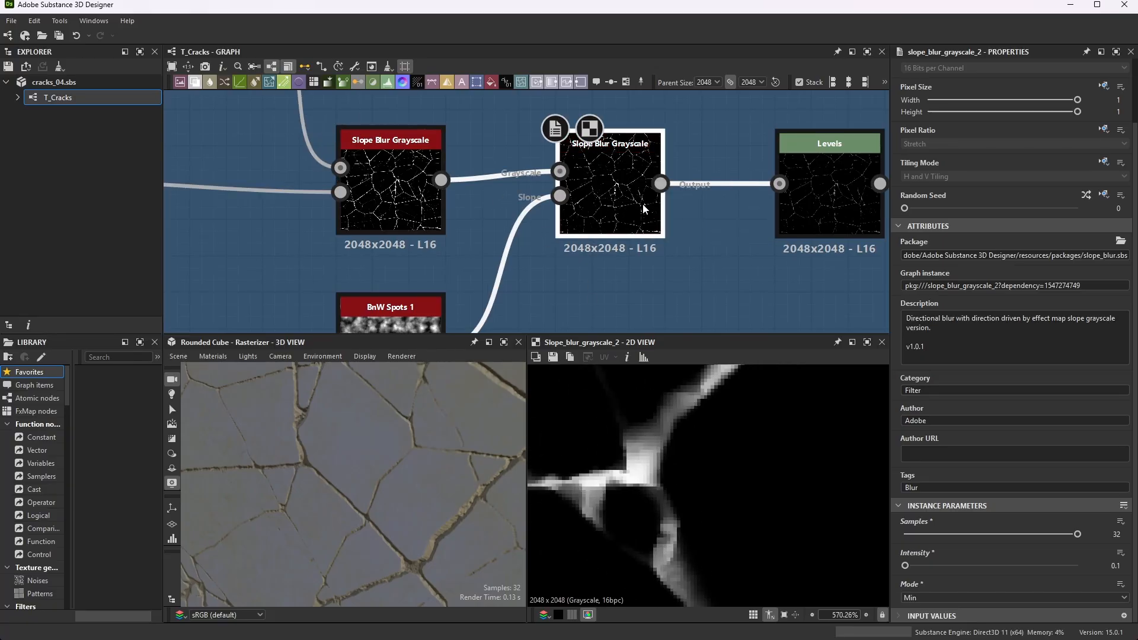
pyautogui.moveTo(604, 189); pyautogui.dragTo(622, 185, button='middle')
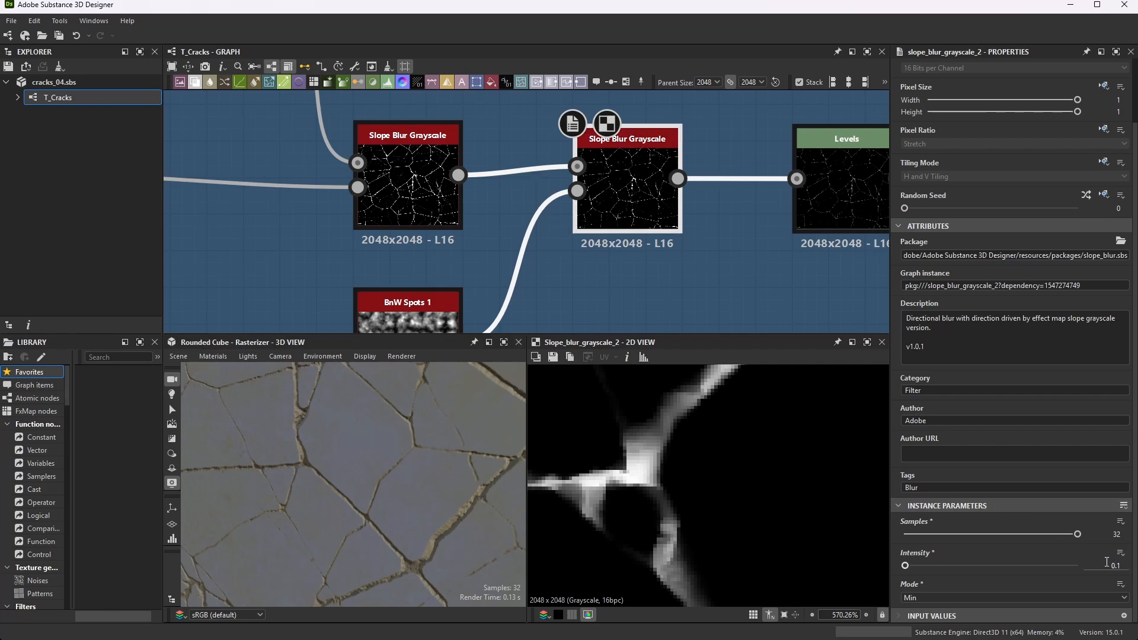
# - Inspect the BnW Spots 1 noise and its instance parameters, and check its effect in the second Slope Blur Grayscale output
pyautogui.scroll(-3, 447, 207)
pyautogui.scroll(1, 447, 207)
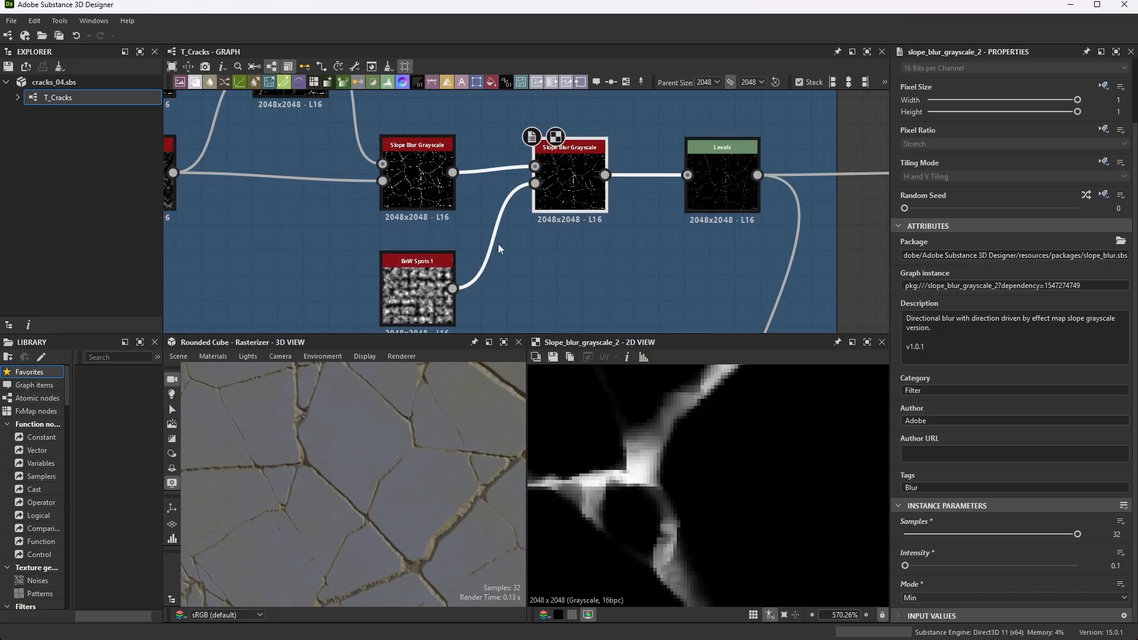
pyautogui.doubleClick(432, 264)
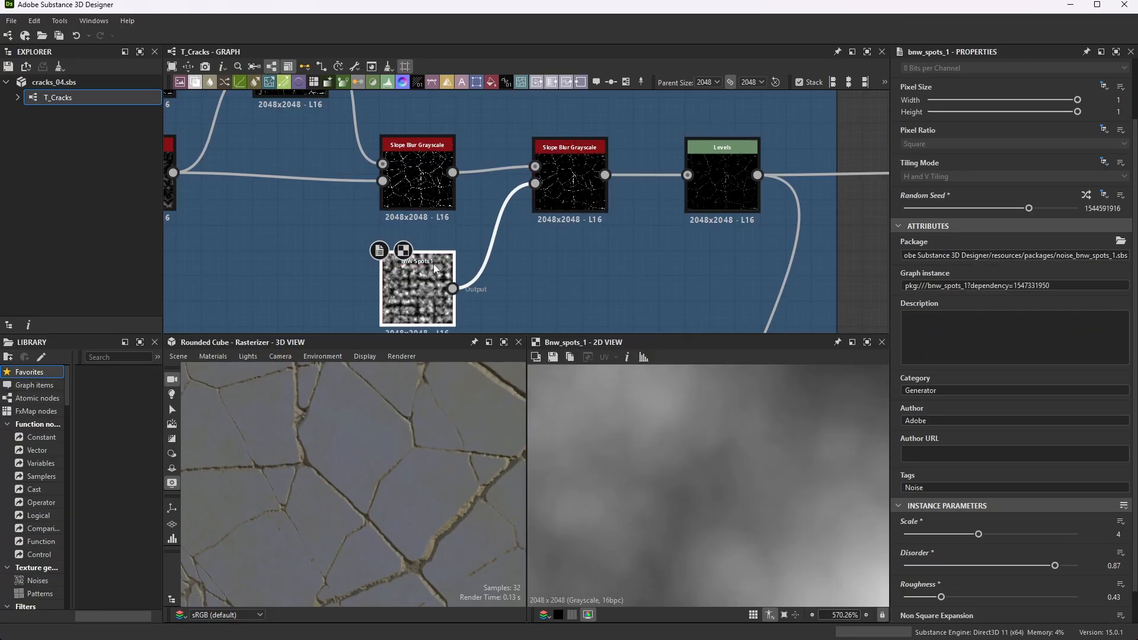
pyautogui.scroll(-1, 1061, 489)
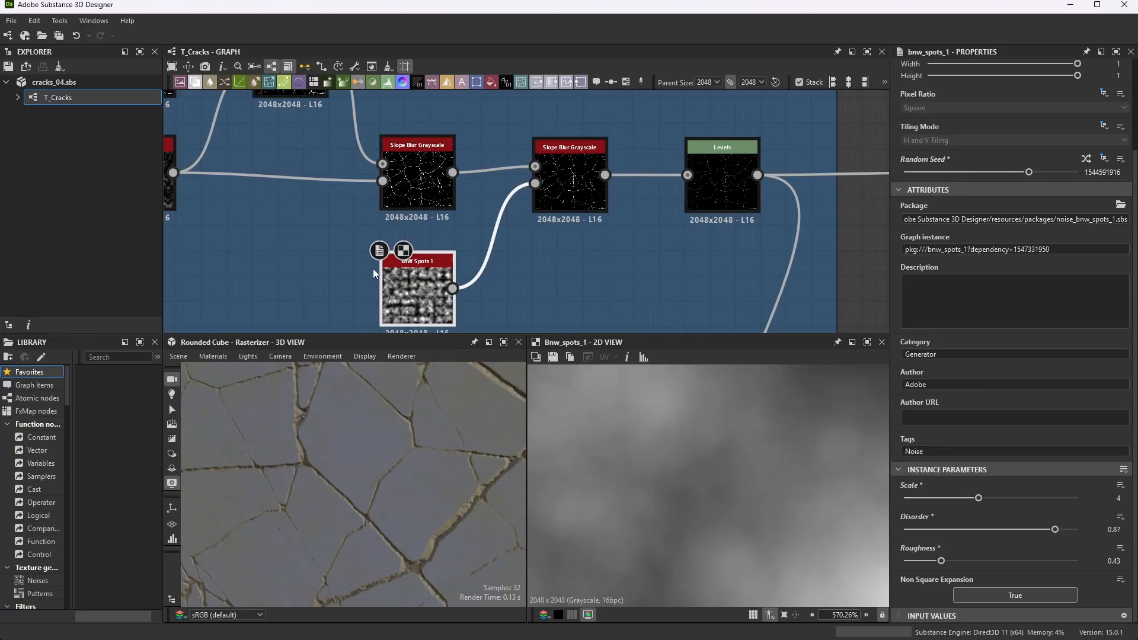
pyautogui.doubleClick(572, 167)
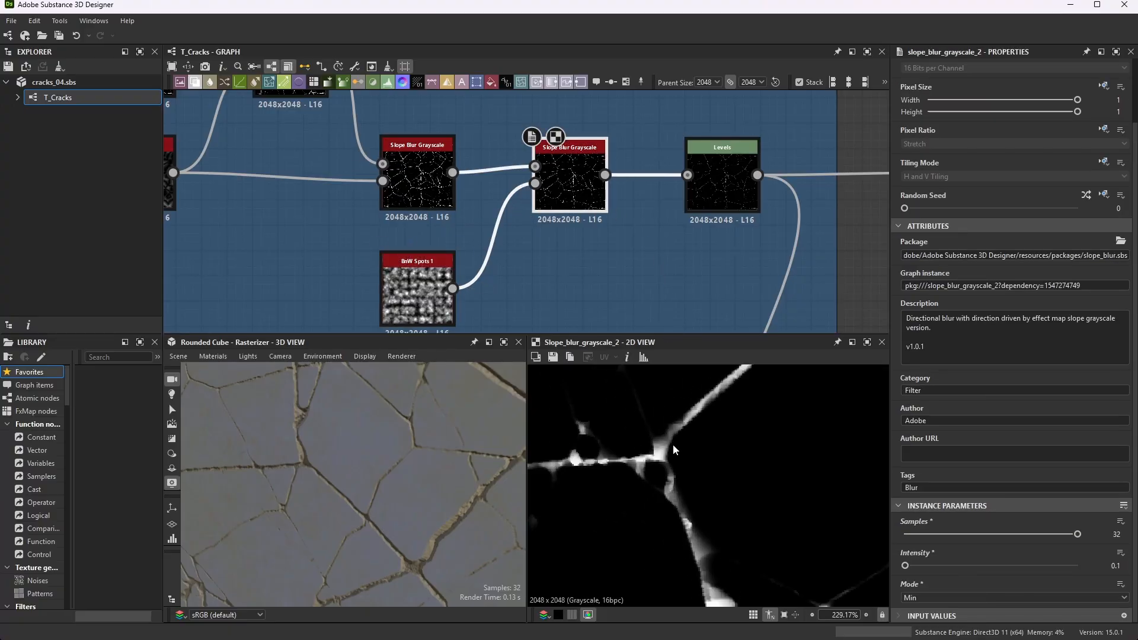
pyautogui.scroll(3, 737, 579)
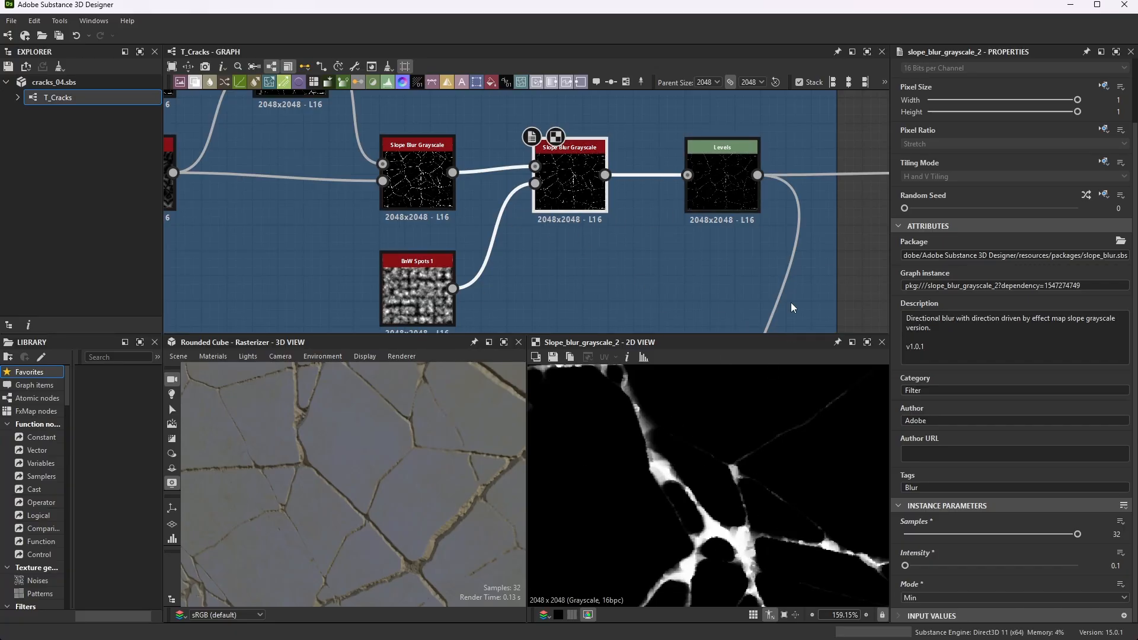
# - Preview the Levels node after the second Slope Blur Grayscale and examine its histogram and the crack brightness
pyautogui.scroll(-2, 684, 199)
pyautogui.scroll(3, 553, 187)
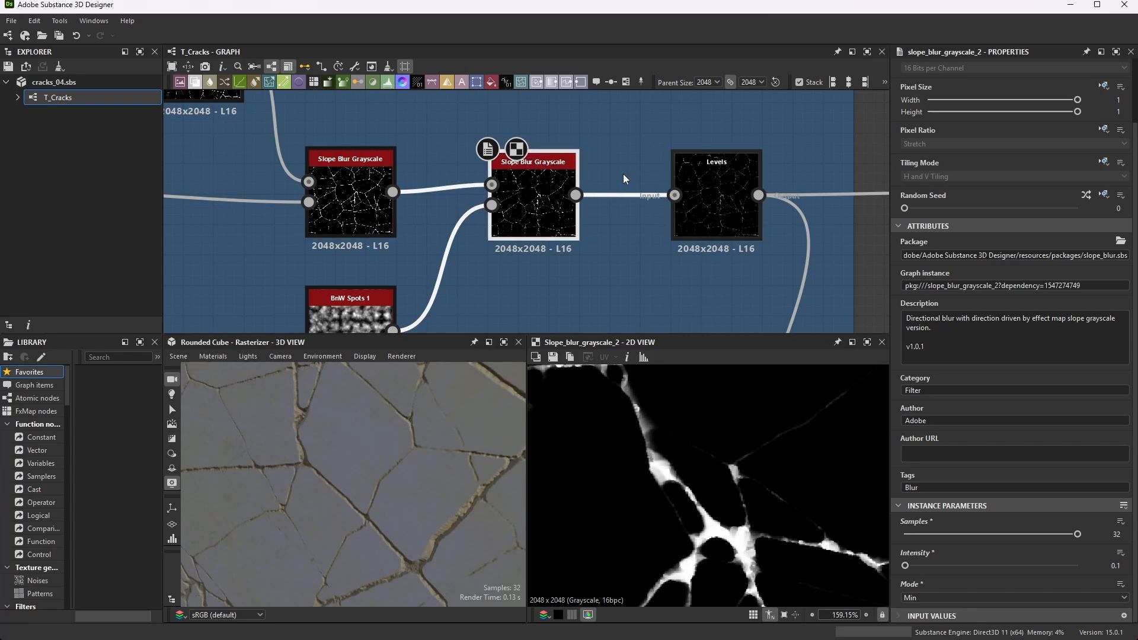
pyautogui.click(723, 201)
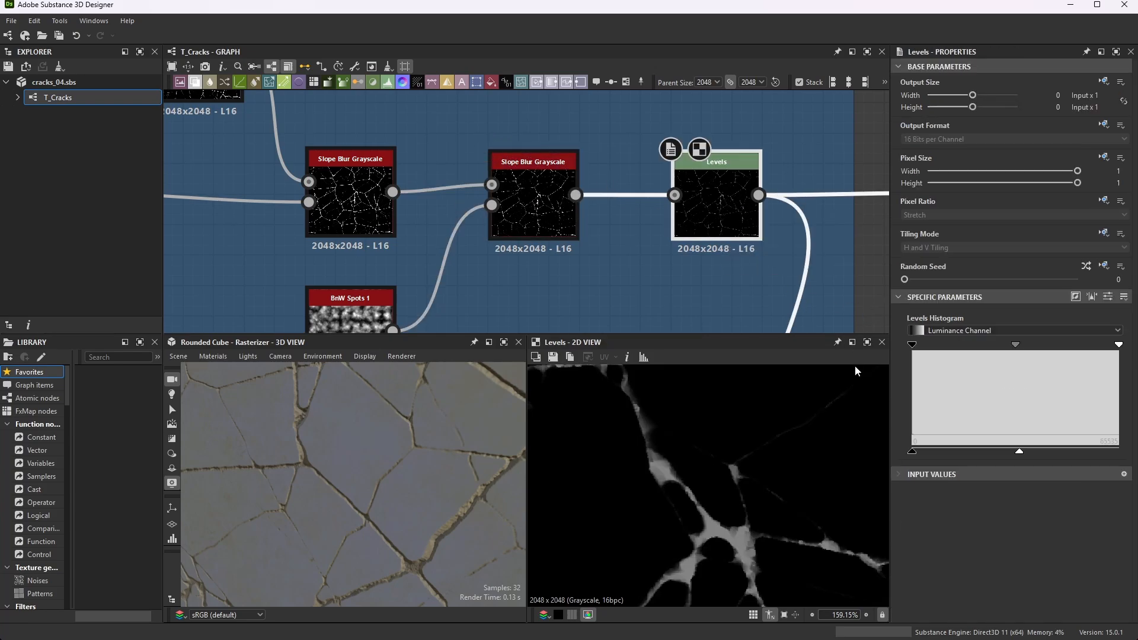
pyautogui.scroll(-4, 677, 184)
pyautogui.scroll(2, 676, 185)
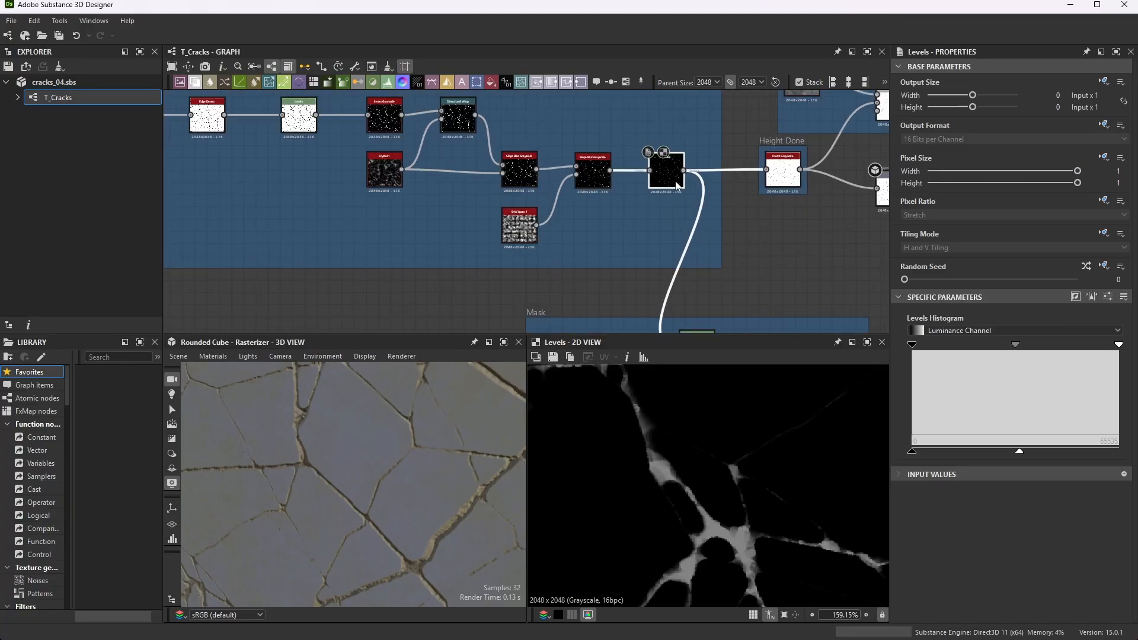
pyautogui.scroll(5, 676, 185)
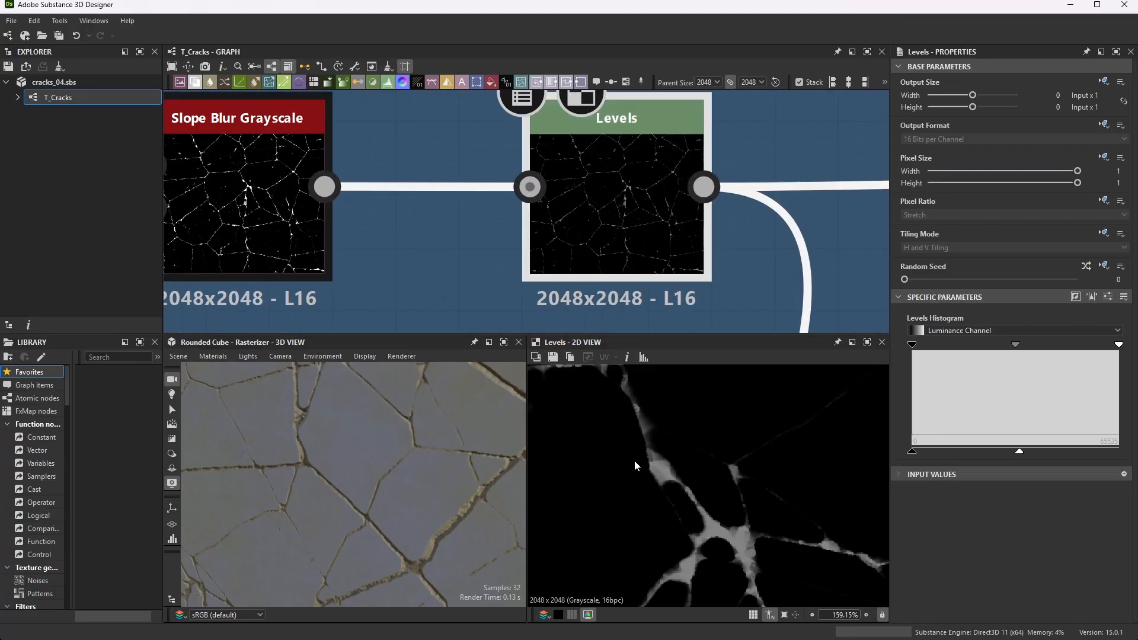
pyautogui.scroll(-5, 638, 172)
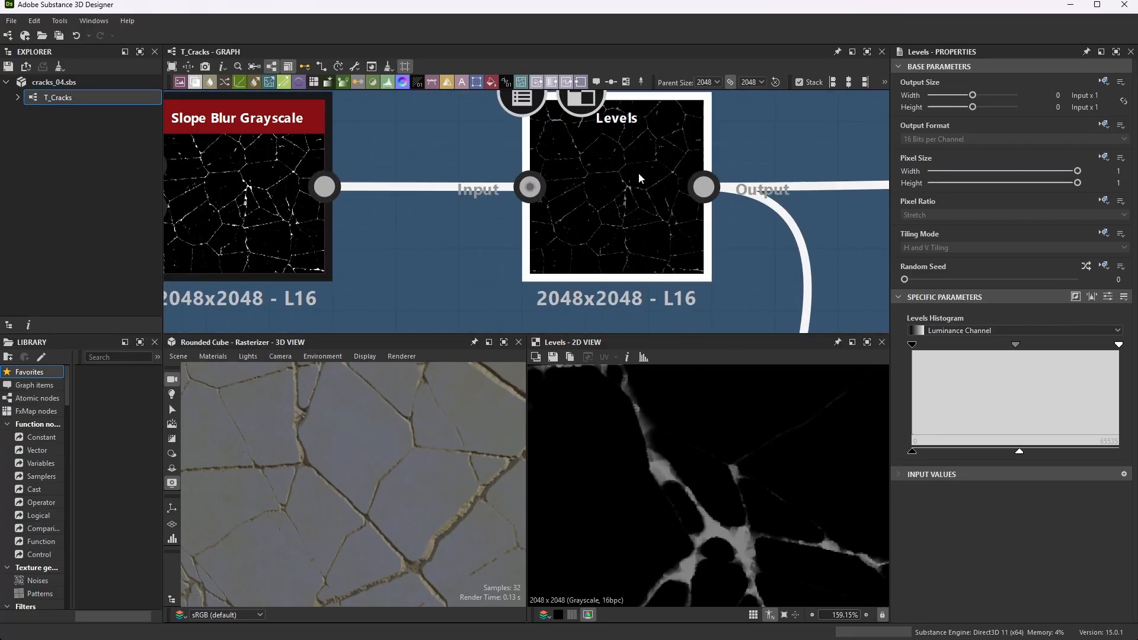
# - Follow the Levels output to the Invert Grayscale node and preview the inverted crack map
pyautogui.scroll(2, 588, 235)
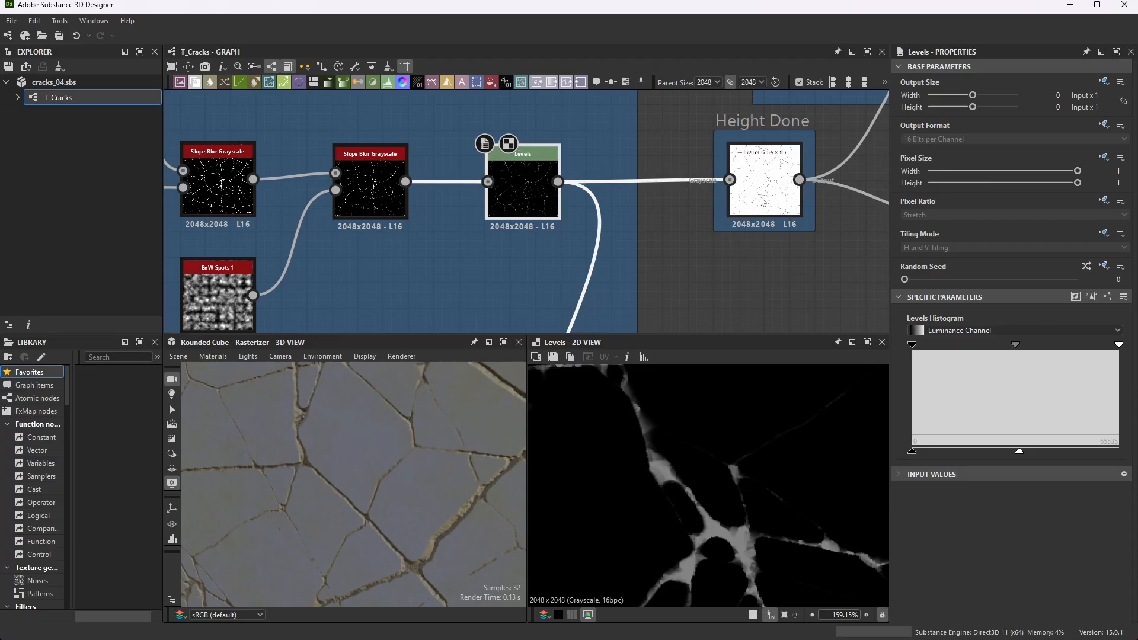
pyautogui.doubleClick(776, 188)
pyautogui.scroll(-4, 711, 195)
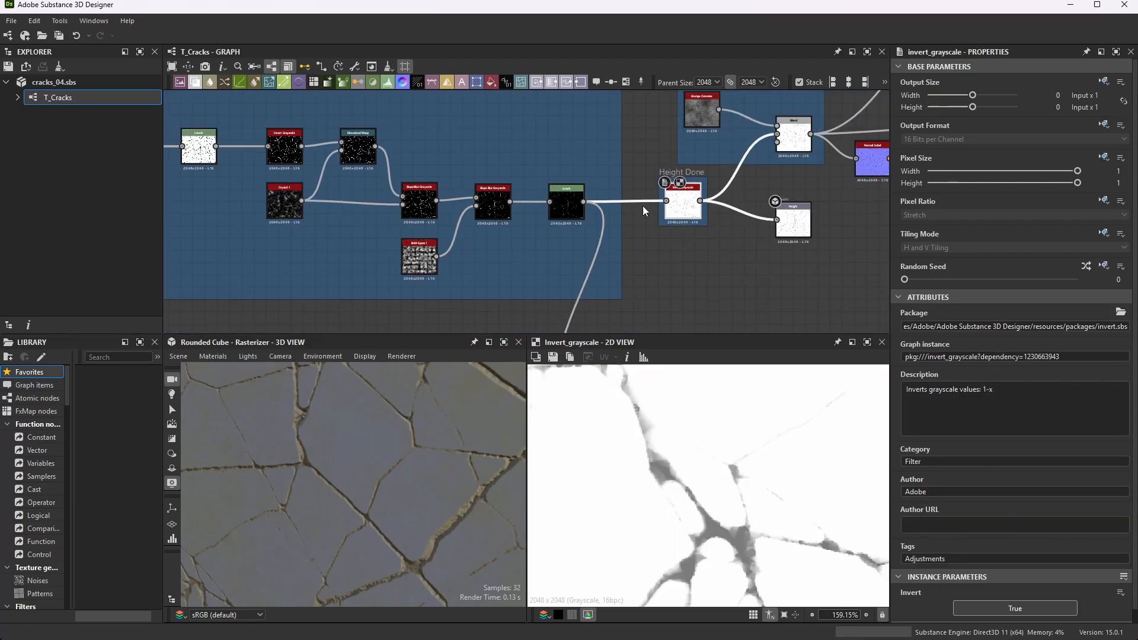
# - Look at the Frame tool and the Height Done frame that surrounds the Invert Grayscale node
pyautogui.scroll(4, 642, 205)
pyautogui.scroll(1, 708, 191)
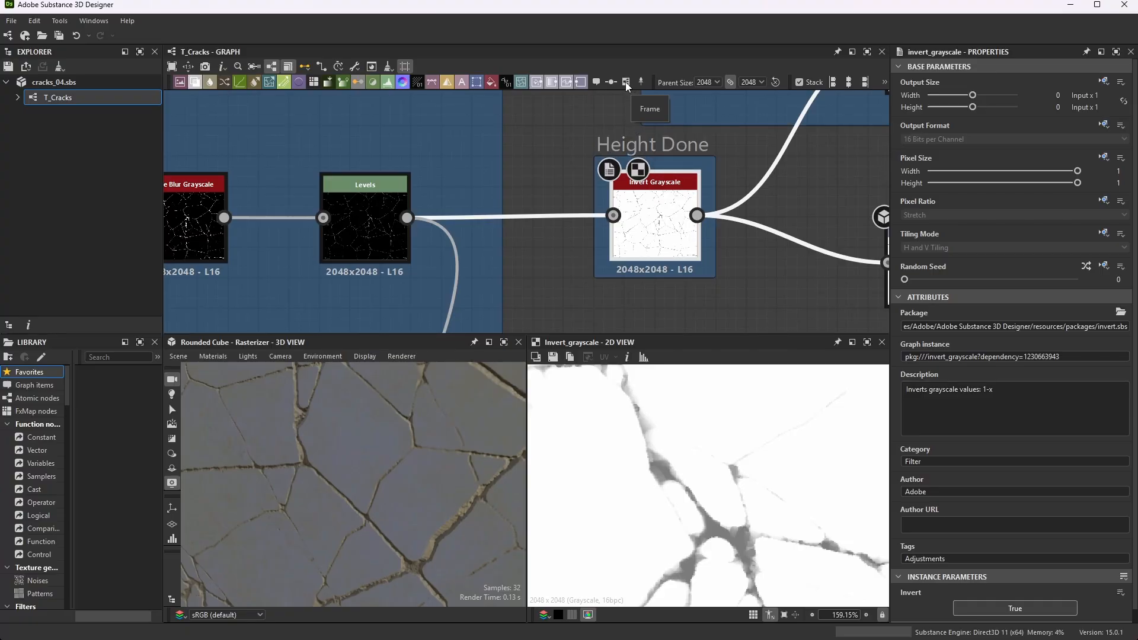
pyautogui.scroll(-5, 570, 166)
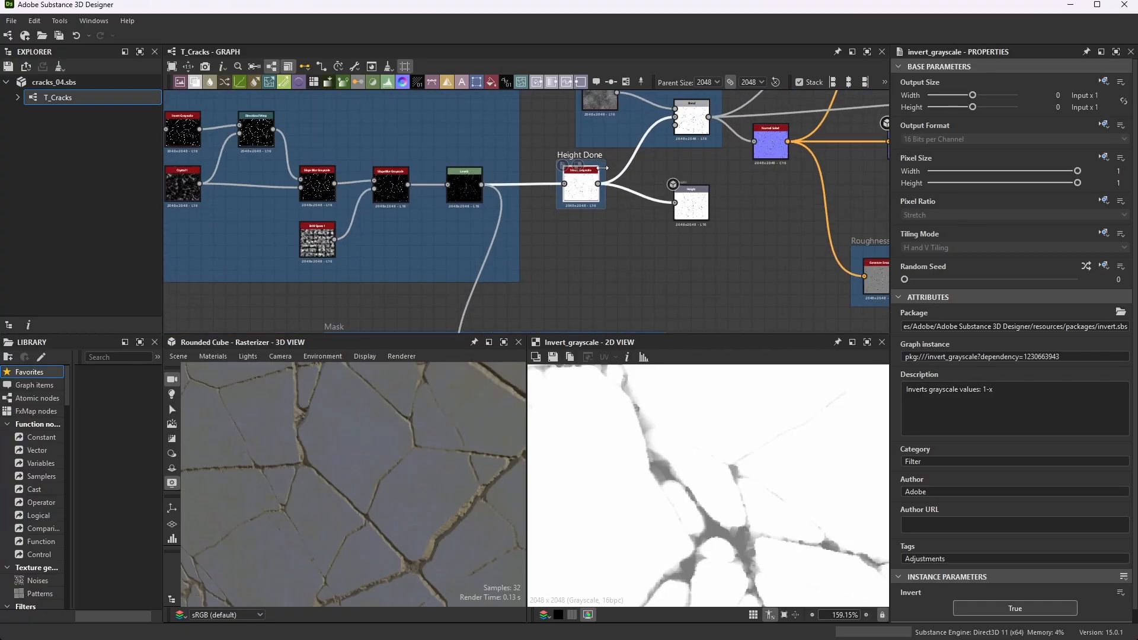
pyautogui.scroll(5, 571, 160)
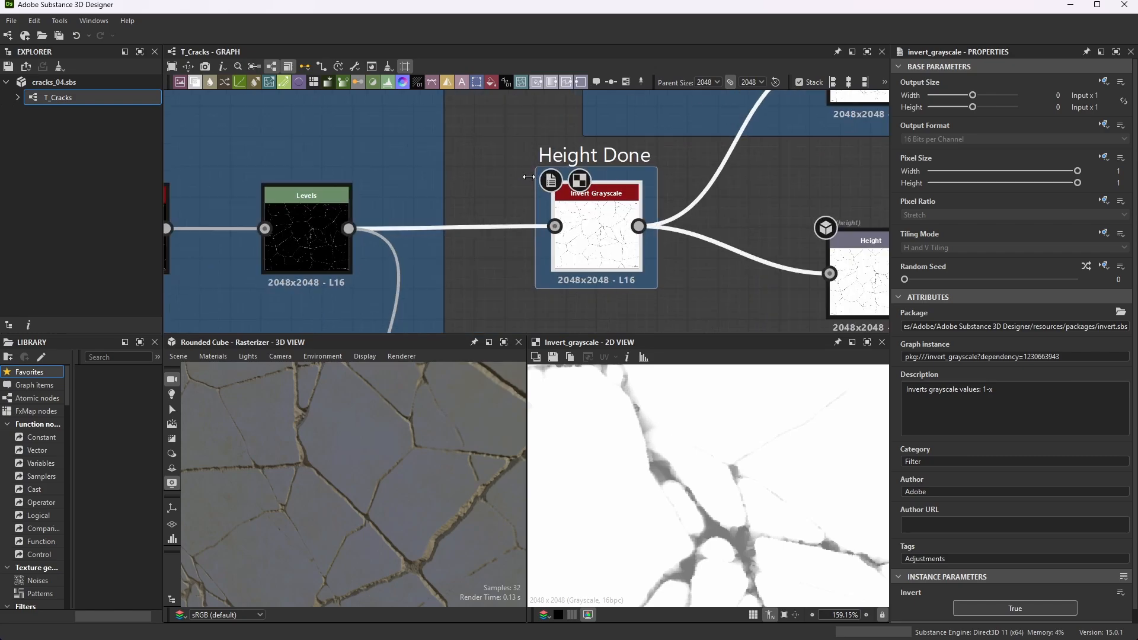
pyautogui.scroll(-4, 528, 177)
pyautogui.scroll(6, 563, 196)
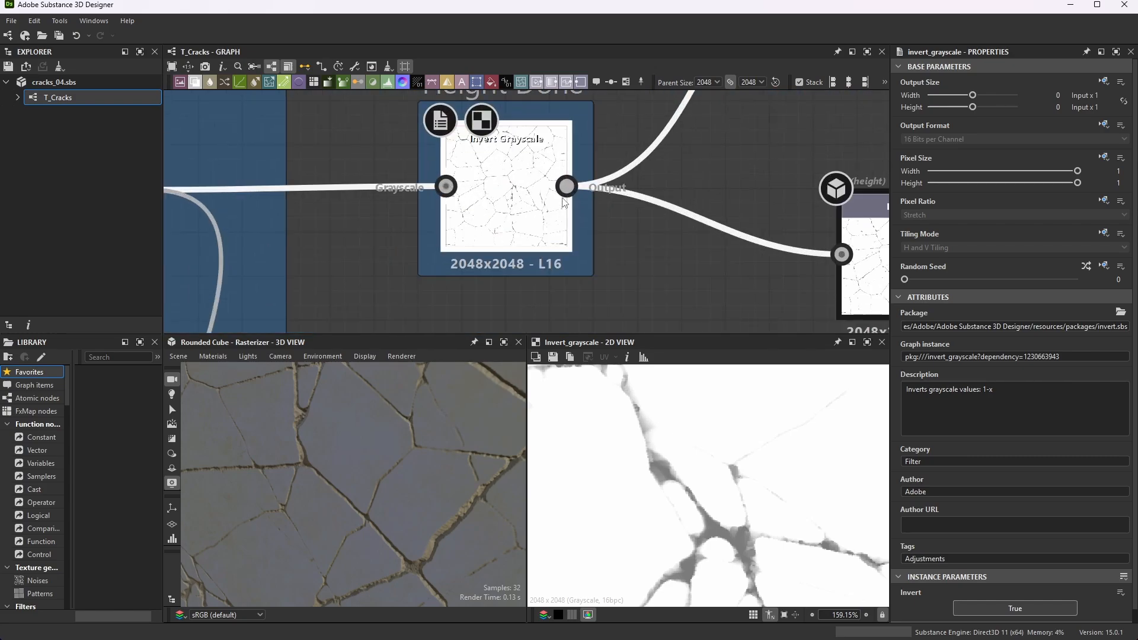
# - Follow the Invert Grayscale output to the Height output node and review its identifier, label and usage attributes
pyautogui.scroll(-4, 564, 202)
pyautogui.scroll(6, 572, 225)
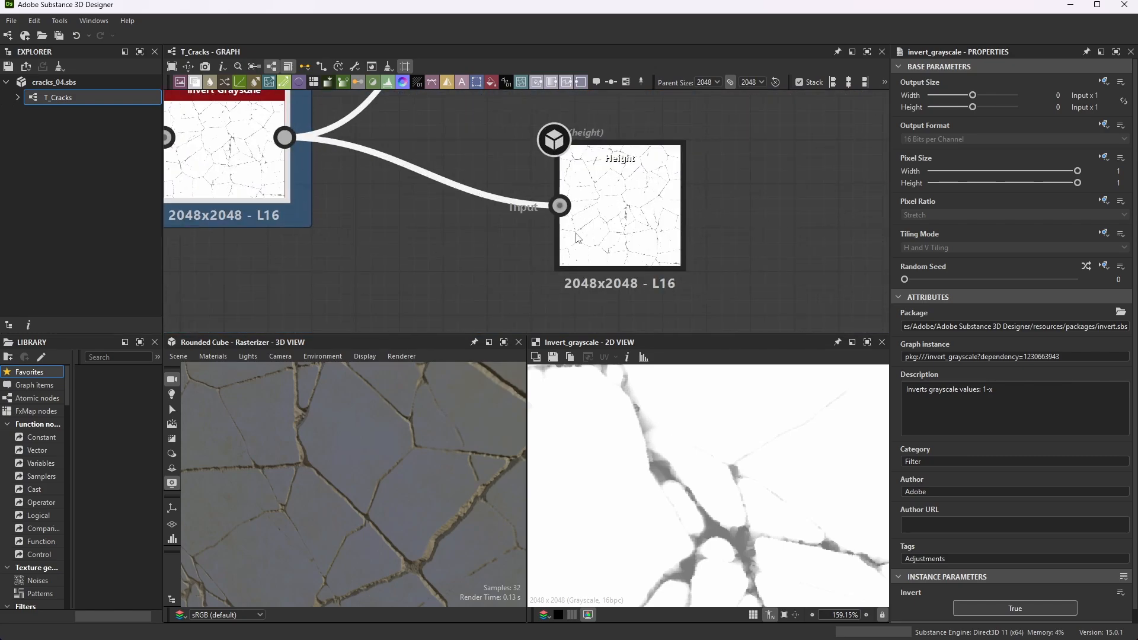
pyautogui.click(641, 186)
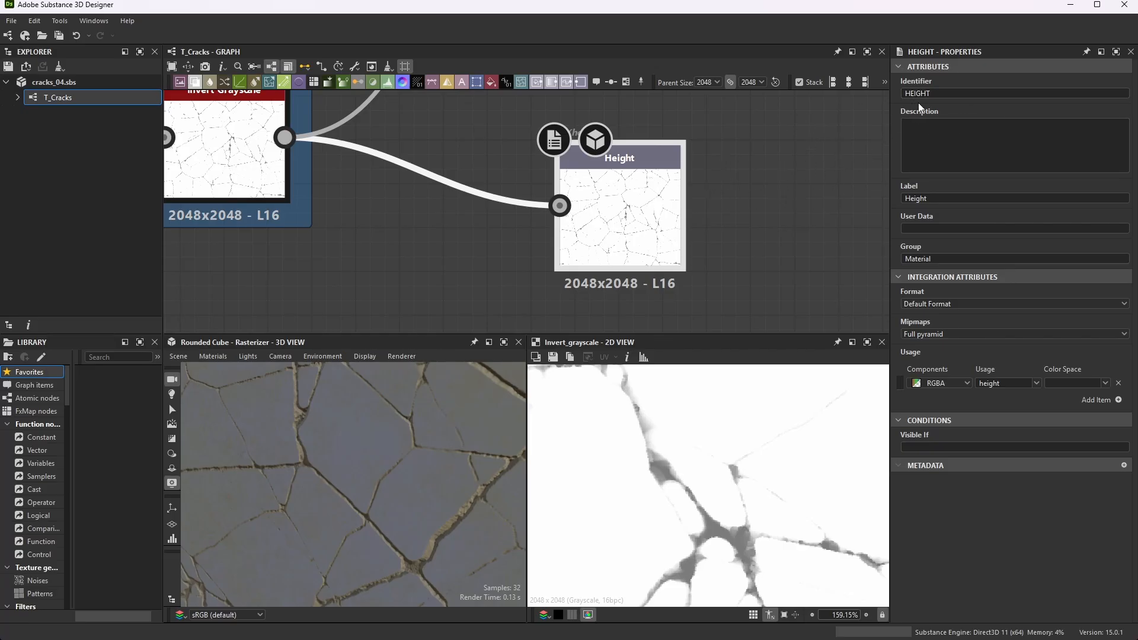
pyautogui.scroll(-8, 532, 238)
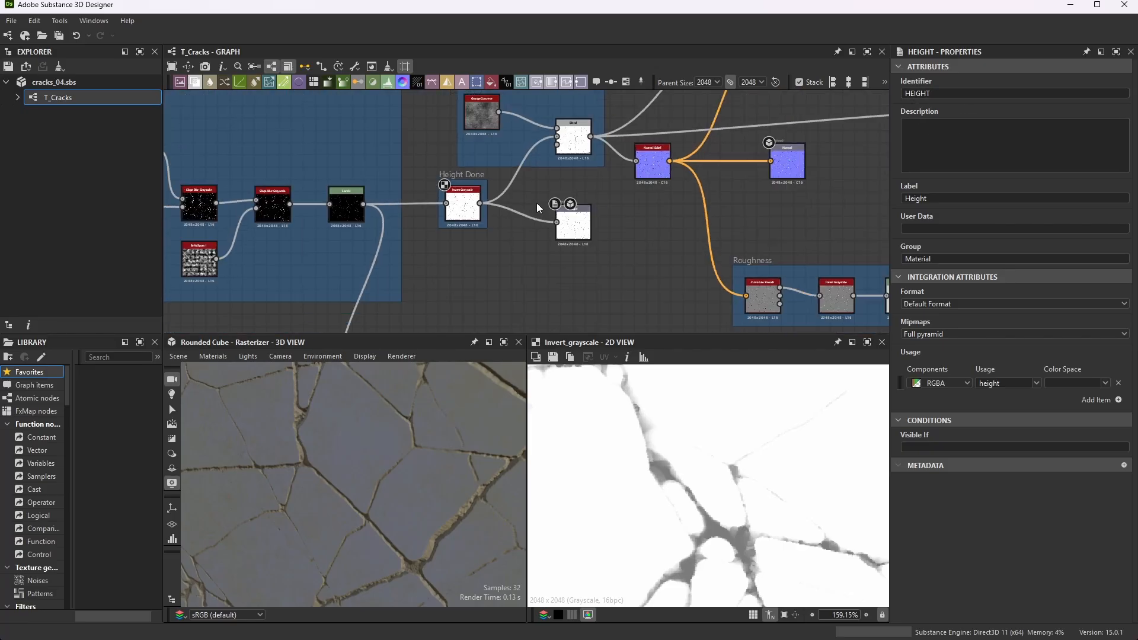
# - Locate the Grunge Concrete node in the Normal Detail frame and trace its connection into the Blend
pyautogui.scroll(6, 506, 184)
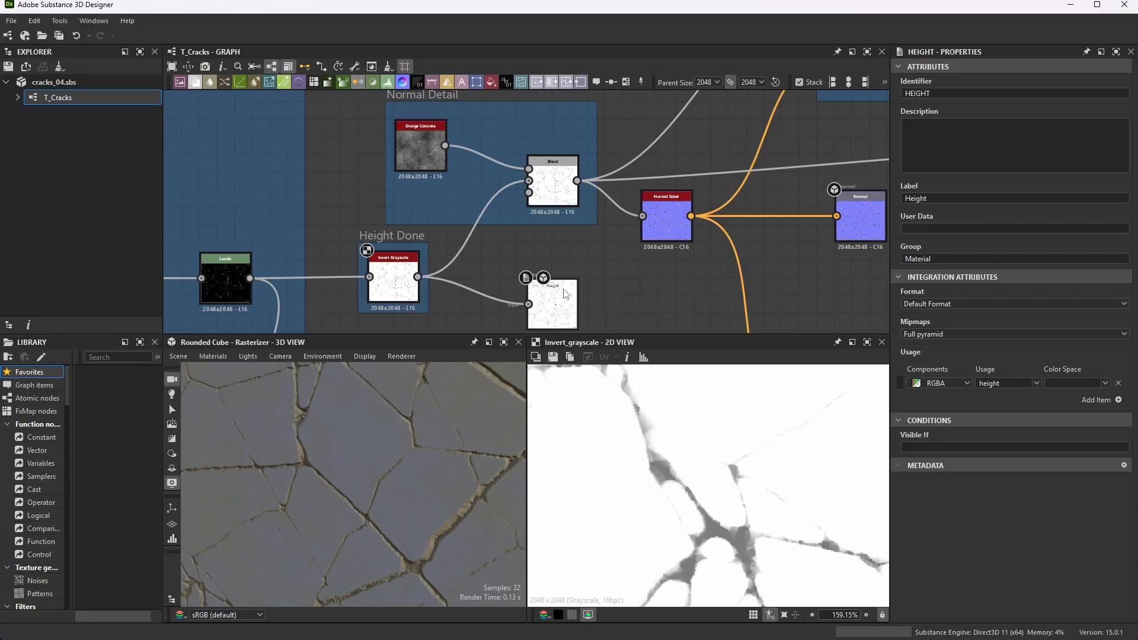
pyautogui.scroll(3, 432, 128)
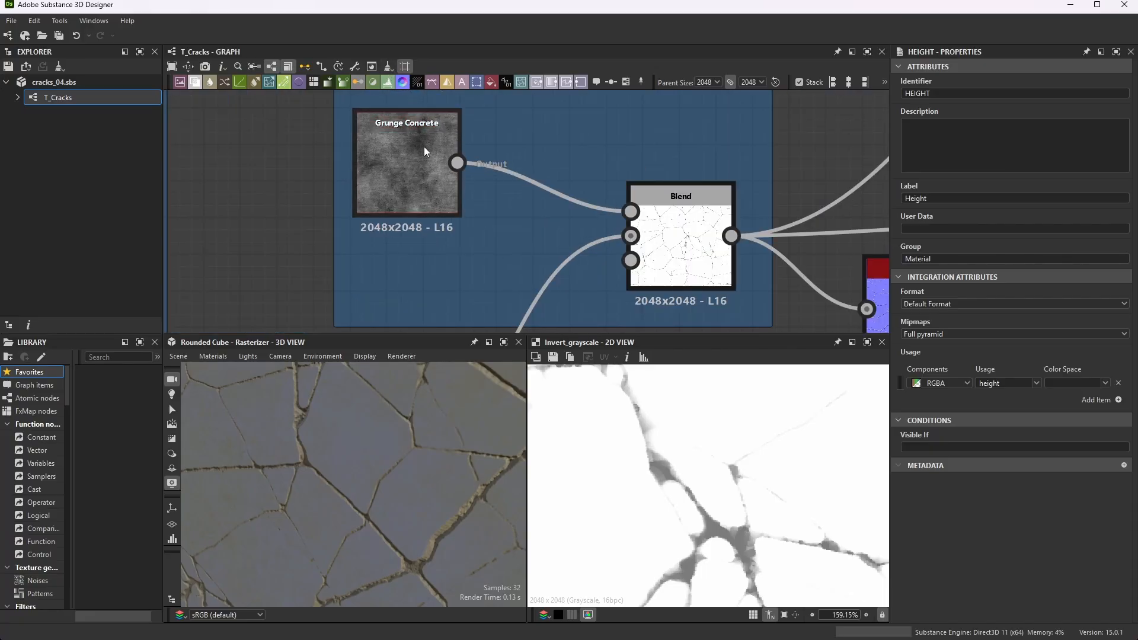
pyautogui.scroll(-3, 424, 147)
pyautogui.scroll(4, 453, 194)
pyautogui.scroll(-1, 446, 241)
pyautogui.scroll(1, 460, 246)
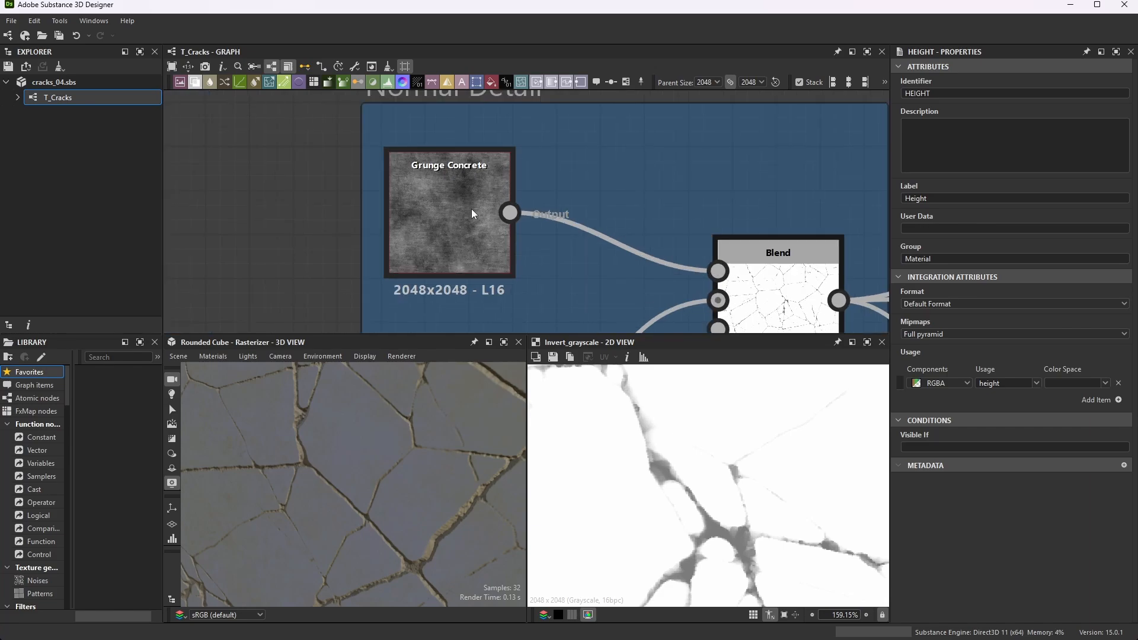
# - Display the Grunge Concrete node's properties and review its instance parameters, advanced settings and random seed
pyautogui.click(468, 217)
pyautogui.scroll(-5, 1008, 407)
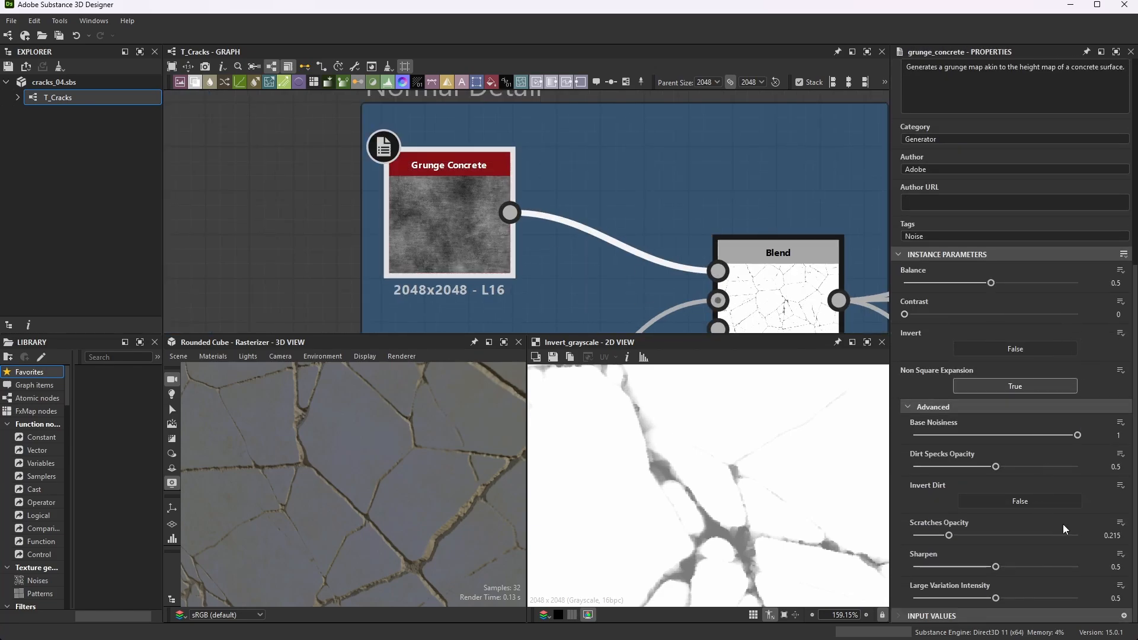
pyautogui.scroll(-1, 474, 164)
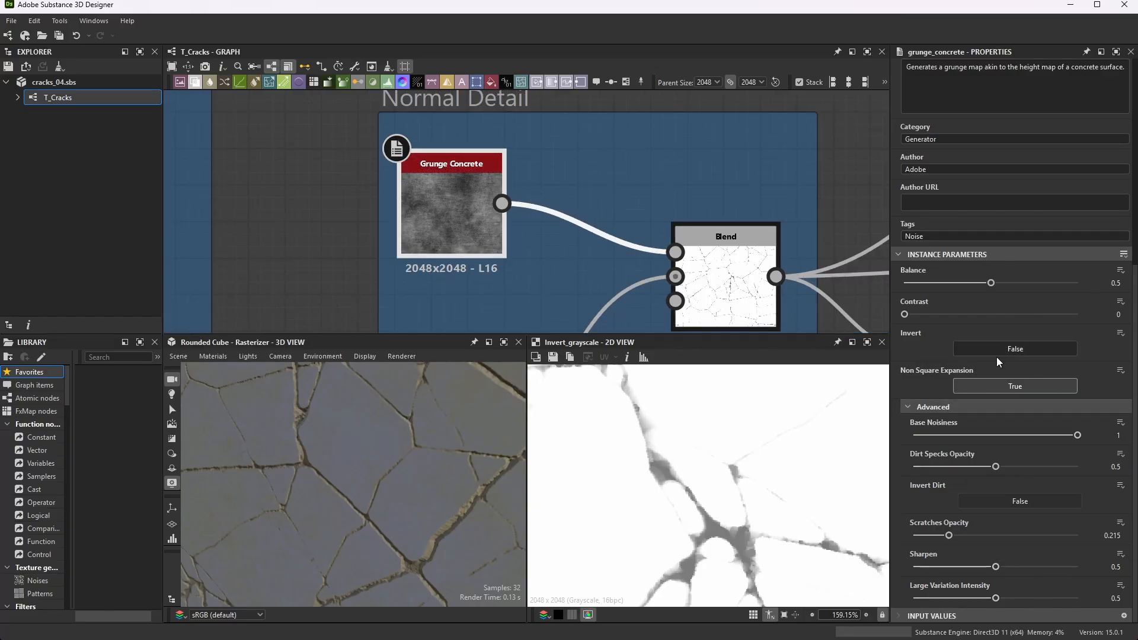
pyautogui.scroll(6, 1001, 367)
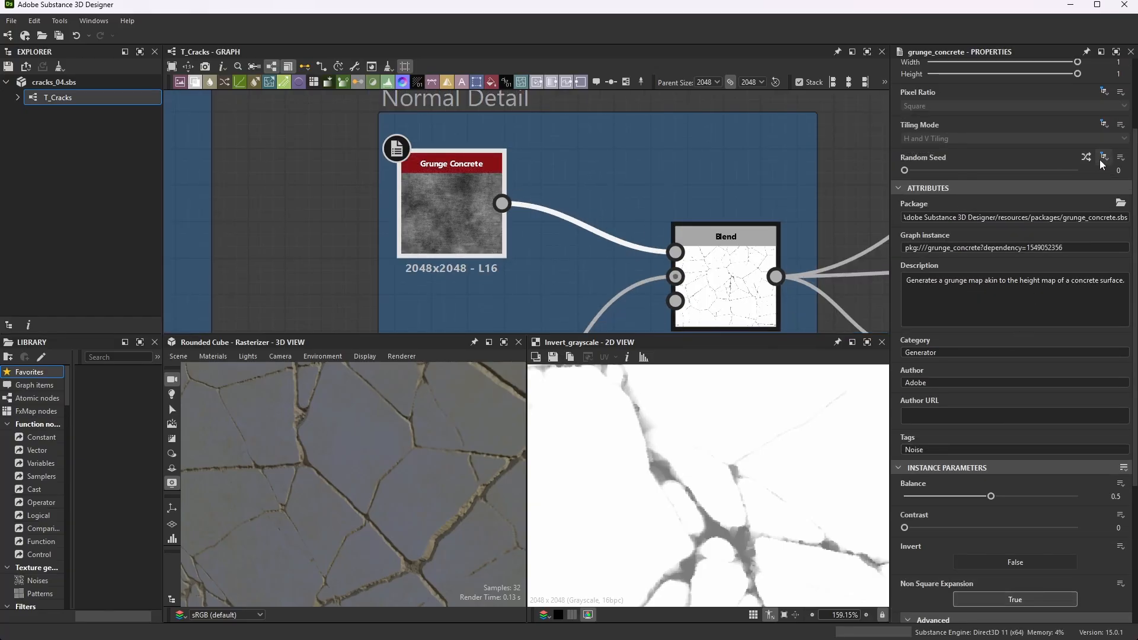
# - Preview the Blend node of the Normal Detail frame in the 2D view and review its opacity and blending mode
pyautogui.scroll(-1, 507, 168)
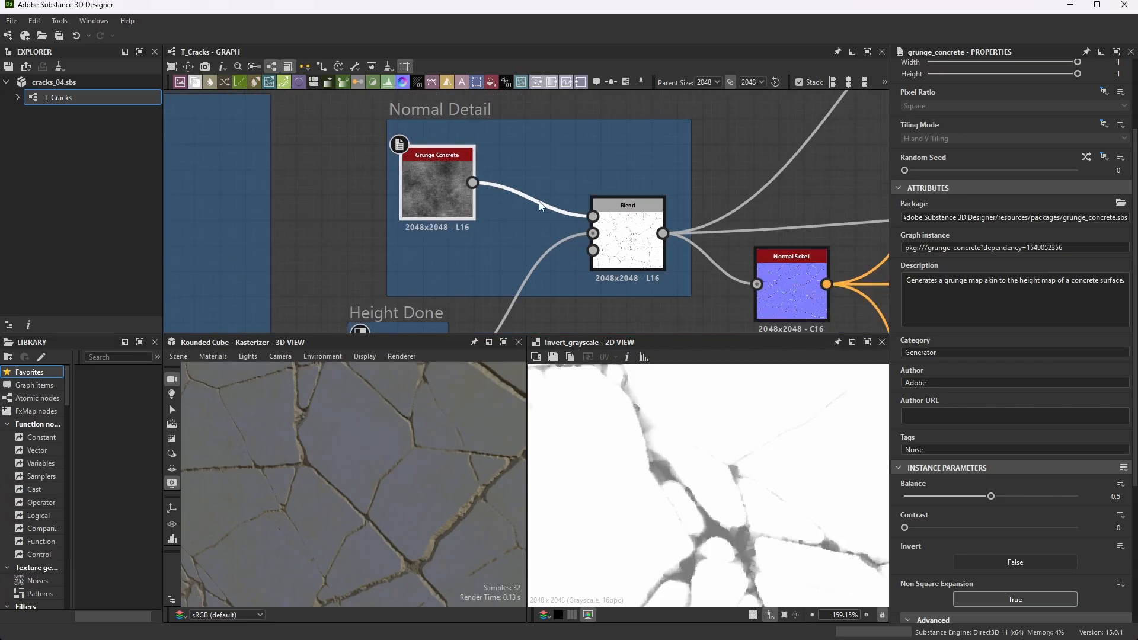
pyautogui.scroll(1, 516, 195)
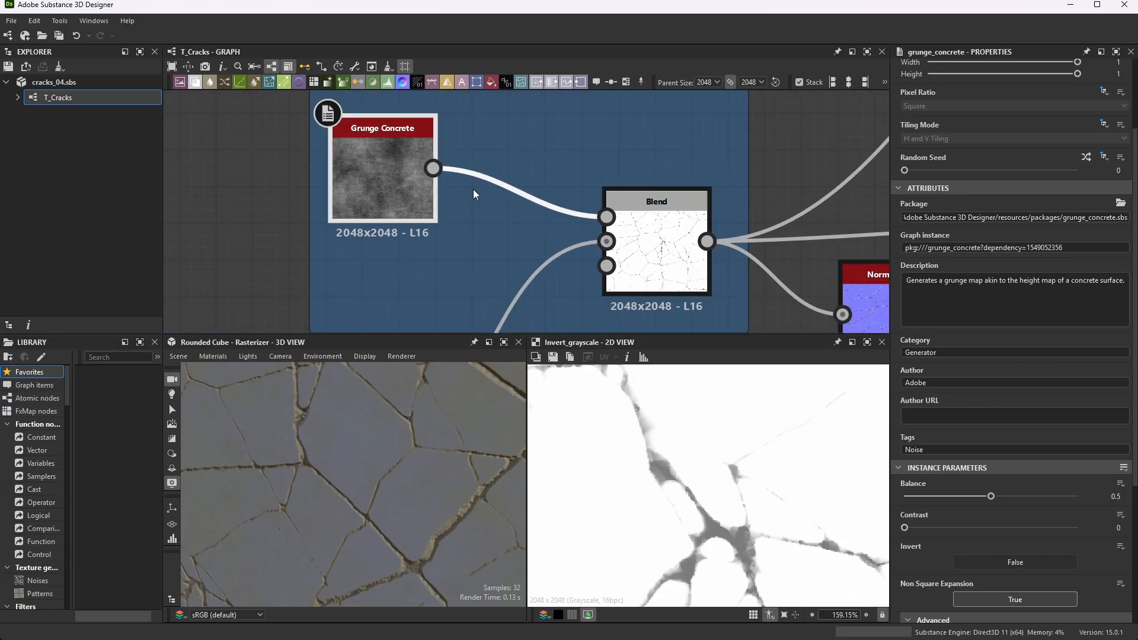
pyautogui.click(671, 221)
pyautogui.scroll(-3, 652, 225)
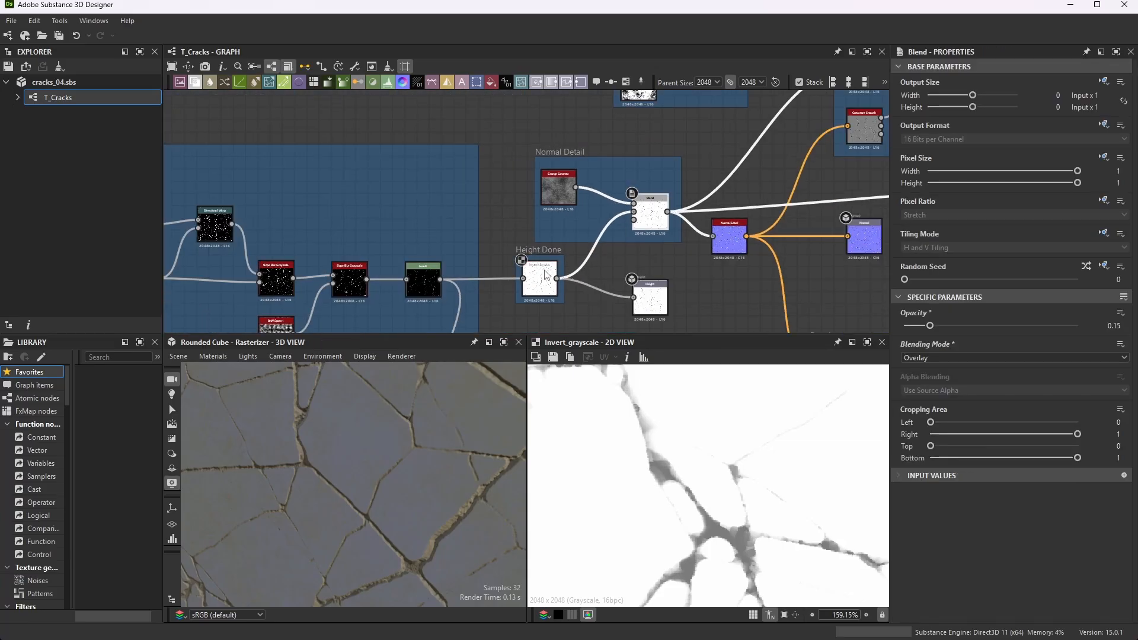
pyautogui.scroll(4, 539, 283)
pyautogui.scroll(-3, 539, 283)
pyautogui.scroll(3, 593, 195)
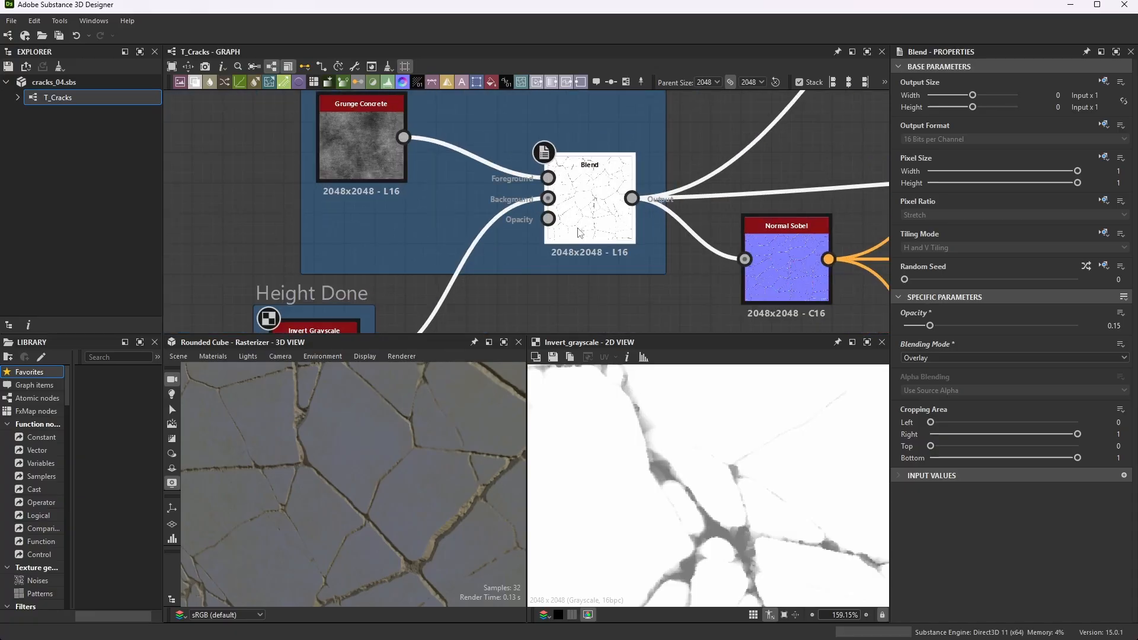
pyautogui.doubleClick(590, 201)
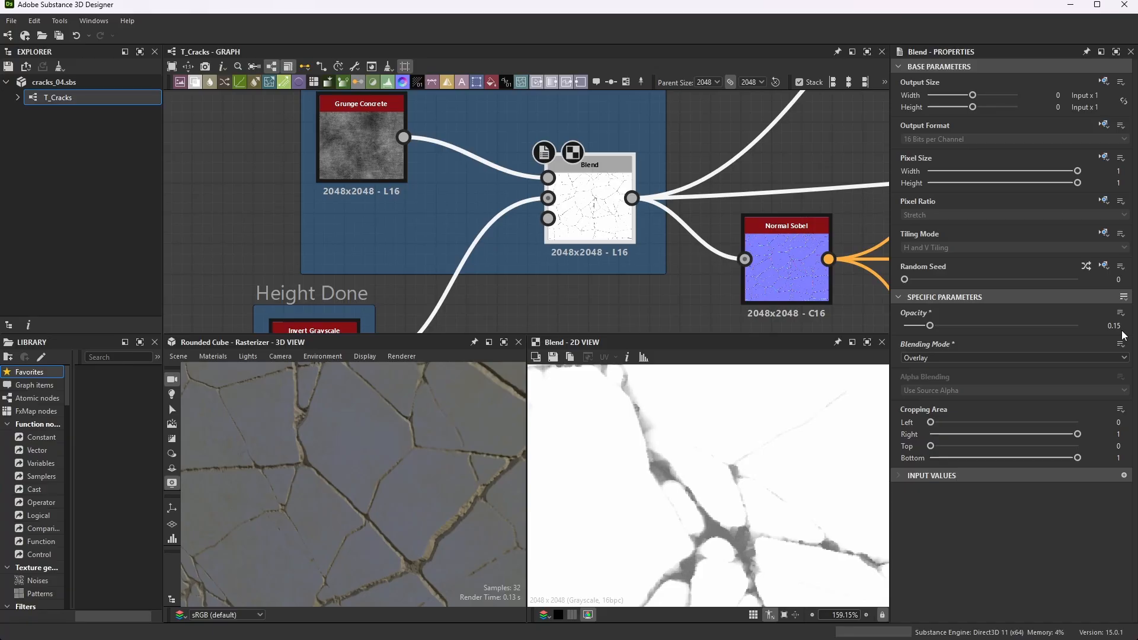
# - Follow the Blend output to the Normal Sobel node, preview its normal map and review its intensity and normal format
pyautogui.scroll(-3, 473, 188)
pyautogui.scroll(1, 551, 178)
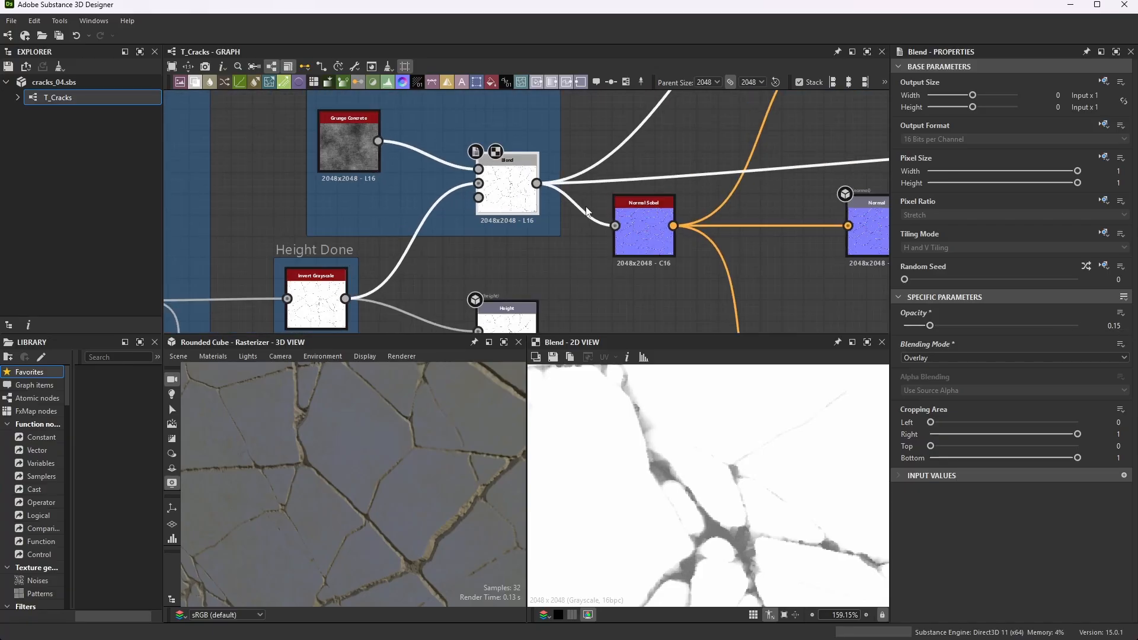
pyautogui.scroll(-1, 551, 178)
pyautogui.scroll(1, 534, 172)
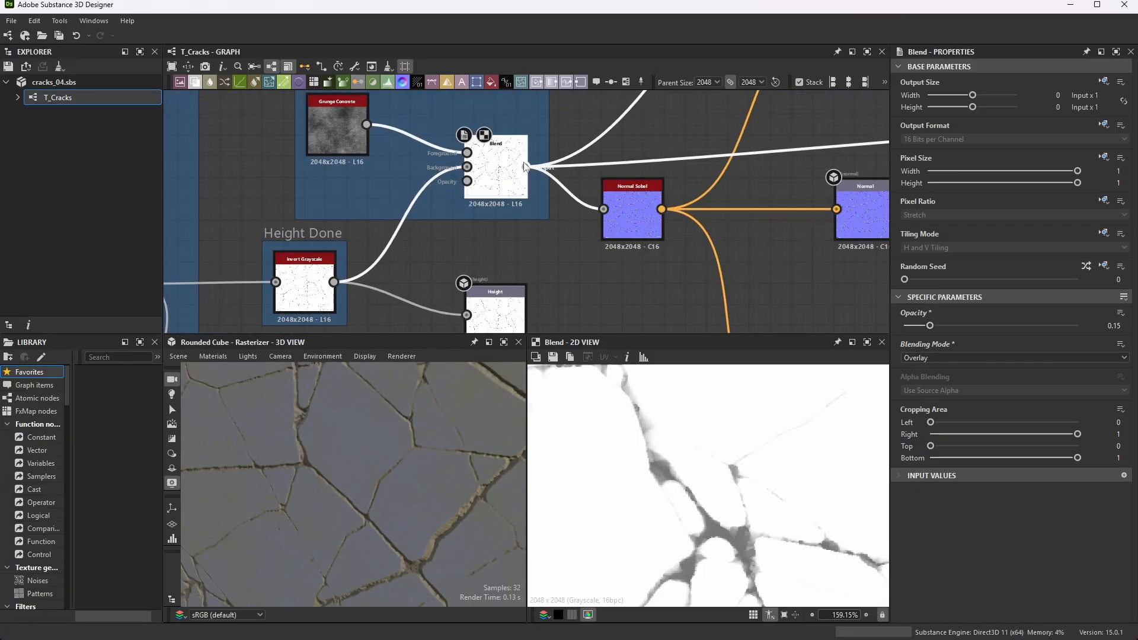
pyautogui.scroll(1, 502, 160)
pyautogui.scroll(-2, 503, 136)
pyautogui.scroll(4, 616, 196)
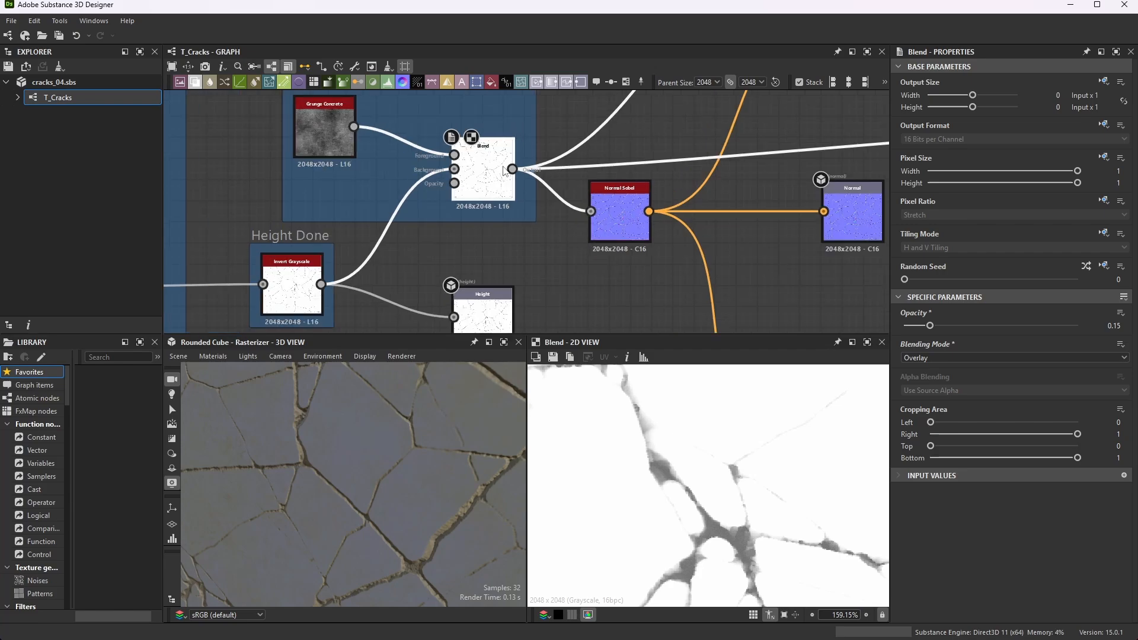
pyautogui.click(582, 182)
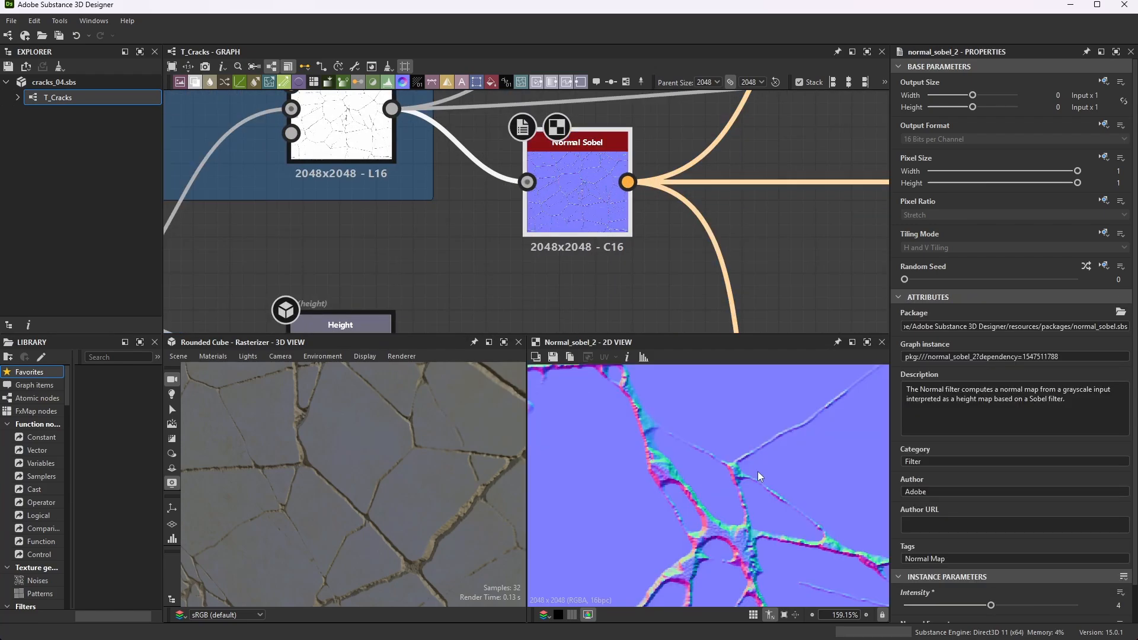
pyautogui.scroll(-1, 986, 493)
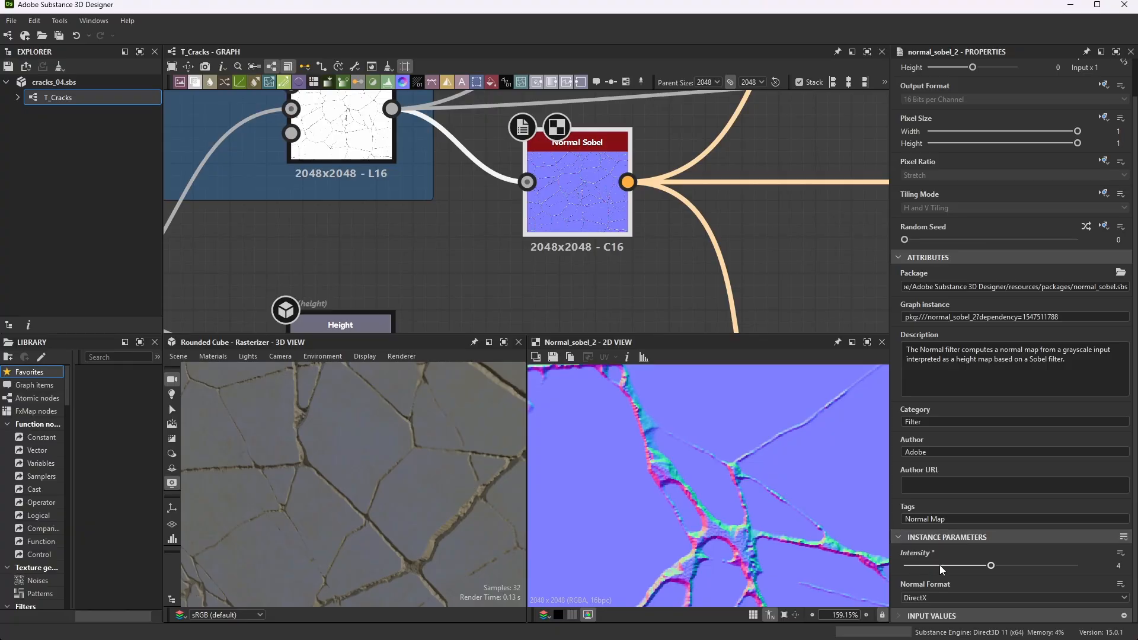
# - Follow the Normal Sobel output to the Normal output node and review its identifier, label and usage attributes
pyautogui.scroll(-3, 492, 191)
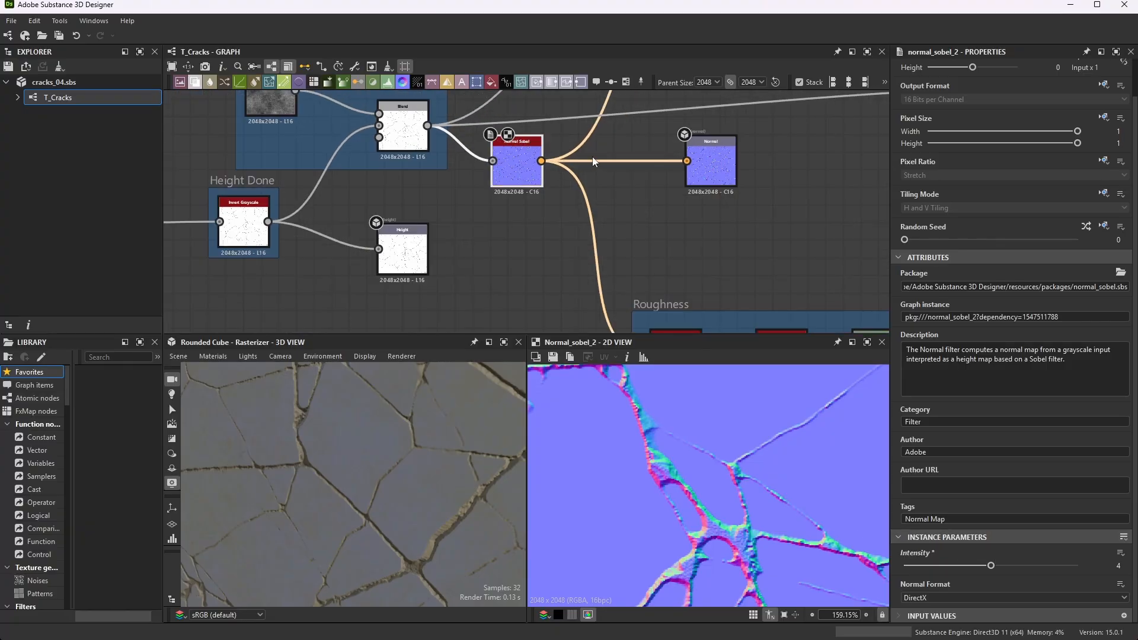
pyautogui.scroll(2, 492, 190)
pyautogui.click(747, 176)
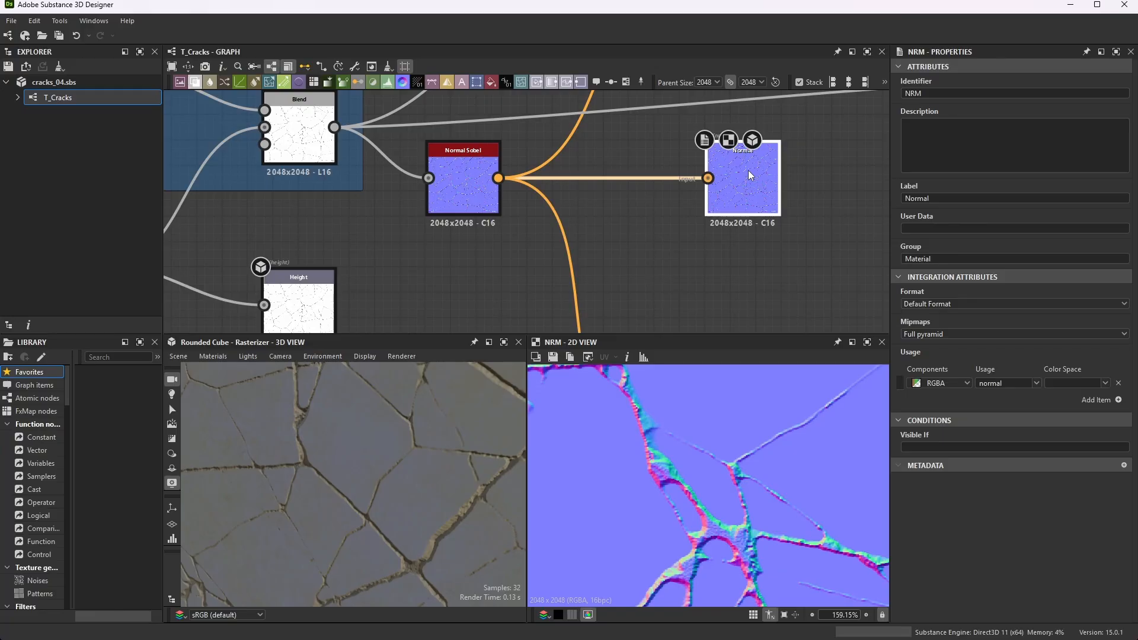
pyautogui.scroll(3, 749, 176)
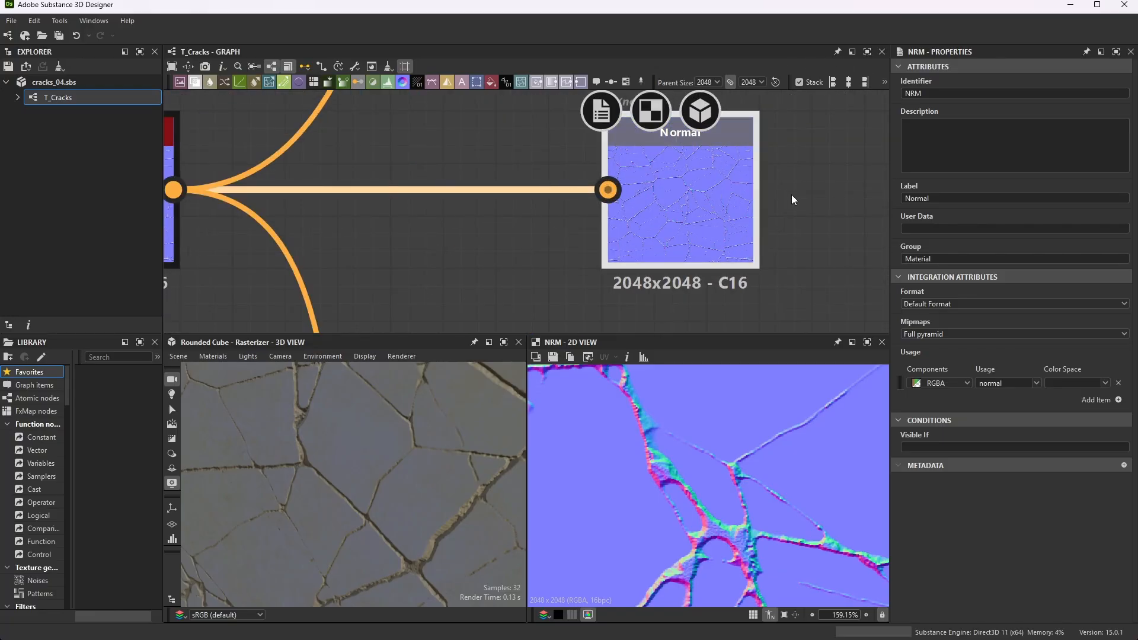
pyautogui.click(929, 93)
pyautogui.moveTo(929, 93); pyautogui.dragTo(886, 93)
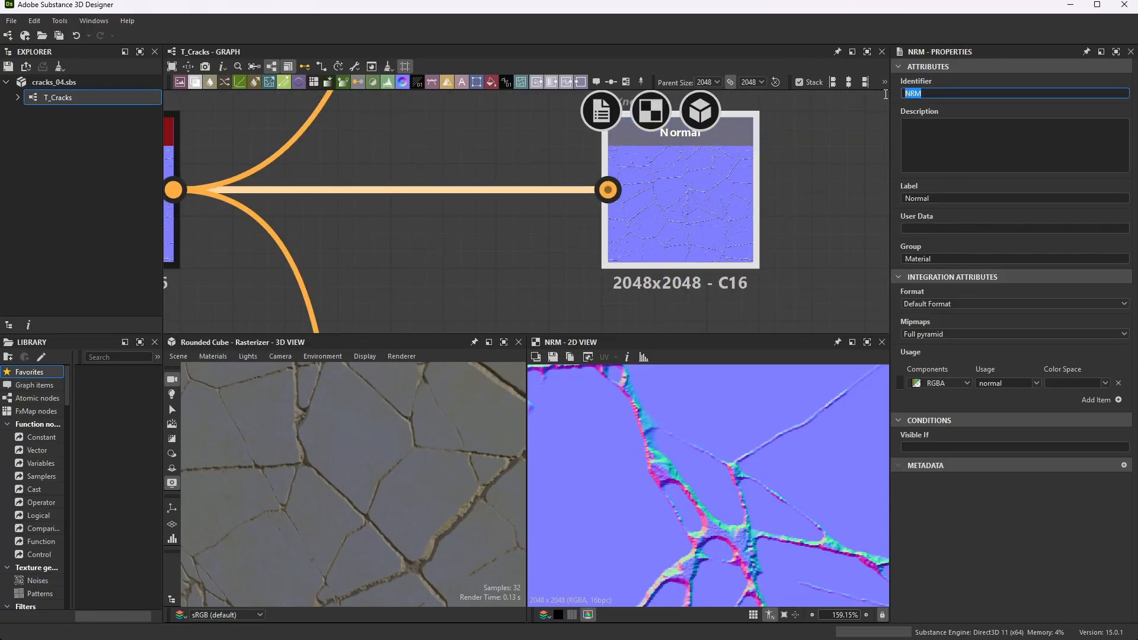
pyautogui.click(822, 163)
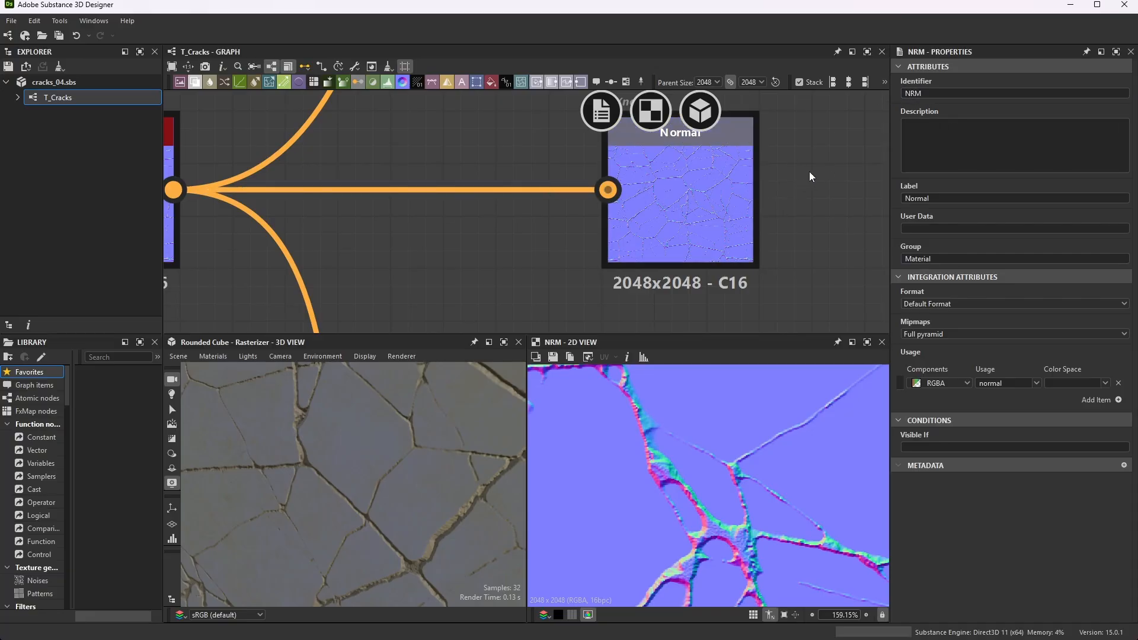
# - Look over the whole graph layout and locate the two Uniform Color nodes in the Base Color frame
pyautogui.scroll(-8, 472, 194)
pyautogui.scroll(2, 428, 211)
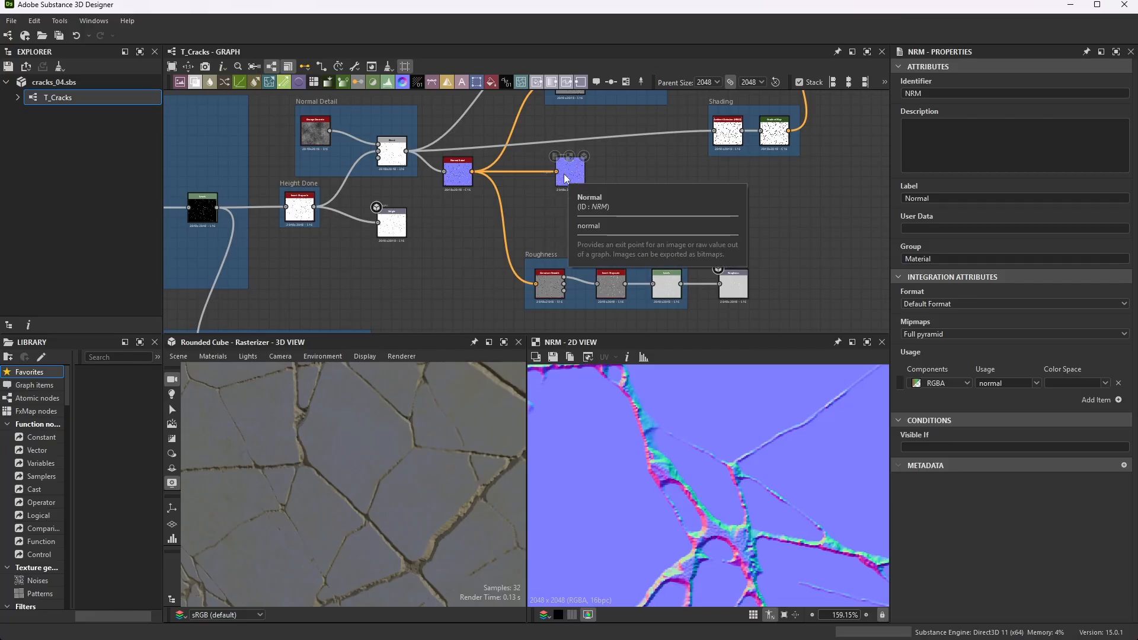
pyautogui.scroll(-2, 634, 191)
pyautogui.scroll(-3, 632, 188)
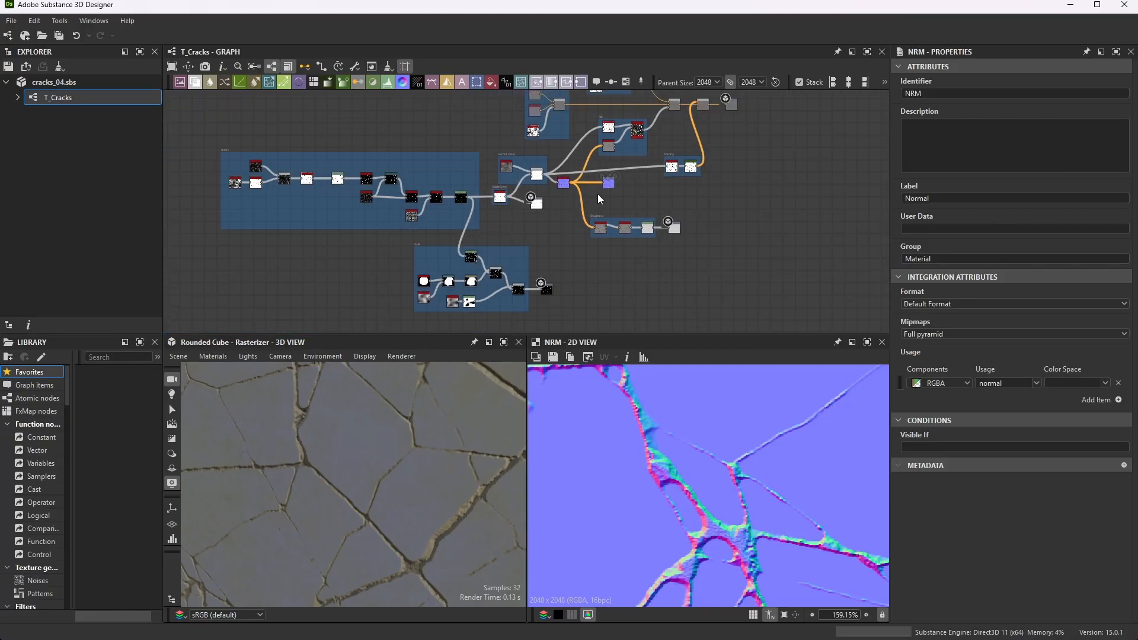
pyautogui.scroll(-1, 569, 236)
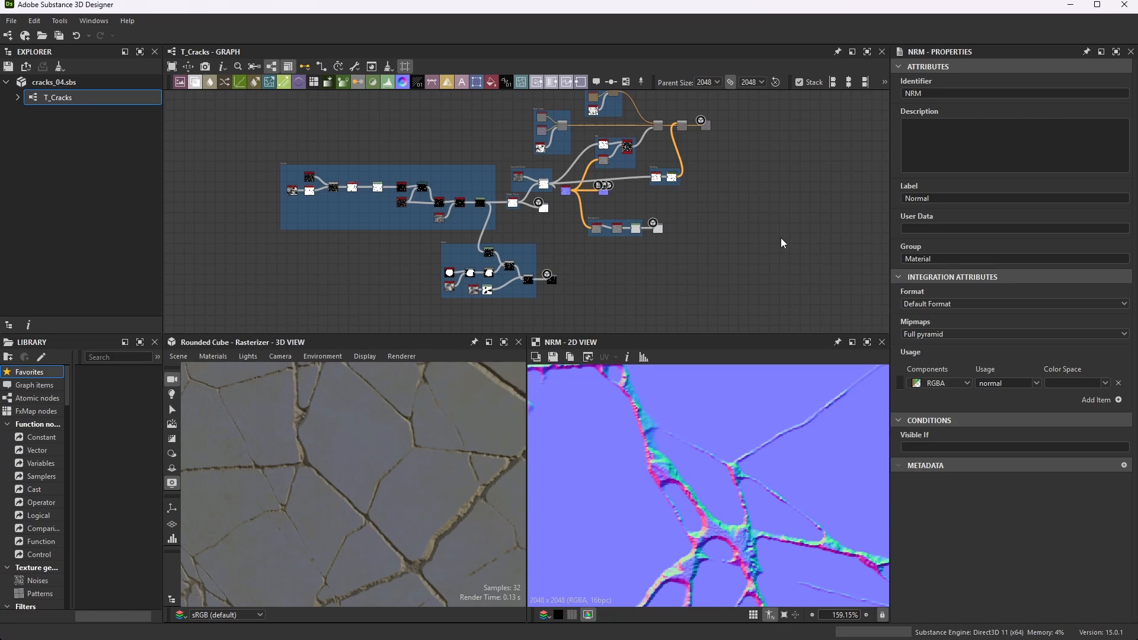
pyautogui.scroll(8, 578, 109)
pyautogui.scroll(-4, 496, 132)
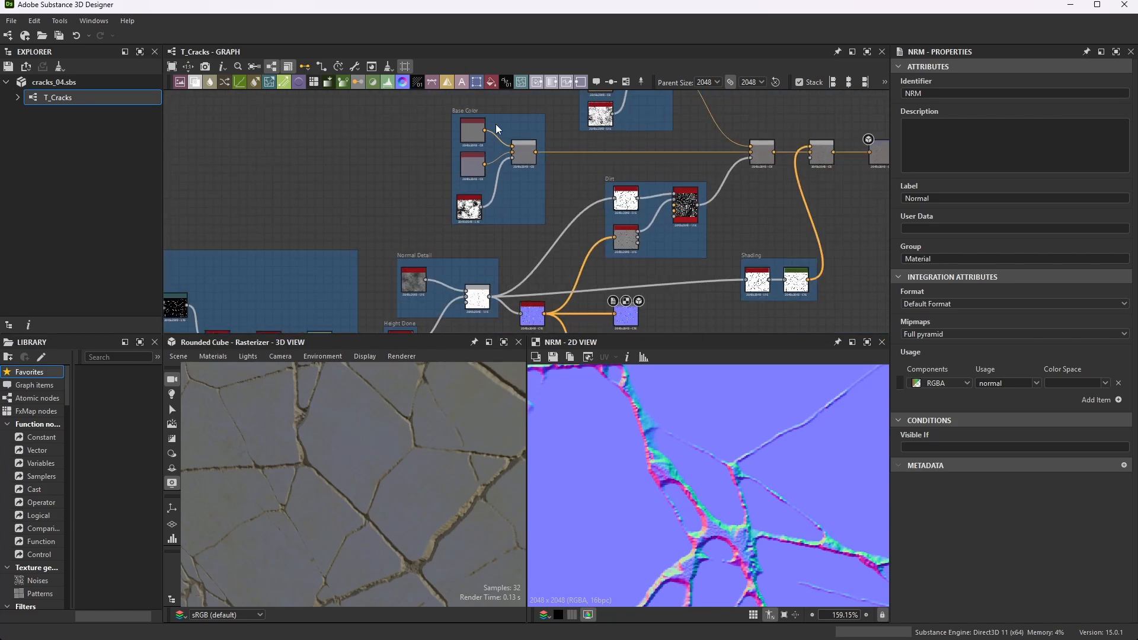
pyautogui.scroll(4, 493, 127)
pyautogui.scroll(5, 485, 137)
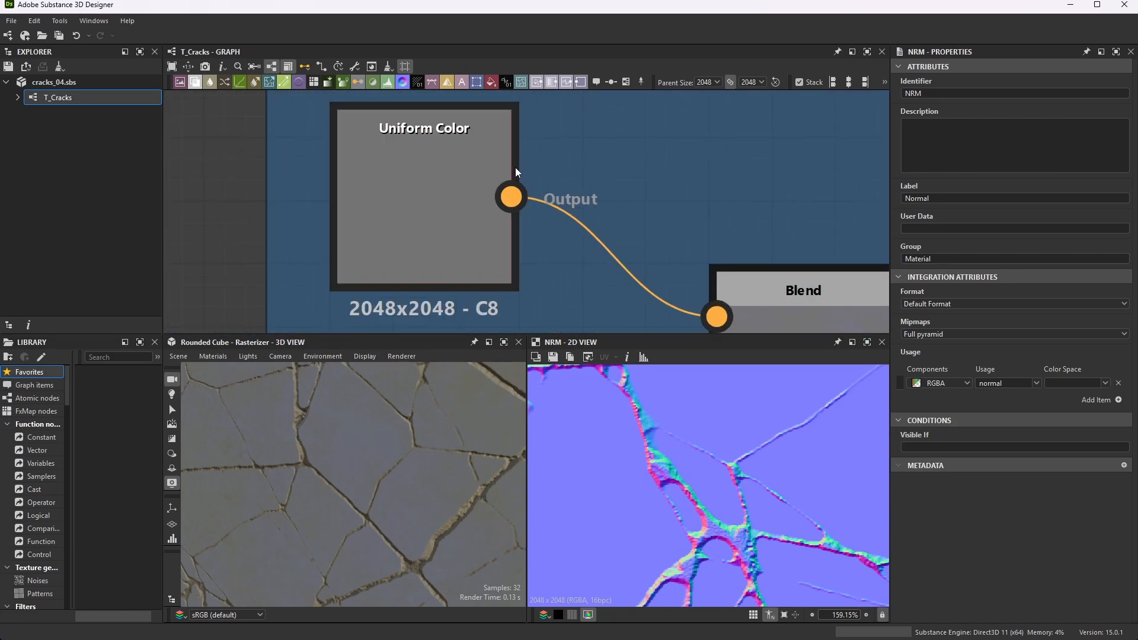
pyautogui.scroll(-4, 510, 148)
pyautogui.scroll(1, 480, 163)
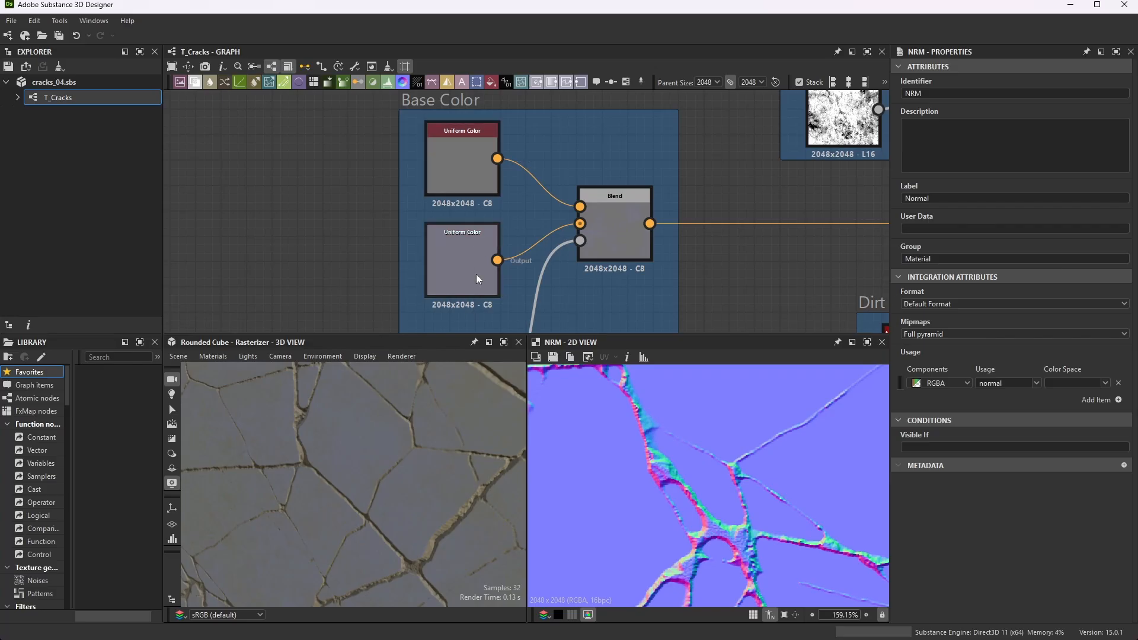
# - Preview the upper Uniform Color node and inspect its output color in the Color Editor, leaving the color unmodified
pyautogui.doubleClick(474, 158)
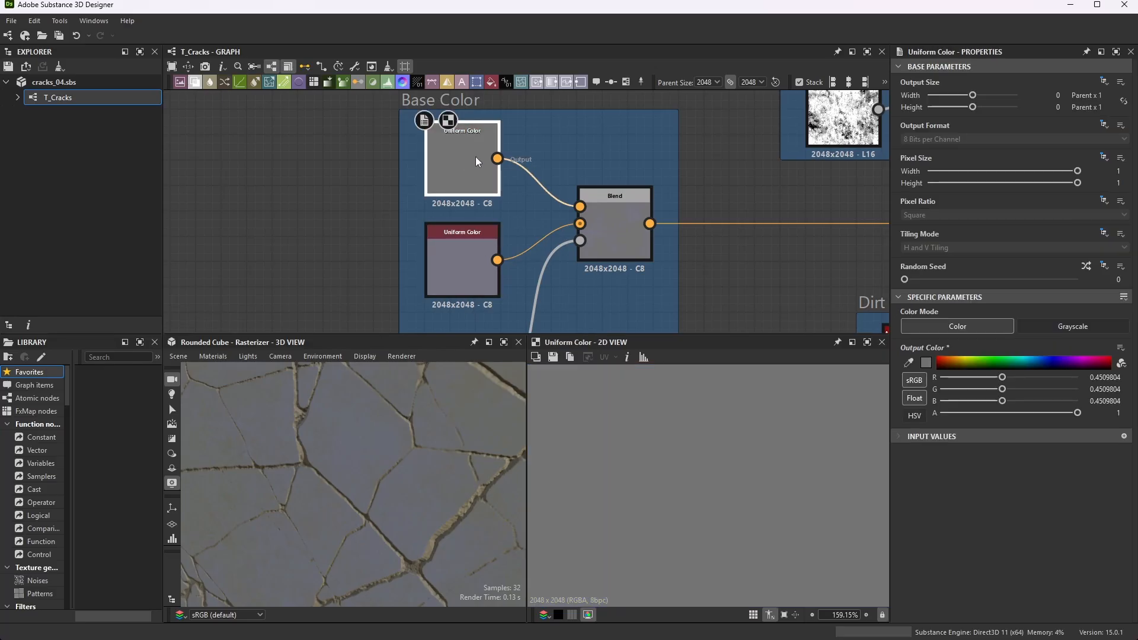
pyautogui.click(927, 362)
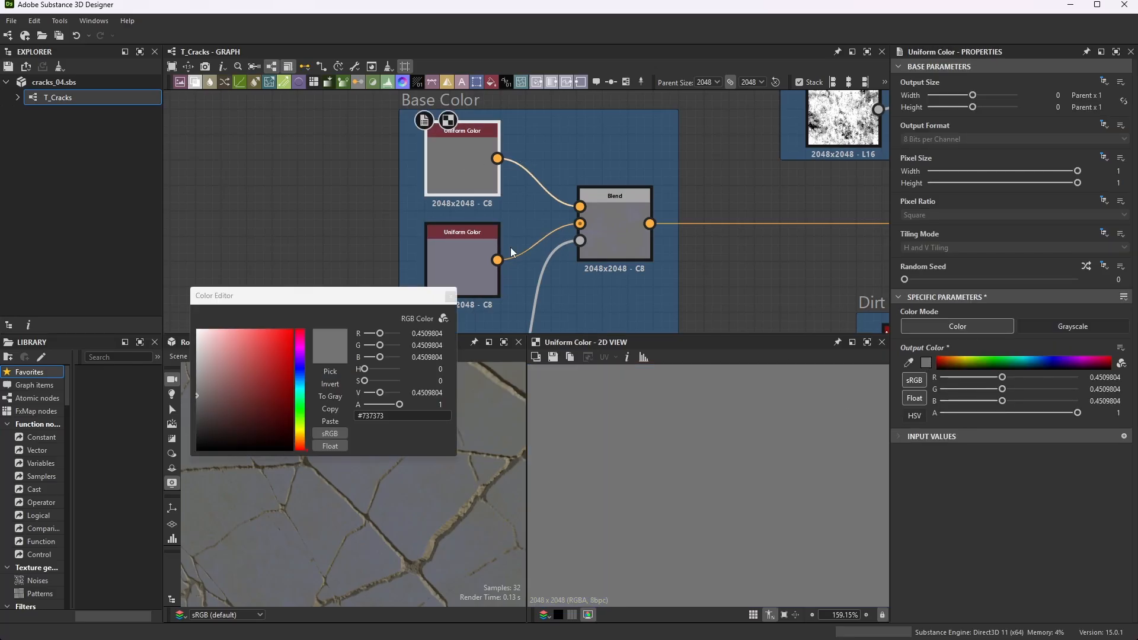
pyautogui.moveTo(366, 301); pyautogui.dragTo(319, 131)
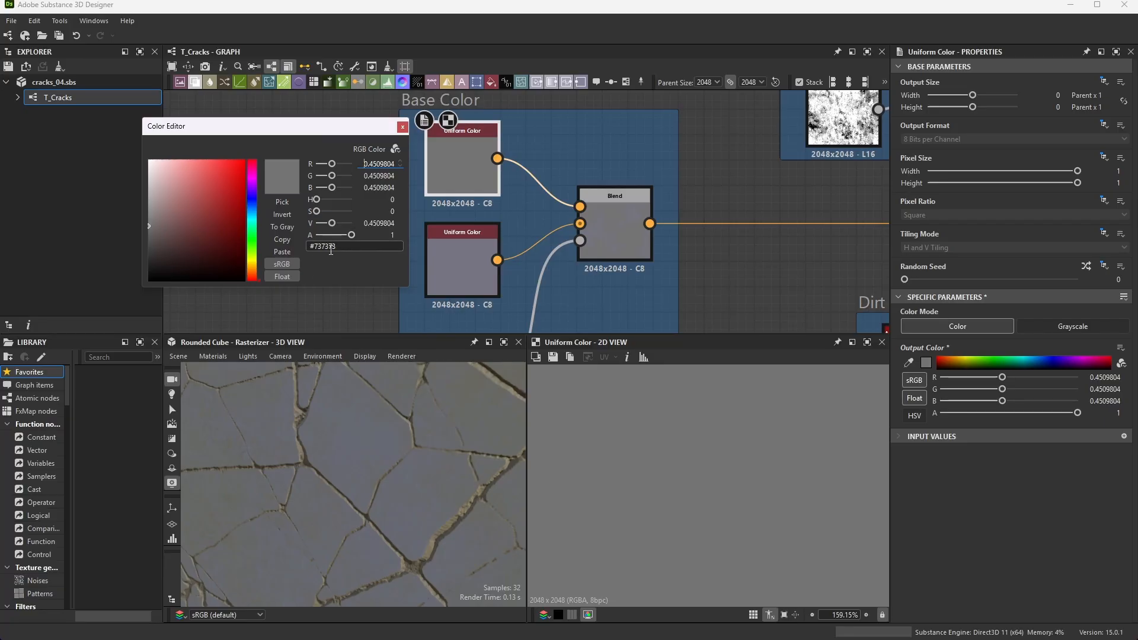
pyautogui.click(403, 127)
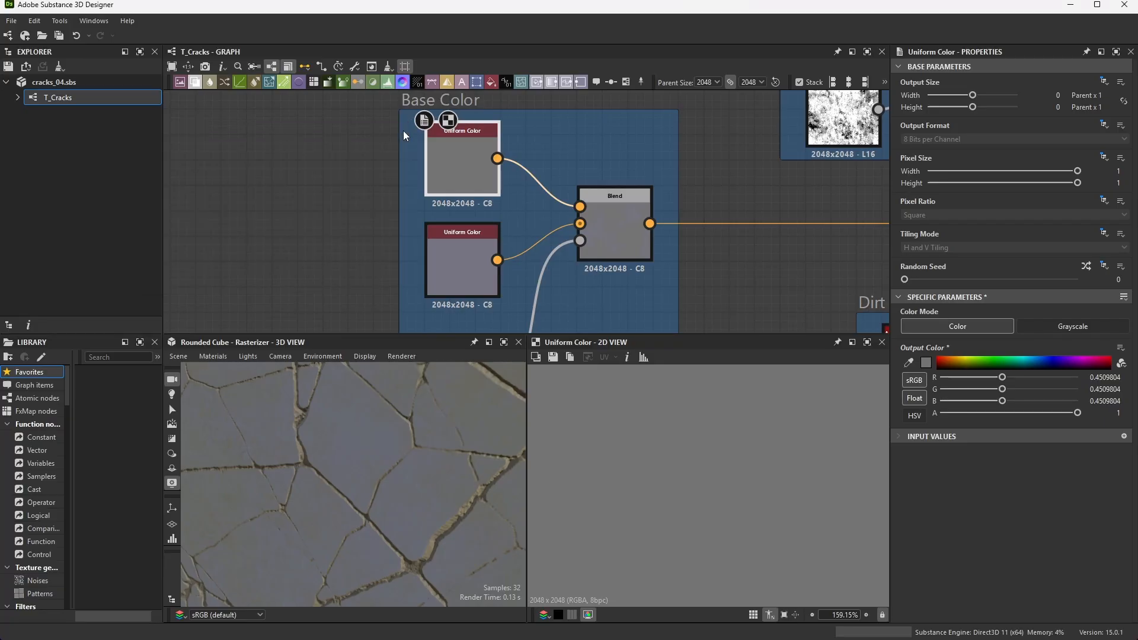
# - Inspect the lower Uniform Color node's output color in the Color Editor without editing it
pyautogui.click(449, 244)
pyautogui.click(925, 363)
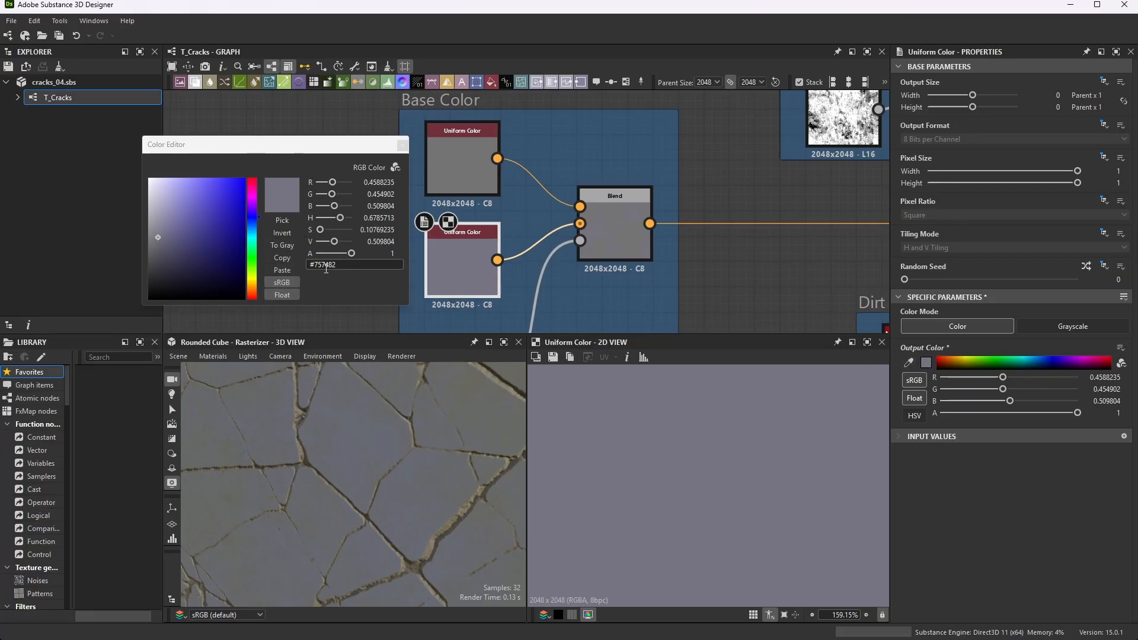
pyautogui.click(402, 145)
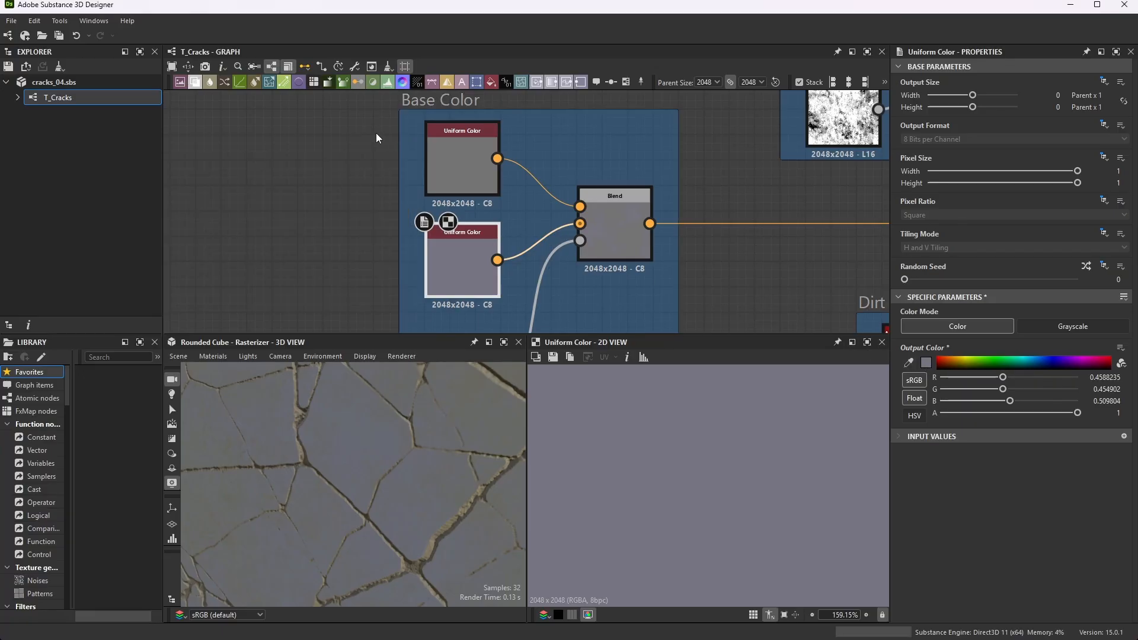
# - Preview the Grunge Map 008 node in the Base Color frame and trace its connection into the Blend's opacity input
pyautogui.scroll(-3, 375, 134)
pyautogui.scroll(2, 396, 231)
pyautogui.scroll(4, 424, 276)
pyautogui.doubleClick(425, 261)
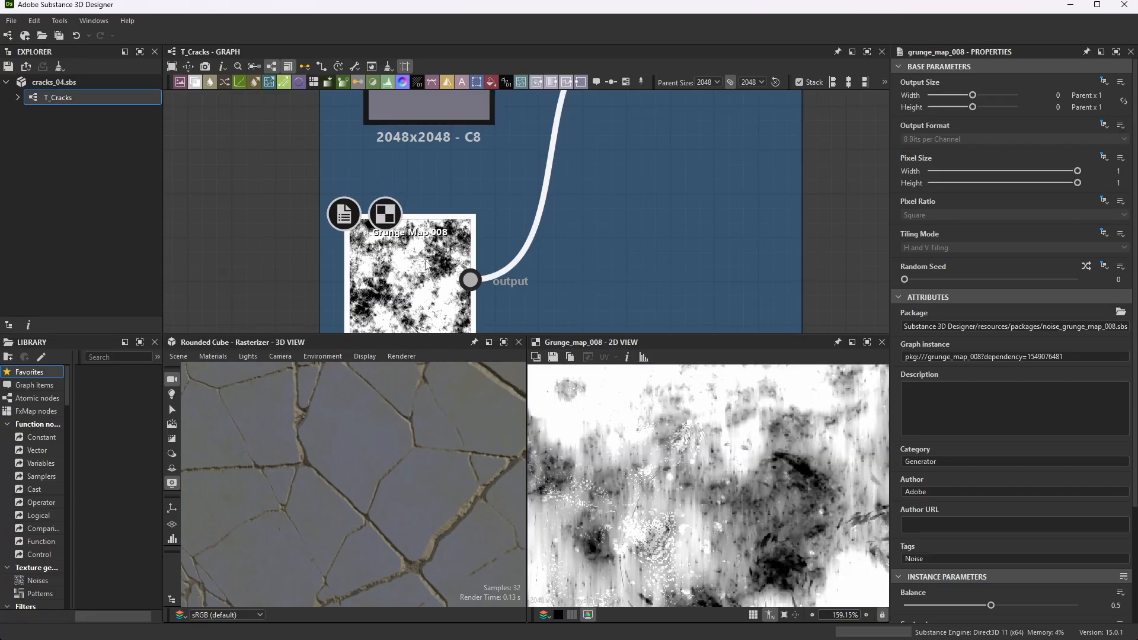
pyautogui.scroll(2, 420, 260)
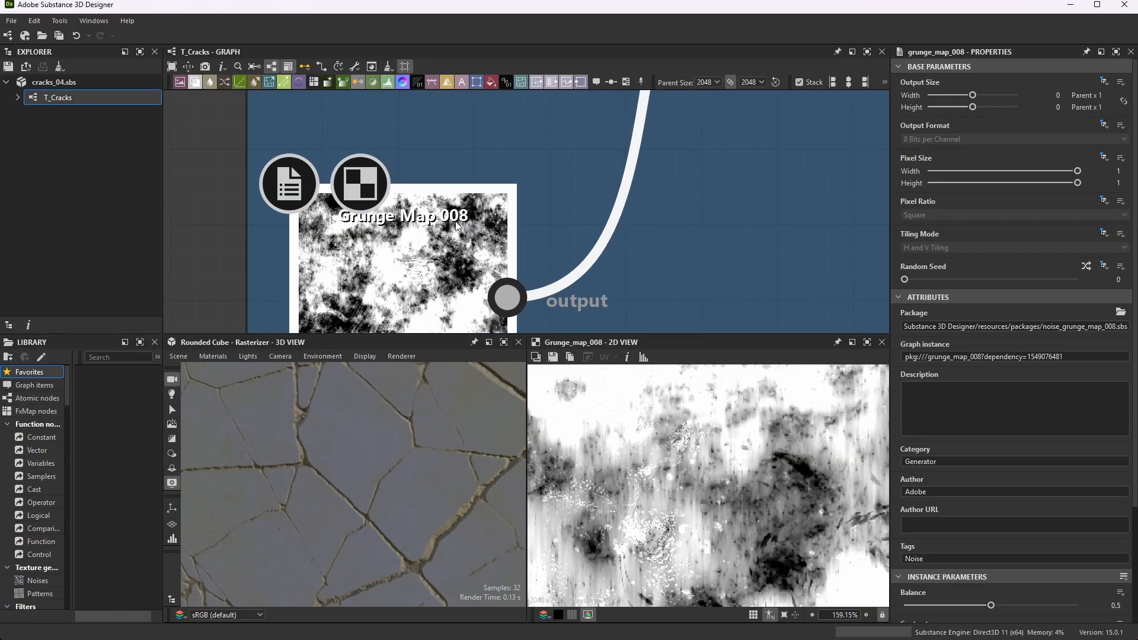
pyautogui.scroll(-4, 456, 225)
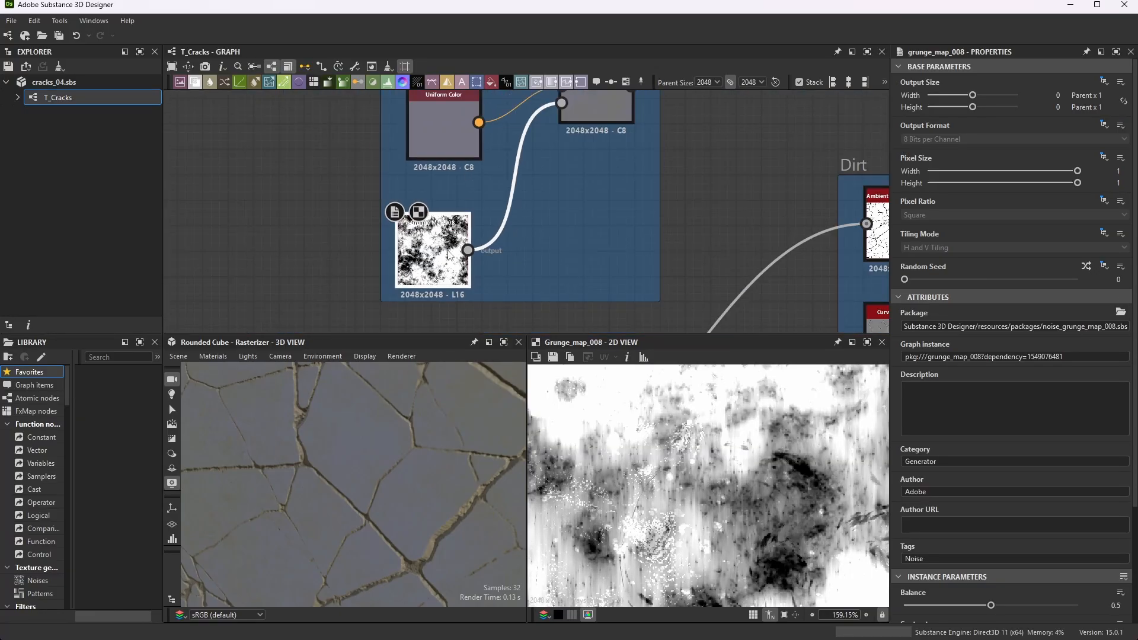
pyautogui.scroll(-3, 448, 253)
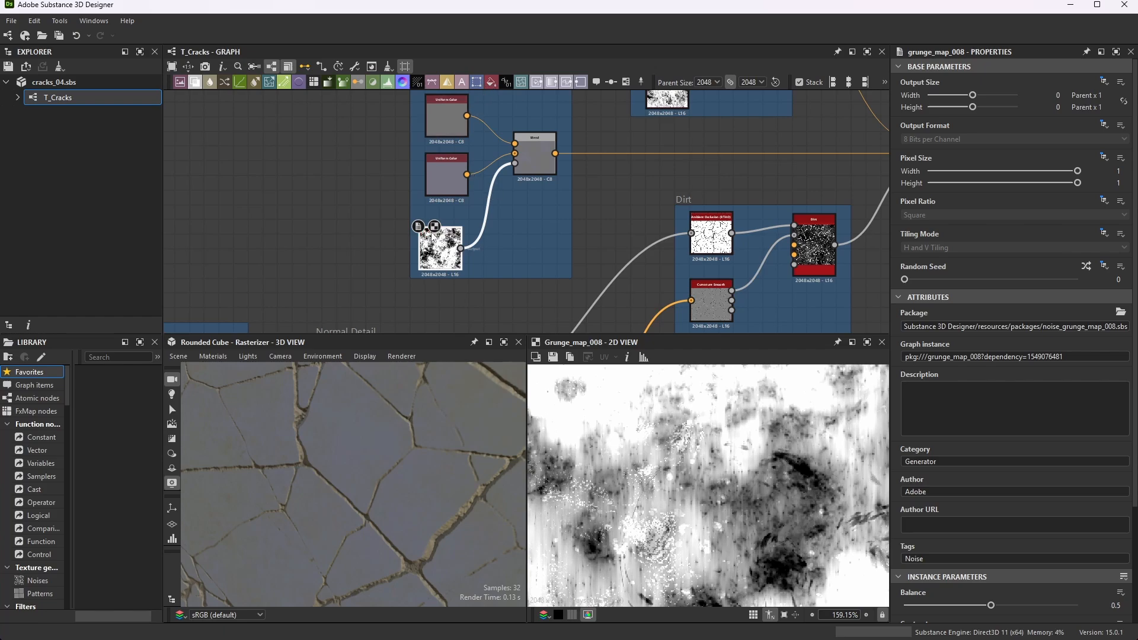
# - Review the Base Color Blend node's parameters, preview its mixed color output and maximize the 2D view
pyautogui.scroll(2, 464, 261)
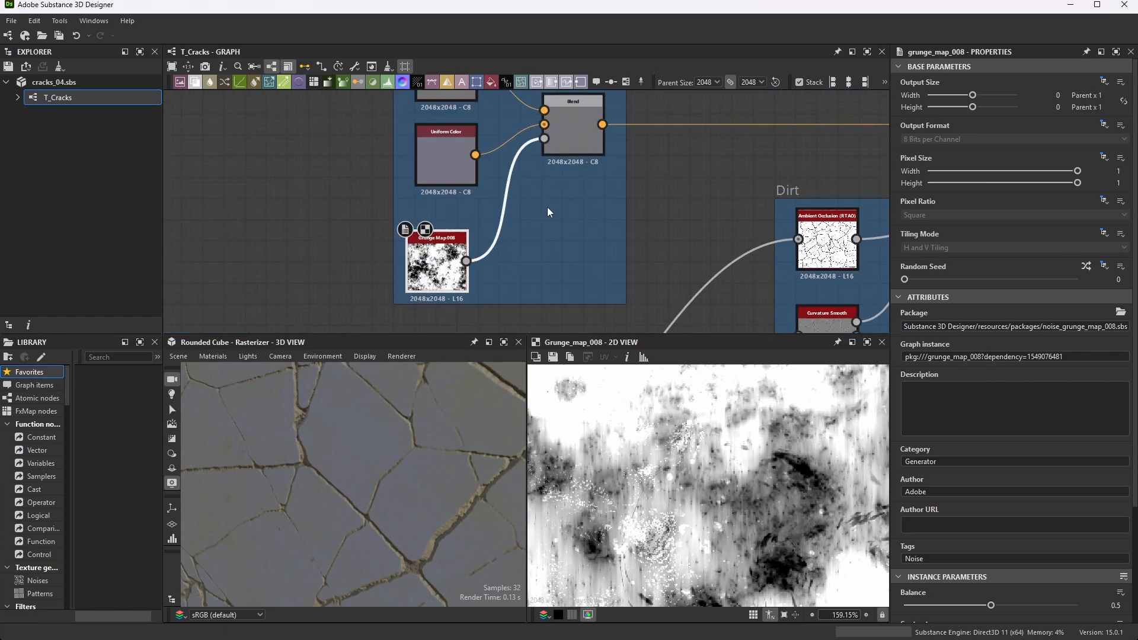
pyautogui.scroll(2, 569, 135)
pyautogui.click(566, 148)
pyautogui.scroll(-3, 563, 154)
pyautogui.scroll(2, 545, 198)
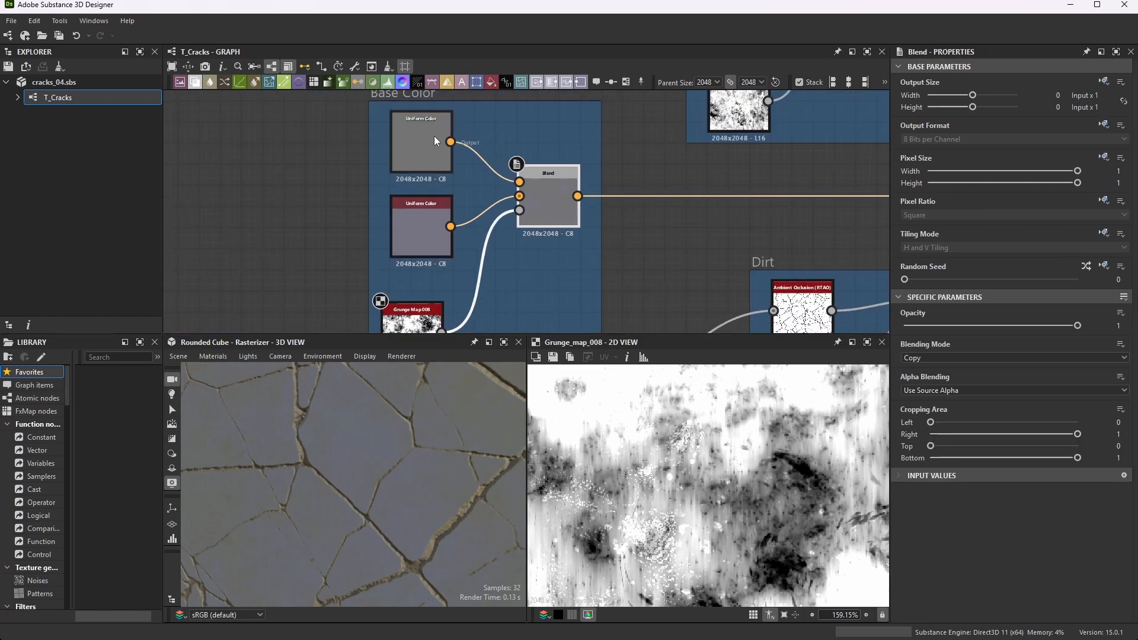
pyautogui.doubleClick(550, 191)
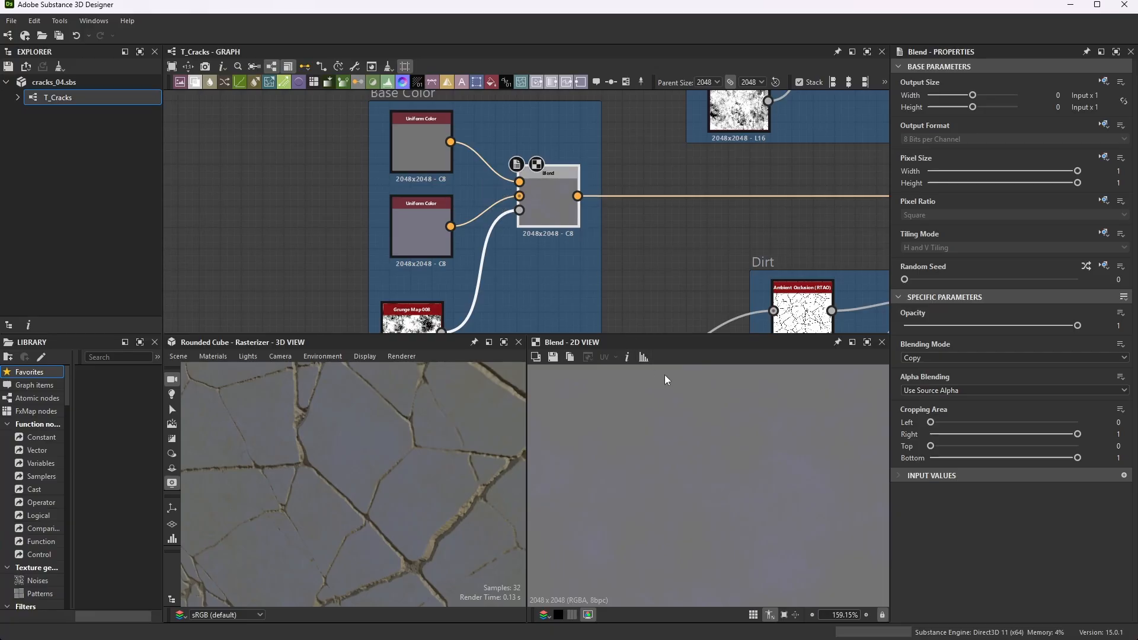
pyautogui.click(866, 342)
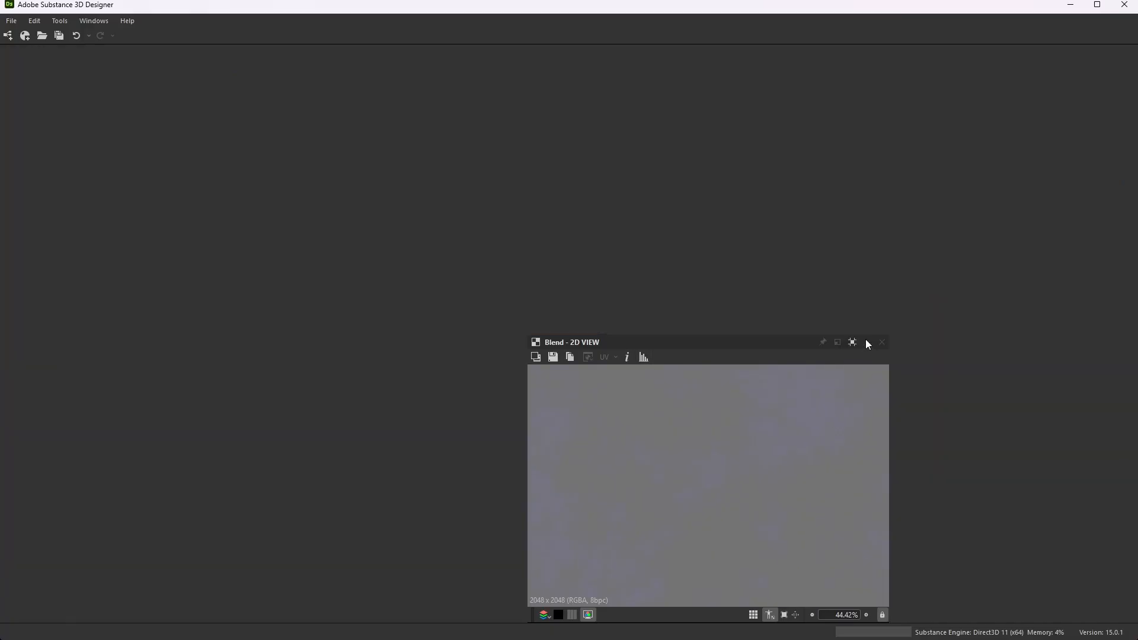
# - Examine the Base Color Blend's mixed color in the maximized 2D view, then restore the normal layout
pyautogui.scroll(4, 519, 320)
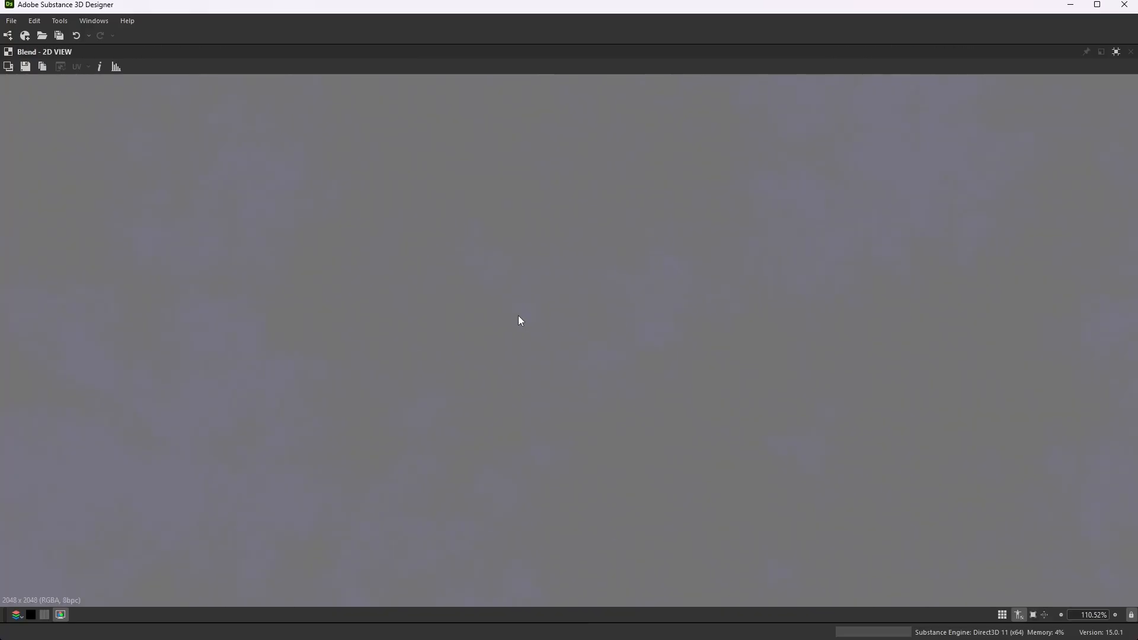
pyautogui.scroll(-5, 524, 246)
pyautogui.scroll(1, 681, 284)
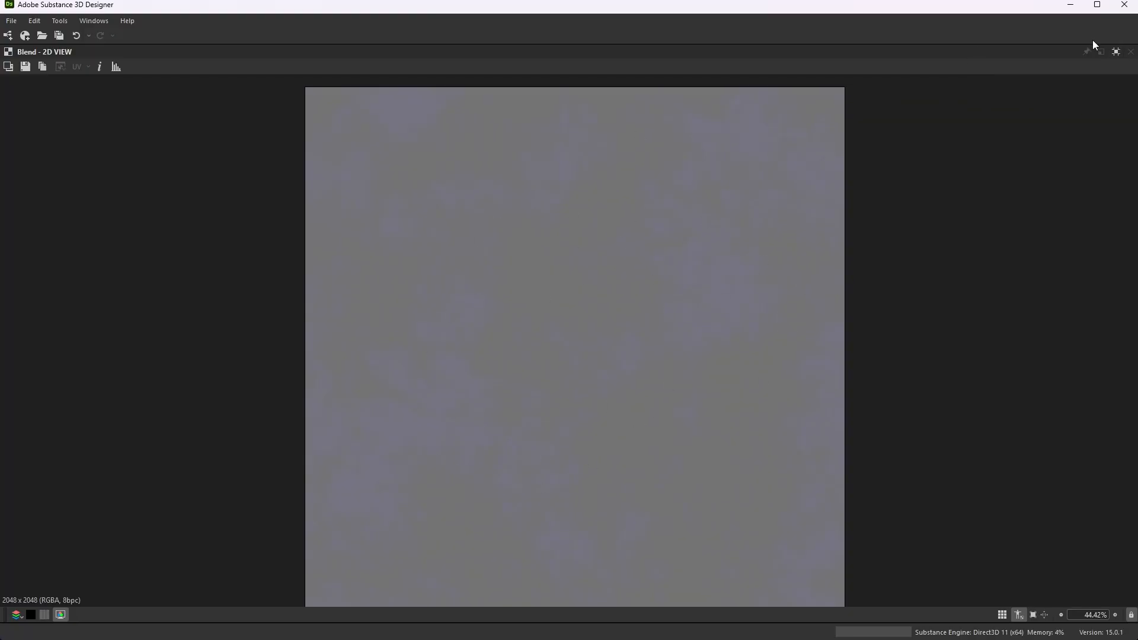
pyautogui.click(1116, 51)
# - Preview the upper Uniform Color node in the Dirt Color frame and inspect its output color in the Color Editor without editing it
pyautogui.scroll(-3, 531, 237)
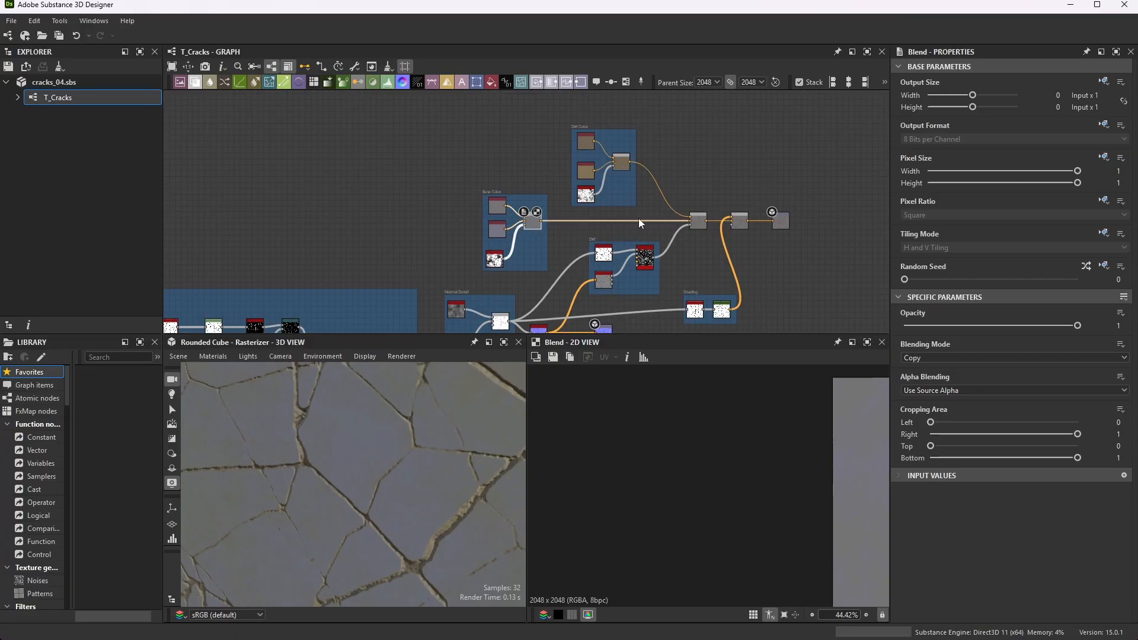
pyautogui.scroll(5, 601, 204)
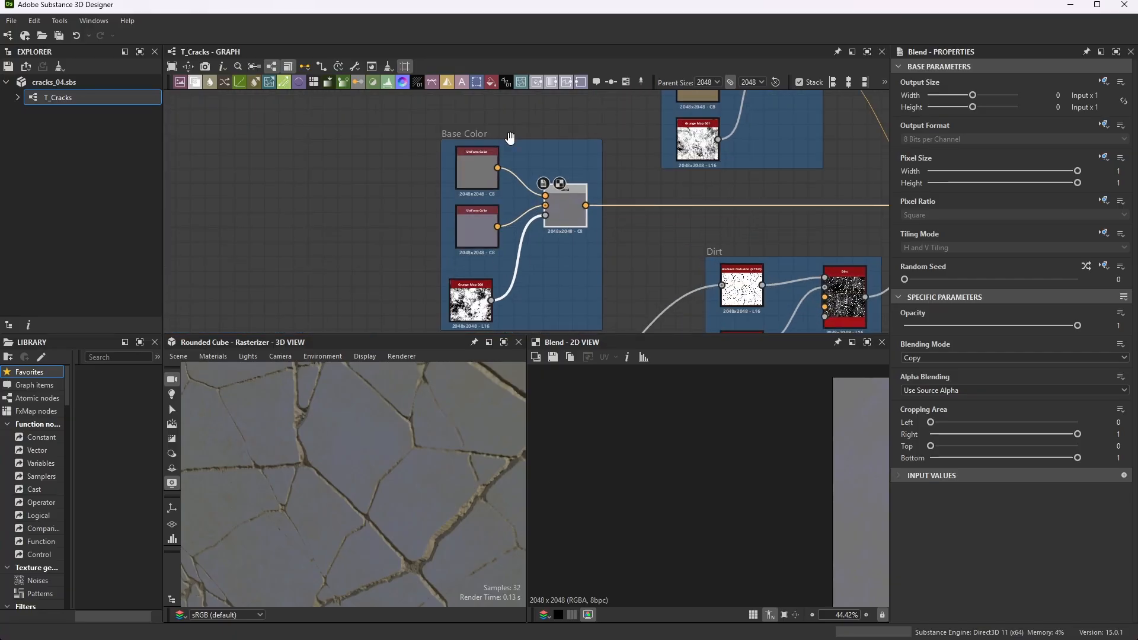
pyautogui.scroll(-6, 541, 213)
pyautogui.scroll(6, 640, 140)
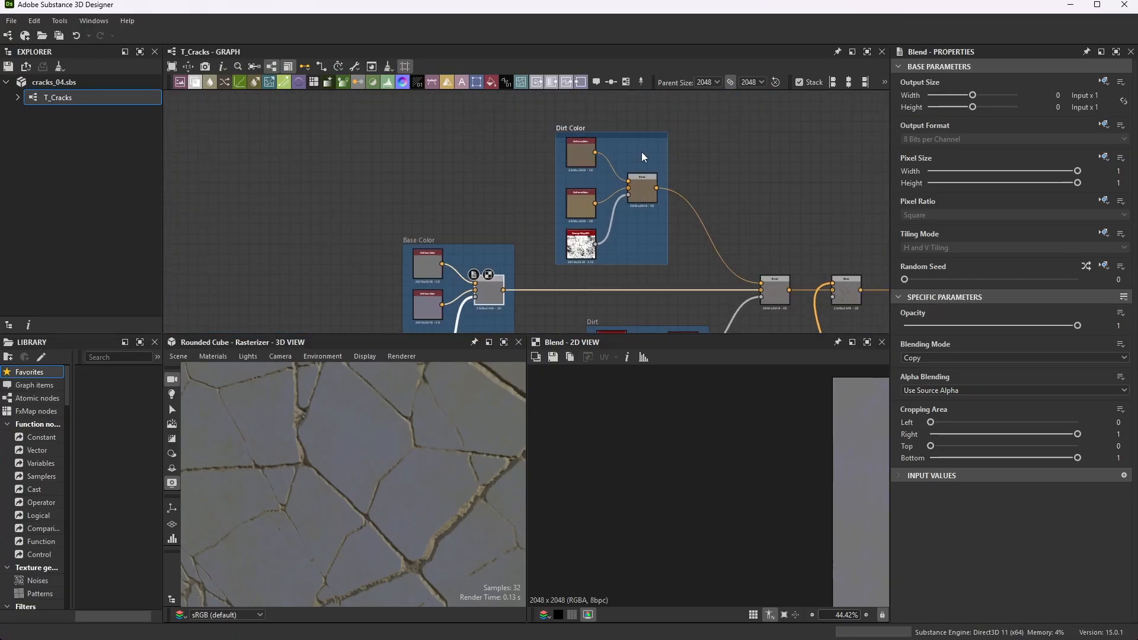
pyautogui.scroll(4, 634, 151)
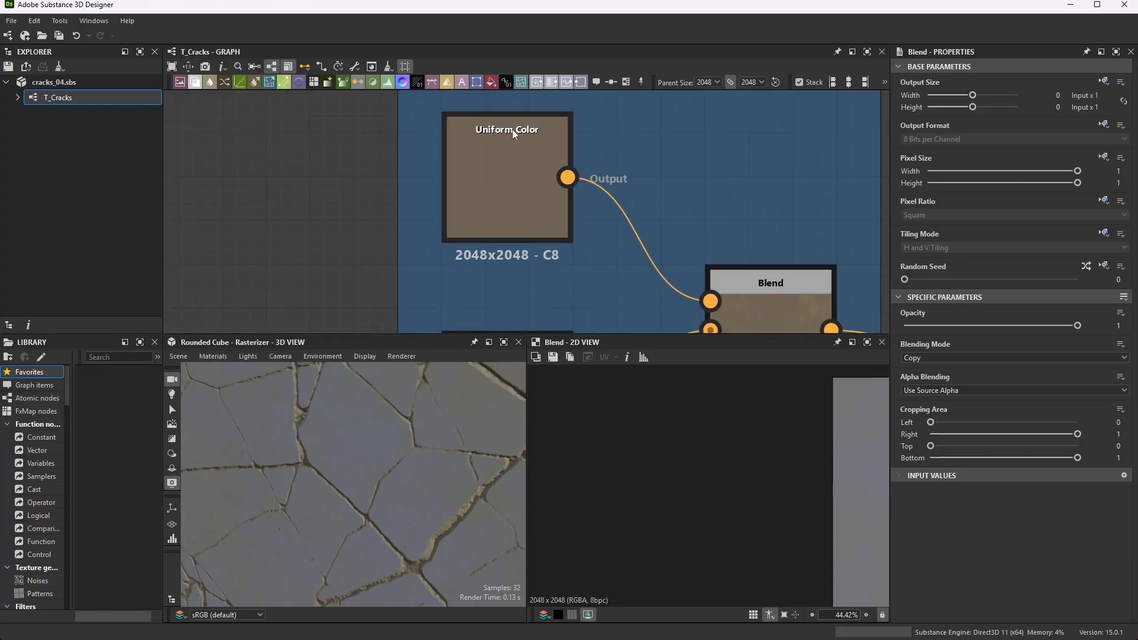
pyautogui.scroll(-2, 574, 176)
pyautogui.scroll(1, 534, 137)
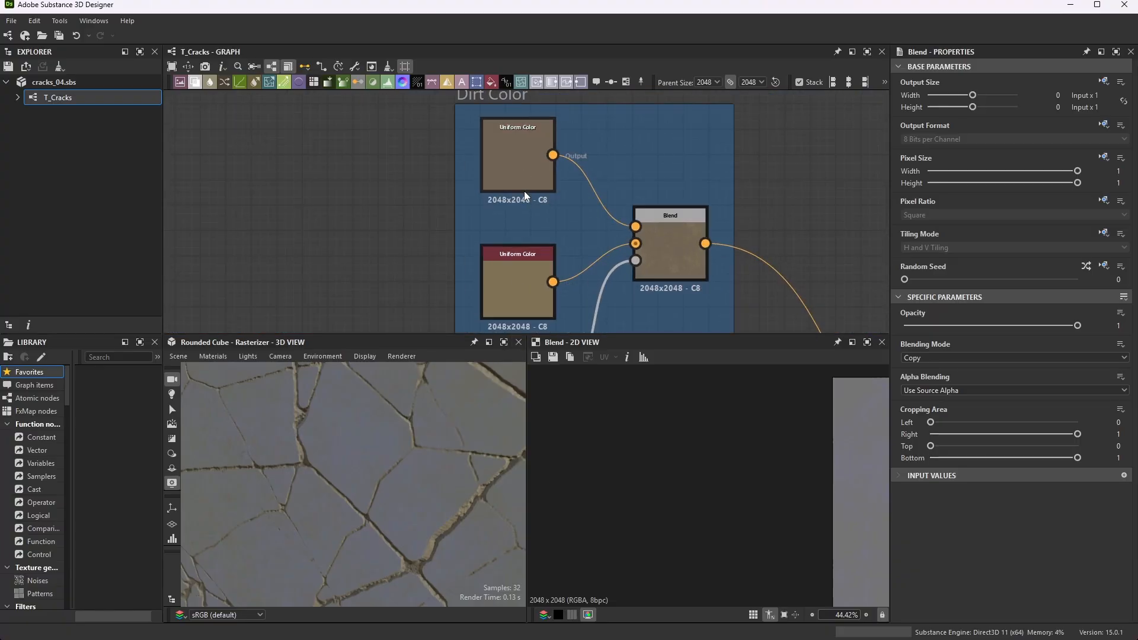
pyautogui.scroll(2, 507, 158)
pyautogui.click(534, 158)
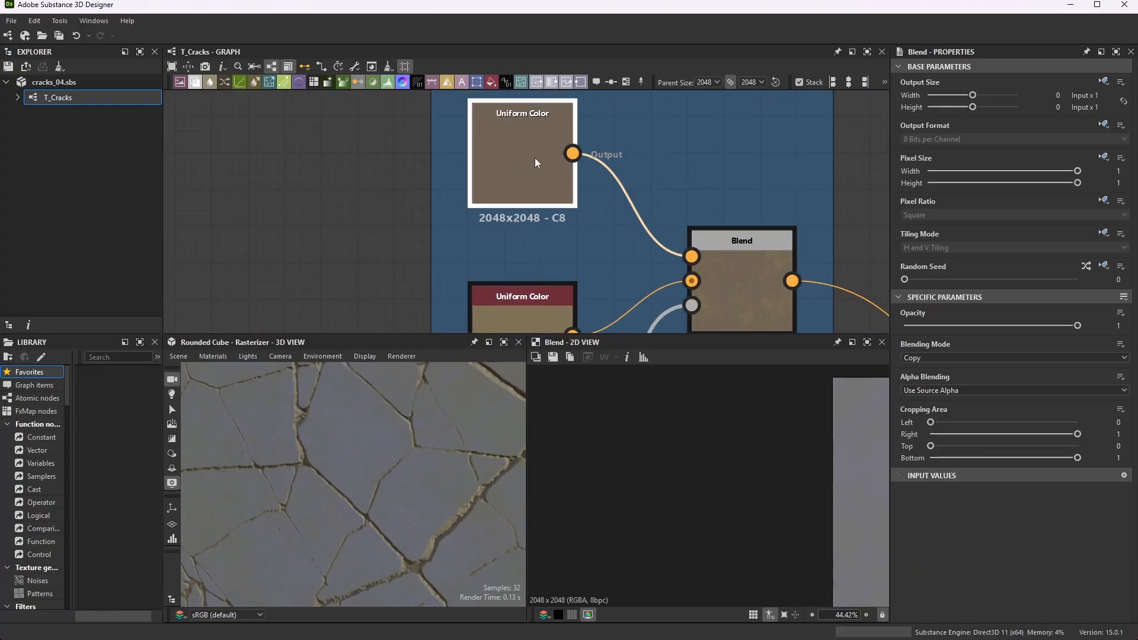
pyautogui.click(928, 361)
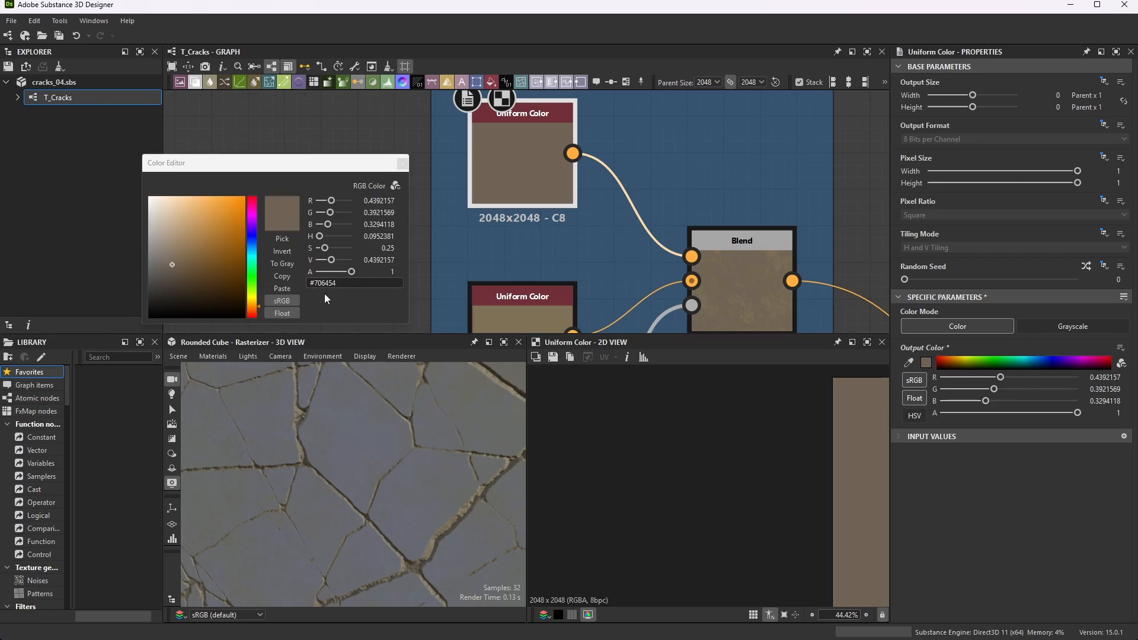
pyautogui.click(402, 163)
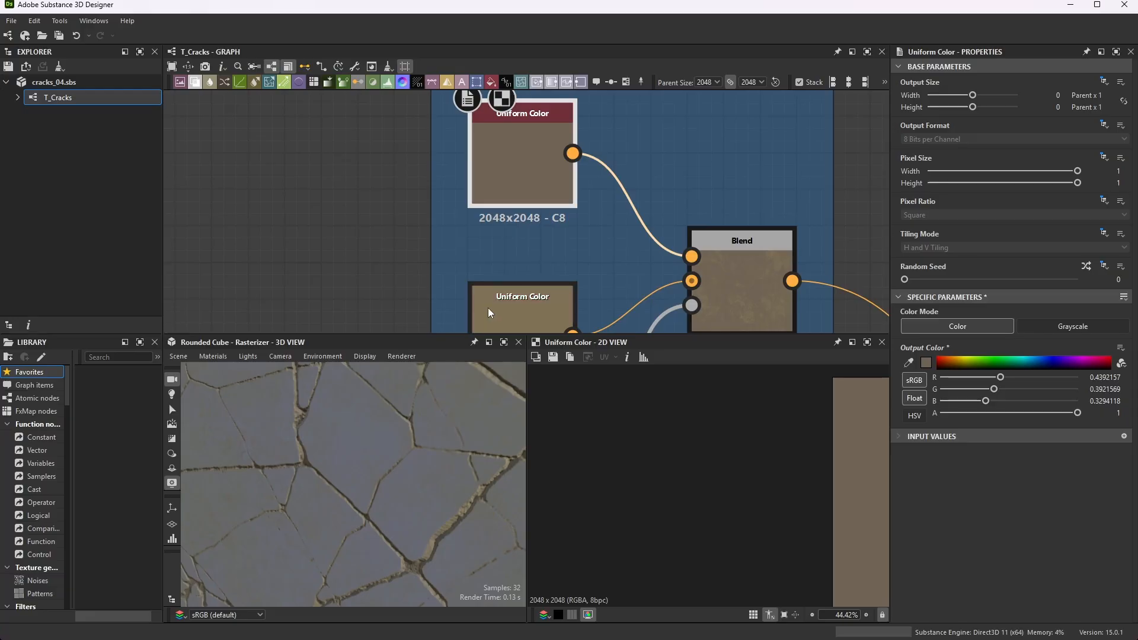
# - Preview the lower Uniform Color node in the Dirt Color frame and check its output color in the Color Editor
pyautogui.click(518, 314)
pyautogui.click(927, 362)
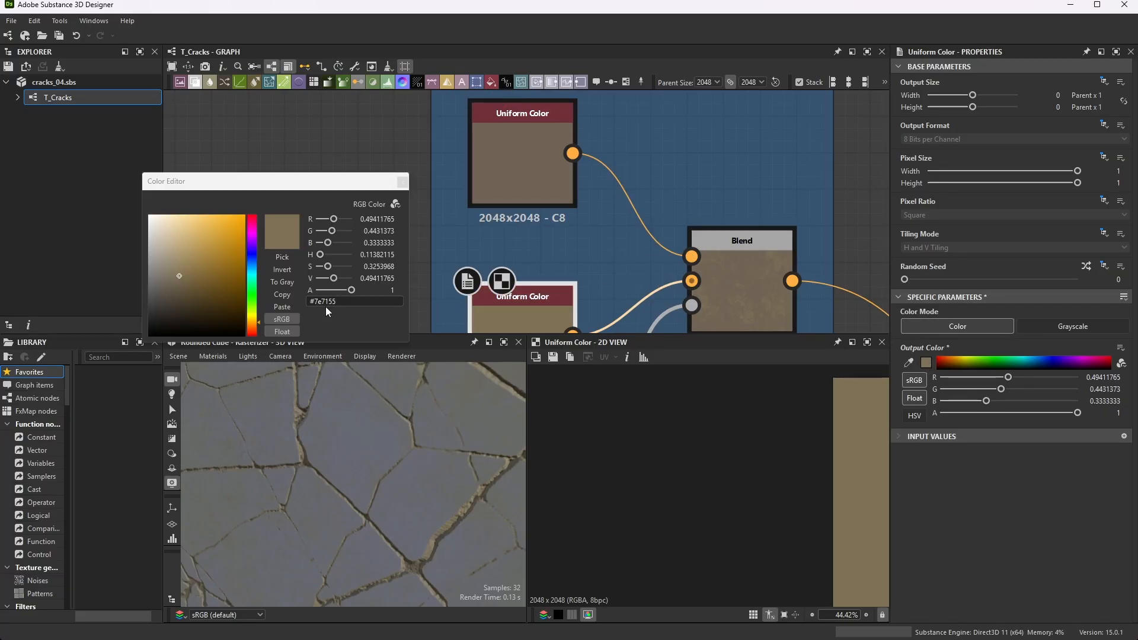
pyautogui.click(402, 182)
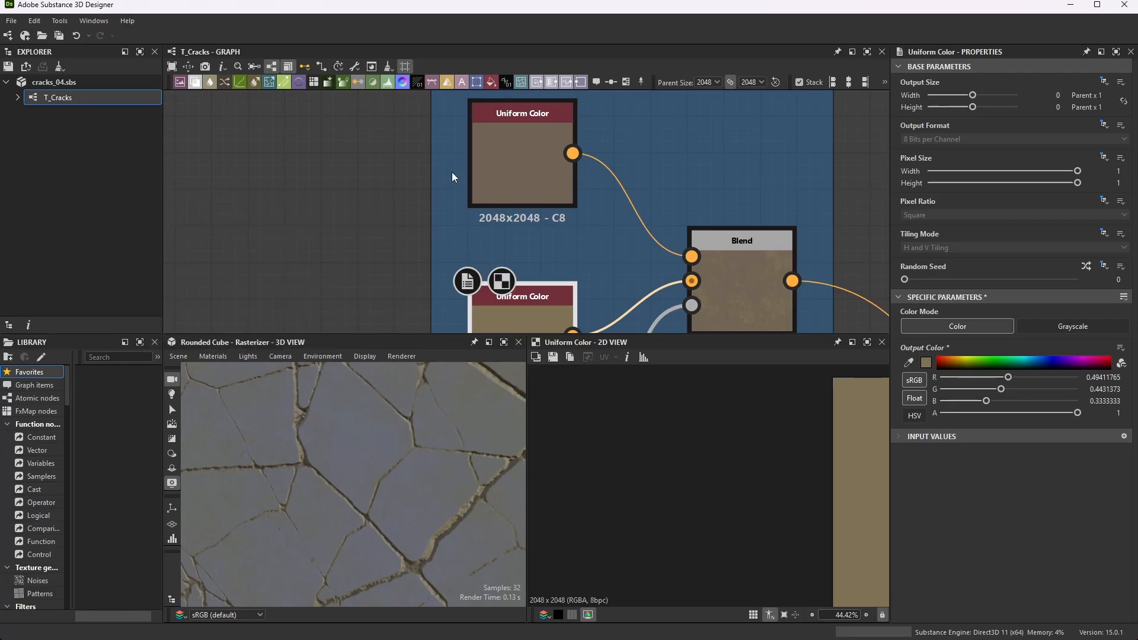
# - Show the Dirt Color frame's Blend node parameters and follow its opacity input back to the grunge map
pyautogui.scroll(-2, 451, 172)
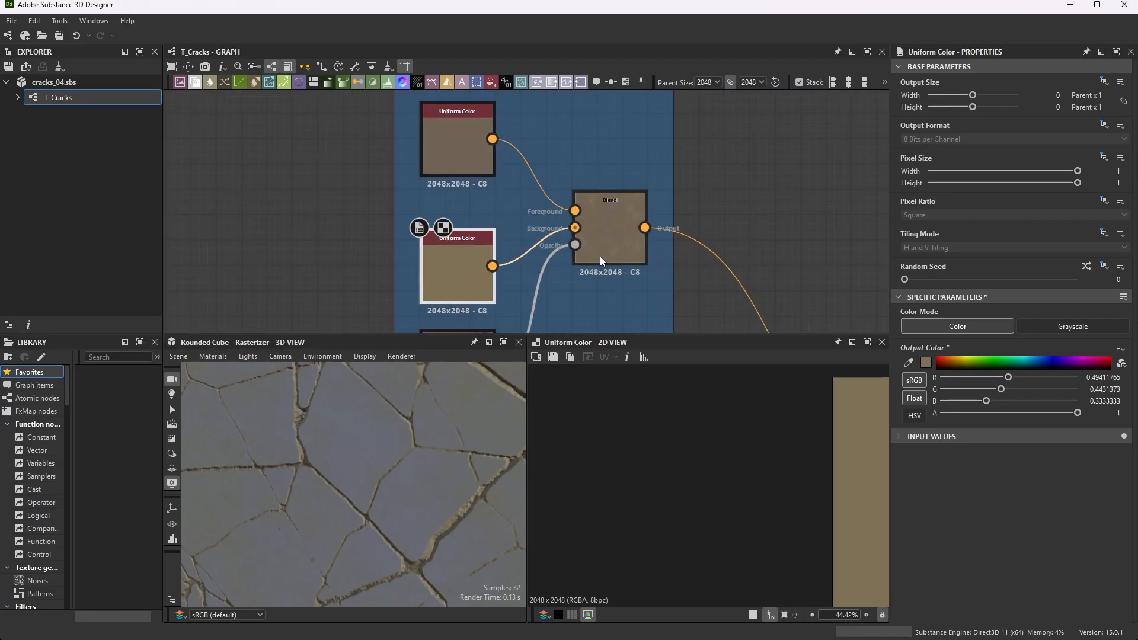
pyautogui.click(621, 229)
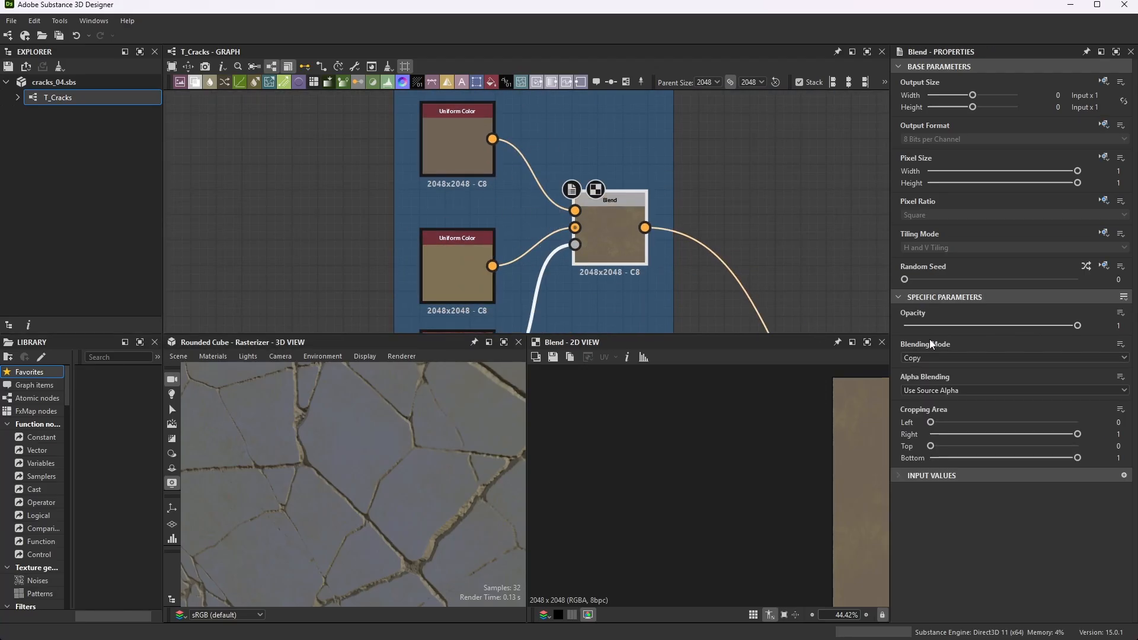
pyautogui.scroll(-2, 594, 237)
pyautogui.scroll(1, 516, 305)
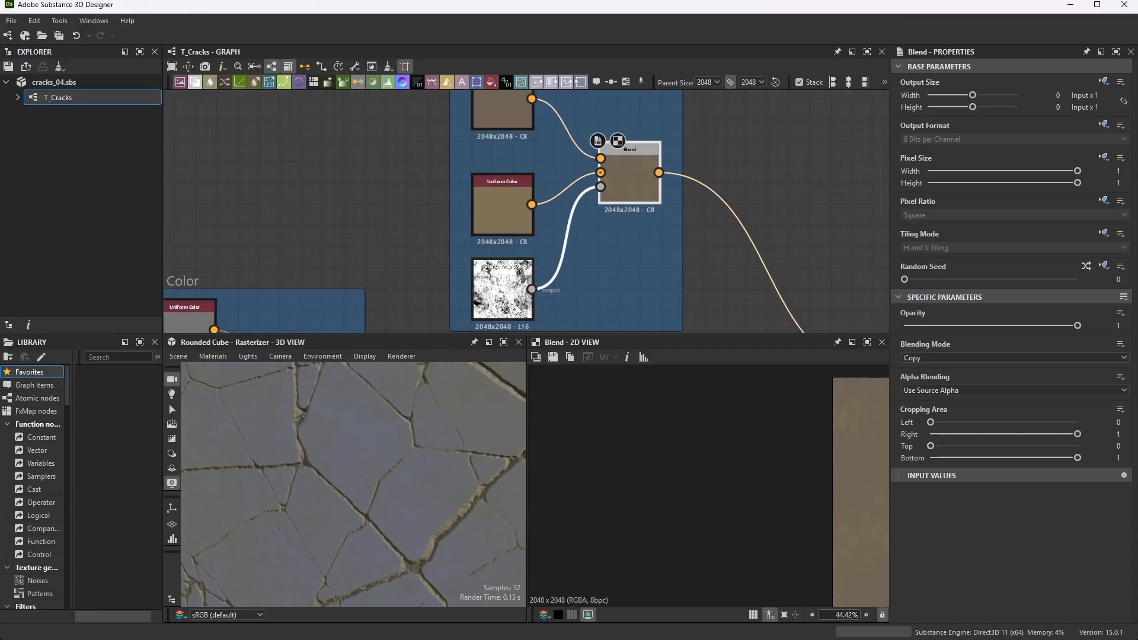
# - Preview the Grunge Map 001 node of the Dirt Color frame and examine its full pattern in the 2D view
pyautogui.click(516, 305)
pyautogui.scroll(4, 515, 304)
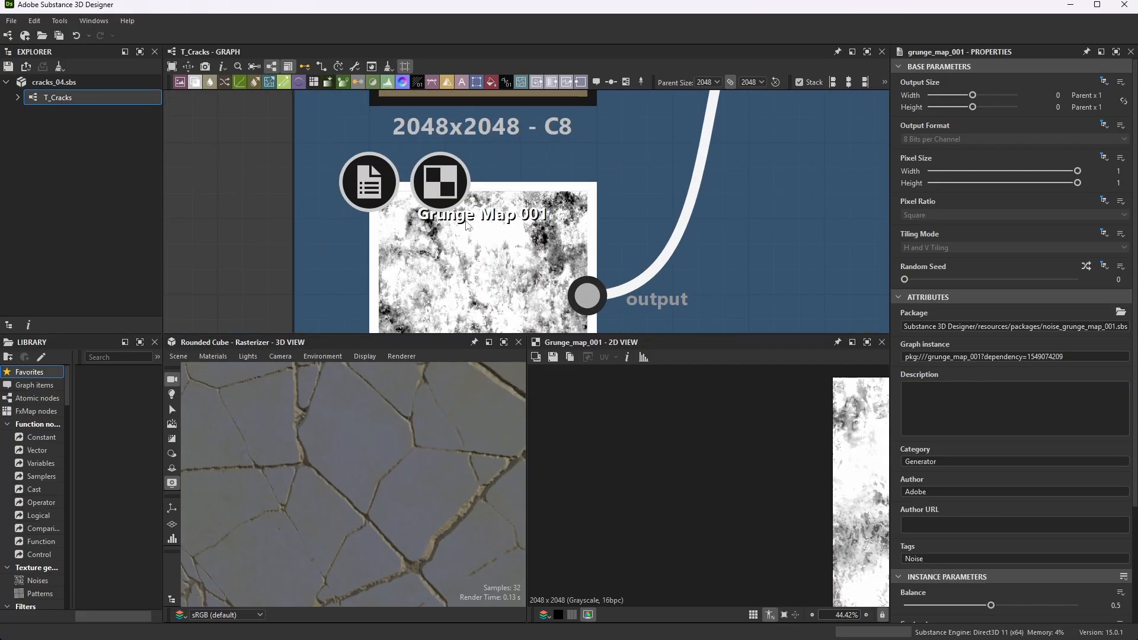
pyautogui.scroll(-7, 658, 431)
pyautogui.scroll(3, 736, 470)
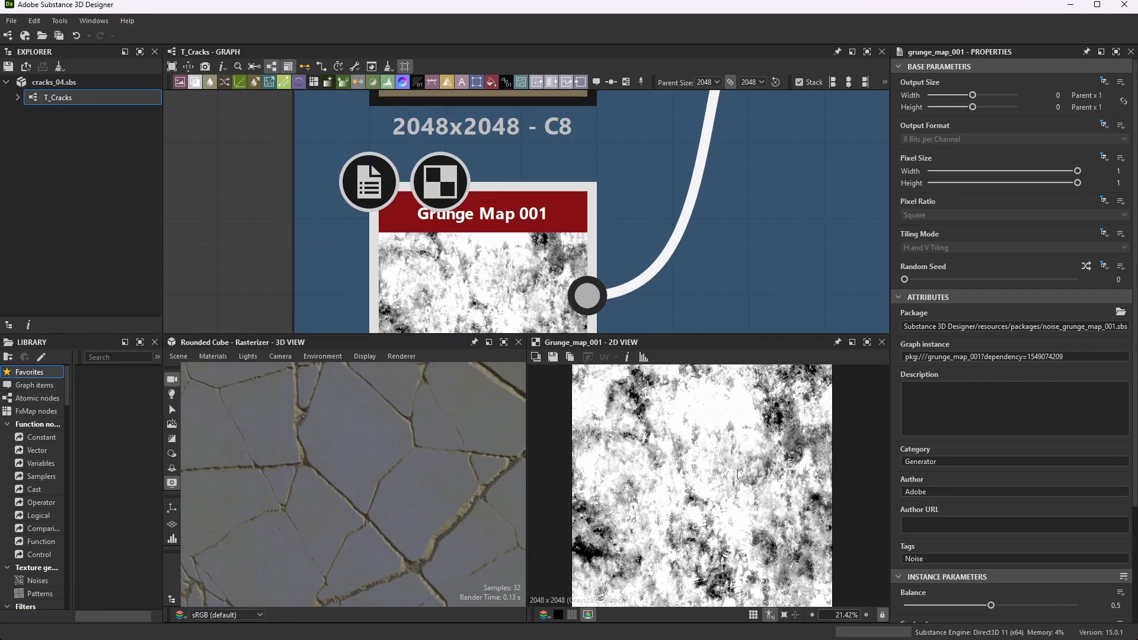
pyautogui.scroll(-3, 617, 242)
pyautogui.scroll(4, 702, 176)
# - Preview the Dirt Color Blend's output in the maximized 2D view, then restore the normal layout
pyautogui.click(691, 175)
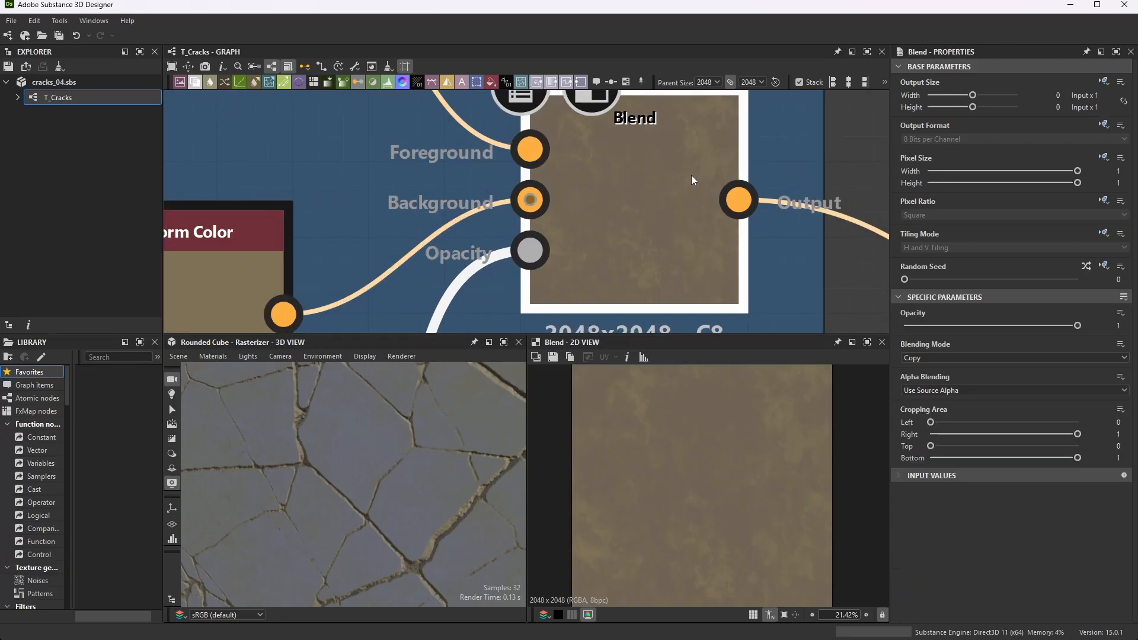
pyautogui.click(867, 342)
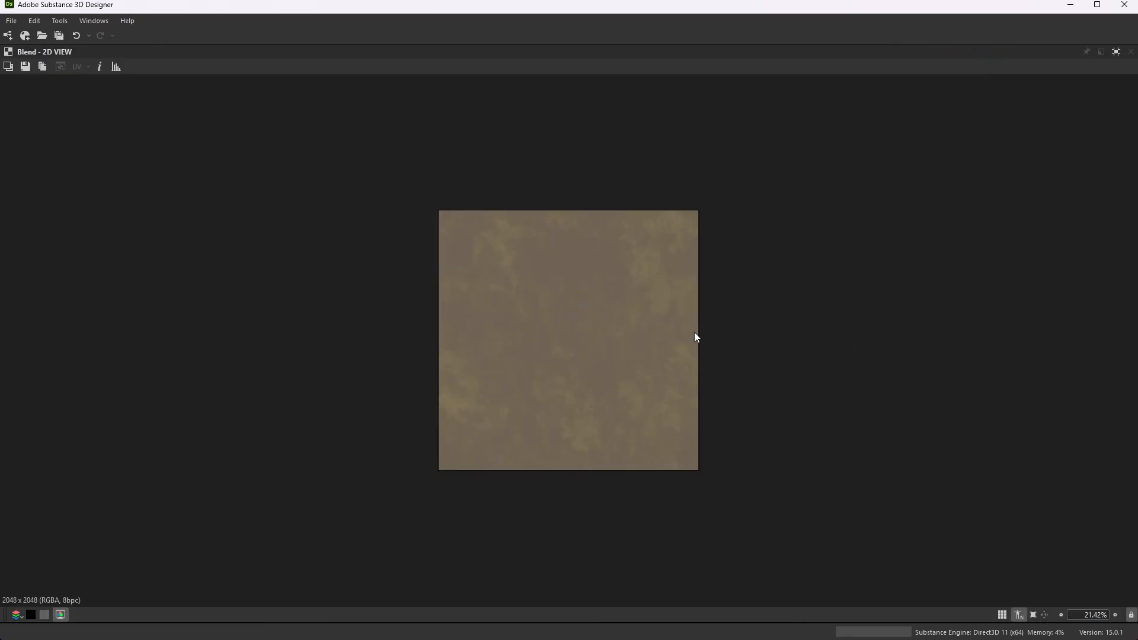
pyautogui.scroll(5, 621, 400)
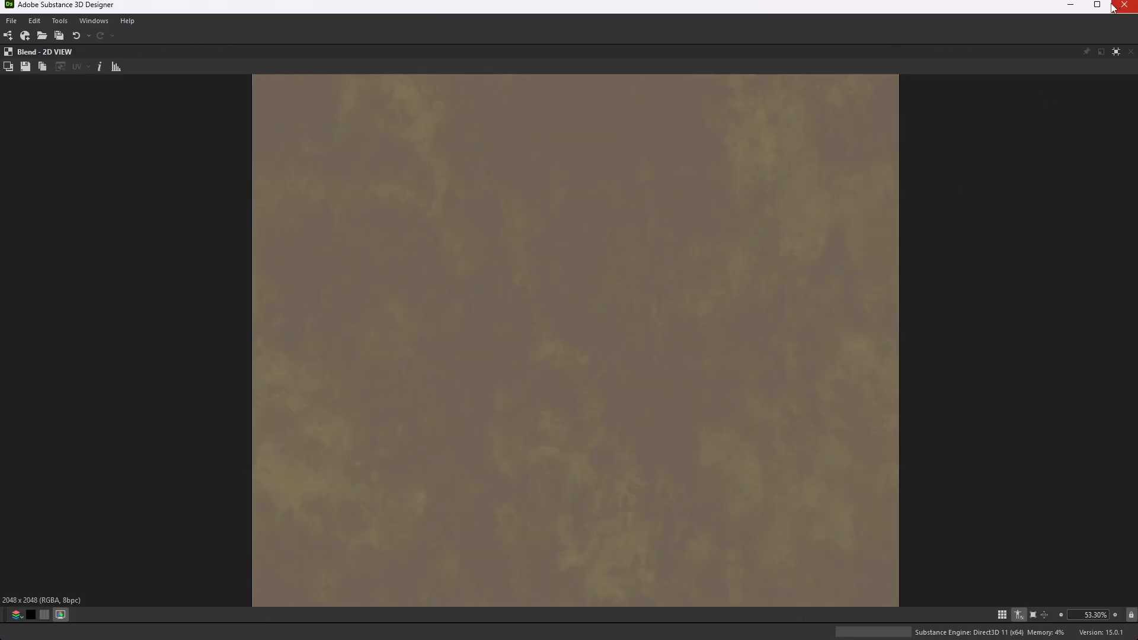
pyautogui.click(1116, 51)
# - Preview the Blend node that combines the Base Color and Dirt Color outputs and review its parameters
pyautogui.scroll(-4, 584, 185)
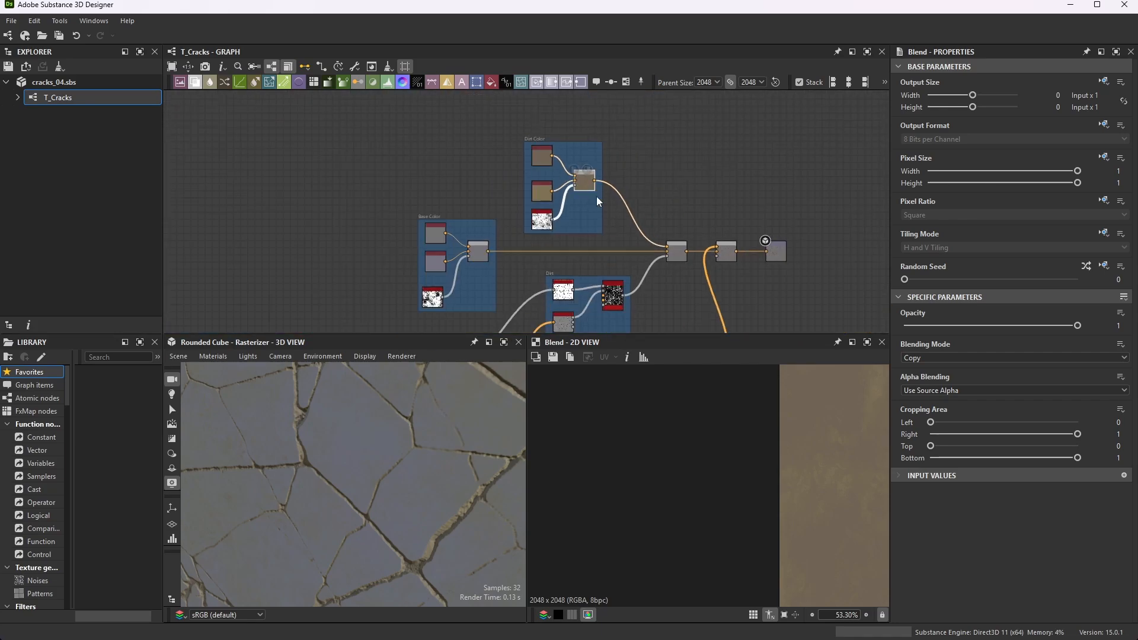
pyautogui.scroll(1, 570, 243)
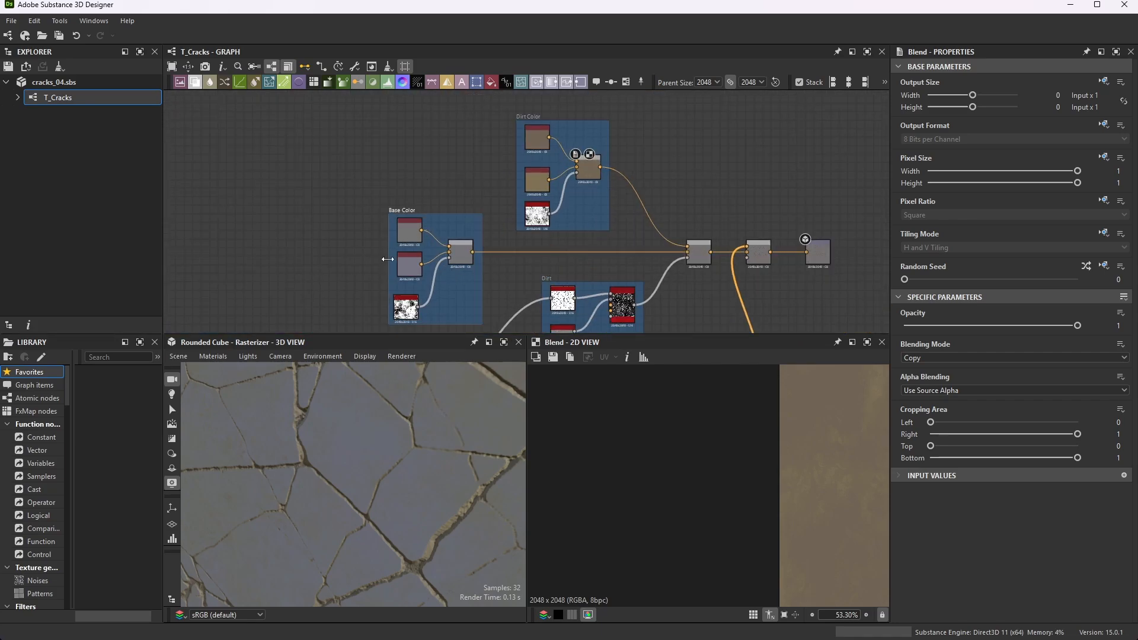
pyautogui.scroll(3, 588, 130)
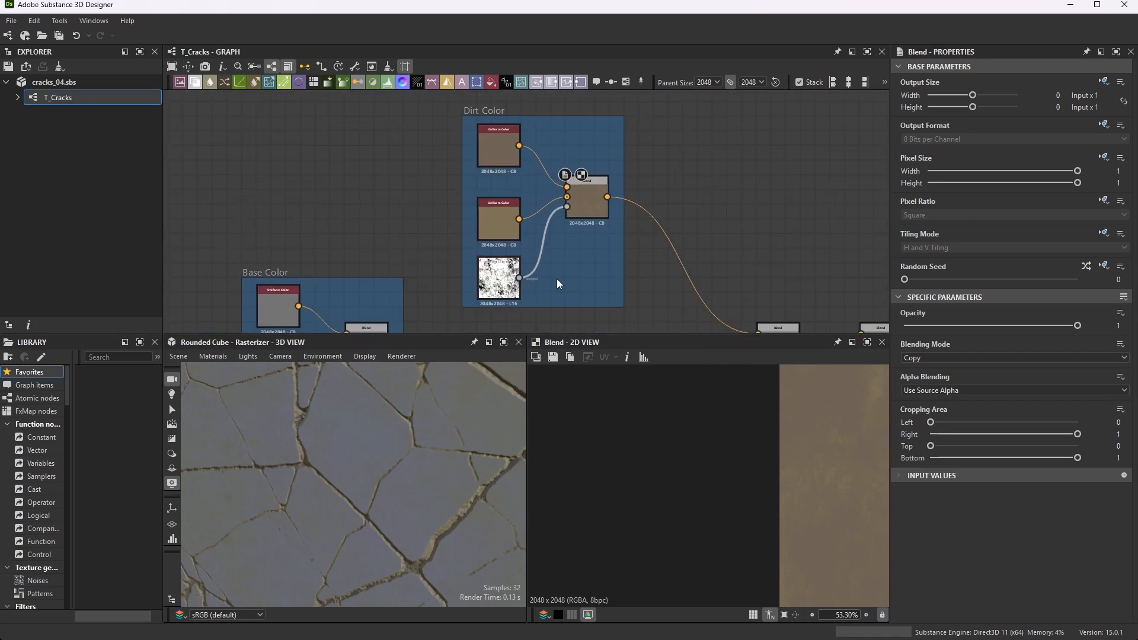
pyautogui.scroll(-3, 618, 158)
pyautogui.scroll(5, 705, 237)
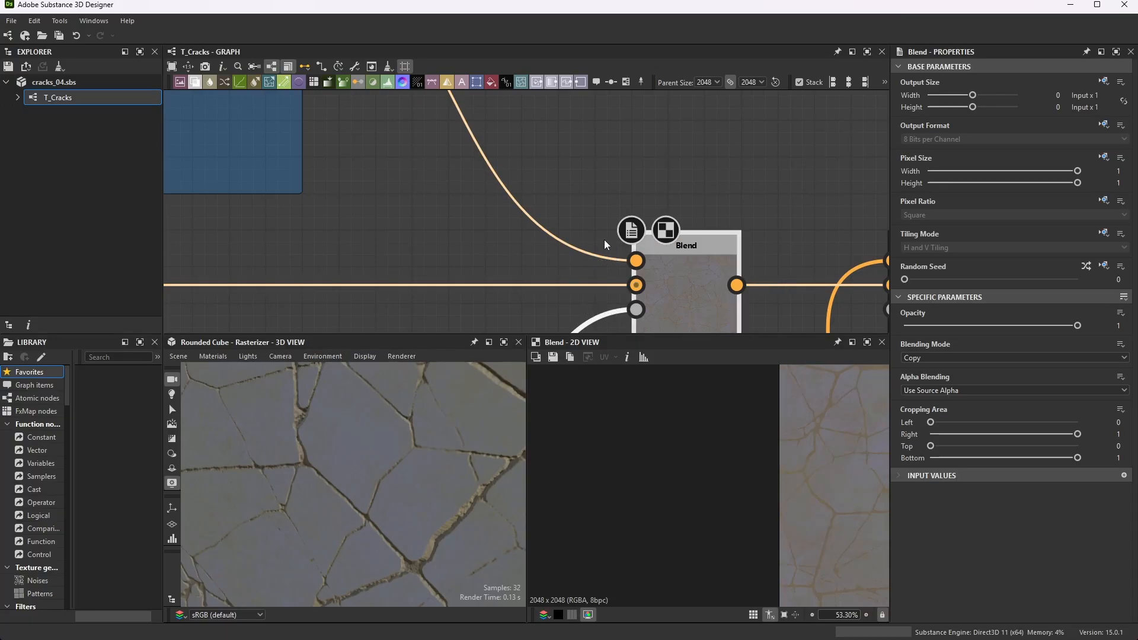
pyautogui.scroll(-2, 649, 266)
pyautogui.scroll(2, 649, 267)
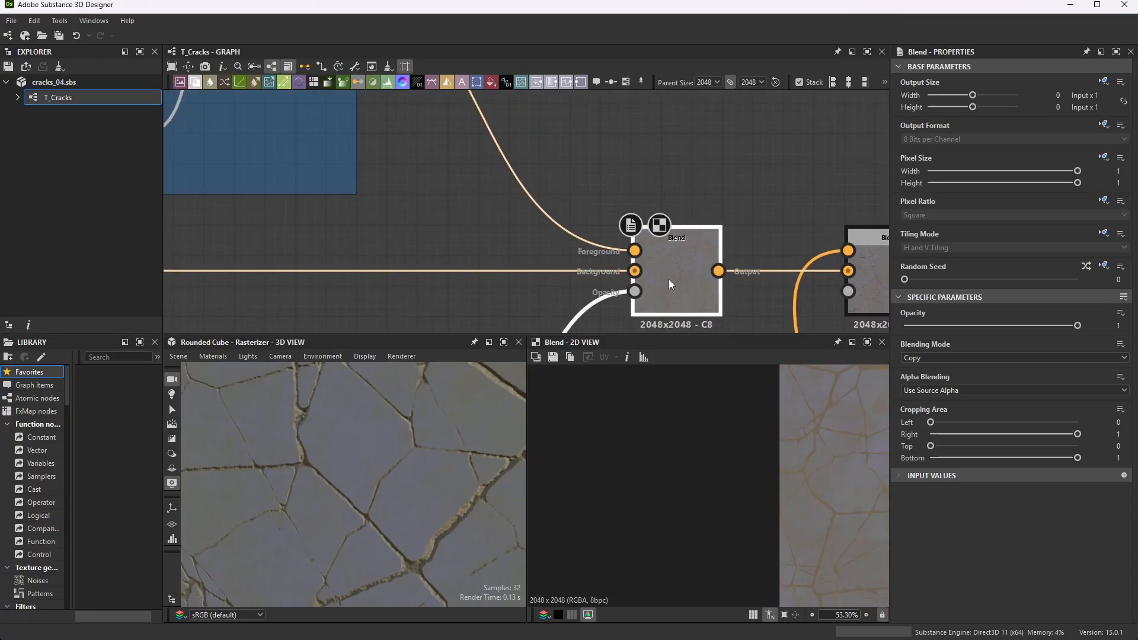
# - Trace the combining Blend's foreground, background and opacity inputs back to the Dirt Color, Base Color and Dirt frames
pyautogui.scroll(-5, 670, 272)
pyautogui.scroll(-1, 675, 257)
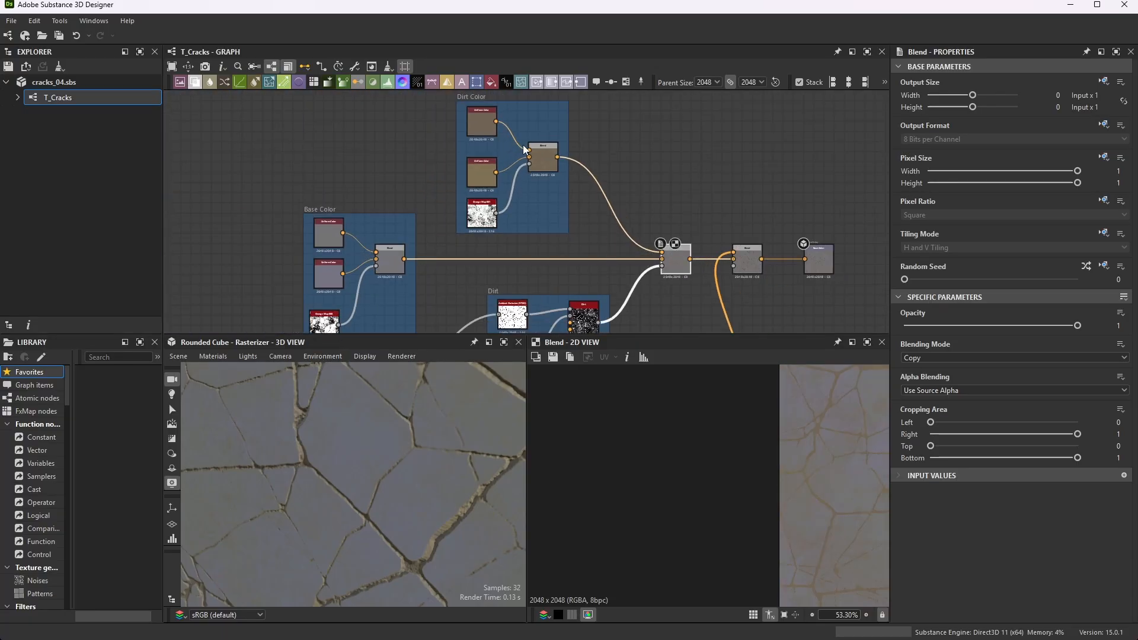
pyautogui.scroll(-2, 667, 254)
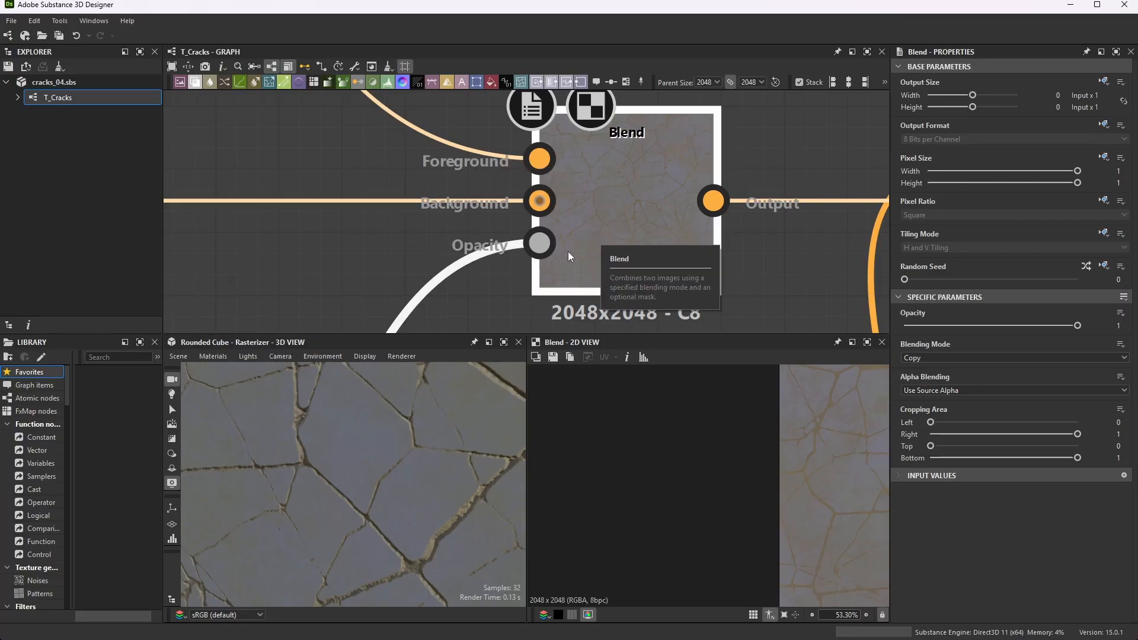
pyautogui.scroll(-9, 631, 170)
pyautogui.scroll(3, 463, 251)
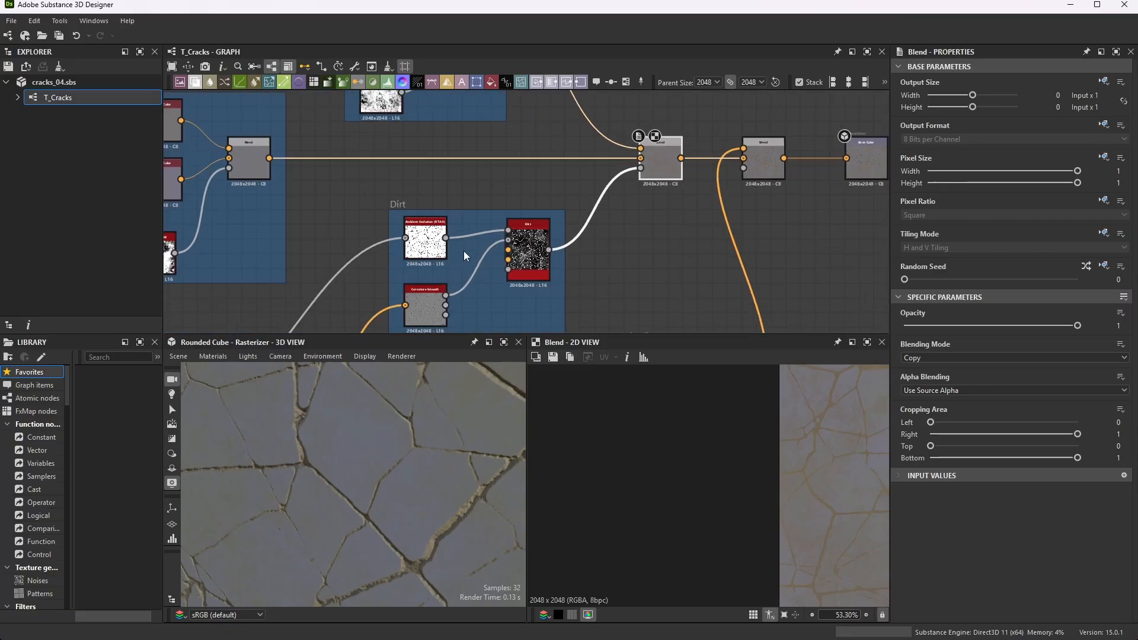
pyautogui.moveTo(538, 176); pyautogui.dragTo(535, 177, button='middle')
pyautogui.scroll(-6, 535, 177)
pyautogui.scroll(1, 462, 251)
pyautogui.scroll(1, 533, 195)
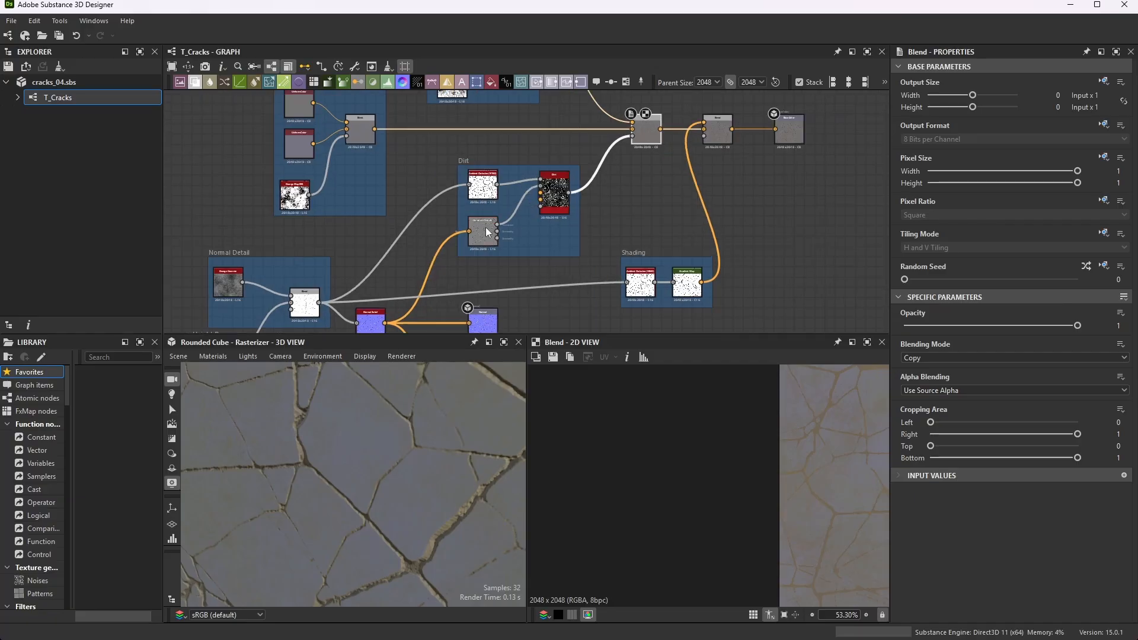
# - Examine the Normal Detail frame's Grunge Concrete and Blend nodes and the Blend's connection to Normal Sobel
pyautogui.scroll(-2, 347, 297)
pyautogui.scroll(8, 360, 295)
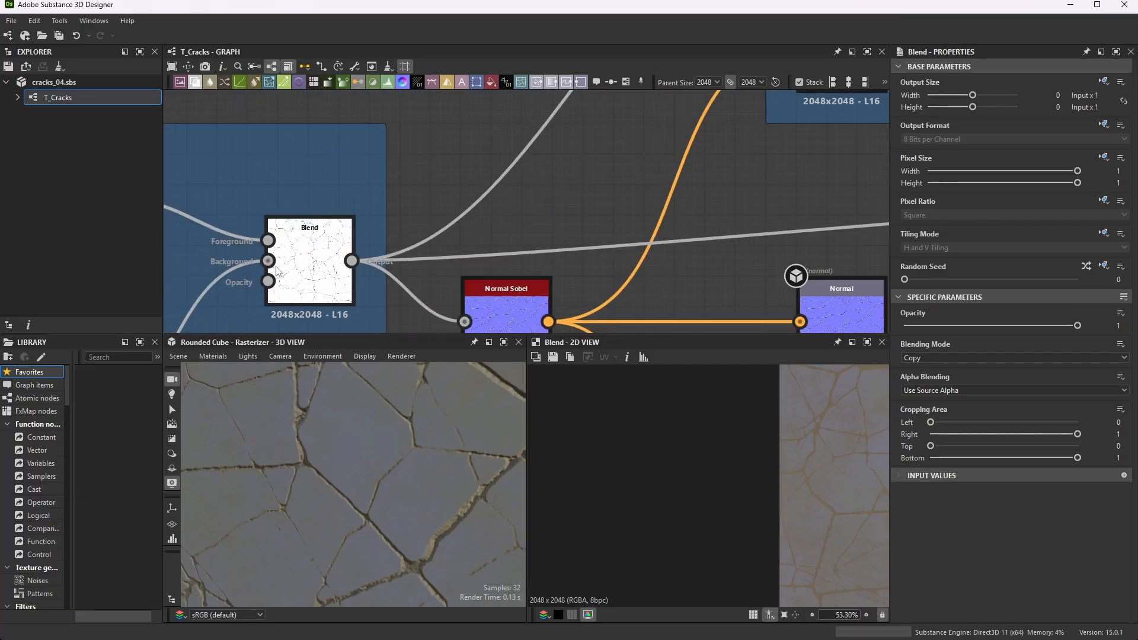
pyautogui.scroll(-4, 355, 256)
pyautogui.scroll(-2, 355, 259)
pyautogui.scroll(5, 332, 243)
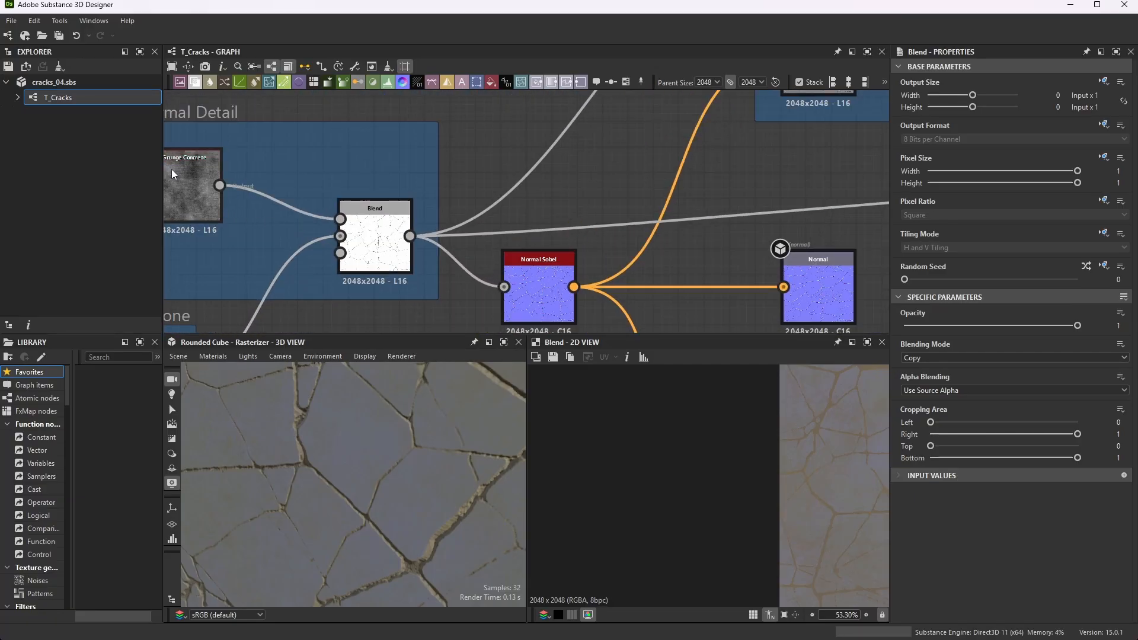
pyautogui.scroll(3, 376, 245)
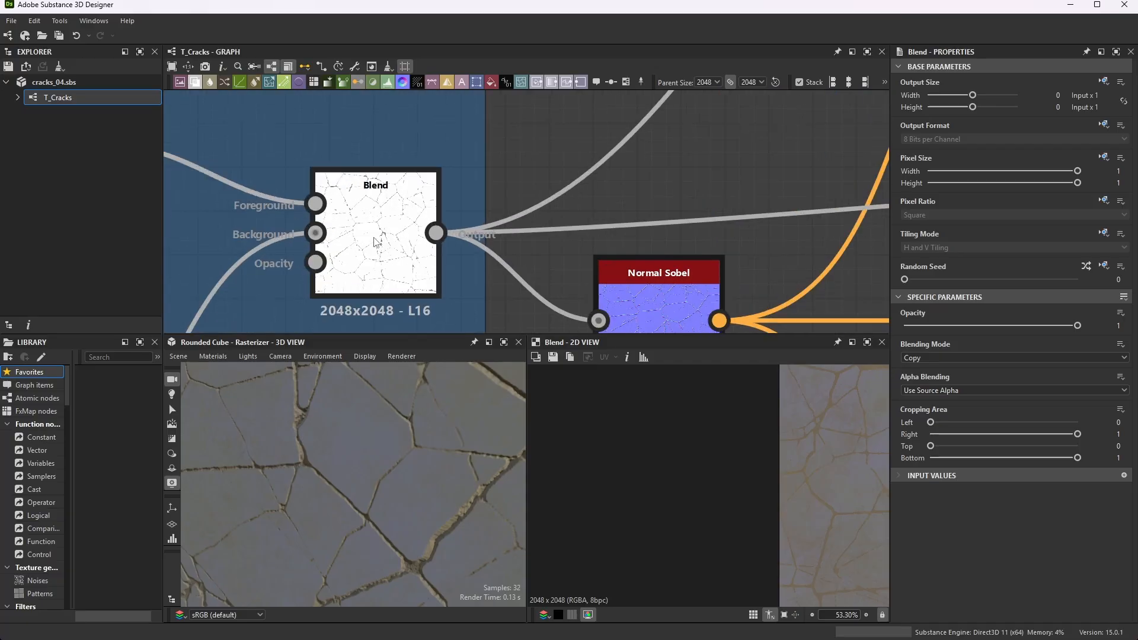
pyautogui.scroll(-2, 534, 243)
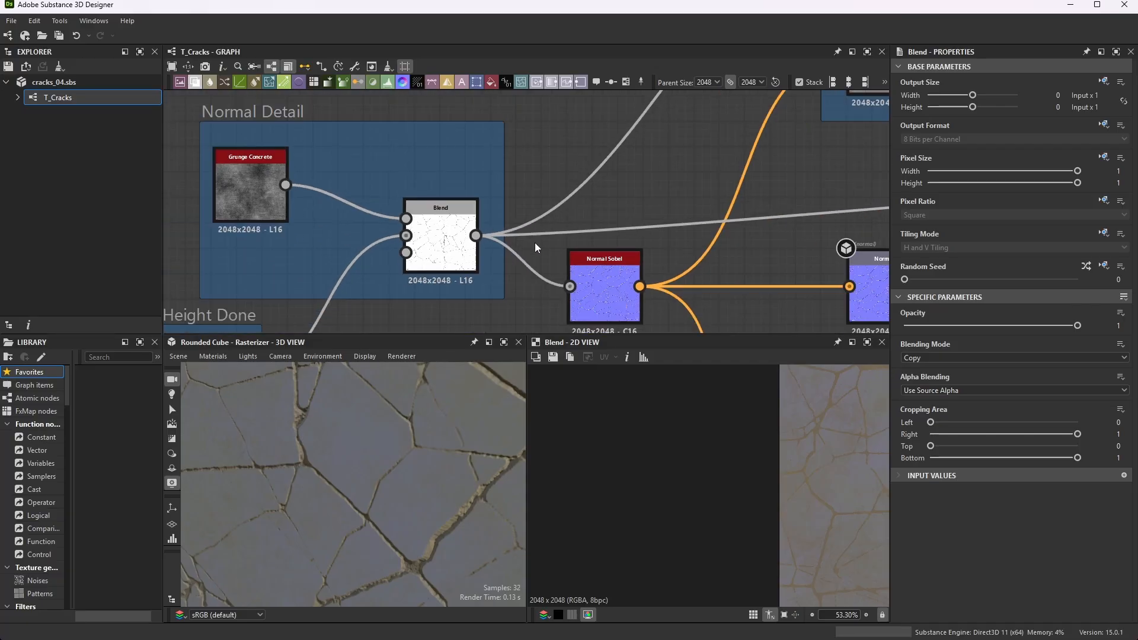
# - Follow the Normal Detail Blend's output to the Ambient Occlusion node in the Dirt frame
pyautogui.scroll(2, 596, 271)
pyautogui.scroll(-5, 542, 255)
pyautogui.scroll(2, 549, 259)
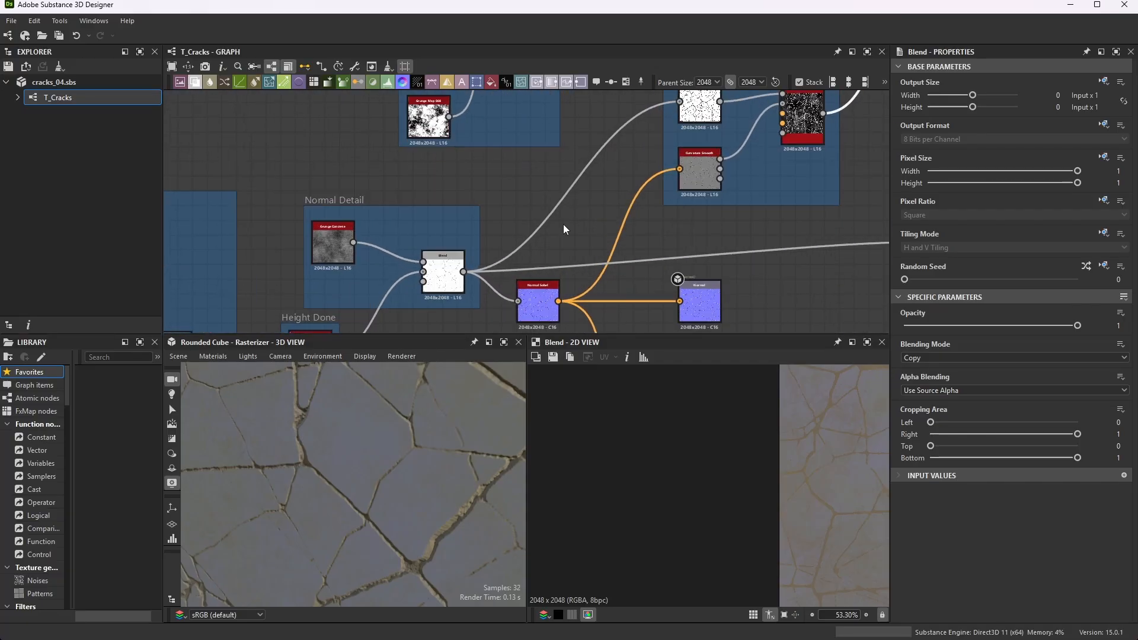
pyautogui.scroll(-3, 661, 176)
pyautogui.scroll(5, 740, 106)
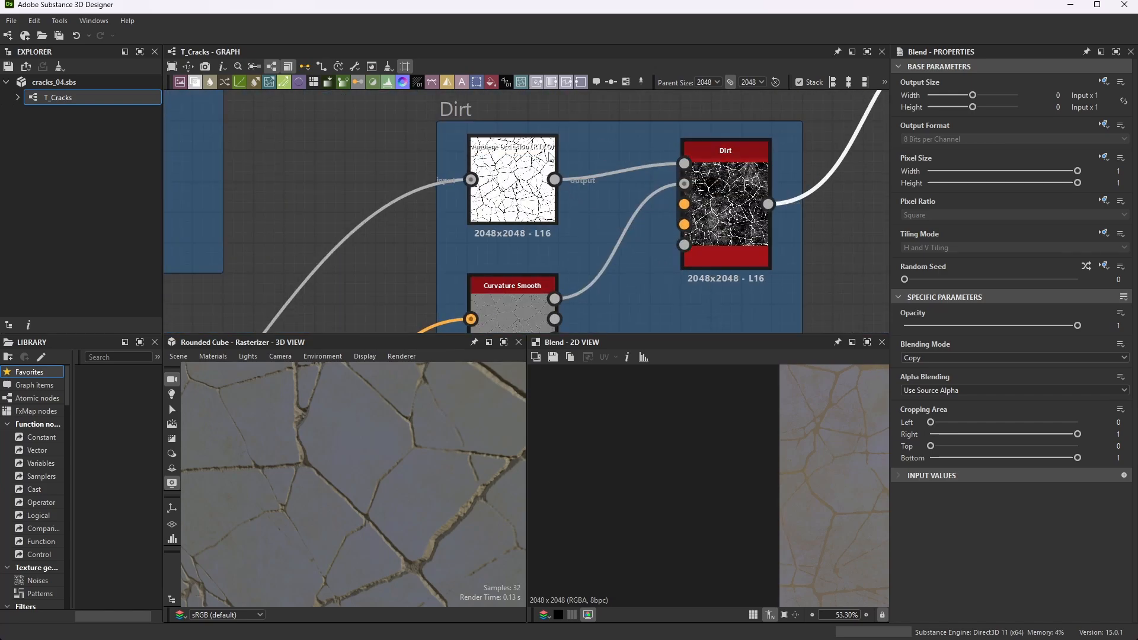
# - Select the Ambient Occlusion (RTAO) node in the Dirt frame and review its parameters and connection to the Dirt node
pyautogui.scroll(4, 525, 162)
pyautogui.click(544, 157)
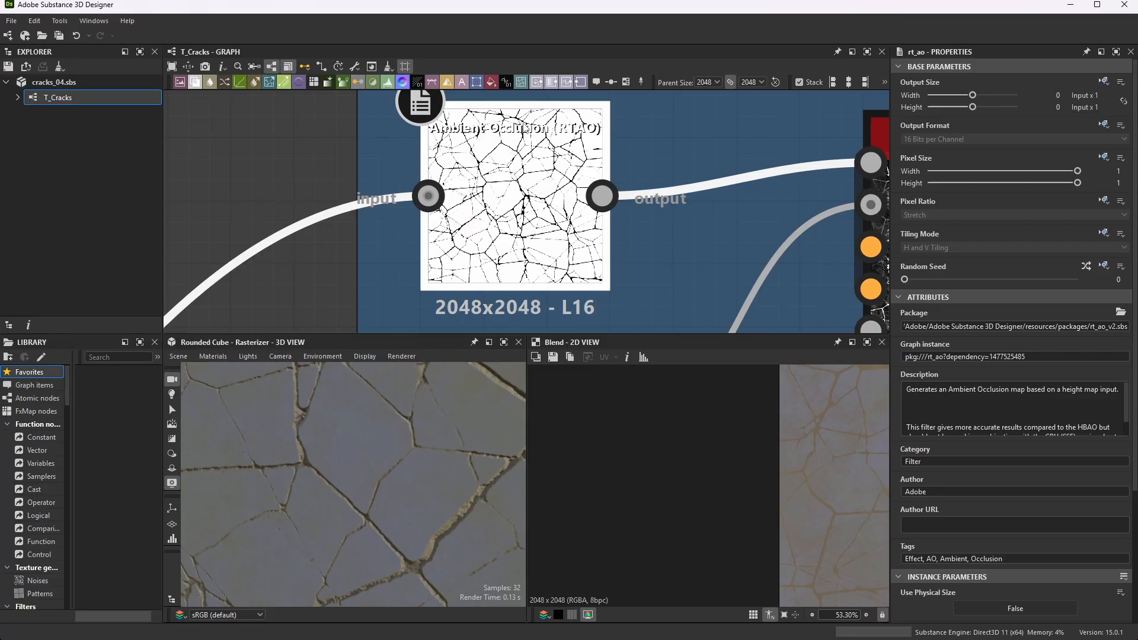
pyautogui.scroll(-3, 578, 130)
pyautogui.scroll(-4, 1028, 467)
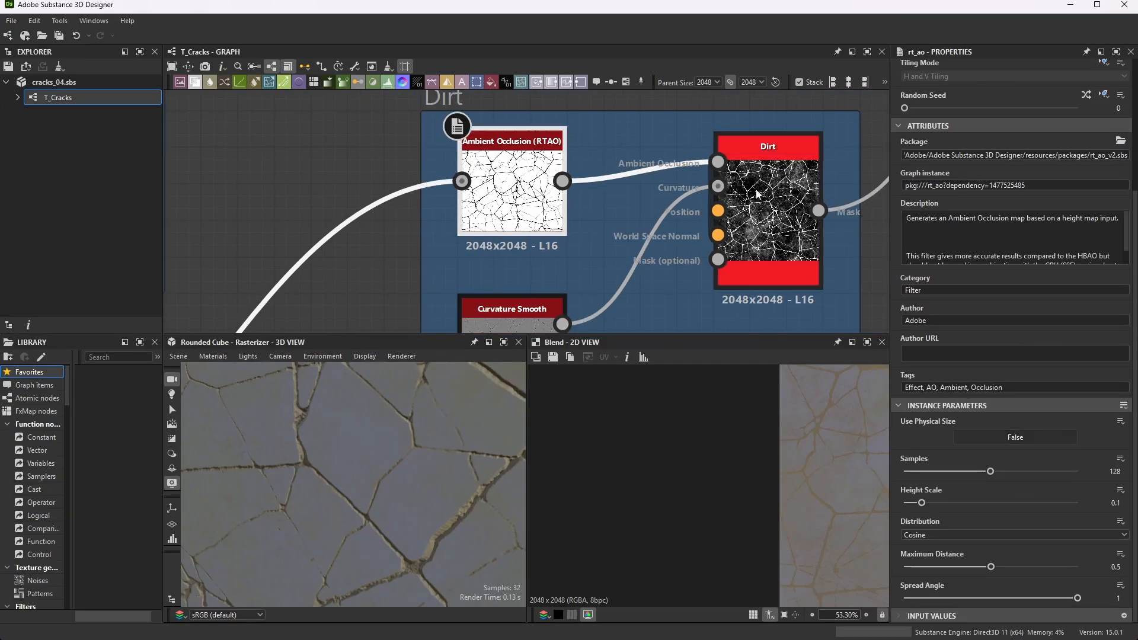
pyautogui.scroll(-3, 642, 143)
pyautogui.scroll(2, 748, 148)
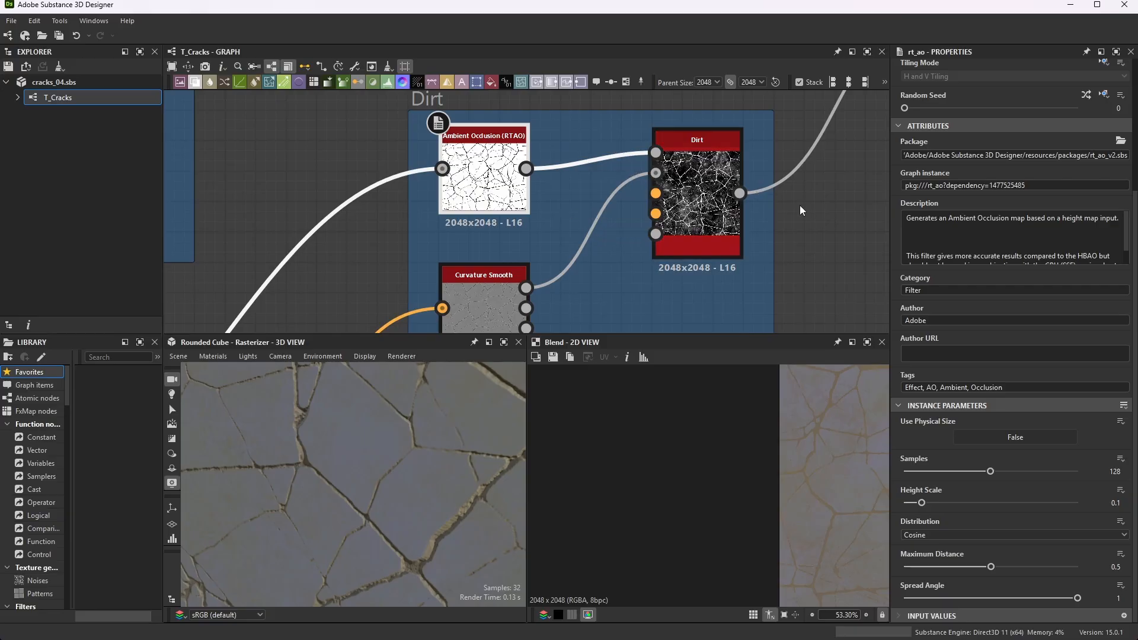
# - Search the node list for "dirt" to locate the Dirt generator, and close the list without adding a node
pyautogui.press('space')
pyautogui.write('dirt')
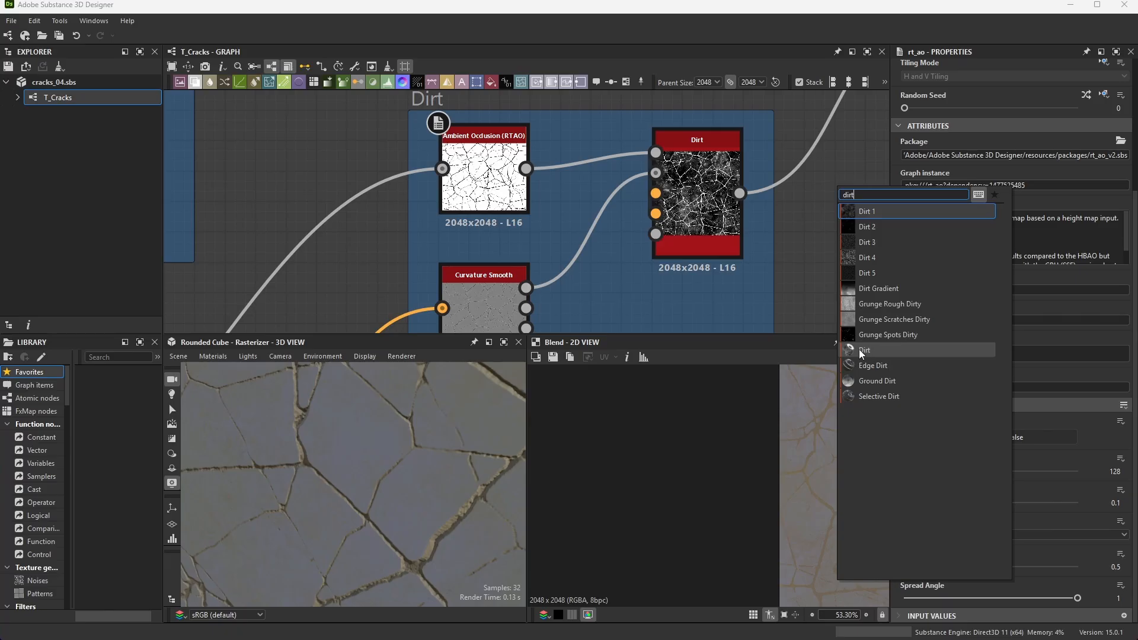
pyautogui.press('Escape')
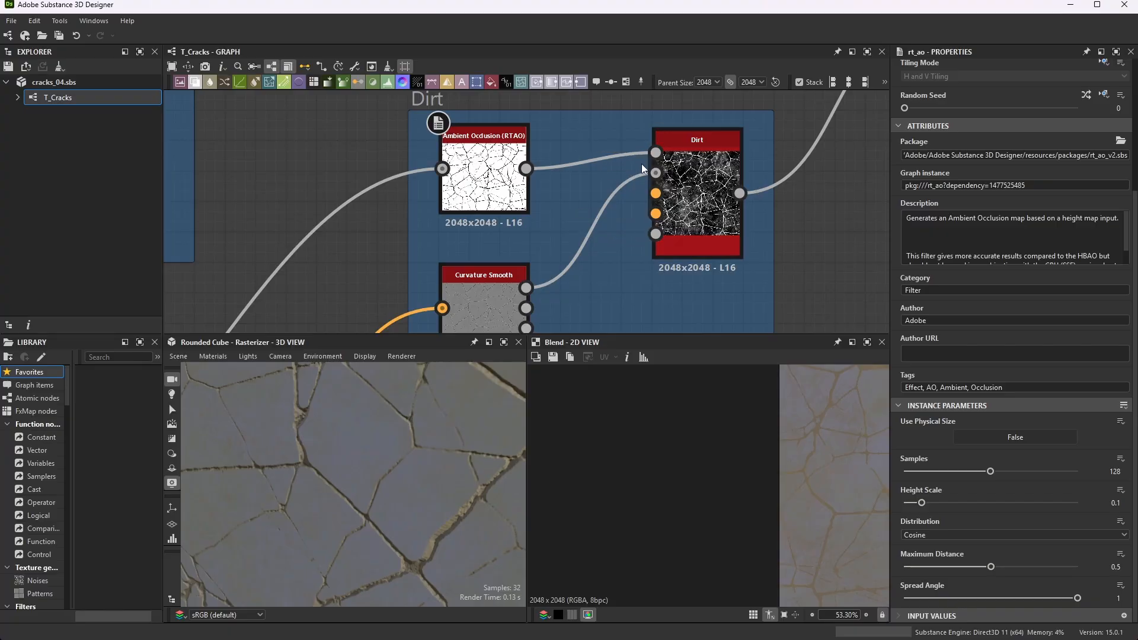
# - Trace the Normal Sobel output to the Curvature Smooth node in the Dirt frame and review that node's parameters
pyautogui.scroll(-3, 638, 151)
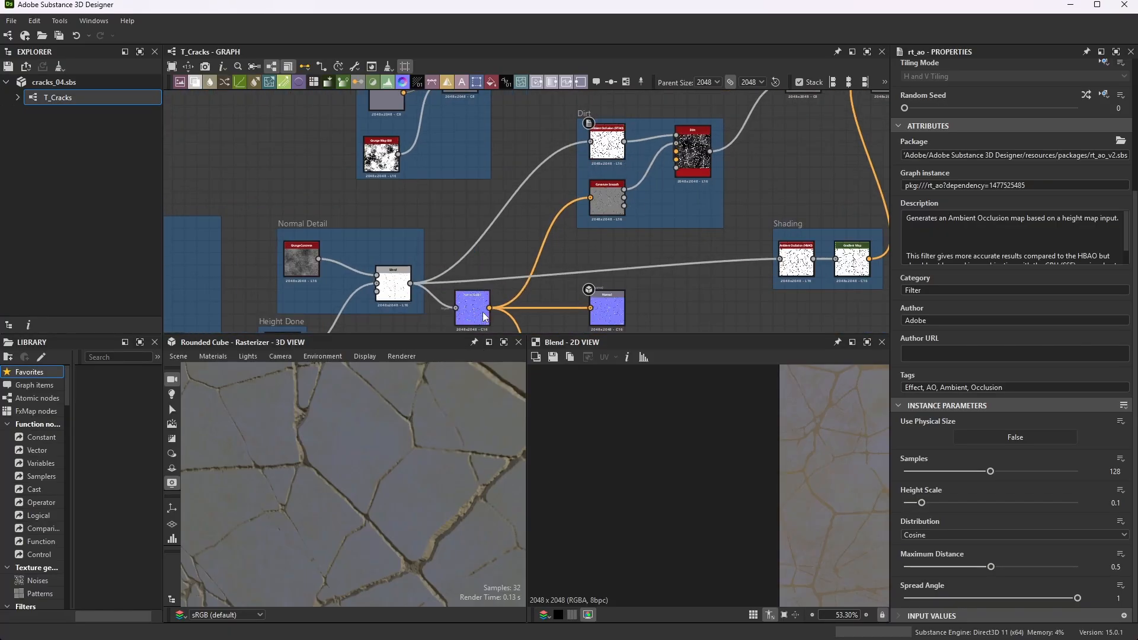
pyautogui.scroll(5, 503, 272)
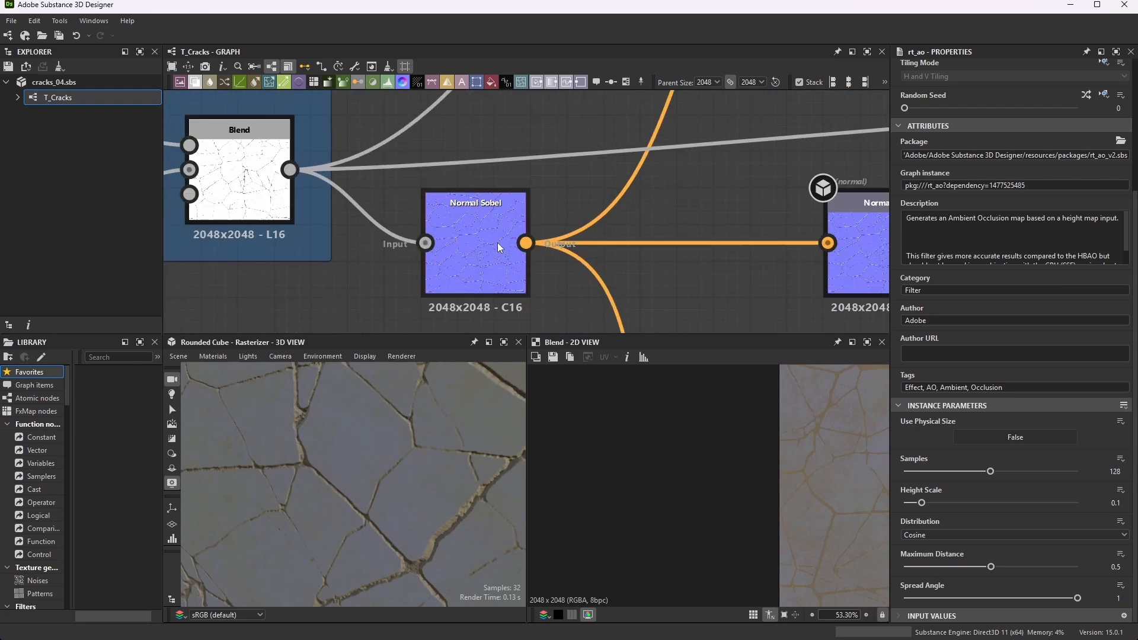
pyautogui.scroll(-6, 496, 243)
pyautogui.scroll(8, 608, 127)
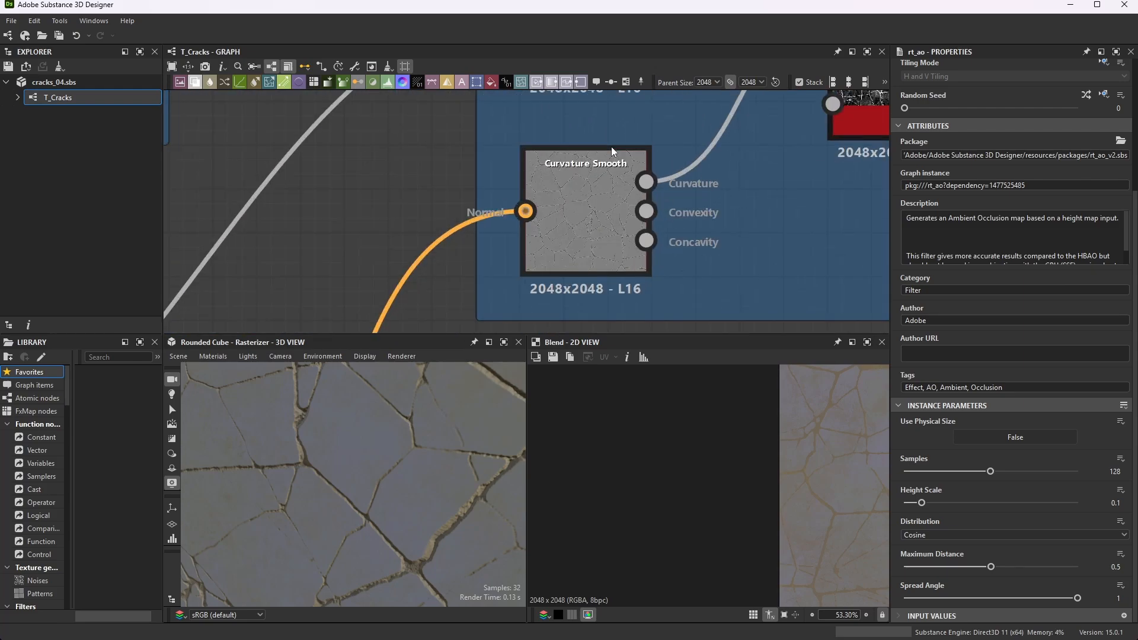
pyautogui.click(584, 170)
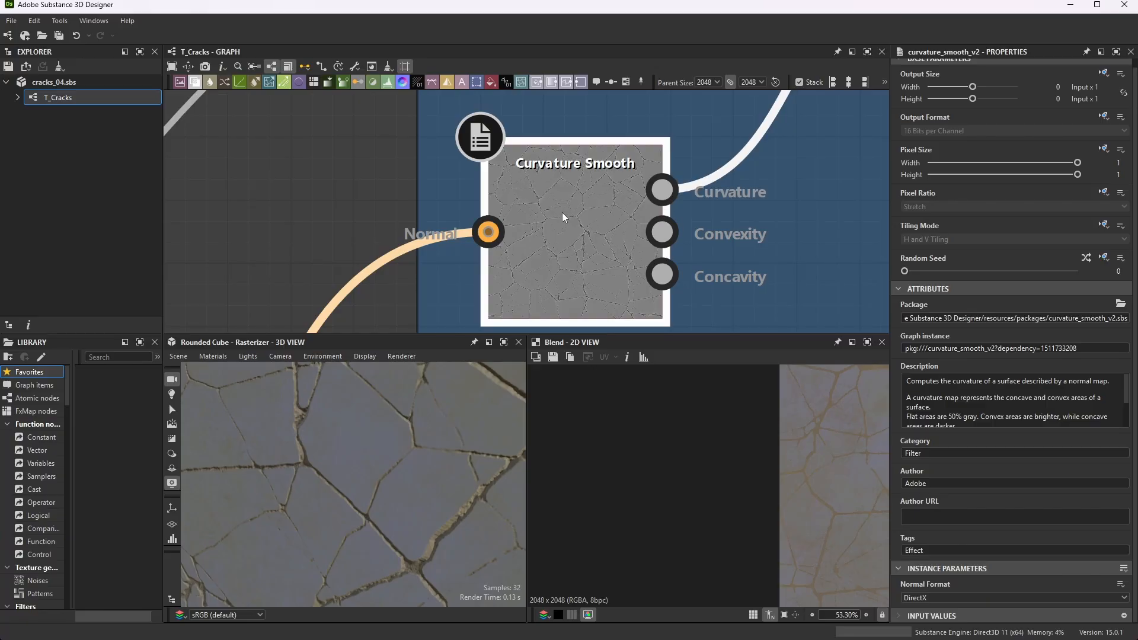
pyautogui.scroll(-5, 561, 212)
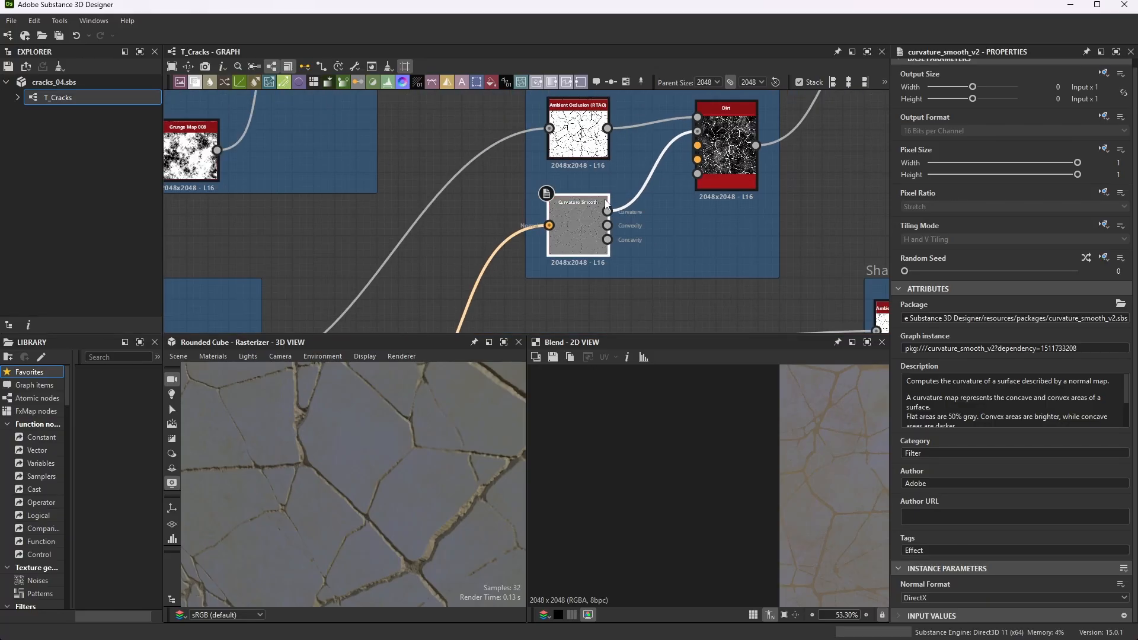
# - Preview the Dirt node in the 2D view and inspect its mask detail along and between the cracks
pyautogui.scroll(5, 748, 108)
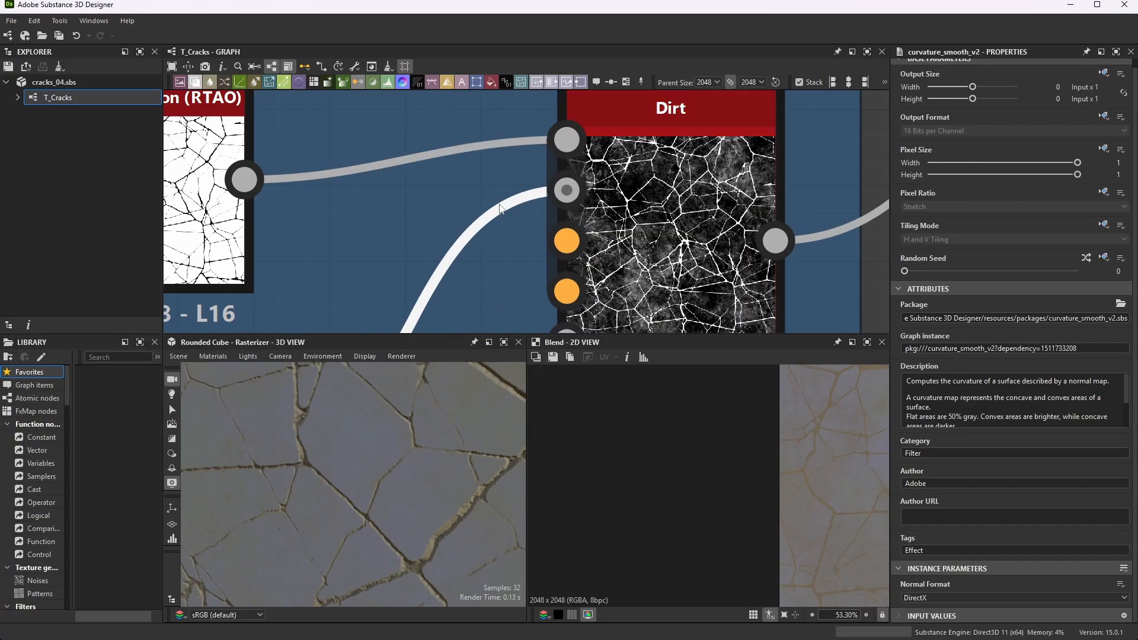
pyautogui.doubleClick(680, 170)
pyautogui.scroll(-5, 764, 513)
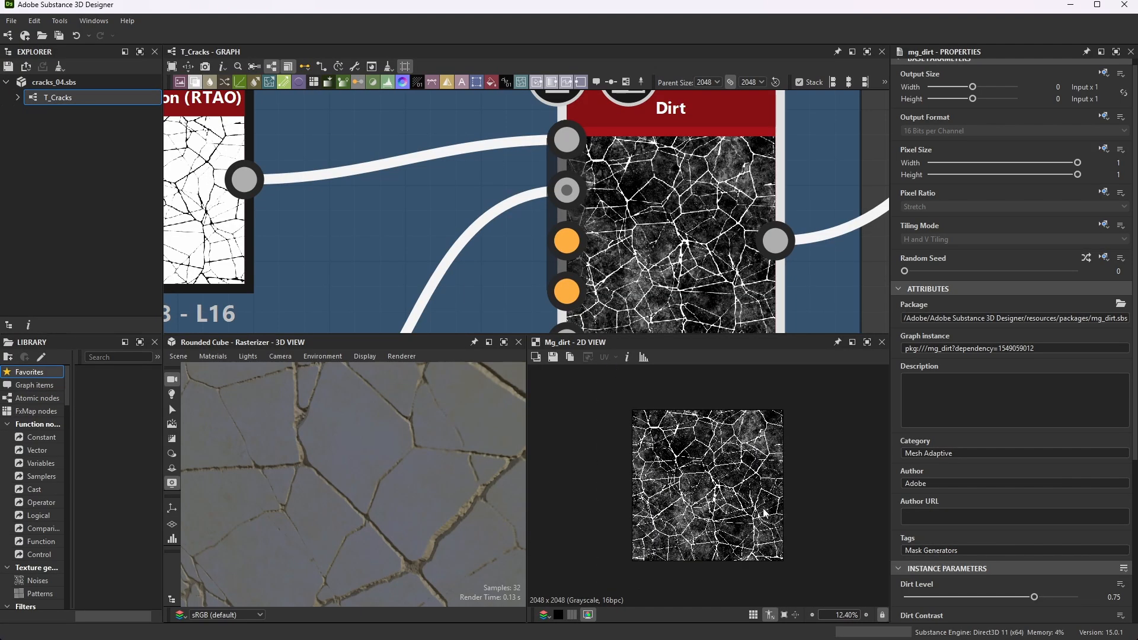
pyautogui.scroll(5, 764, 512)
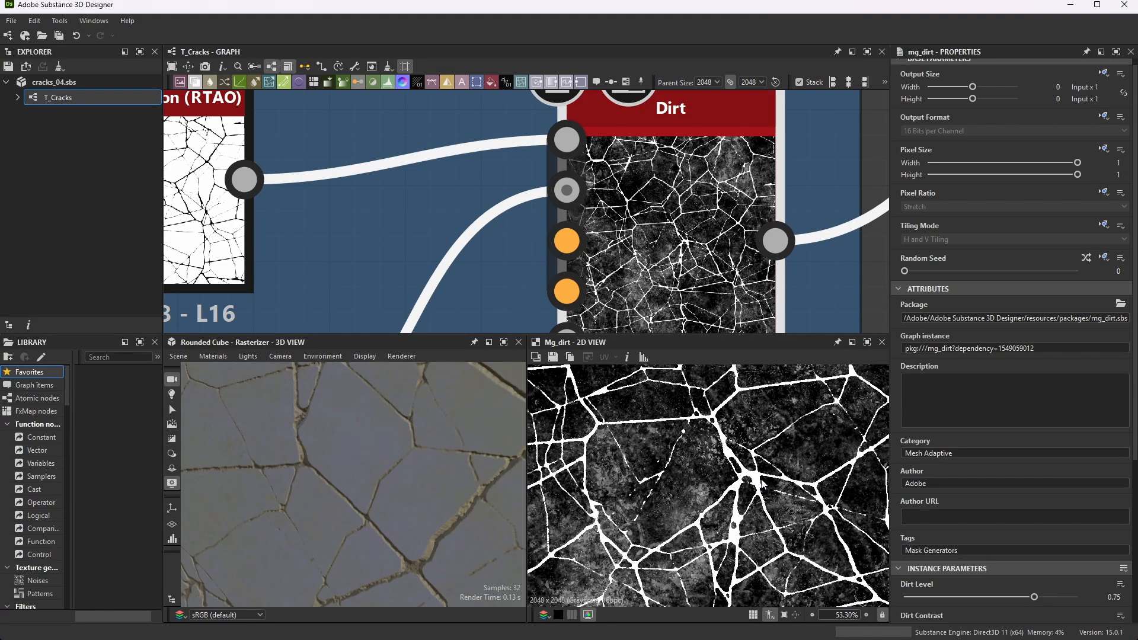
pyautogui.scroll(5, 763, 485)
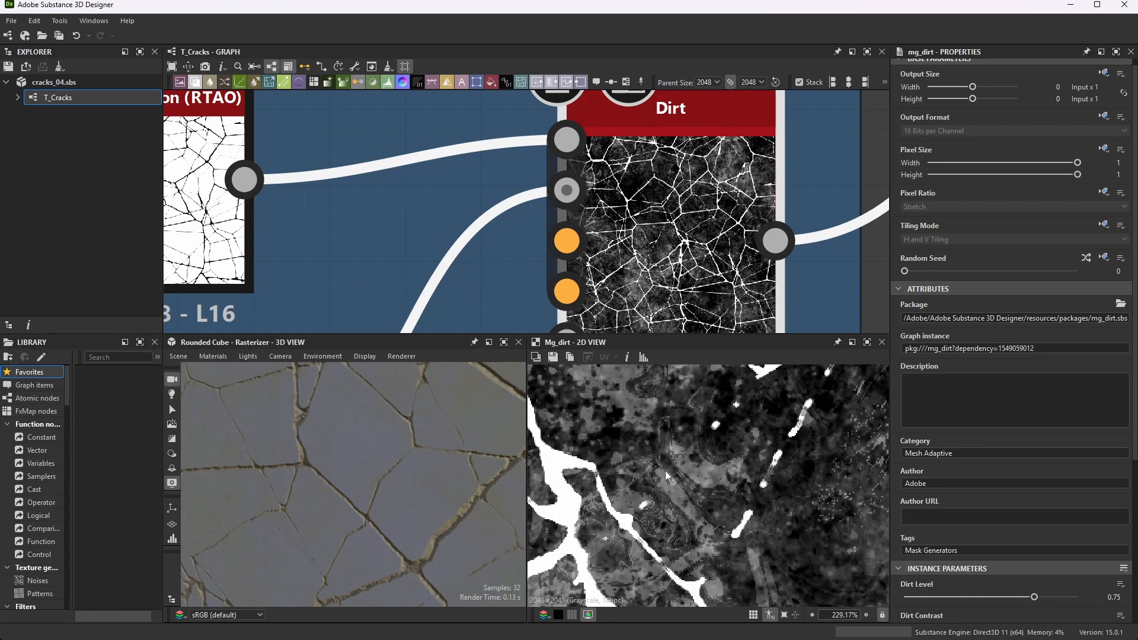
pyautogui.scroll(-7, 665, 470)
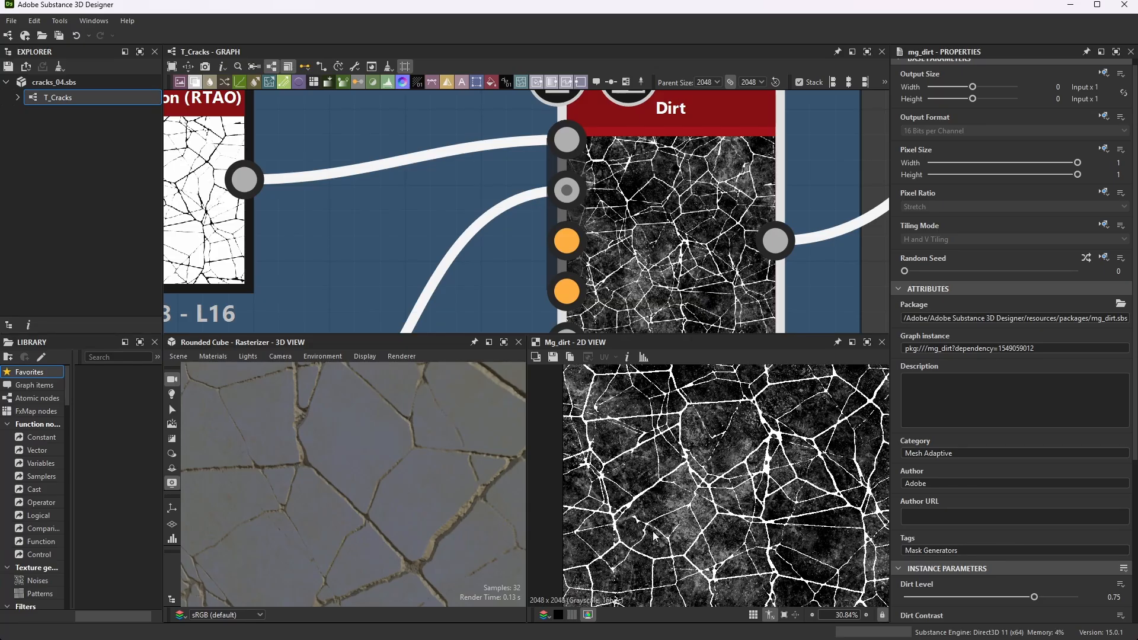
pyautogui.scroll(6, 634, 540)
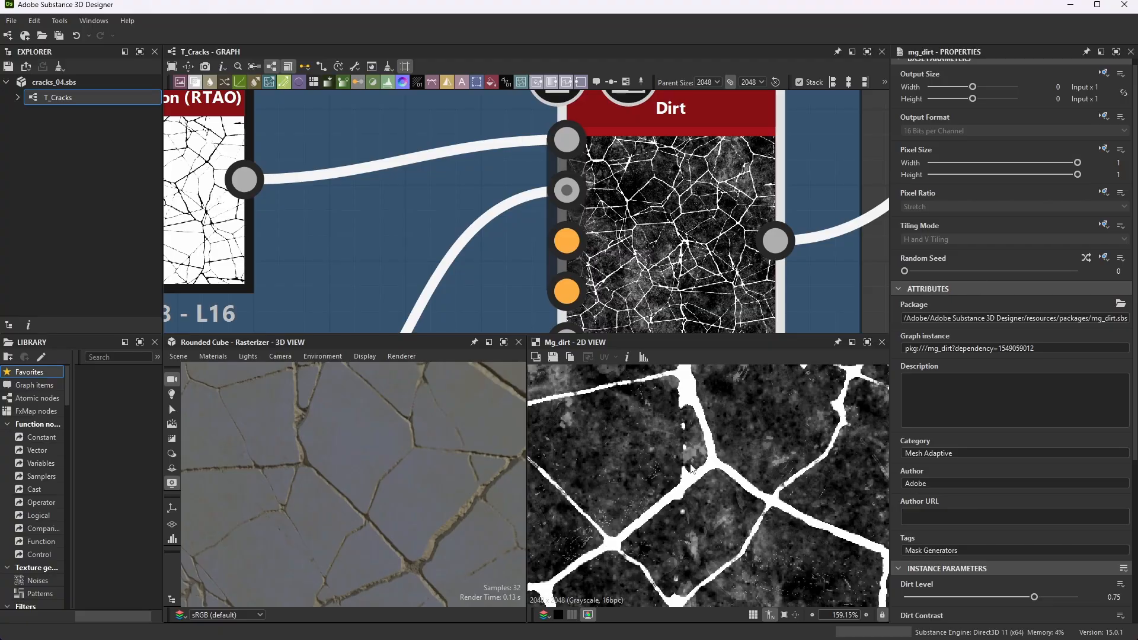
# - Follow the Dirt mask to the Blend's opacity input, preview that Blend, and examine its foreground and background connections and its output
pyautogui.scroll(-7, 613, 316)
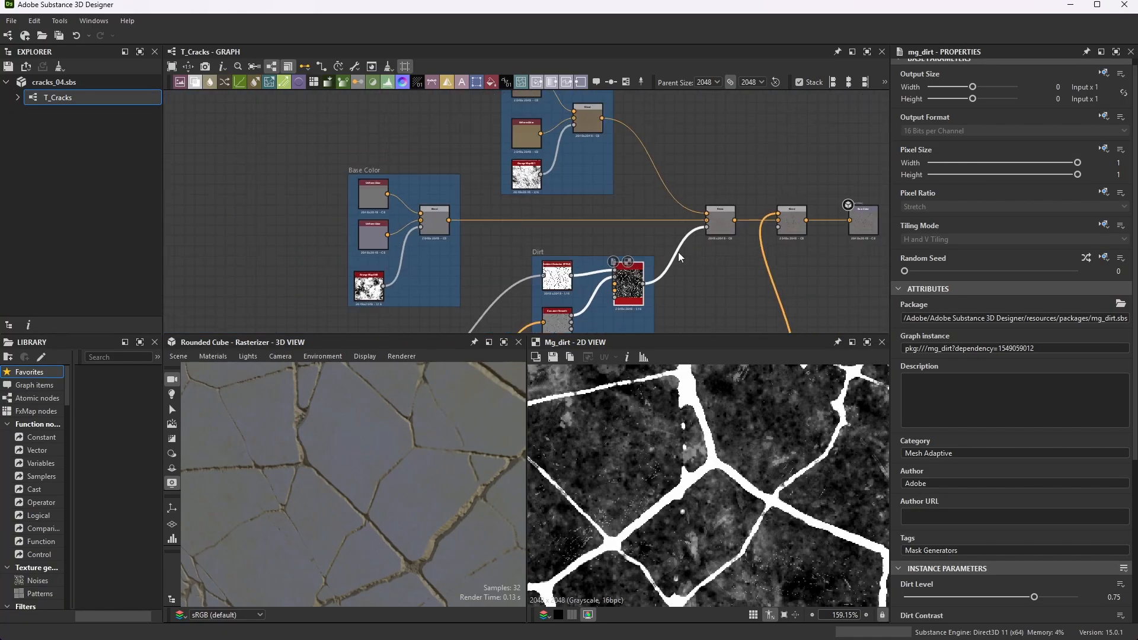
pyautogui.scroll(4, 718, 237)
pyautogui.doubleClick(716, 211)
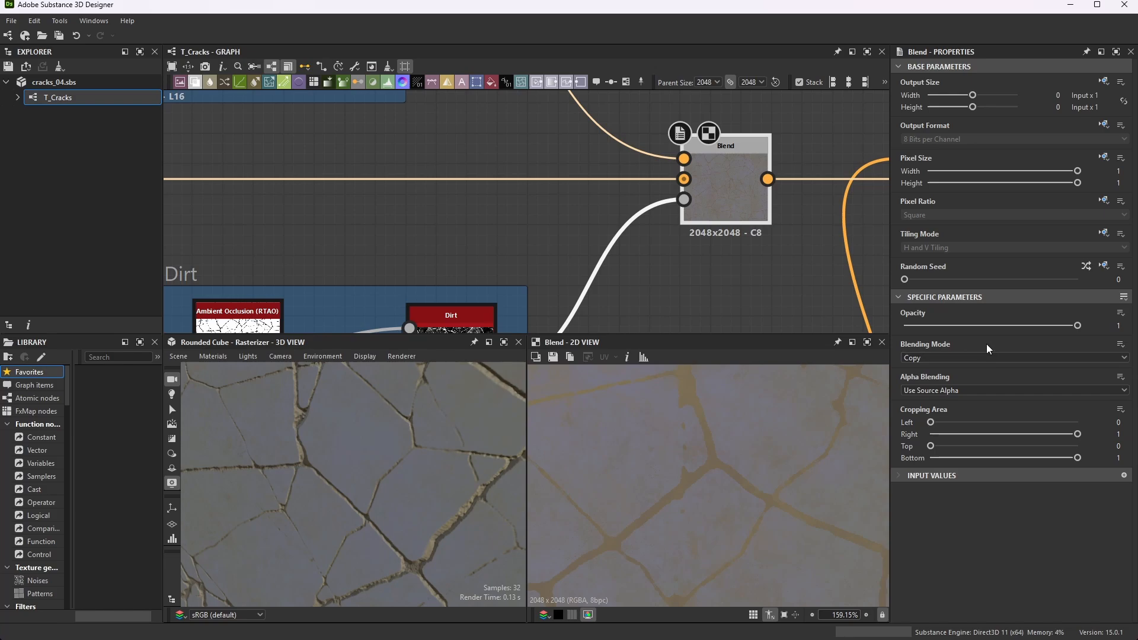
pyautogui.scroll(-3, 691, 201)
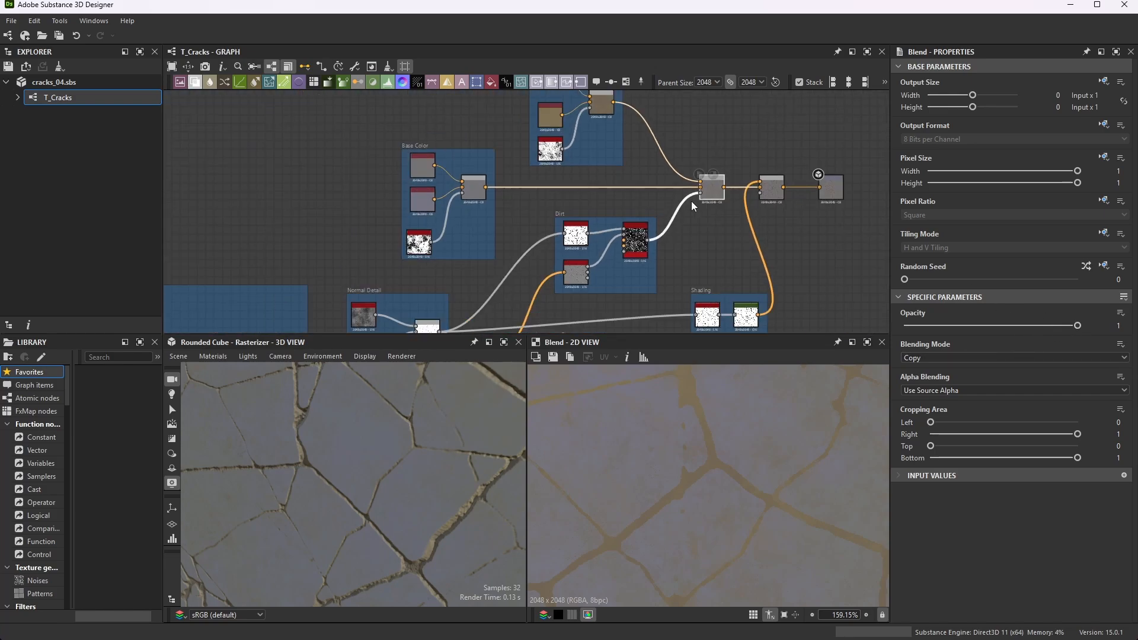
pyautogui.scroll(4, 771, 183)
pyautogui.scroll(2, 480, 201)
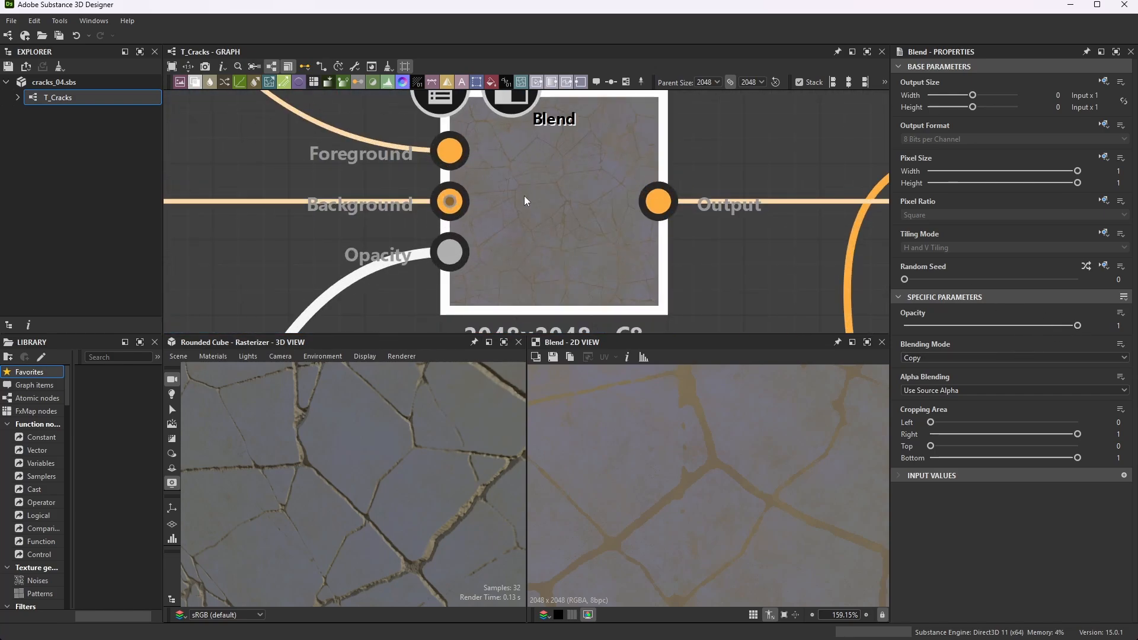
pyautogui.scroll(-5, 523, 195)
pyautogui.scroll(2, 508, 188)
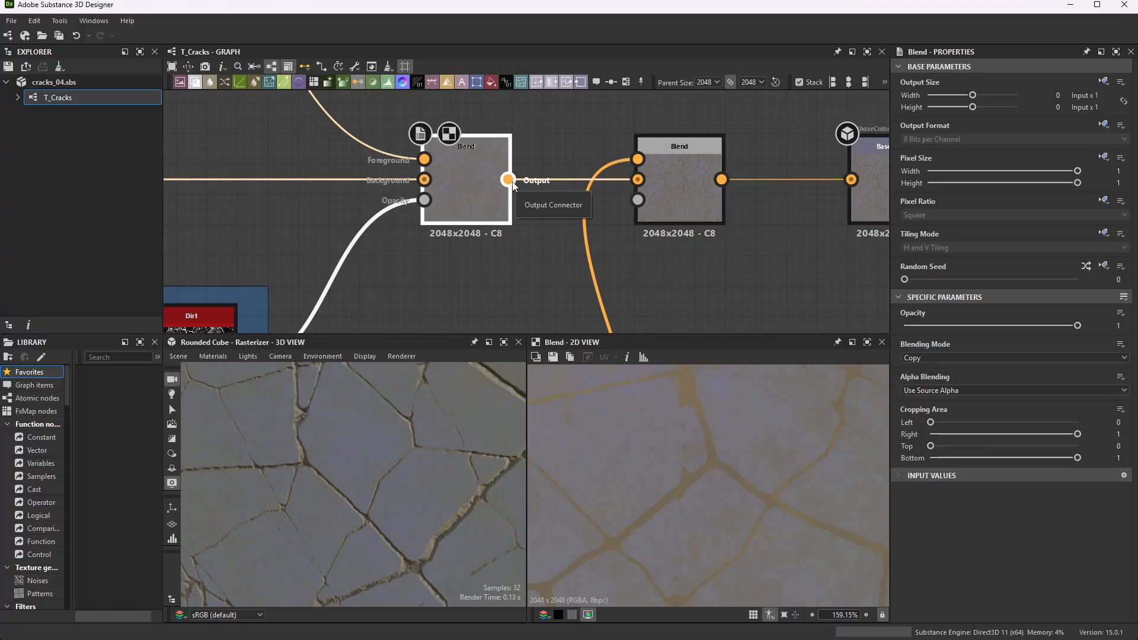
# - Examine how the combined color and the Shading frame's output feed the second Blend before the Base Color output
pyautogui.scroll(-9, 652, 141)
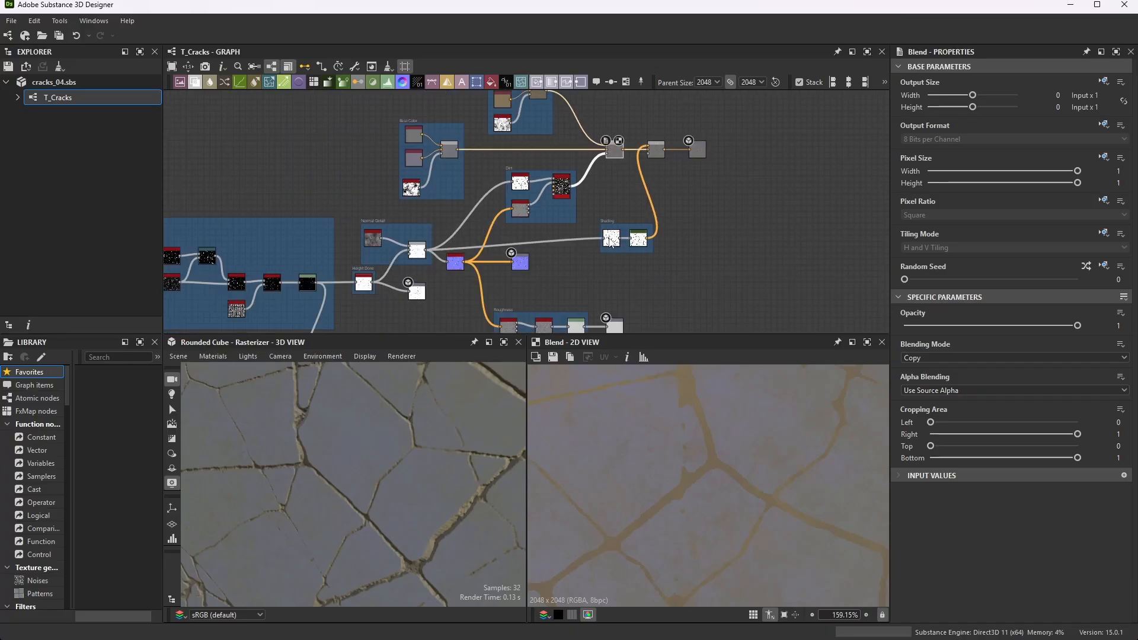
pyautogui.scroll(4, 606, 239)
pyautogui.scroll(-2, 600, 252)
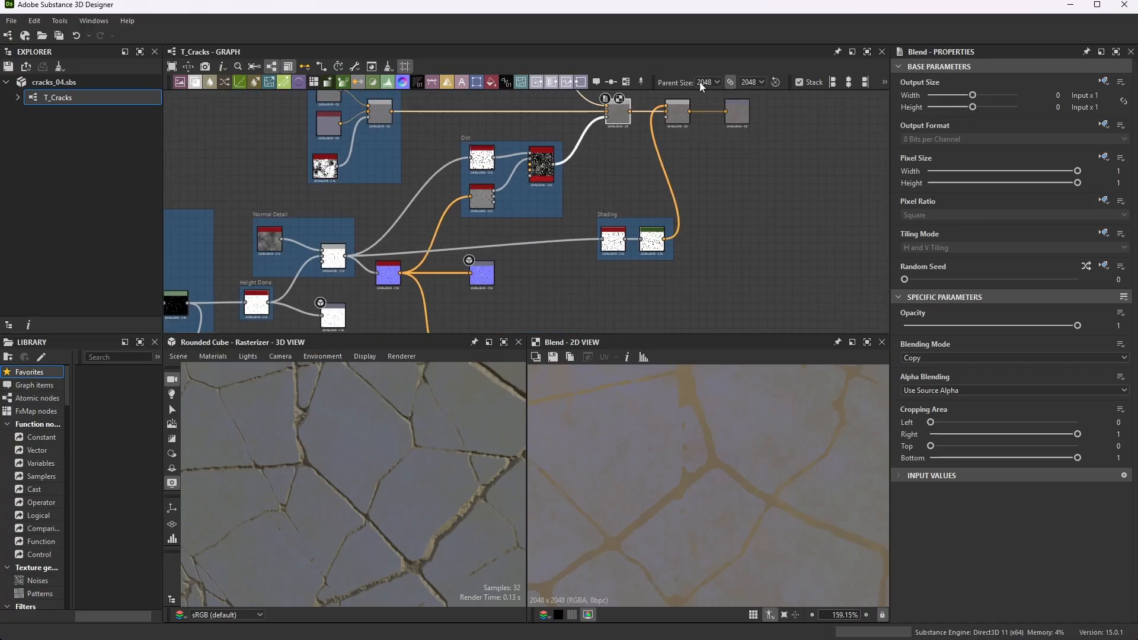
pyautogui.scroll(5, 677, 115)
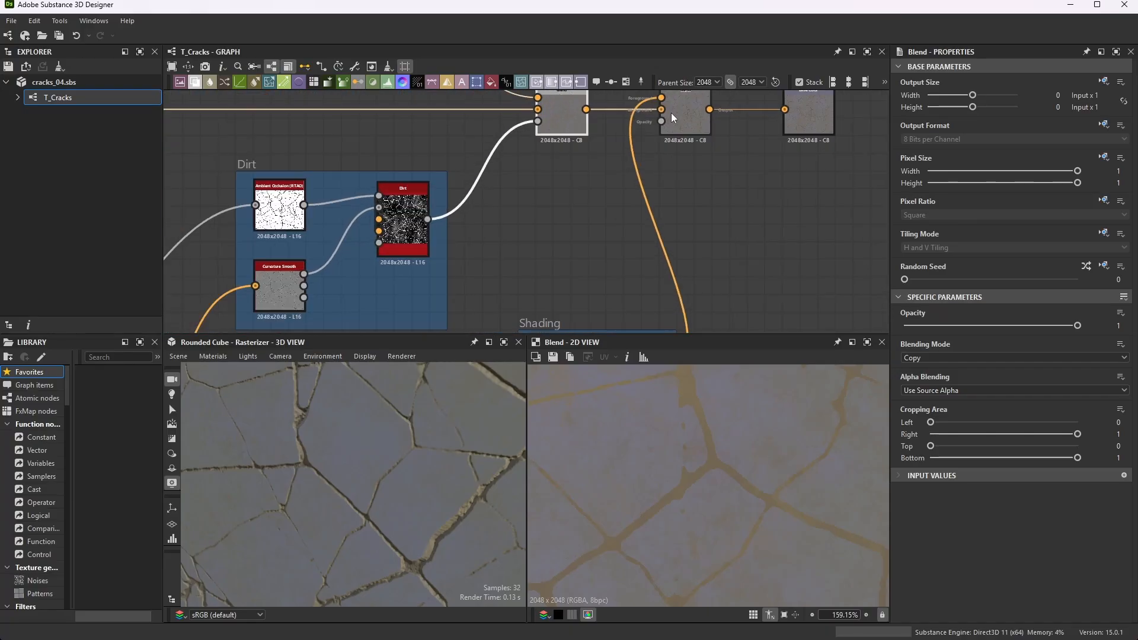
pyautogui.scroll(2, 663, 178)
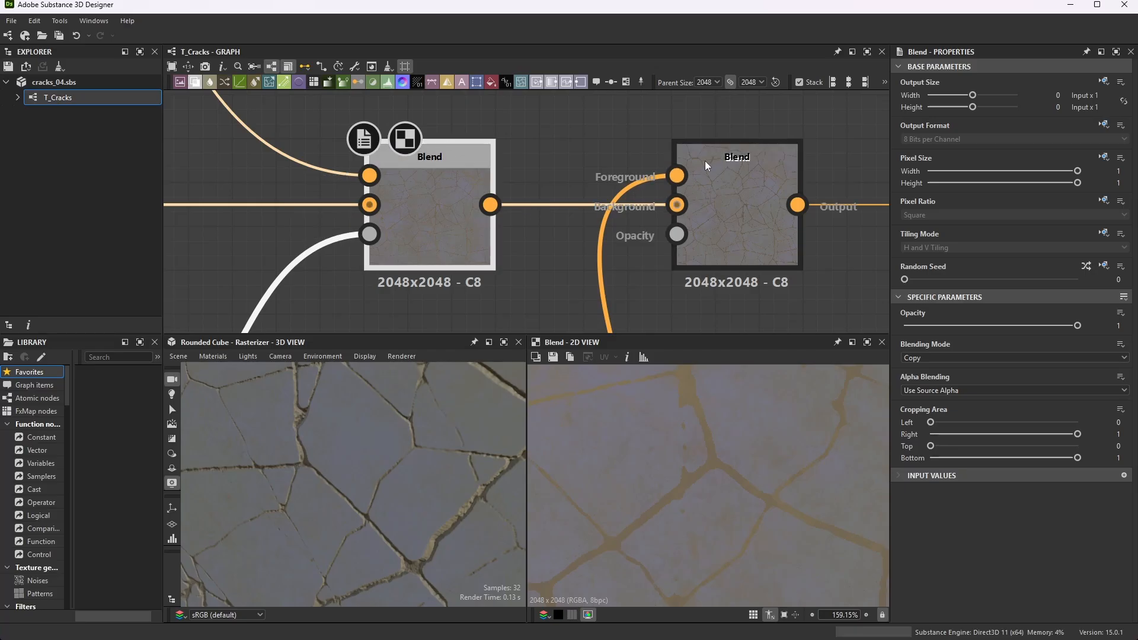
pyautogui.scroll(-10, 718, 157)
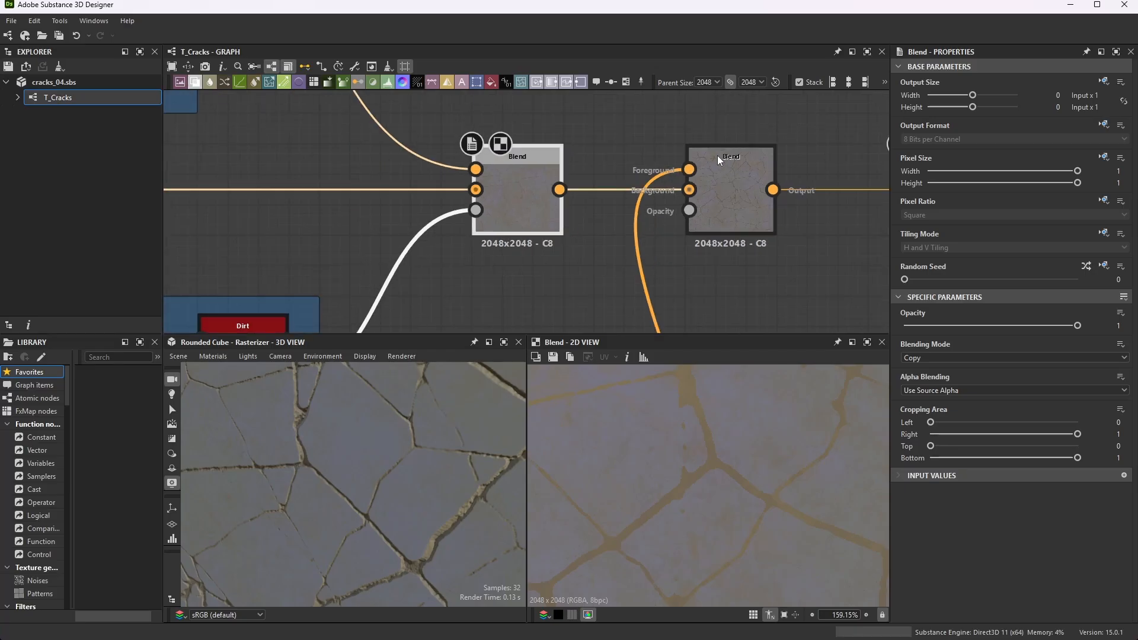
# - Review the Normal Detail Blend's parameters and follow its output to the Ambient Occlusion (HBAO) node in the Shading frame
pyautogui.scroll(10, 504, 243)
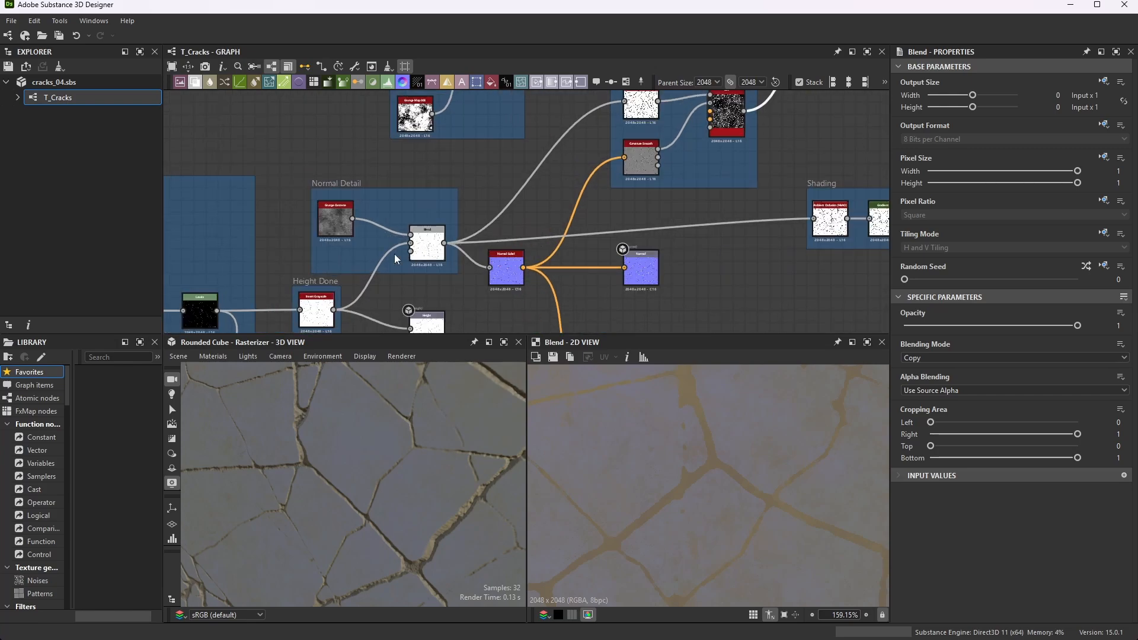
pyautogui.scroll(-2, 471, 219)
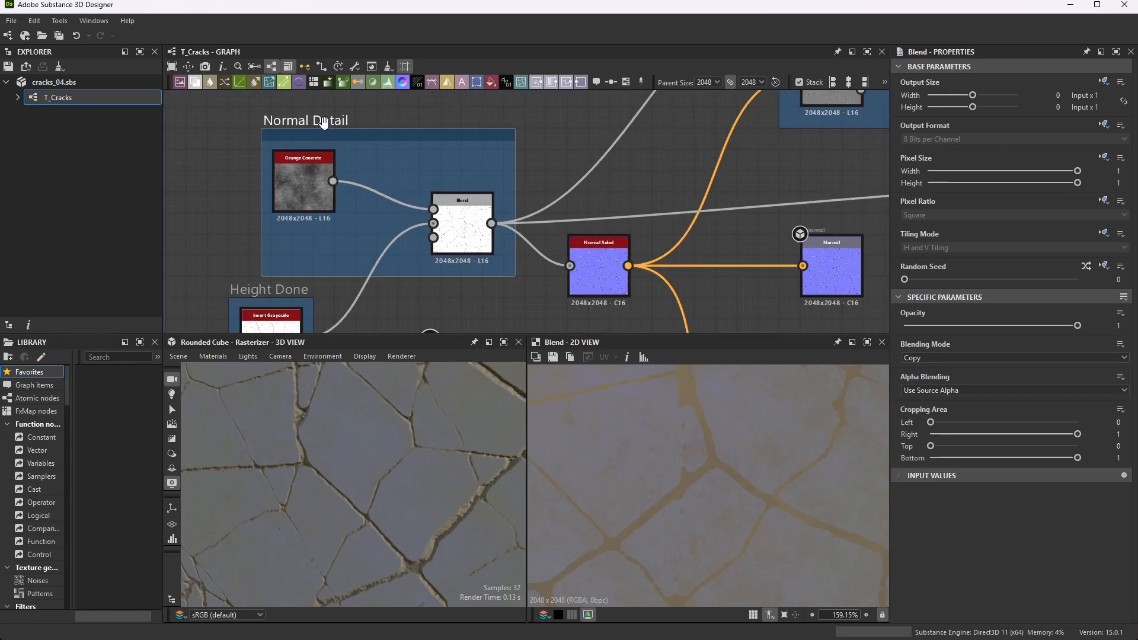
pyautogui.scroll(2, 485, 229)
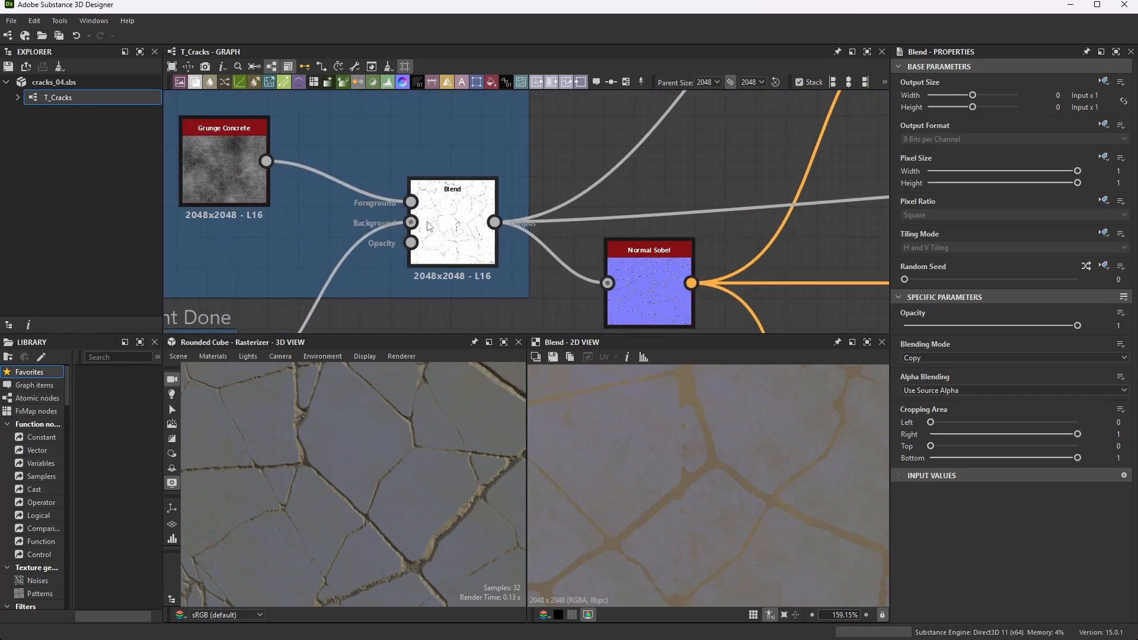
pyautogui.click(460, 227)
pyautogui.scroll(-2, 460, 227)
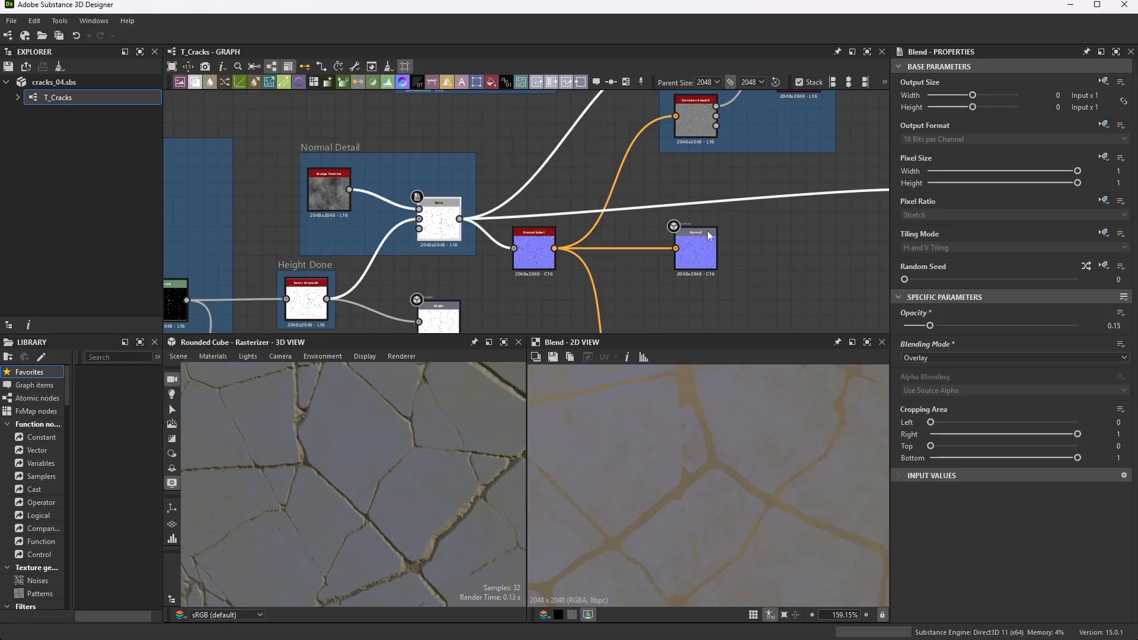
pyautogui.moveTo(708, 232); pyautogui.dragTo(580, 237, button='middle')
pyautogui.scroll(-1, 580, 237)
pyautogui.scroll(7, 837, 201)
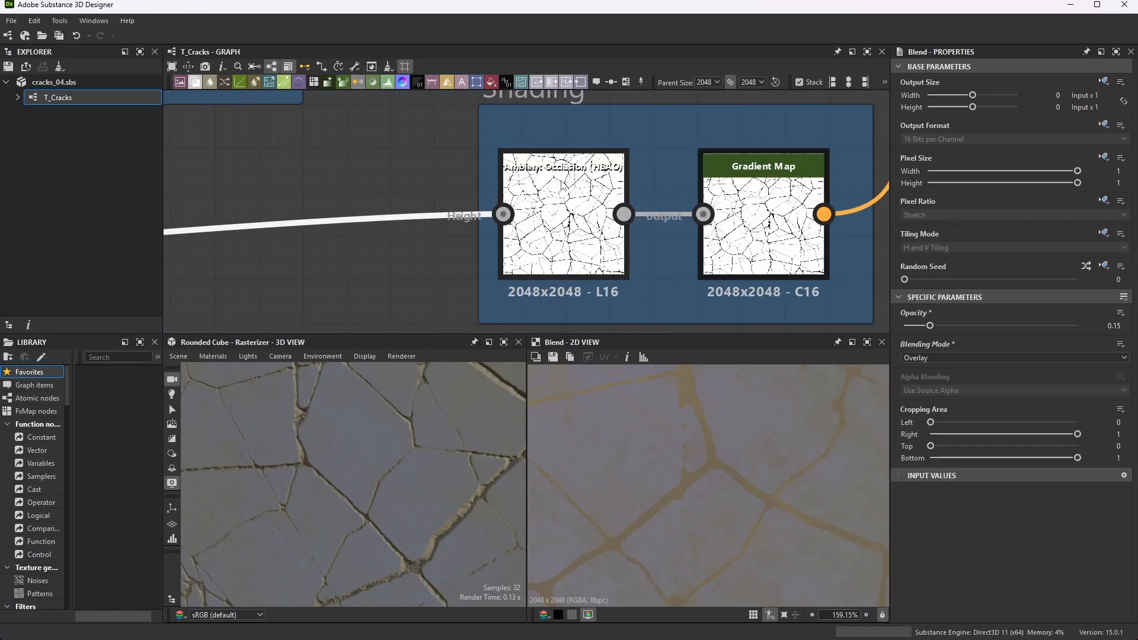
# - Preview the Ambient Occlusion (HBAO) node in the 2D view and inspect its shading along the crack edges
pyautogui.doubleClick(563, 212)
pyautogui.scroll(5, 664, 536)
pyautogui.scroll(-8, 641, 409)
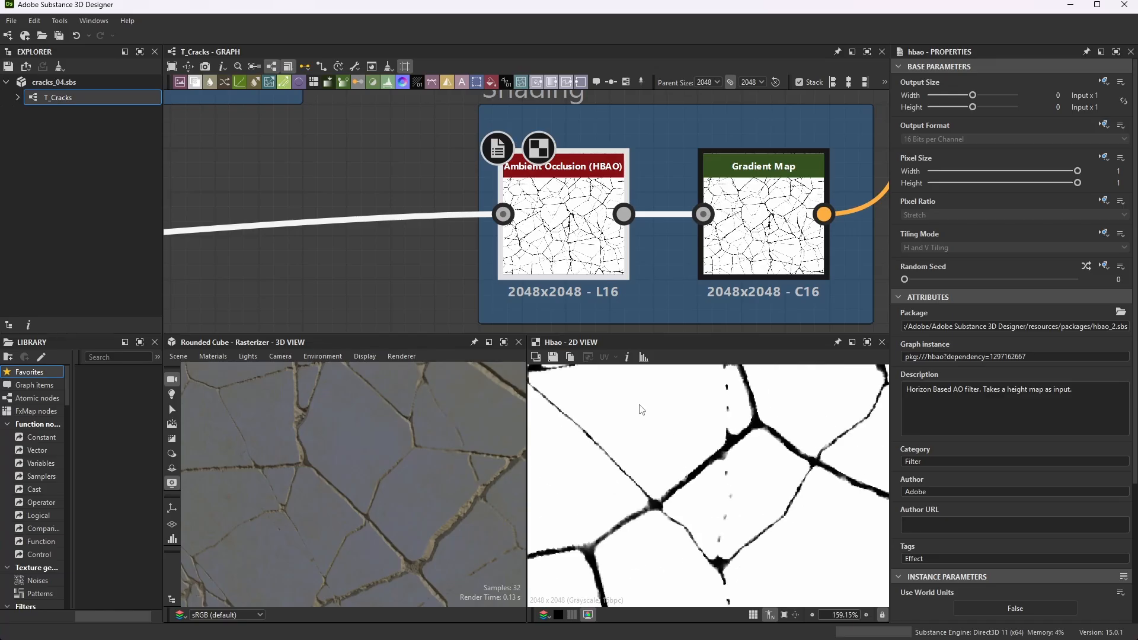
pyautogui.scroll(10, 829, 486)
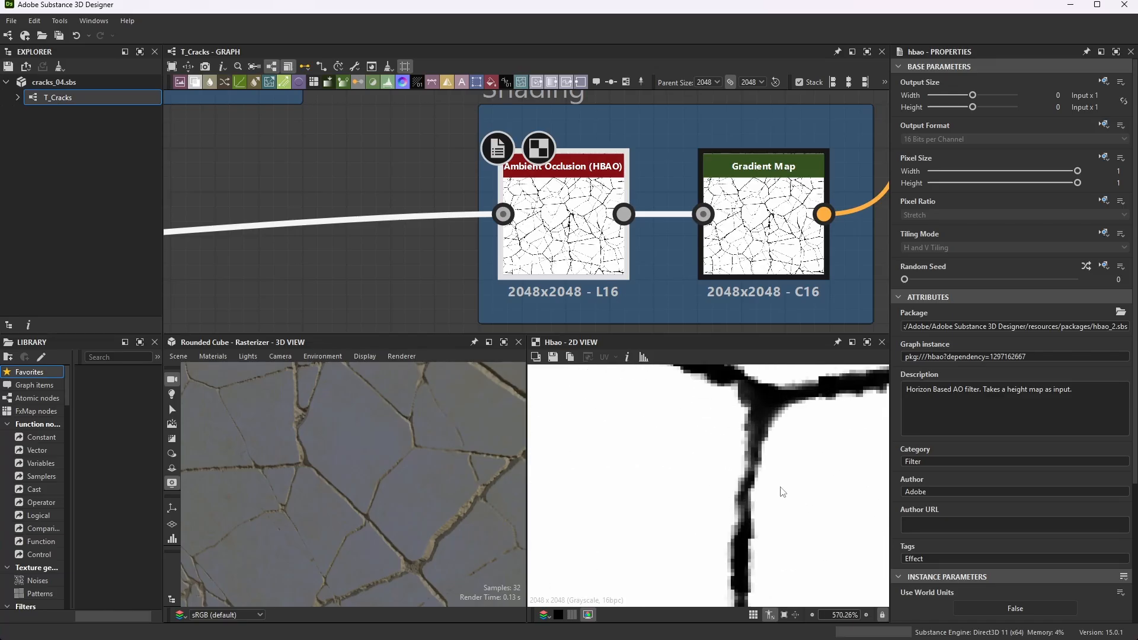
pyautogui.moveTo(824, 390); pyautogui.dragTo(796, 403, button='middle')
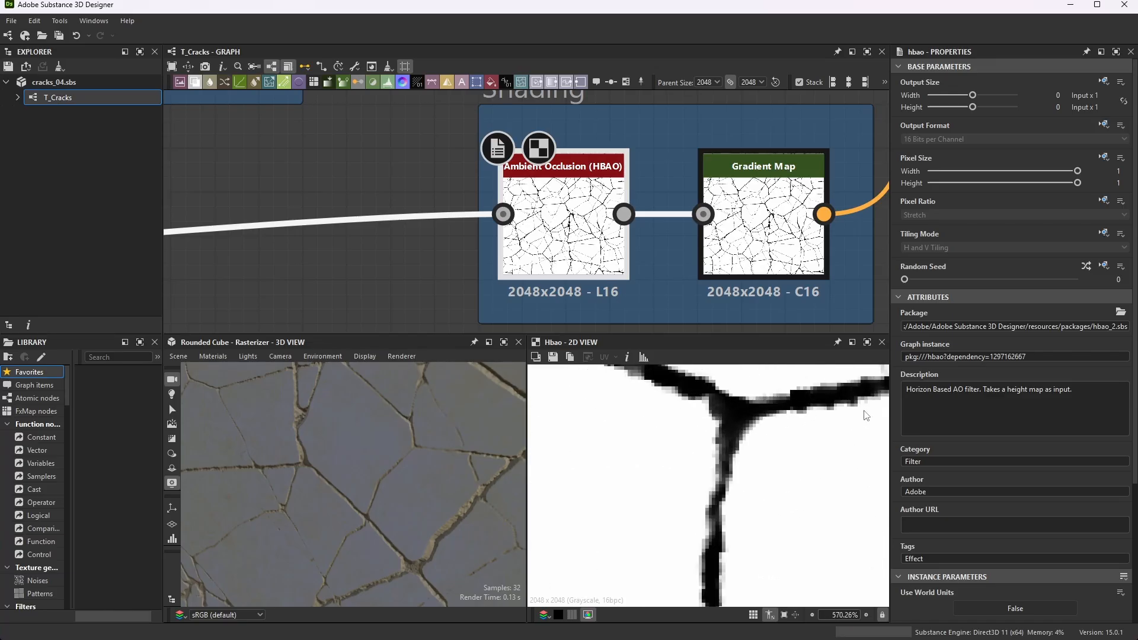
pyautogui.scroll(-10, 721, 423)
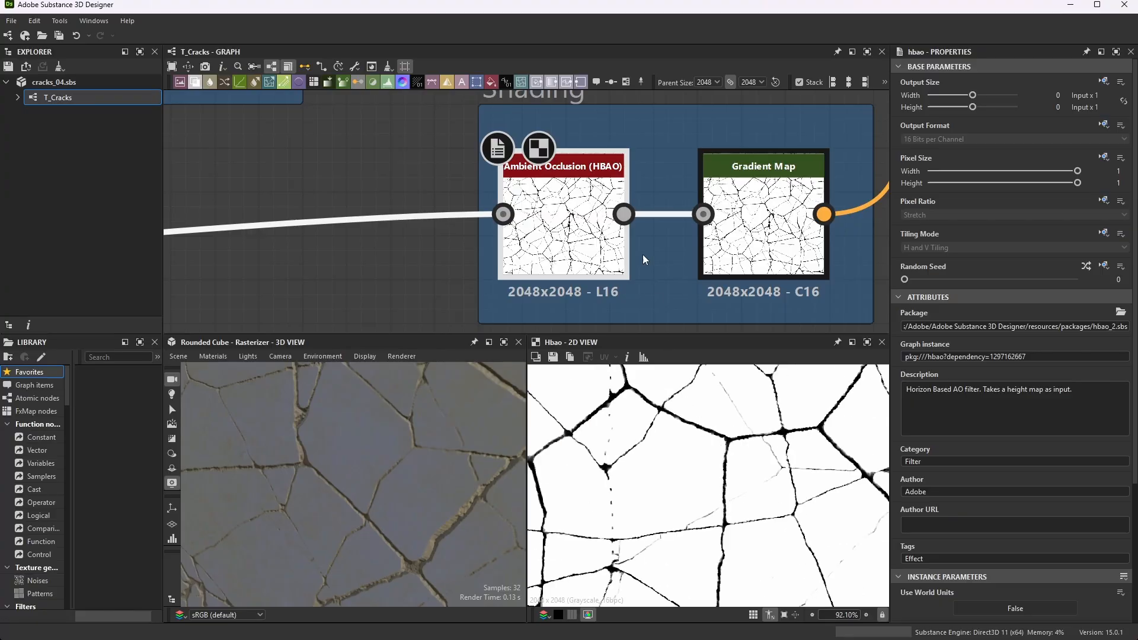
# - Preview the Shading frame's Gradient Map, check its color mode, and follow its output to the last Blend's foreground input
pyautogui.click(747, 191)
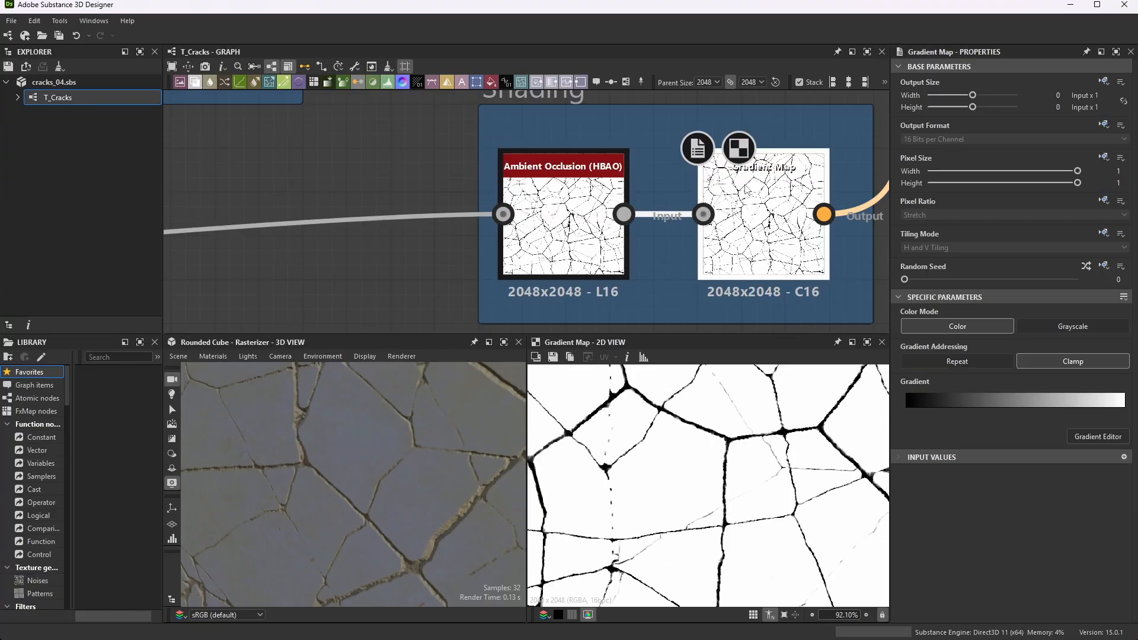
pyautogui.scroll(-3, 652, 225)
pyautogui.scroll(1, 617, 237)
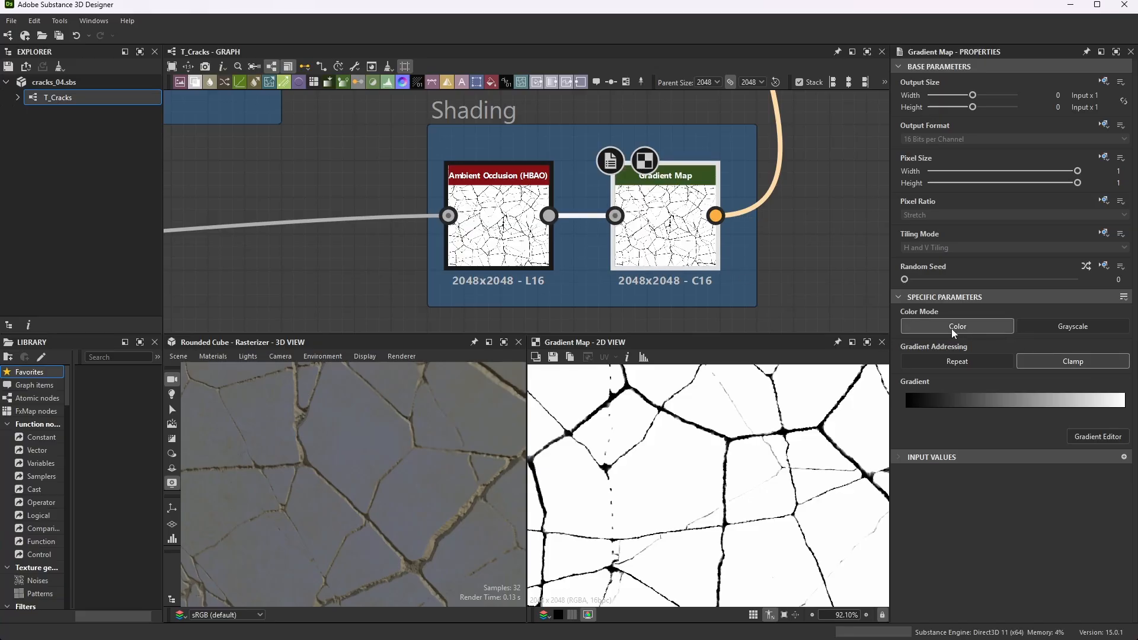
pyautogui.scroll(-5, 676, 233)
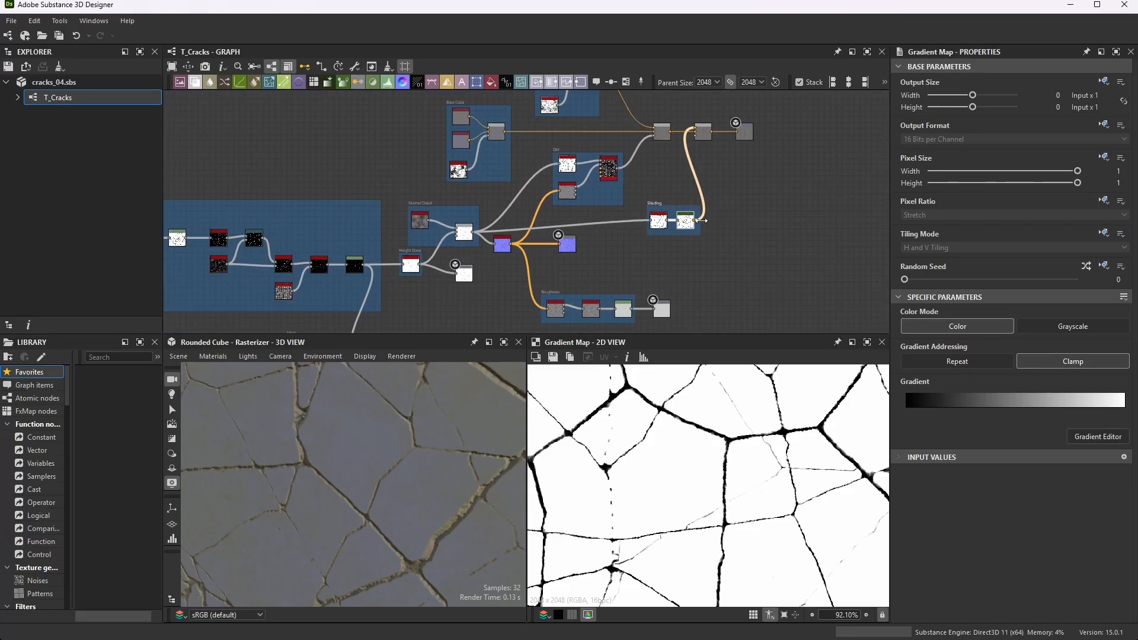
pyautogui.scroll(2, 675, 234)
pyautogui.scroll(-5, 739, 213)
pyautogui.scroll(8, 750, 157)
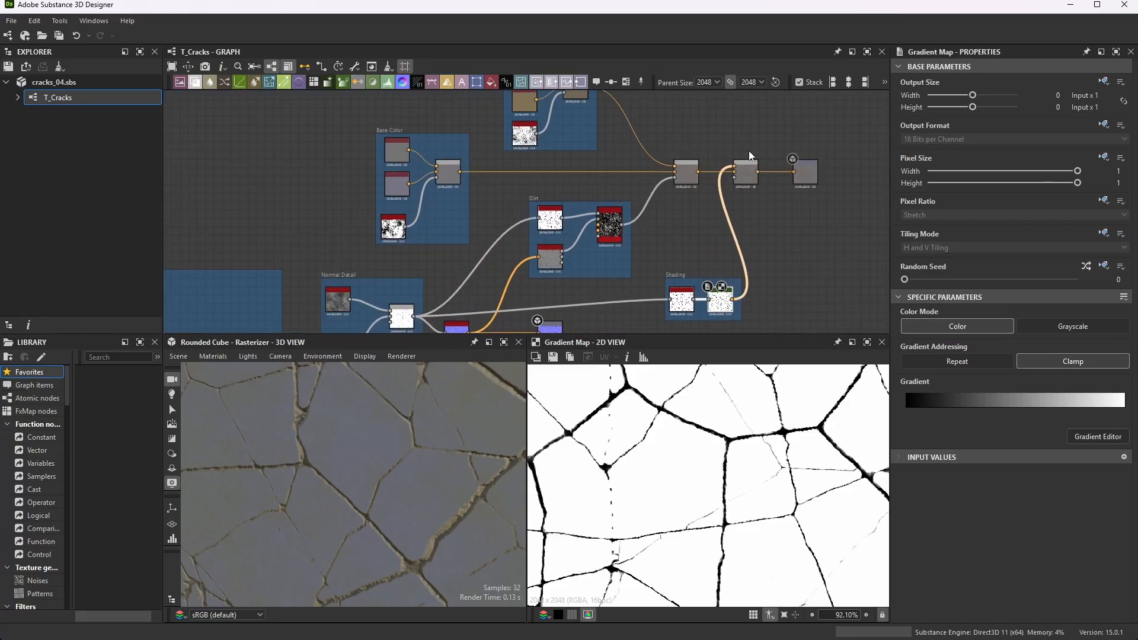
pyautogui.scroll(3, 741, 195)
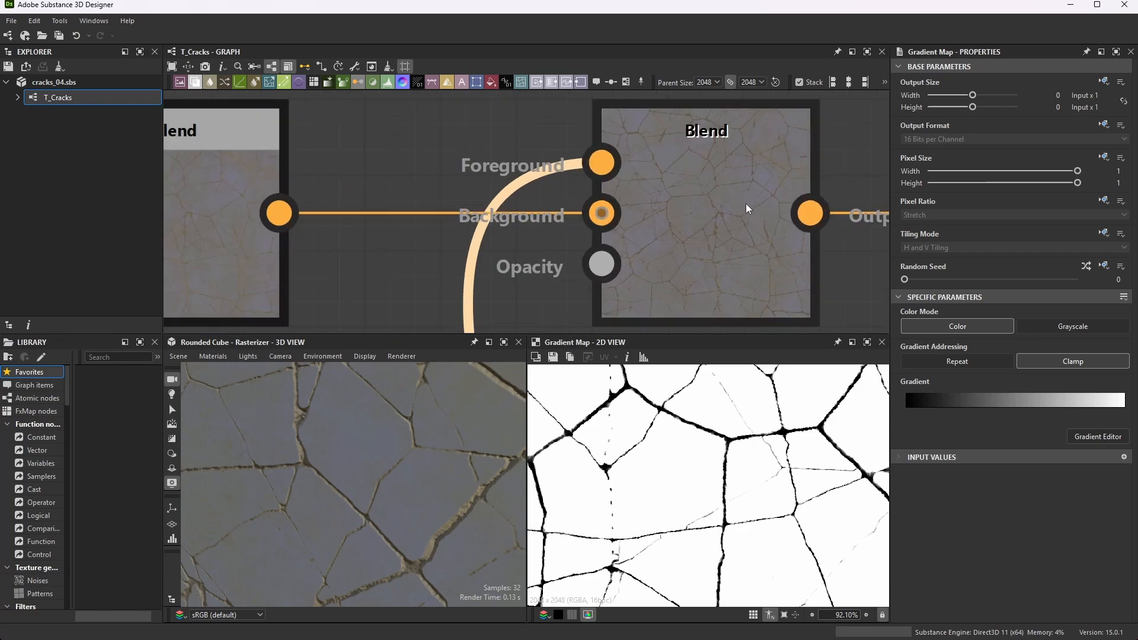
# - Preview the last Blend before Base Color, review its opacity and blending mode, and inspect the crack shading up close
pyautogui.click(709, 184)
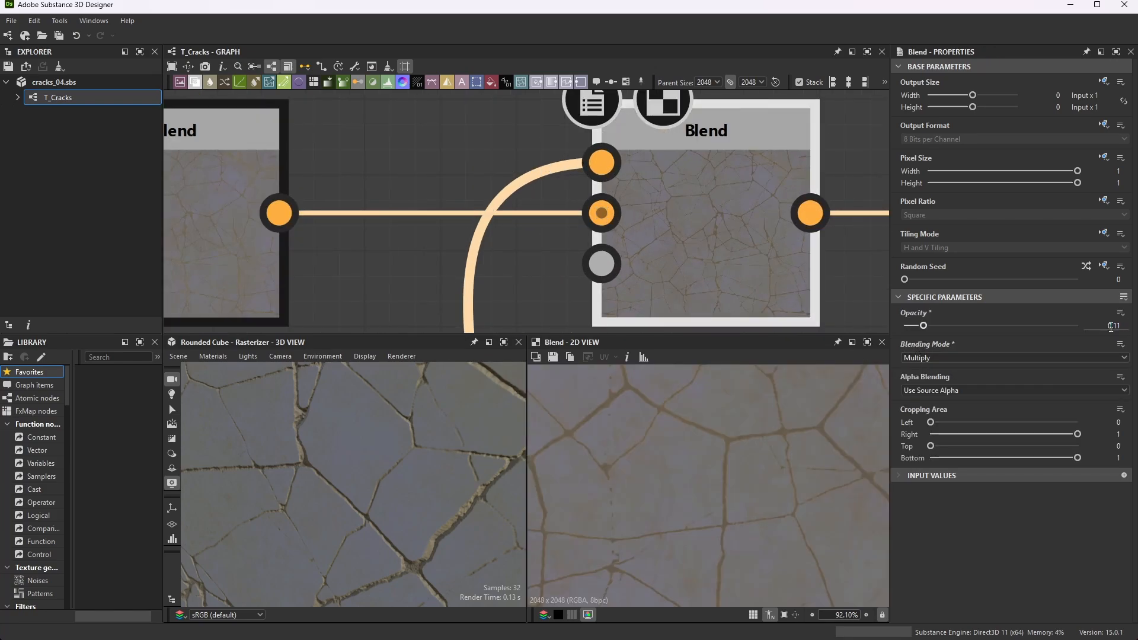
pyautogui.scroll(10, 753, 428)
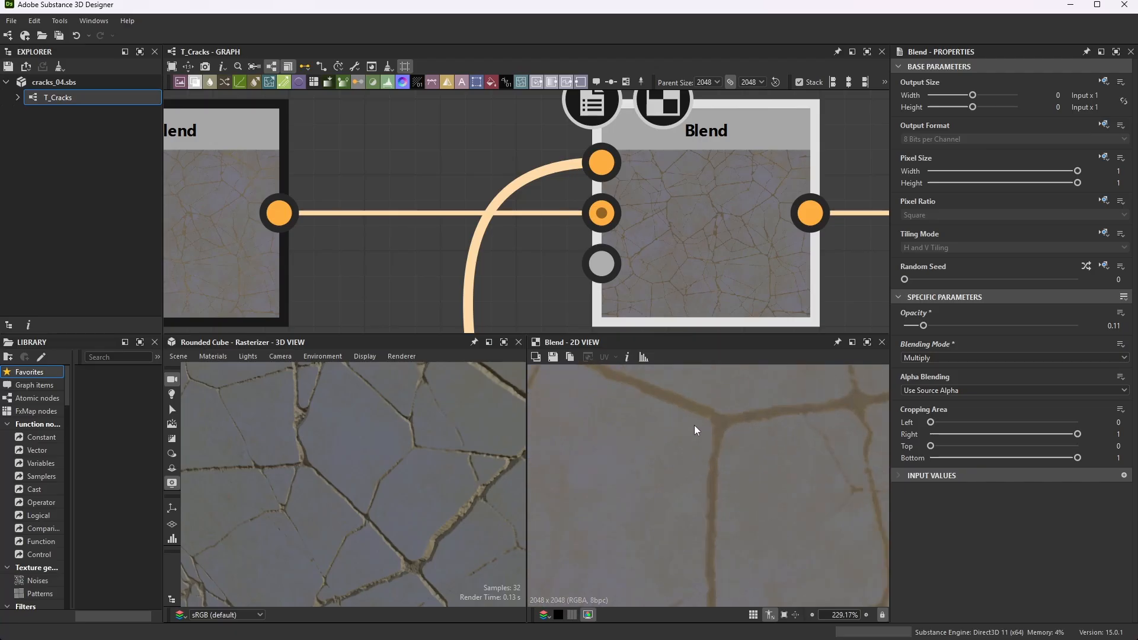
pyautogui.scroll(1, 762, 443)
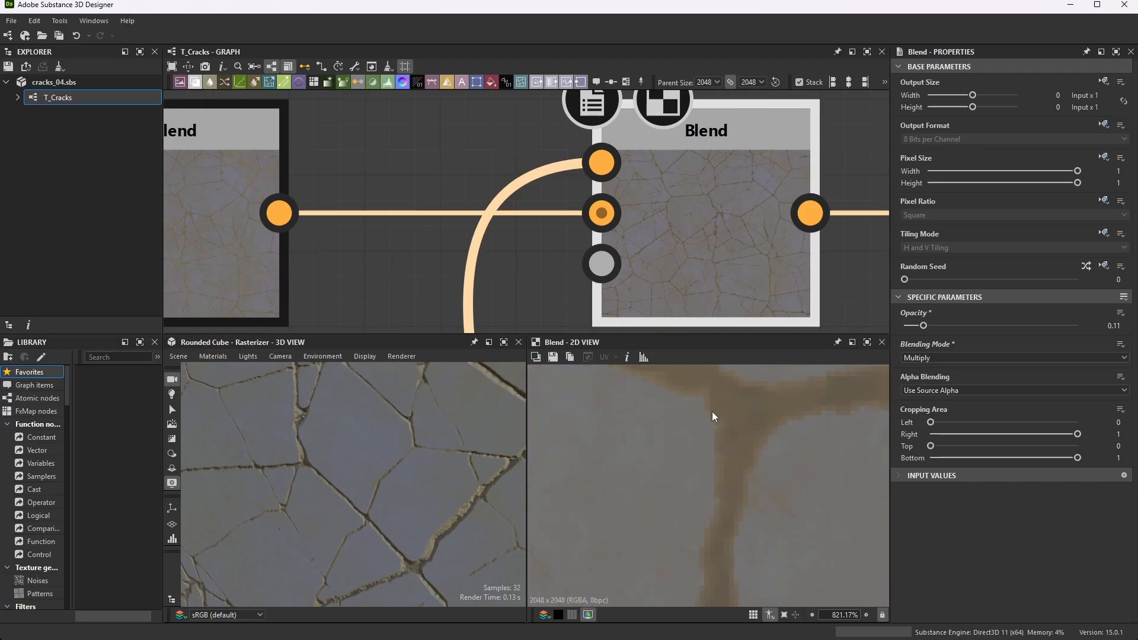
pyautogui.scroll(-3, 746, 450)
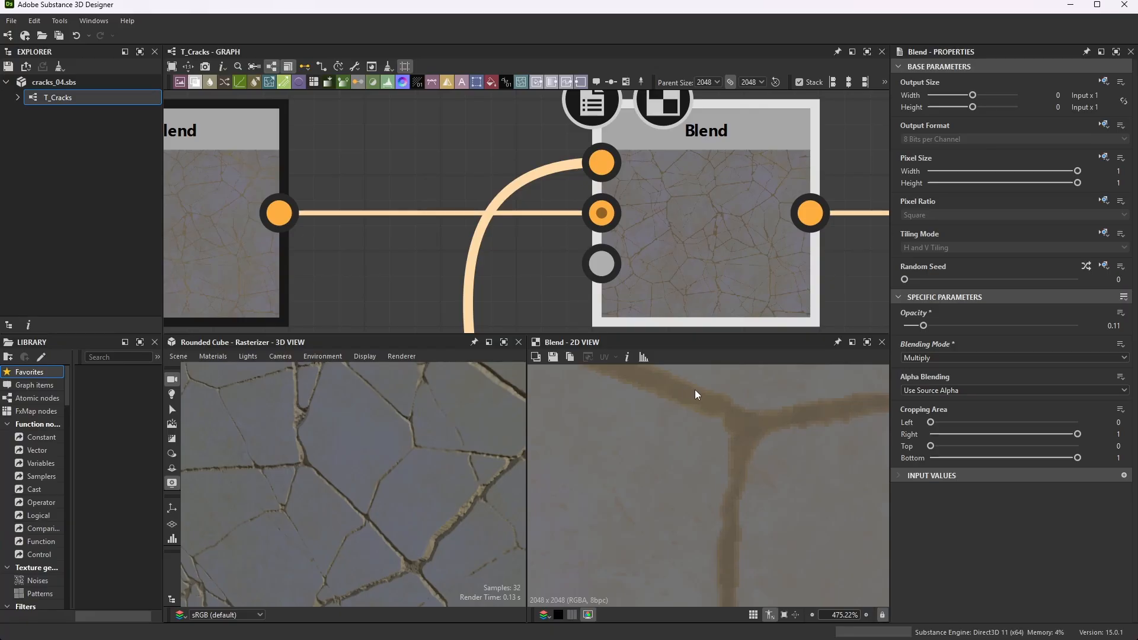
pyautogui.scroll(-5, 744, 389)
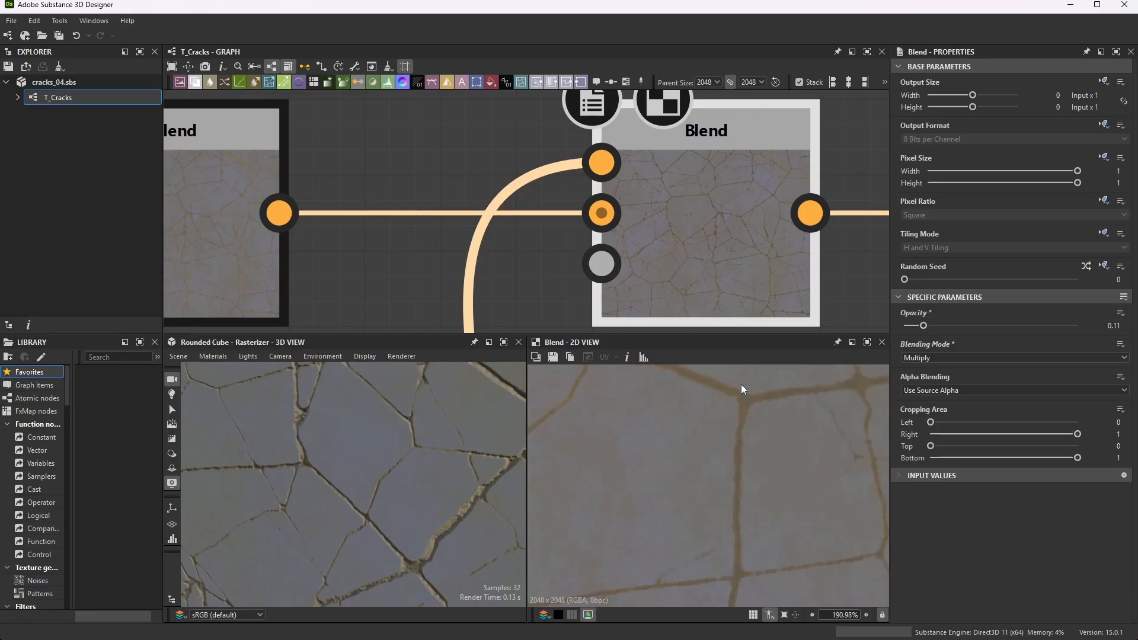
pyautogui.scroll(2, 626, 484)
pyautogui.moveTo(716, 492); pyautogui.dragTo(602, 452, button='middle')
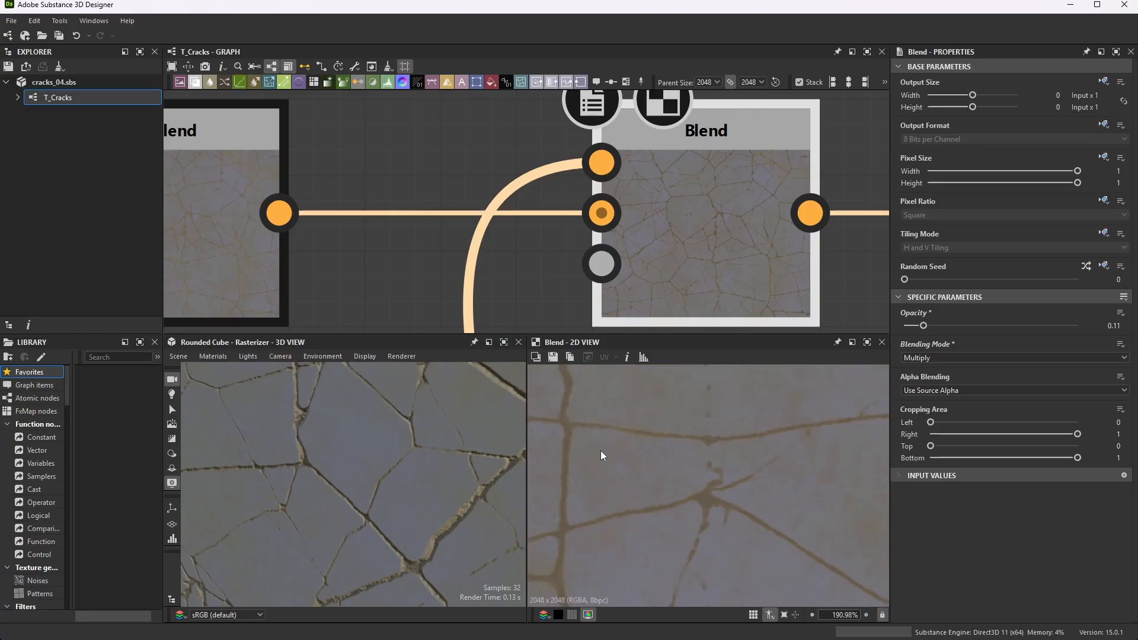
pyautogui.scroll(-14, 745, 439)
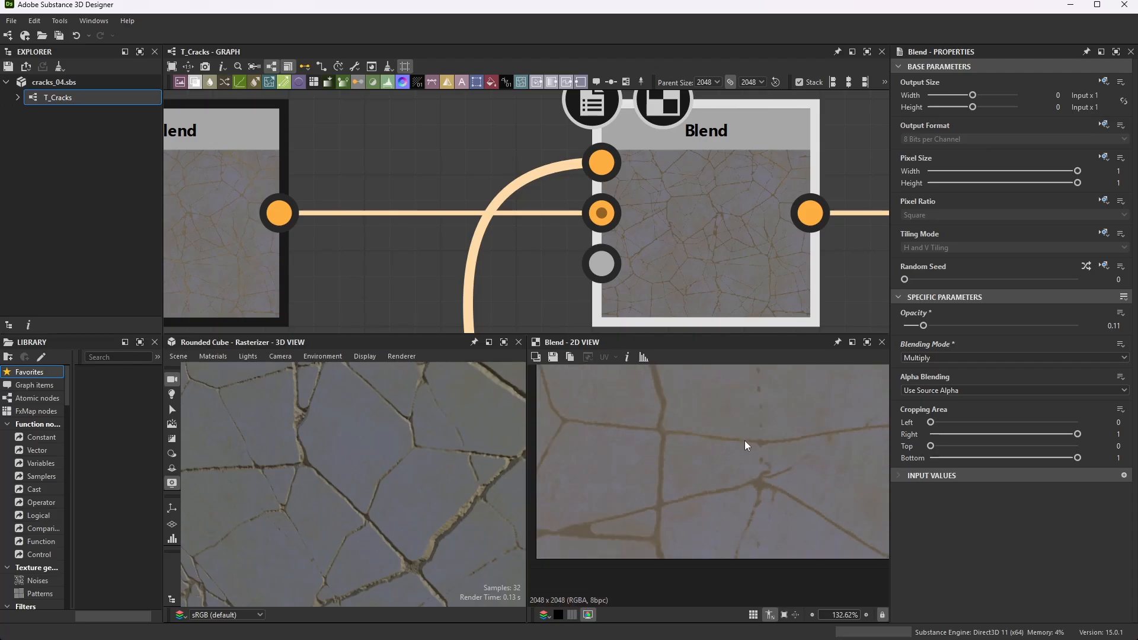
pyautogui.scroll(4, 712, 440)
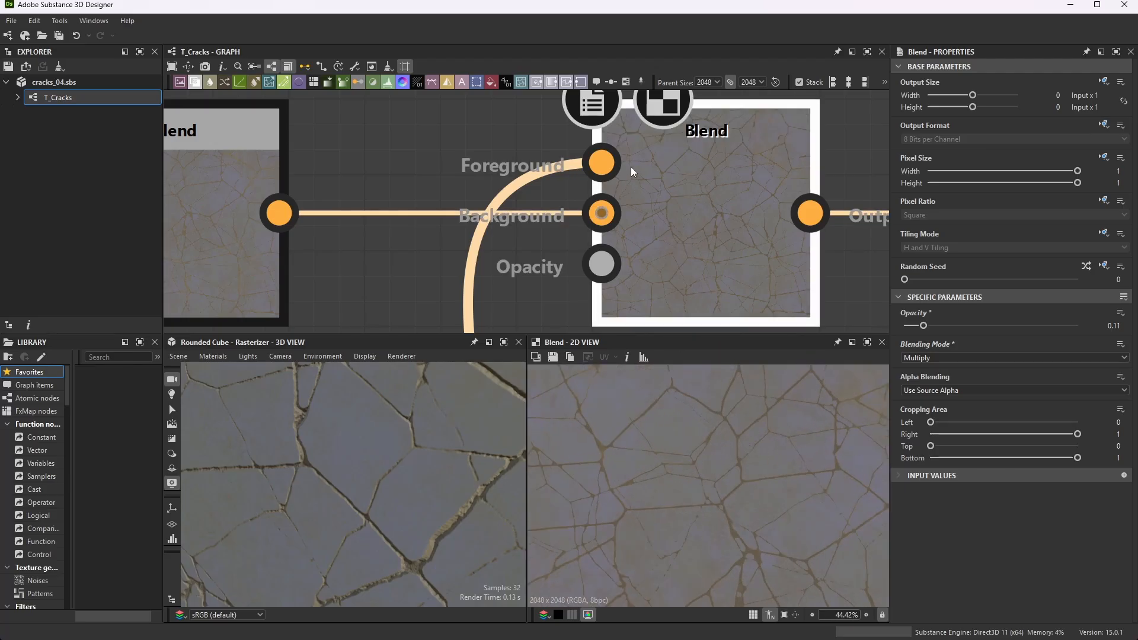
# - Follow the last Blend to the Base Color output node, preview it, and examine its identifier
pyautogui.scroll(-6, 682, 196)
pyautogui.scroll(-2, 711, 200)
pyautogui.scroll(5, 719, 201)
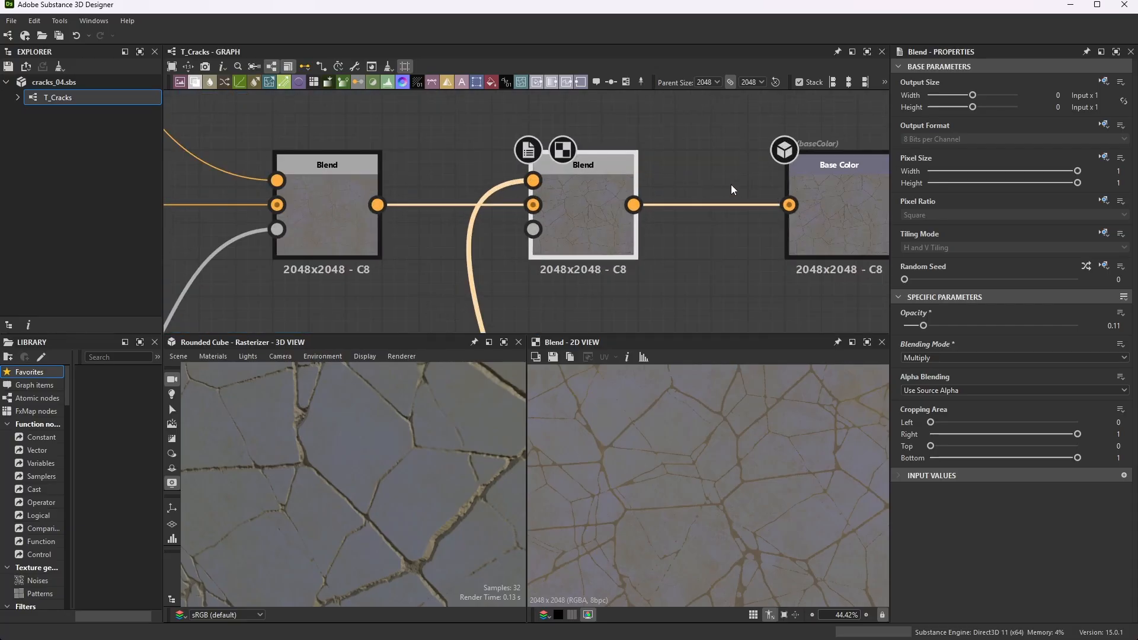
pyautogui.scroll(-2, 541, 170)
pyautogui.scroll(2, 710, 197)
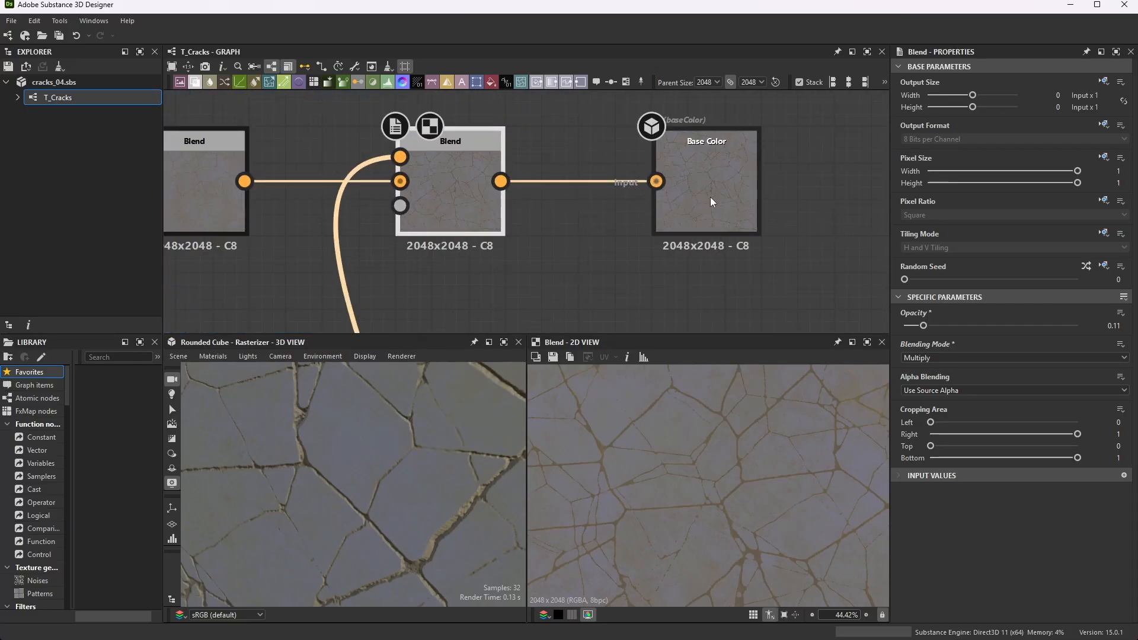
pyautogui.click(720, 177)
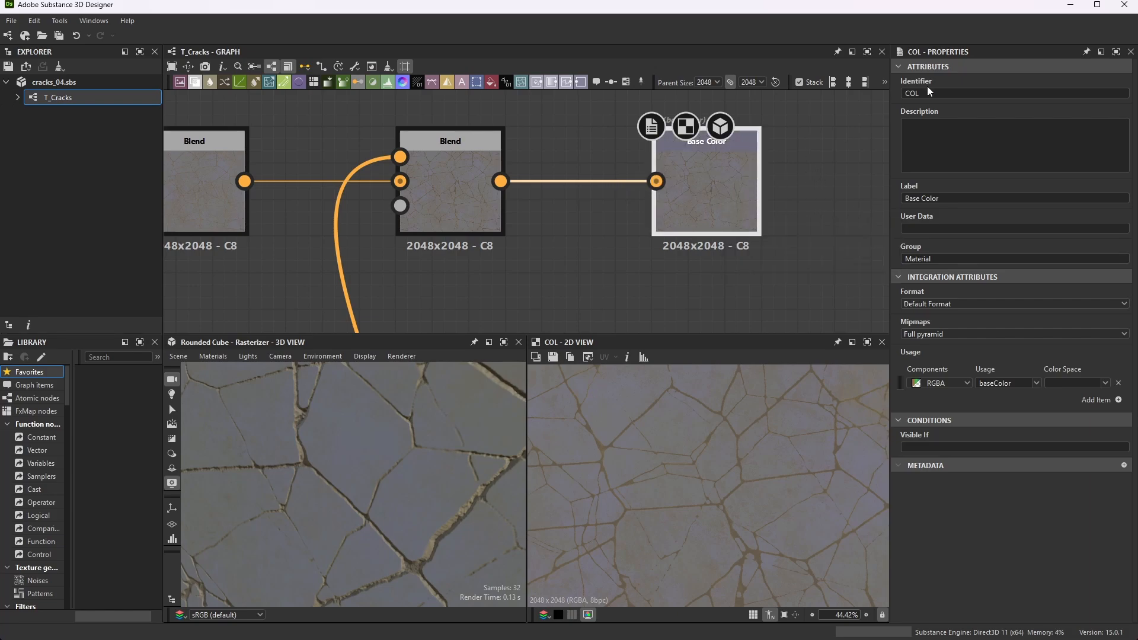
pyautogui.click(900, 93)
pyautogui.doubleClick(900, 93)
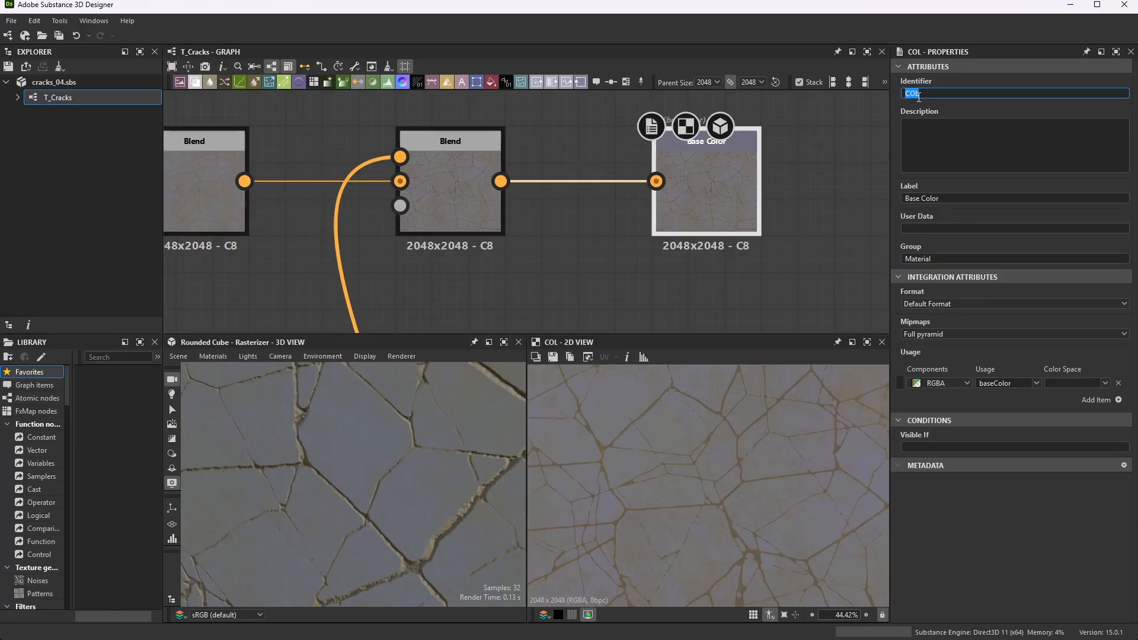
# - Review how the Height Done, Normal Detail, Dirt and Shading frames connect to the height, normal and base color outputs
pyautogui.scroll(-6, 710, 160)
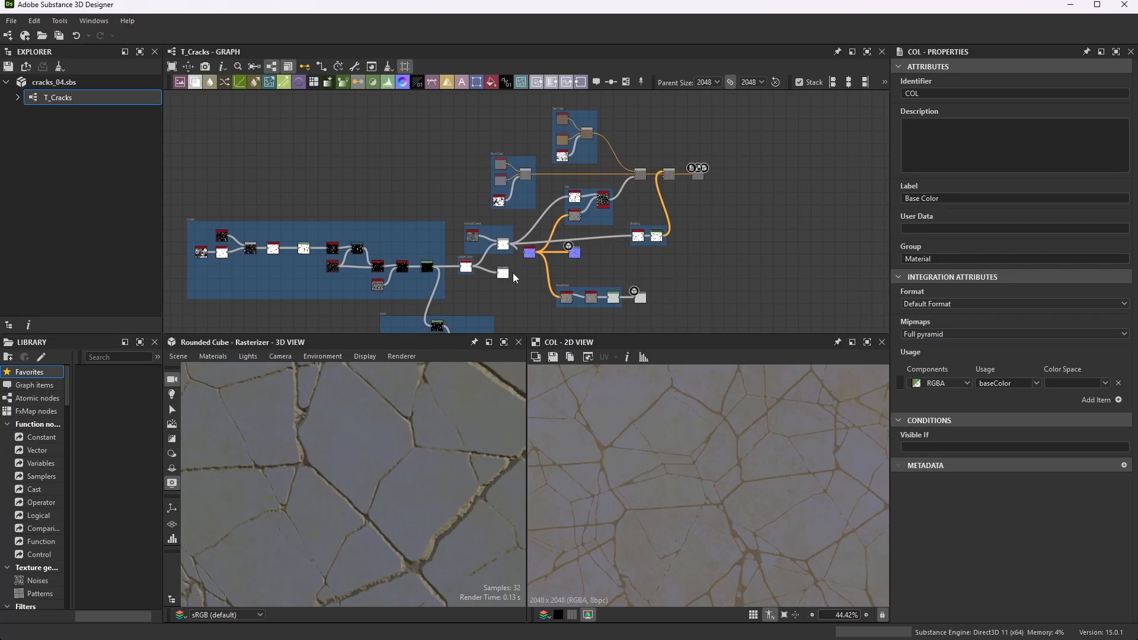
pyautogui.scroll(5, 491, 269)
pyautogui.scroll(2, 488, 280)
pyautogui.scroll(-5, 522, 243)
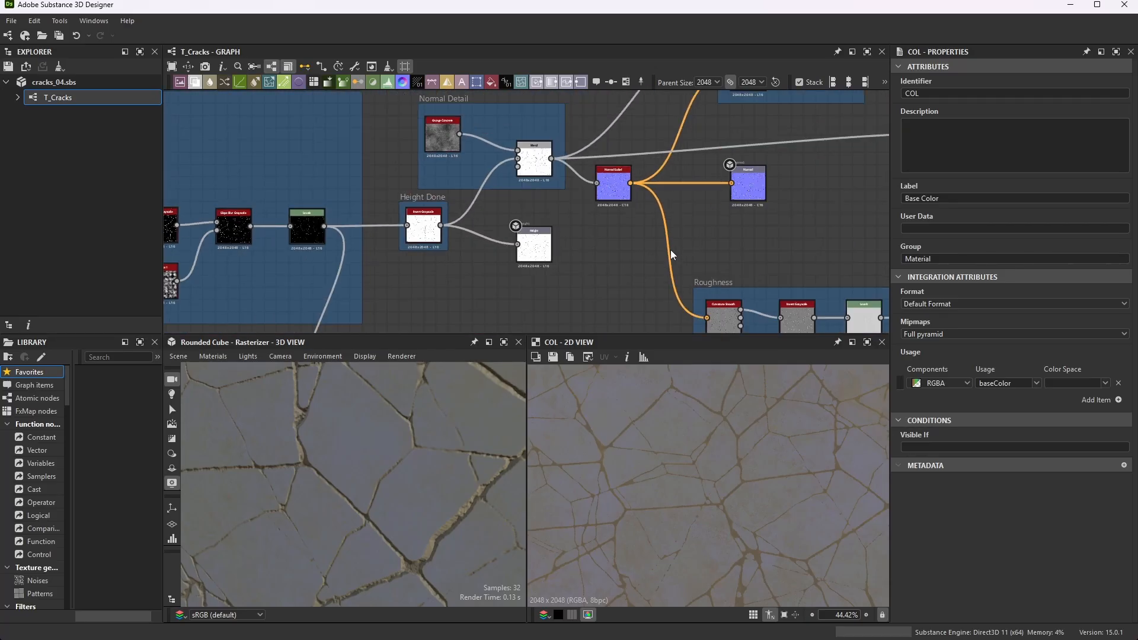
pyautogui.scroll(-6, 672, 252)
pyautogui.scroll(3, 770, 177)
pyautogui.scroll(2, 850, 129)
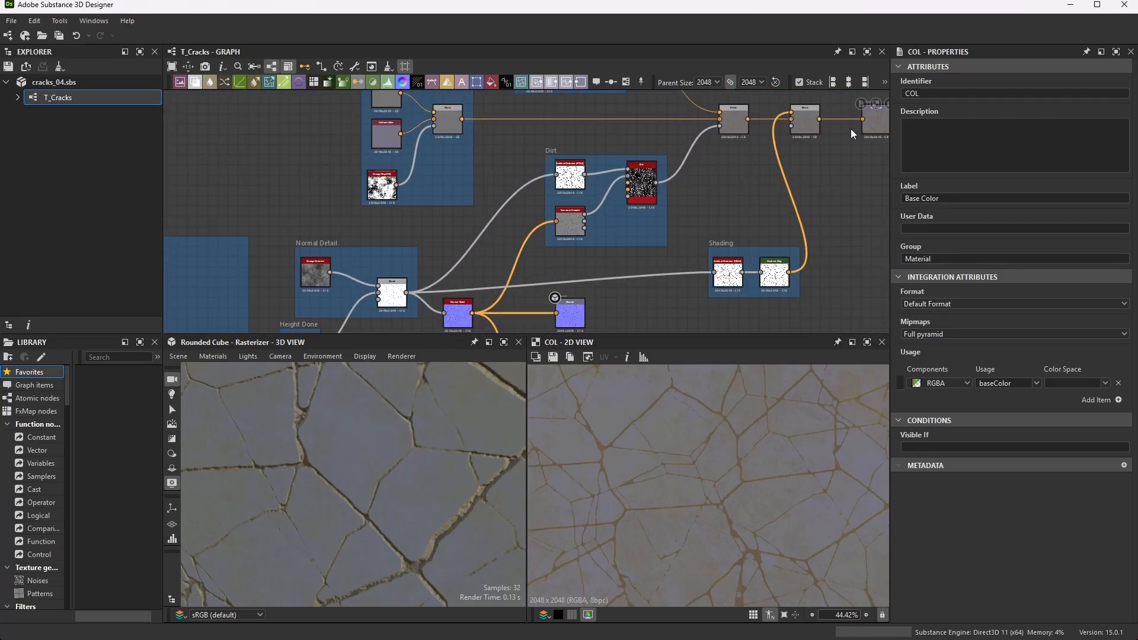
pyautogui.scroll(-5, 787, 120)
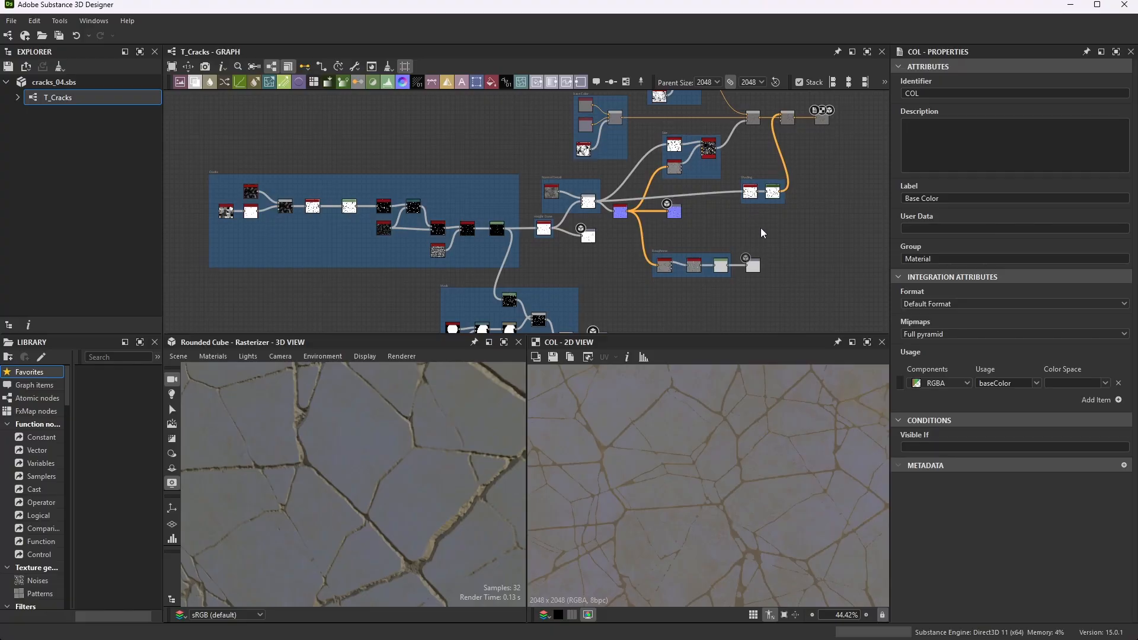
# - Examine the Normal Sobel node's connections and its intensity and normal format parameters
pyautogui.scroll(1, 786, 264)
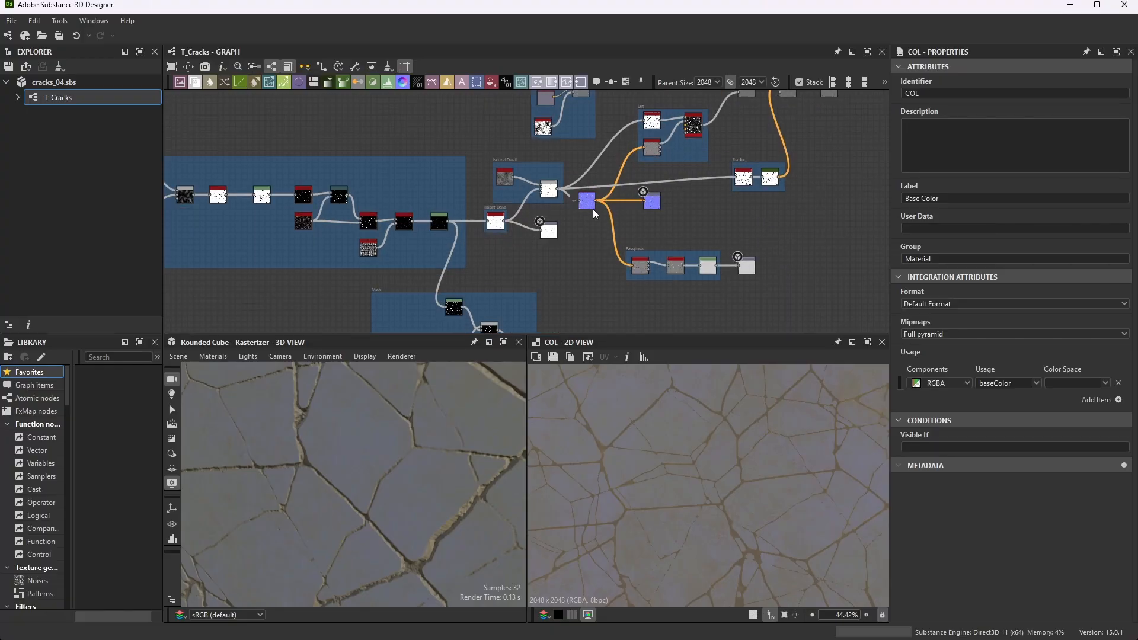
pyautogui.scroll(8, 594, 206)
pyautogui.scroll(1, 598, 208)
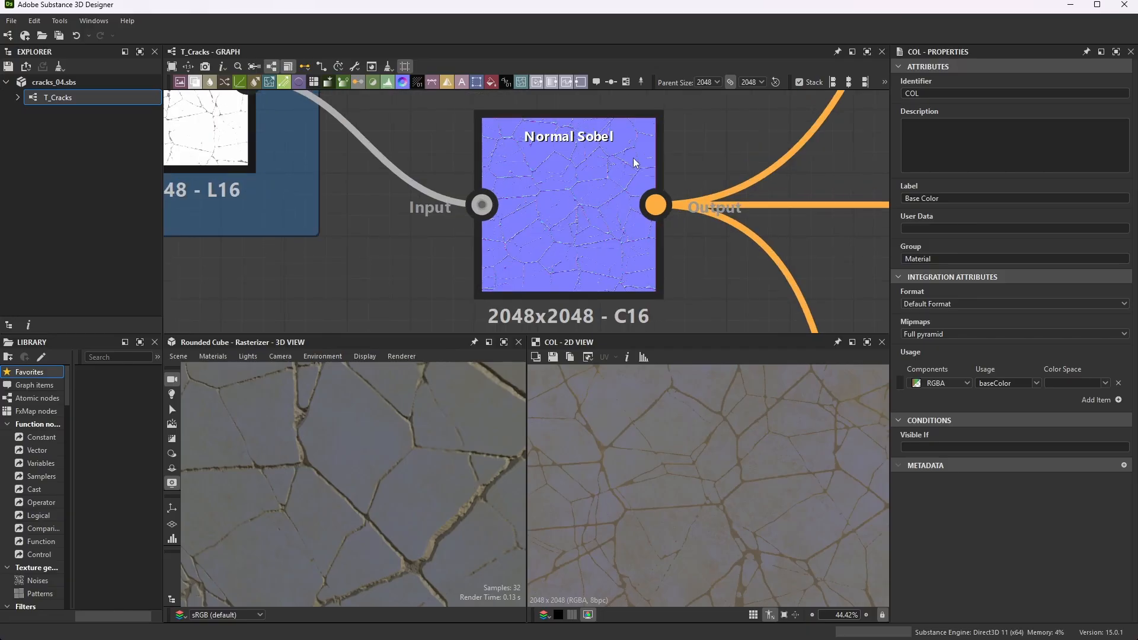
pyautogui.click(546, 226)
pyautogui.scroll(-1, 933, 410)
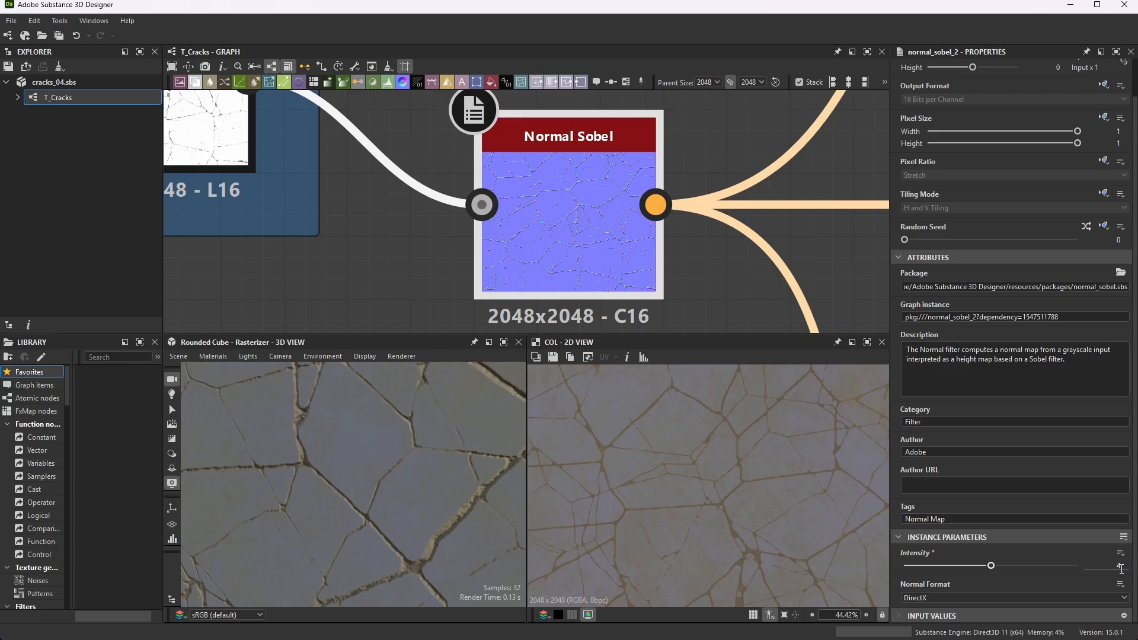
pyautogui.scroll(-4, 673, 251)
pyautogui.scroll(-3, 713, 207)
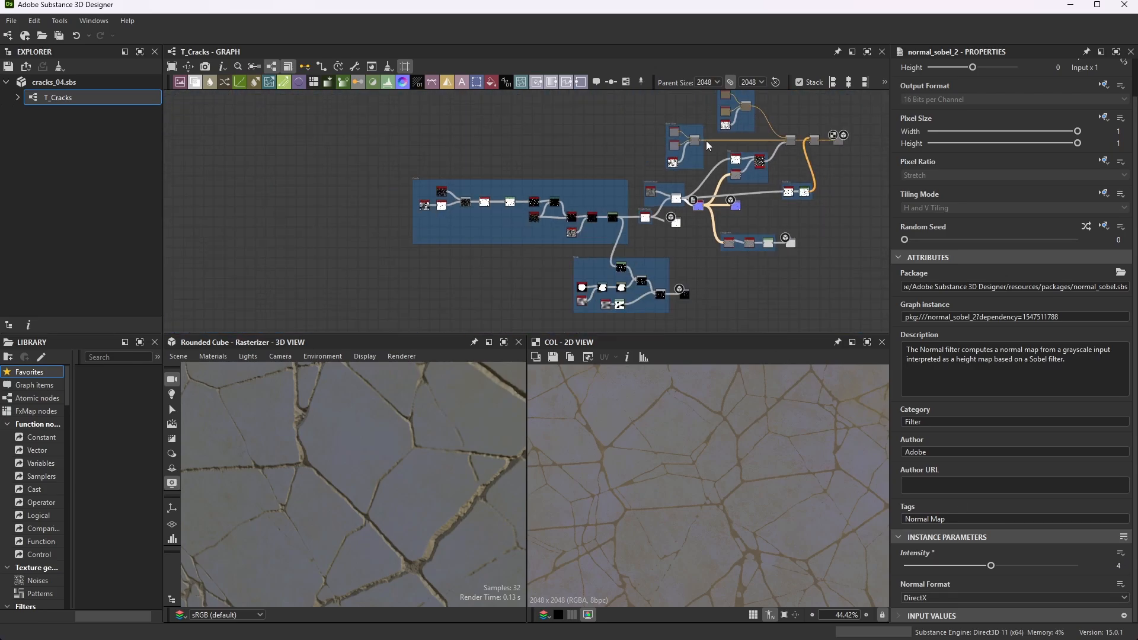
# - Preview the Base Color frame's Grunge Map 008 and the grunge map in the color frame above it
pyautogui.scroll(13, 687, 149)
pyautogui.click(547, 244)
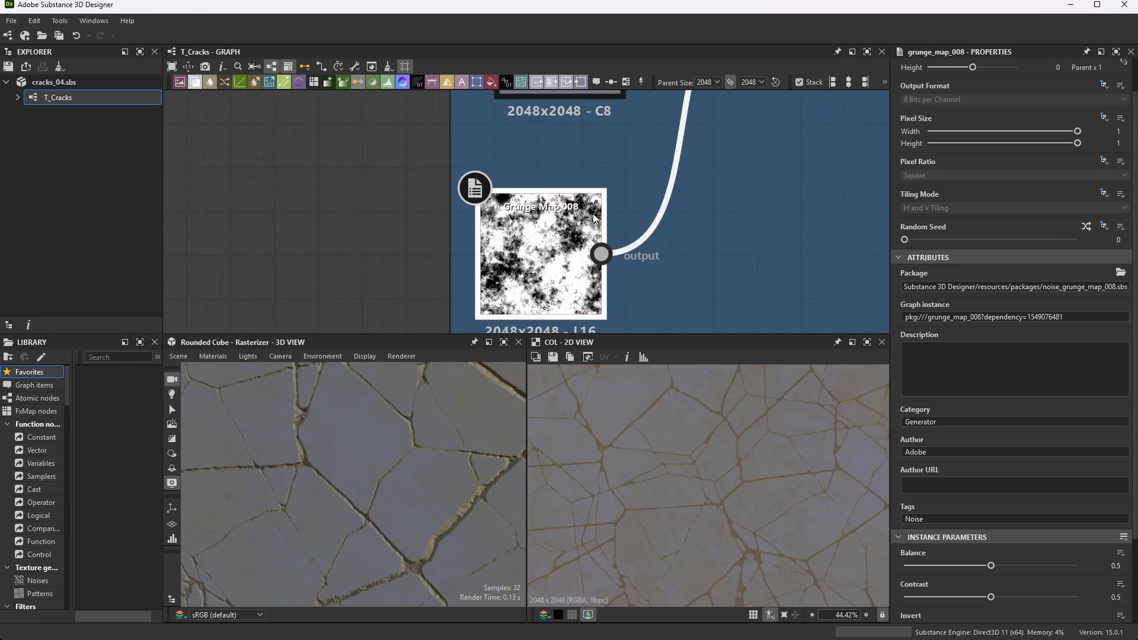
pyautogui.doubleClick(557, 249)
pyautogui.scroll(-1, 537, 234)
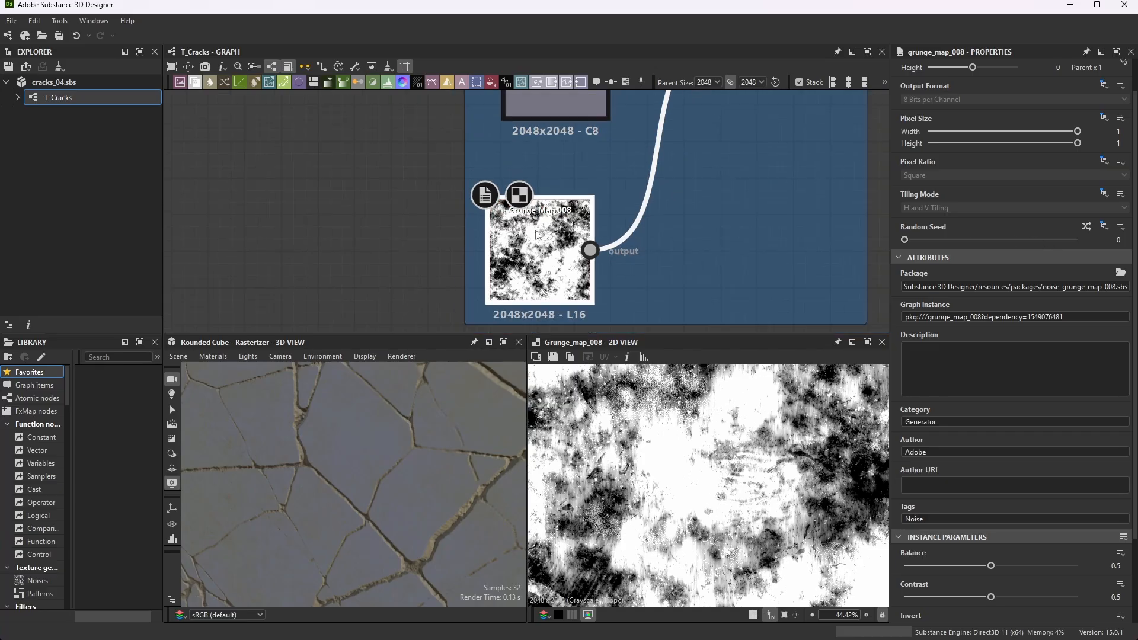
pyautogui.scroll(-3, 537, 234)
pyautogui.scroll(2, 640, 177)
pyautogui.doubleClick(654, 175)
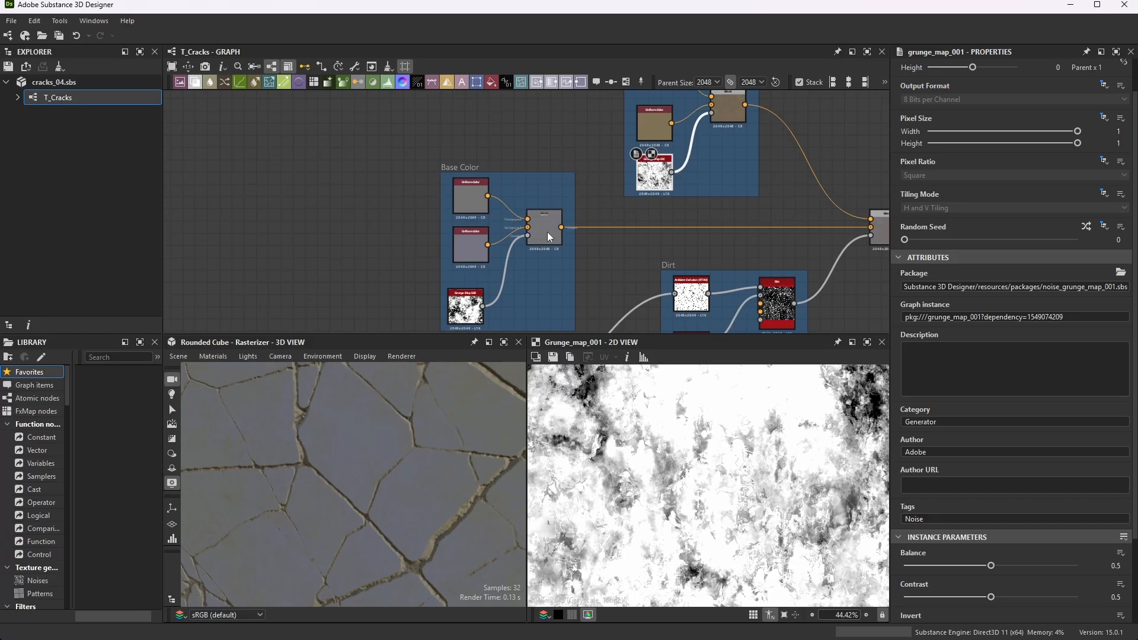
# - Follow the Normal Sobel output to the Roughness frame and preview its Curvature Smooth node in the 2D view
pyautogui.scroll(-2, 612, 157)
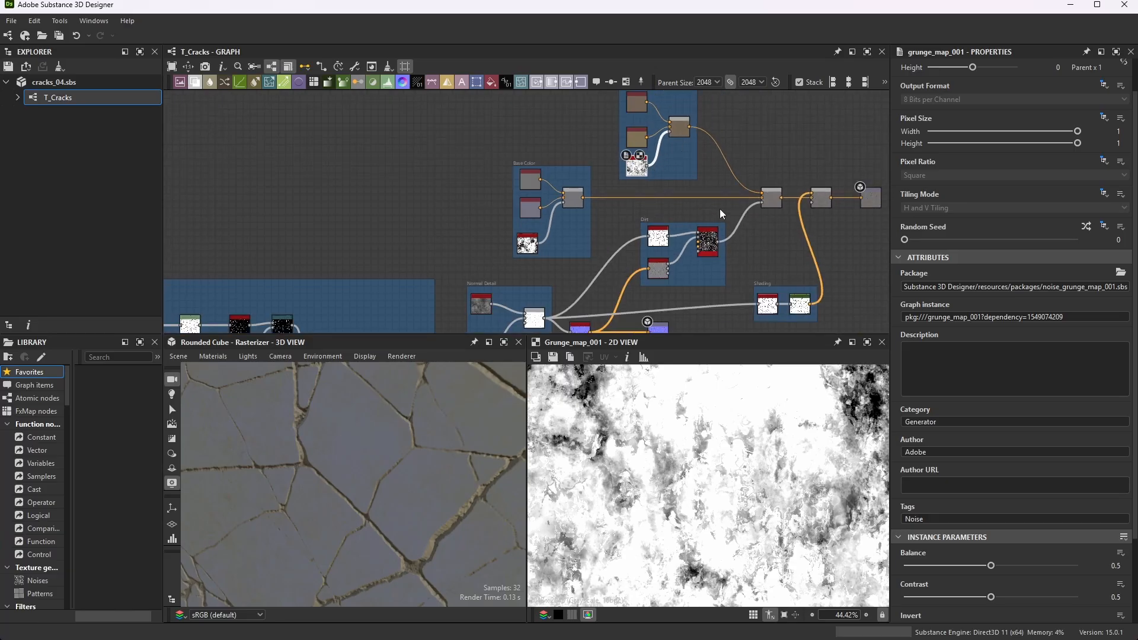
pyautogui.scroll(-2, 670, 196)
pyautogui.scroll(-2, 618, 290)
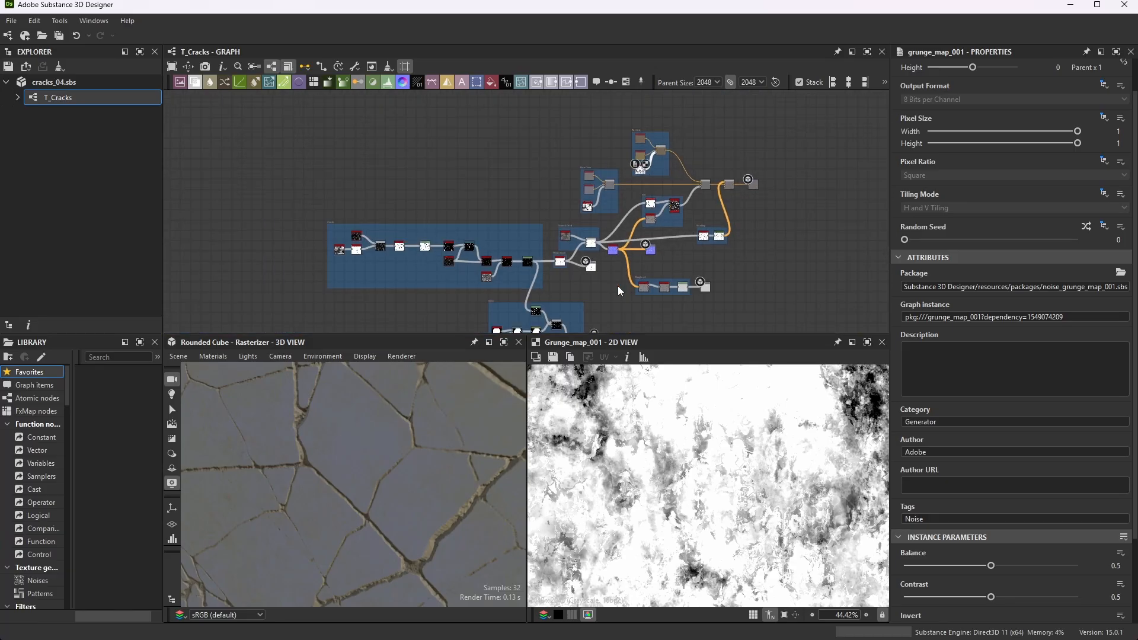
pyautogui.scroll(1, 617, 290)
pyautogui.scroll(6, 551, 196)
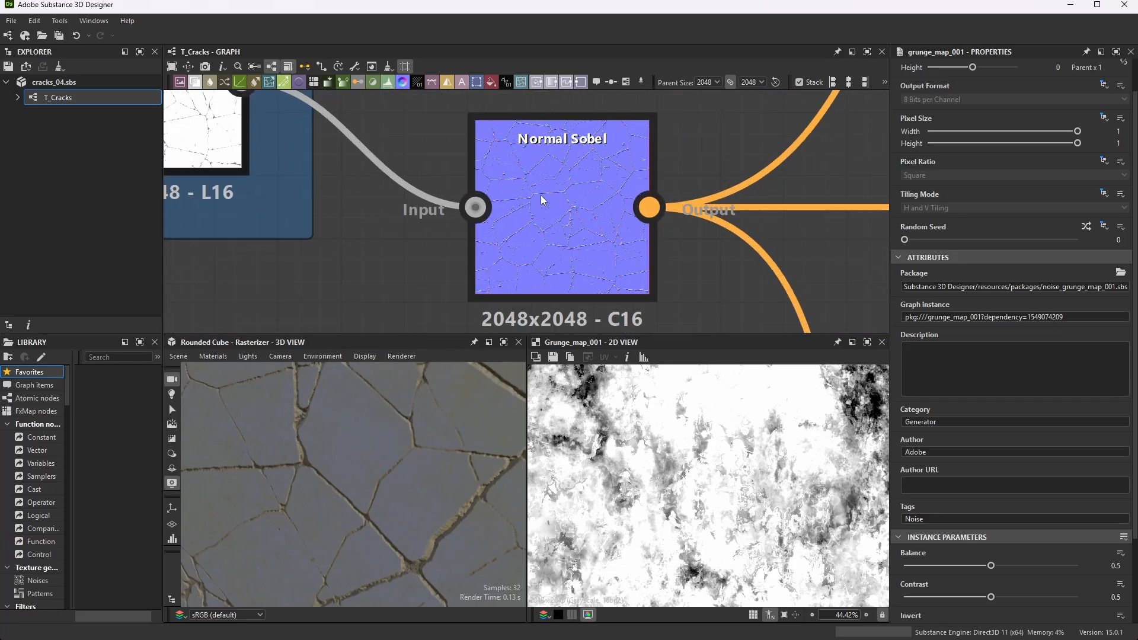
pyautogui.scroll(-4, 640, 153)
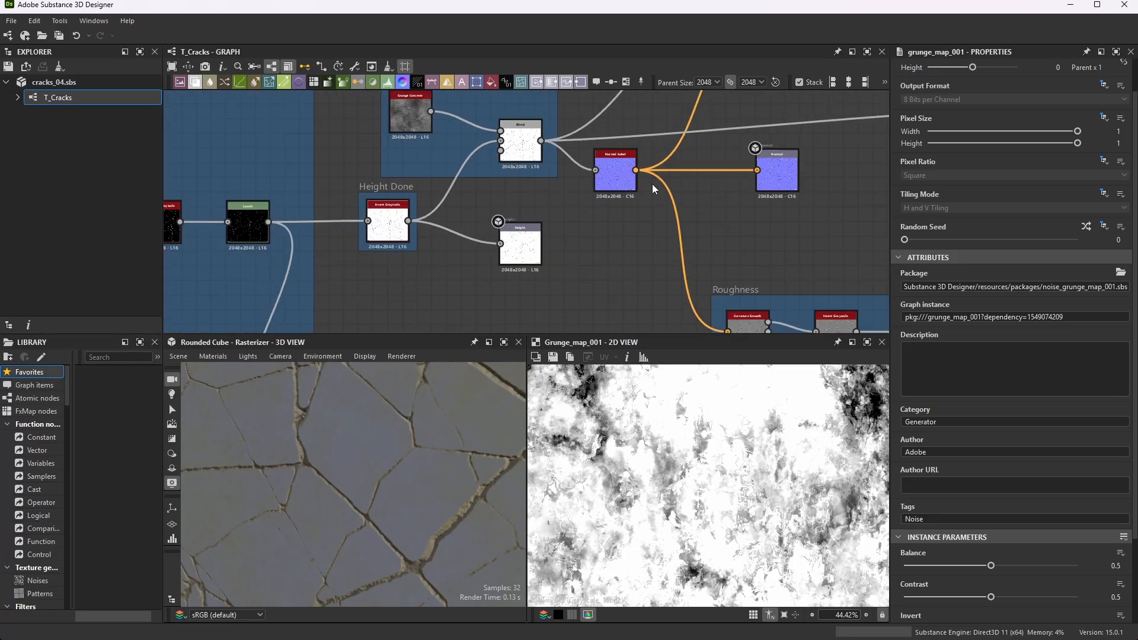
pyautogui.scroll(5, 635, 252)
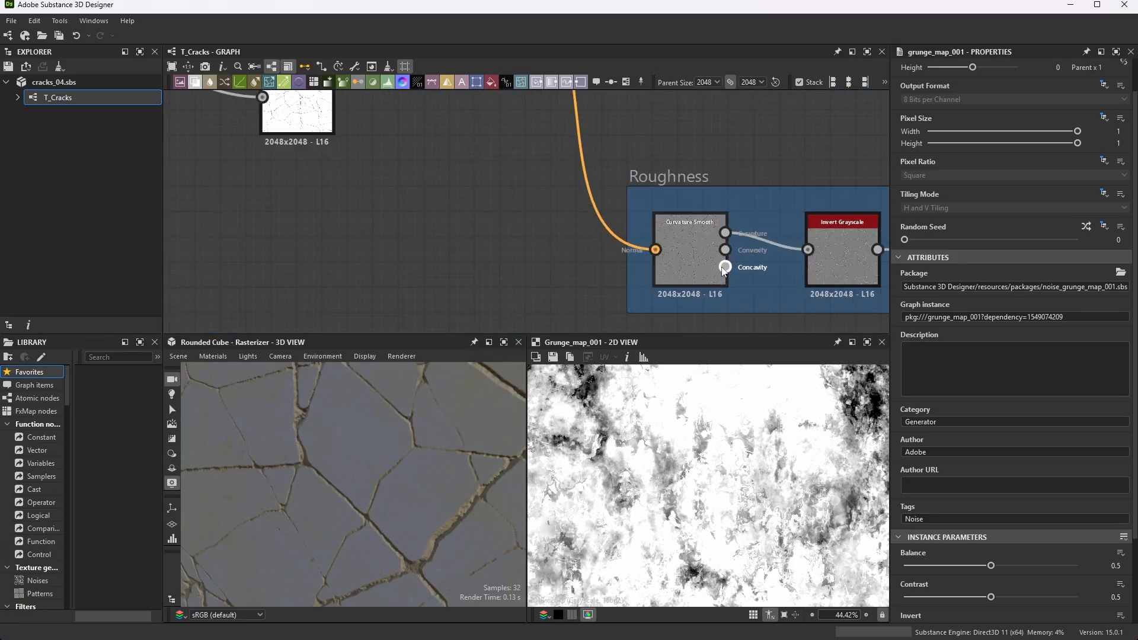
pyautogui.doubleClick(691, 242)
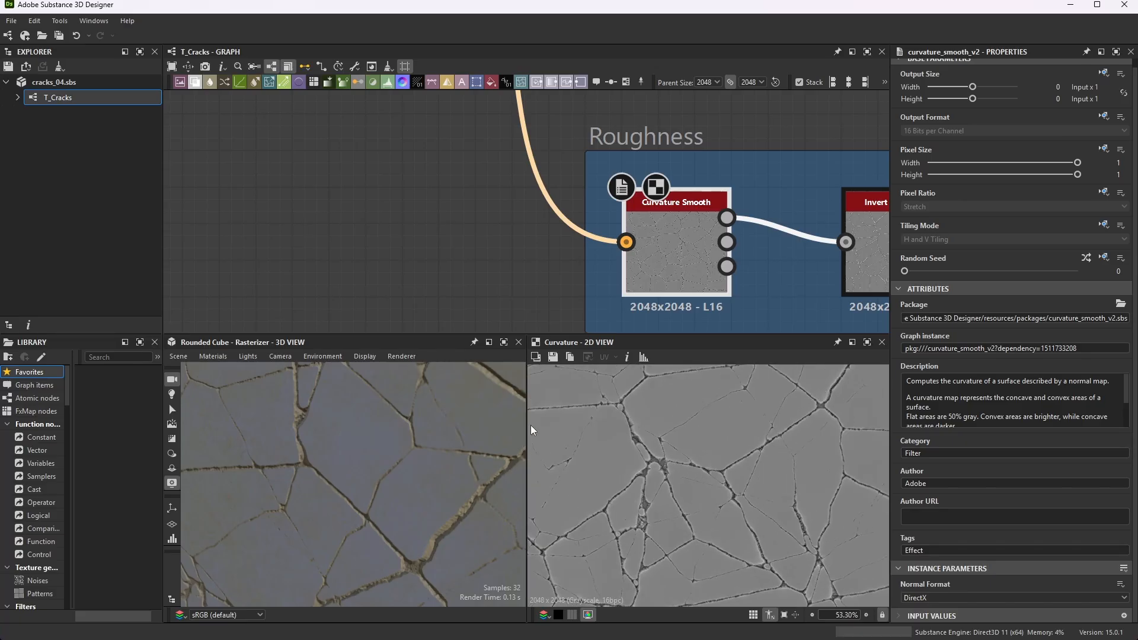
pyautogui.scroll(-3, 676, 231)
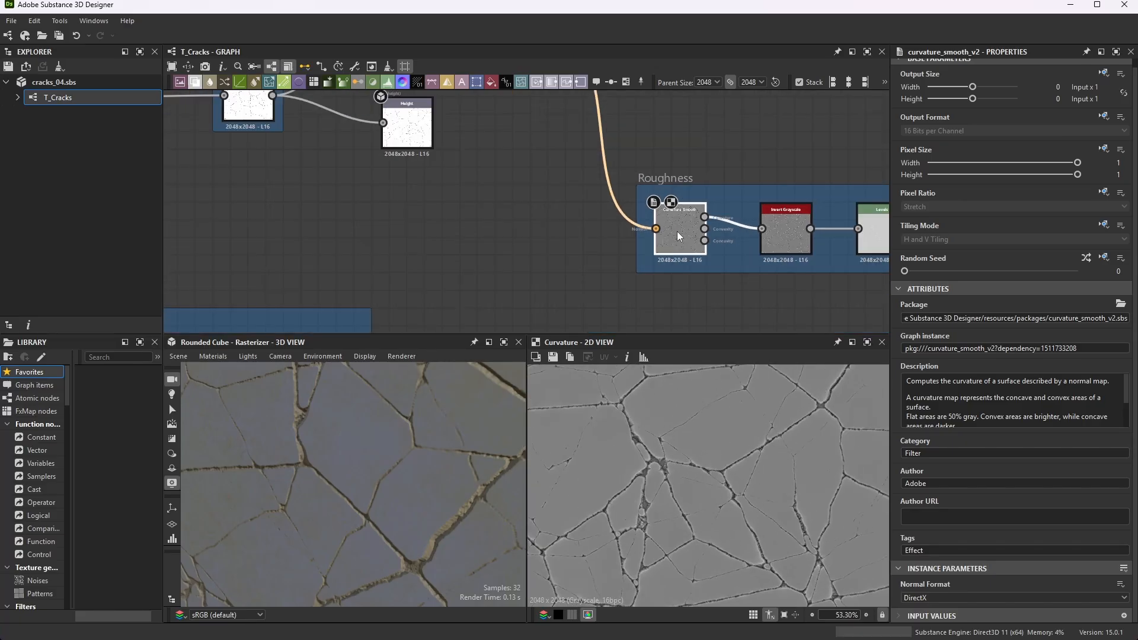
# - Preview the Invert Grayscale node that follows Curvature Smooth in the Roughness frame and inspect its crack edges in the 2D view
pyautogui.scroll(3, 687, 253)
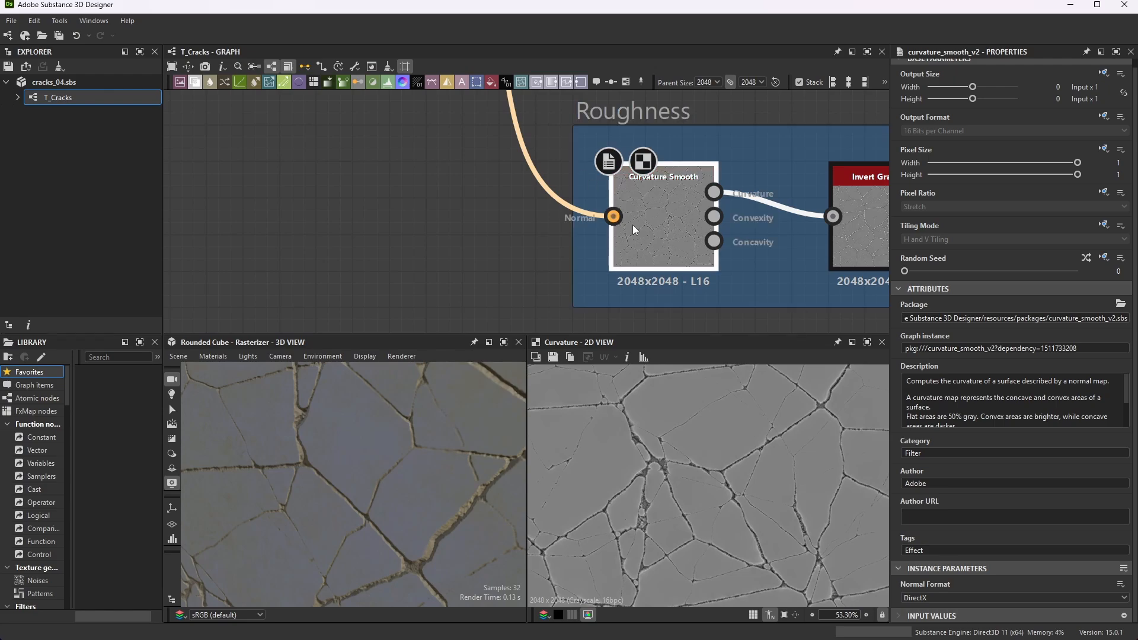
pyautogui.scroll(-2, 631, 225)
pyautogui.scroll(3, 712, 241)
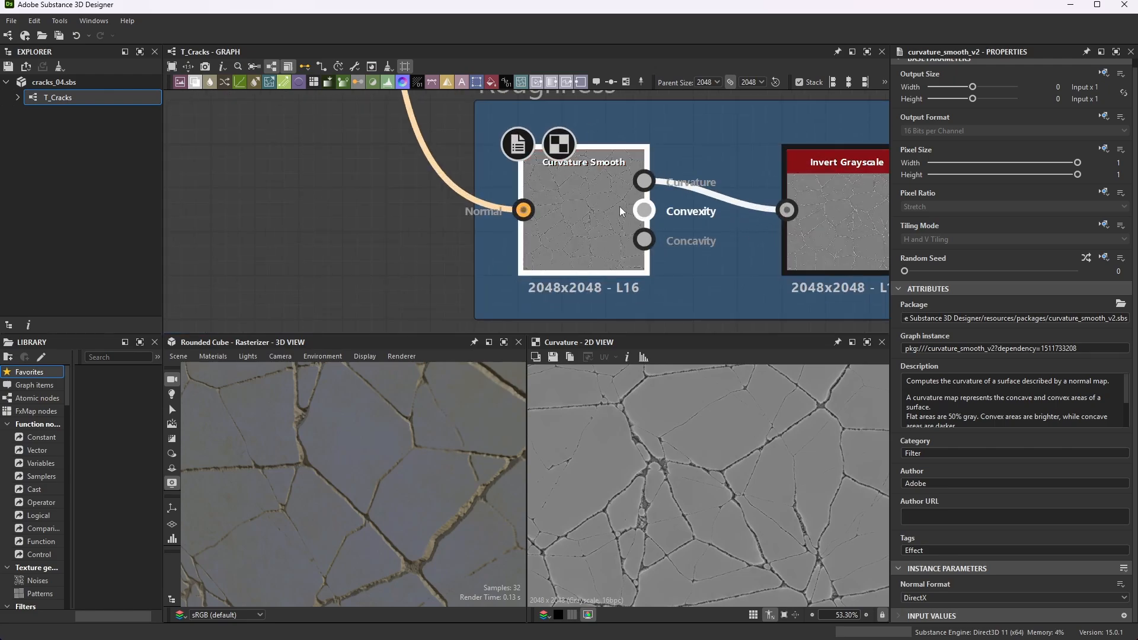
pyautogui.scroll(-3, 622, 211)
pyautogui.scroll(4, 754, 224)
pyautogui.click(763, 205)
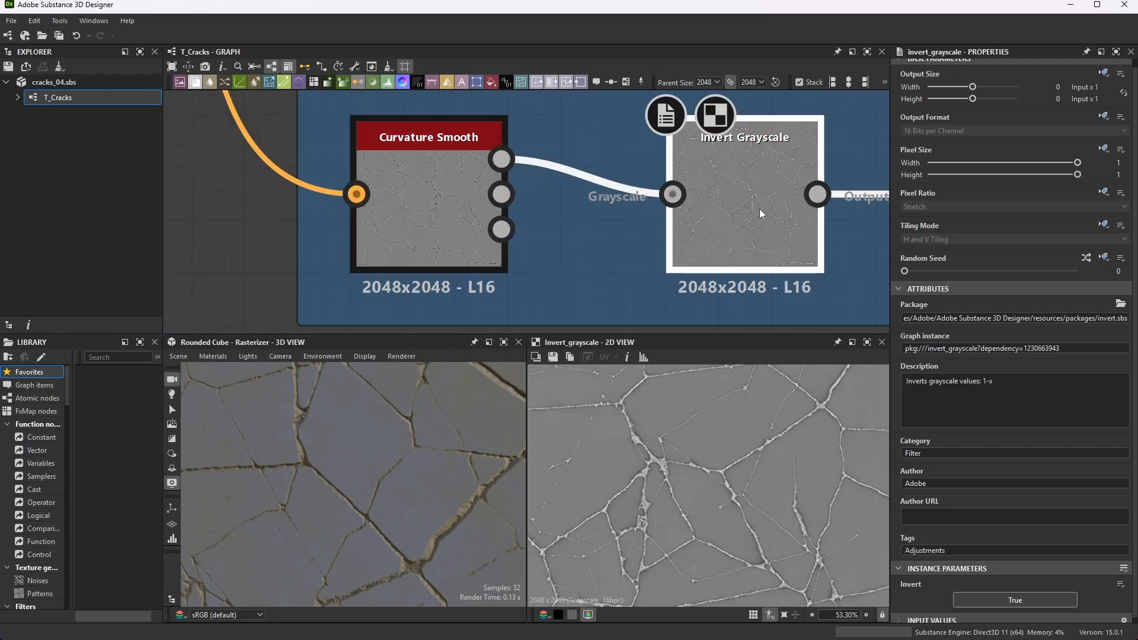
pyautogui.scroll(4, 747, 468)
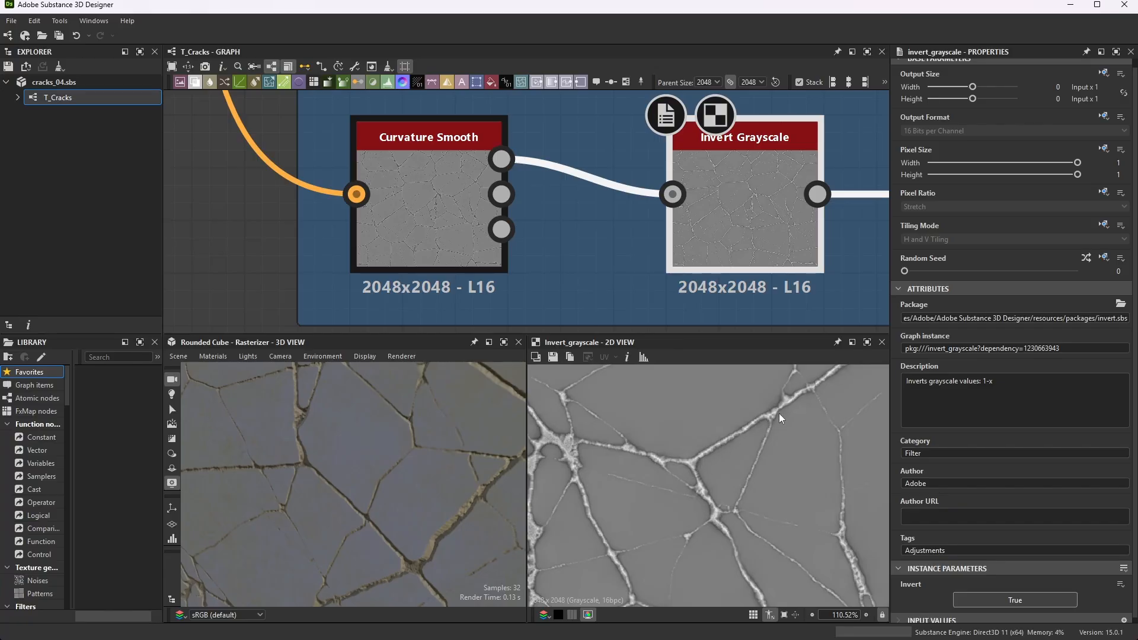
pyautogui.scroll(-3, 720, 222)
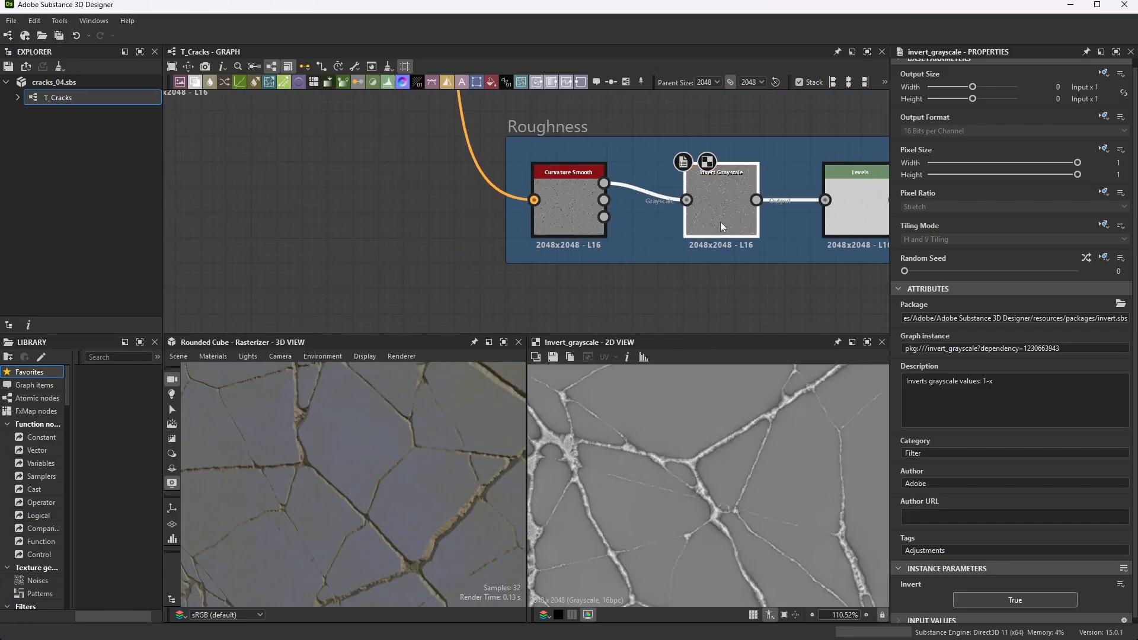
pyautogui.scroll(3, 776, 198)
pyautogui.scroll(-2, 680, 169)
pyautogui.scroll(3, 812, 154)
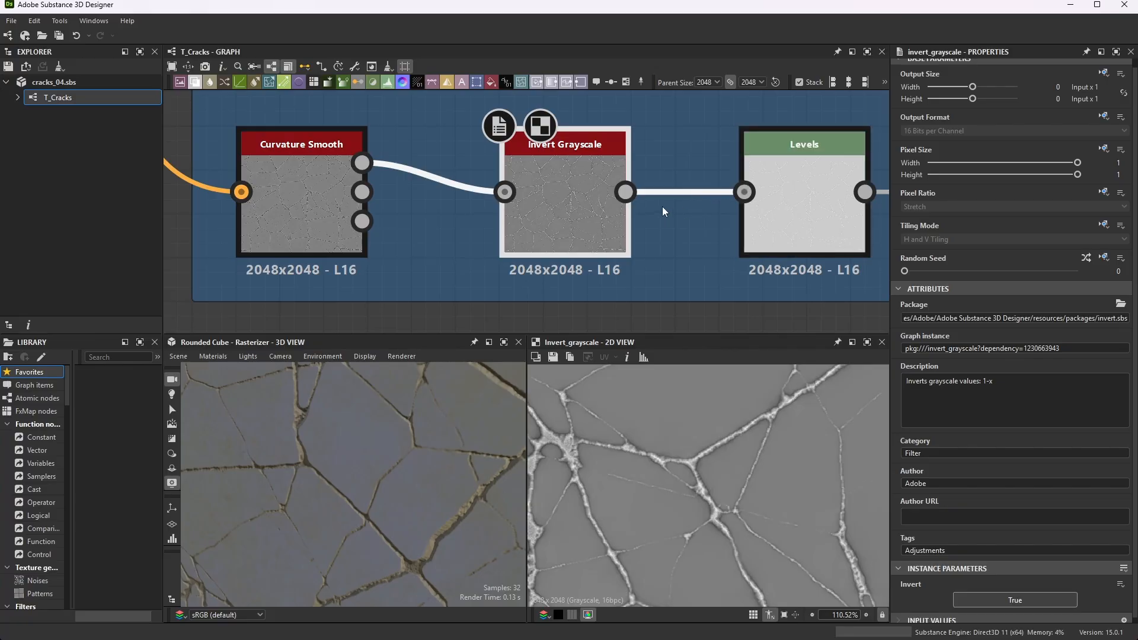
pyautogui.scroll(-2, 563, 171)
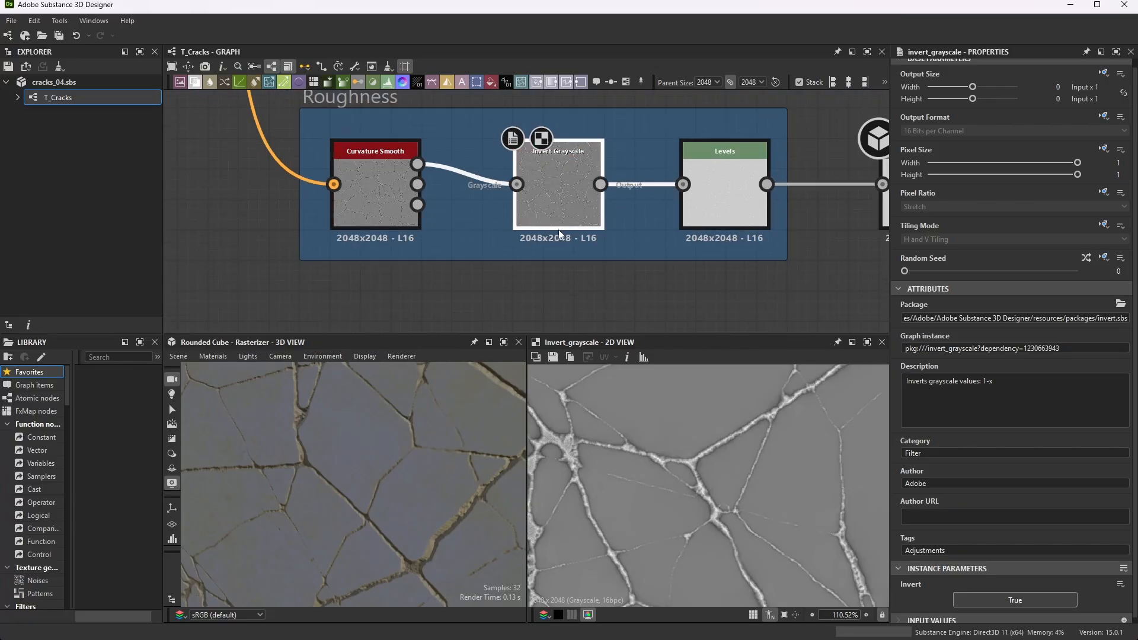
# - Preview the Roughness frame's Levels node and show its histogram settings as individual level values
pyautogui.doubleClick(745, 155)
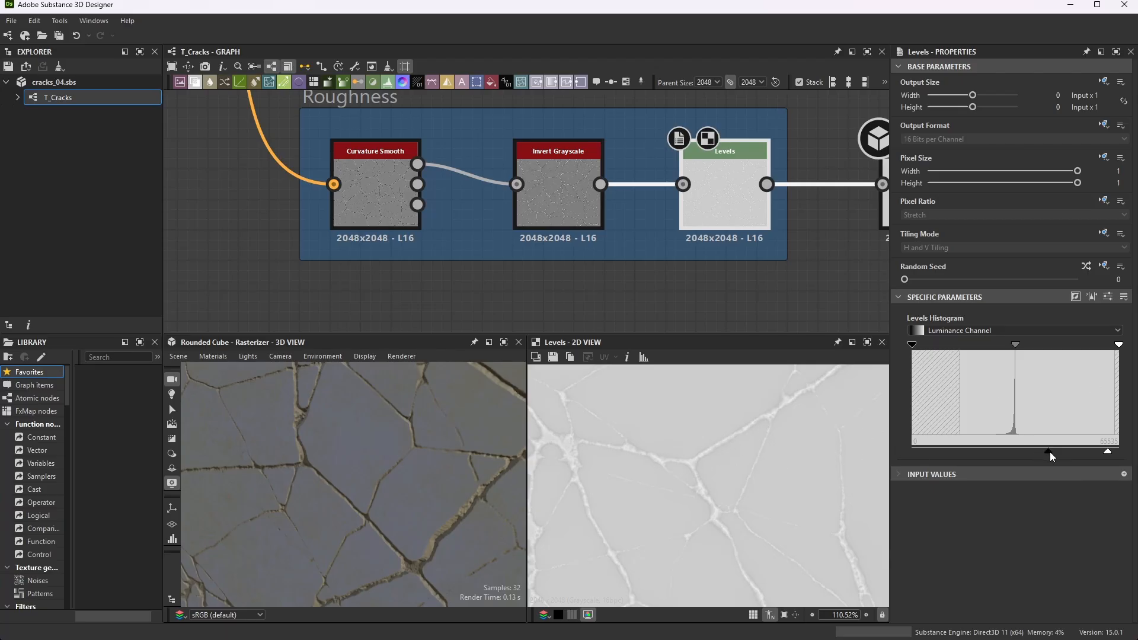
pyautogui.click(1108, 297)
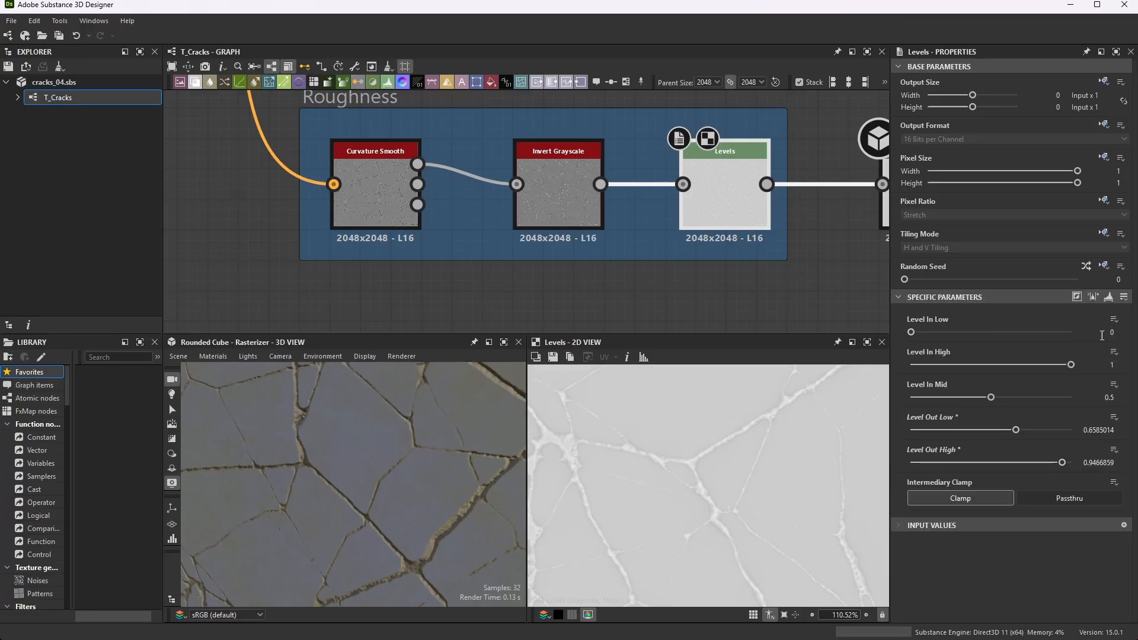
pyautogui.click(769, 286)
# - Preview the Roughness output node and inspect its map in the 2D view, close up and as a whole
pyautogui.scroll(-4, 592, 194)
pyautogui.scroll(4, 824, 192)
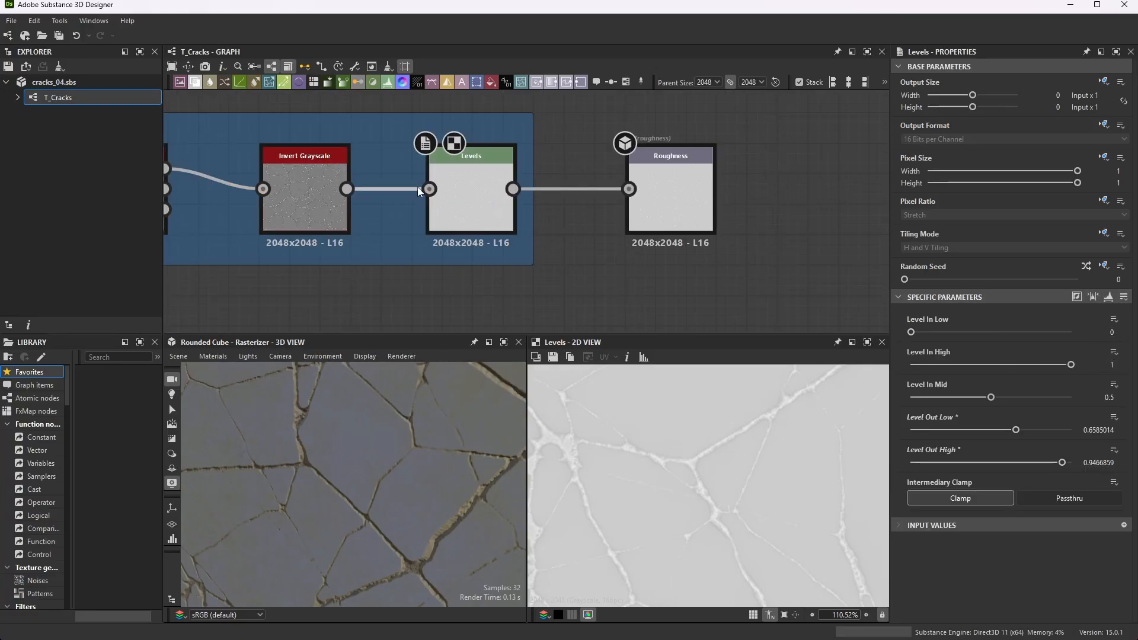
pyautogui.click(688, 187)
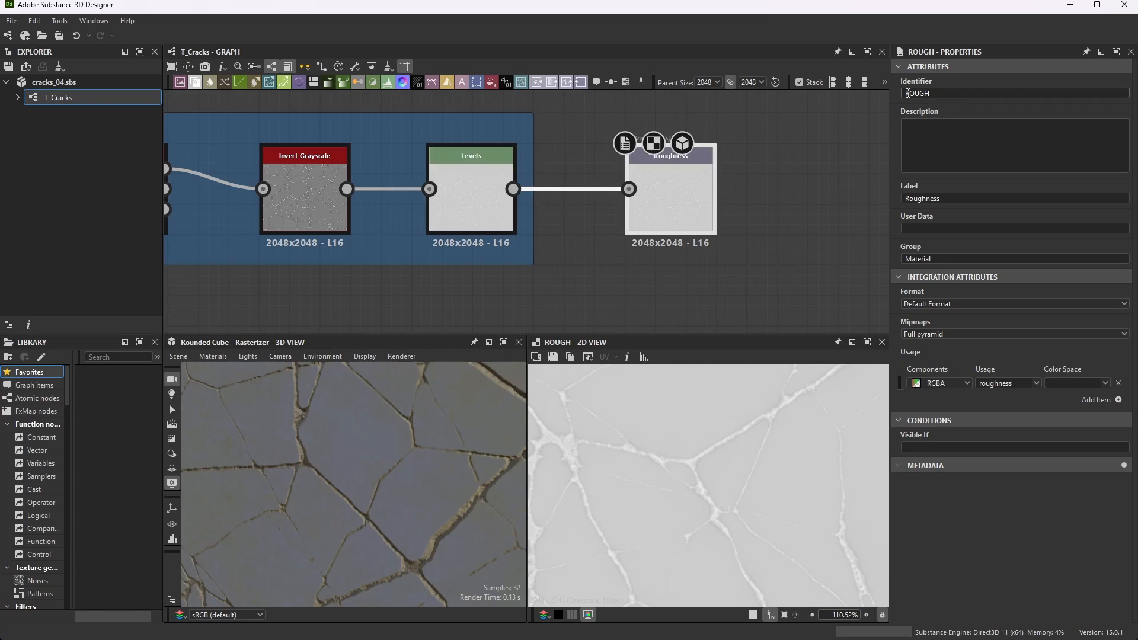
pyautogui.scroll(-6, 730, 429)
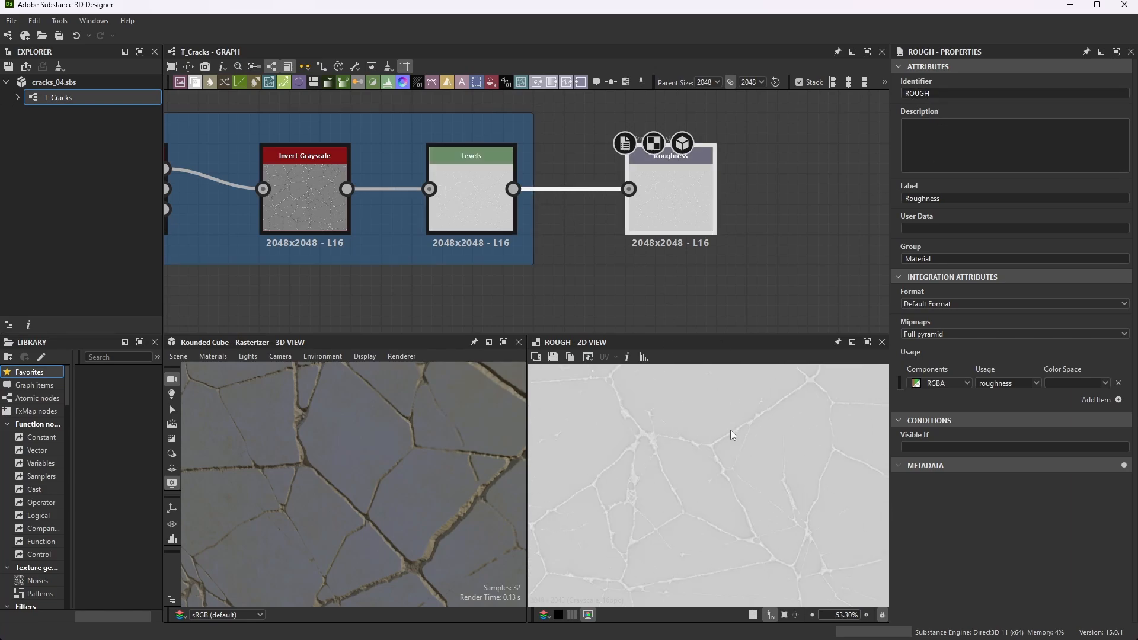
pyautogui.scroll(3, 723, 450)
pyautogui.scroll(12, 721, 490)
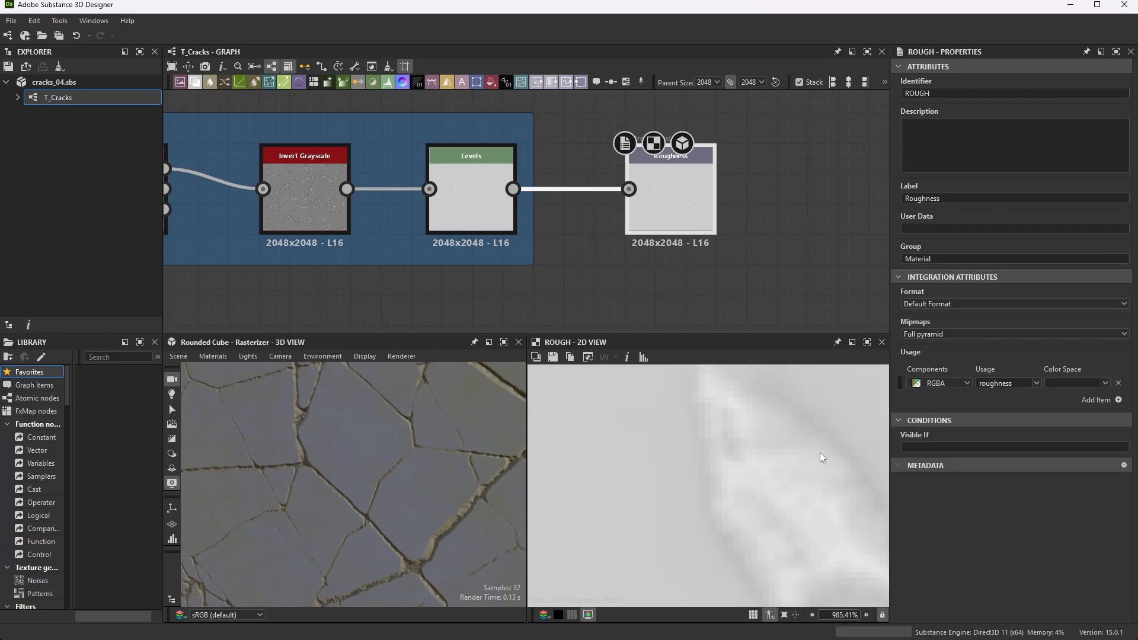
pyautogui.scroll(-10, 782, 464)
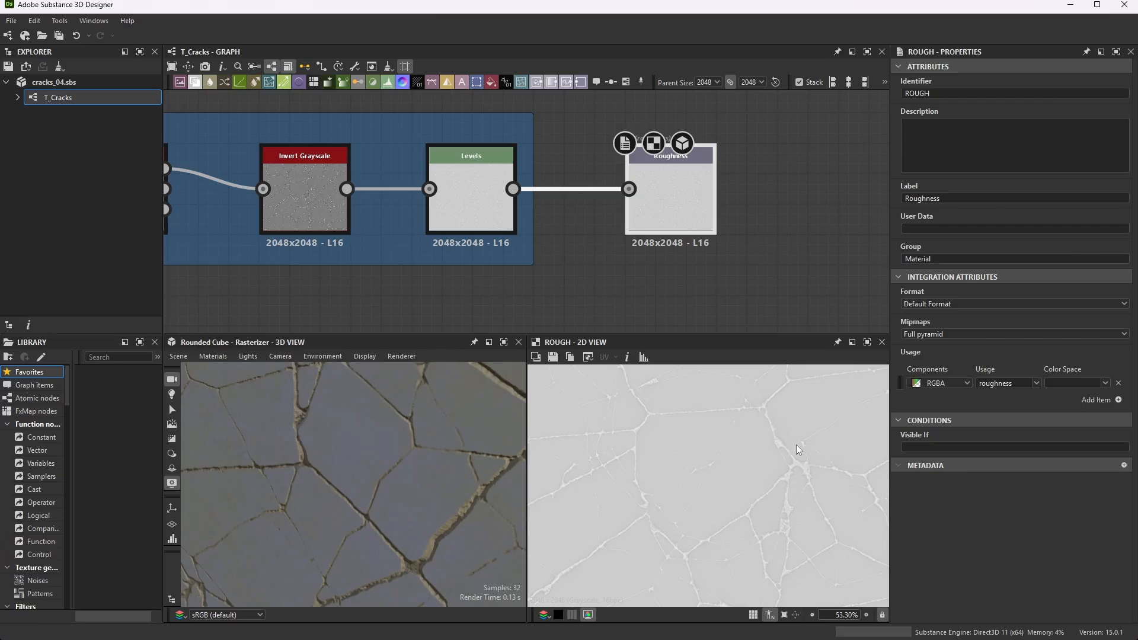
# - Review how the Roughness frame sits in the overall graph, and examine the MASK output node beside the Mask frame
pyautogui.scroll(-8, 725, 173)
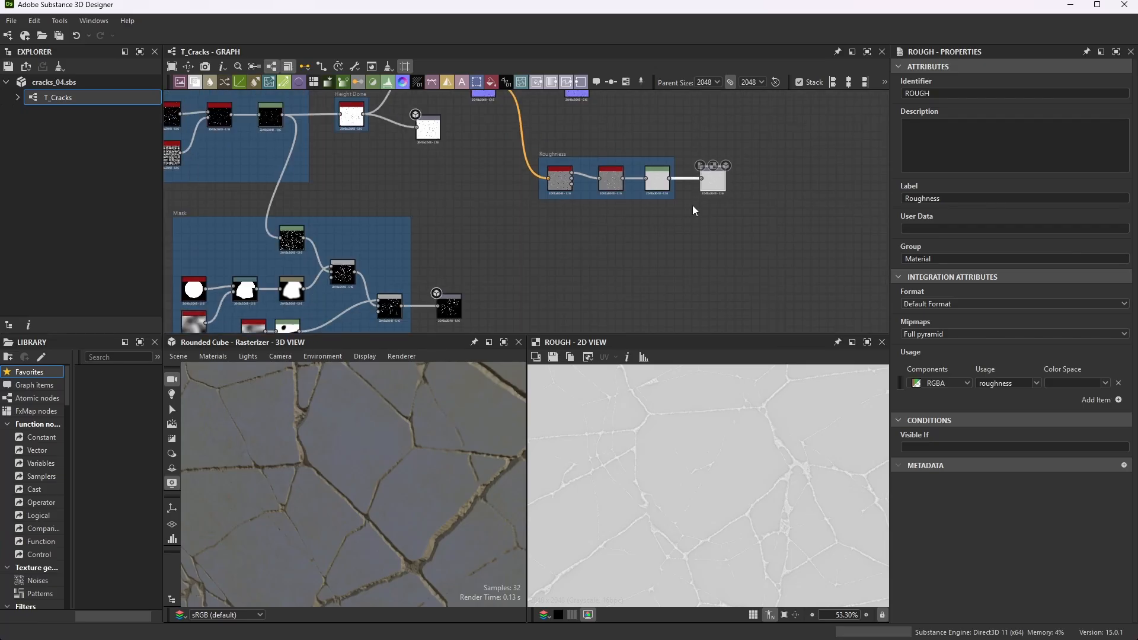
pyautogui.scroll(3, 714, 203)
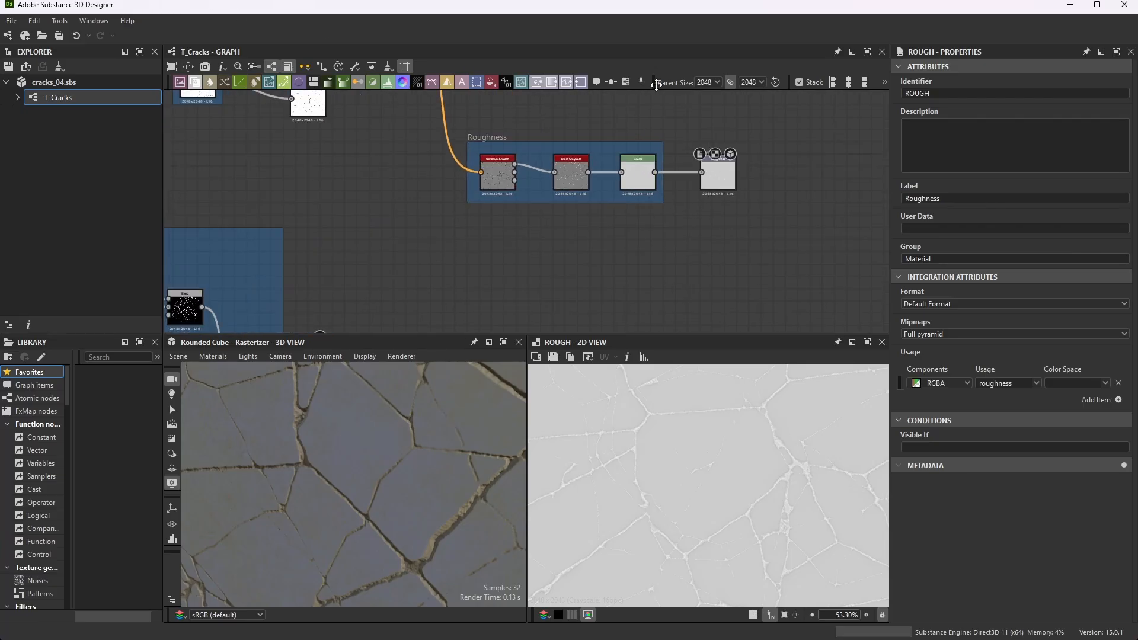
pyautogui.scroll(3, 769, 152)
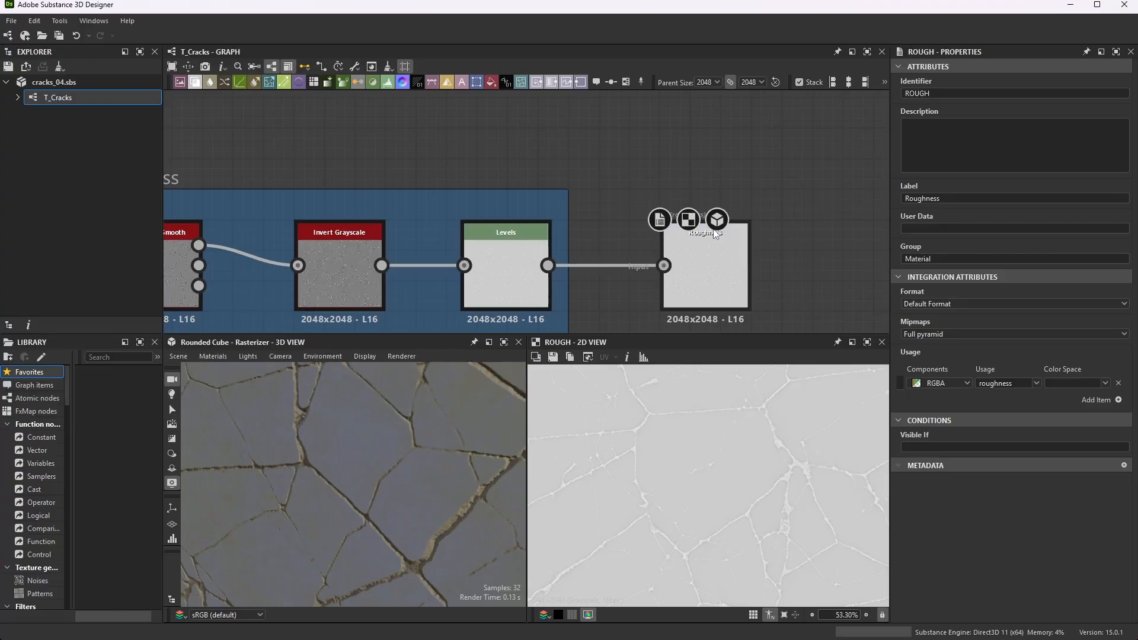
pyautogui.scroll(-5, 720, 179)
pyautogui.scroll(2, 450, 261)
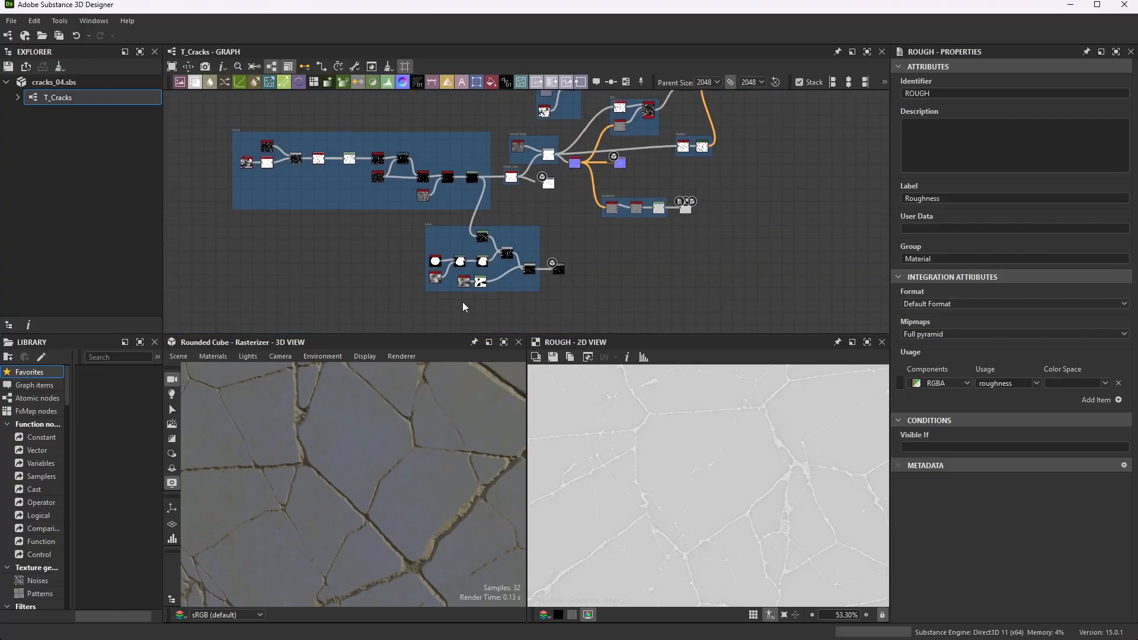
pyautogui.scroll(1, 454, 278)
pyautogui.scroll(1, 455, 278)
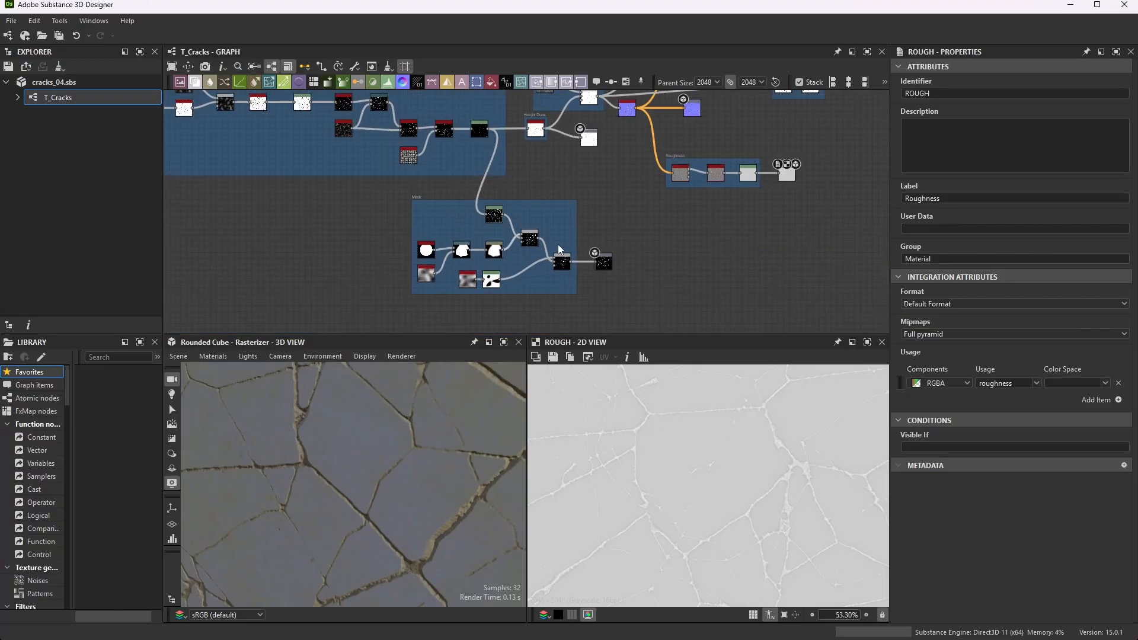
pyautogui.scroll(-2, 567, 202)
pyautogui.scroll(2, 587, 237)
pyautogui.scroll(-2, 638, 183)
pyautogui.scroll(5, 660, 143)
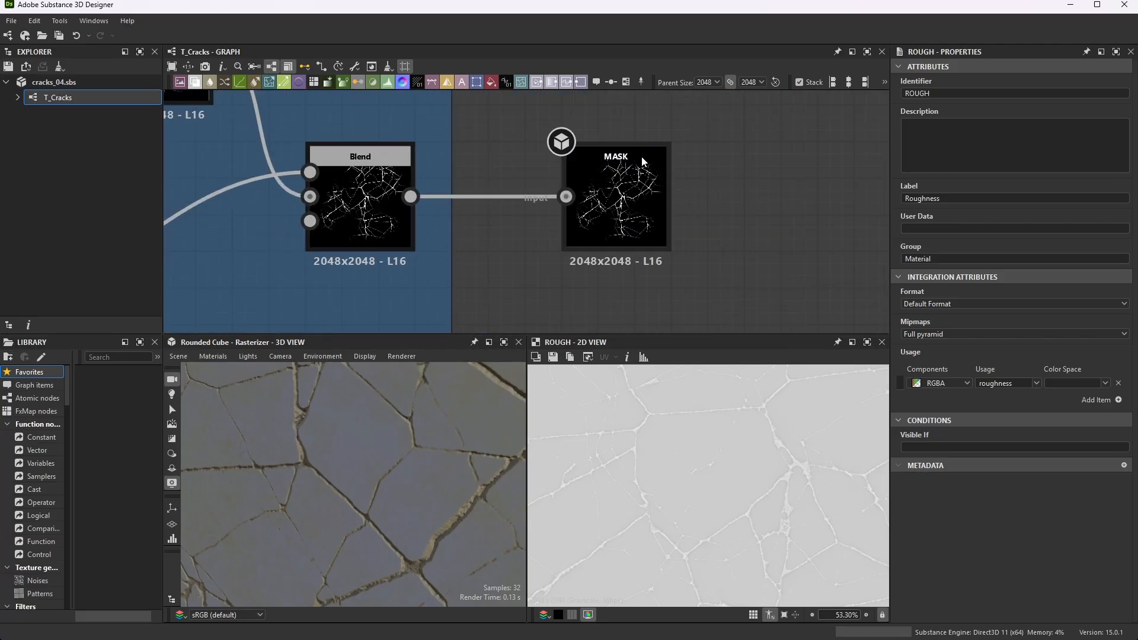
pyautogui.click(637, 171)
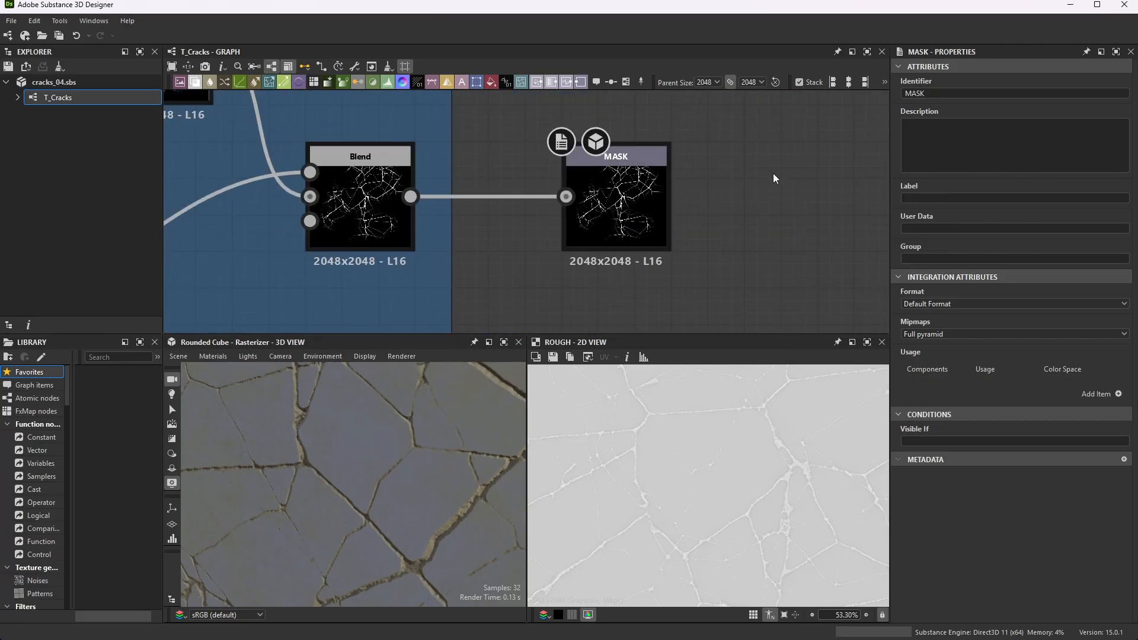
# - Add an Output node to the graph and place it beside the MASK output
pyautogui.press('space')
pyautogui.write('out')
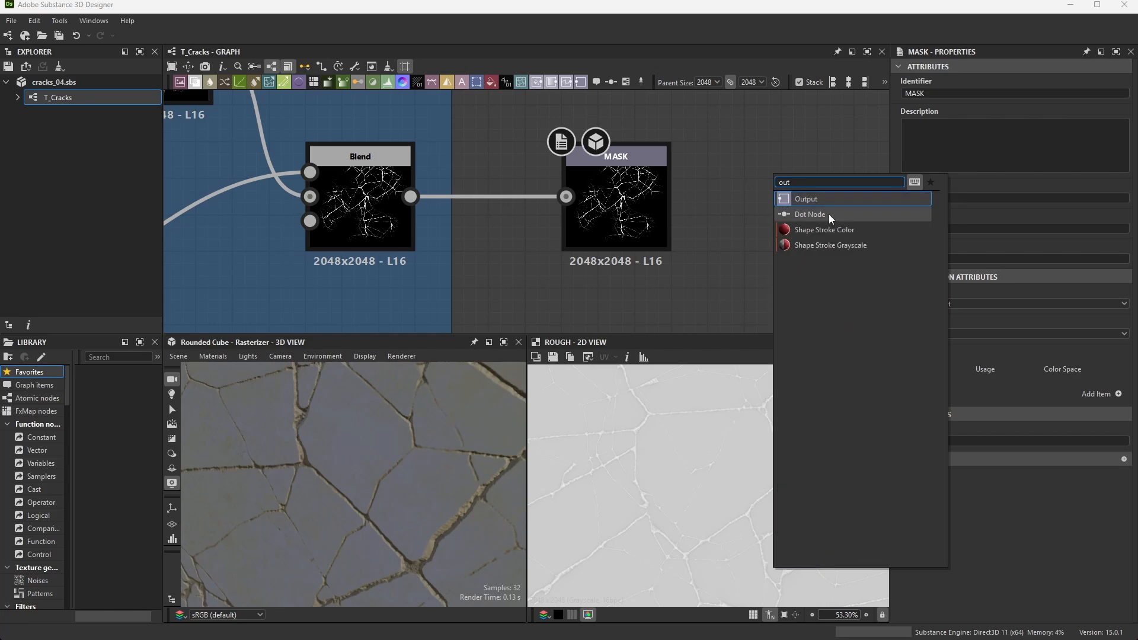
pyautogui.click(812, 198)
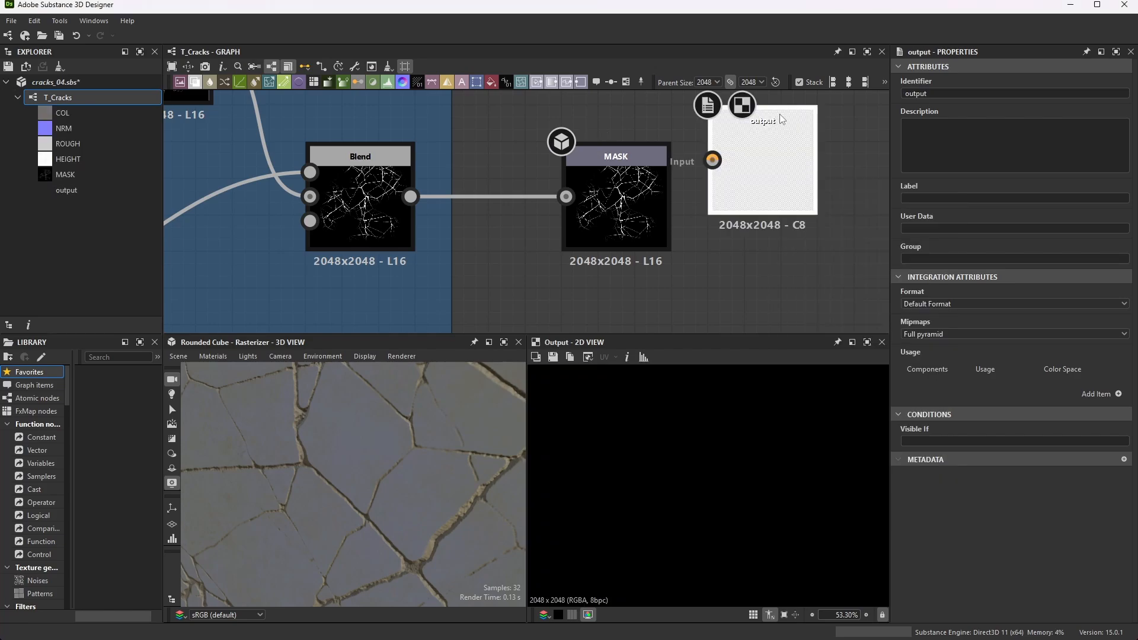
pyautogui.moveTo(779, 122); pyautogui.dragTo(815, 162)
# - Set the new output node's identifier to MASK_1, and delete that node
pyautogui.doubleClick(937, 95)
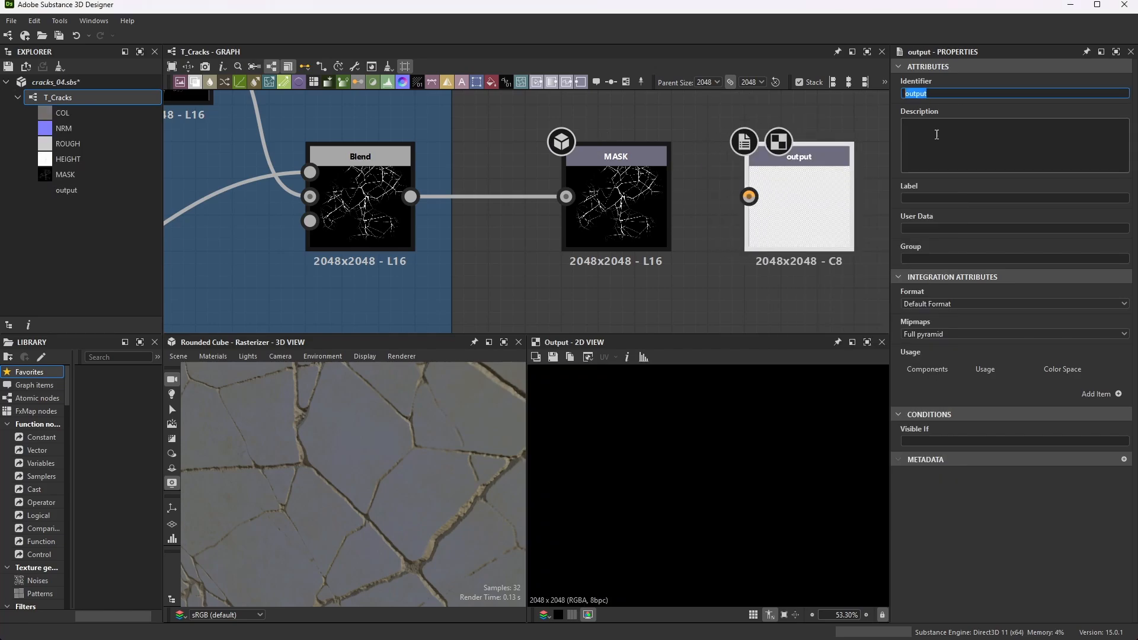
pyautogui.write('MASK_1')
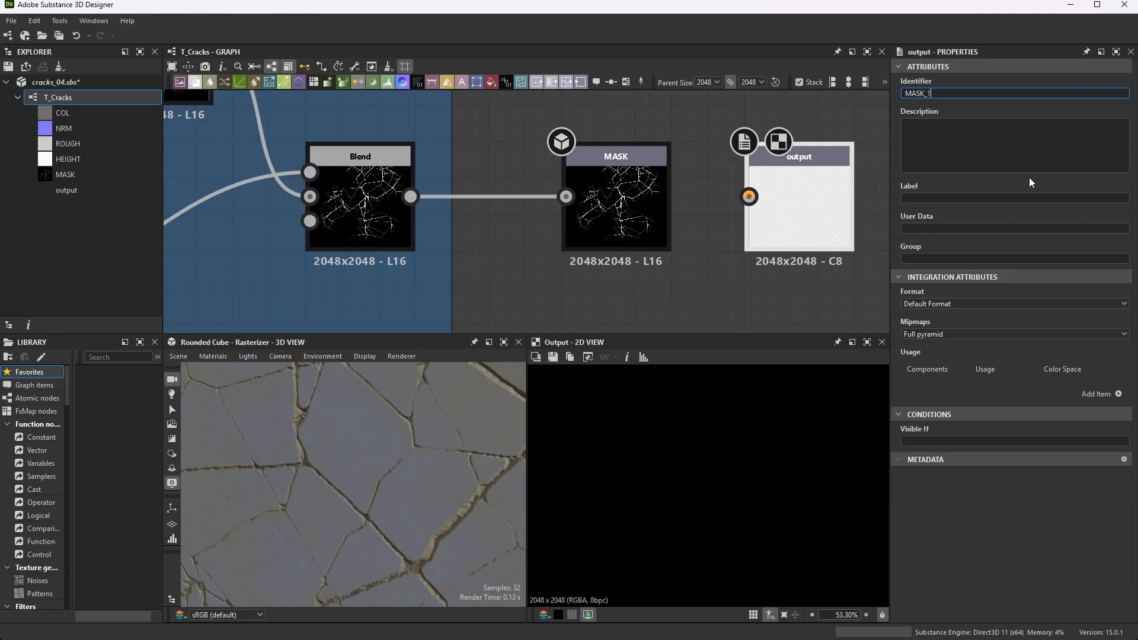
pyautogui.click(863, 135)
pyautogui.click(841, 152)
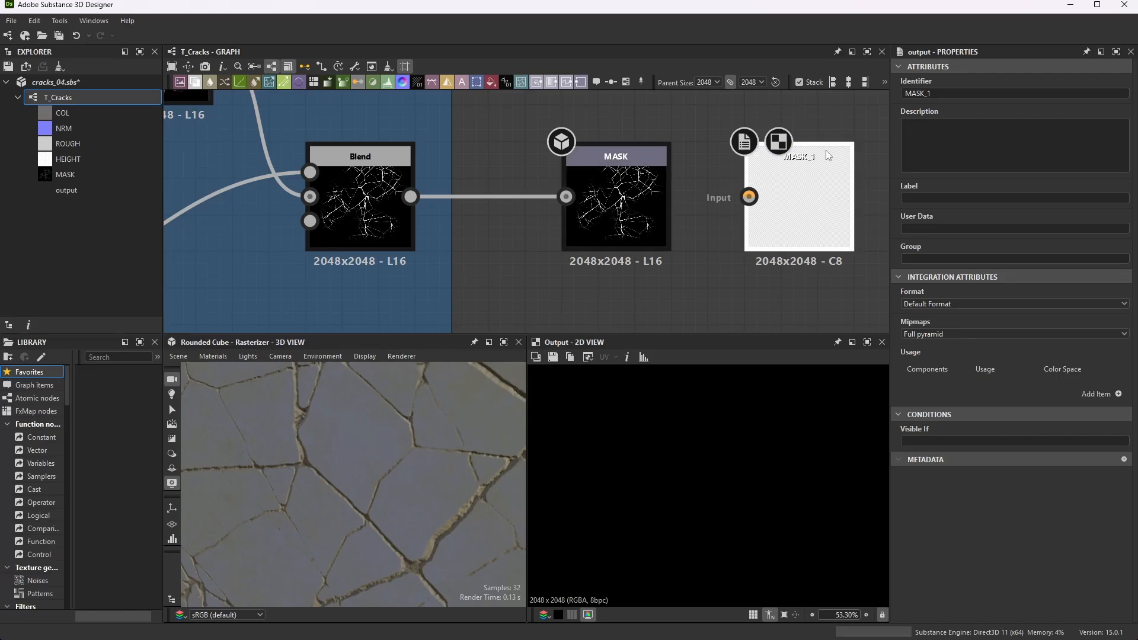
pyautogui.press('Delete')
# - Examine the MASK output node's properties and the chain of Mask frame nodes that feeds it
pyautogui.scroll(-6, 668, 159)
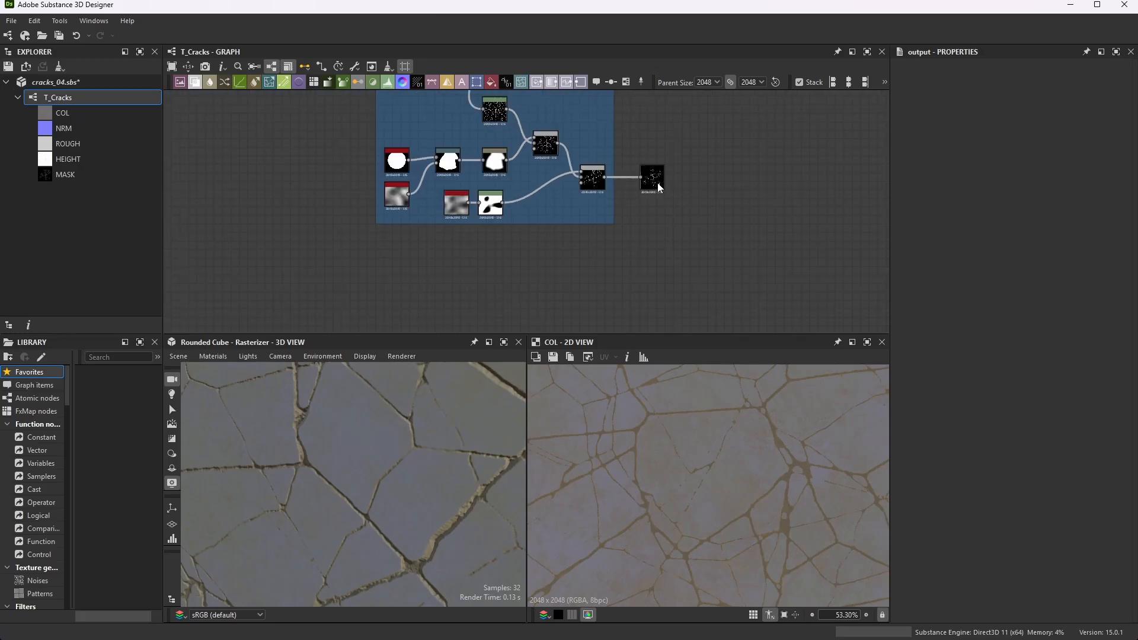
pyautogui.scroll(6, 657, 186)
pyautogui.click(659, 172)
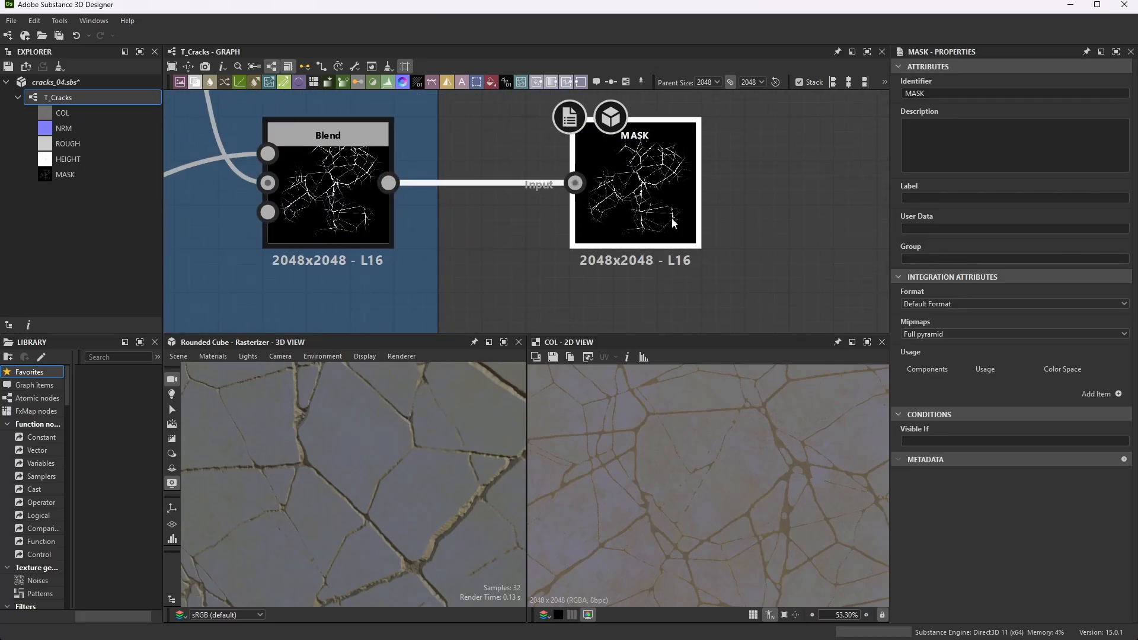
pyautogui.scroll(-3, 681, 199)
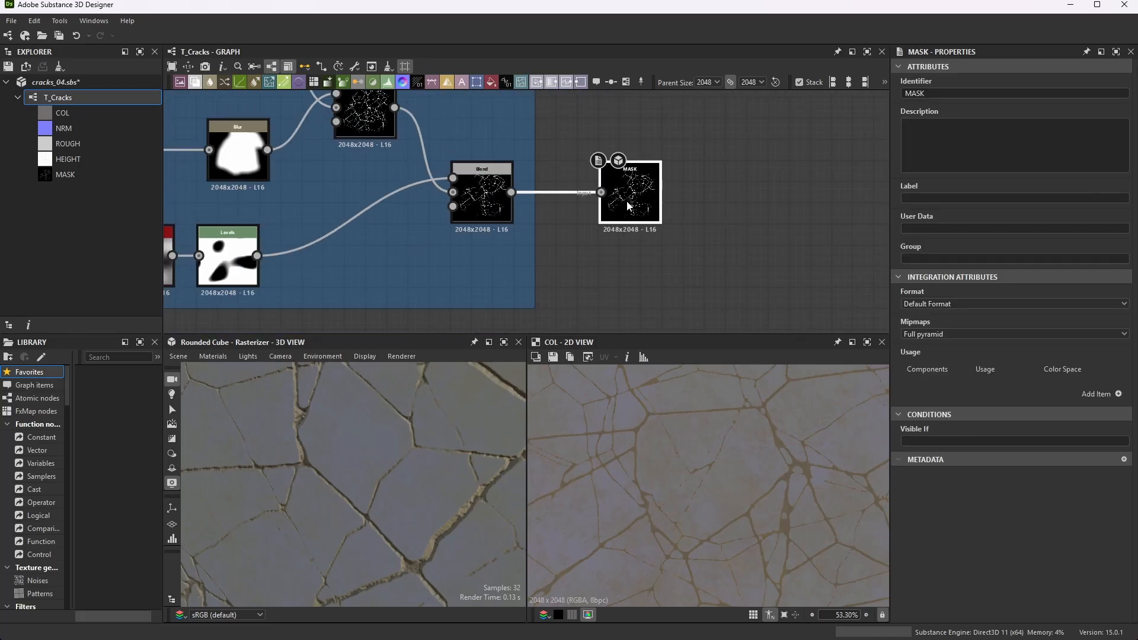
pyautogui.scroll(-5, 527, 204)
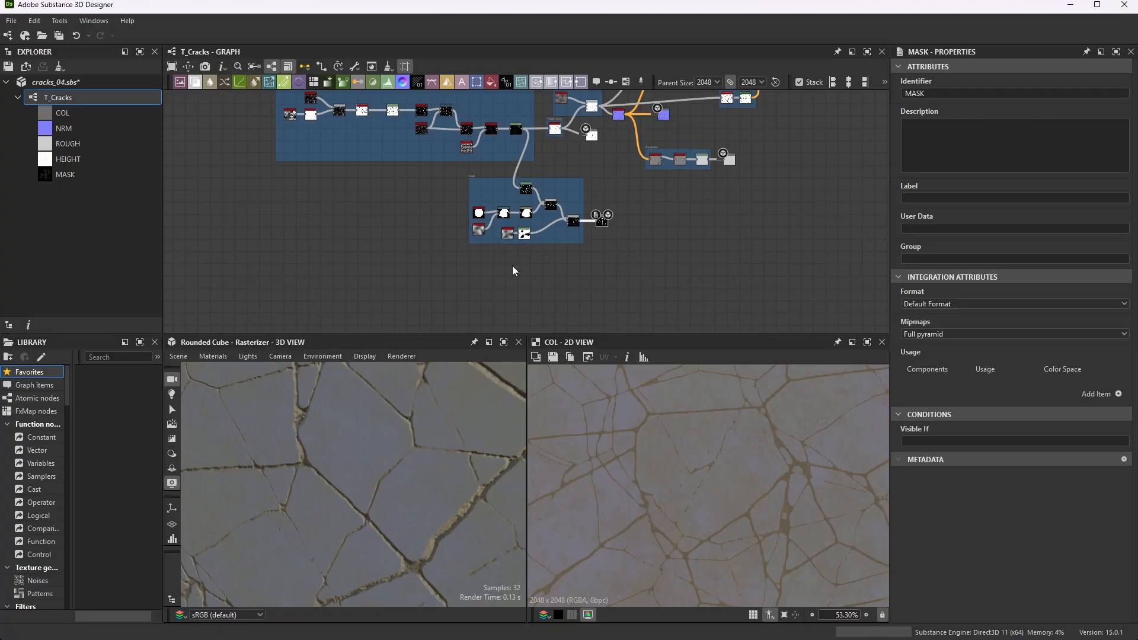
pyautogui.scroll(6, 379, 242)
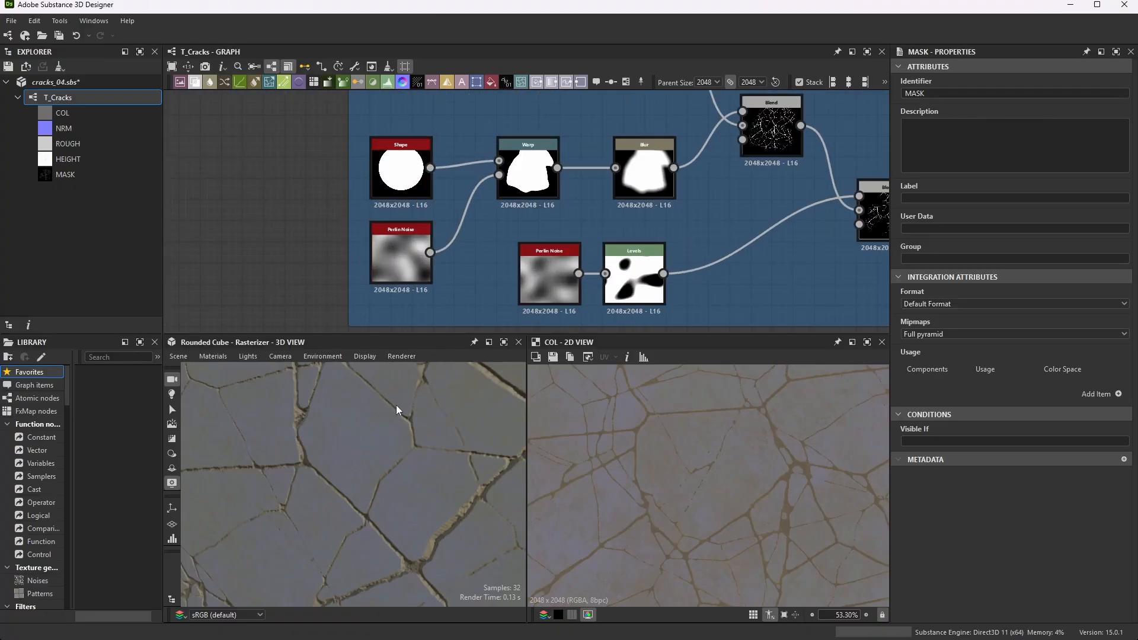
# - Inspect the crack material across the whole rounded cube from a corner angle in the 3D view
pyautogui.scroll(-3, 382, 422)
pyautogui.moveTo(382, 423)
pyautogui.mouseDown()
pyautogui.moveTo(367, 437)
pyautogui.moveTo(403, 422)
pyautogui.mouseUp()
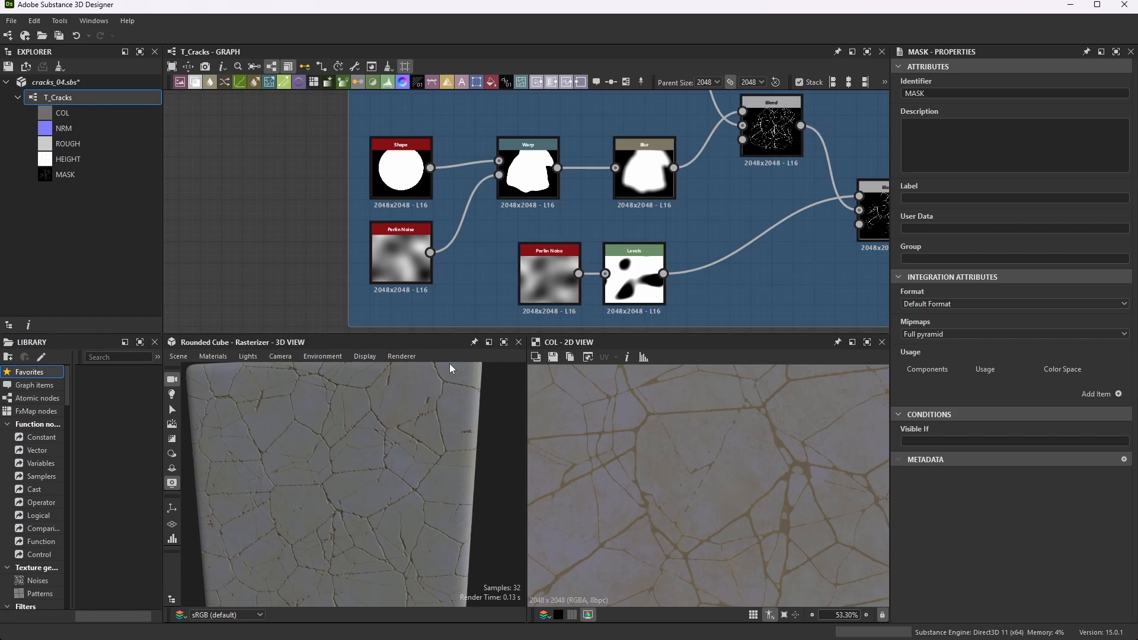
pyautogui.moveTo(432, 468); pyautogui.dragTo(394, 470)
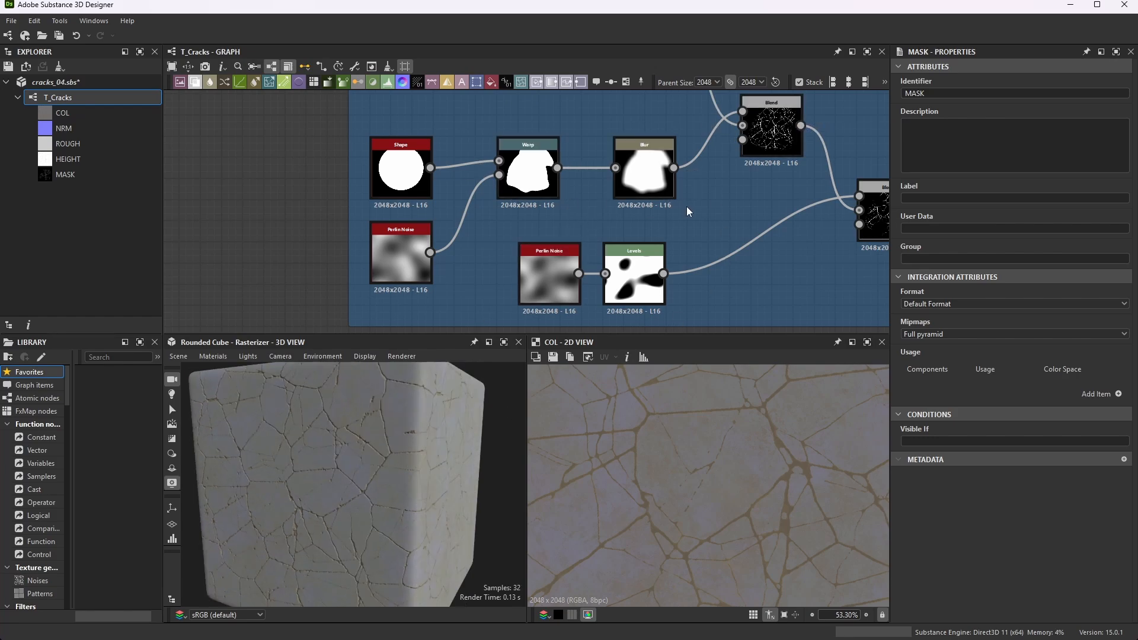
# - Examine the circular Shape node at the start of the Mask frame and show its parameters
pyautogui.scroll(-6, 699, 207)
pyautogui.scroll(2, 759, 184)
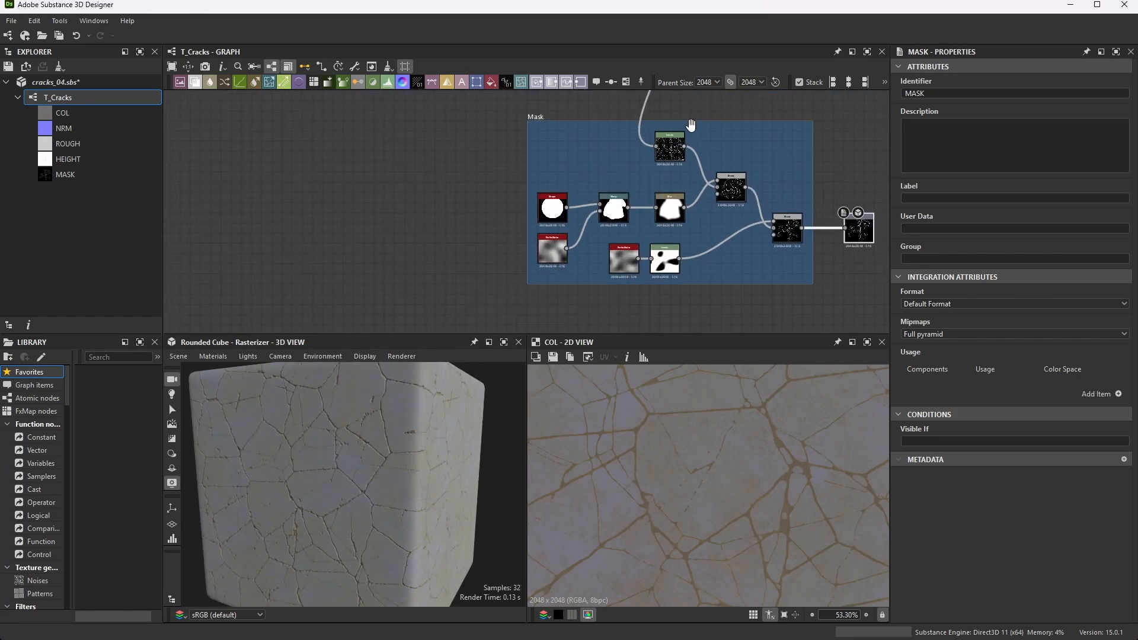
pyautogui.scroll(-3, 680, 237)
pyautogui.scroll(6, 616, 290)
pyautogui.scroll(8, 610, 143)
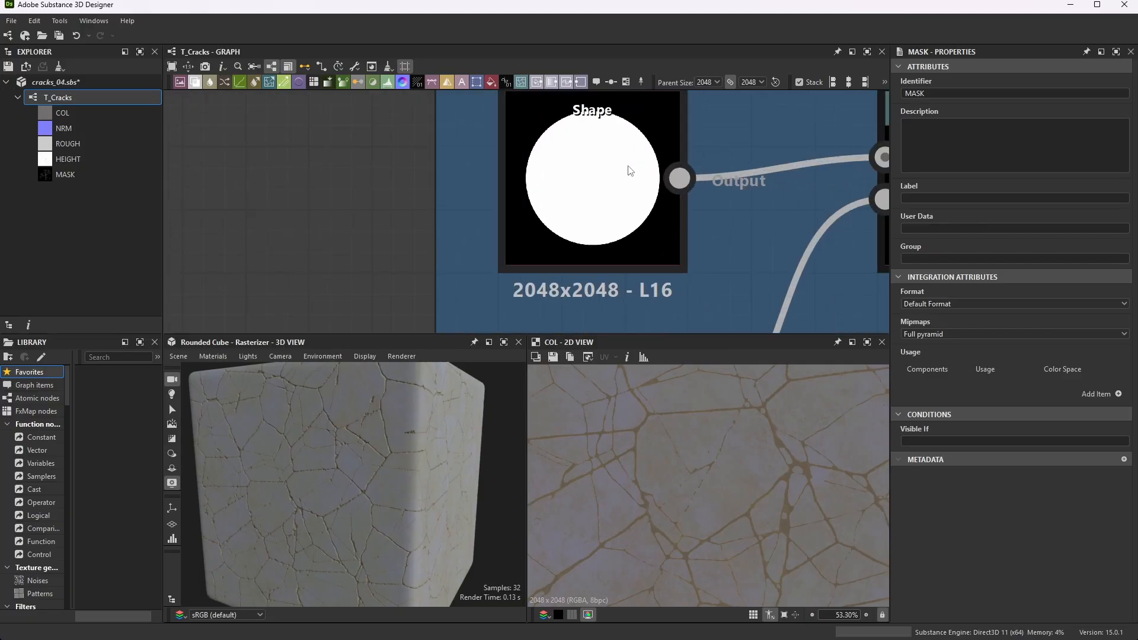
pyautogui.click(653, 110)
pyautogui.scroll(-3, 640, 154)
pyautogui.scroll(1, 624, 191)
pyautogui.scroll(2, 610, 211)
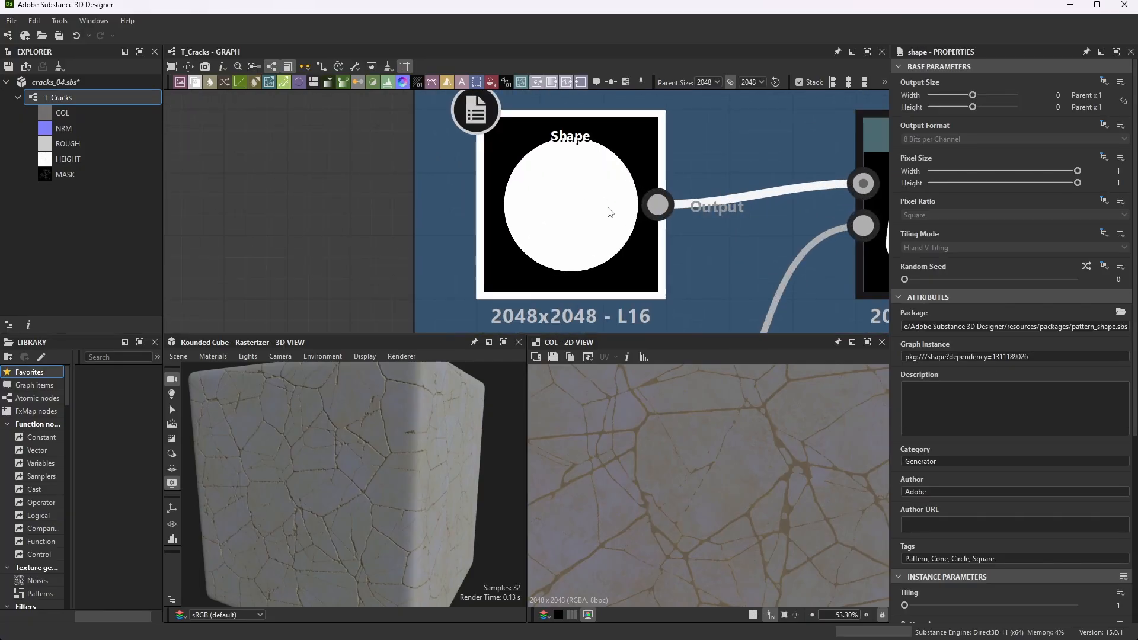
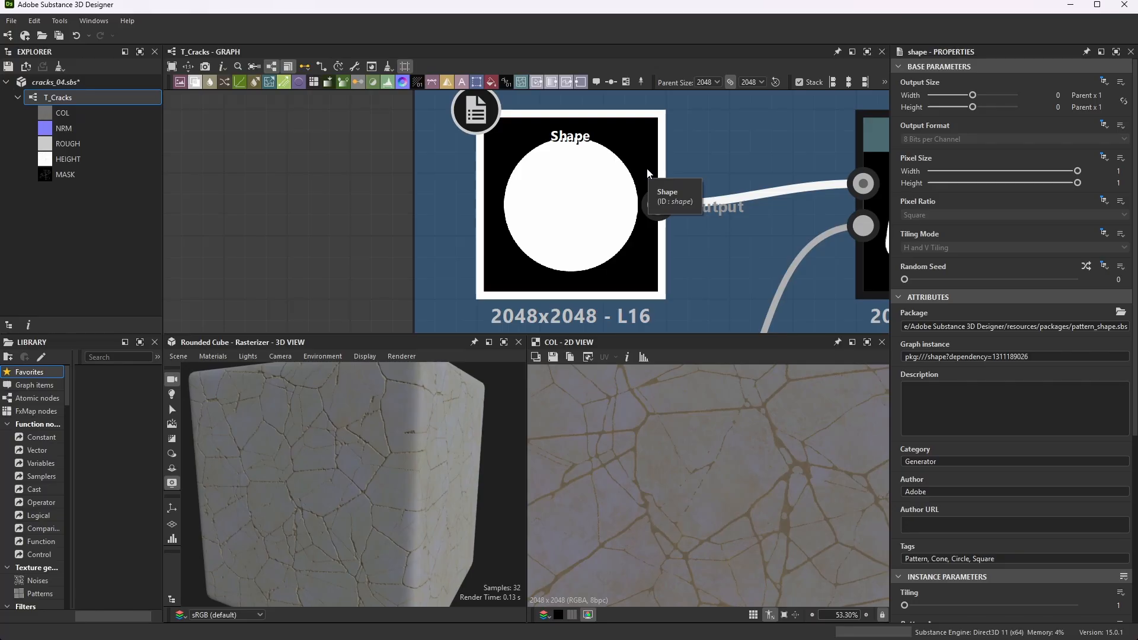
# - Examine the Shape node's instance parameters, including its pattern, scale and size
pyautogui.scroll(-2, 669, 225)
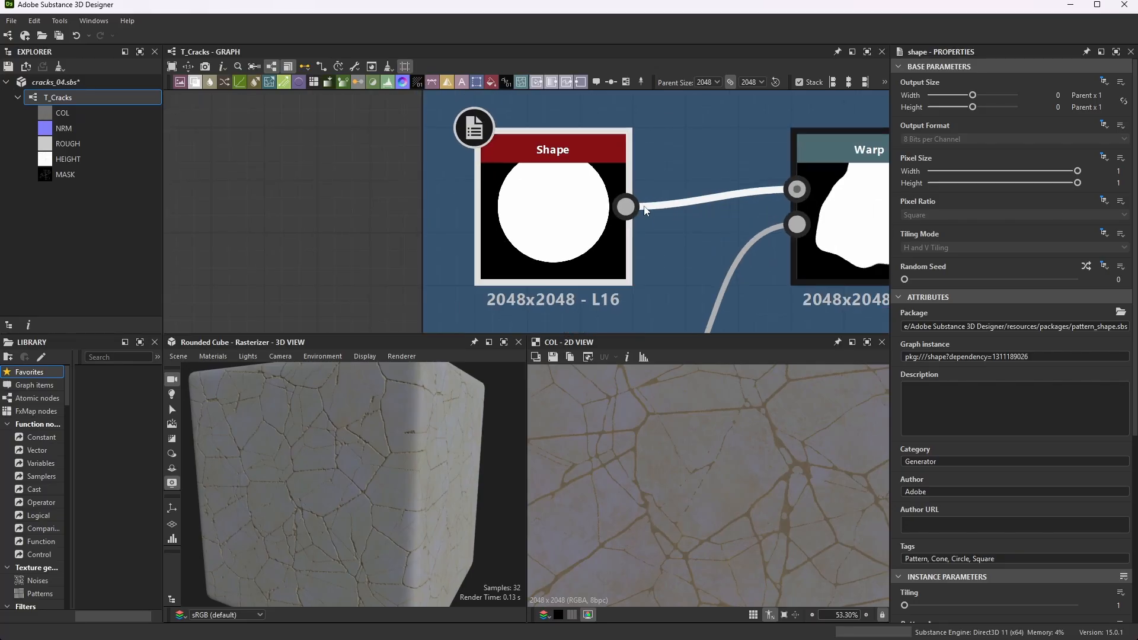
pyautogui.scroll(-1, 639, 284)
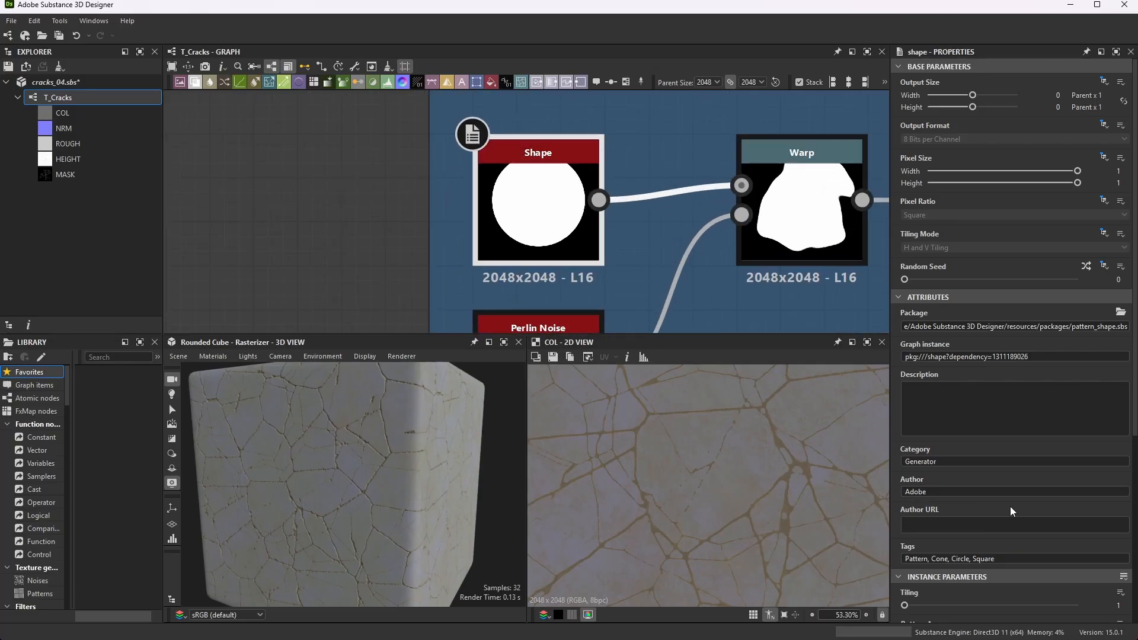
pyautogui.scroll(-6, 1010, 506)
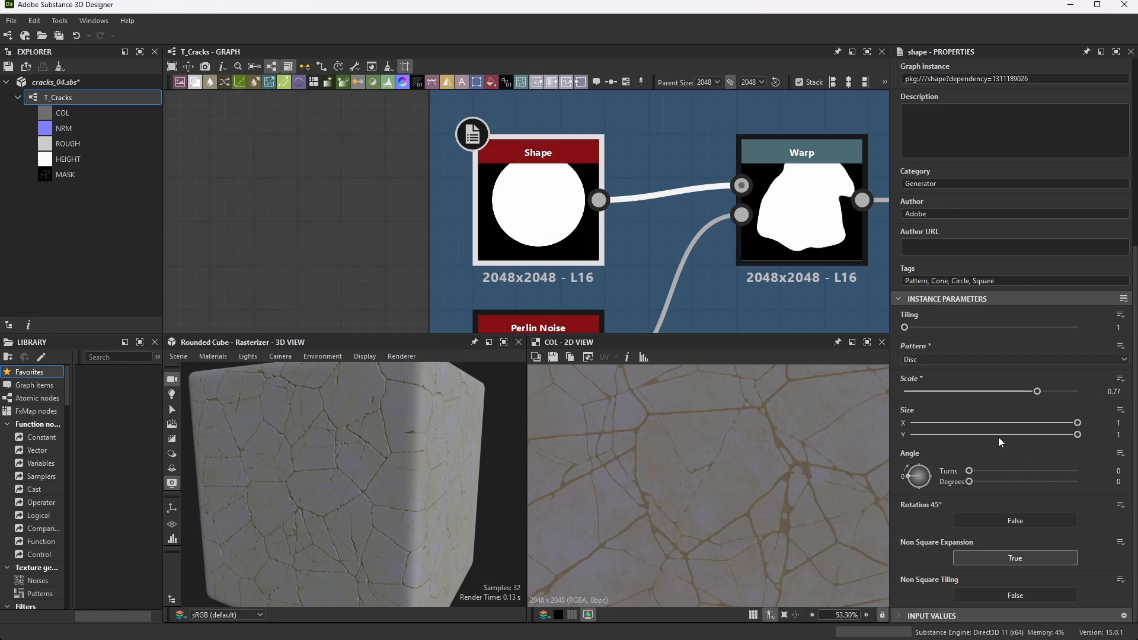
pyautogui.scroll(-3, 616, 222)
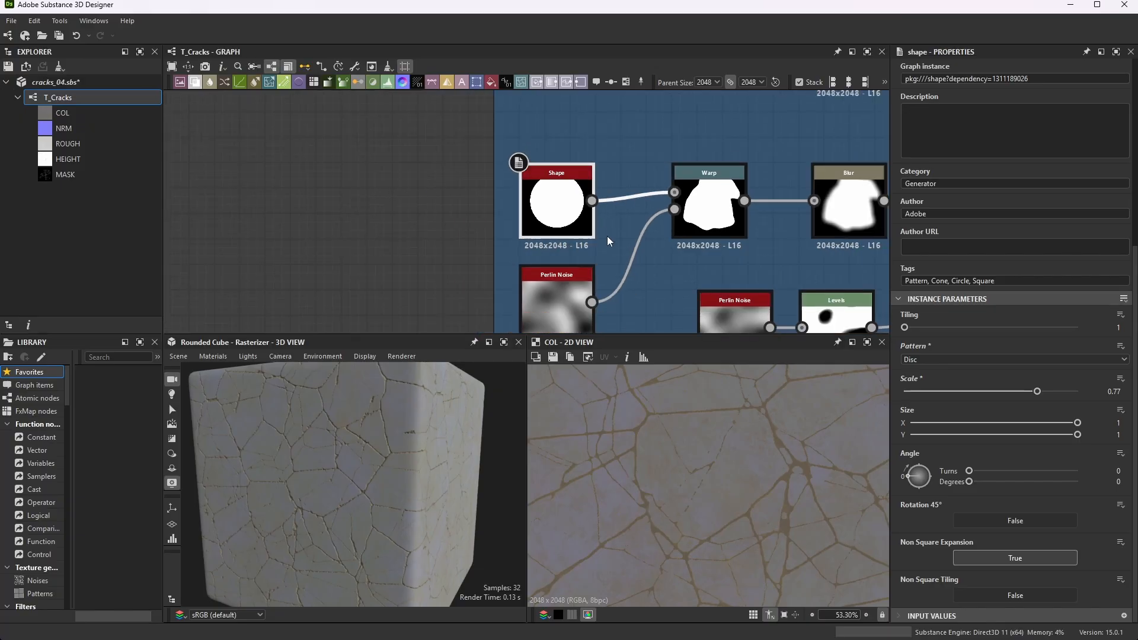
# - Preview the Perlin Noise node that feeds the Warp's gradient input and show its instance parameters
pyautogui.scroll(2, 607, 236)
pyautogui.scroll(-3, 592, 214)
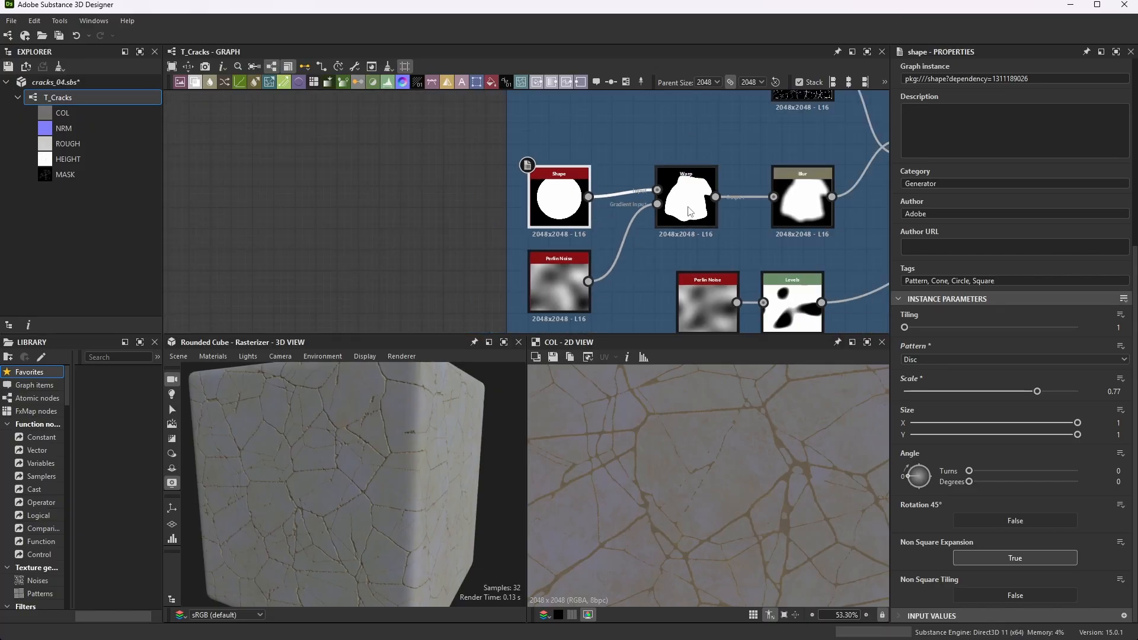
pyautogui.scroll(2, 590, 301)
pyautogui.click(582, 250)
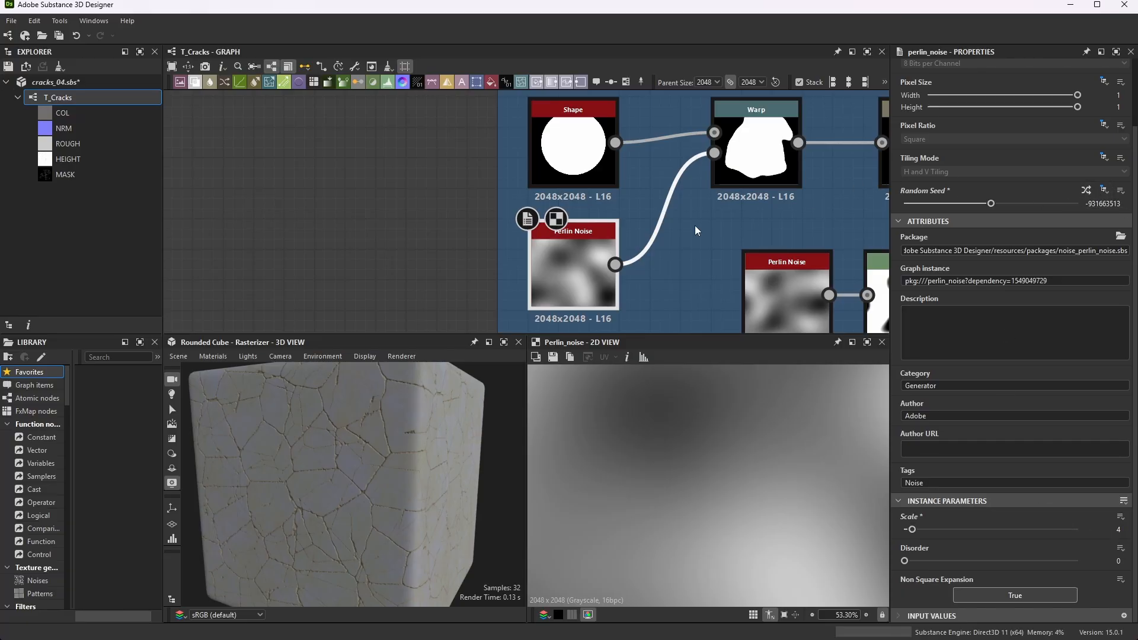
# - Preview the full Warp node result in the 2D view and examine its intensity
pyautogui.moveTo(772, 136); pyautogui.dragTo(691, 190, button='middle')
pyautogui.click(691, 190)
pyautogui.scroll(-5, 648, 422)
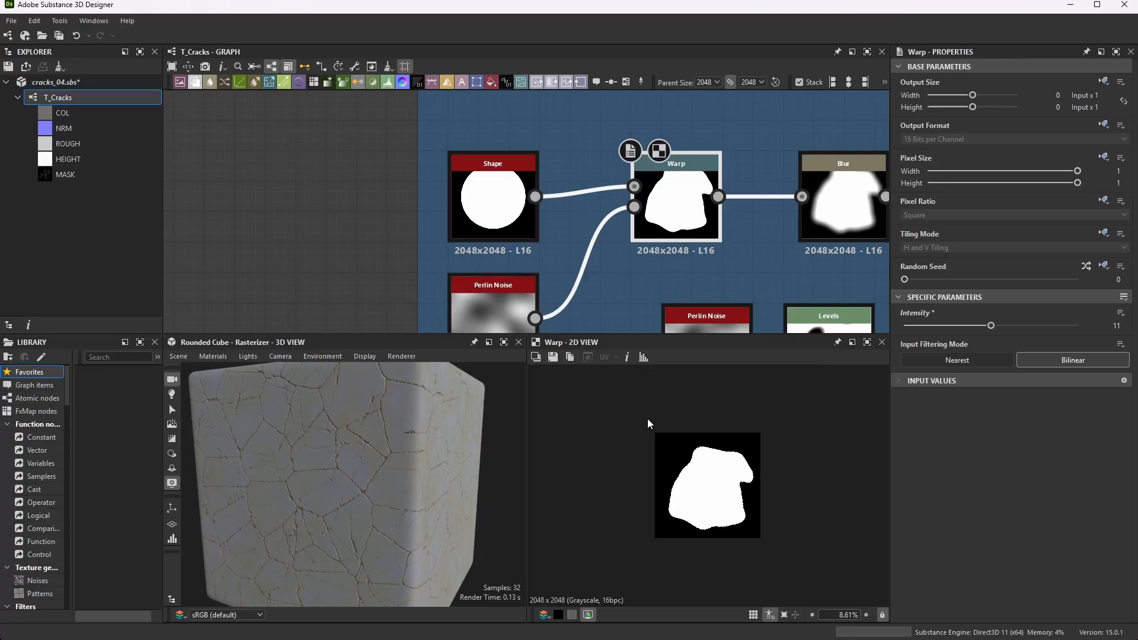
pyautogui.scroll(2, 780, 490)
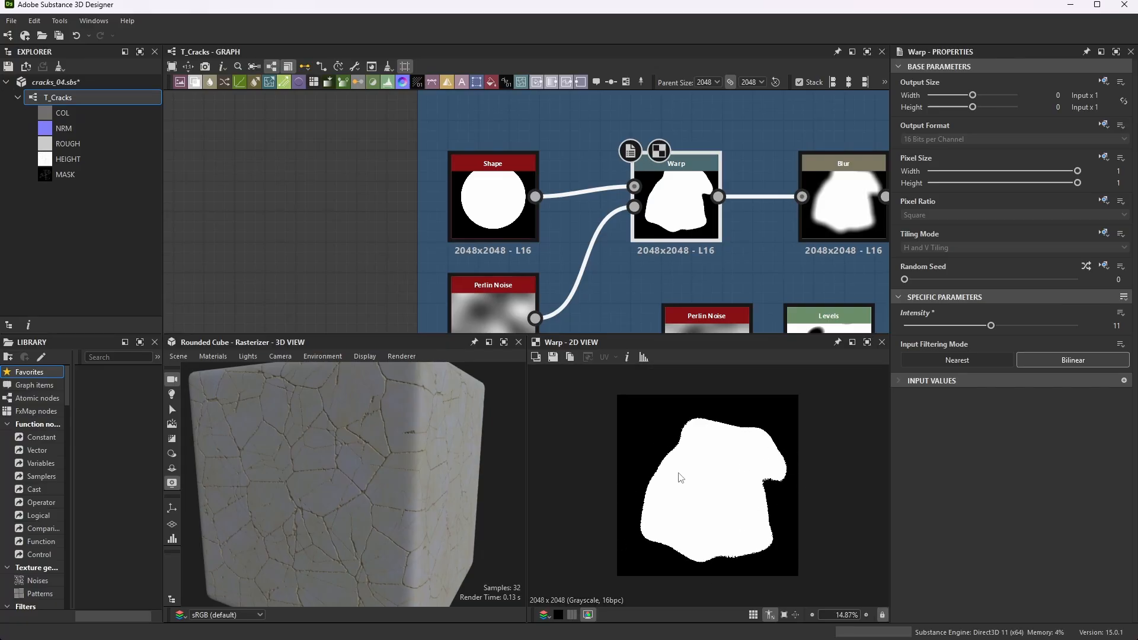
pyautogui.scroll(-2, 597, 197)
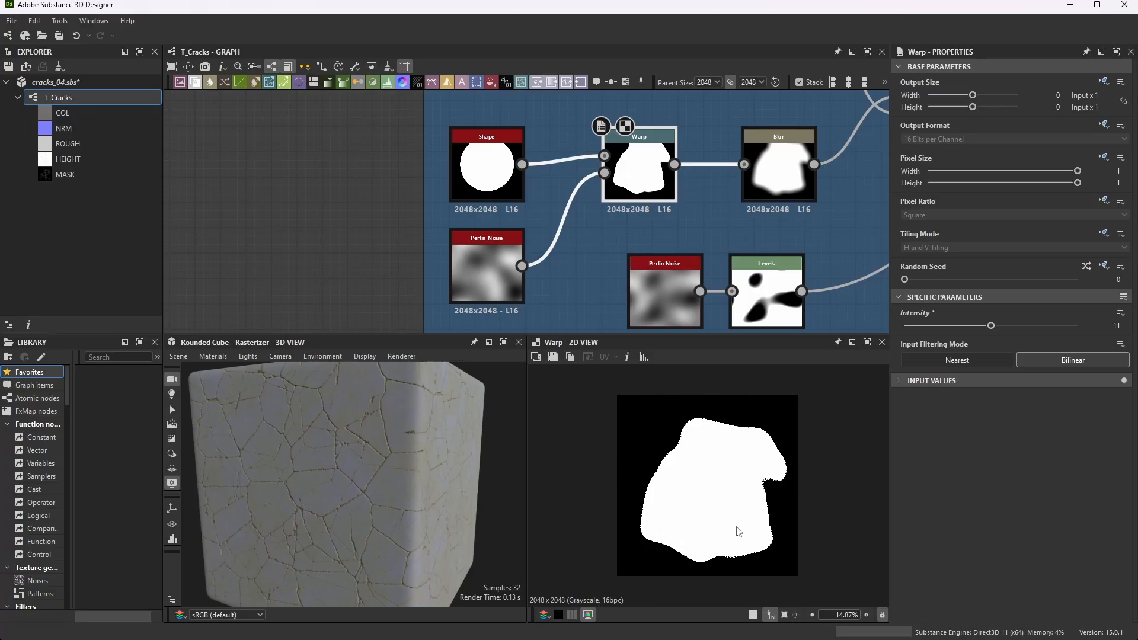
pyautogui.scroll(2, 628, 138)
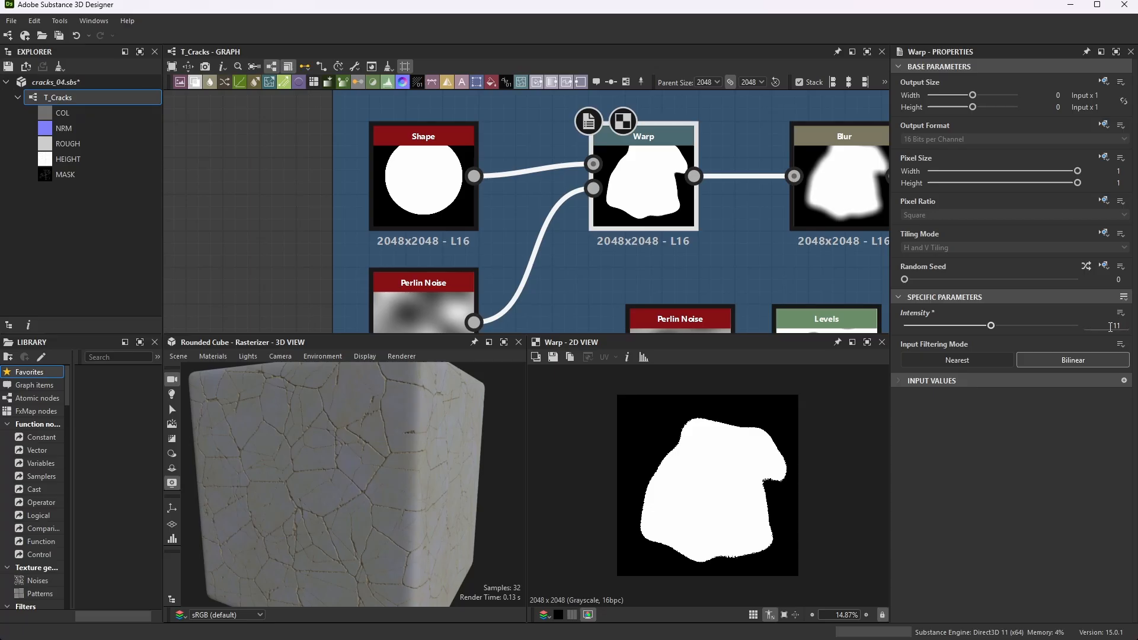
pyautogui.scroll(-3, 674, 178)
pyautogui.scroll(2, 741, 175)
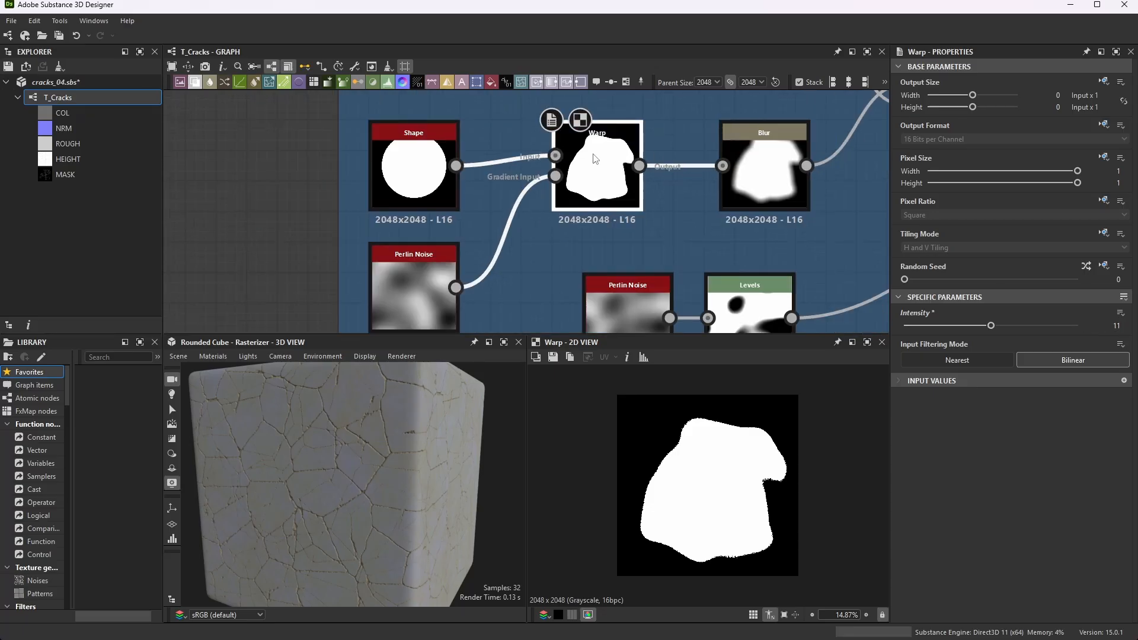
# - Preview the Blur node that follows the Warp and check its intensity
pyautogui.click(780, 171)
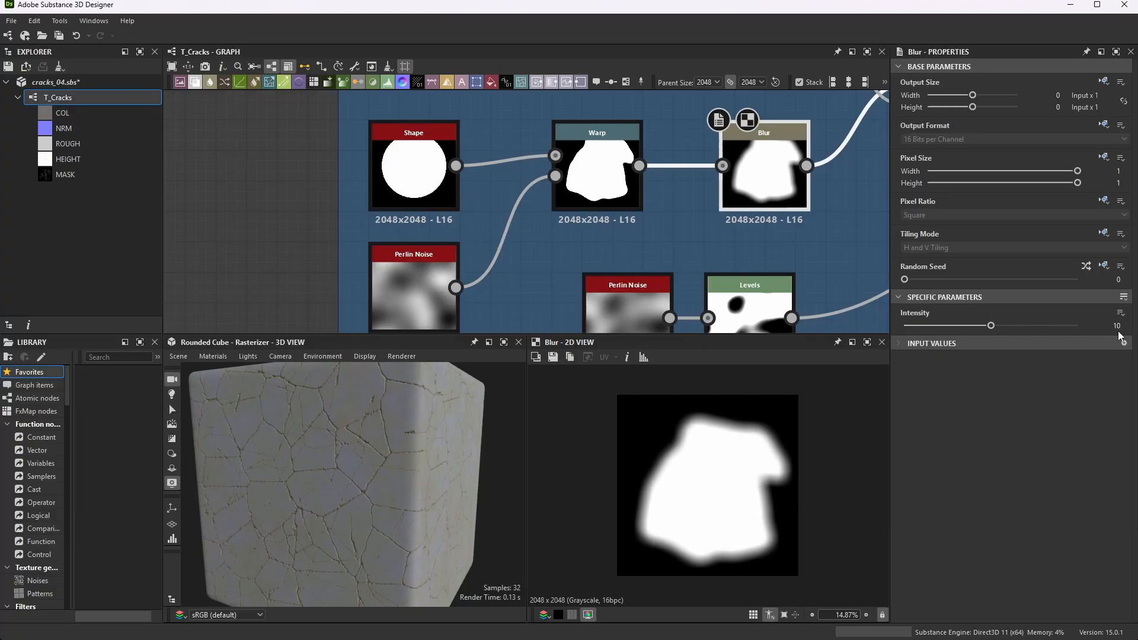
pyautogui.scroll(-5, 759, 215)
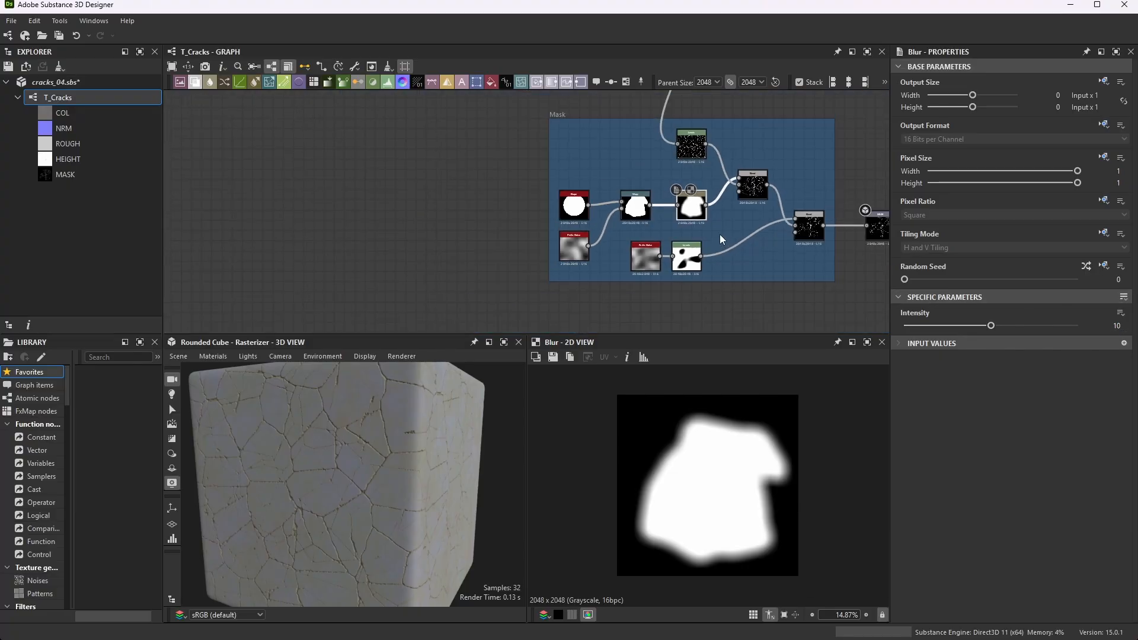
pyautogui.scroll(-3, 695, 240)
# - Trace the connection from the final Levels node of the height chain down into the Mask frame
pyautogui.scroll(5, 679, 95)
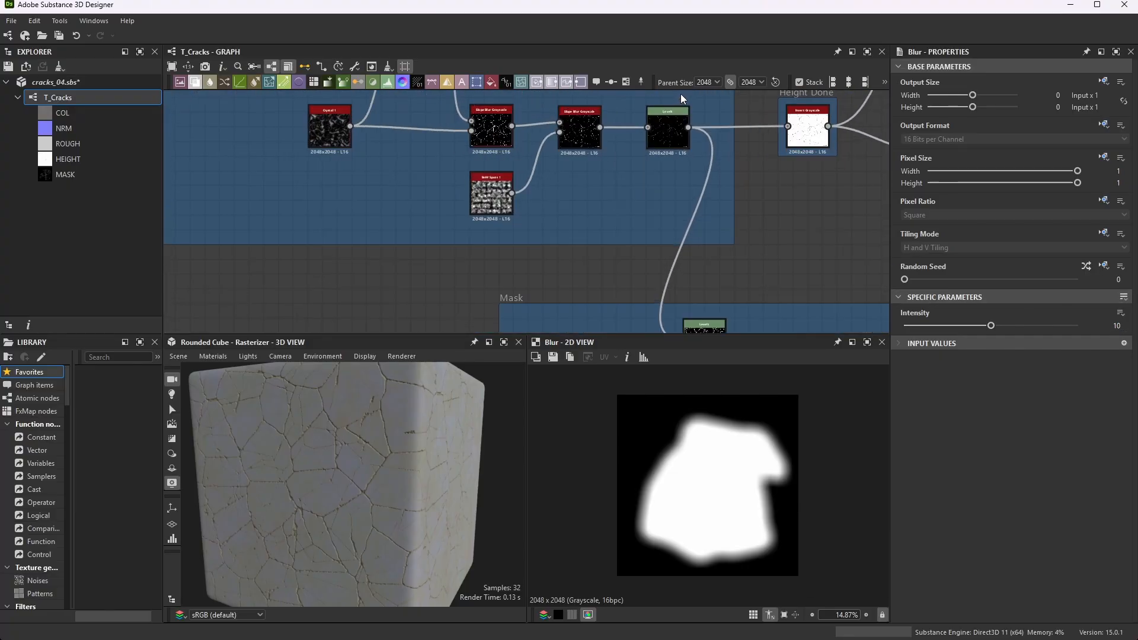
pyautogui.scroll(-4, 702, 221)
pyautogui.scroll(2, 724, 166)
pyautogui.scroll(6, 684, 176)
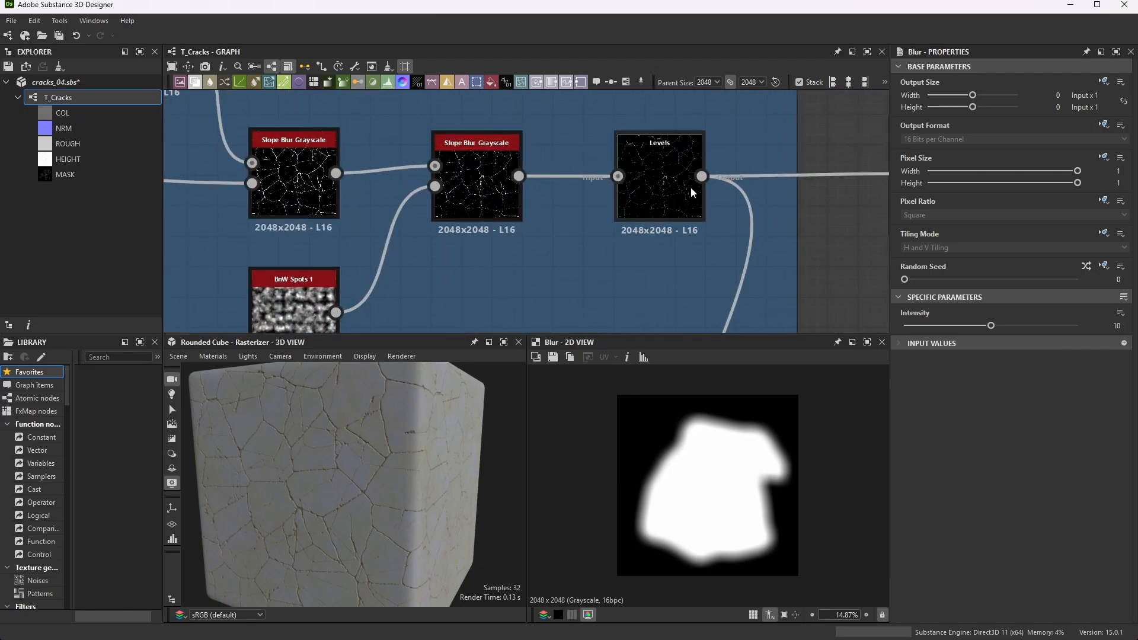
pyautogui.scroll(-6, 642, 165)
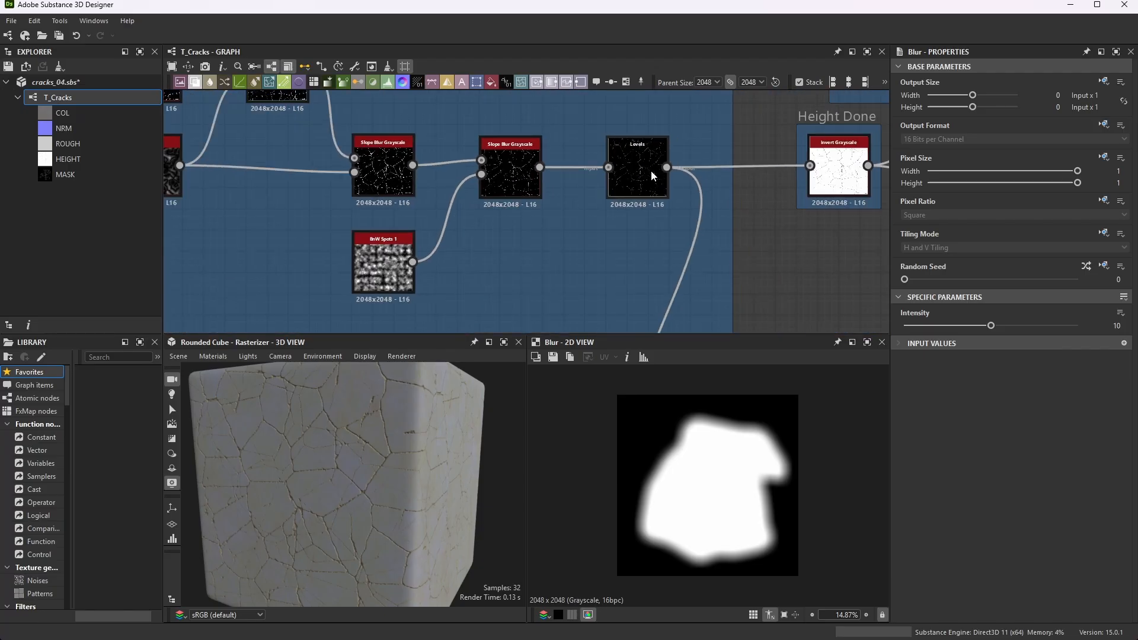
pyautogui.scroll(2, 677, 248)
pyautogui.scroll(4, 677, 247)
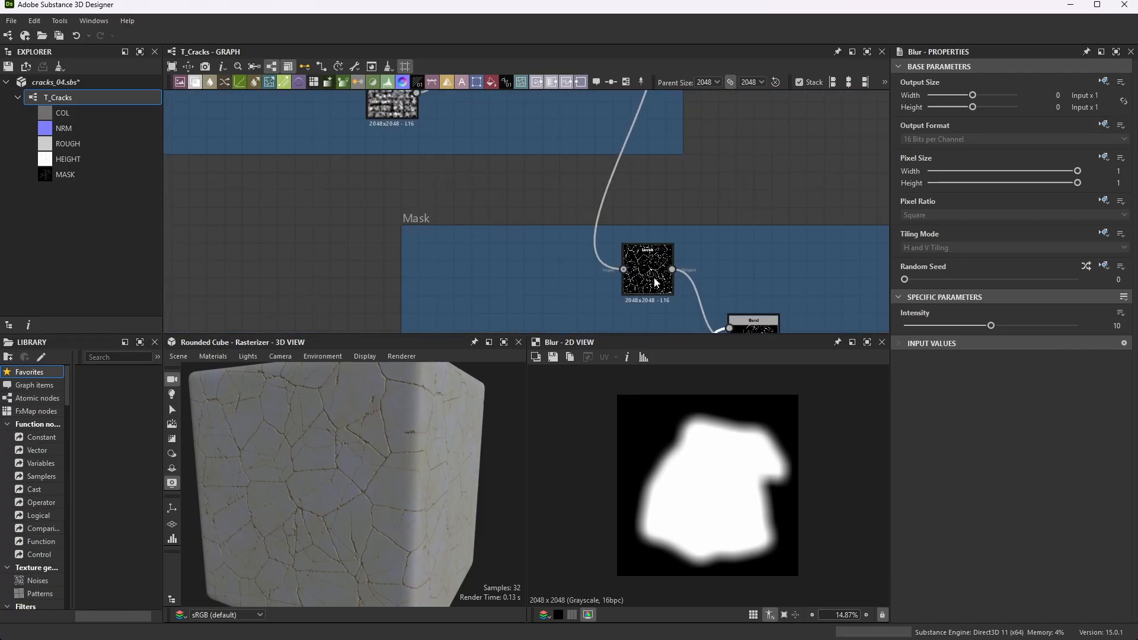
# - Preview the Mask frame's crack Levels node and inspect its white crack lines up close in the 2D view
pyautogui.click(668, 237)
pyautogui.scroll(-1, 669, 228)
pyautogui.scroll(5, 679, 249)
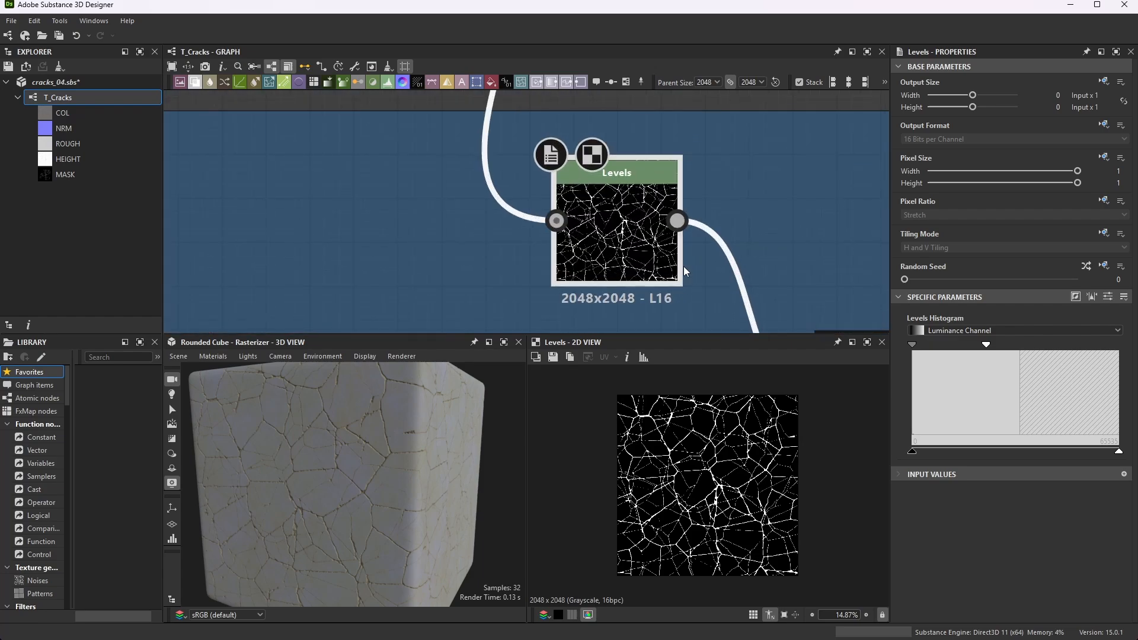
pyautogui.scroll(6, 704, 481)
pyautogui.scroll(2, 732, 439)
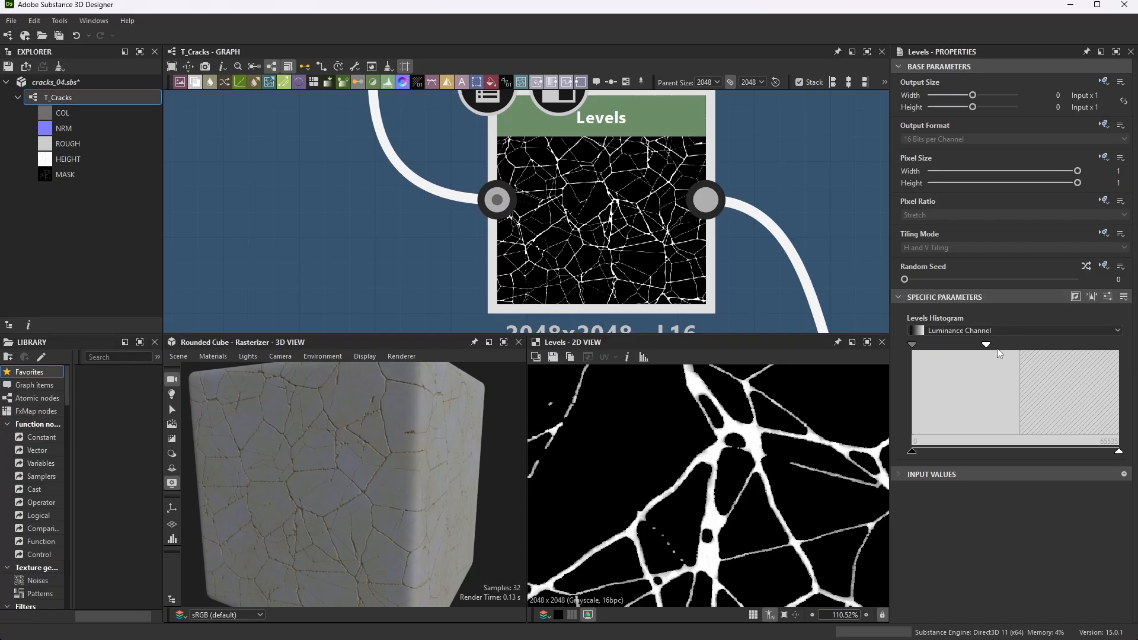
# - Show the crack Levels node's numeric values, and return its parameters to the histogram display
pyautogui.click(1108, 296)
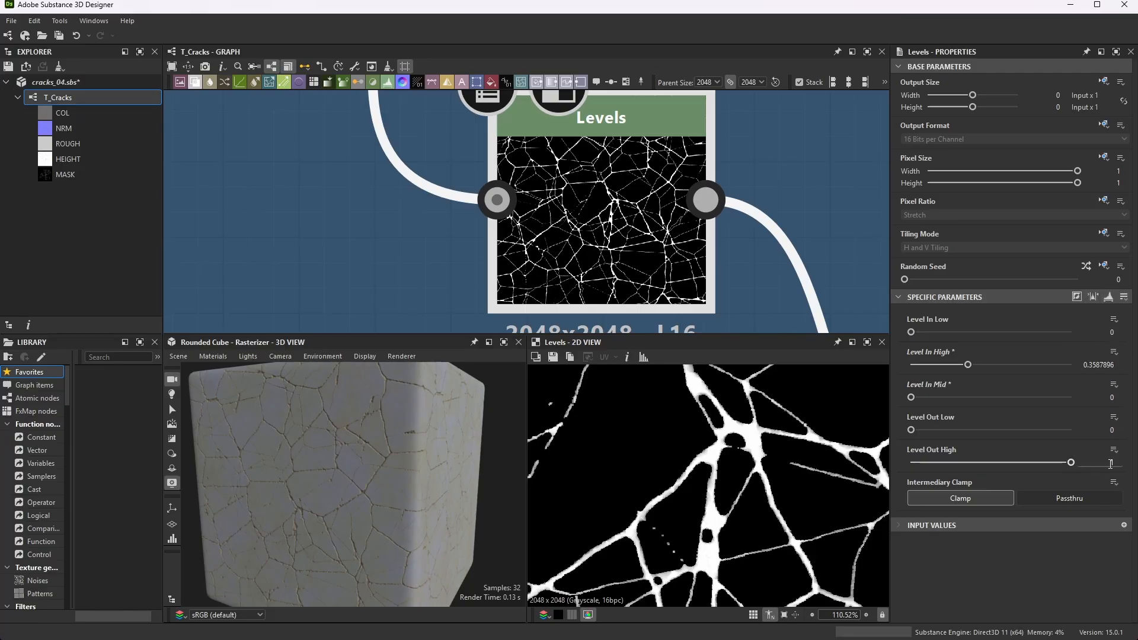
pyautogui.click(1108, 297)
pyautogui.scroll(-5, 702, 472)
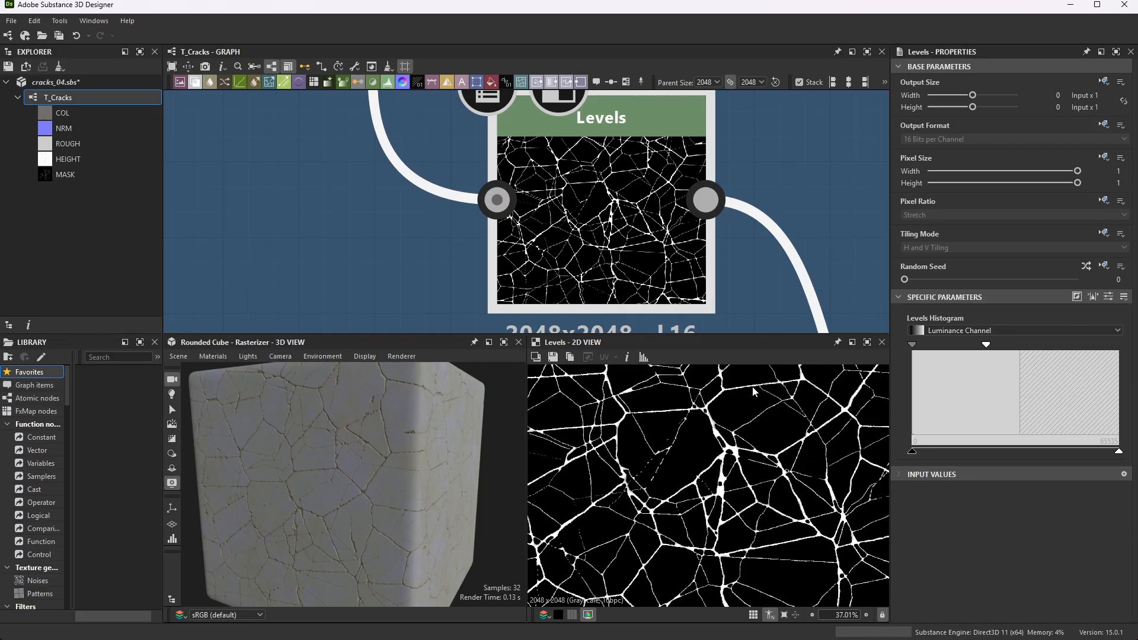
pyautogui.scroll(-4, 617, 124)
pyautogui.scroll(2, 677, 191)
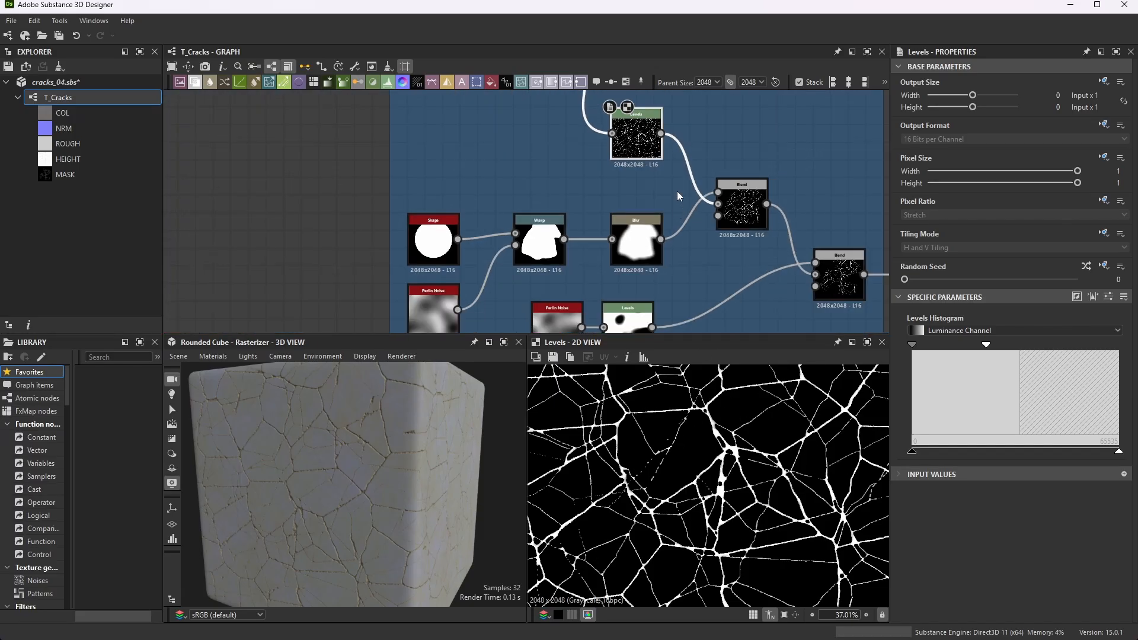
# - Select the first Blend node and the Blur node in turn to trace how they connect in the Mask frame
pyautogui.click(794, 237)
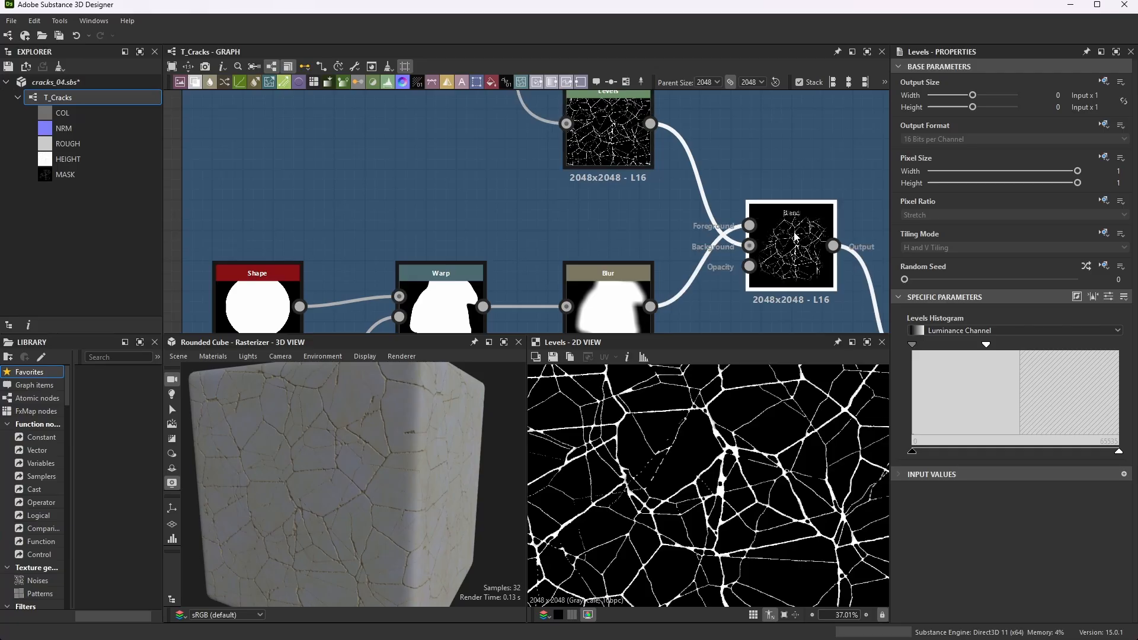
pyautogui.click(649, 290)
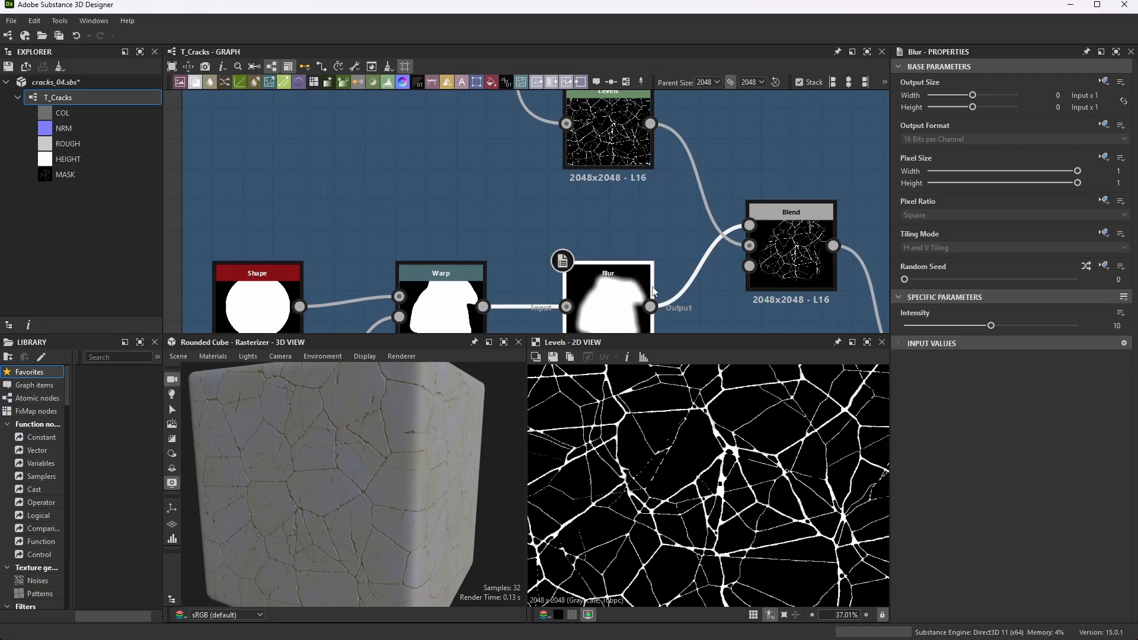
pyautogui.scroll(-3, 637, 255)
pyautogui.scroll(3, 712, 264)
# - Preview the first Blend node's full result and examine its Multiply mode and foreground and background inputs
pyautogui.doubleClick(762, 249)
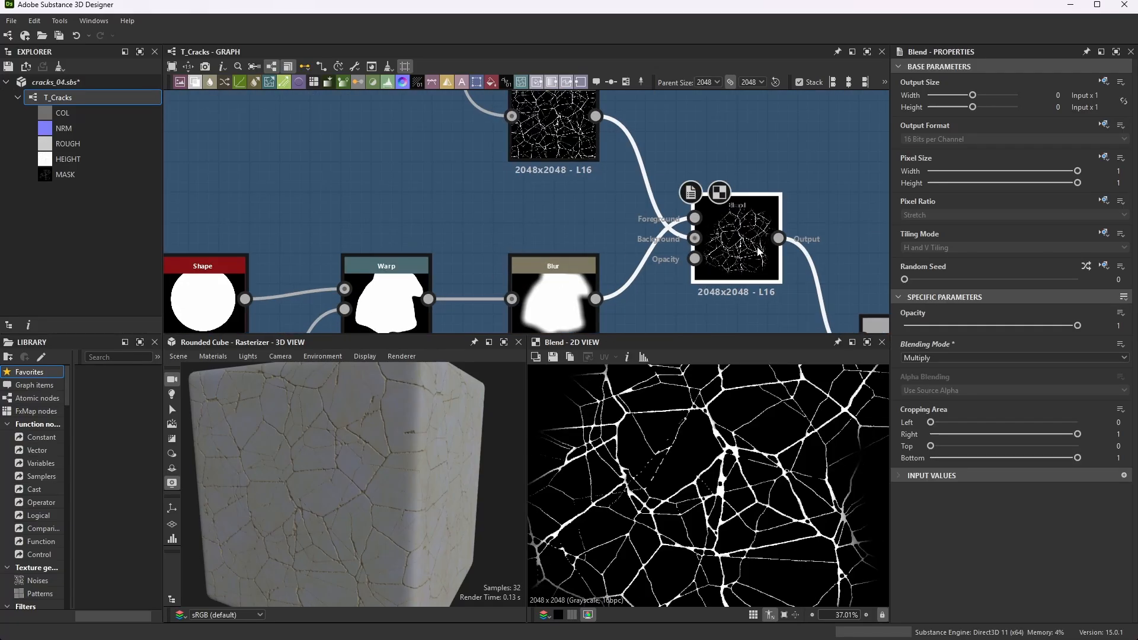
pyautogui.scroll(-3, 605, 459)
pyautogui.scroll(-1, 603, 459)
pyautogui.moveTo(652, 482); pyautogui.dragTo(710, 498, button='middle')
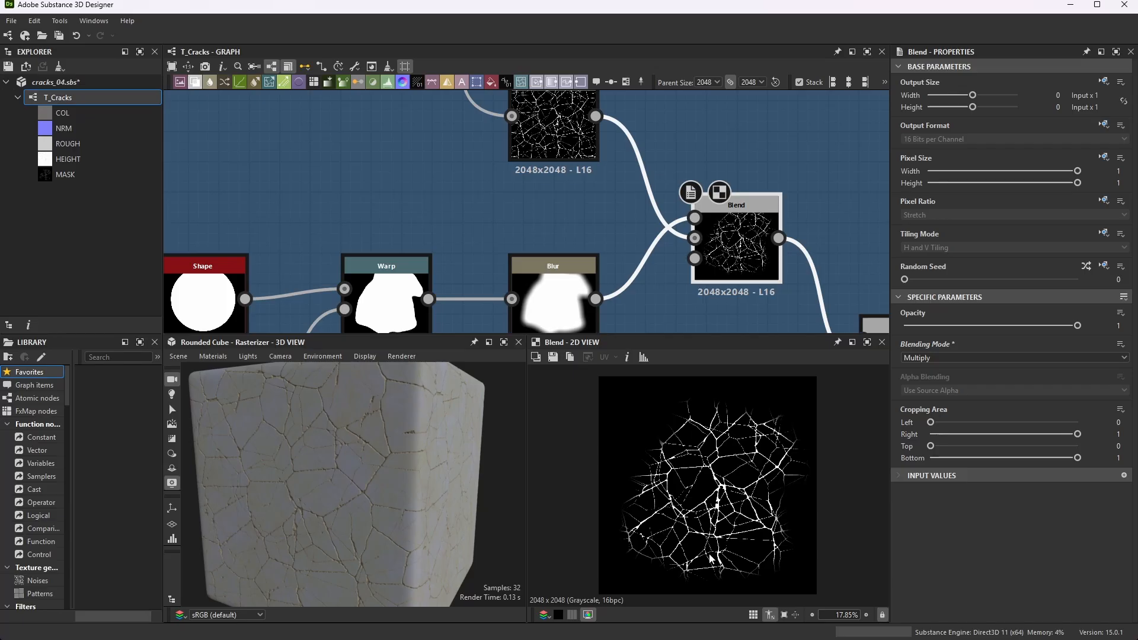
pyautogui.scroll(-3, 681, 244)
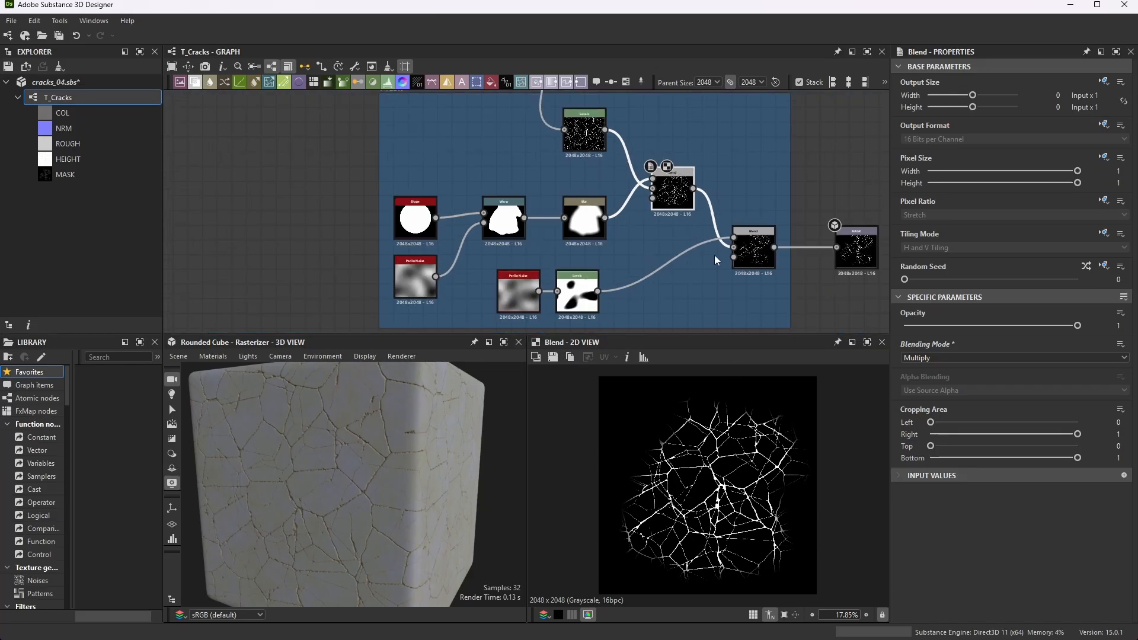
pyautogui.scroll(5, 698, 159)
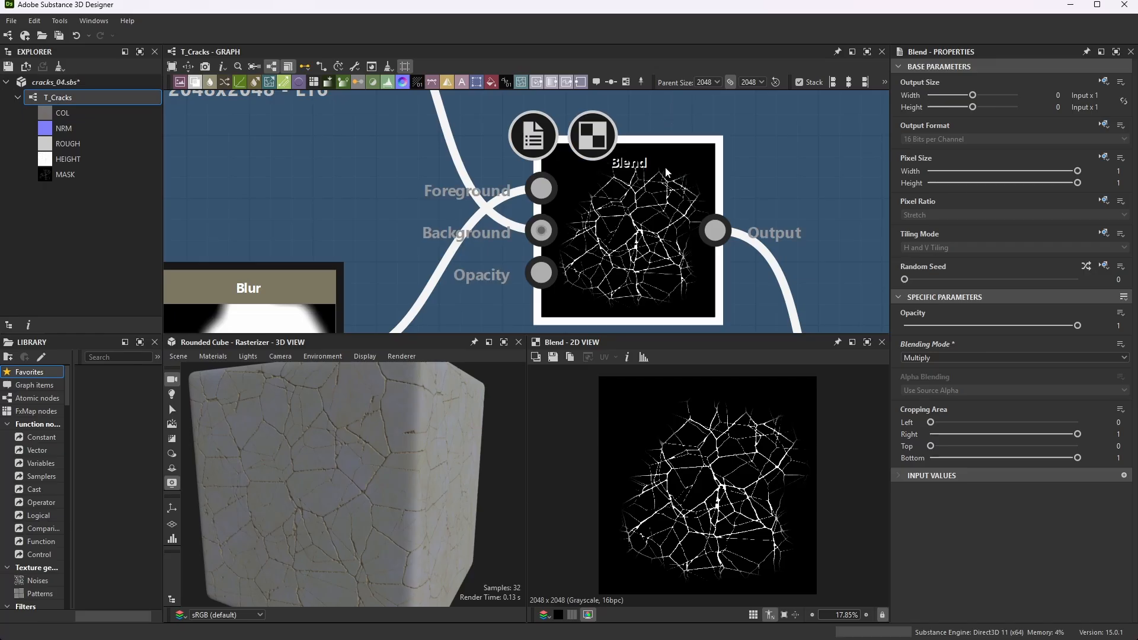
# - Select the second Perlin Noise node in the Mask frame and examine its scale and disorder
pyautogui.scroll(-5, 673, 162)
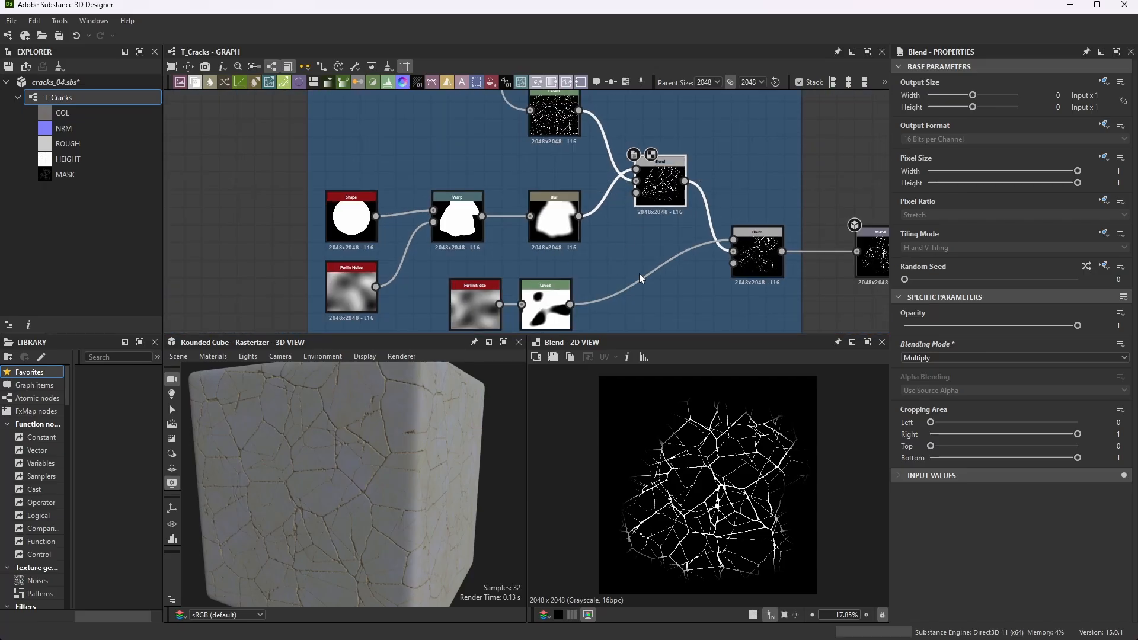
pyautogui.click(474, 302)
pyautogui.scroll(5, 477, 299)
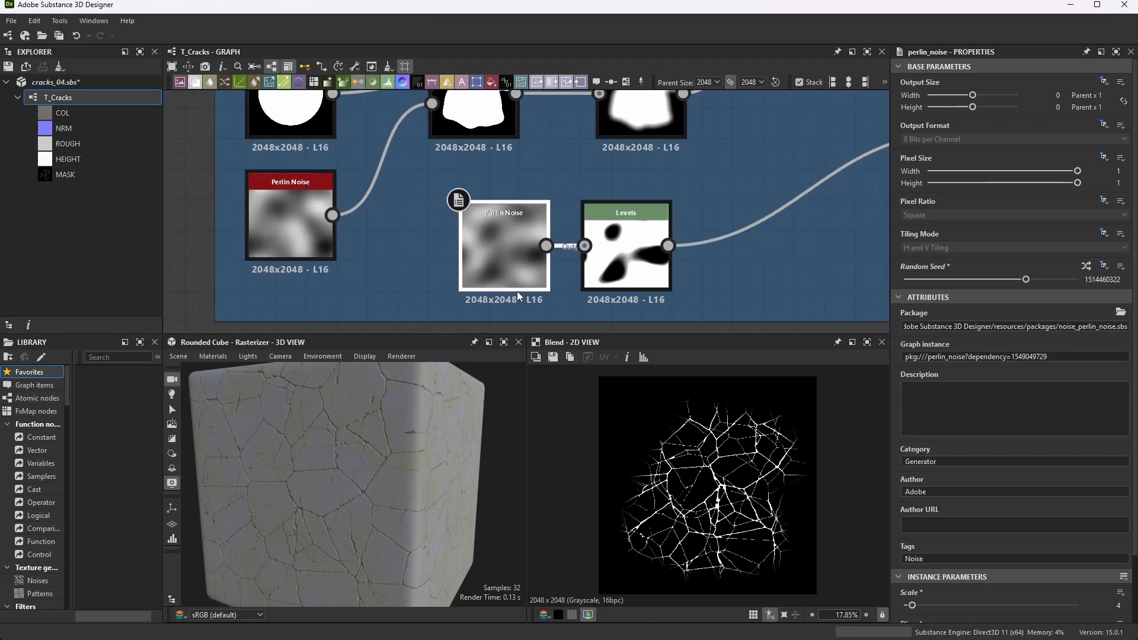
pyautogui.scroll(-2, 1034, 510)
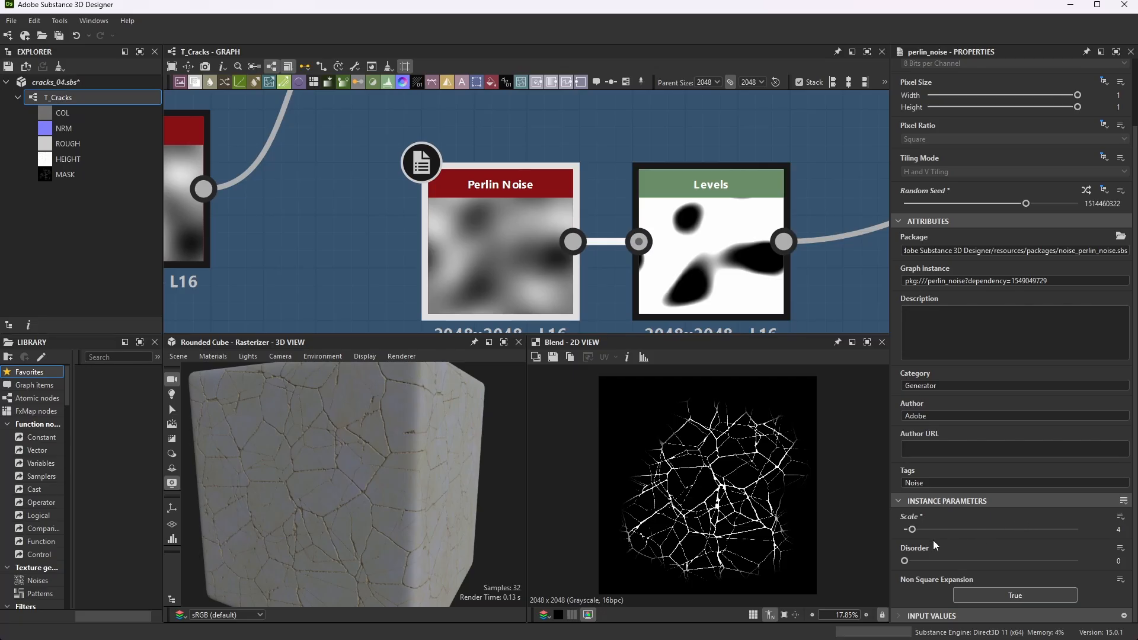
# - Preview the Levels node after the second Perlin Noise and show its numeric level values
pyautogui.click(745, 192)
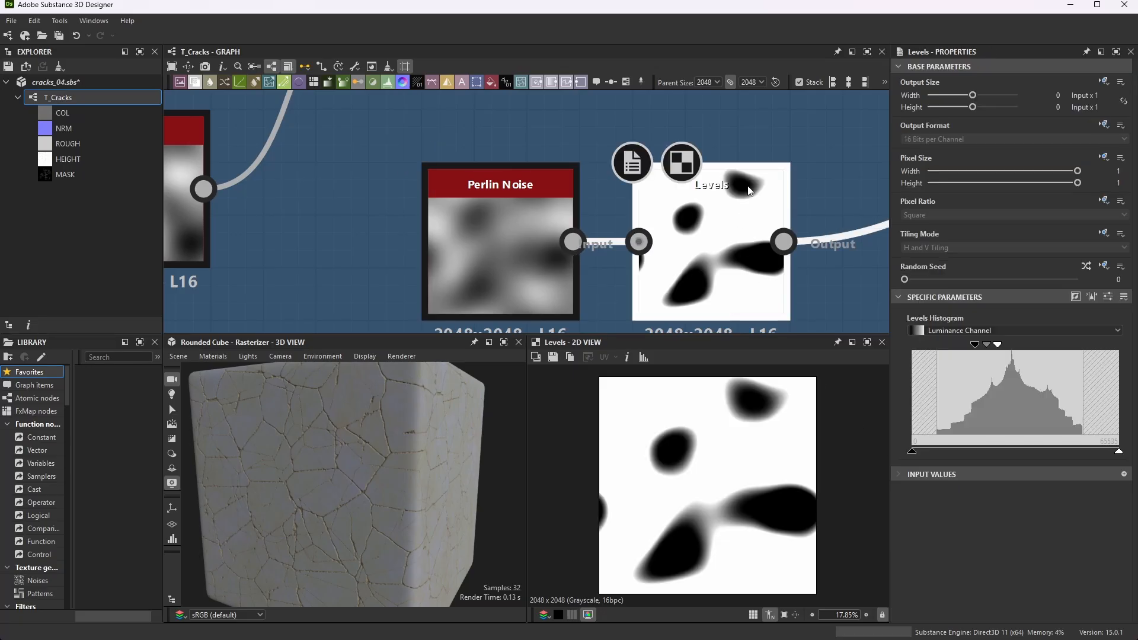
pyautogui.scroll(-3, 717, 236)
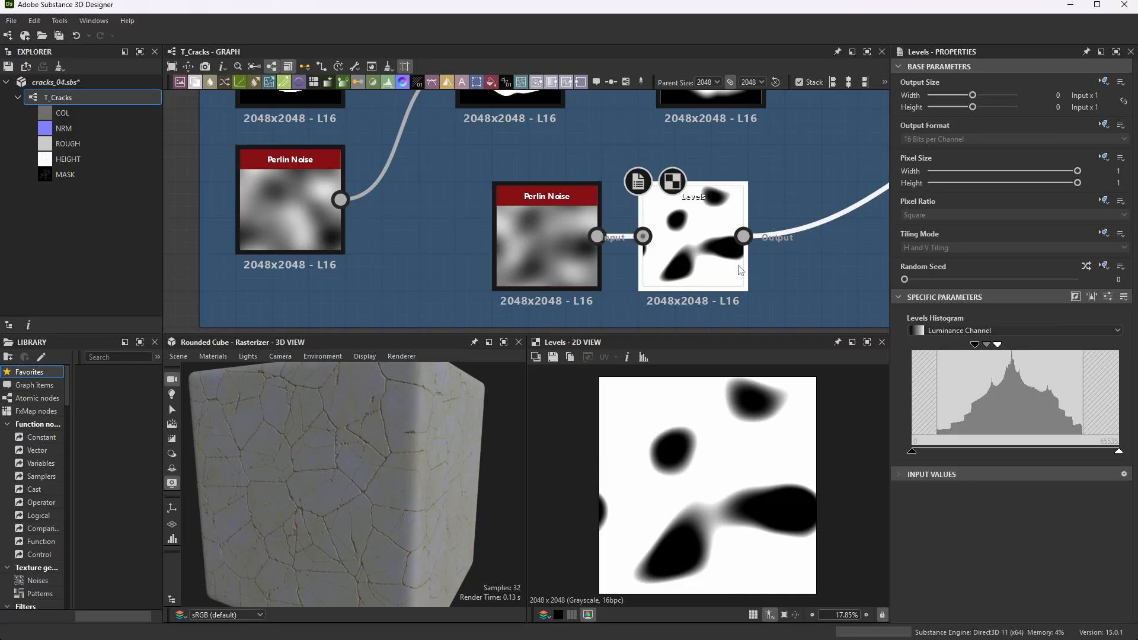
pyautogui.click(1091, 296)
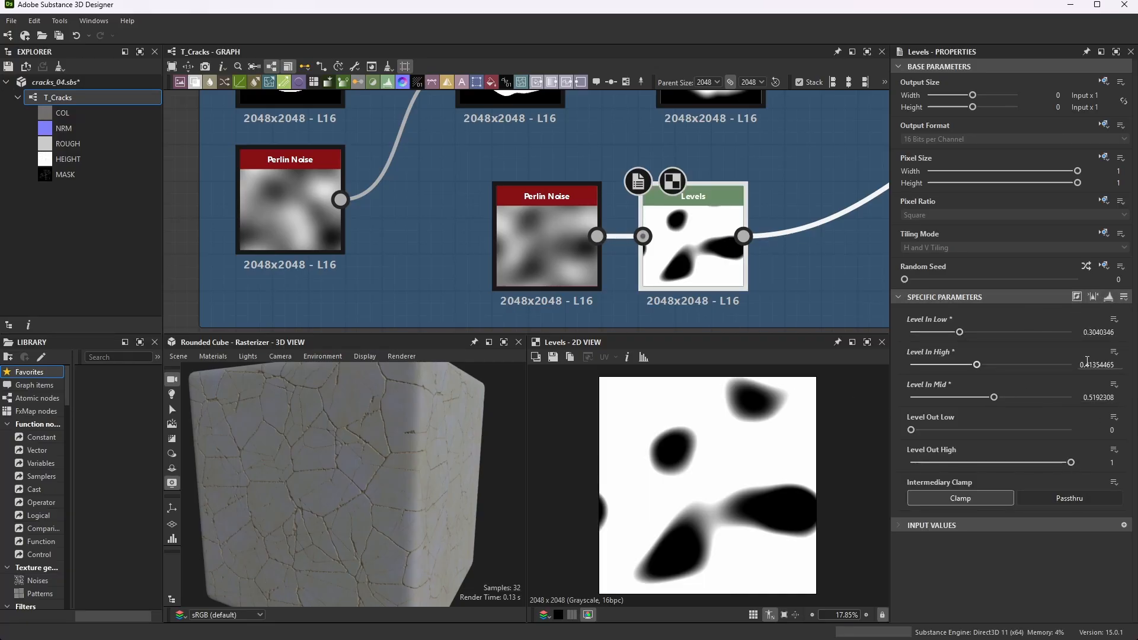
pyautogui.scroll(-5, 595, 210)
pyautogui.scroll(4, 474, 261)
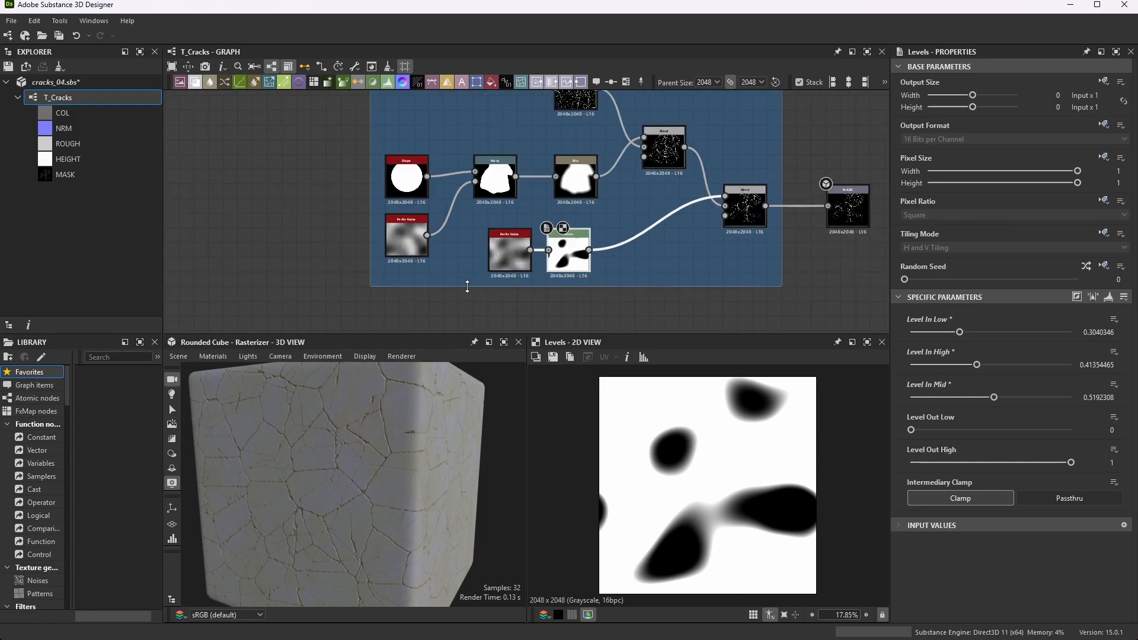
# - Compare the two Perlin Noise nodes in the Mask frame by their random seed, scale and disorder settings
pyautogui.click(486, 258)
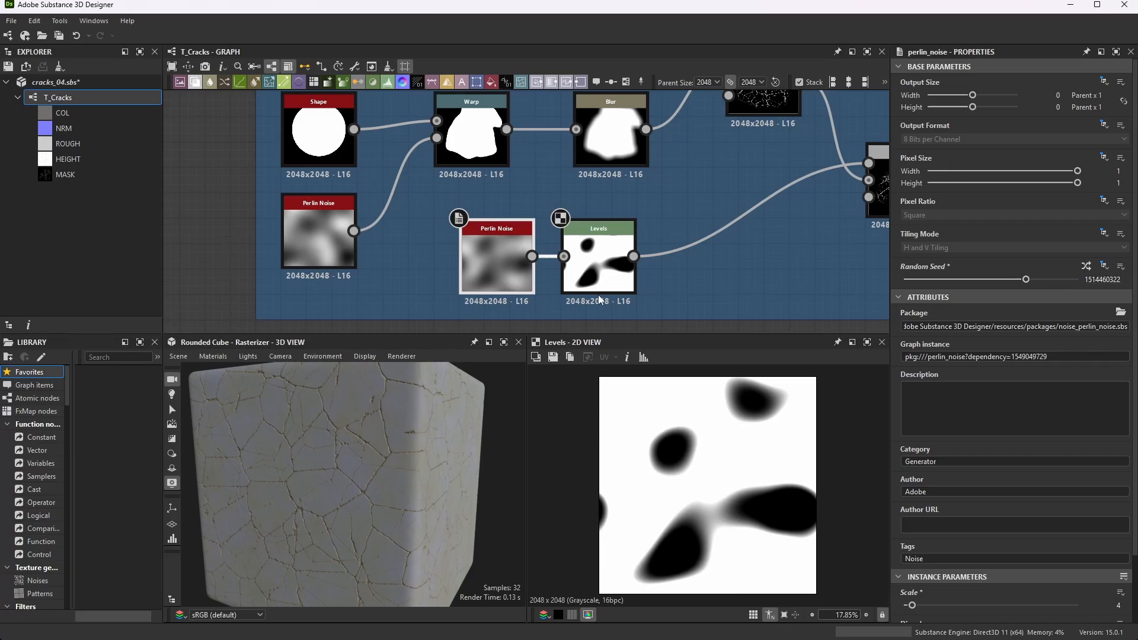
pyautogui.click(312, 243)
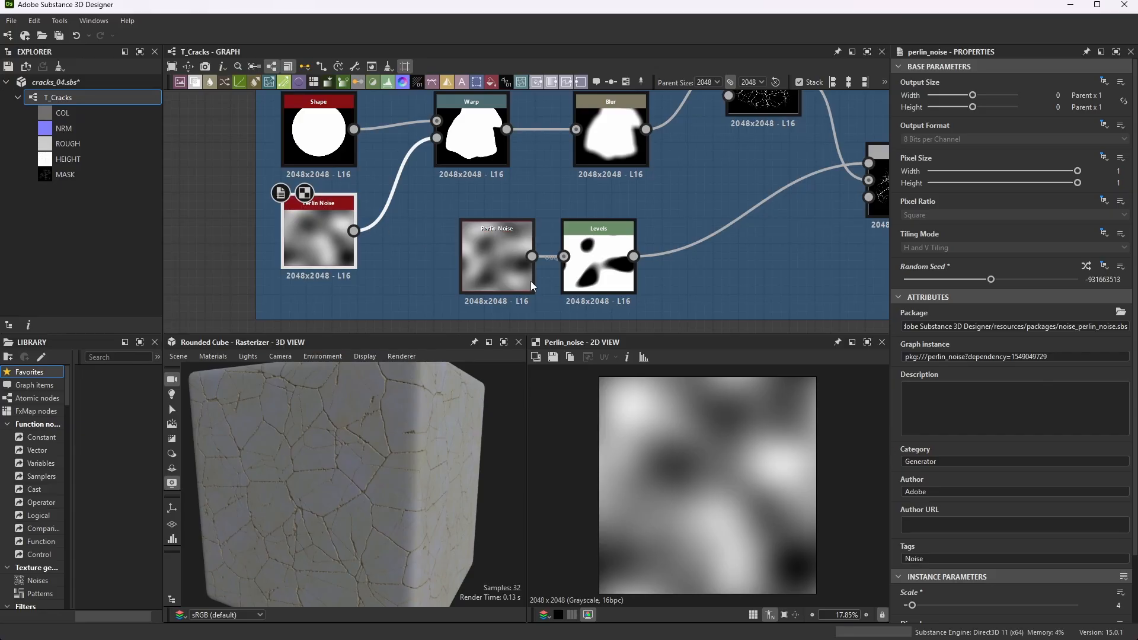
pyautogui.click(504, 260)
pyautogui.scroll(-2, 1013, 409)
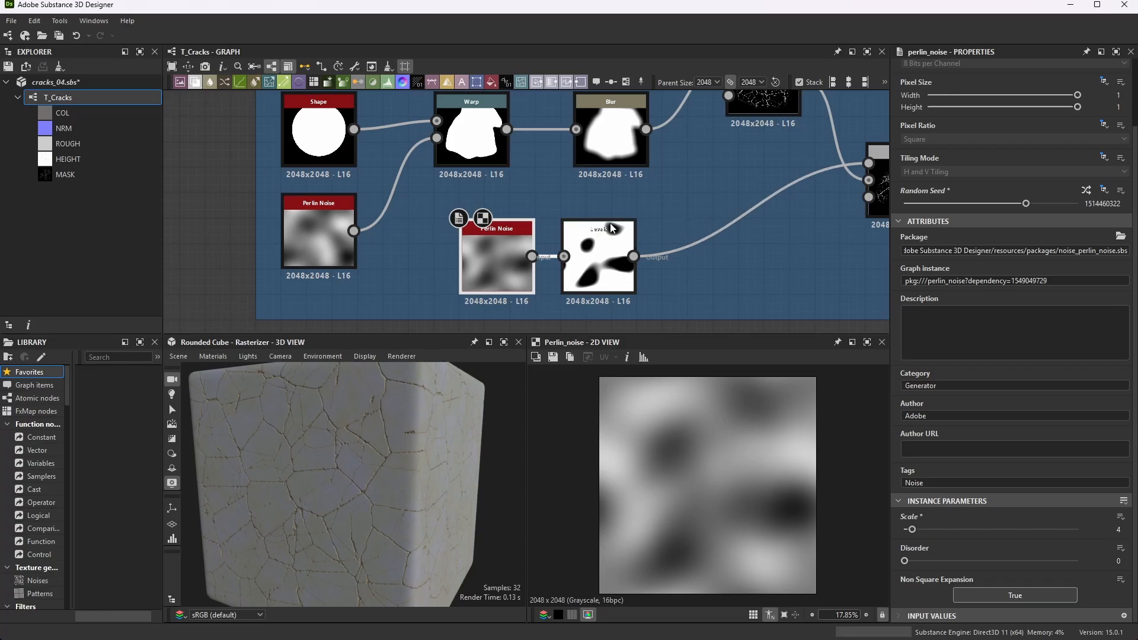
# - Preview the final Blend node in the Mask frame and examine its Multiply mode, input connections and resulting crack mask
pyautogui.scroll(-1, 688, 243)
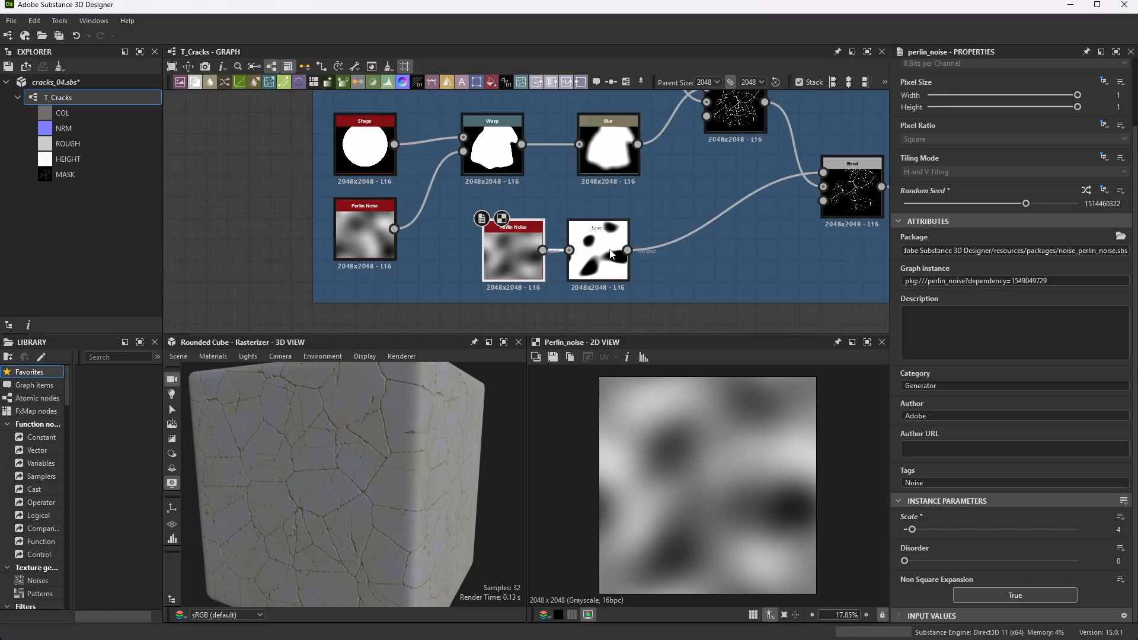
pyautogui.scroll(-2, 688, 244)
pyautogui.scroll(3, 644, 245)
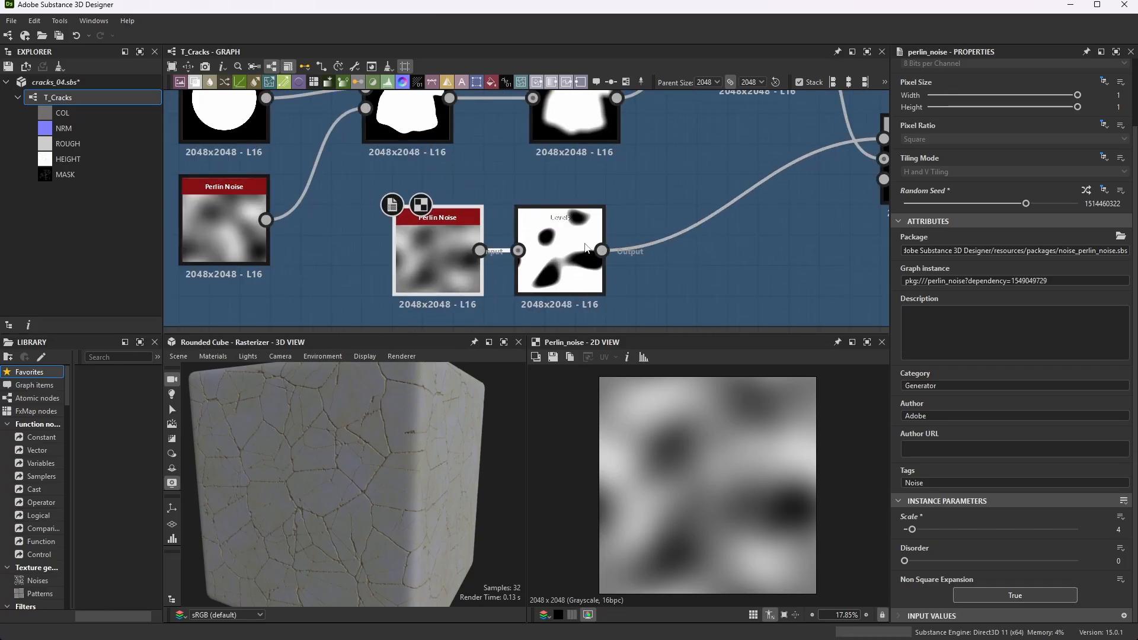
pyautogui.scroll(-3, 694, 204)
pyautogui.scroll(5, 796, 172)
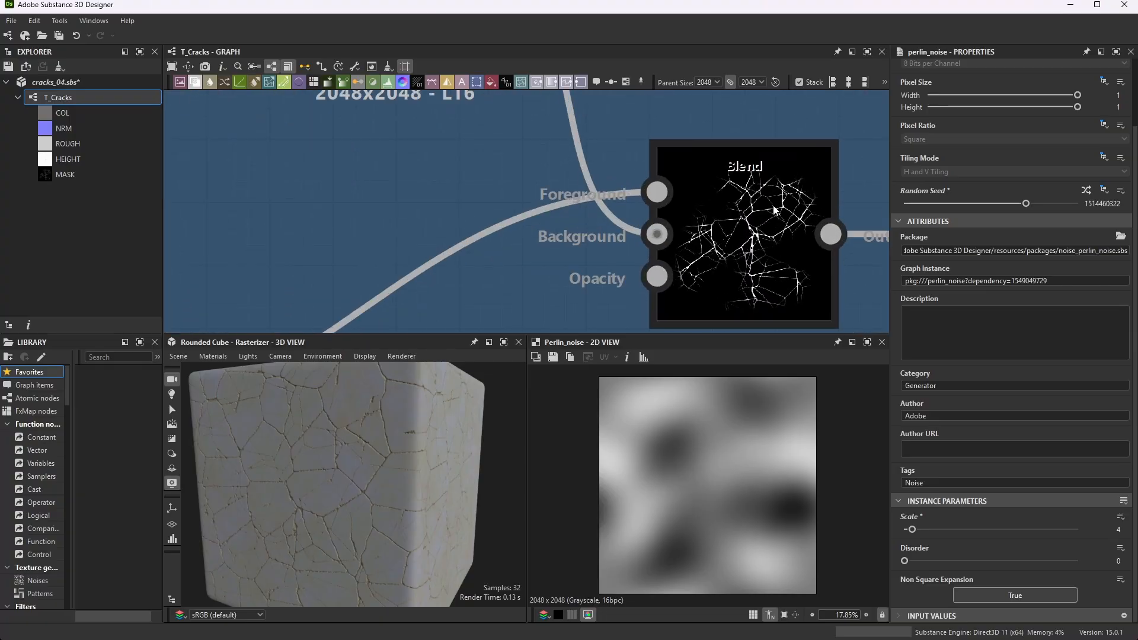
pyautogui.click(777, 210)
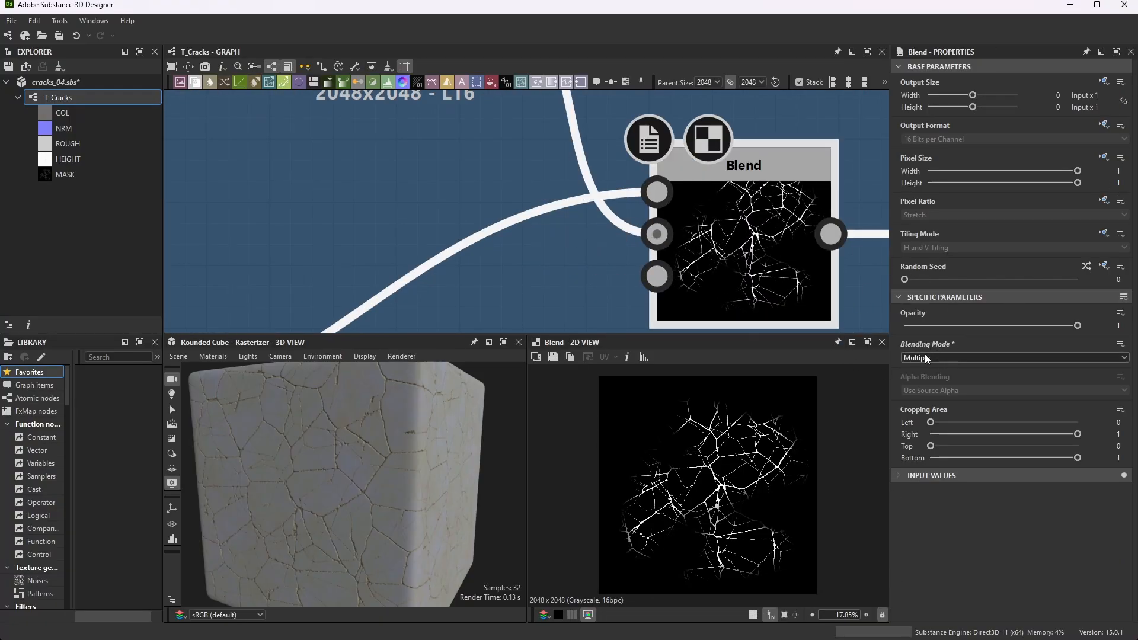
pyautogui.scroll(-5, 561, 174)
pyautogui.scroll(3, 585, 211)
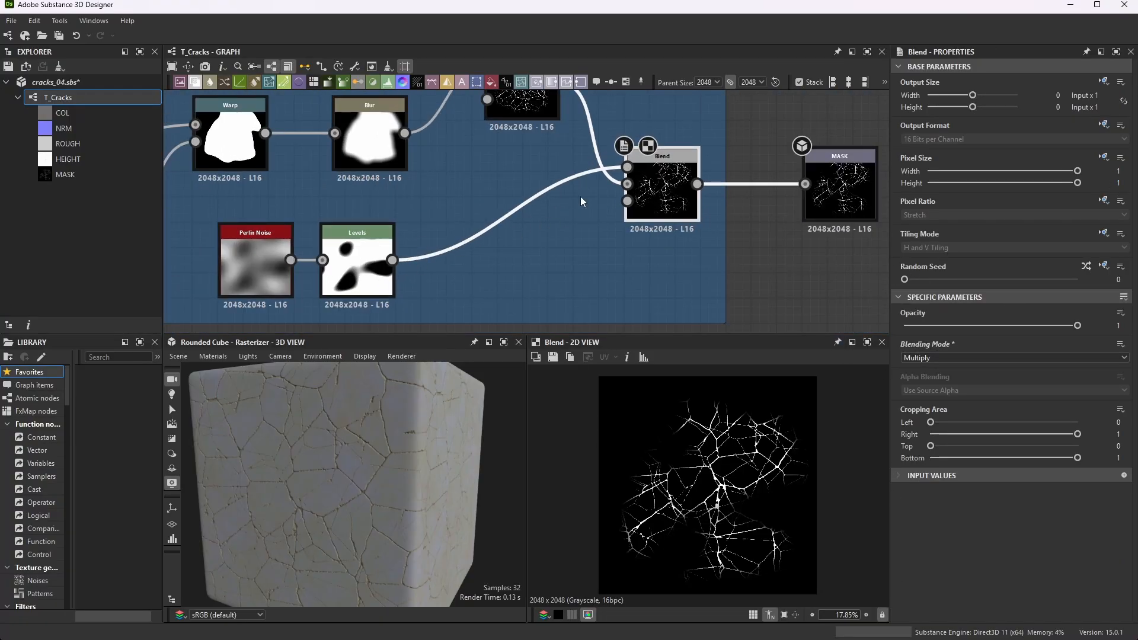
pyautogui.scroll(4, 630, 212)
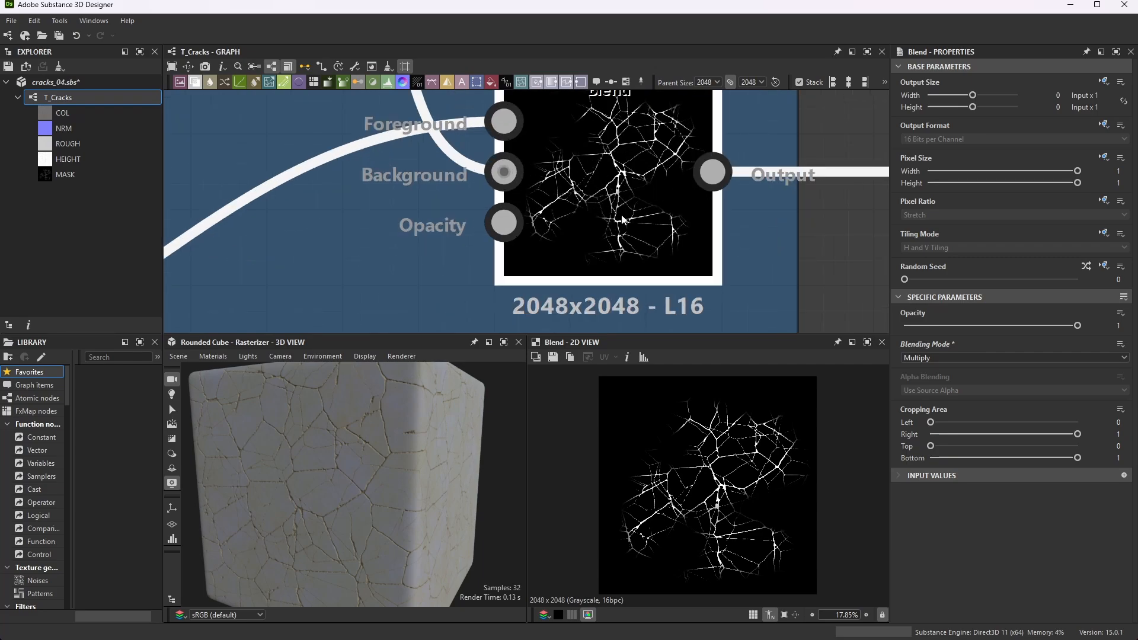
pyautogui.scroll(-3, 663, 189)
pyautogui.scroll(1, 747, 425)
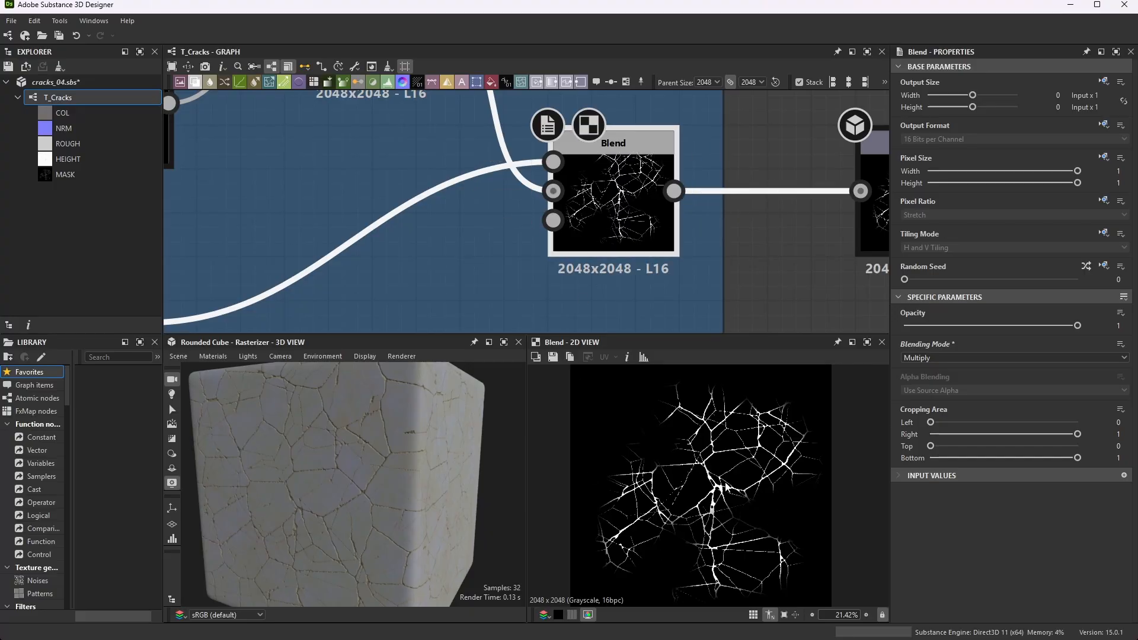
# - Examine how the final Blend node feeds the MASK output and review the whole T_Cracks graph
pyautogui.scroll(-3, 574, 213)
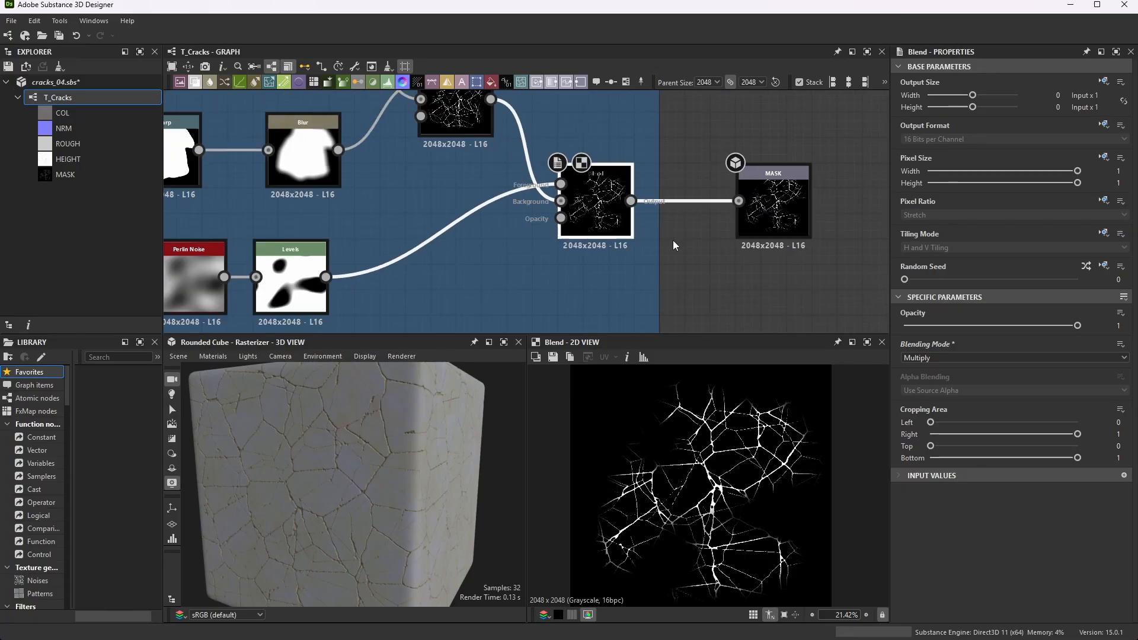
pyautogui.scroll(1, 774, 205)
pyautogui.scroll(2, 608, 210)
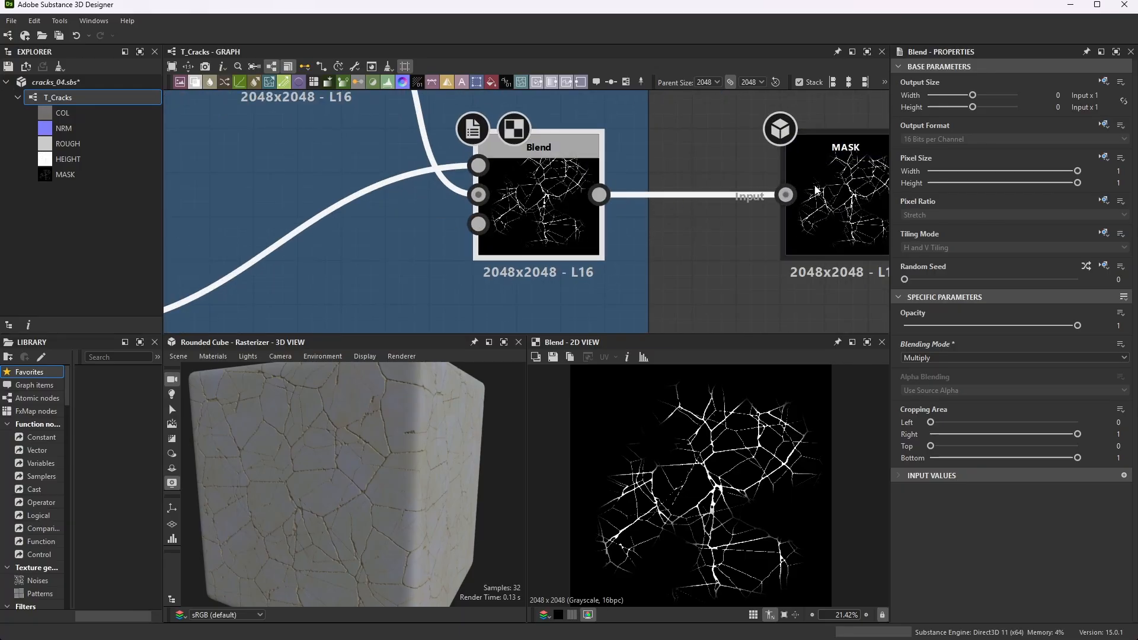
pyautogui.scroll(-1, 702, 246)
pyautogui.scroll(-5, 699, 266)
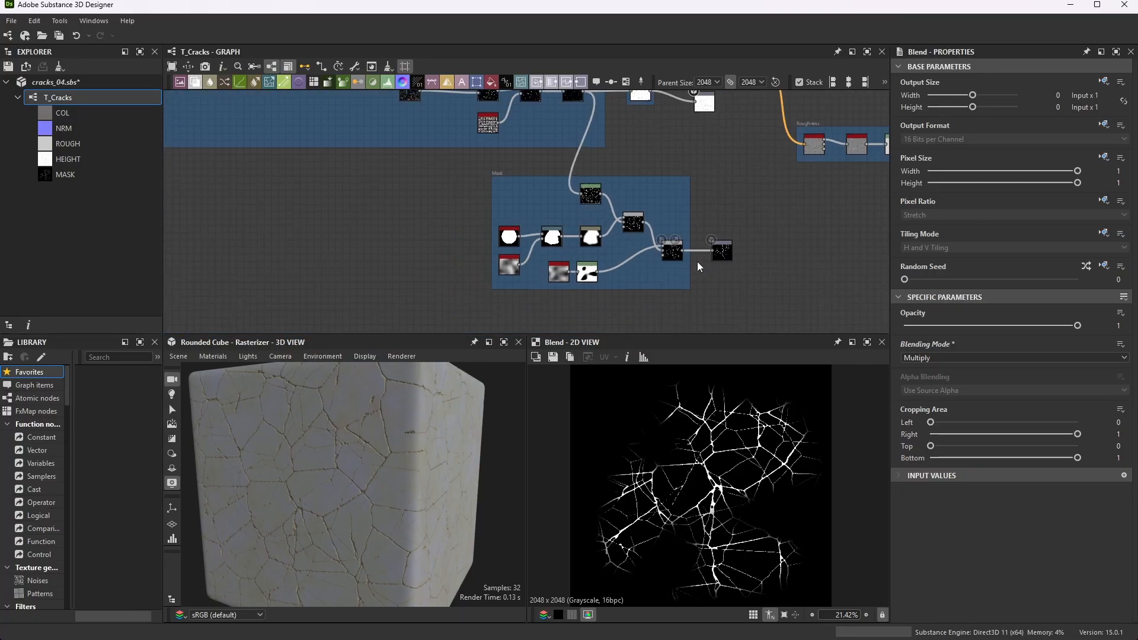
pyautogui.scroll(4, 770, 168)
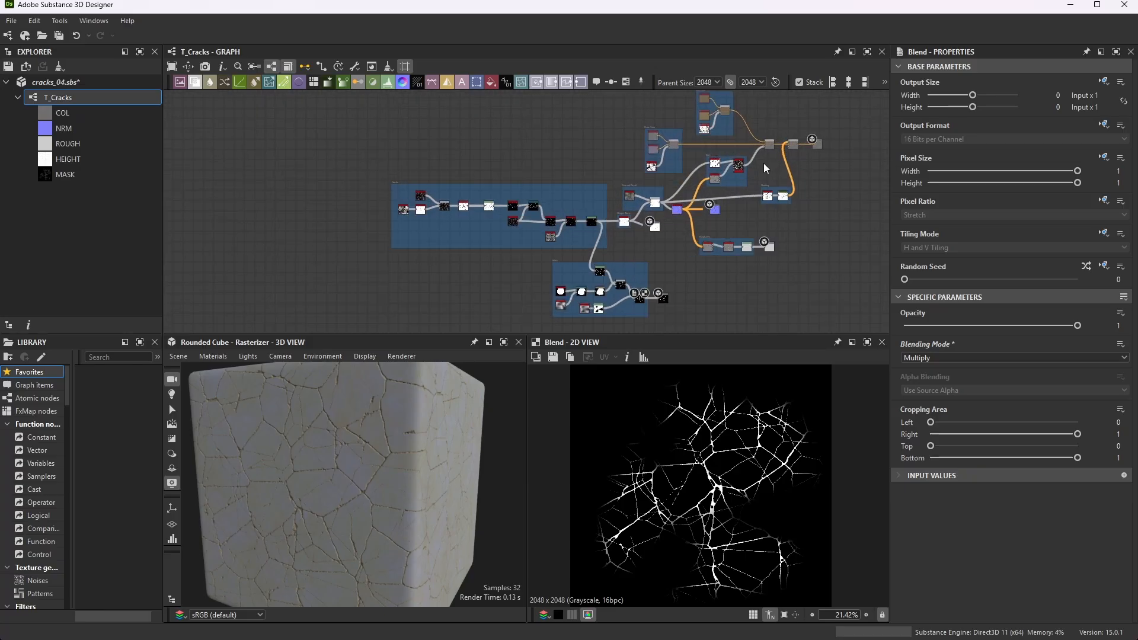
pyautogui.scroll(-1, 764, 163)
pyautogui.scroll(1, 763, 165)
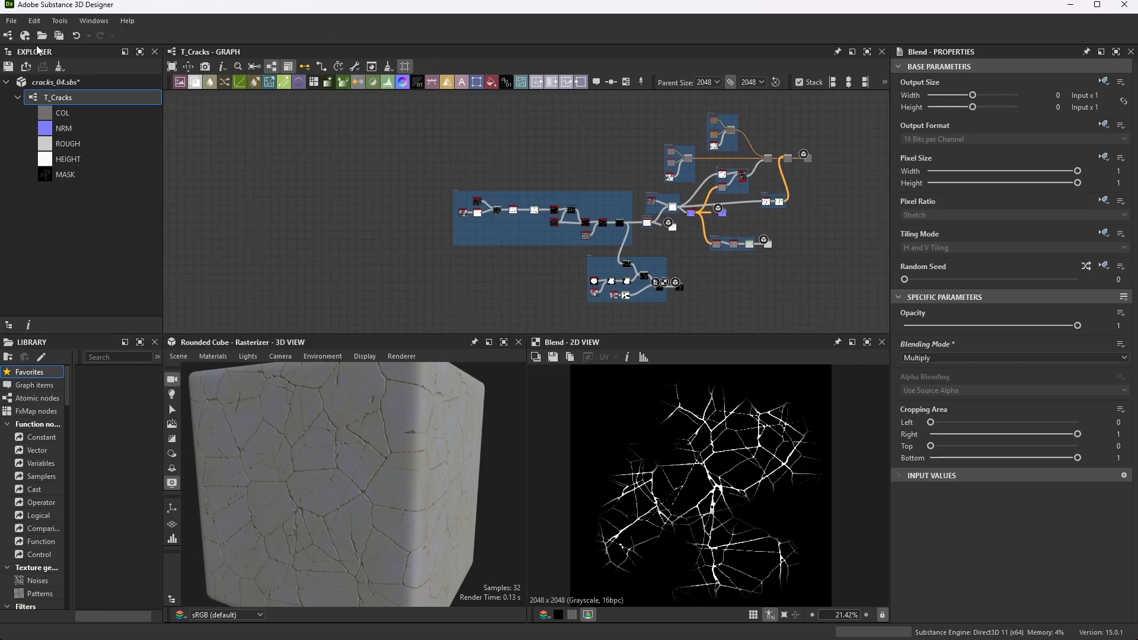
# - Save the cracks_04.sbs package
pyautogui.click(13, 21)
pyautogui.click(93, 95)
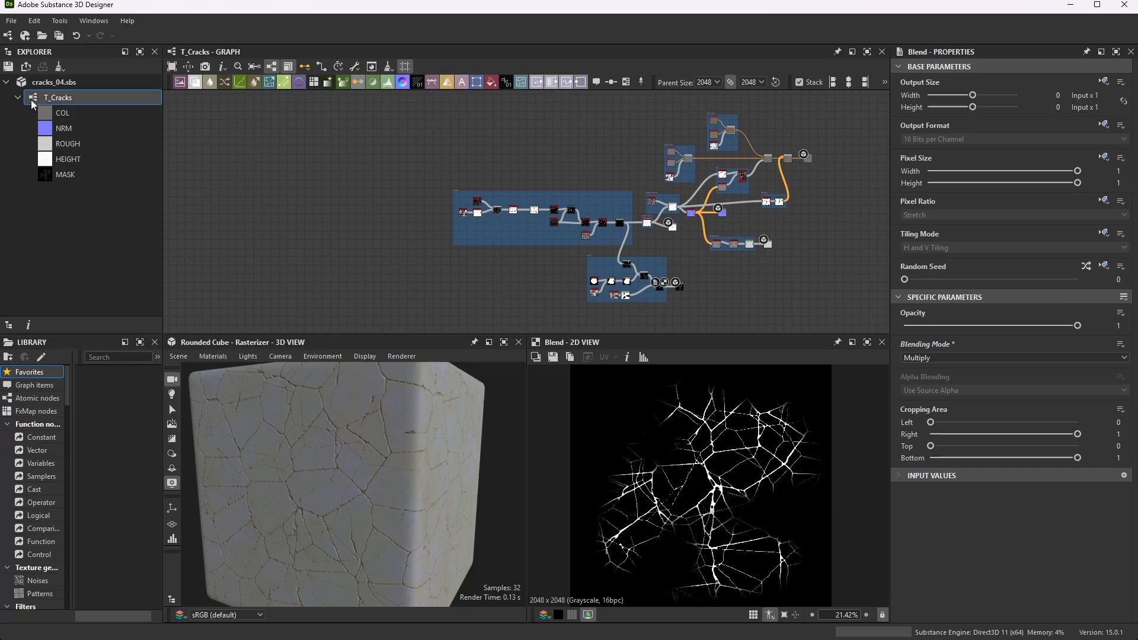
# - Open the output export settings for the T_Cracks graph and set the HEIGHT and MASK color spaces to sRGB
pyautogui.rightClick(67, 98)
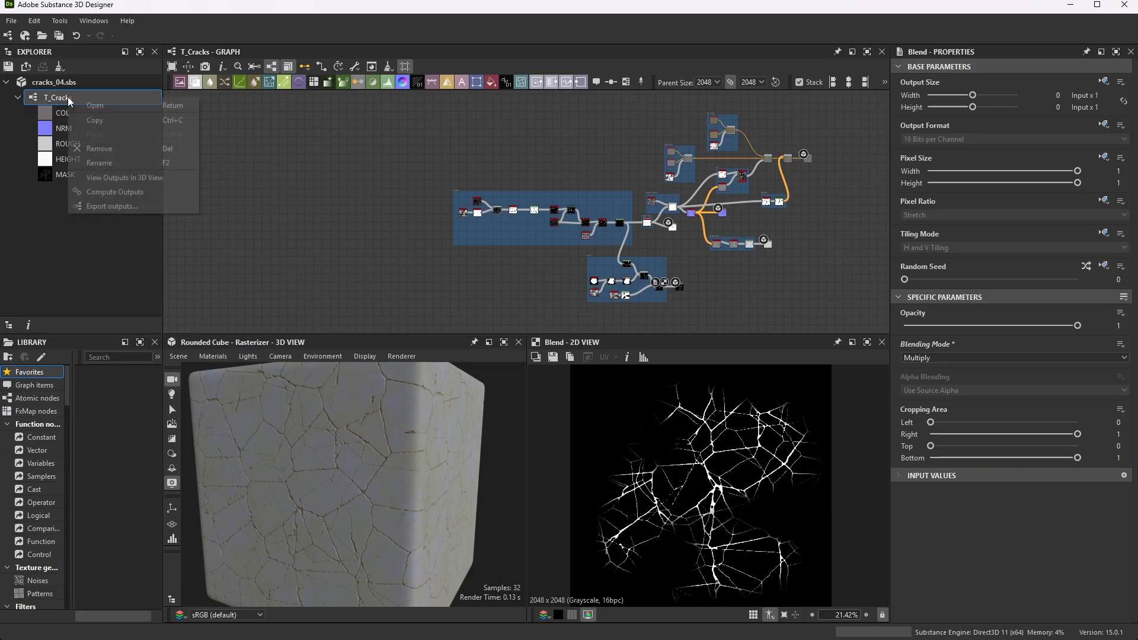
pyautogui.click(131, 208)
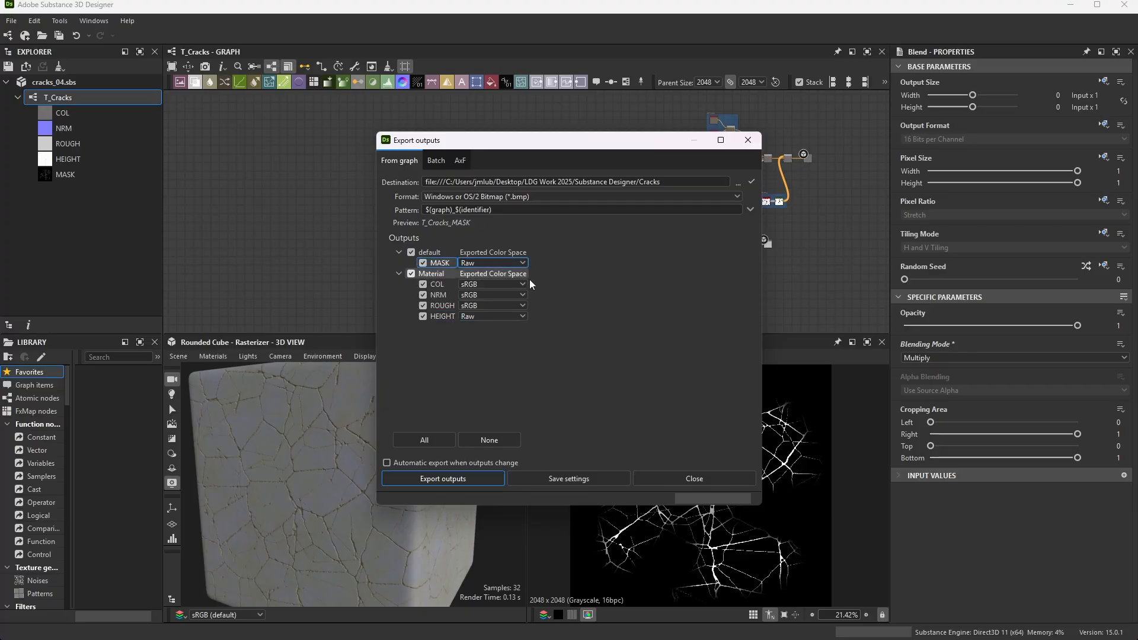
pyautogui.click(523, 316)
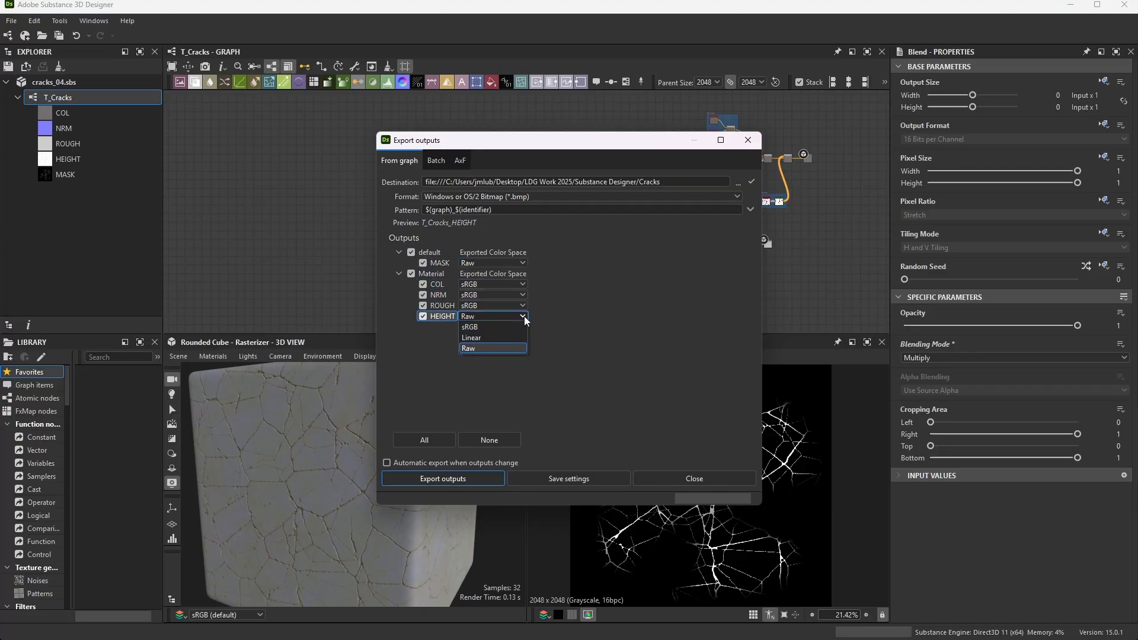
pyautogui.click(487, 327)
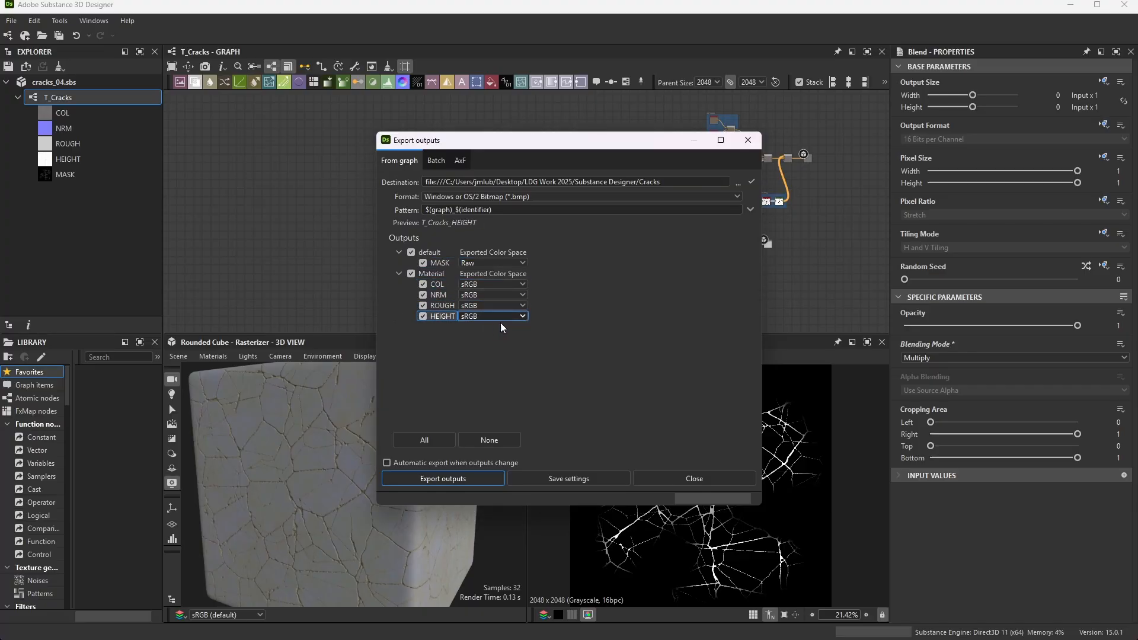
pyautogui.click(523, 262)
pyautogui.click(471, 273)
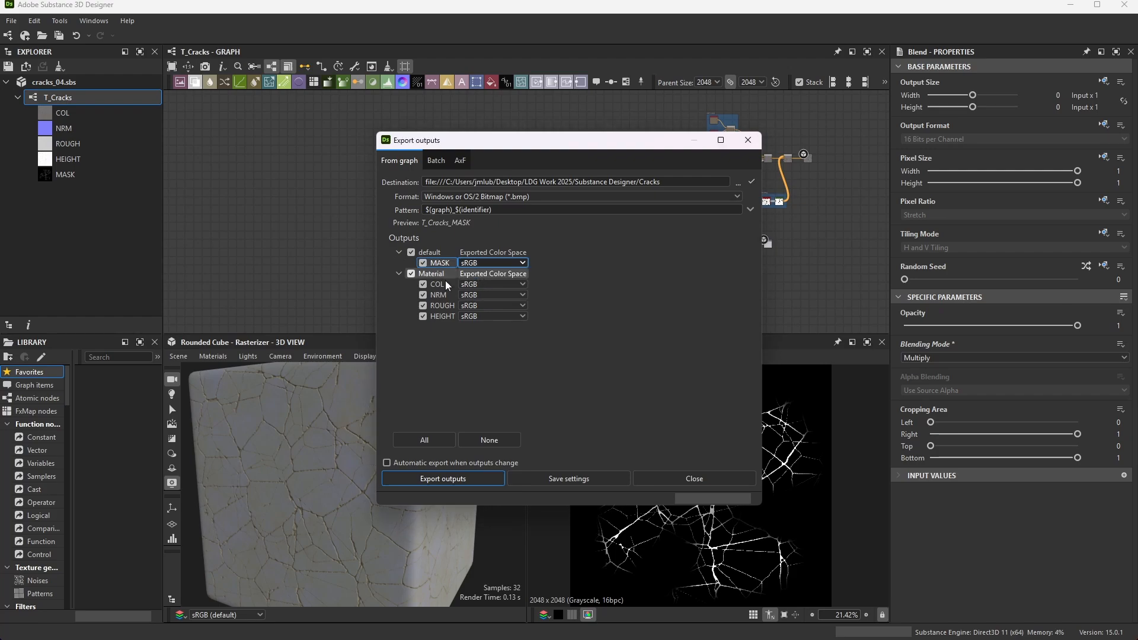
# - Check the listed outputs, export MASK, COL, NRM, ROUGH and HEIGHT as BMP files to the Cracks folder, and close the export settings
pyautogui.click(437, 284)
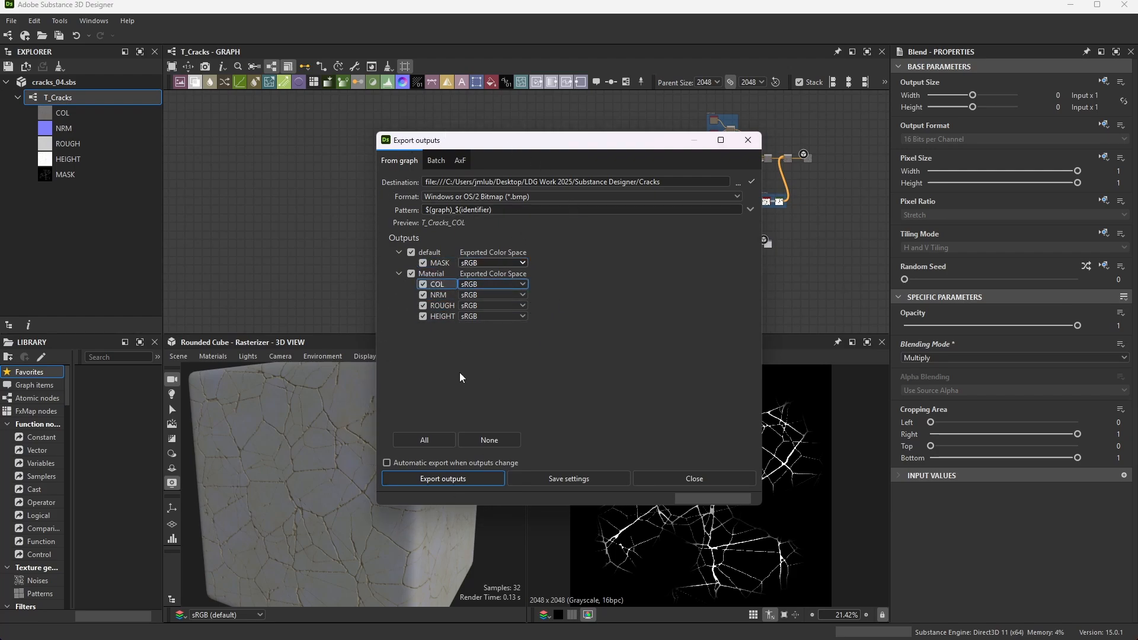
pyautogui.press('Down')
pyautogui.press('Down')
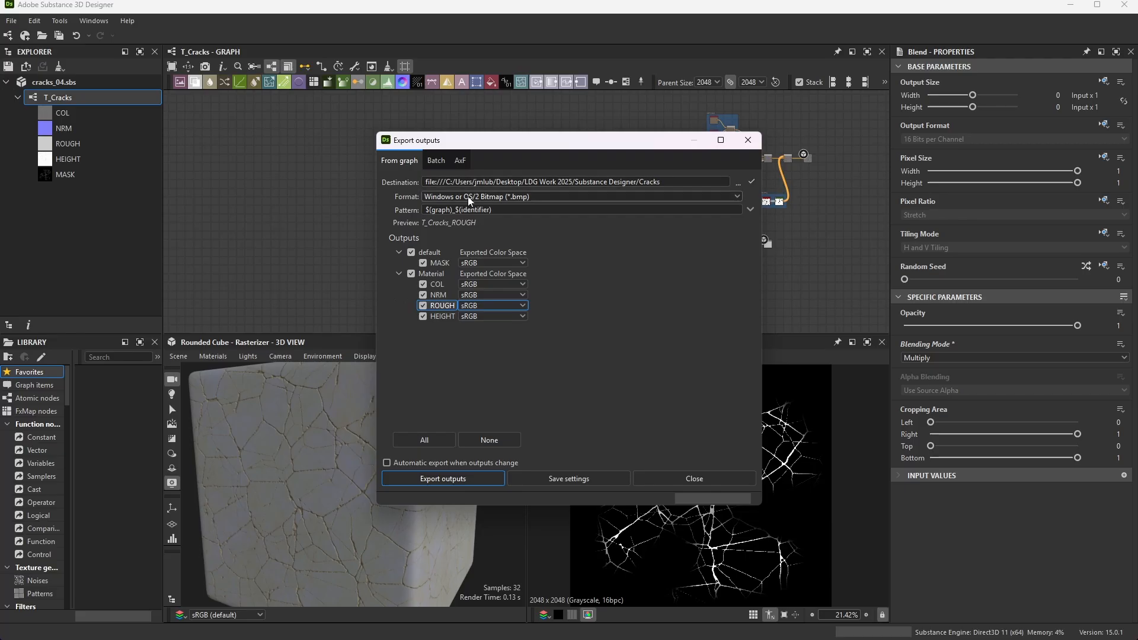
pyautogui.click(439, 263)
pyautogui.click(440, 284)
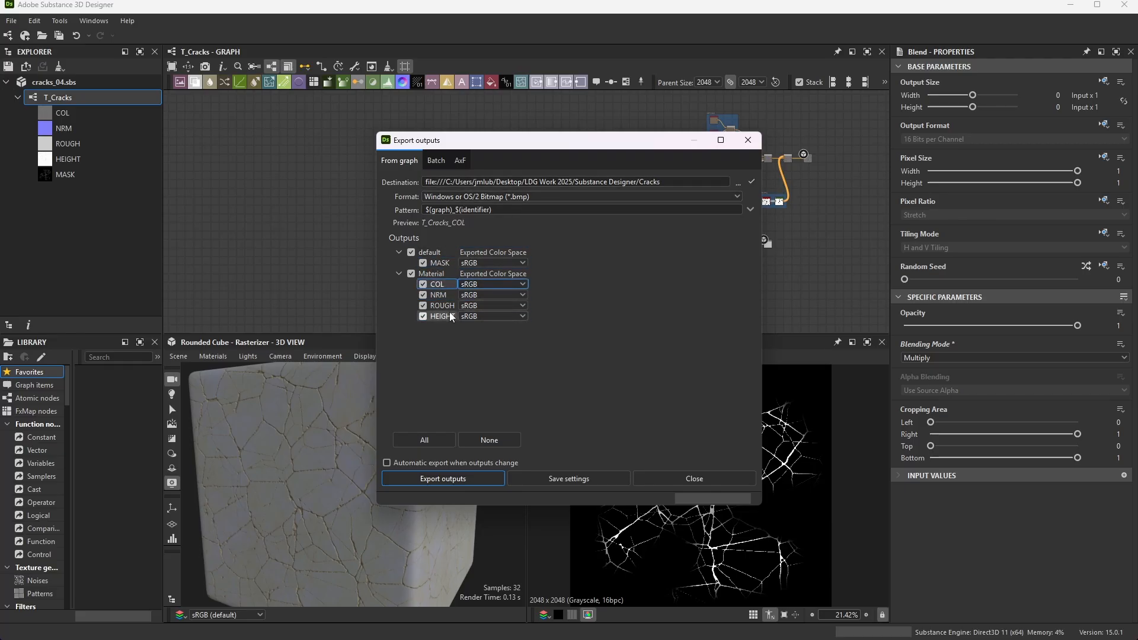
pyautogui.click(450, 314)
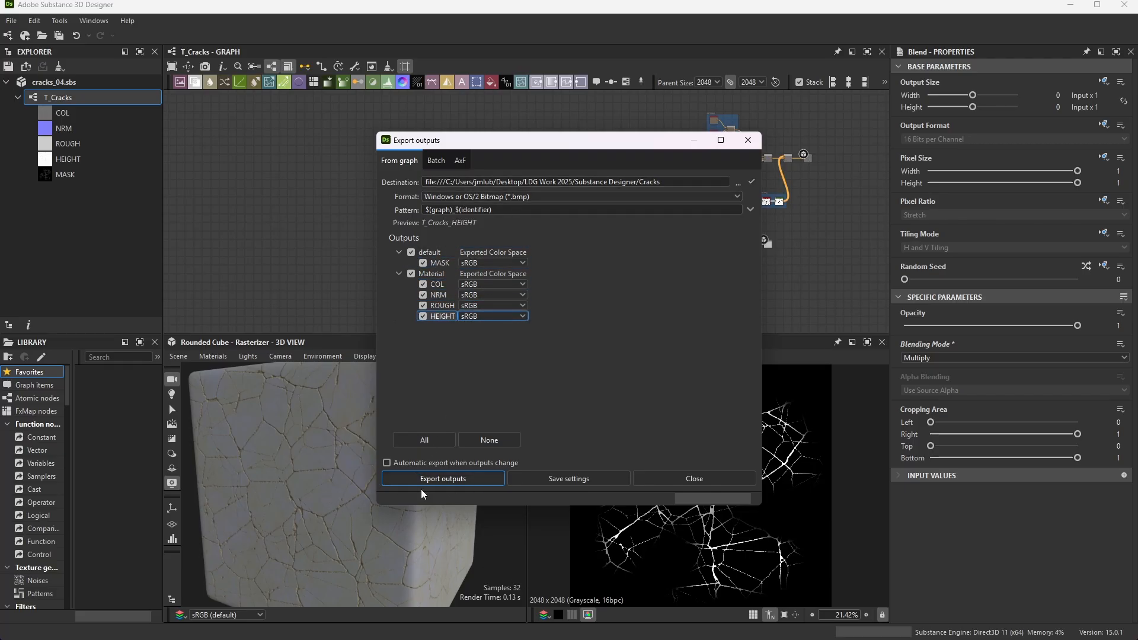
pyautogui.click(456, 480)
pyautogui.click(704, 478)
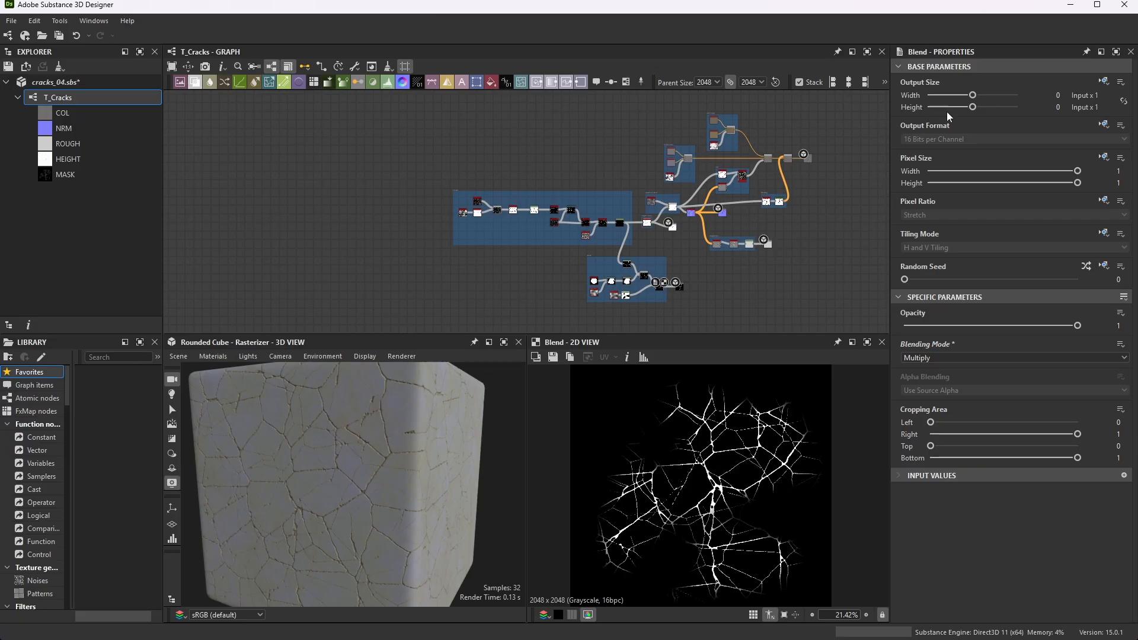
# - Switch to Photoshop and create a 2048 x 2048 px, 72 ppi, 8-bit RGB document with a white background, placing its window freely
pyautogui.click(1070, 9)
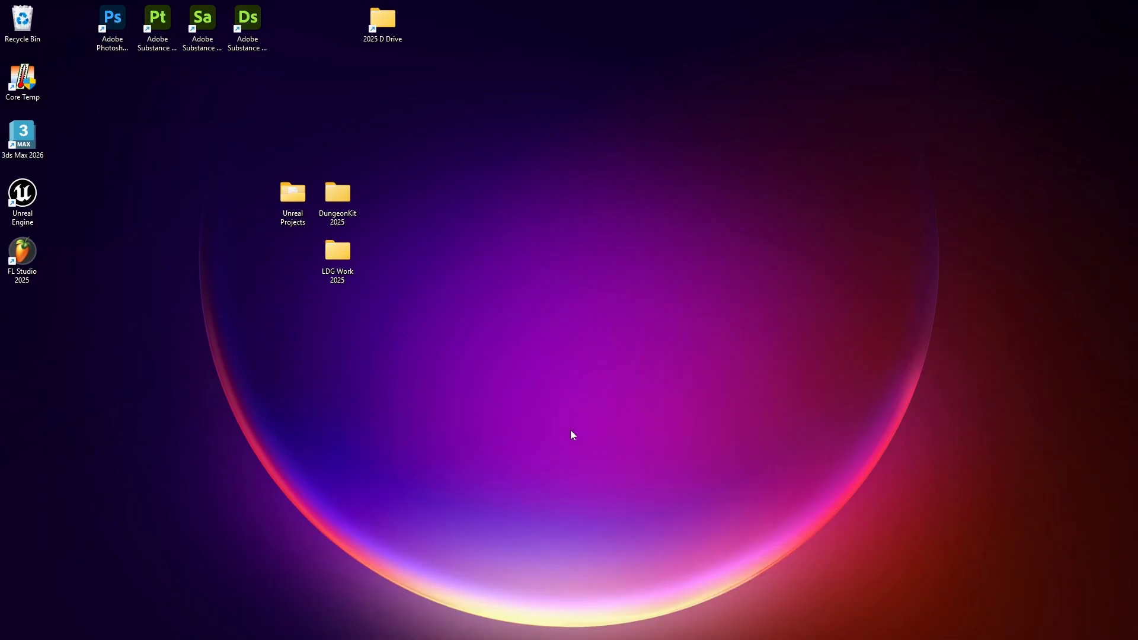
pyautogui.click(675, 626)
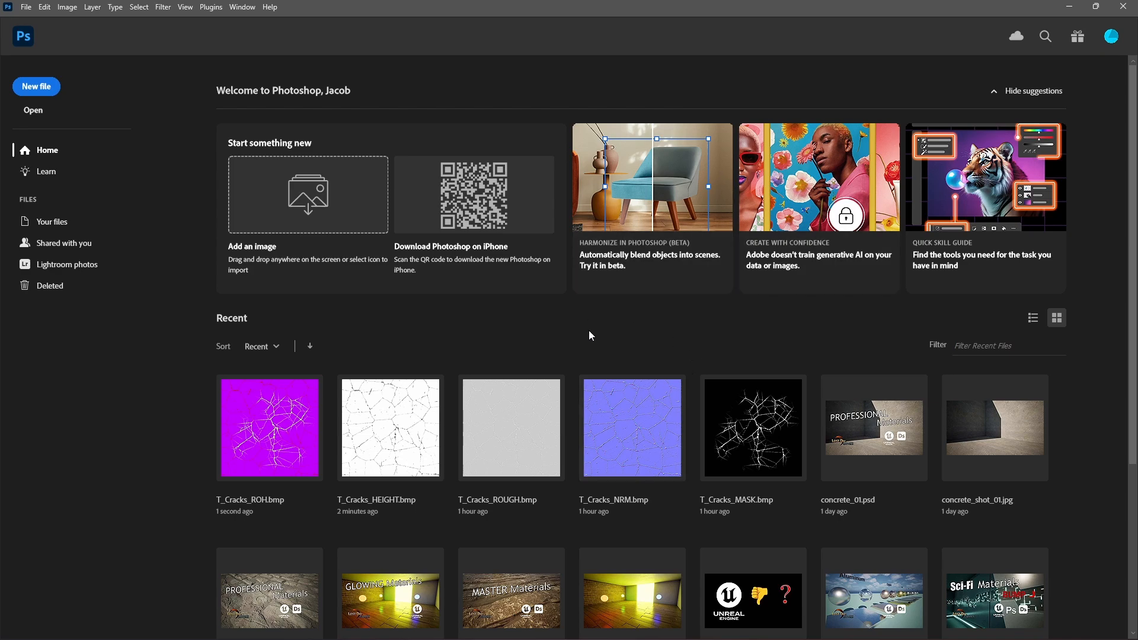
pyautogui.click(27, 7)
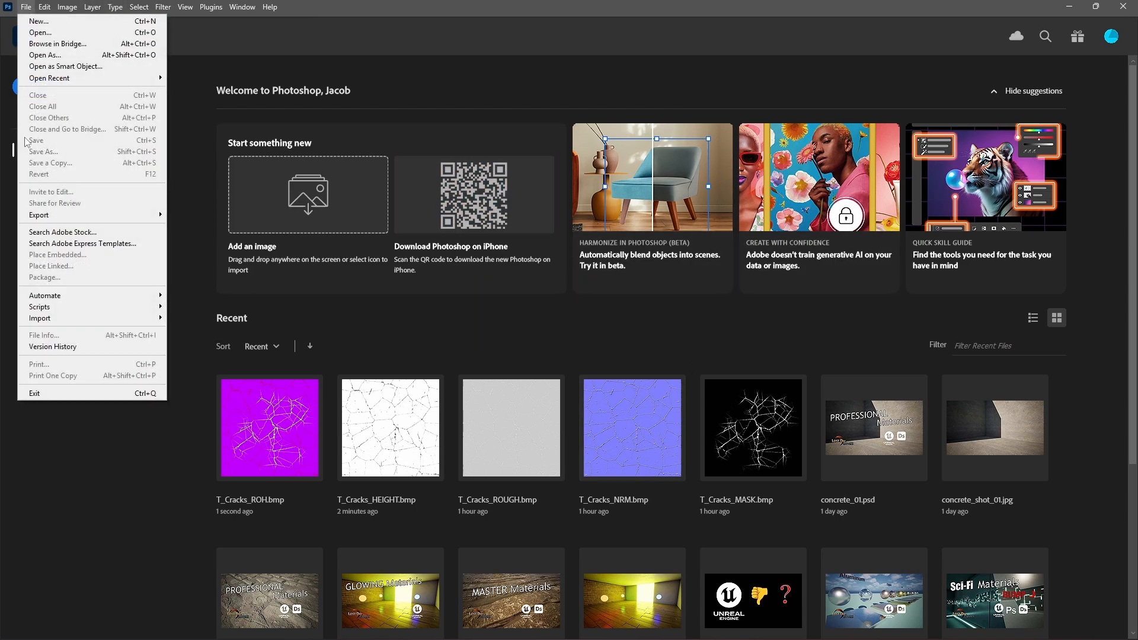
pyautogui.click(57, 22)
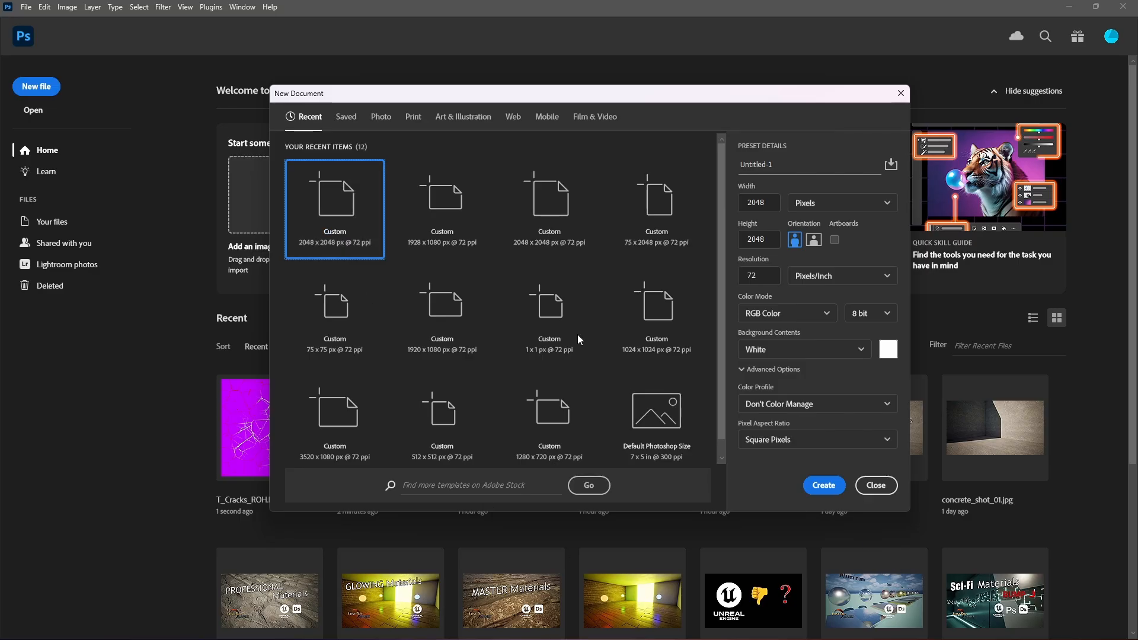
pyautogui.click(824, 486)
pyautogui.moveTo(86, 48); pyautogui.dragTo(233, 106)
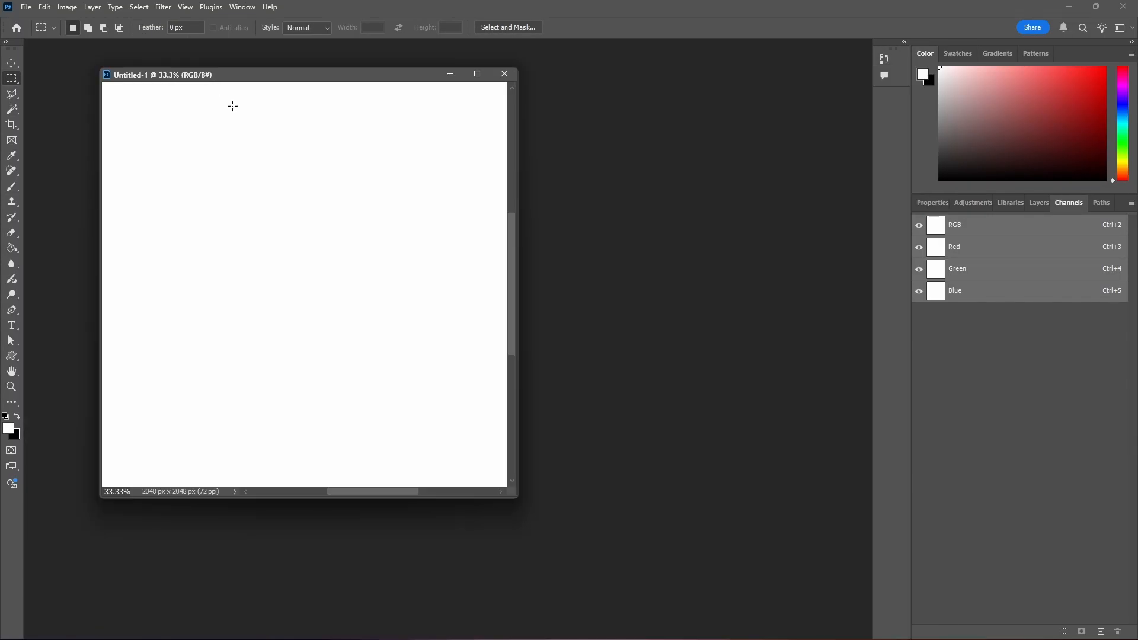
pyautogui.moveTo(774, 141); pyautogui.dragTo(644, 102)
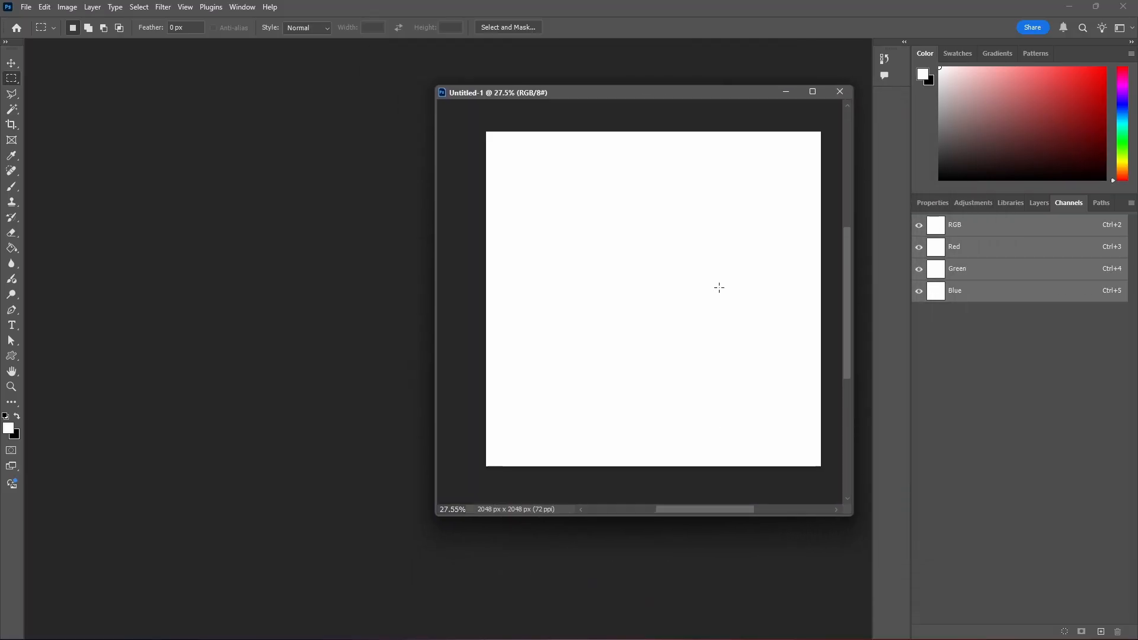
# - View the new document's layers, and inspect its Red, Green and Blue channels one by one
pyautogui.click(1036, 203)
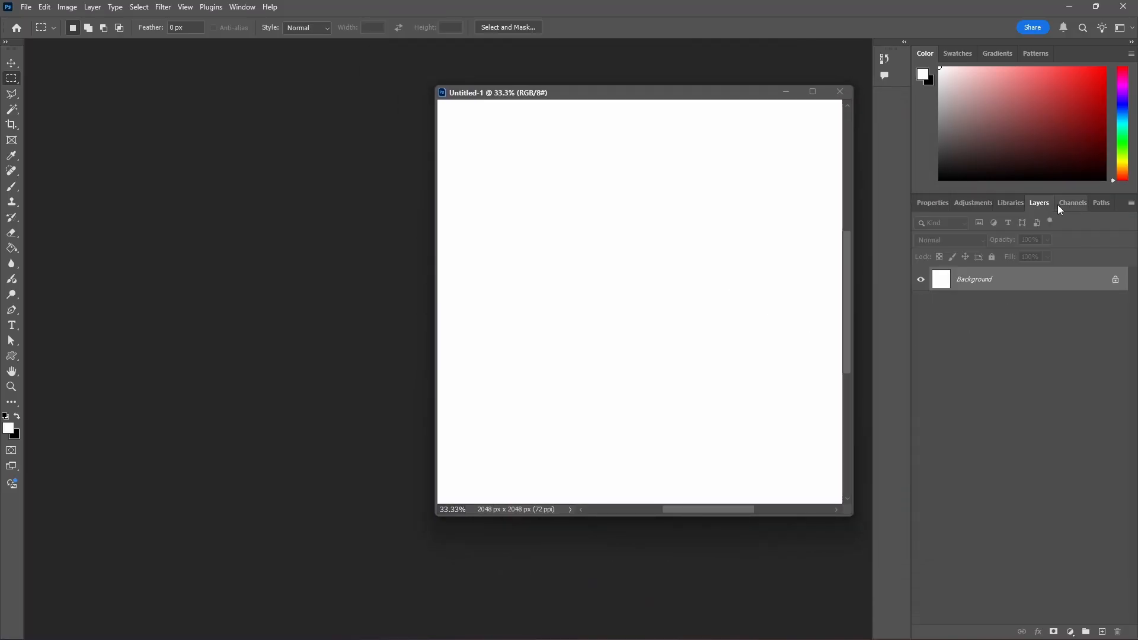
pyautogui.click(1073, 204)
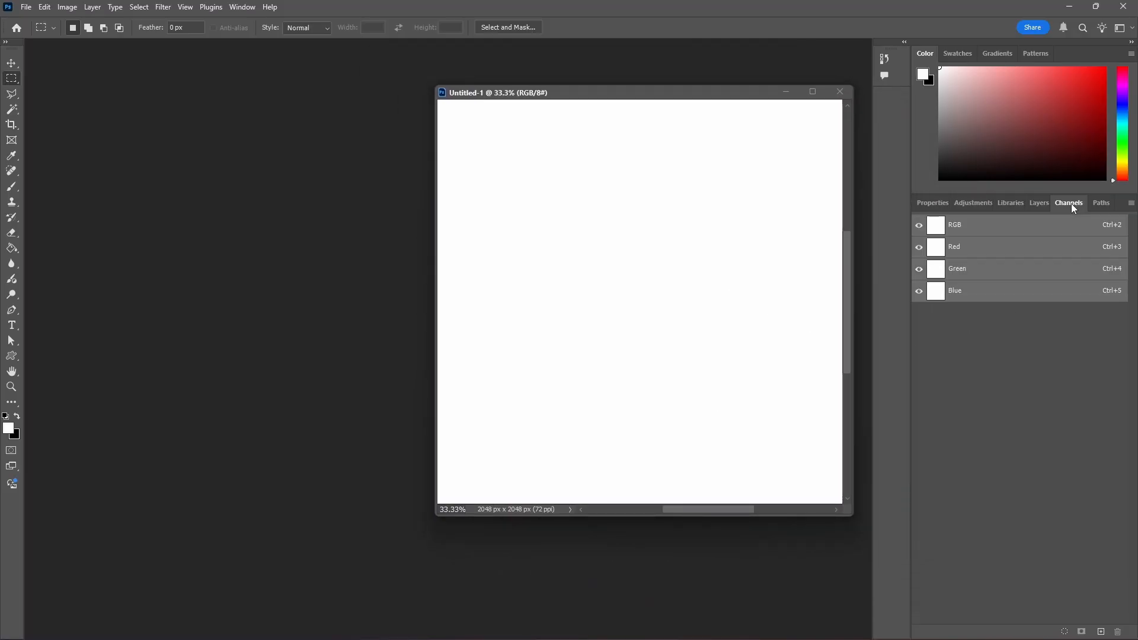
pyautogui.click(978, 250)
pyautogui.click(975, 275)
pyautogui.click(966, 295)
pyautogui.click(964, 245)
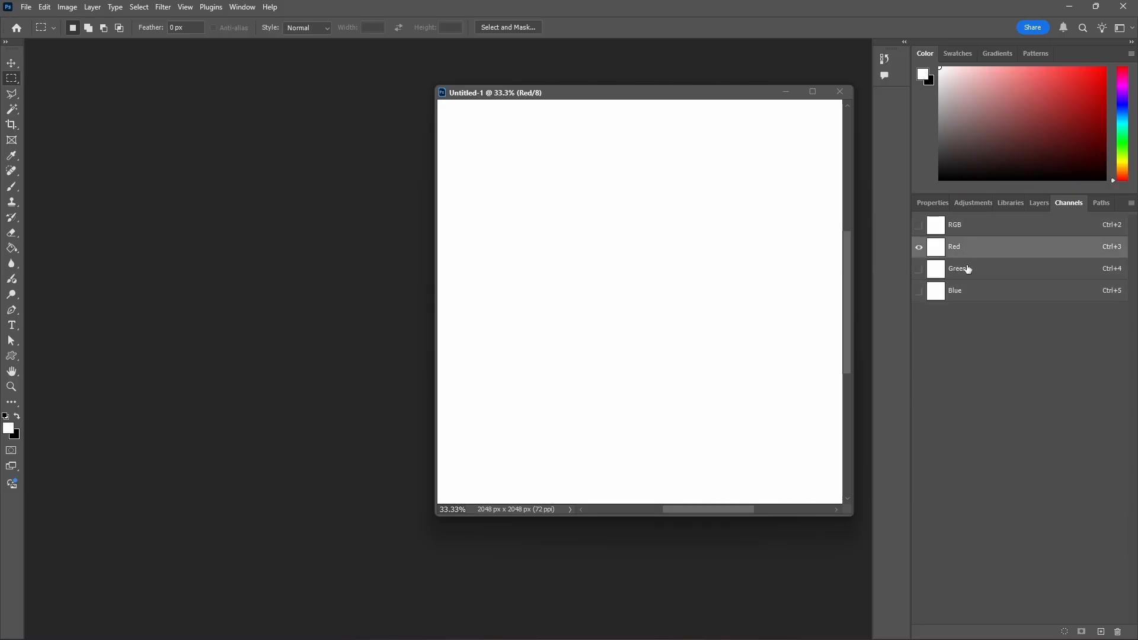
# - View the Green and Blue channels of the blank document, and make its Red channel active
pyautogui.click(965, 268)
pyautogui.click(970, 294)
pyautogui.click(982, 248)
# - Open T_Cracks_ROUGH.bmp from the Cracks folder and place it in its own floating window beside the blank document
pyautogui.click(29, 8)
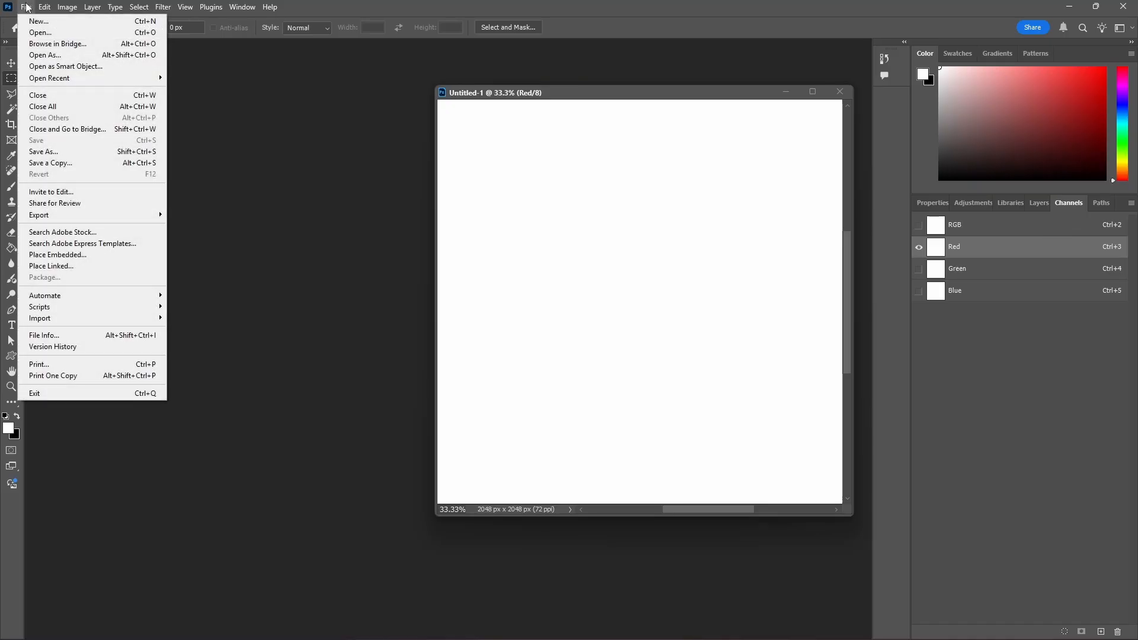
pyautogui.click(42, 36)
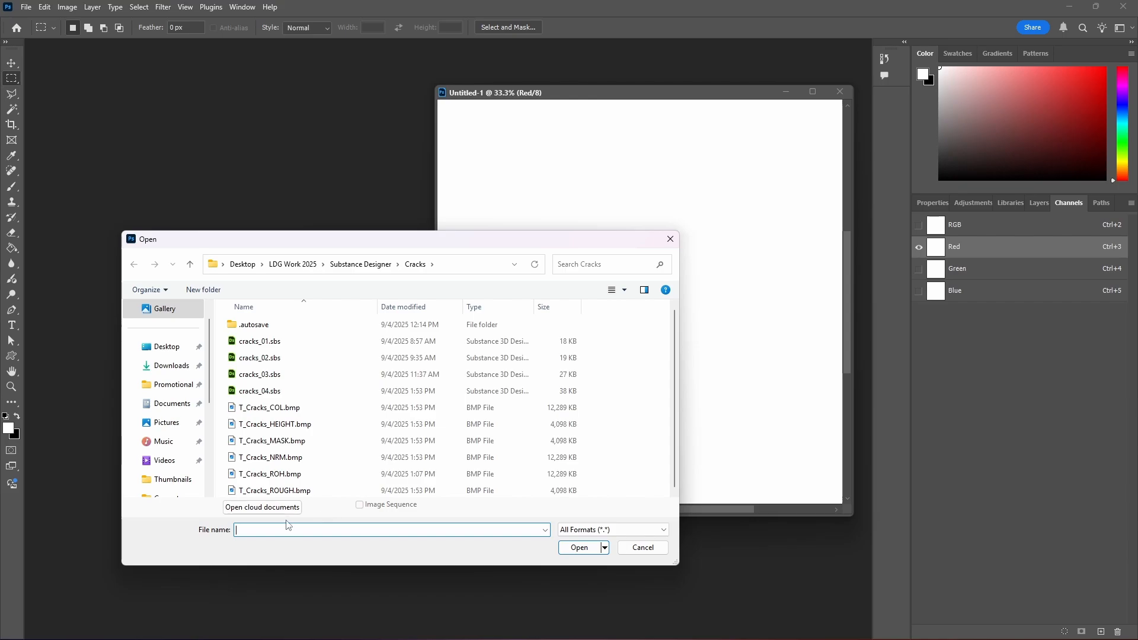
pyautogui.doubleClick(291, 491)
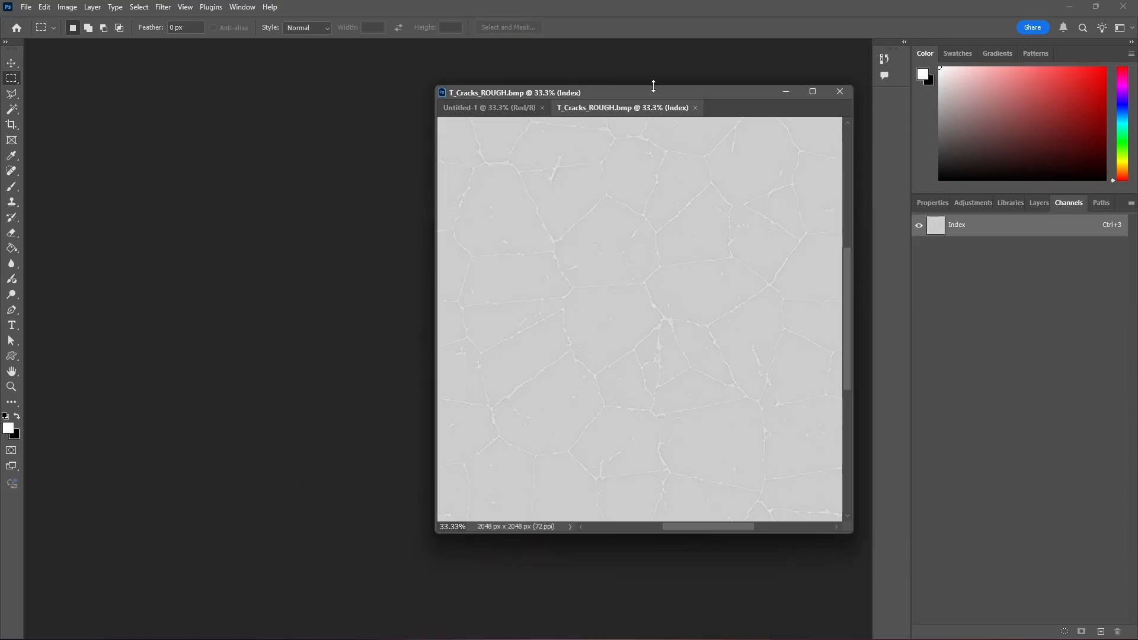
pyautogui.moveTo(642, 114); pyautogui.dragTo(169, 92)
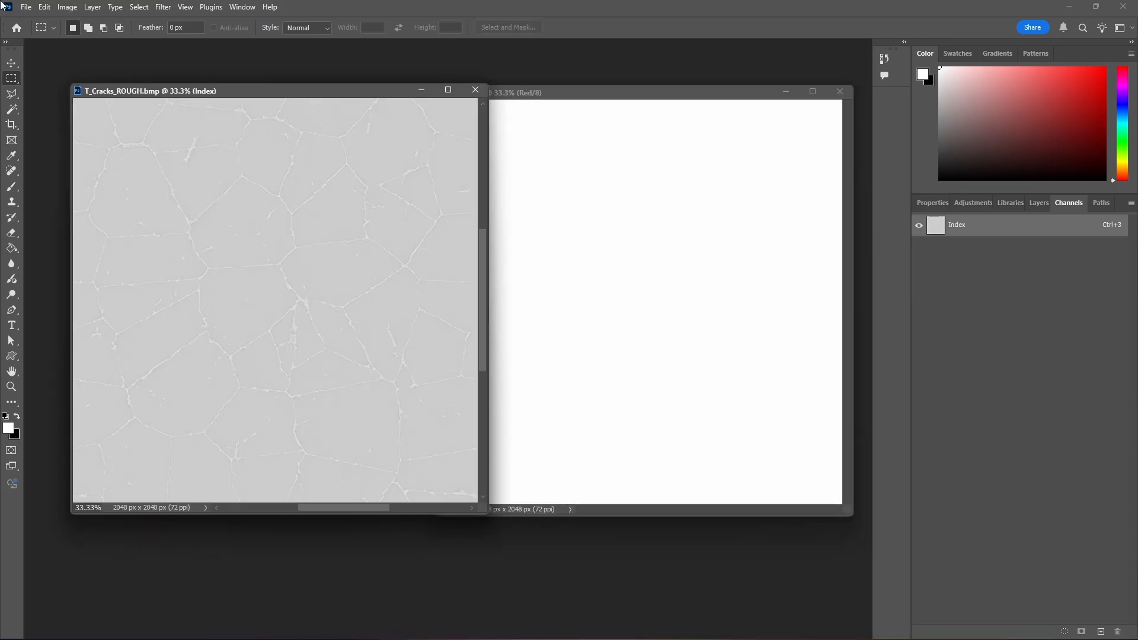
# - Open T_Cracks_HEIGHT.bmp from the Cracks folder and place it in its own floating window
pyautogui.click(42, 11)
pyautogui.moveTo(26, 7)
pyautogui.click(42, 37)
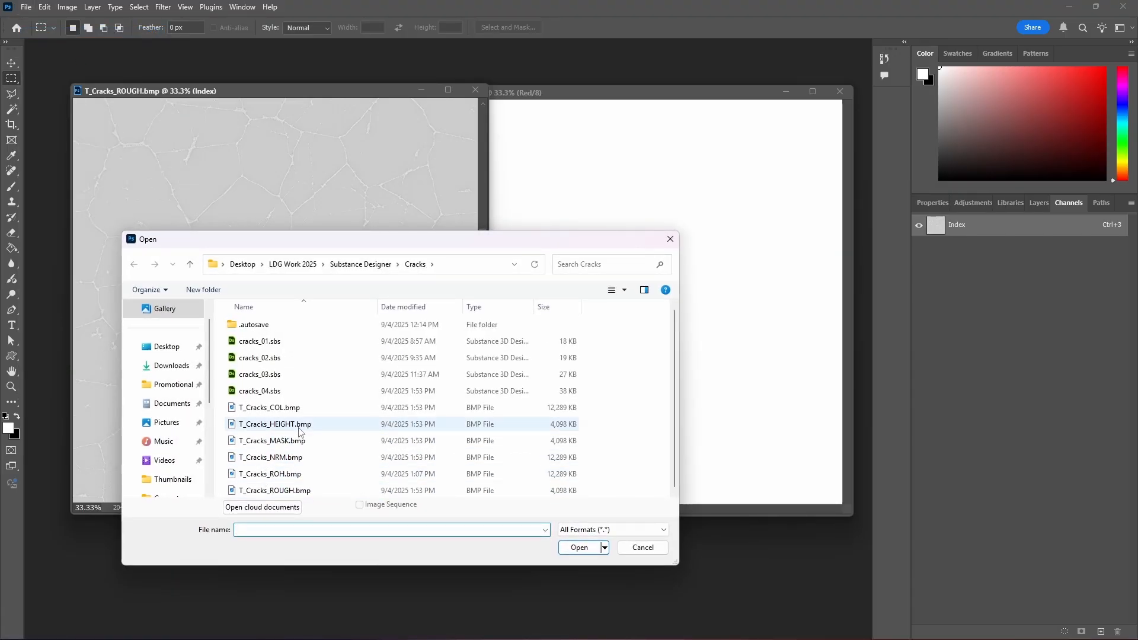
pyautogui.doubleClick(287, 425)
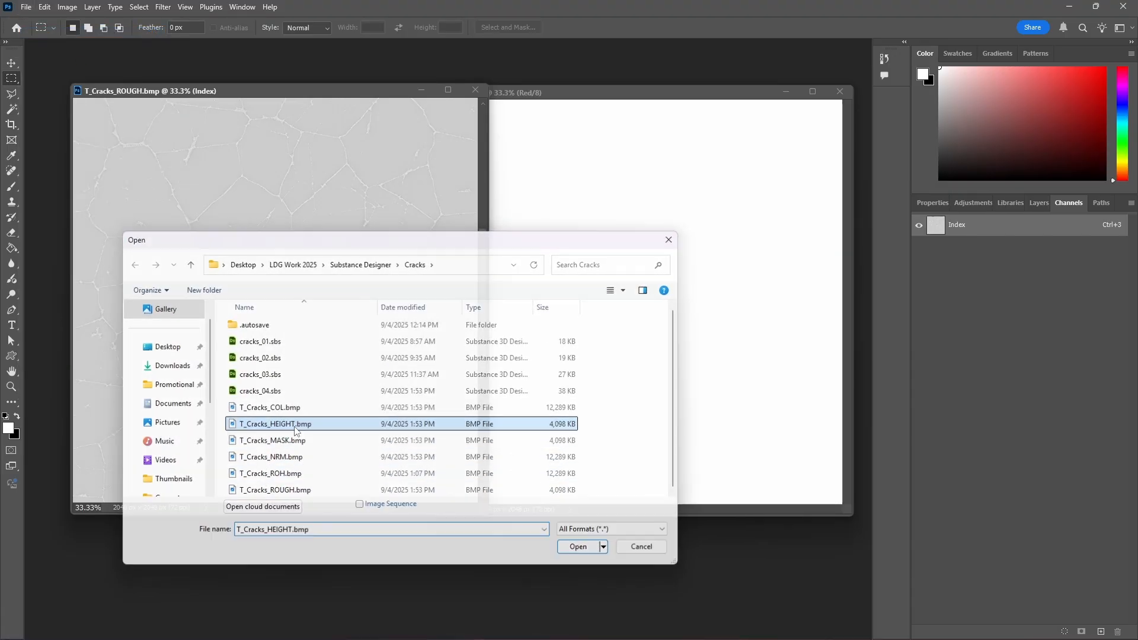
pyautogui.moveTo(287, 109); pyautogui.dragTo(314, 148)
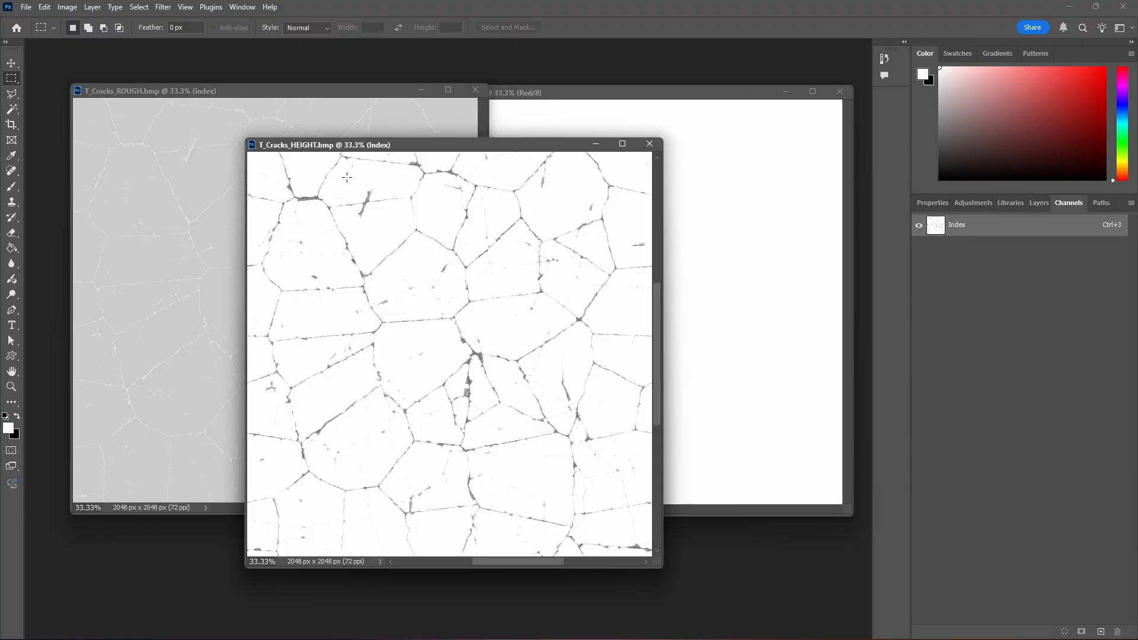
# - Open T_Cracks_MASK.bmp in its own floating window and arrange the MASK and HEIGHT windows so every image stays accessible
pyautogui.click(26, 7)
pyautogui.click(37, 33)
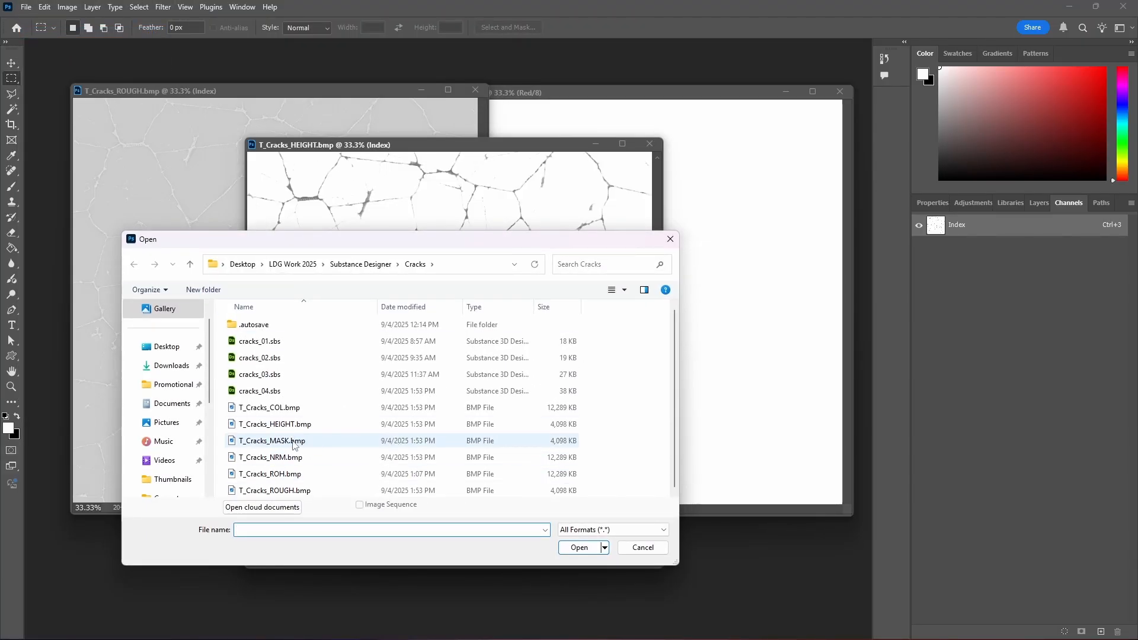
pyautogui.doubleClick(295, 444)
pyautogui.moveTo(458, 165); pyautogui.dragTo(474, 204)
pyautogui.moveTo(609, 212); pyautogui.dragTo(323, 170)
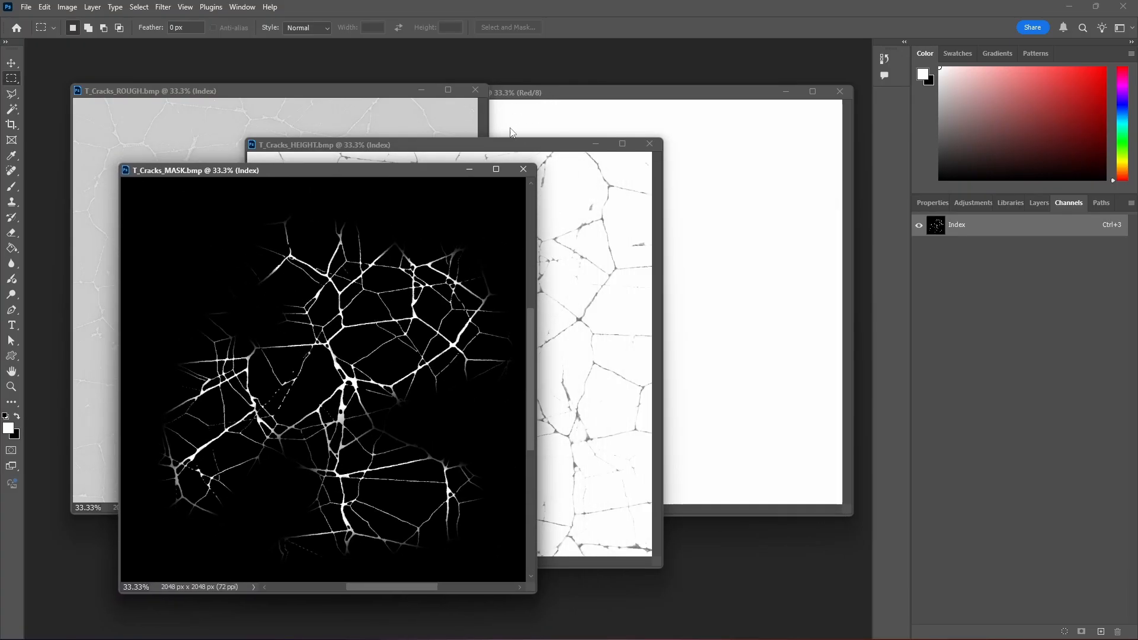
pyautogui.moveTo(479, 142); pyautogui.dragTo(472, 264)
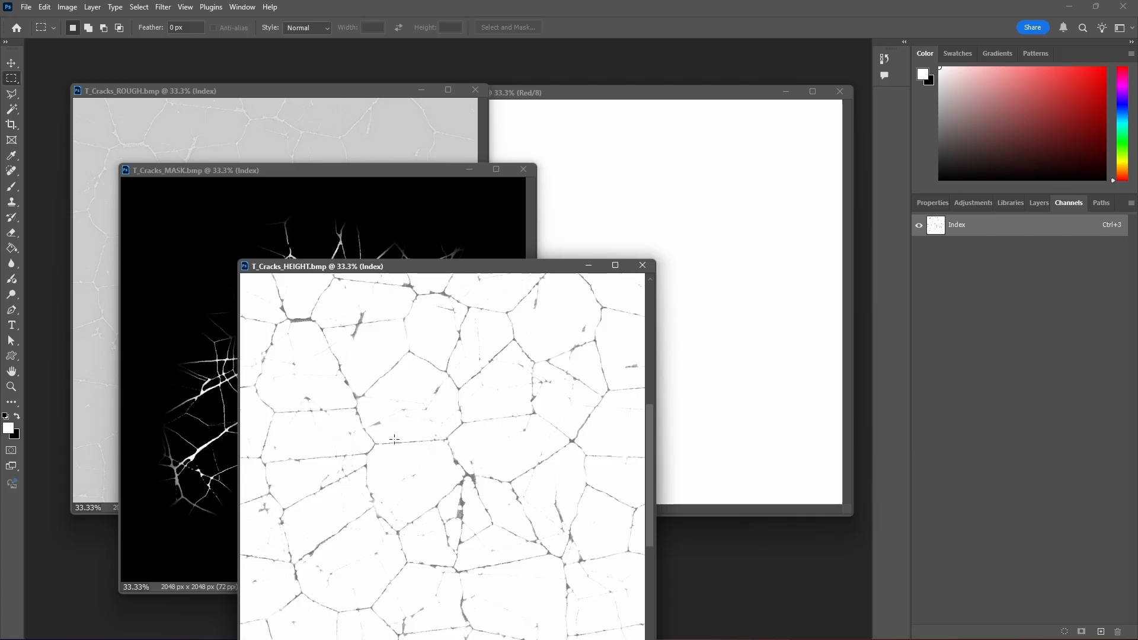
# - Copy the entire T_Cracks_ROUGH.bmp image and paste it into the Red channel of Untitled-1
pyautogui.click(643, 123)
pyautogui.click(216, 113)
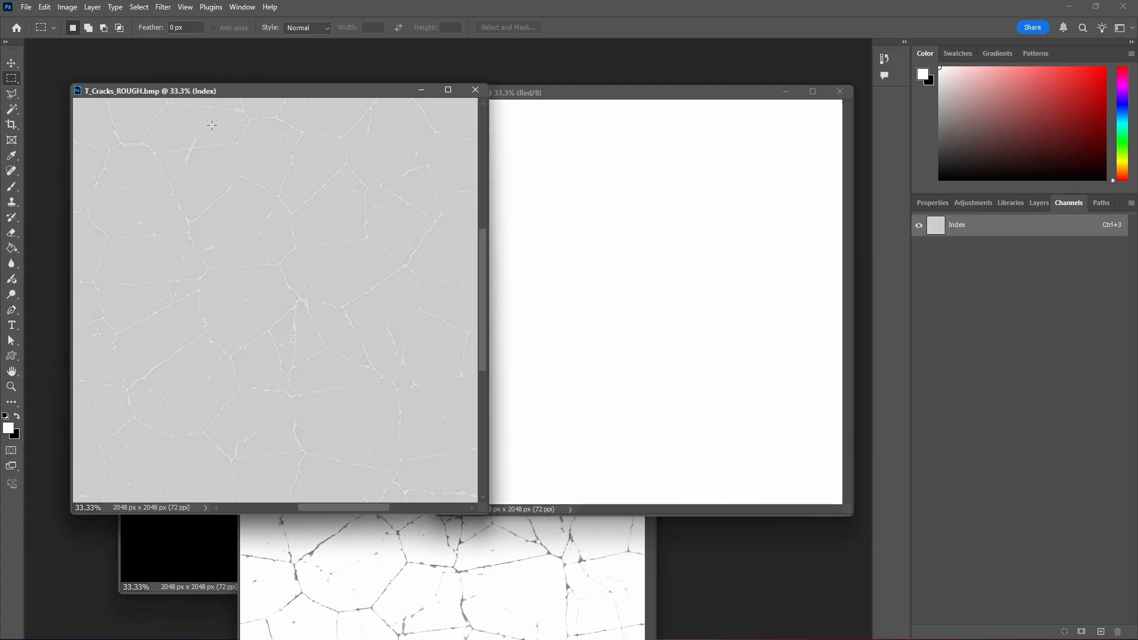
pyautogui.hotkey('ctrl', 'a')
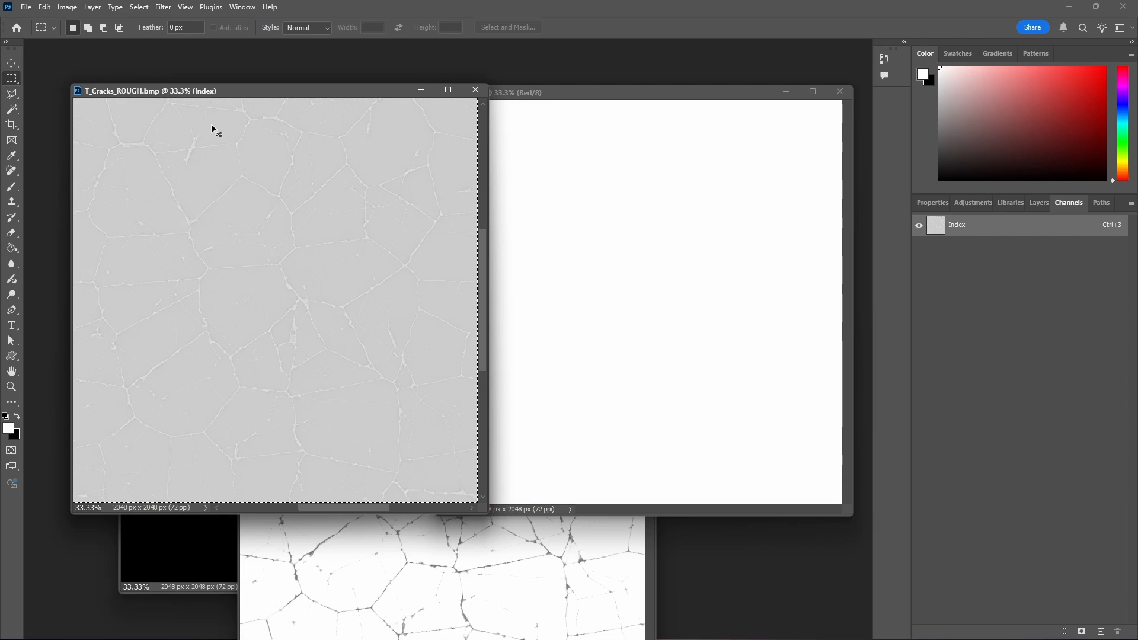
pyautogui.click(573, 95)
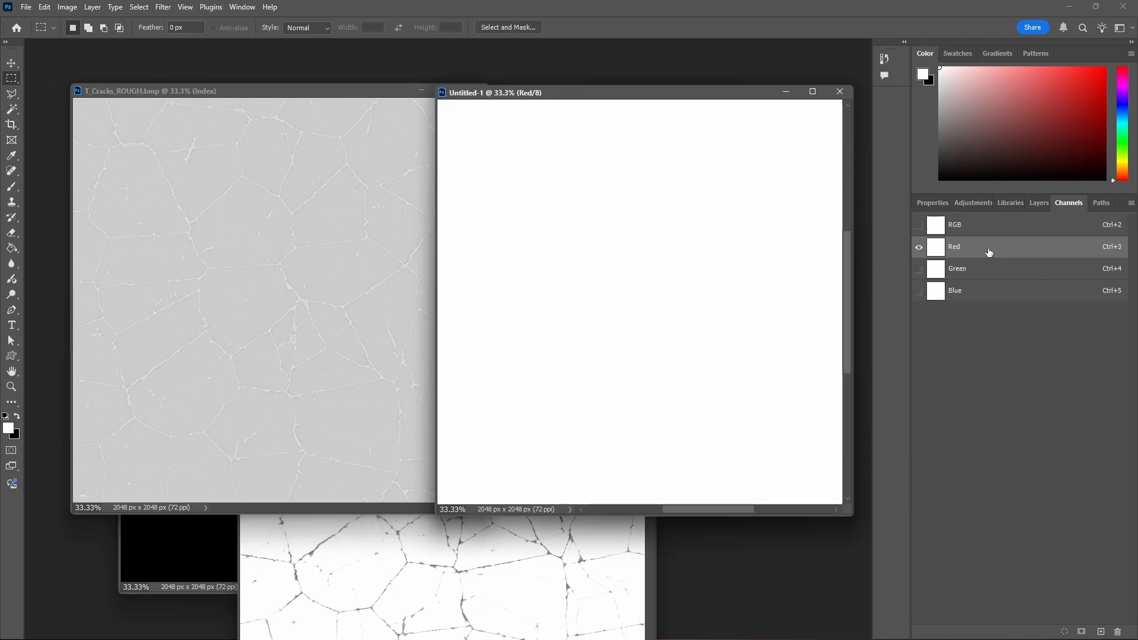
pyautogui.hotkey('ctrl', 'v')
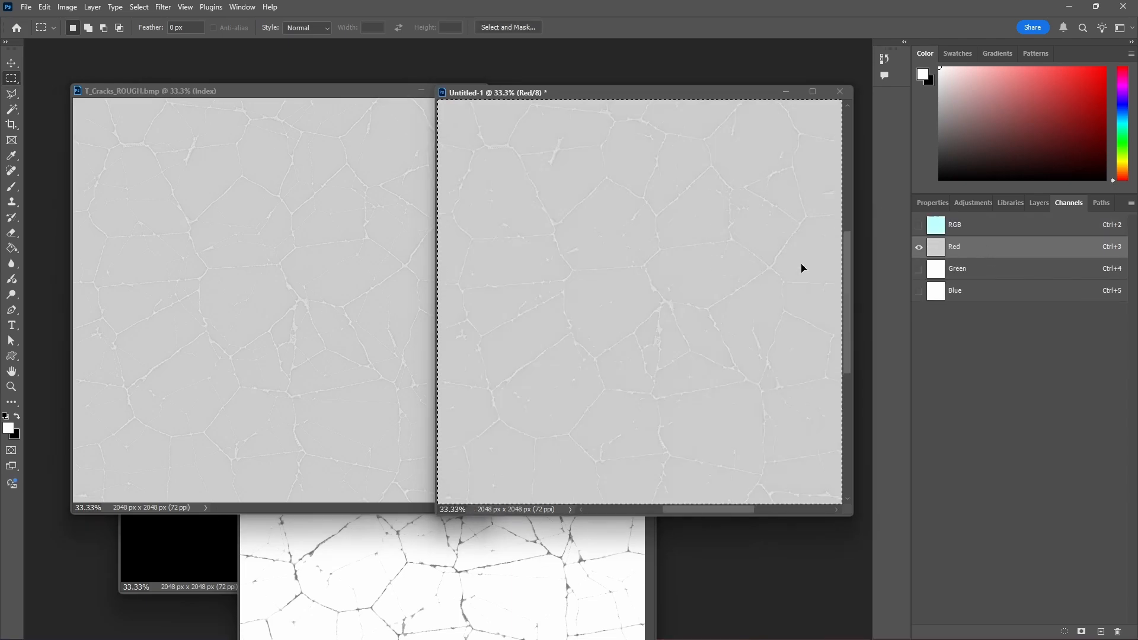
# - Make the Green channel of Untitled-1 active and close T_Cracks_ROUGH.bmp
pyautogui.click(974, 271)
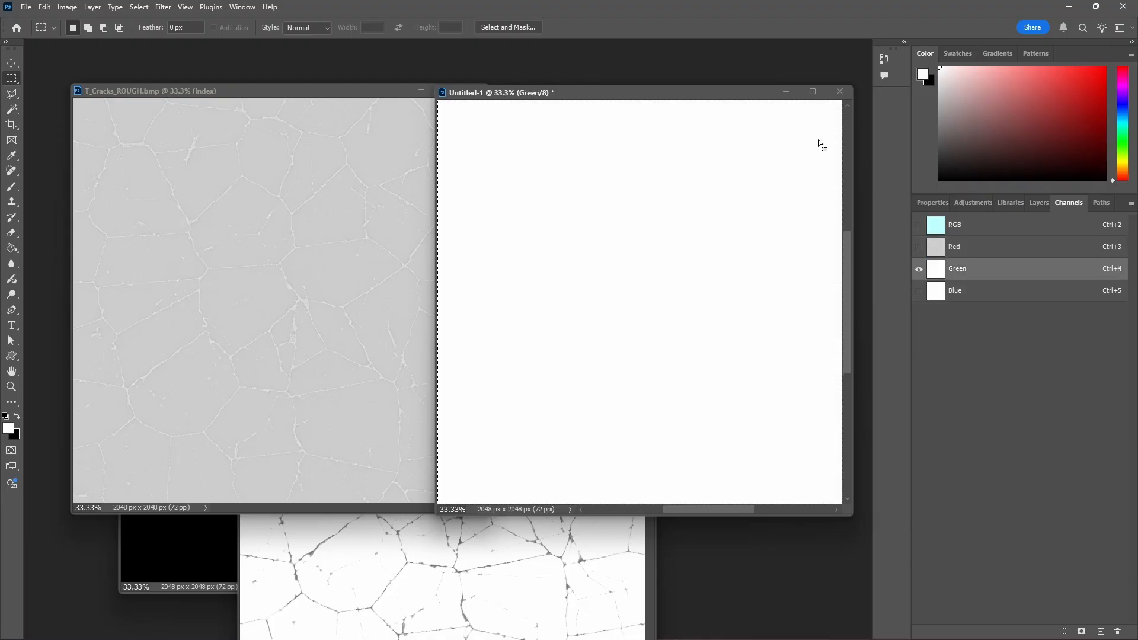
pyautogui.moveTo(366, 93); pyautogui.dragTo(251, 100)
pyautogui.click(360, 96)
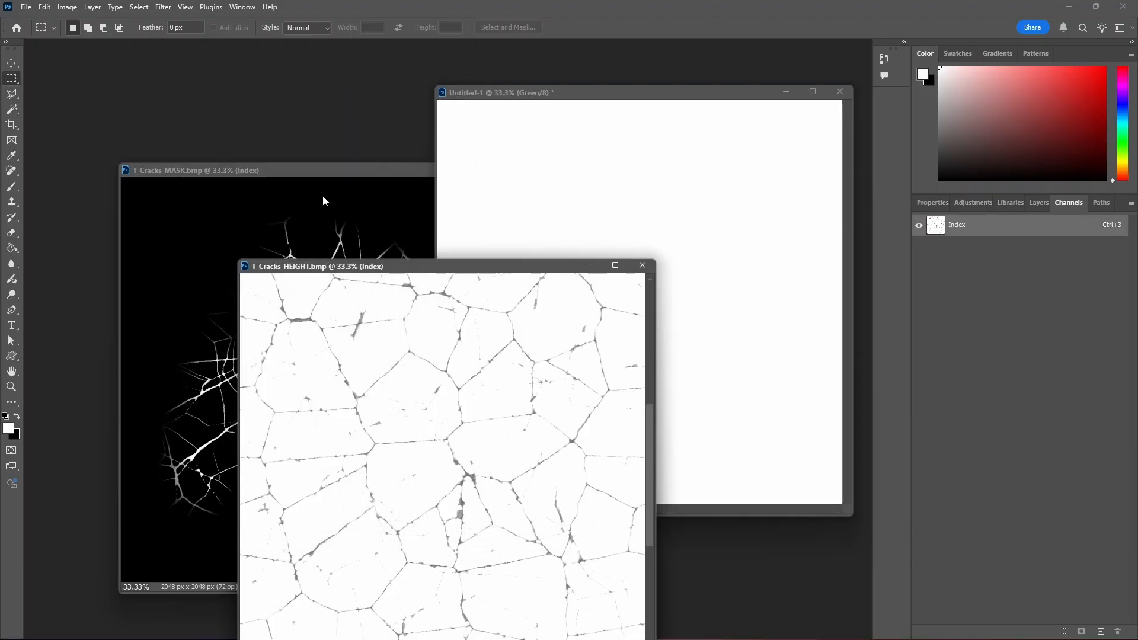
# - Copy the entire T_Cracks_MASK.bmp image and paste it into the Green channel of Untitled-1
pyautogui.click(301, 173)
pyautogui.hotkey('ctrl', 'a')
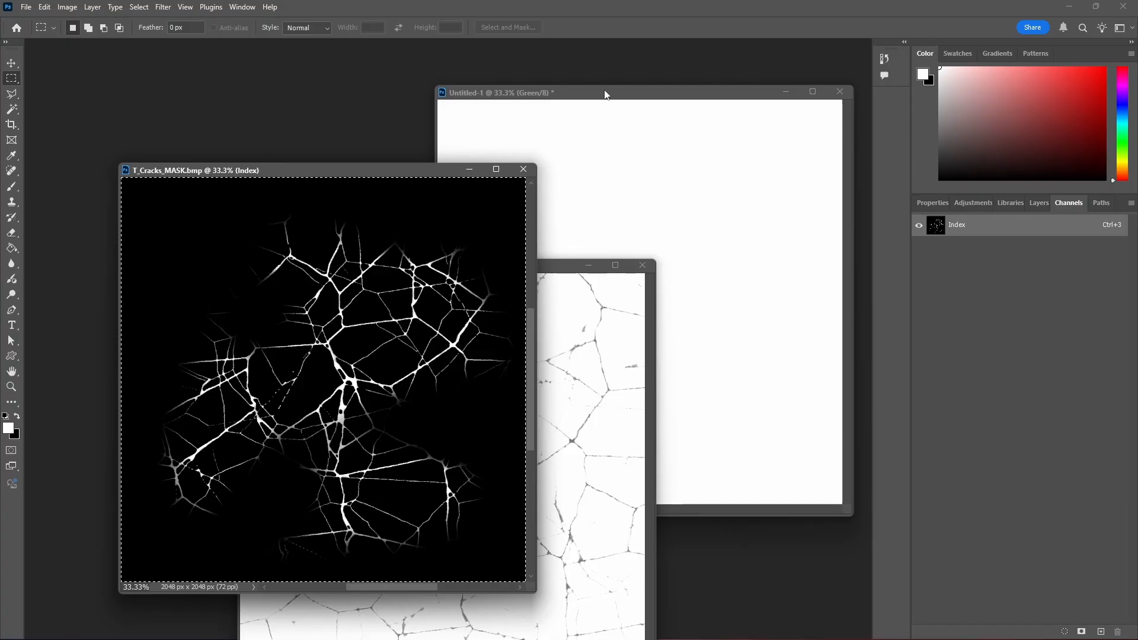
pyautogui.click(589, 95)
pyautogui.hotkey('ctrl', 'a')
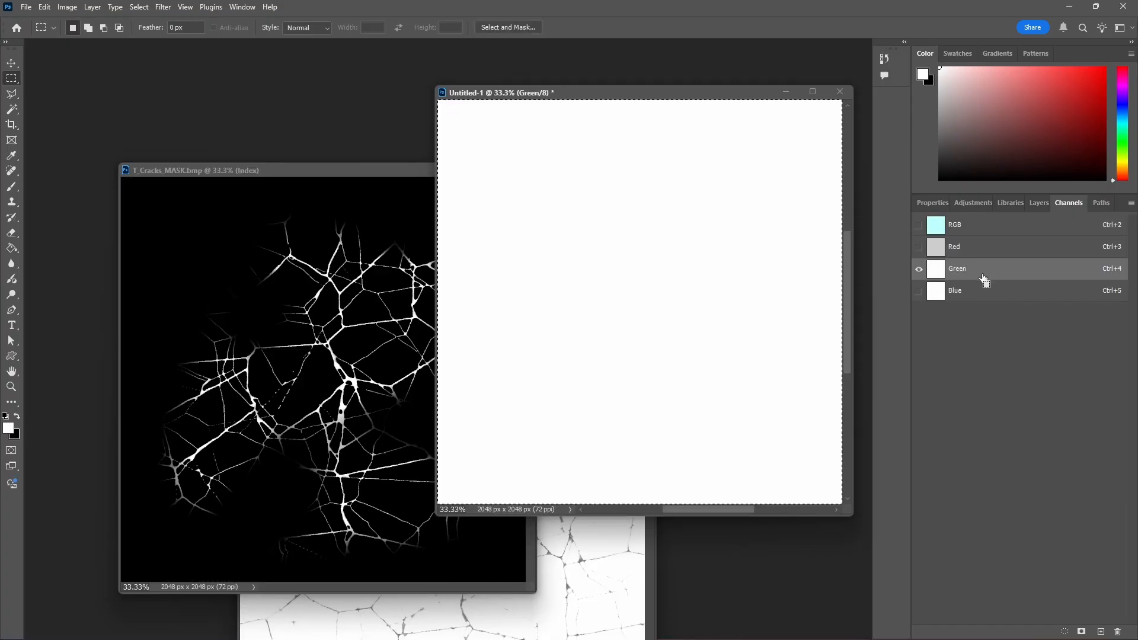
pyautogui.hotkey('ctrl', 'v')
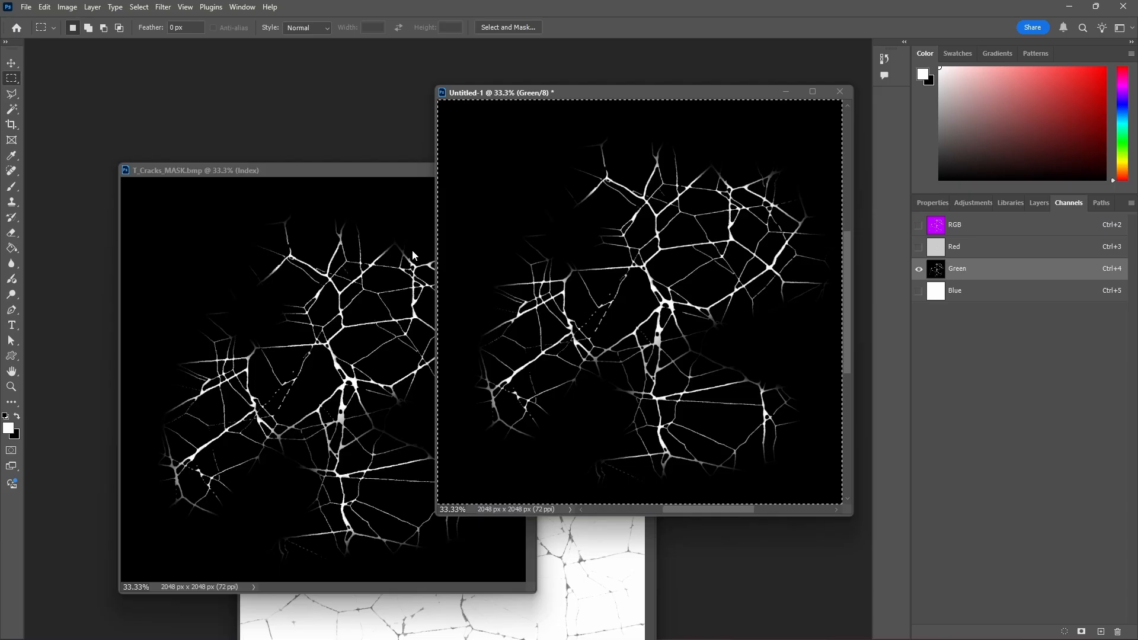
# - Compare the filled Red and Green channels of Untitled-1 by toggling their visibility
pyautogui.click(918, 246)
pyautogui.click(918, 269)
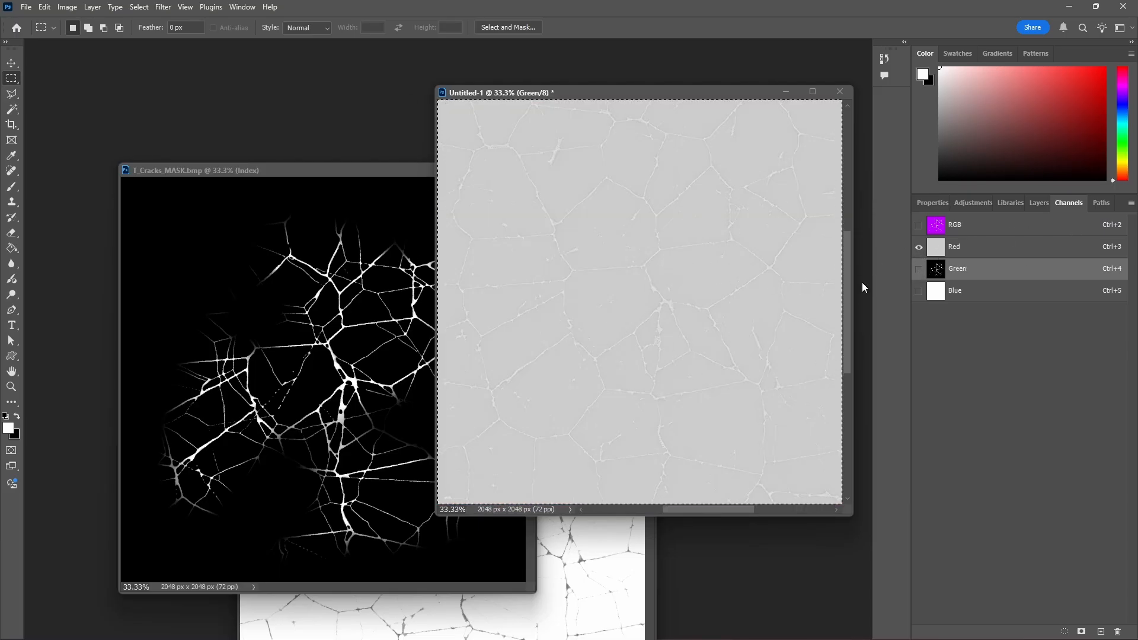
pyautogui.click(919, 269)
pyautogui.click(919, 246)
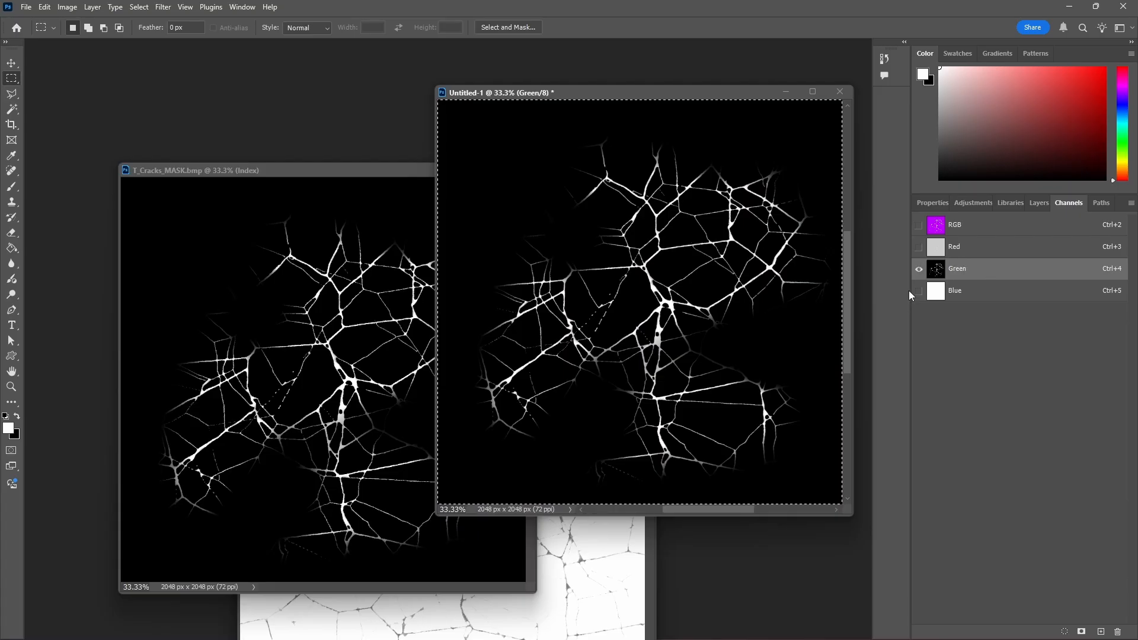
# - Make the Blue channel of Untitled-1 active and close T_Cracks_MASK.bmp
pyautogui.click(919, 295)
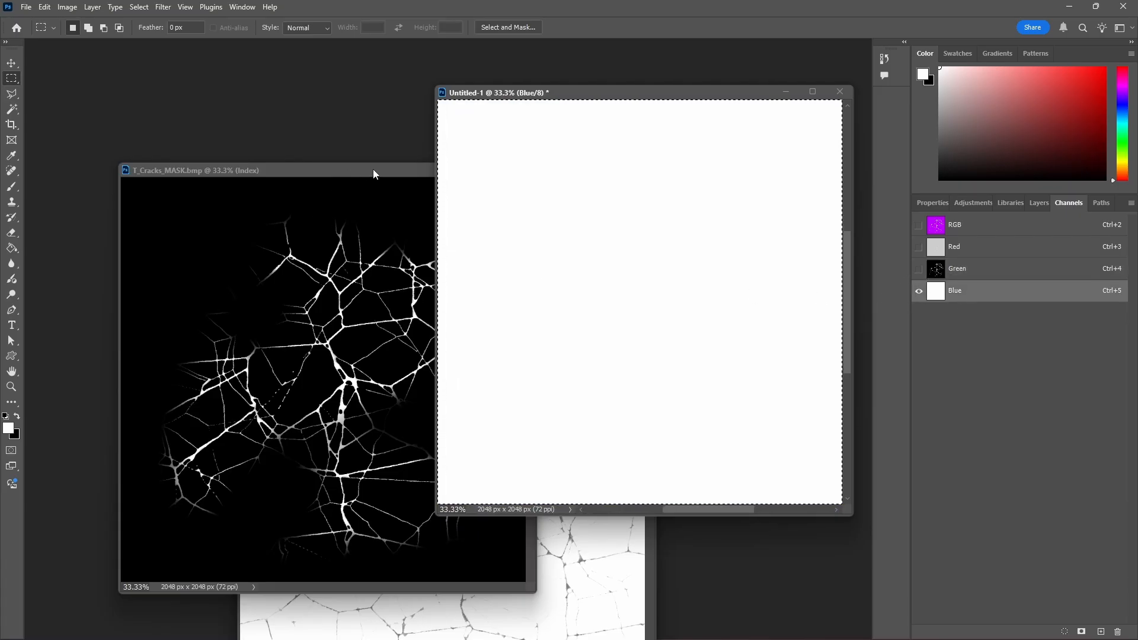
pyautogui.moveTo(374, 174); pyautogui.dragTo(205, 104)
pyautogui.click(356, 101)
# - Copy the entire T_Cracks_HEIGHT.bmp image into the Blue channel of Untitled-1, and close T_Cracks_HEIGHT.bmp
pyautogui.moveTo(401, 258); pyautogui.dragTo(239, 114)
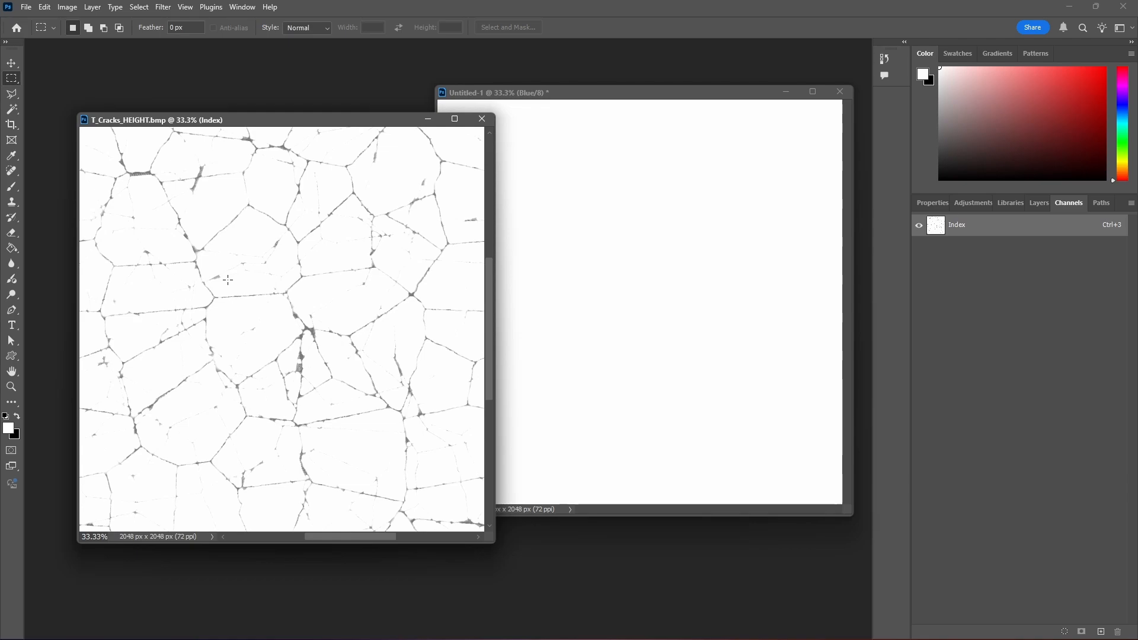
pyautogui.click(604, 94)
pyautogui.hotkey('ctrl', 'v')
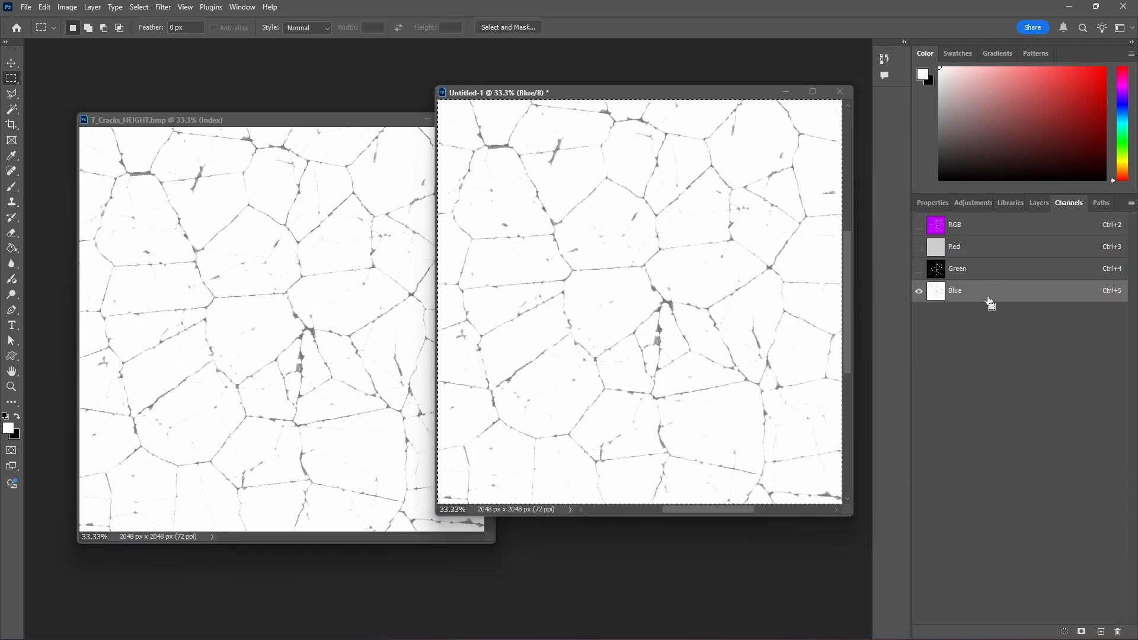
pyautogui.click(368, 121)
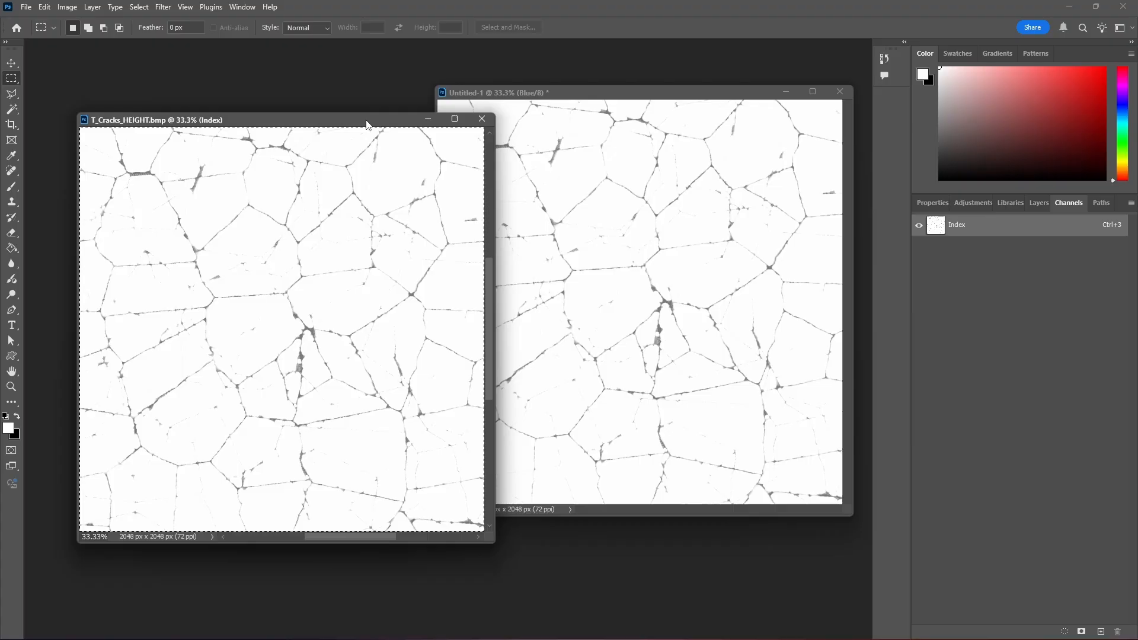
pyautogui.click(481, 119)
# - Reposition the Untitled-1 window and show the Red and Green channels together with Blue as the RGB composite
pyautogui.moveTo(607, 95); pyautogui.dragTo(538, 108)
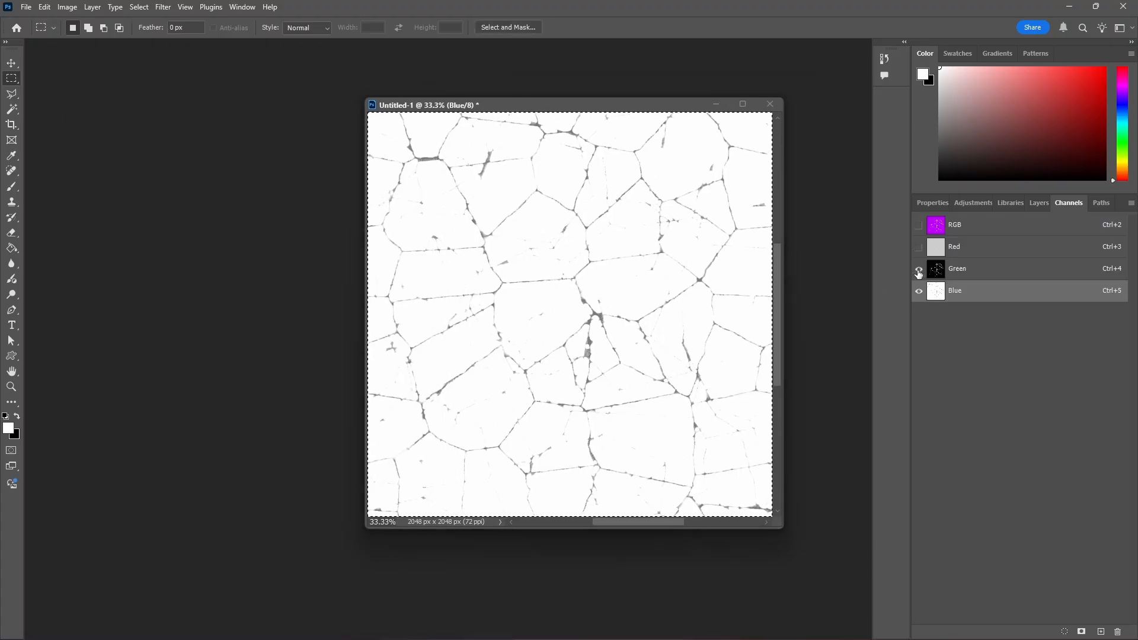
pyautogui.click(918, 271)
pyautogui.click(918, 249)
pyautogui.keyDown('alt'); pyautogui.scroll(-2, 611, 329); pyautogui.keyUp('alt')
pyautogui.keyDown('alt'); pyautogui.scroll(1, 624, 330); pyautogui.keyUp('alt')
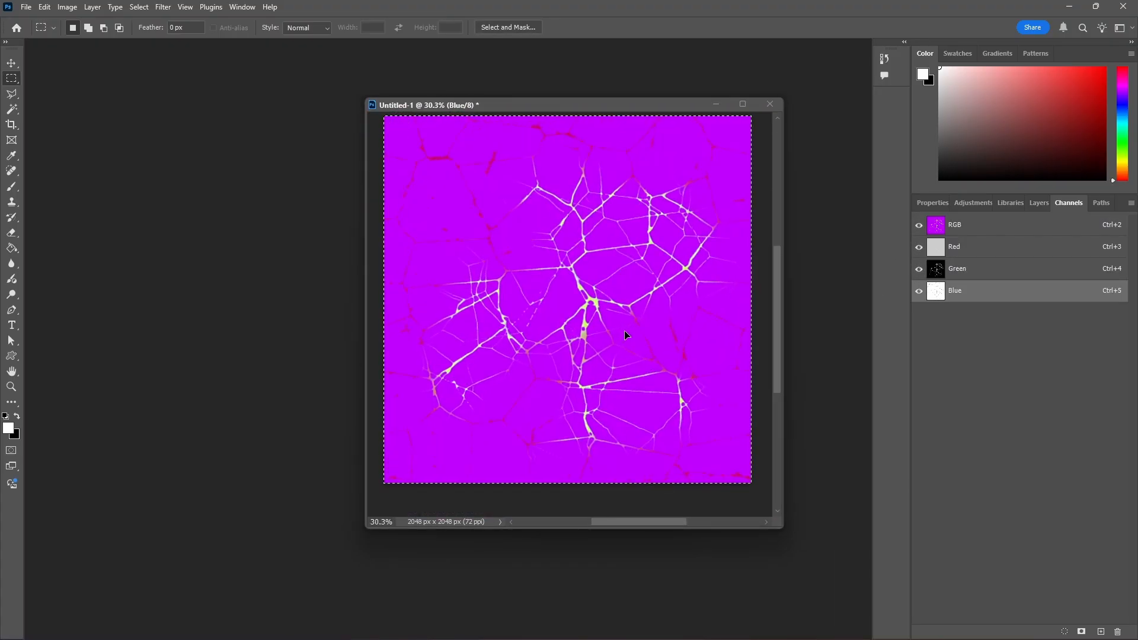
# - Save a copy of the packed document as a 24-bit Windows BMP, replacing T_Cracks_ROH.bmp in the Cracks folder, and minimize Photoshop
pyautogui.click(26, 7)
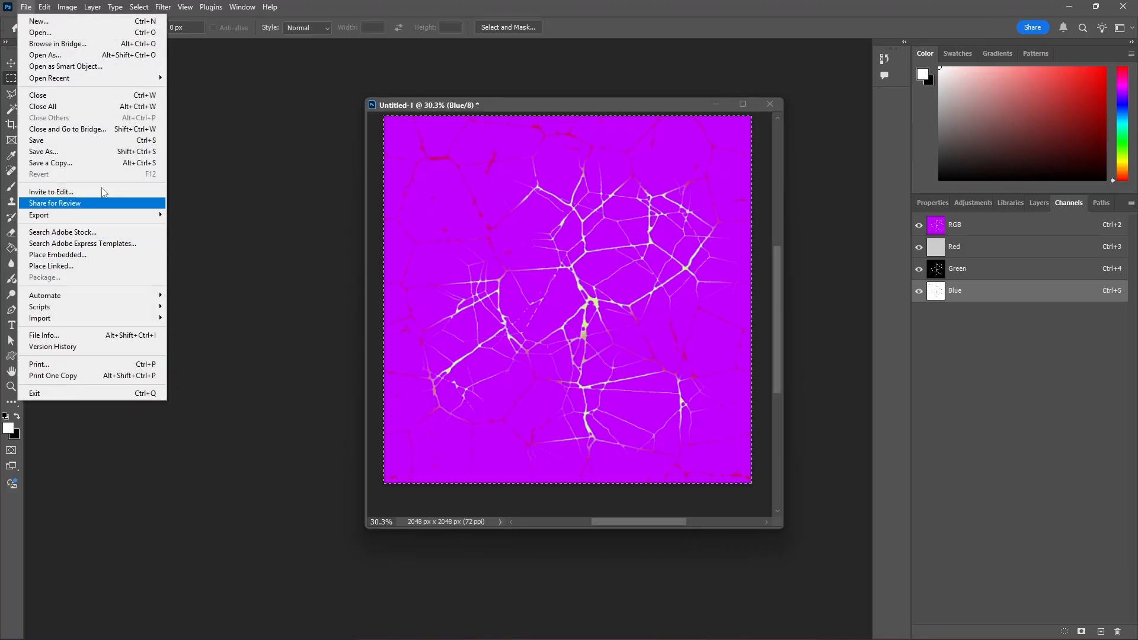
pyautogui.click(60, 163)
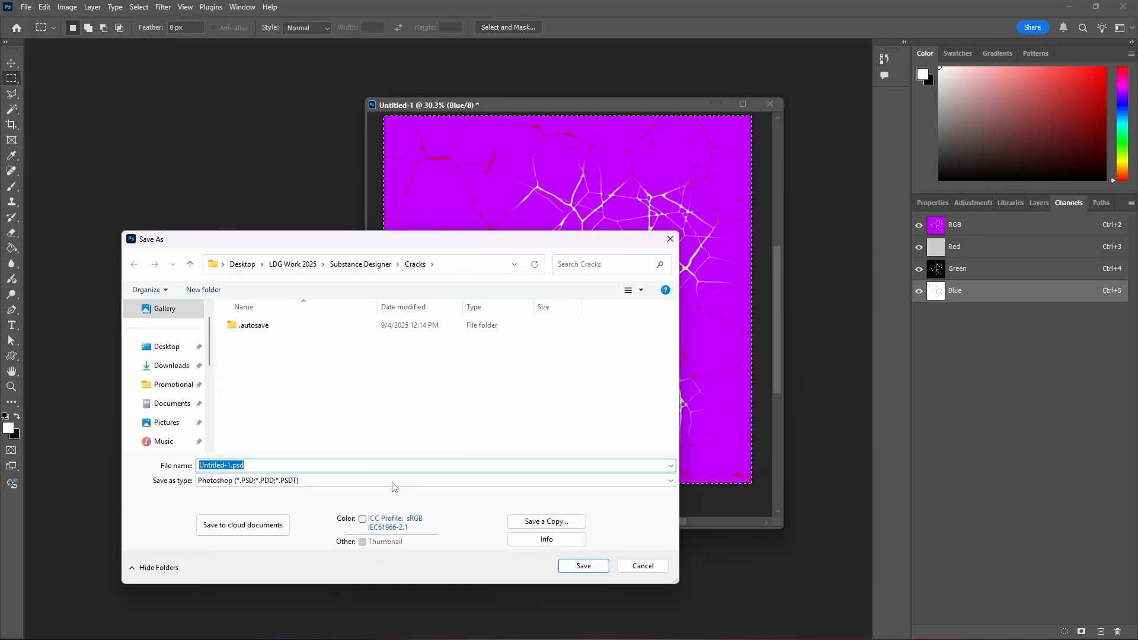
pyautogui.click(546, 521)
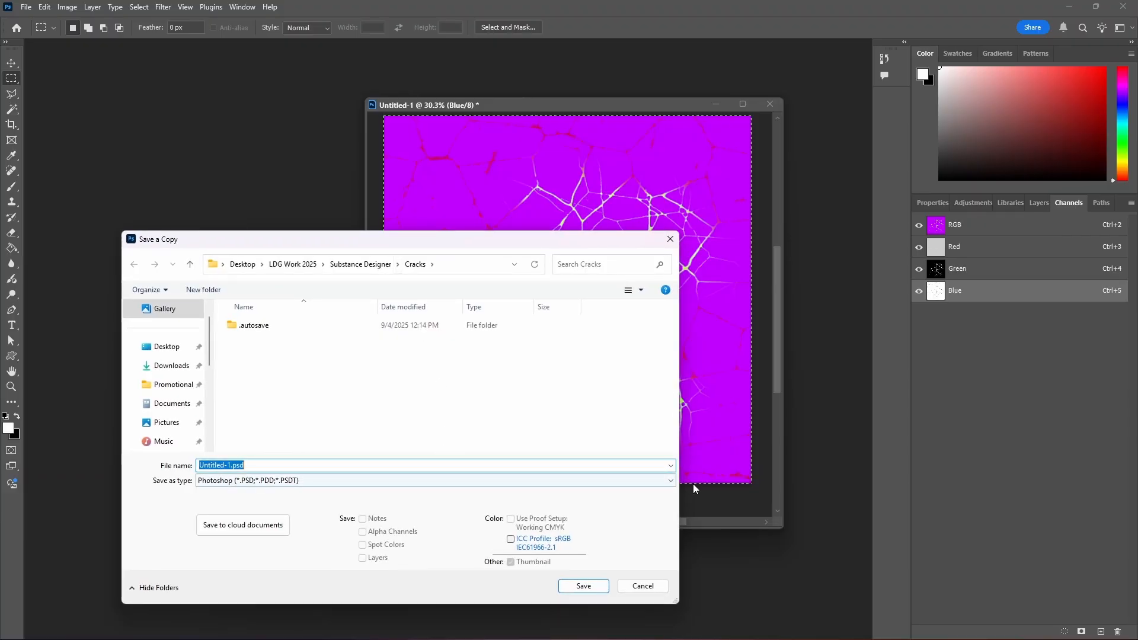
pyautogui.click(670, 480)
pyautogui.click(273, 242)
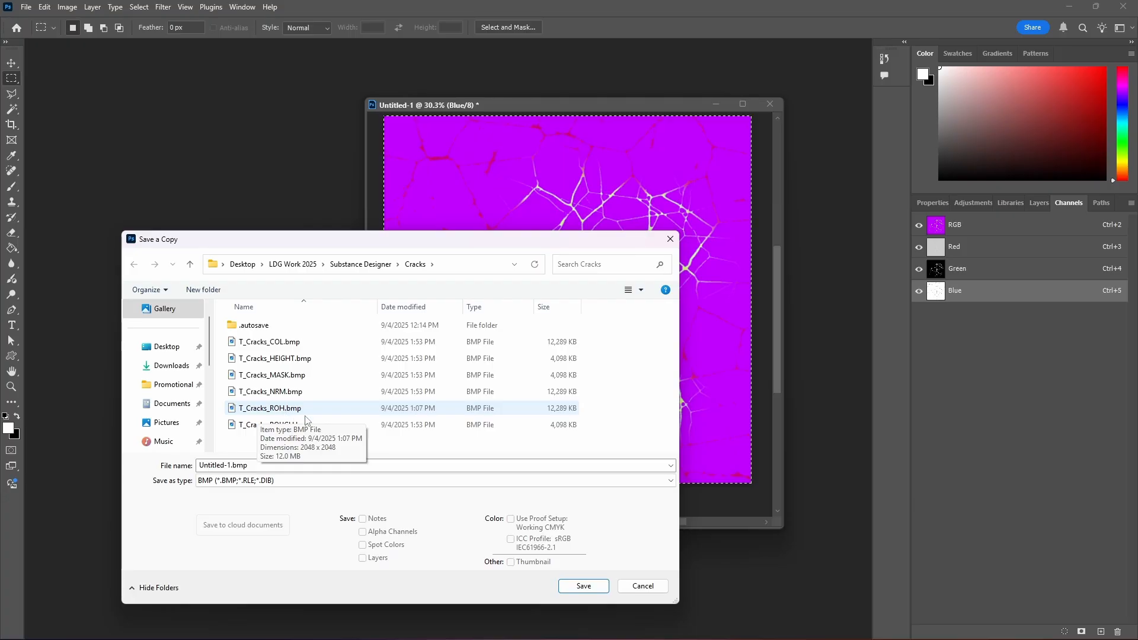
pyautogui.doubleClick(273, 409)
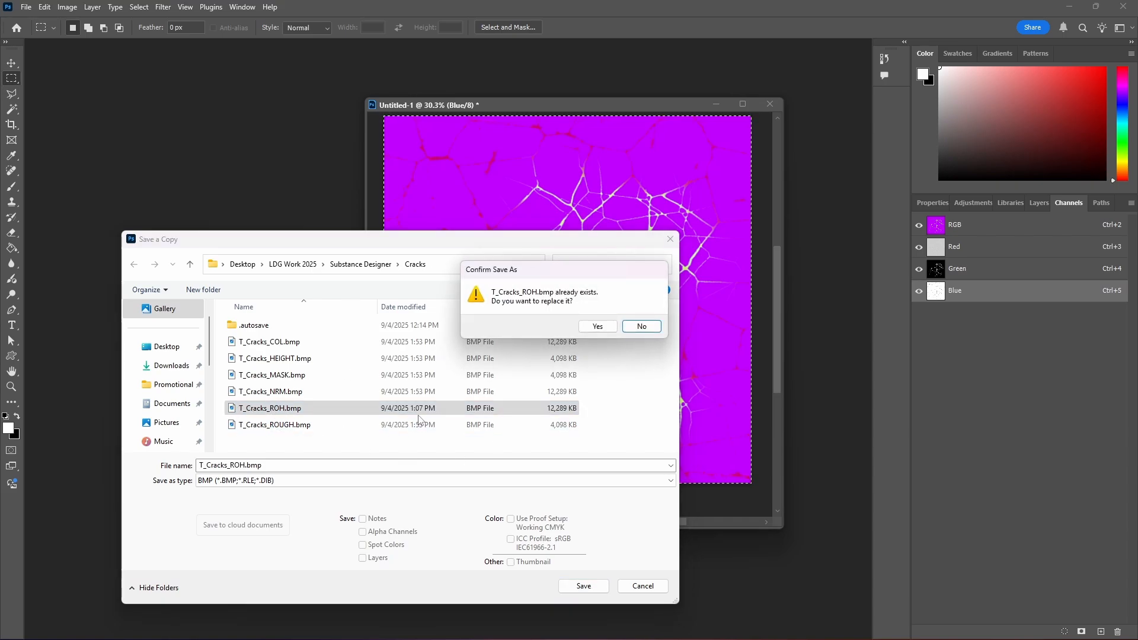
pyautogui.click(590, 328)
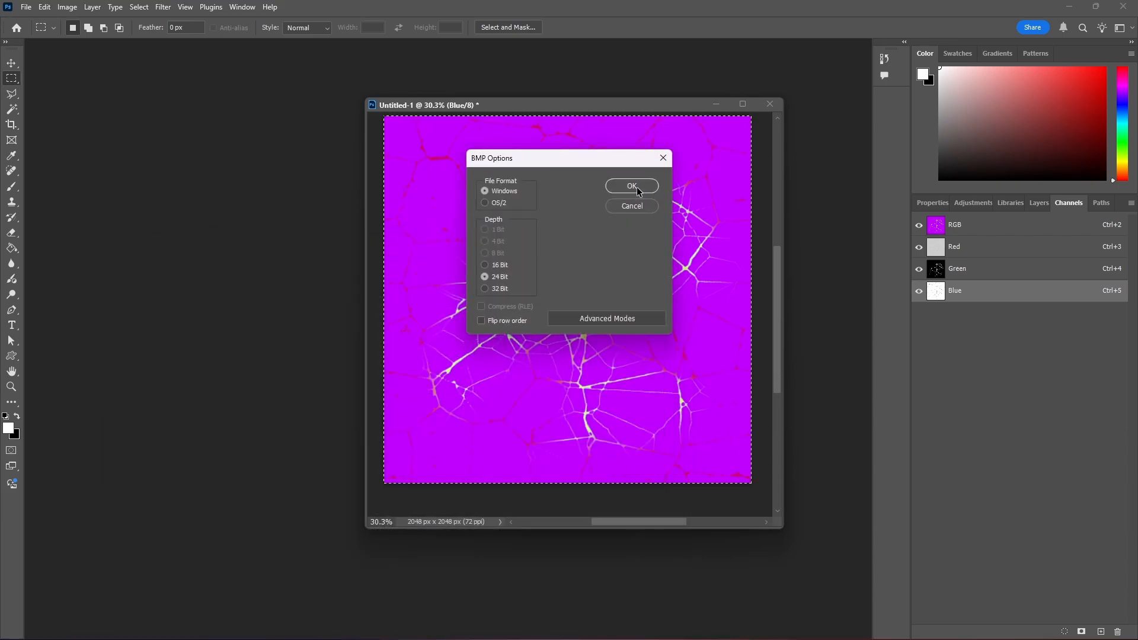
pyautogui.click(632, 186)
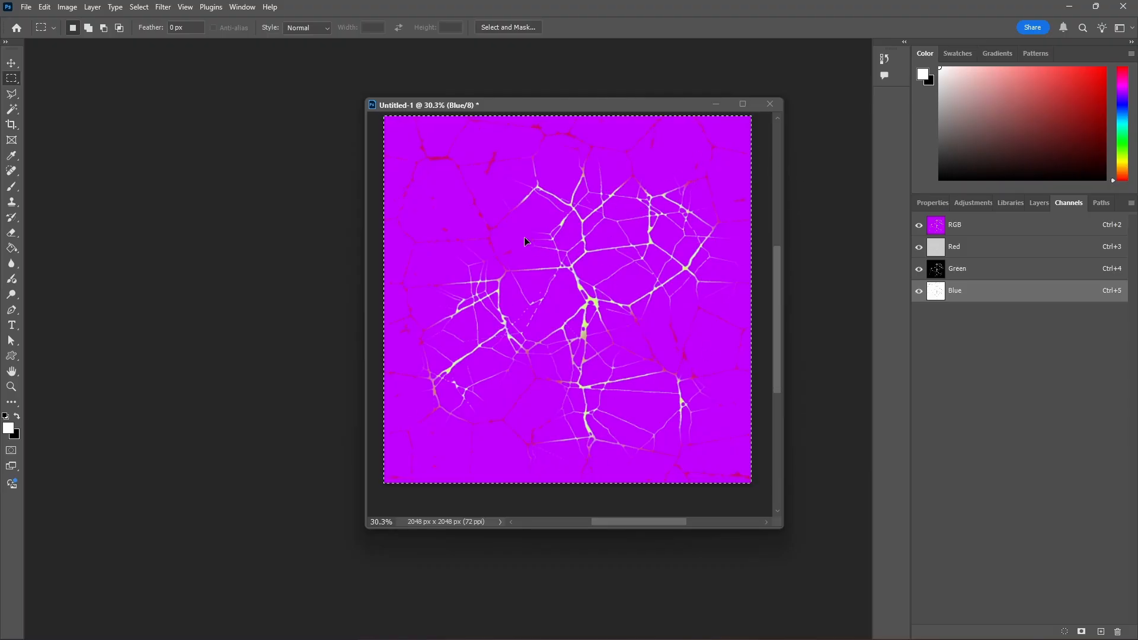
pyautogui.click(1070, 7)
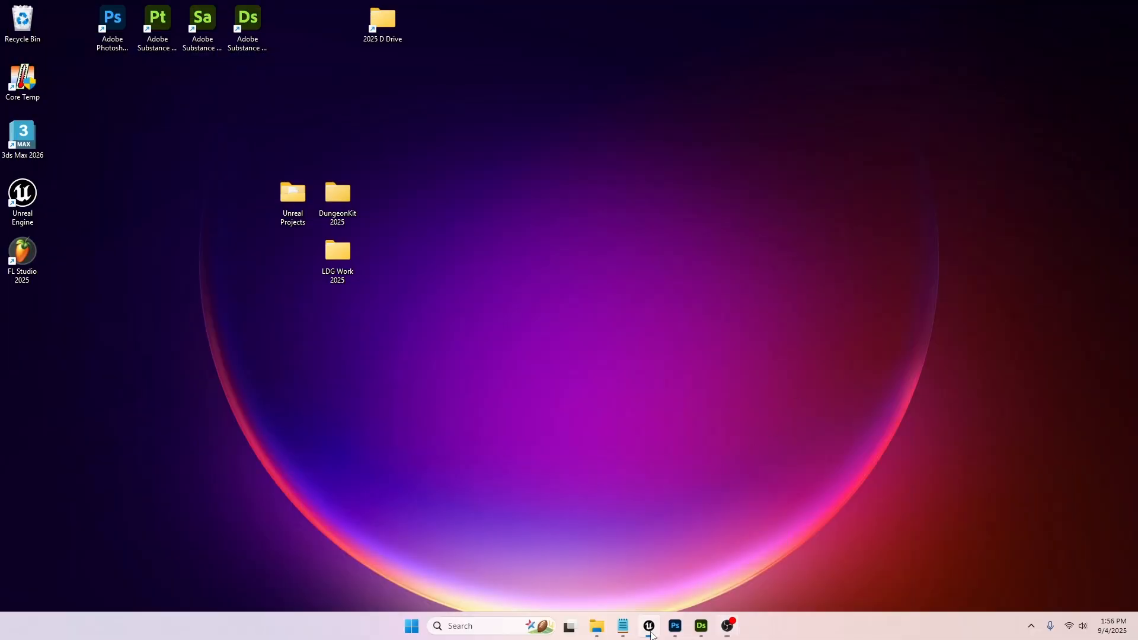
# - Switch to Unreal Editor and start importing files into the Textures content folder
pyautogui.click(648, 627)
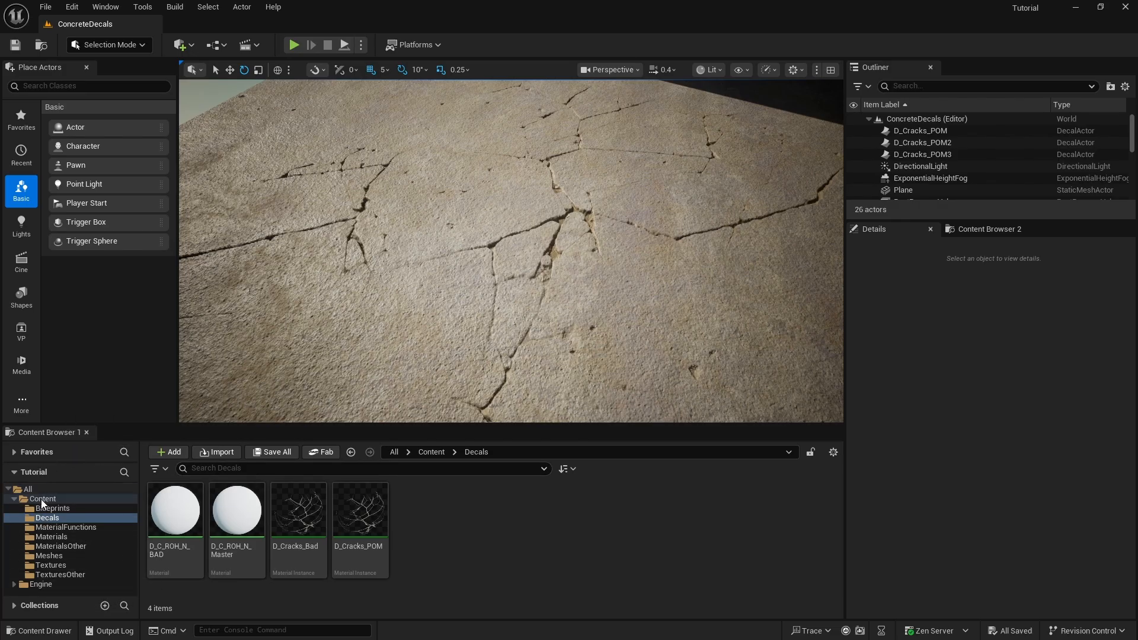
pyautogui.click(51, 565)
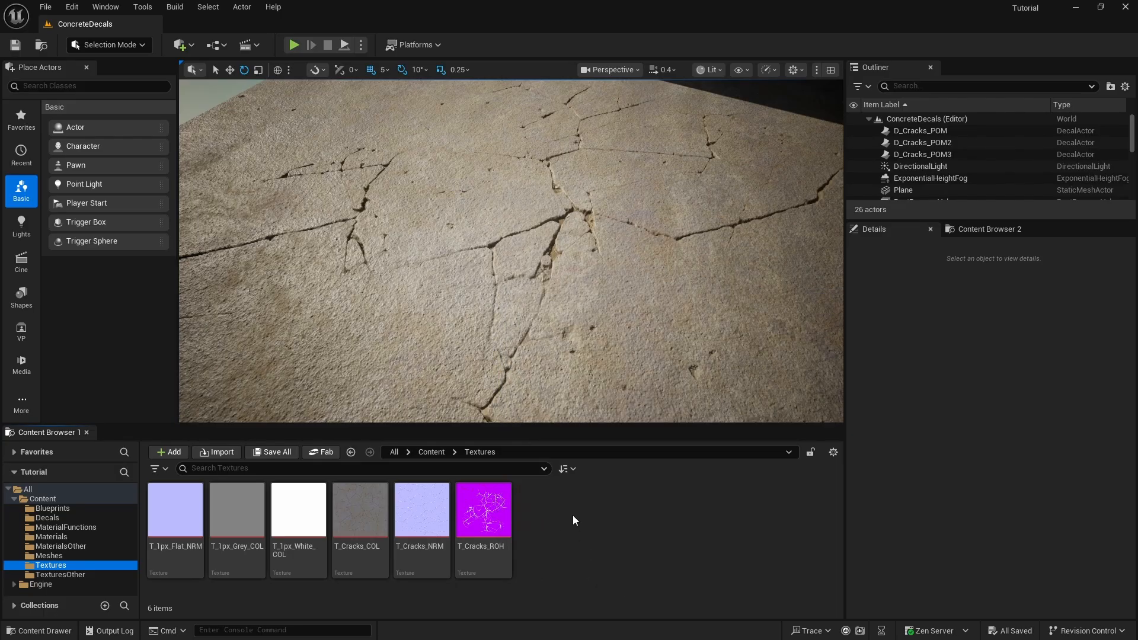
pyautogui.rightClick(569, 511)
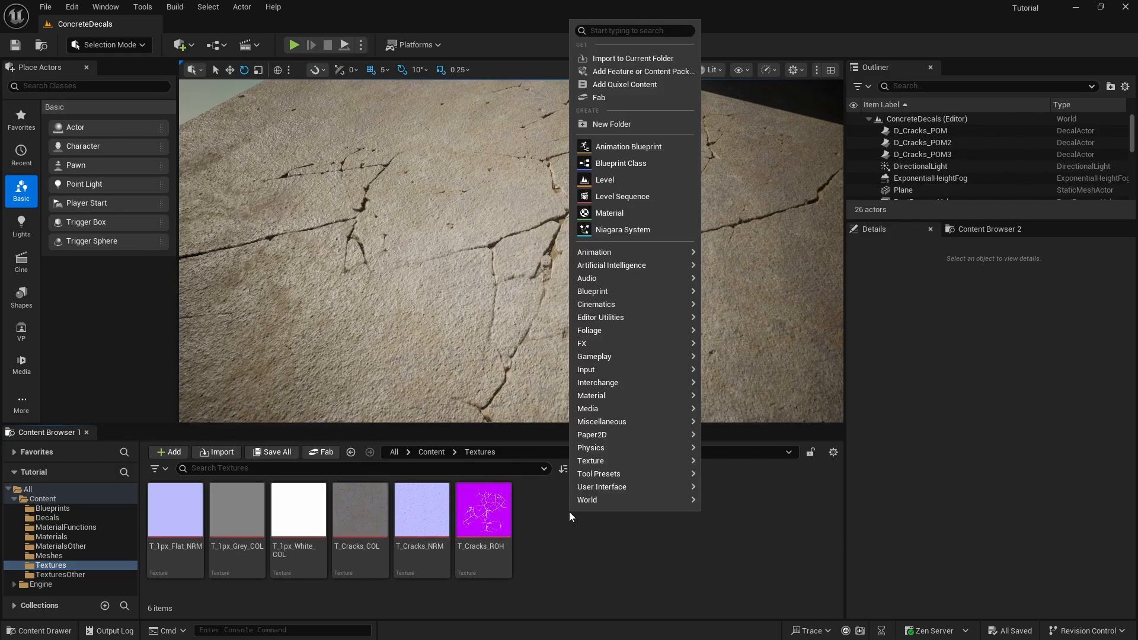
pyautogui.click(643, 54)
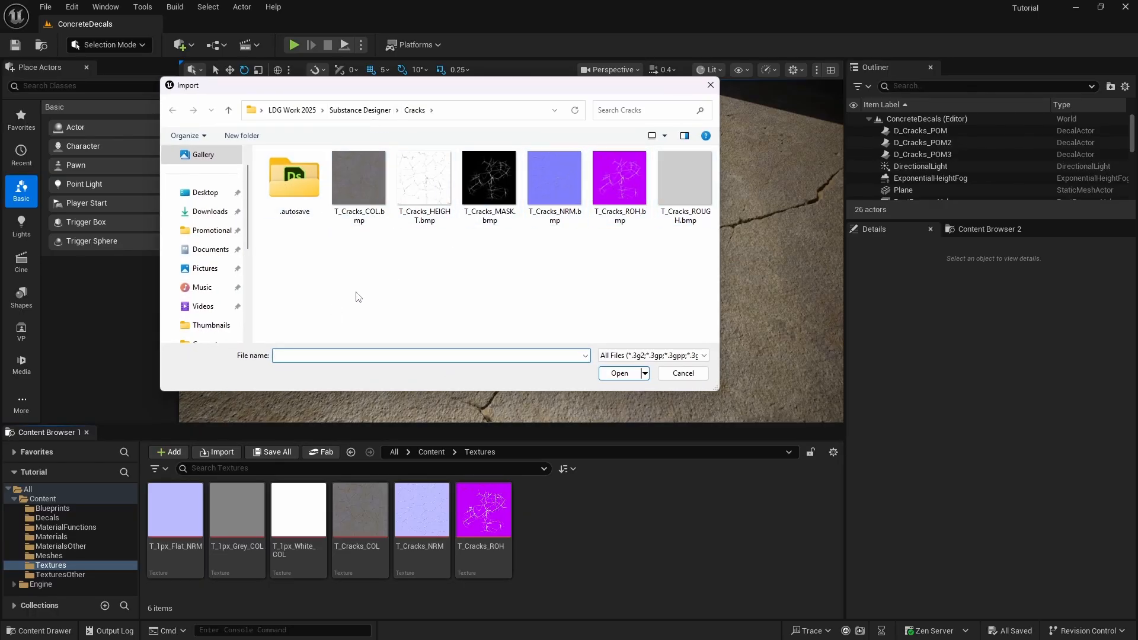
# - Import T_Cracks_COL.bmp, T_Cracks_NRM.bmp and T_Cracks_ROH.bmp from the Cracks folder, converting each to a re-import of its existing texture asset
pyautogui.click(359, 215)
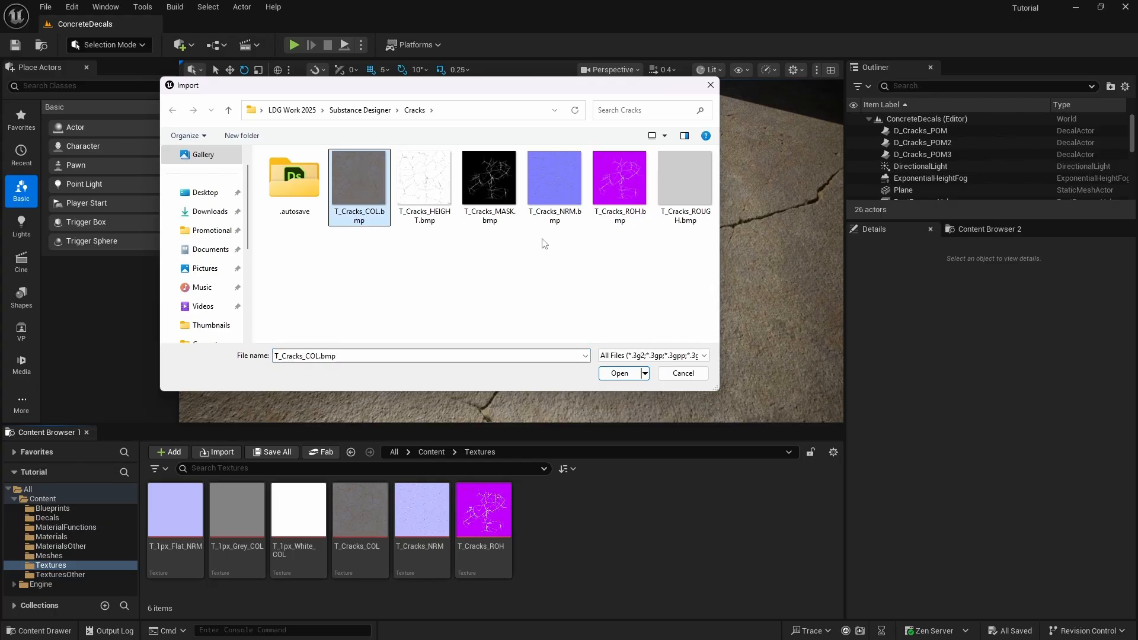
pyautogui.keyDown('ctrl'); pyautogui.click(549, 182); pyautogui.keyUp('ctrl')
pyautogui.keyDown('ctrl'); pyautogui.click(617, 181); pyautogui.keyUp('ctrl')
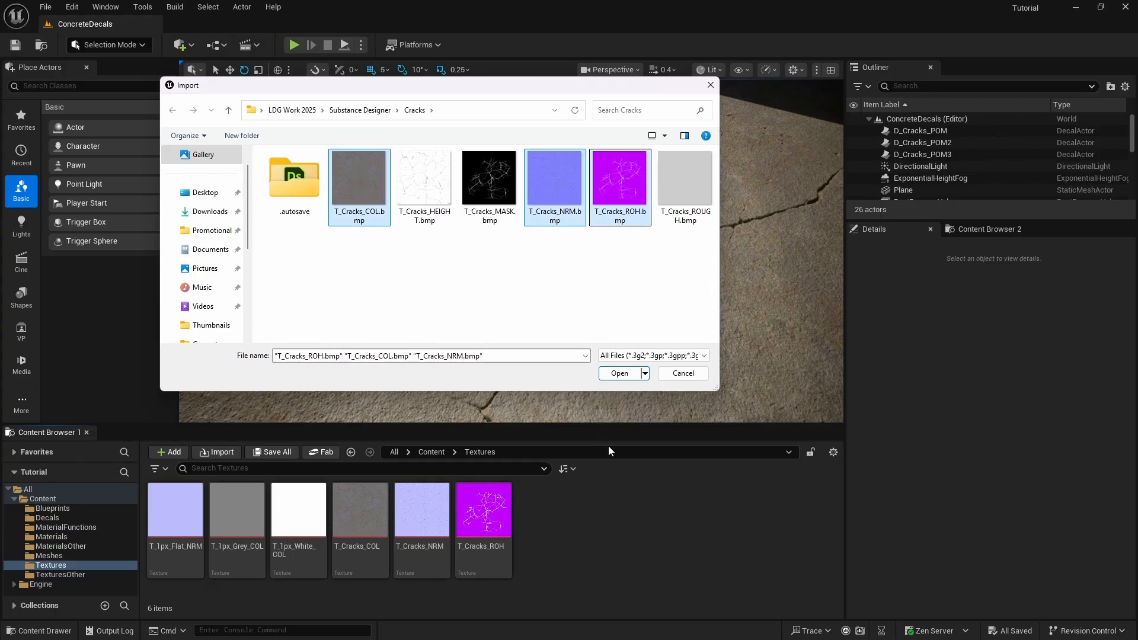
pyautogui.click(619, 373)
pyautogui.click(616, 348)
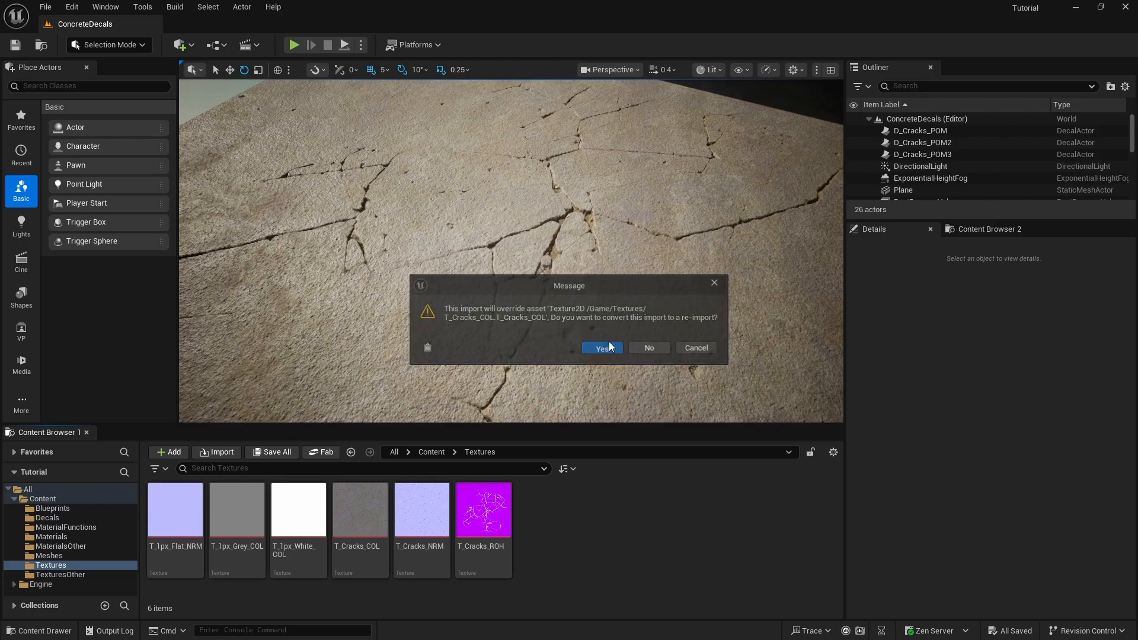
pyautogui.click(603, 349)
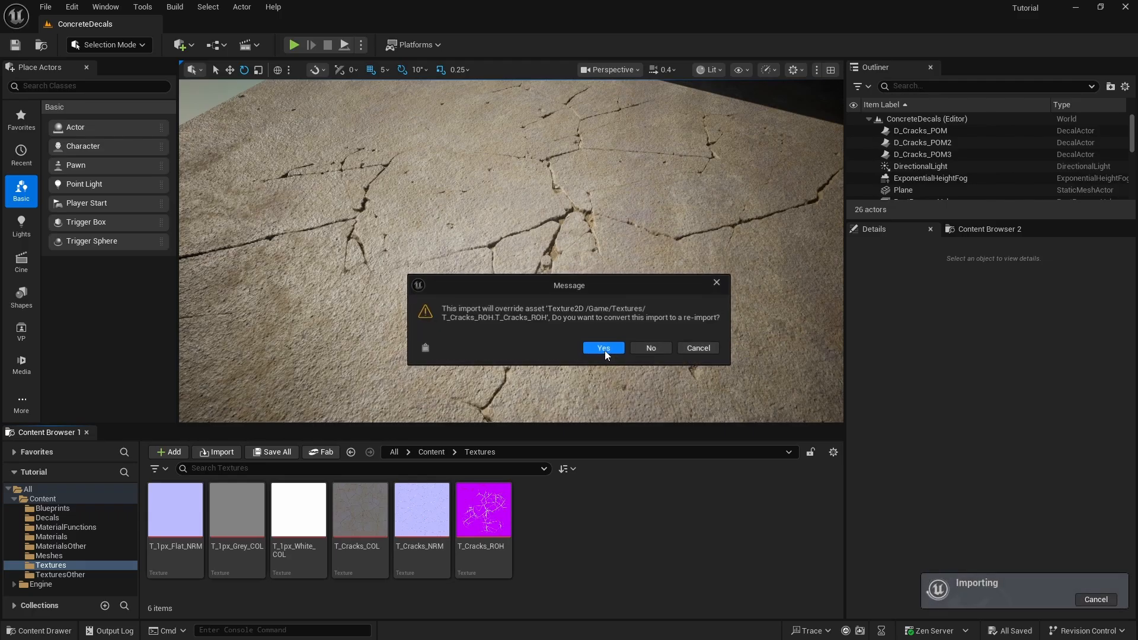
pyautogui.click(604, 349)
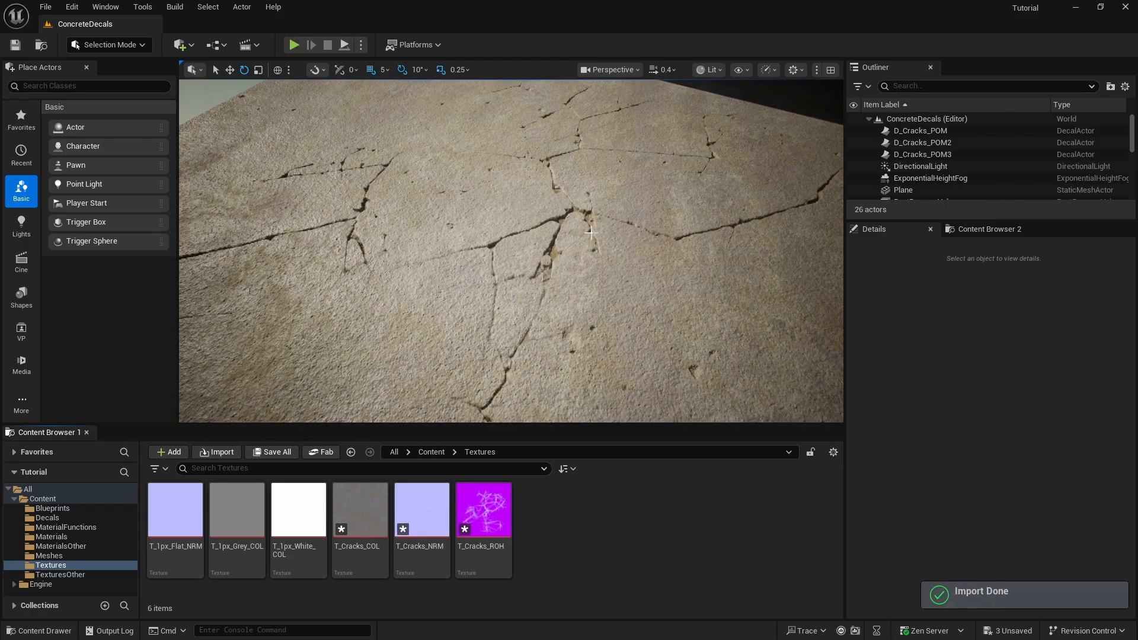
# - Save all the re-imported crack textures and check the updated cracks on the concrete floor
pyautogui.moveTo(671, 268)
pyautogui.mouseDown(button='right')
pyautogui.moveTo(676, 225)
pyautogui.moveTo(671, 268)
pyautogui.mouseUp(button='right')
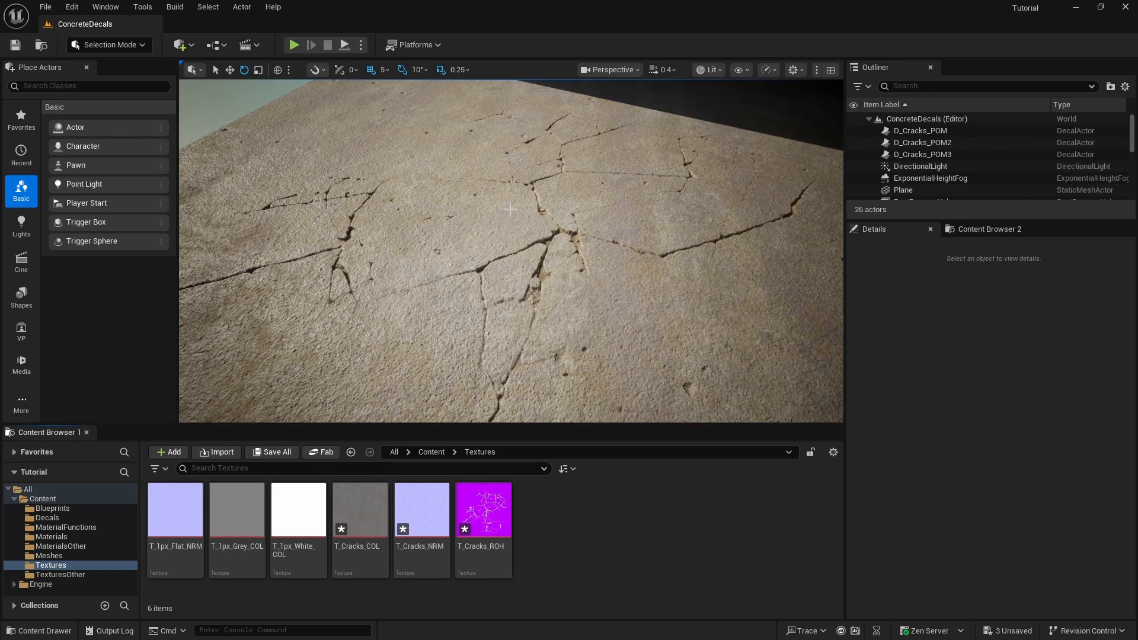
pyautogui.click(45, 6)
pyautogui.click(94, 158)
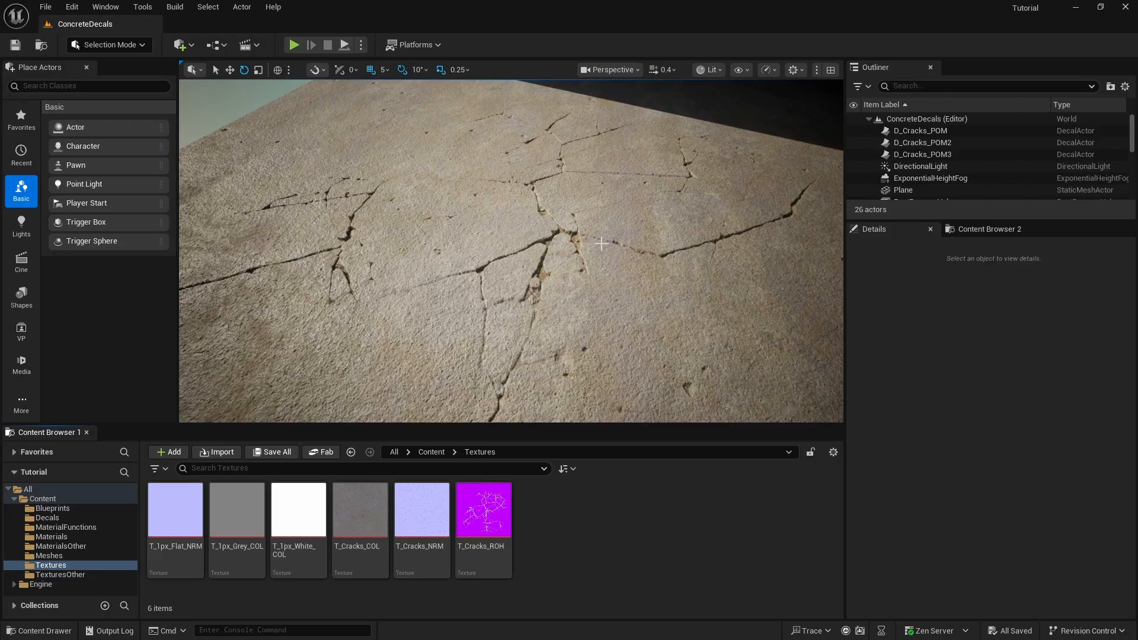
pyautogui.moveTo(601, 244)
pyautogui.mouseDown(button='right')
pyautogui.moveTo(592, 205)
pyautogui.moveTo(597, 245)
pyautogui.mouseUp(button='right')
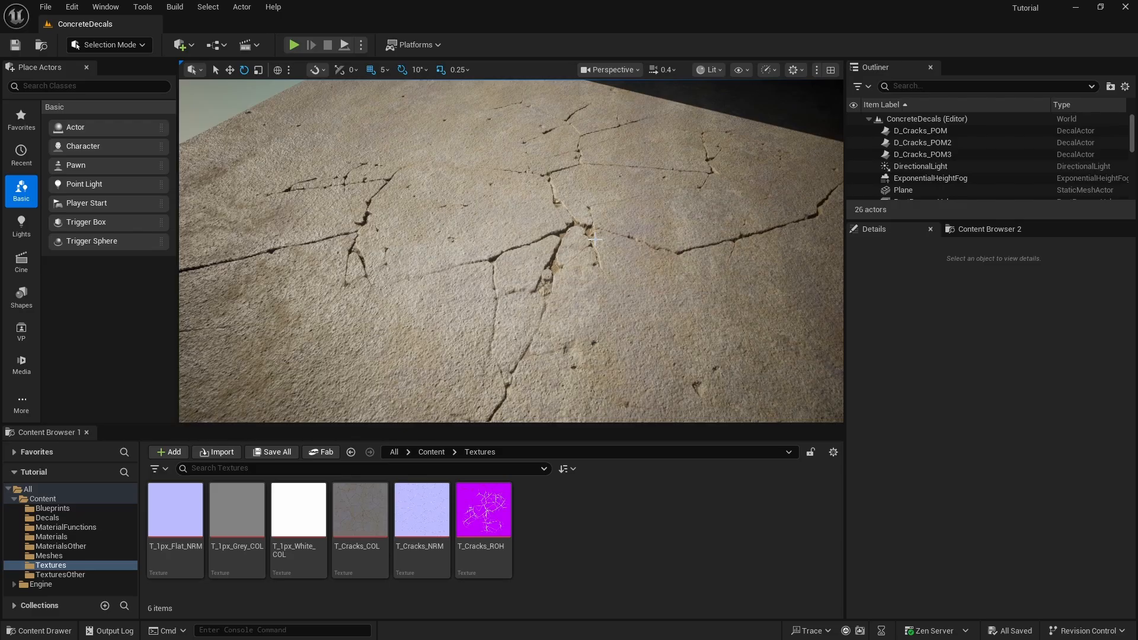
# - Examine how ParallaxOcclusionMapping feeds the texture samples in the D_C_ROH_N_BAD material from the Decals folder, and close it
pyautogui.click(51, 536)
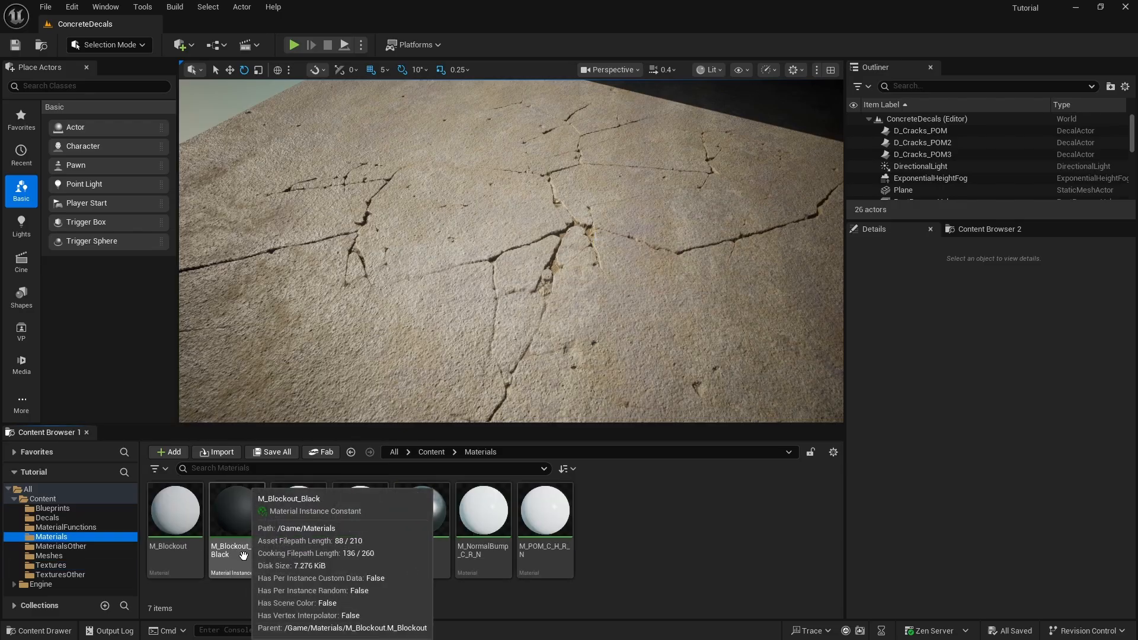
pyautogui.click(52, 517)
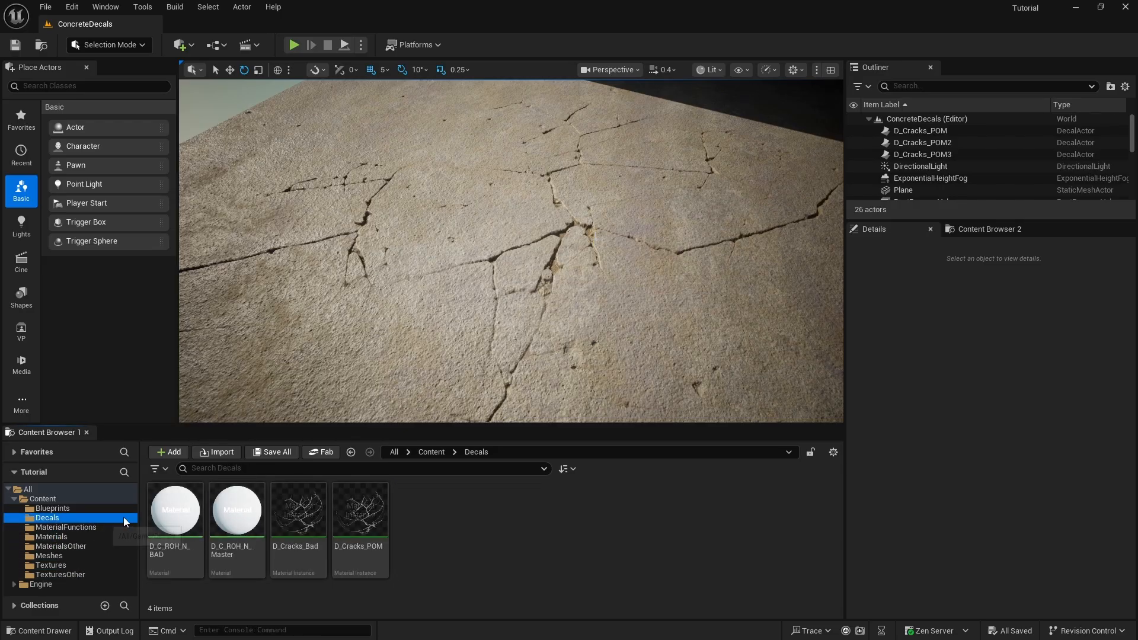
pyautogui.doubleClick(164, 511)
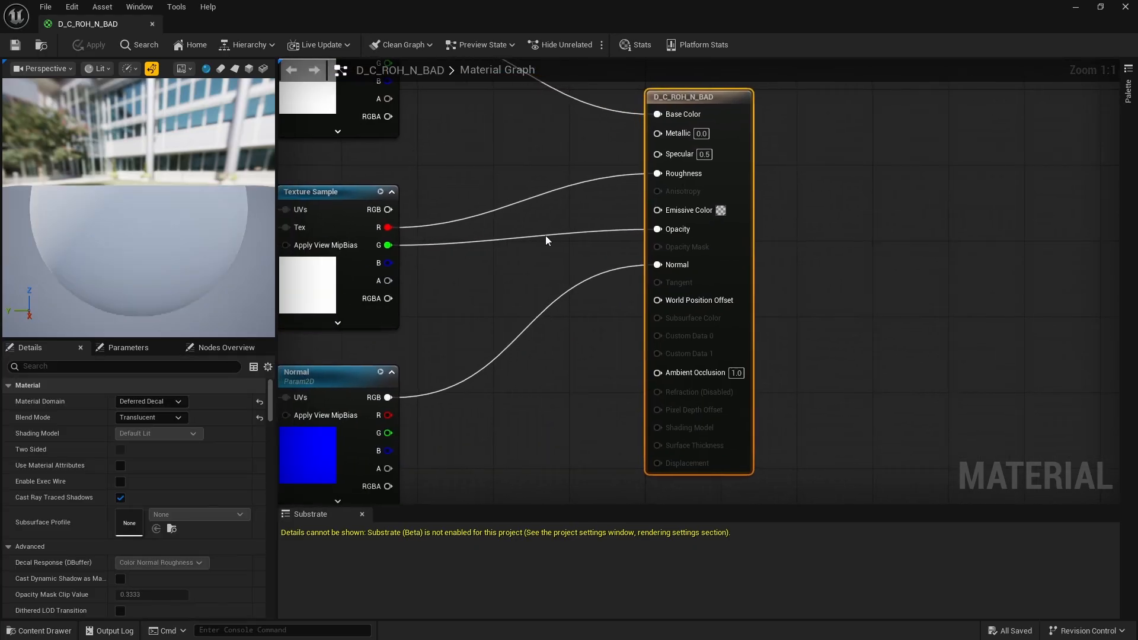
pyautogui.scroll(-5, 536, 266)
pyautogui.scroll(5, 356, 234)
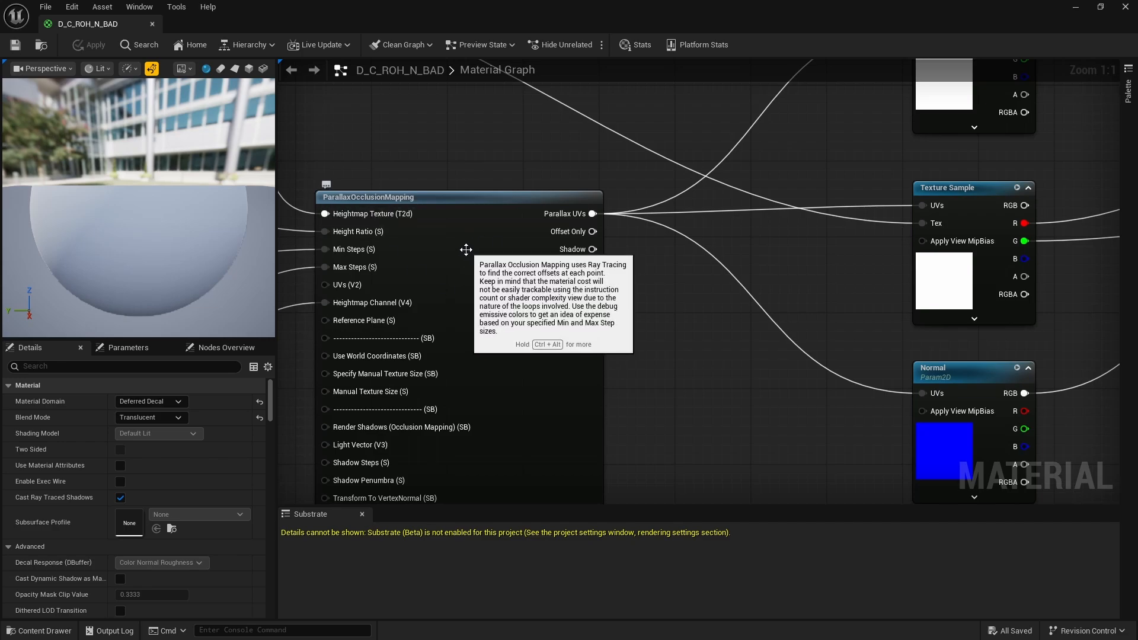
pyautogui.scroll(-3, 466, 250)
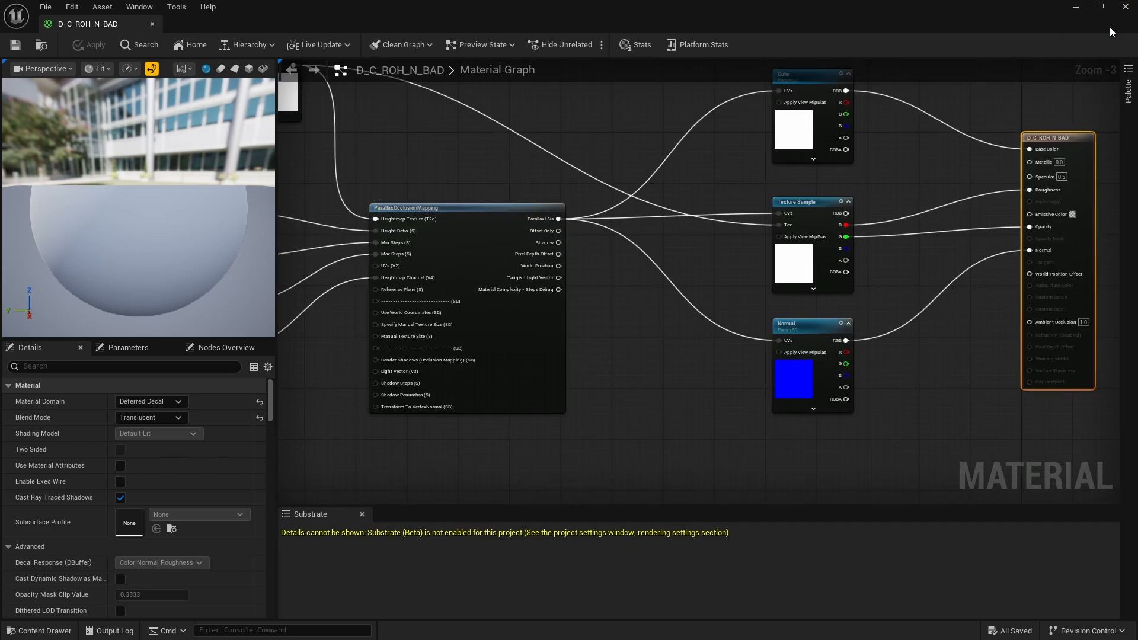
pyautogui.click(1128, 12)
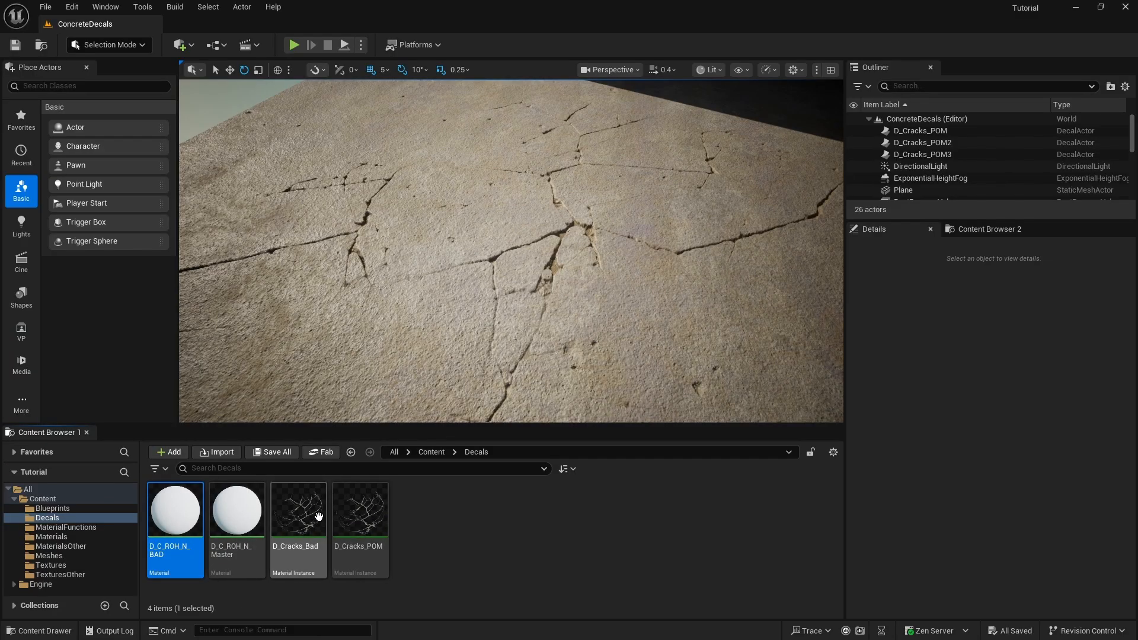
# - Place the D_Cracks_Bad decal on the pale ground plane outside the concrete room
pyautogui.press('s')
pyautogui.moveTo(489, 183); pyautogui.dragTo(646, 188, button='right')
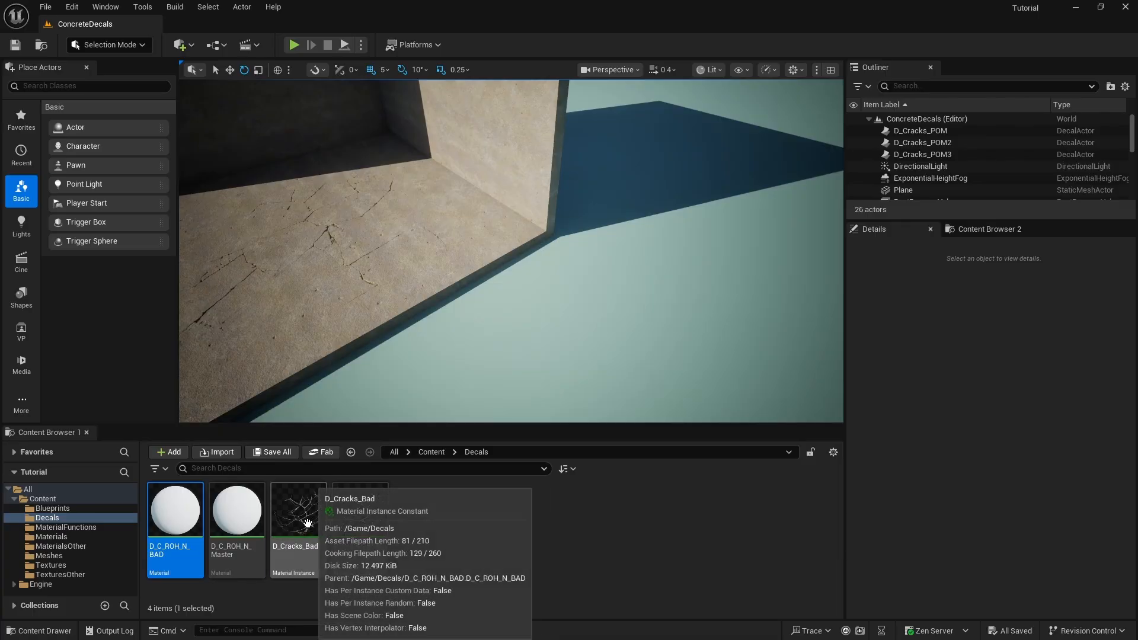
pyautogui.moveTo(298, 510); pyautogui.dragTo(628, 299)
pyautogui.moveTo(628, 299)
pyautogui.mouseDown(button='right')
pyautogui.moveTo(669, 314)
pyautogui.moveTo(628, 298)
pyautogui.moveTo(627, 207)
pyautogui.moveTo(627, 349)
pyautogui.moveTo(617, 337)
pyautogui.moveTo(632, 342)
pyautogui.moveTo(629, 385)
pyautogui.moveTo(628, 298)
pyautogui.mouseUp(button='right')
# - Examine the parallax depth of the D_Cracks_Bad decal up close, in a fullscreen viewport and from farther away
pyautogui.press('d')
pyautogui.press('g')
pyautogui.press('w')
pyautogui.press('s')
pyautogui.press('w')
pyautogui.press('s')
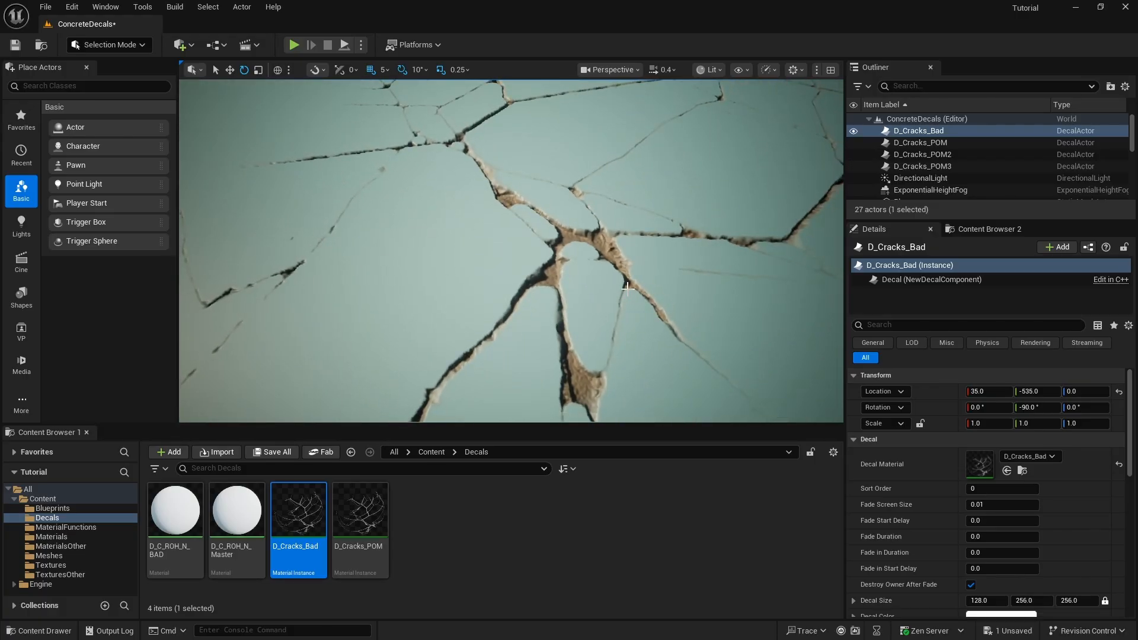
pyautogui.press('F11')
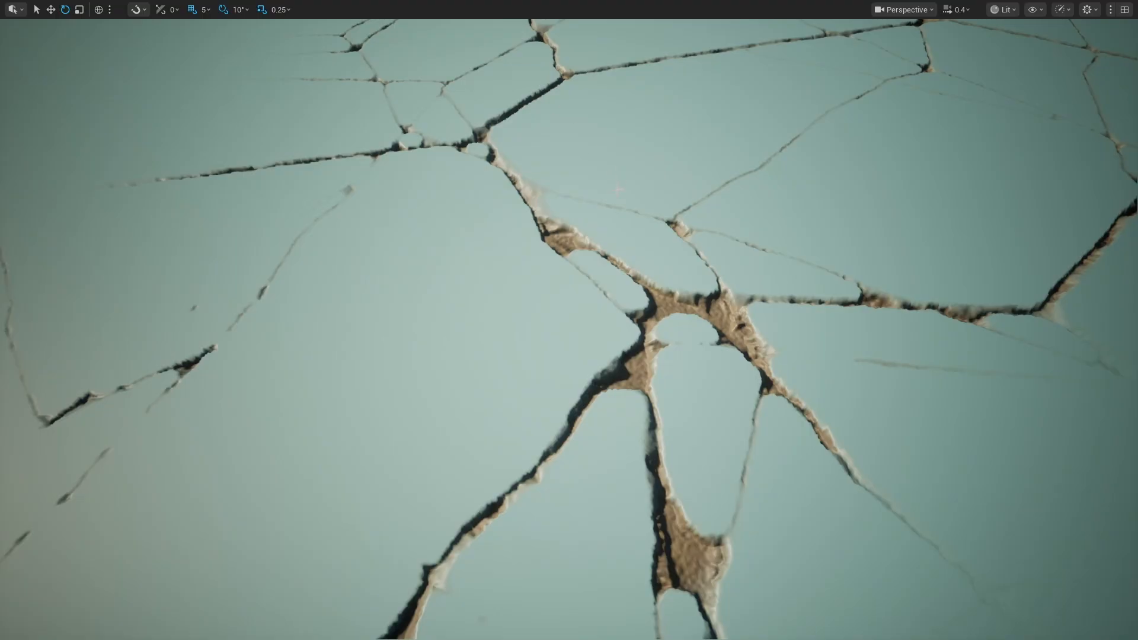
pyautogui.moveTo(522, 70); pyautogui.dragTo(521, 12, button='right')
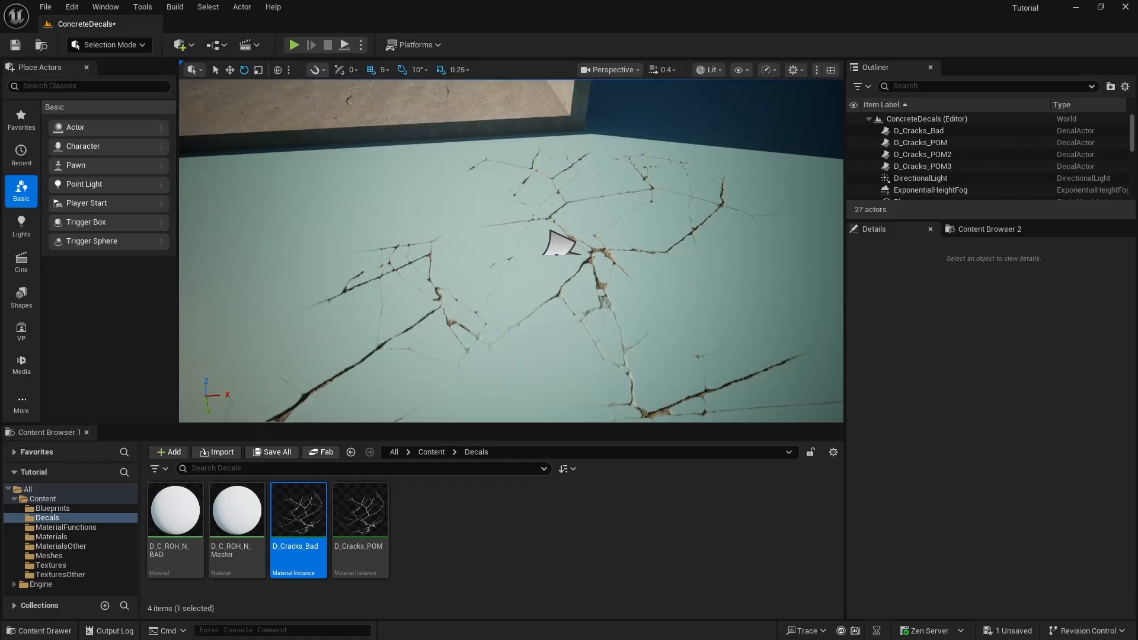
pyautogui.press('w')
pyautogui.moveTo(510, 251); pyautogui.dragTo(534, 260, button='right')
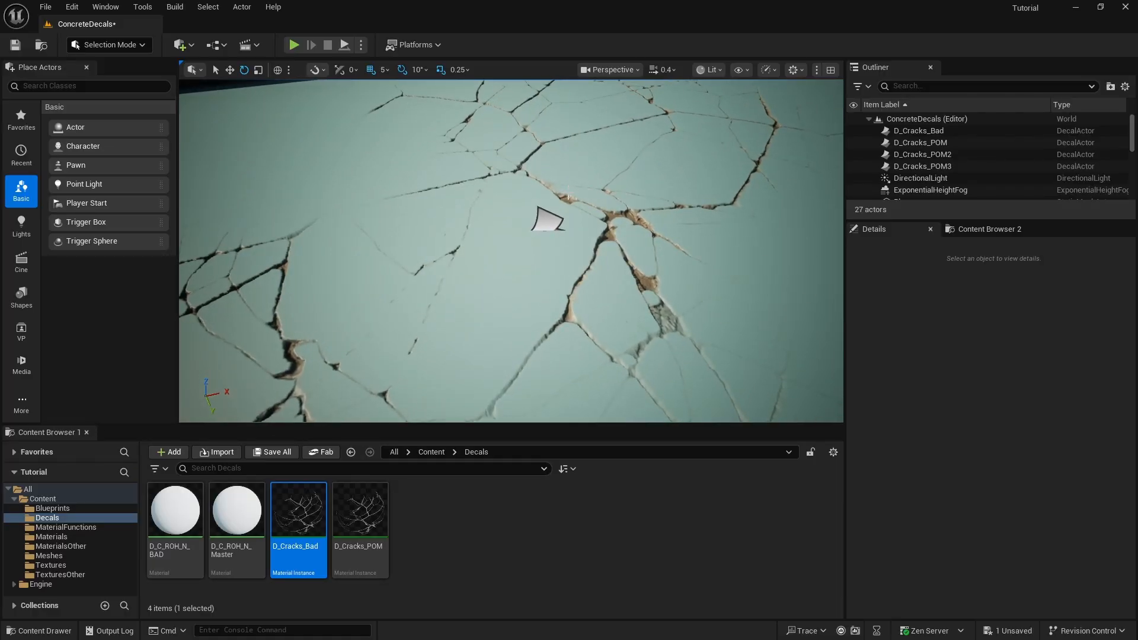
pyautogui.moveTo(567, 196)
pyautogui.mouseDown(button='right')
pyautogui.moveTo(574, 186)
pyautogui.moveTo(563, 194)
pyautogui.mouseUp(button='right')
pyautogui.press('s')
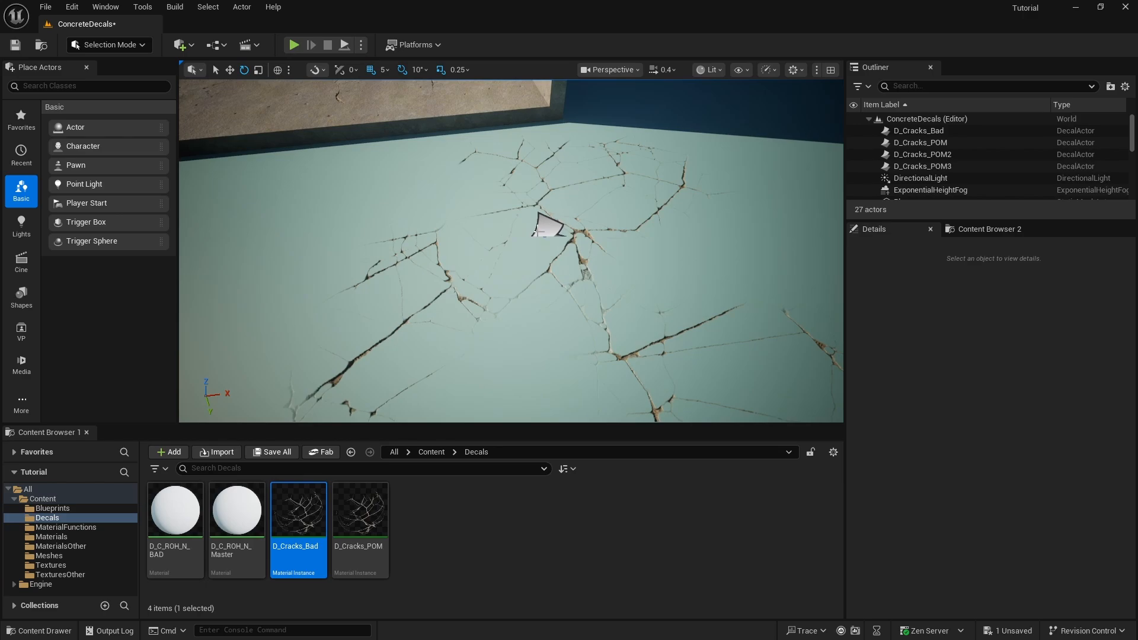
# - Rotate the D_Cracks_Bad decal by 90° so that it projects onto vertical walls
pyautogui.click(548, 224)
pyautogui.moveTo(527, 189); pyautogui.dragTo(600, 205)
pyautogui.moveTo(601, 205); pyautogui.dragTo(731, 201, button='right')
pyautogui.press('a')
pyautogui.moveTo(487, 127); pyautogui.dragTo(487, 127, button='right')
pyautogui.press('s')
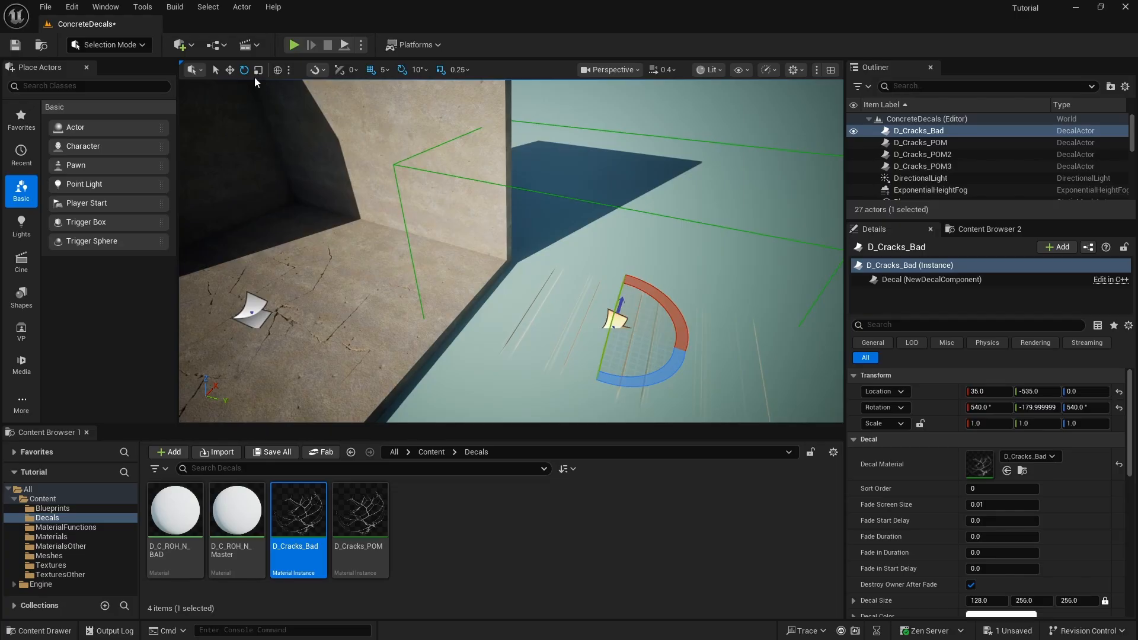
# - Move the D_Cracks_Bad decal onto the sunlit concrete wall, to about X 135, Y -1120, Z 200
pyautogui.click(229, 69)
pyautogui.moveTo(603, 325); pyautogui.dragTo(384, 227)
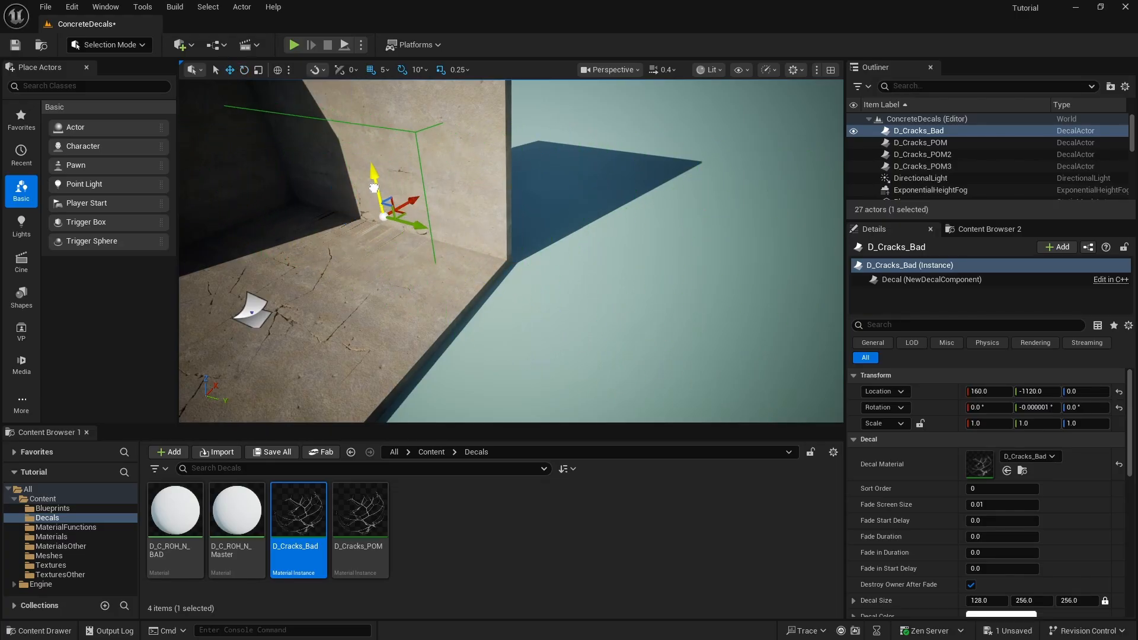
pyautogui.moveTo(371, 96); pyautogui.dragTo(365, 123, button='right')
pyautogui.press('w')
pyautogui.press('s')
pyautogui.press('w')
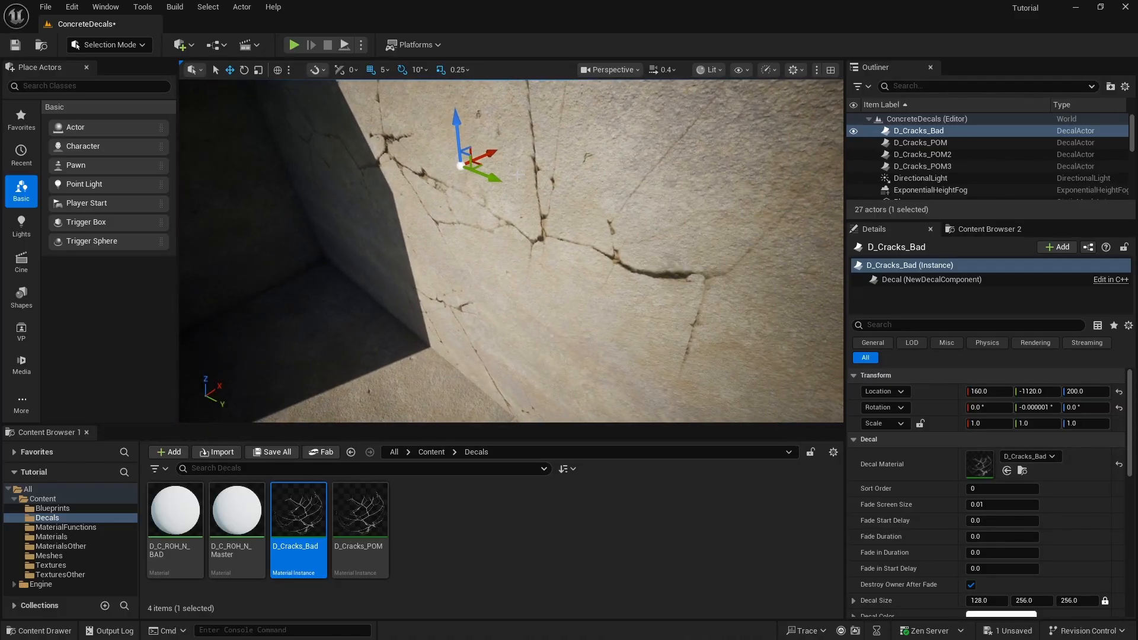
pyautogui.moveTo(486, 166); pyautogui.dragTo(486, 166, button='right')
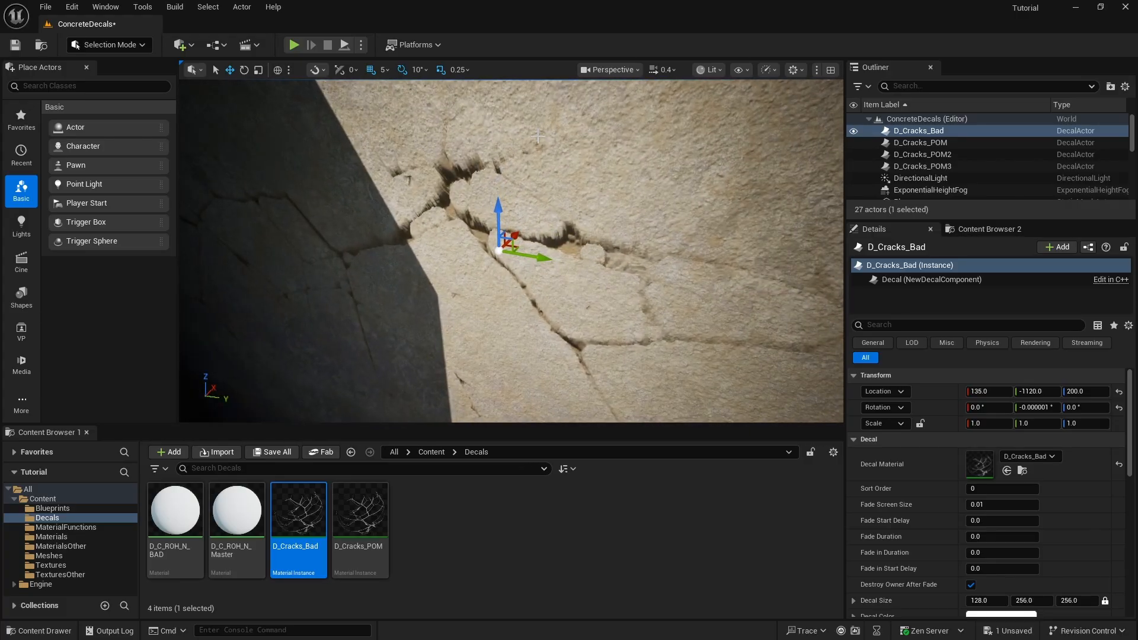
# - Inspect the cracks projected on the concrete wall and delete the D_Cracks_Bad decal from the level
pyautogui.moveTo(617, 190); pyautogui.dragTo(617, 190, button='right')
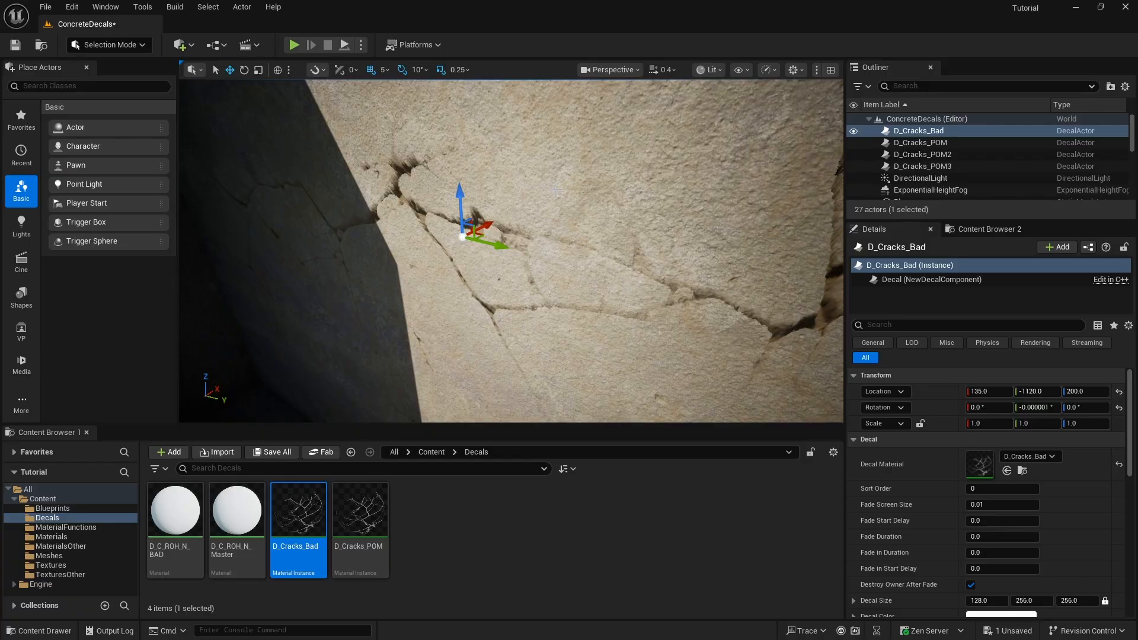
pyautogui.moveTo(618, 189); pyautogui.dragTo(617, 189, button='right')
pyautogui.press('Delete')
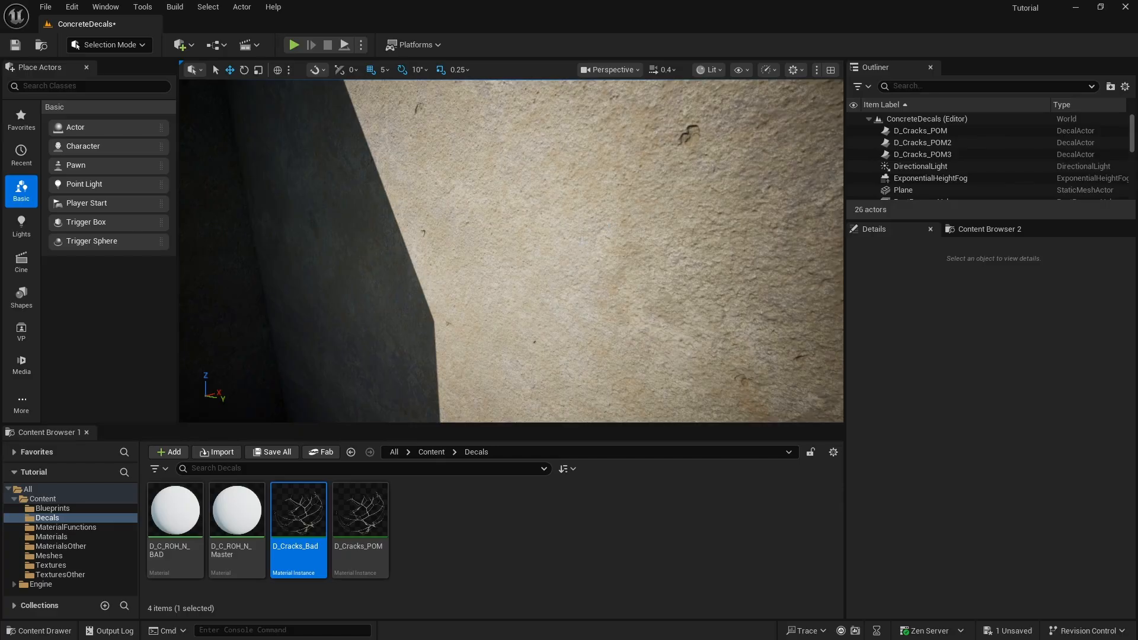
pyautogui.moveTo(617, 190); pyautogui.dragTo(618, 189, button='right')
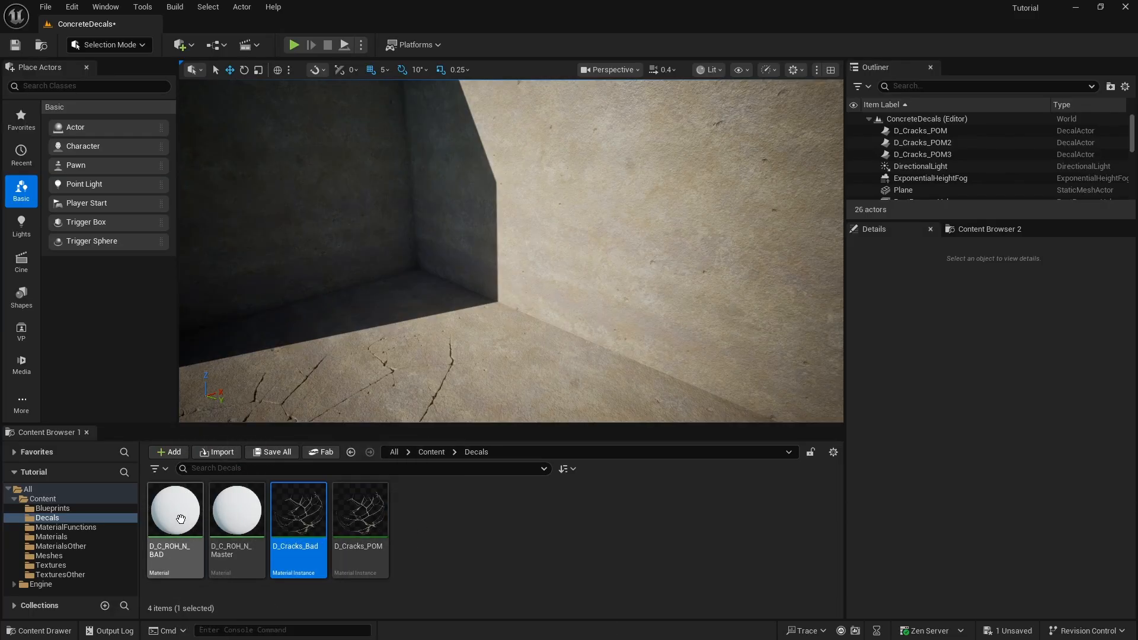
# - Create a new material in the Decals folder, keep its default name, and open it for editing
pyautogui.rightClick(461, 539)
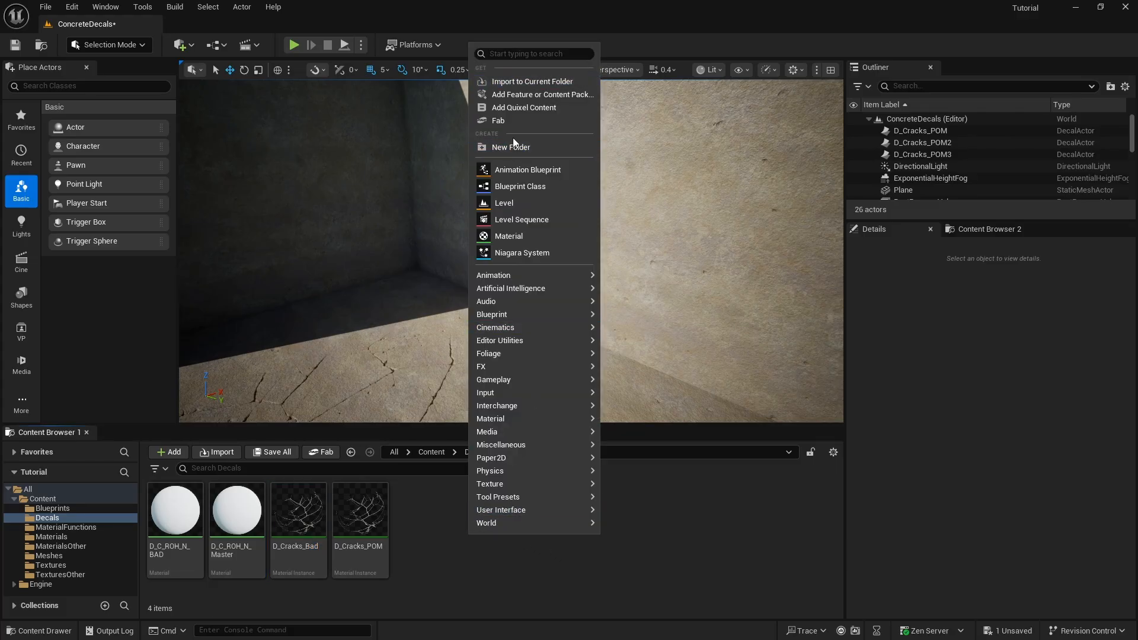
pyautogui.click(513, 236)
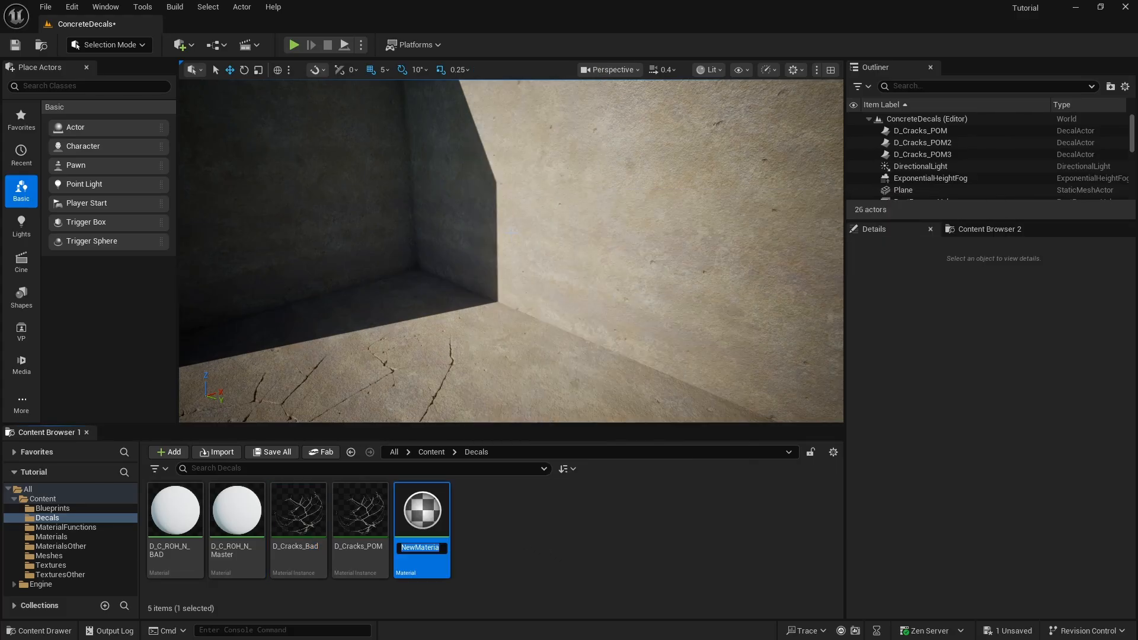
pyautogui.press('Return')
pyautogui.doubleClick(438, 518)
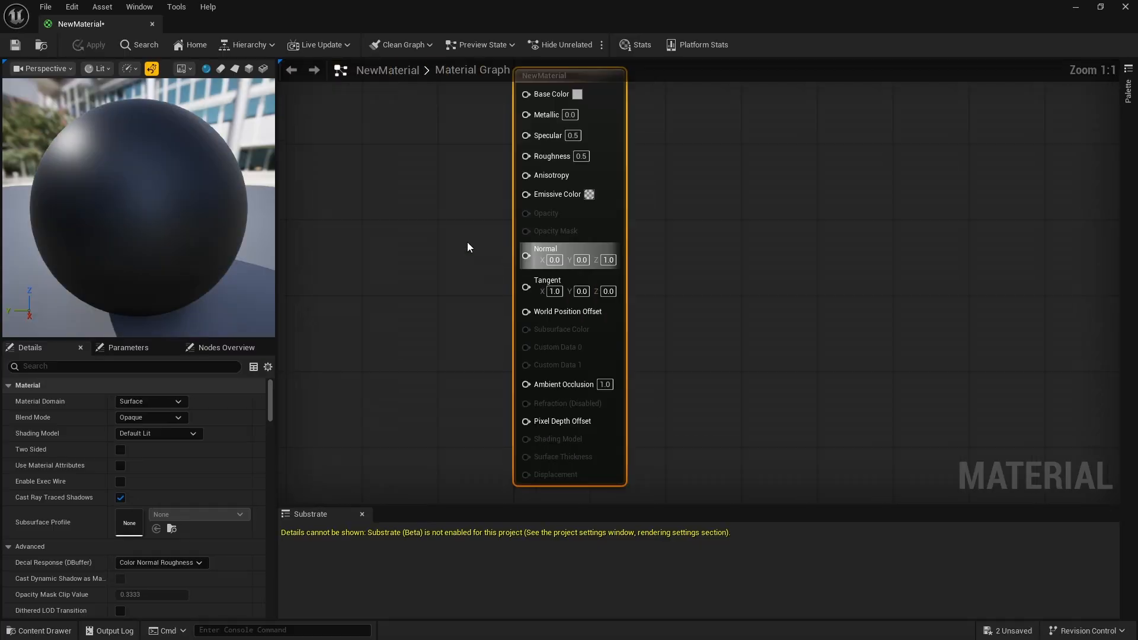
# - Add a ParallaxOcclusionMapping function node beside the new material's output node
pyautogui.scroll(-3, 525, 279)
pyautogui.scroll(3, 457, 242)
pyautogui.moveTo(475, 180); pyautogui.dragTo(475, 179, button='right')
pyautogui.write('pa')
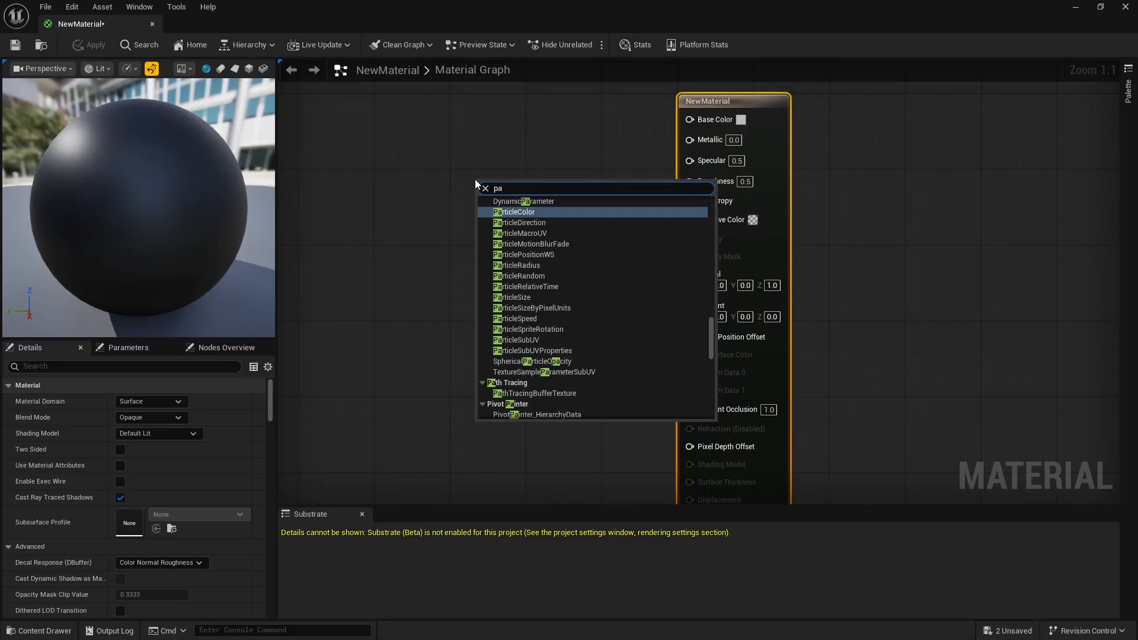
pyautogui.write('ral')
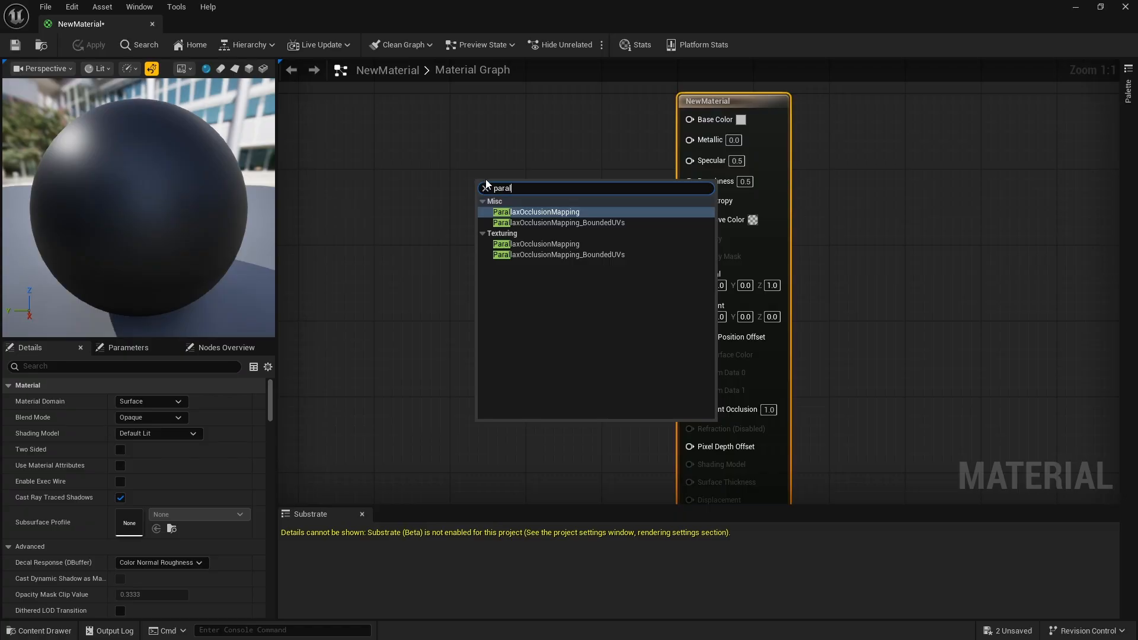
pyautogui.click(540, 212)
pyautogui.moveTo(582, 187); pyautogui.dragTo(442, 146)
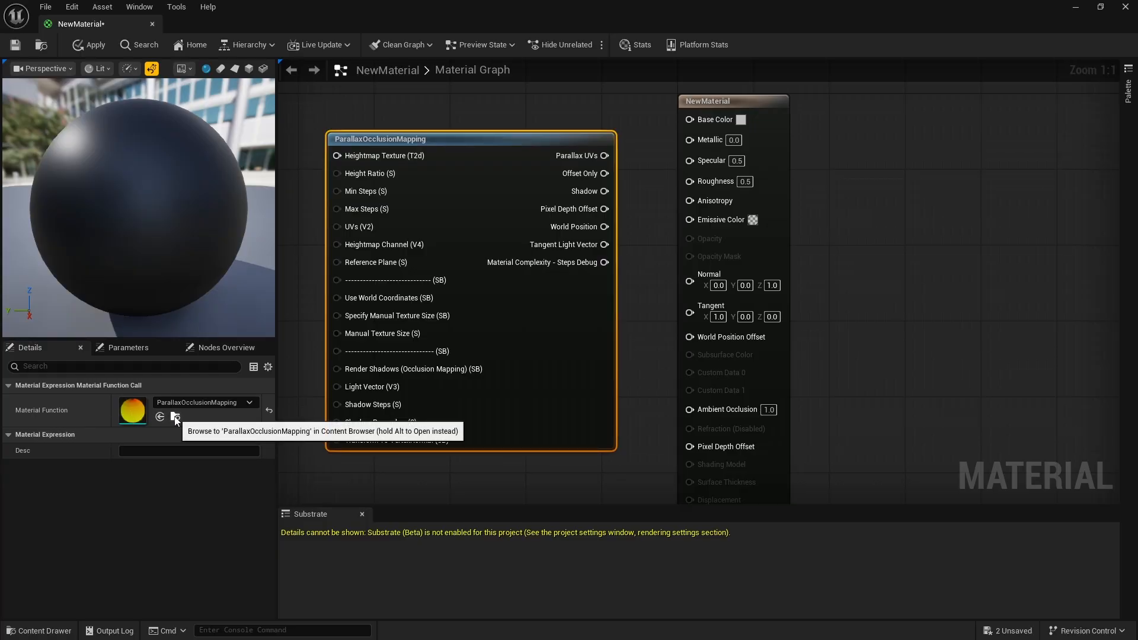
# - Locate the ParallaxOcclusionMapping function in the engine's Texturing folder, closing the new material without applying its changes
pyautogui.click(1125, 7)
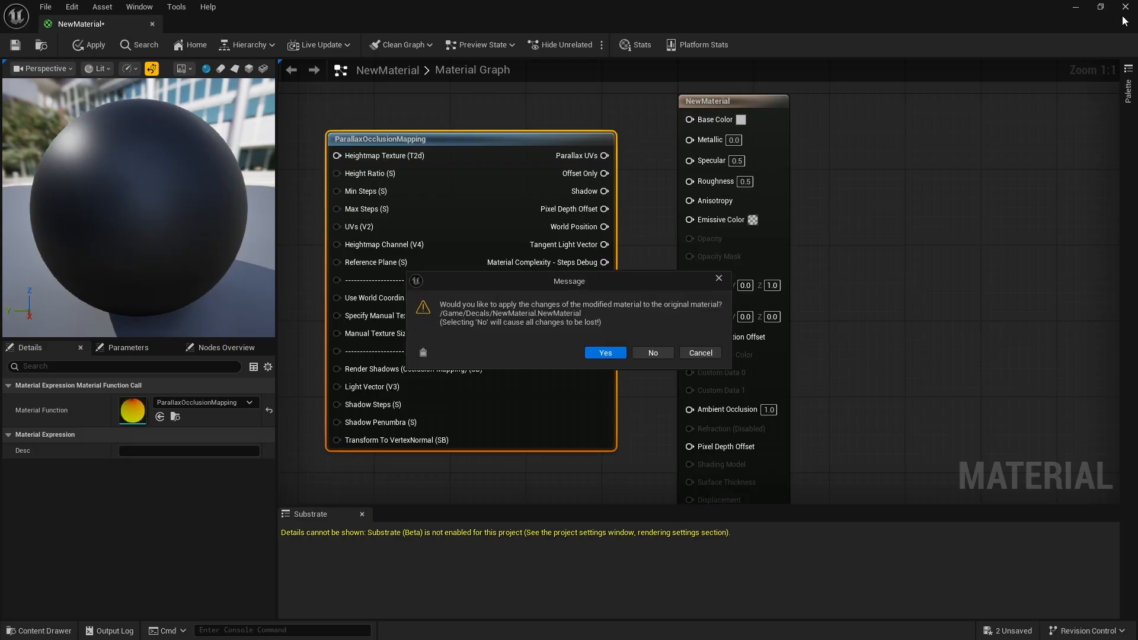
pyautogui.click(653, 352)
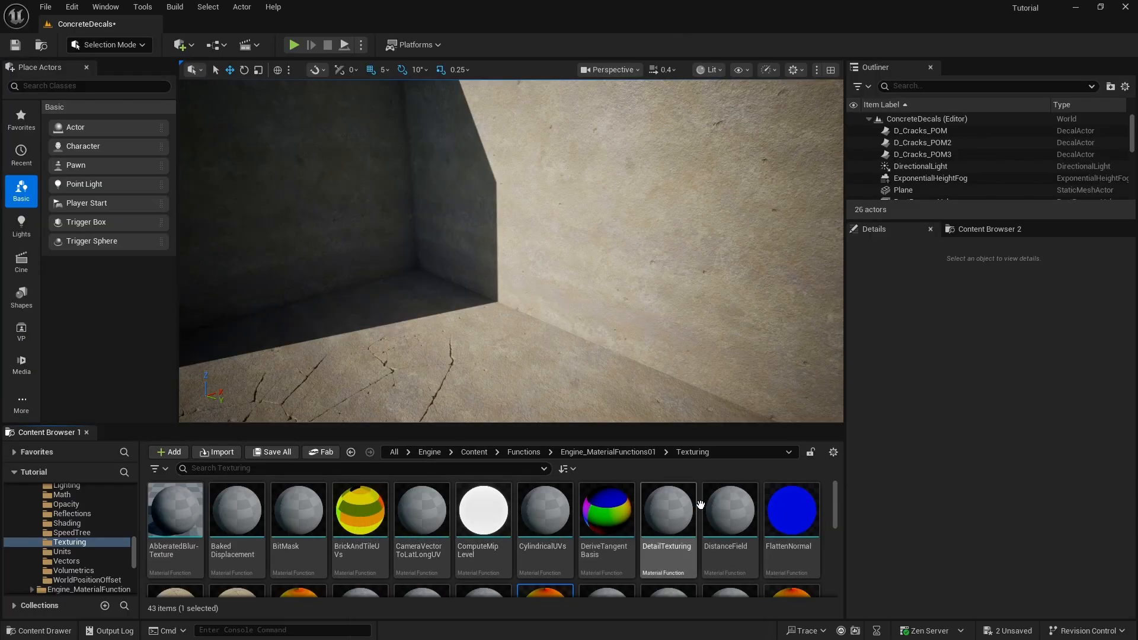
pyautogui.scroll(-4, 709, 514)
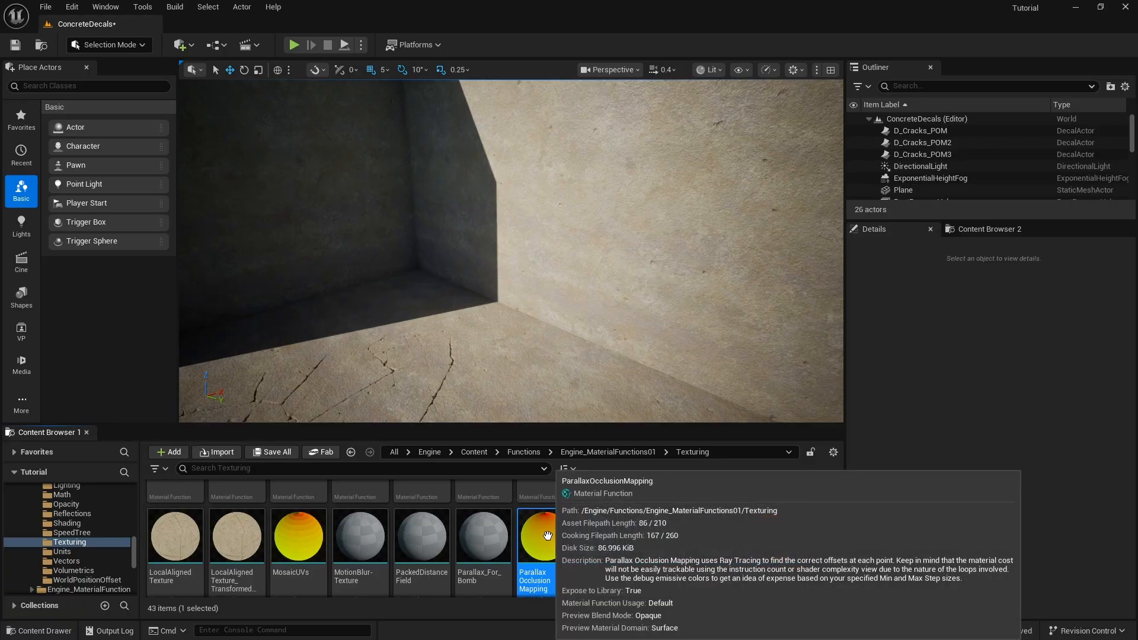
pyautogui.moveTo(544, 538)
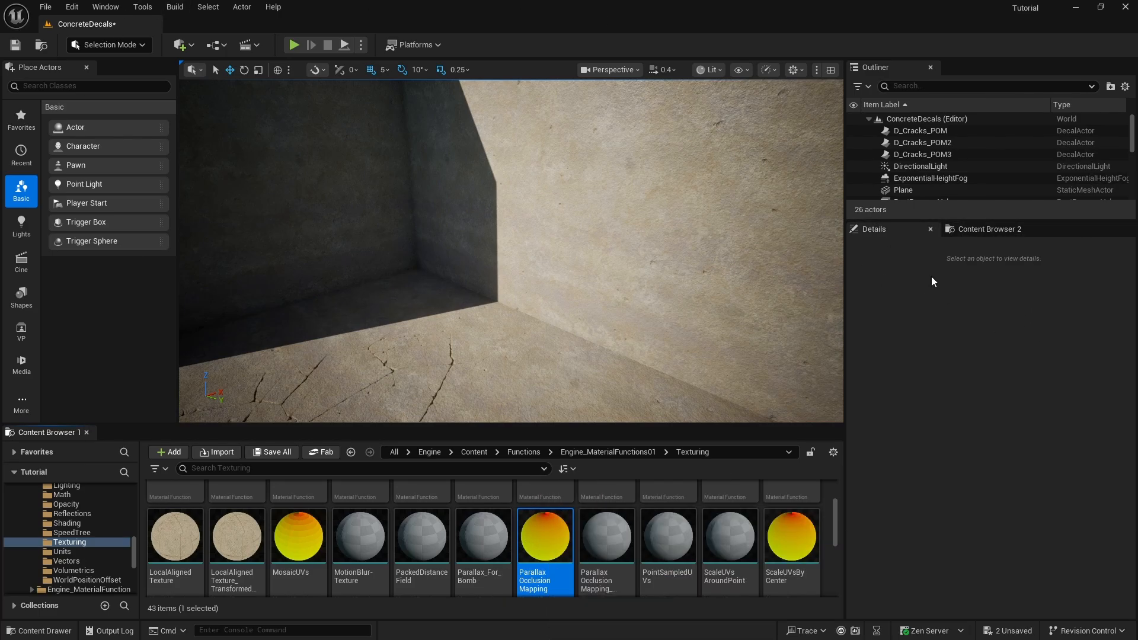
# - Show the project's MaterialFunctions folder in a widened second content browser, alongside the engine's Texturing folder
pyautogui.click(970, 235)
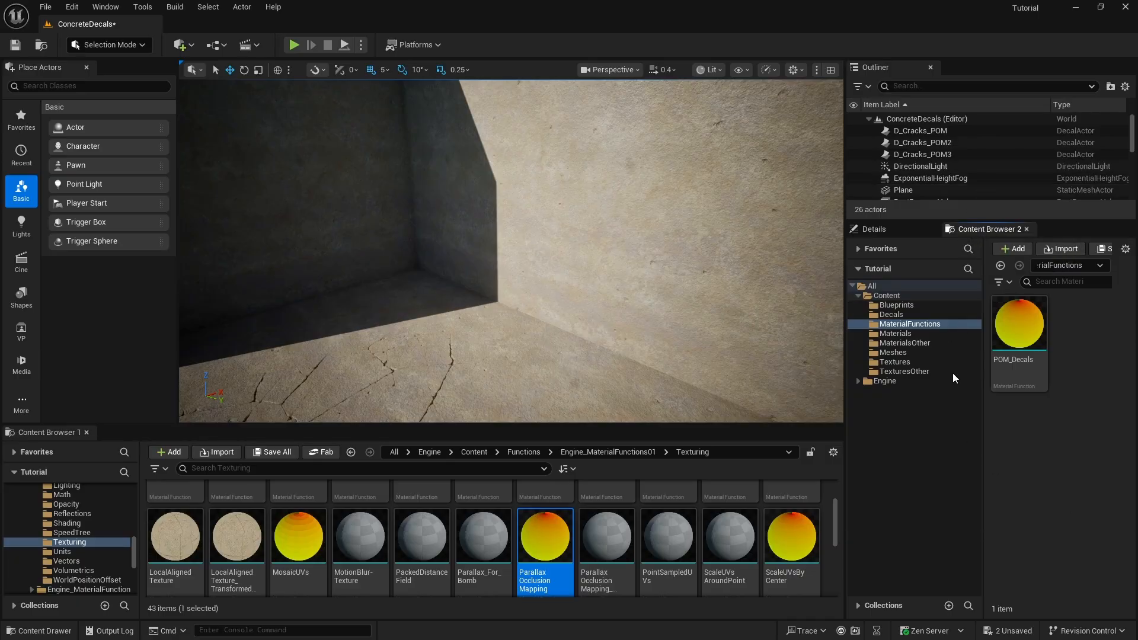
pyautogui.moveTo(845, 303); pyautogui.dragTo(723, 303)
pyautogui.click(772, 297)
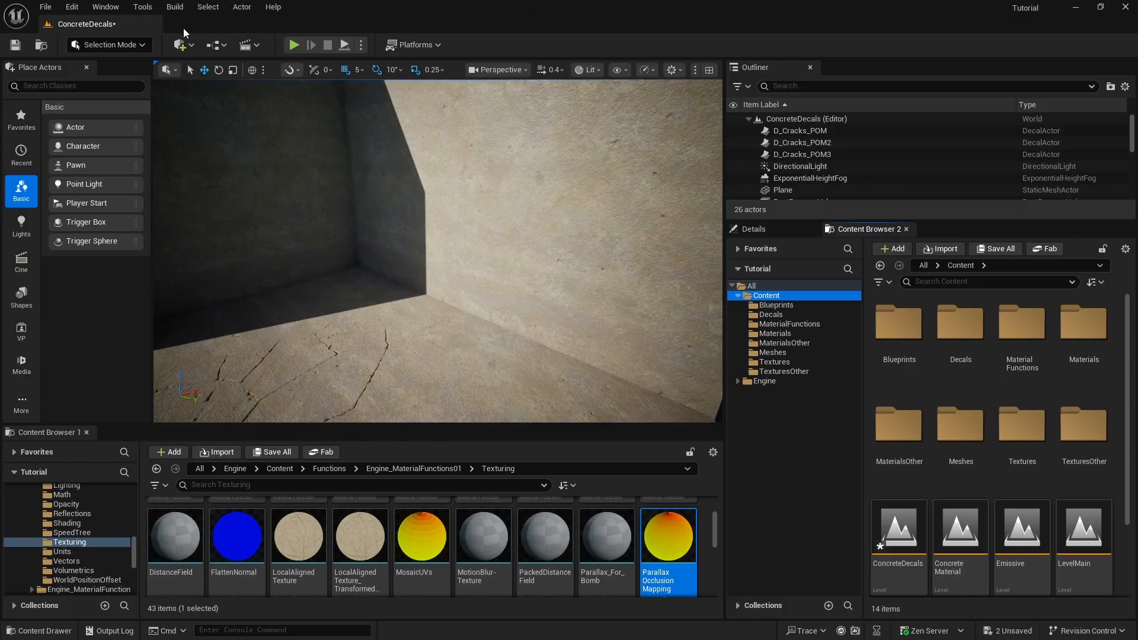
pyautogui.click(115, 8)
pyautogui.moveTo(237, 68)
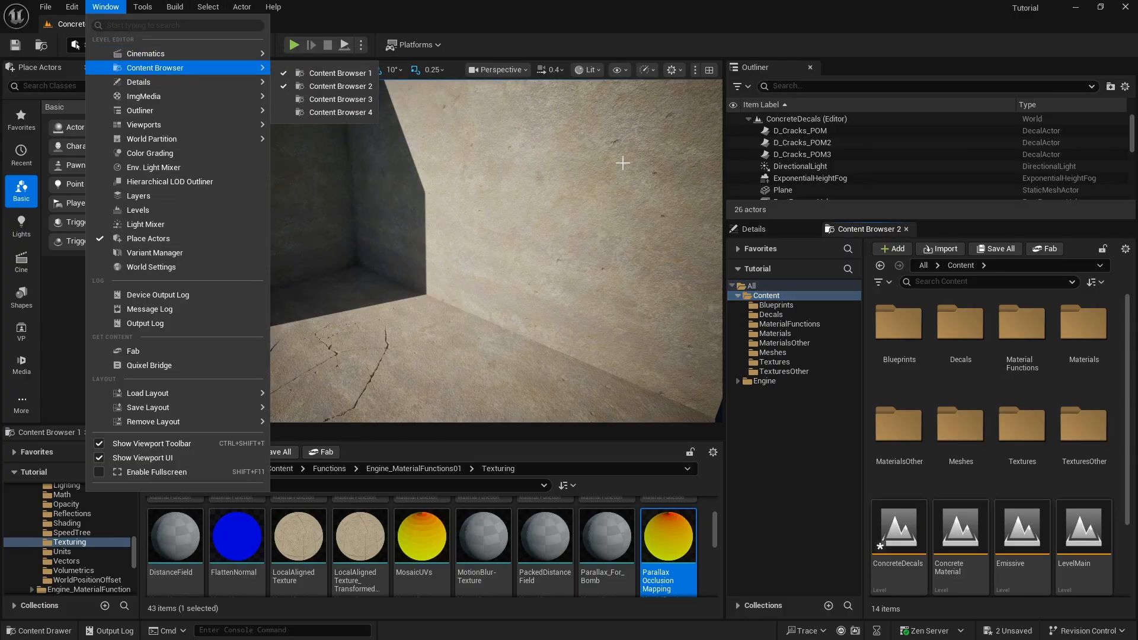
pyautogui.click(943, 231)
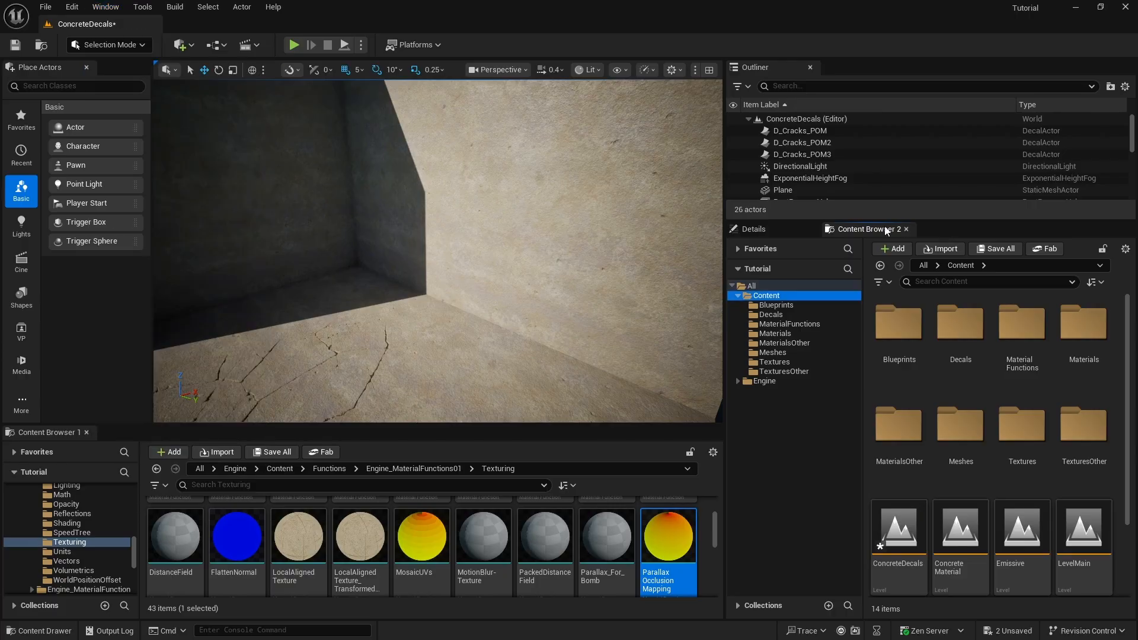
pyautogui.click(788, 325)
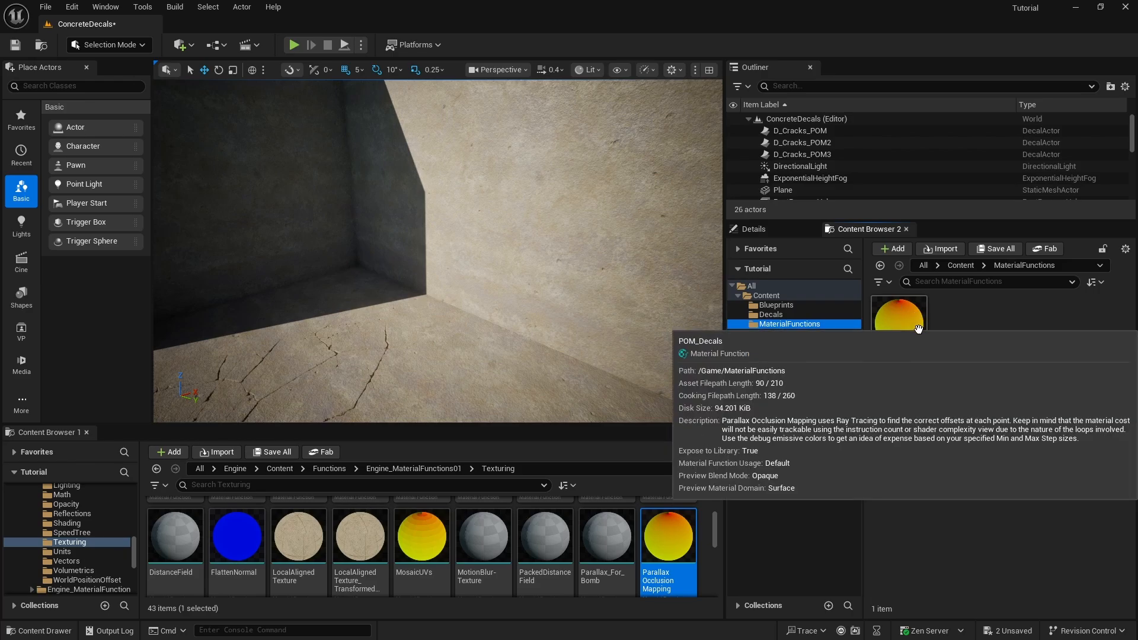
pyautogui.click(960, 338)
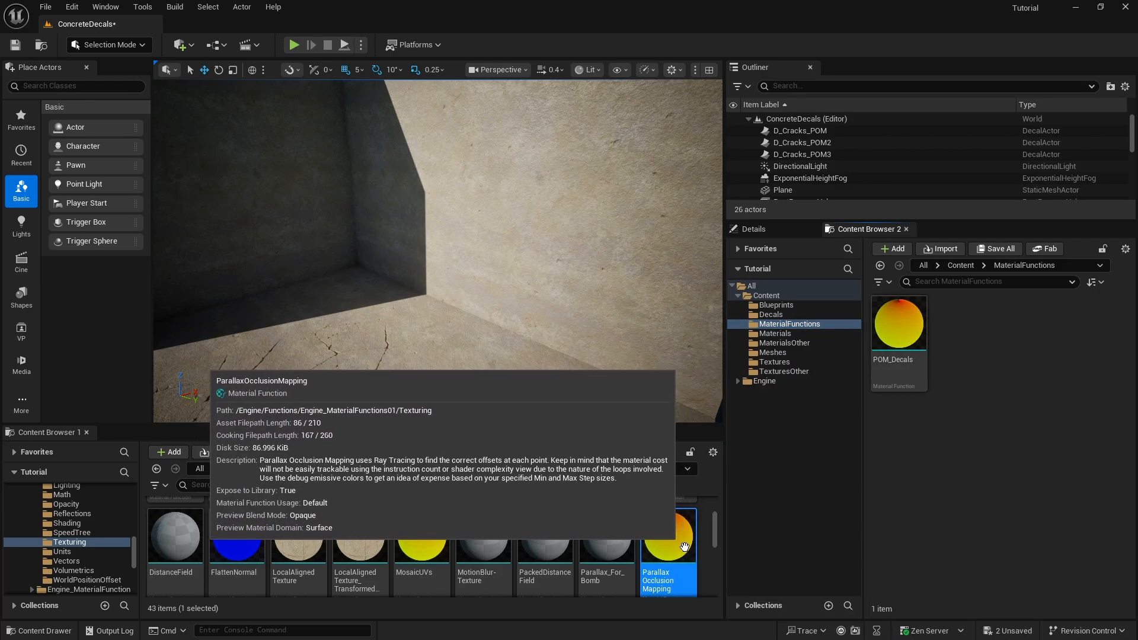
# - Copy the engine's ParallaxOcclusionMapping function into the project's MaterialFunctions folder and rename the copy as Sample
pyautogui.moveTo(677, 533); pyautogui.dragTo(967, 379)
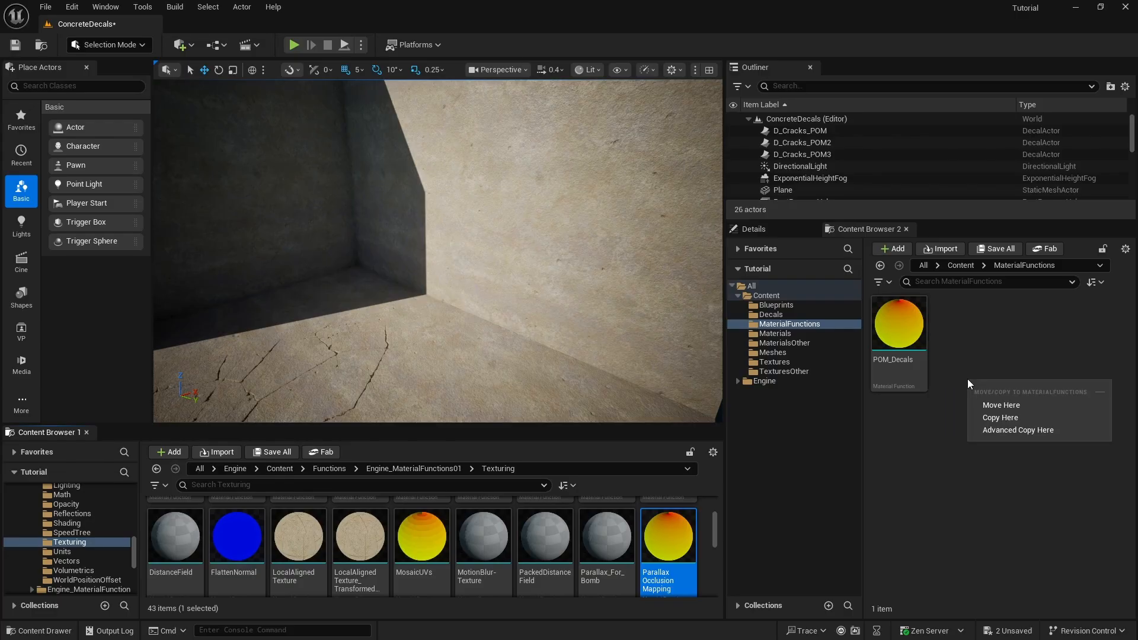
pyautogui.click(1001, 418)
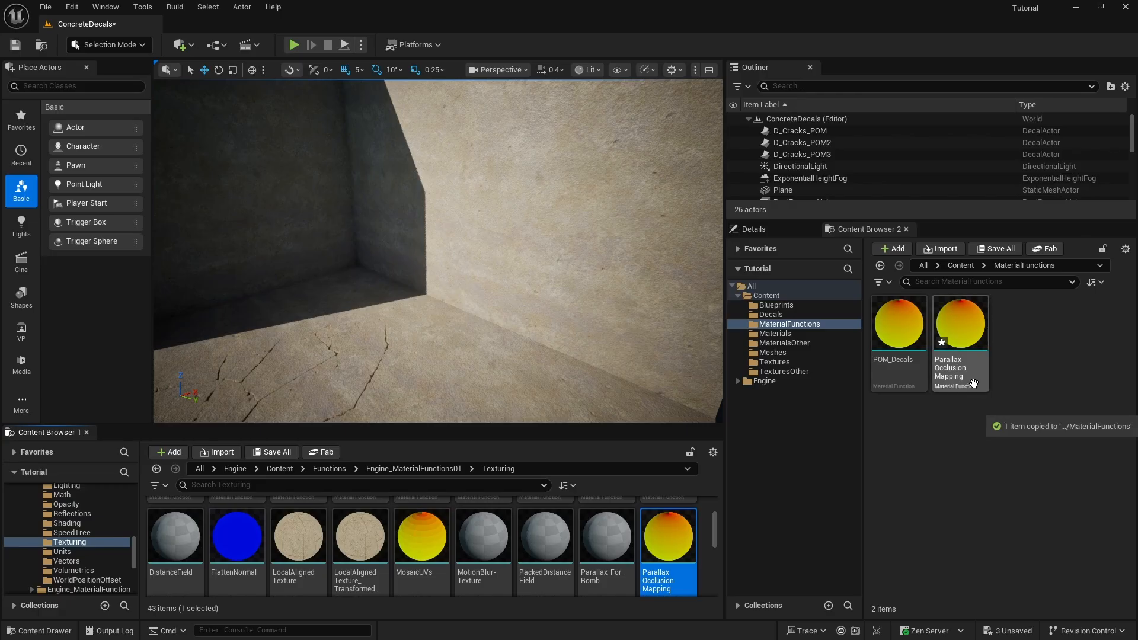
pyautogui.click(946, 360)
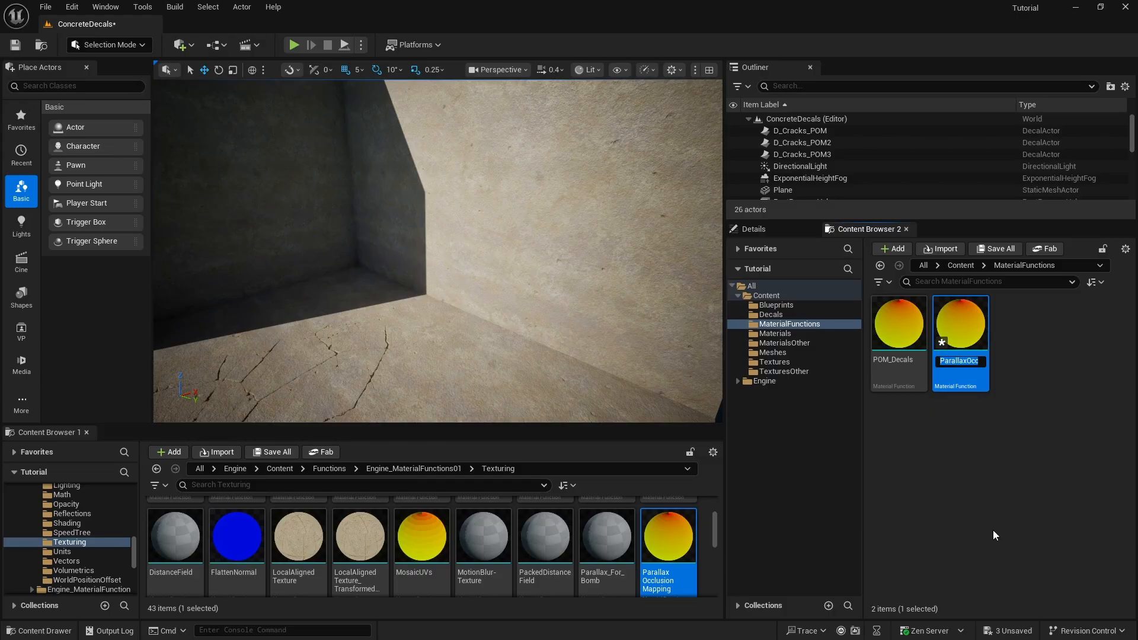
pyautogui.write('Sample')
pyautogui.press('Return')
# - Examine the Sample function's graph, especially the Camera Vector node feeding the View Trace Length group, and close it
pyautogui.doubleClick(962, 325)
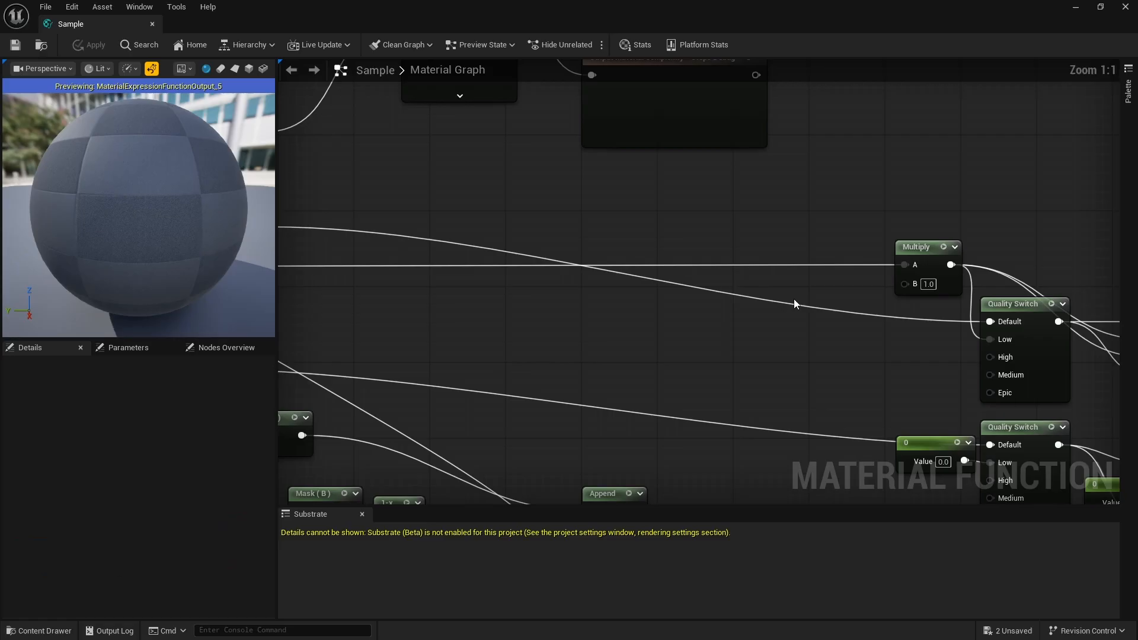
pyautogui.scroll(-6, 764, 265)
pyautogui.scroll(-5, 492, 304)
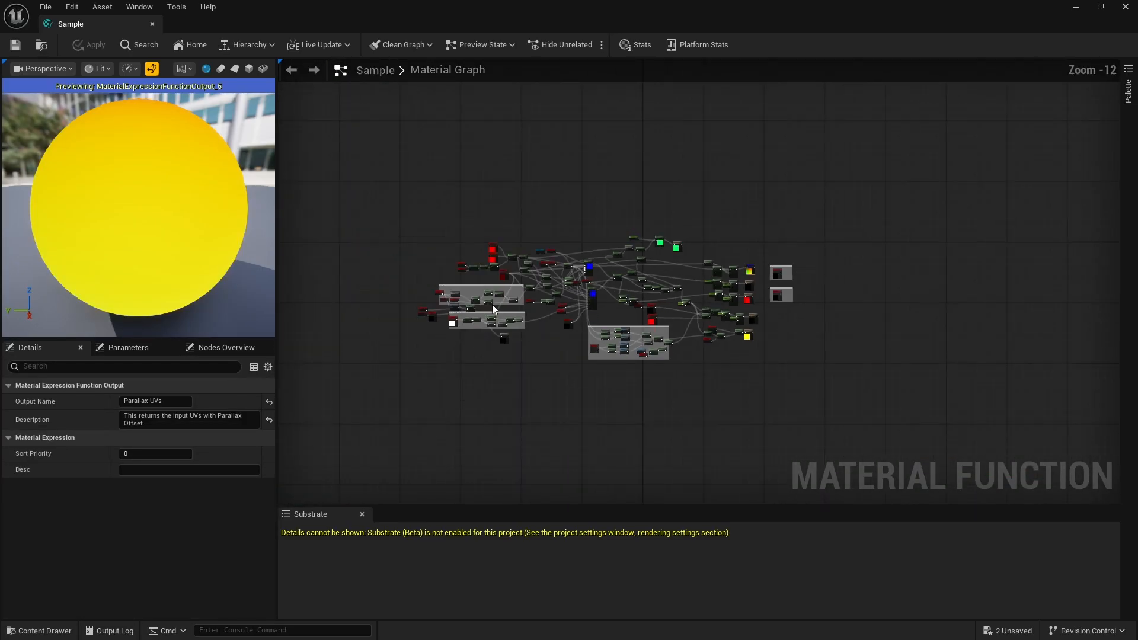
pyautogui.scroll(2, 610, 310)
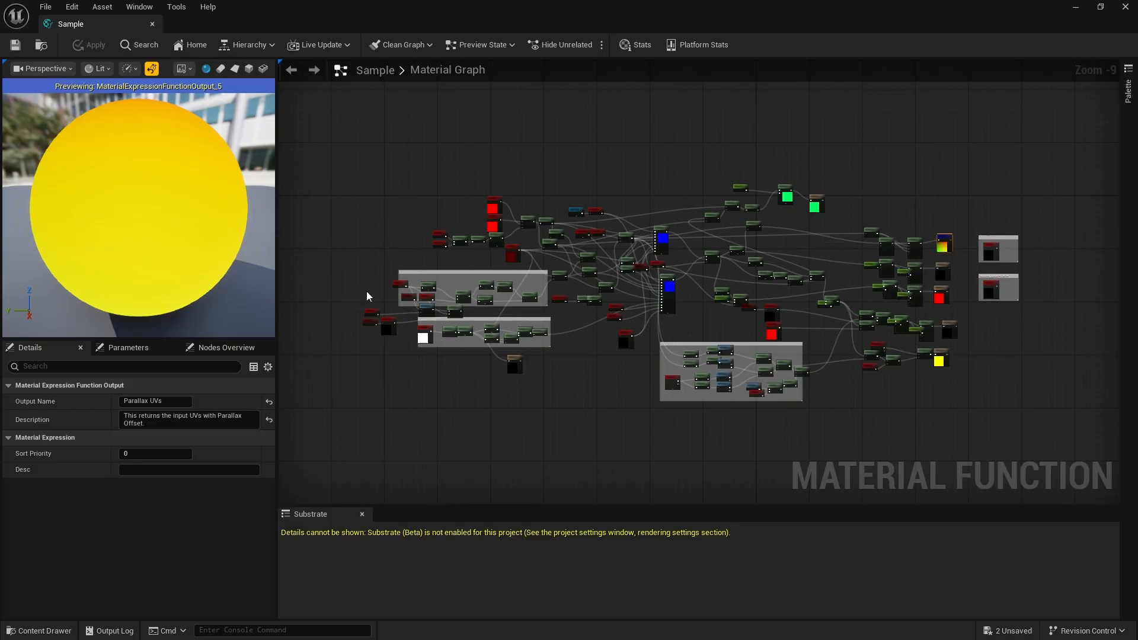
pyautogui.scroll(10, 367, 293)
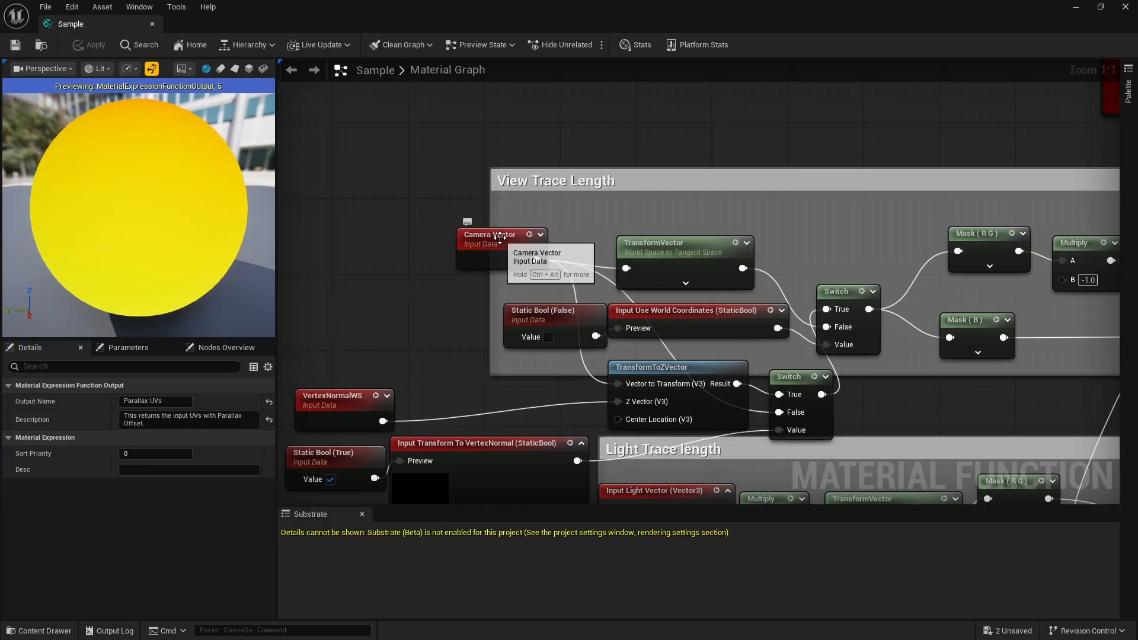
pyautogui.scroll(-4, 513, 205)
pyautogui.scroll(6, 510, 228)
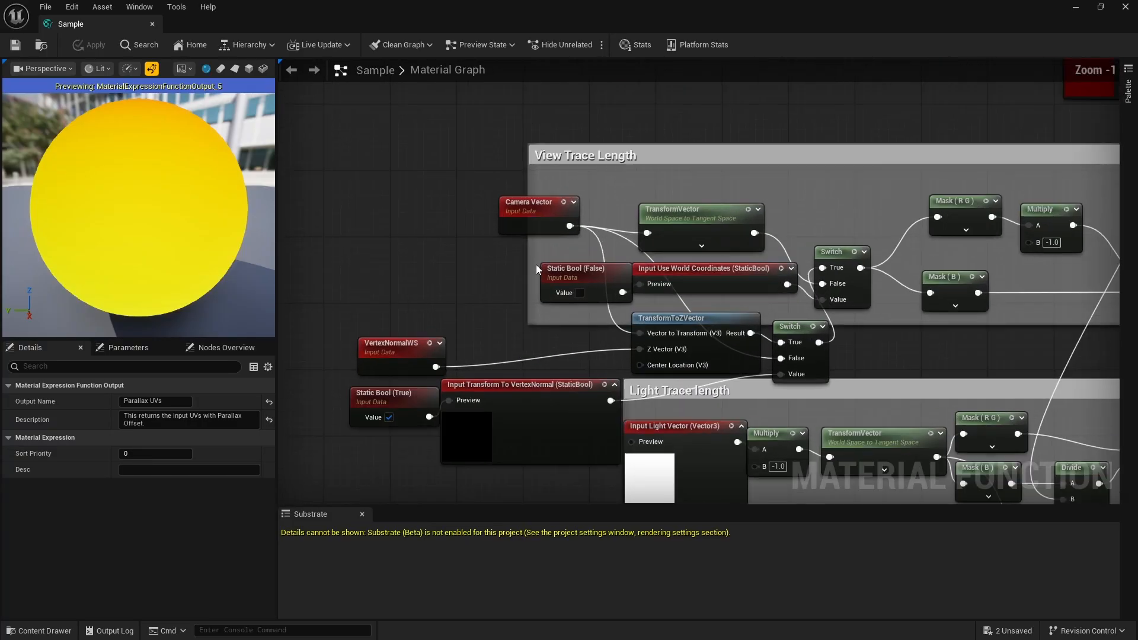
pyautogui.scroll(-5, 471, 173)
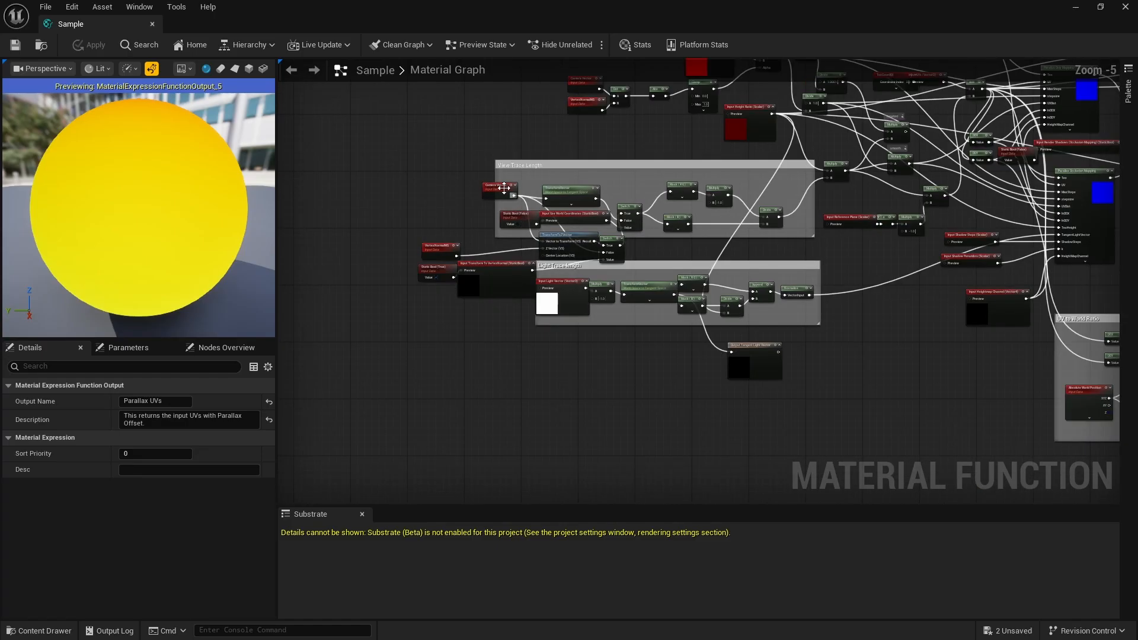
pyautogui.scroll(2, 648, 74)
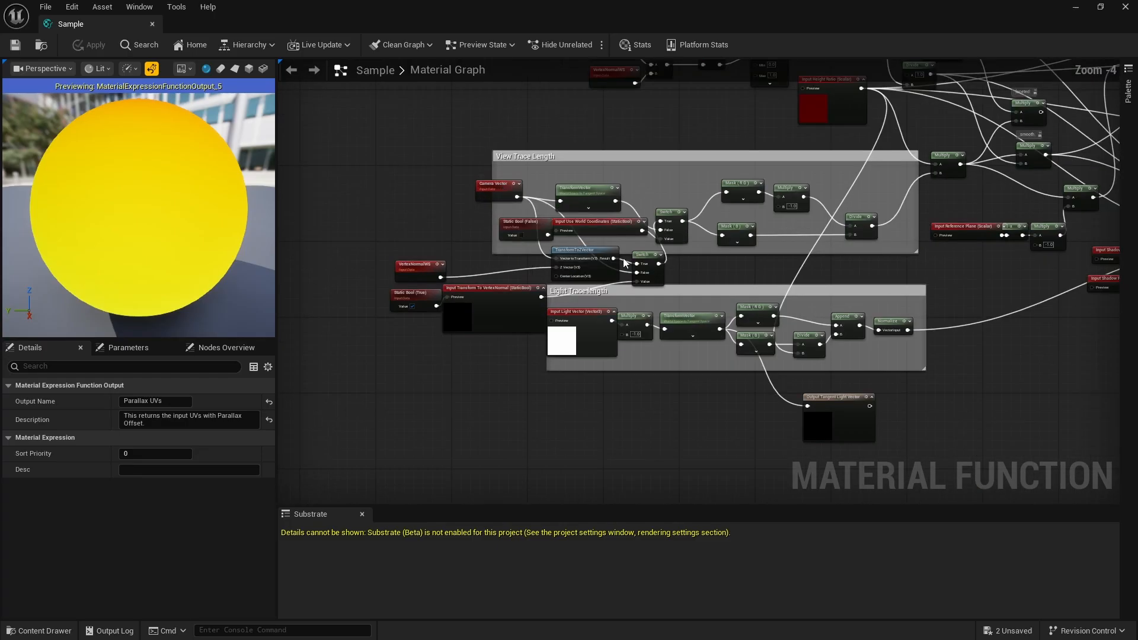
pyautogui.click(152, 25)
# - Copy the separate node group that builds CustomCameraVector from the POM_Decals function's graph, and close that function
pyautogui.doubleClick(899, 331)
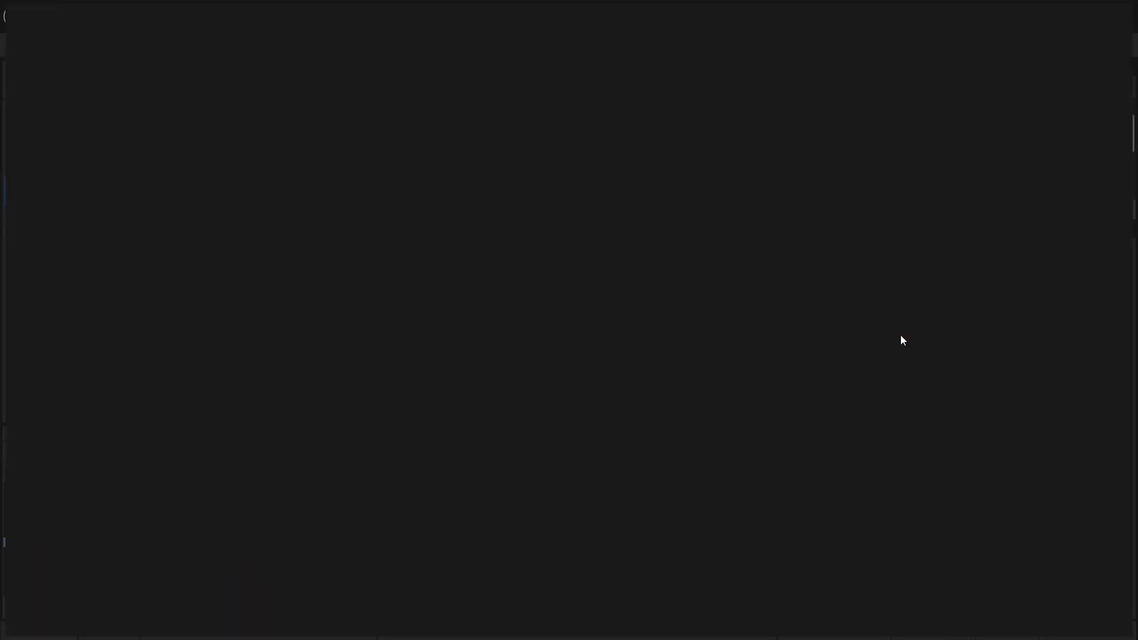
pyautogui.scroll(-6, 731, 295)
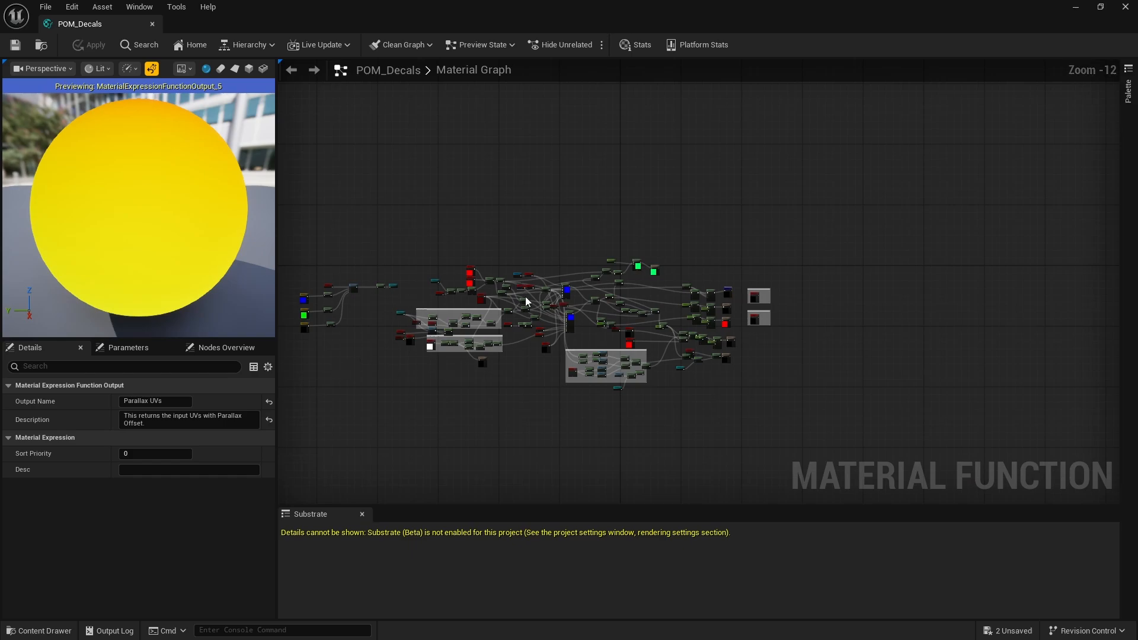
pyautogui.scroll(1, 471, 347)
pyautogui.scroll(5, 331, 308)
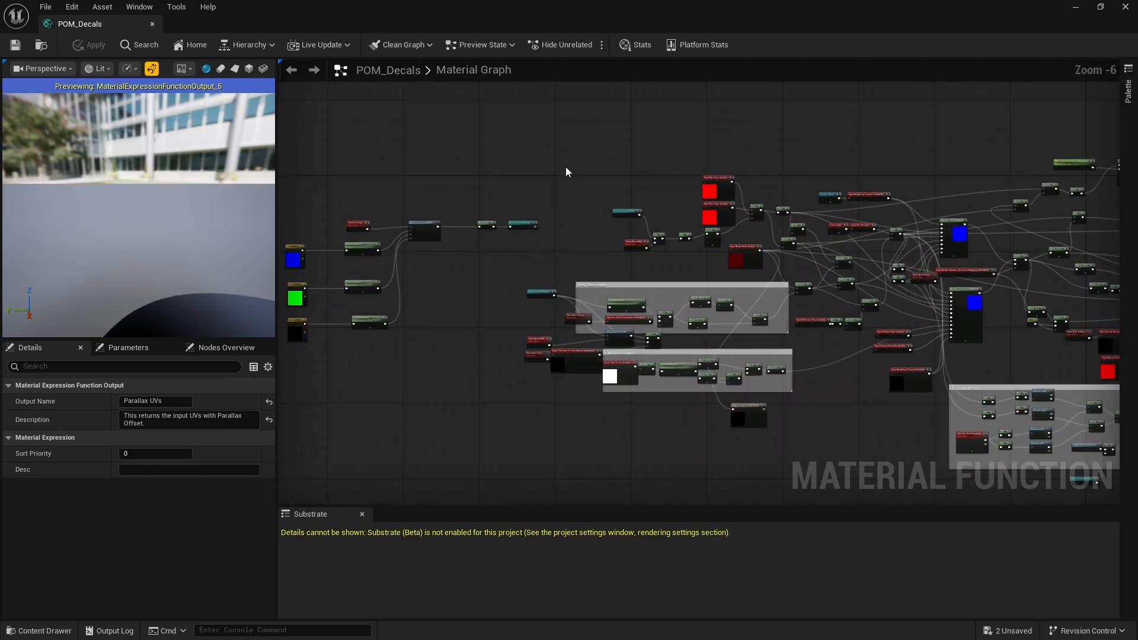
pyautogui.moveTo(536, 172); pyautogui.dragTo(291, 337)
pyautogui.moveTo(324, 177); pyautogui.dragTo(490, 346)
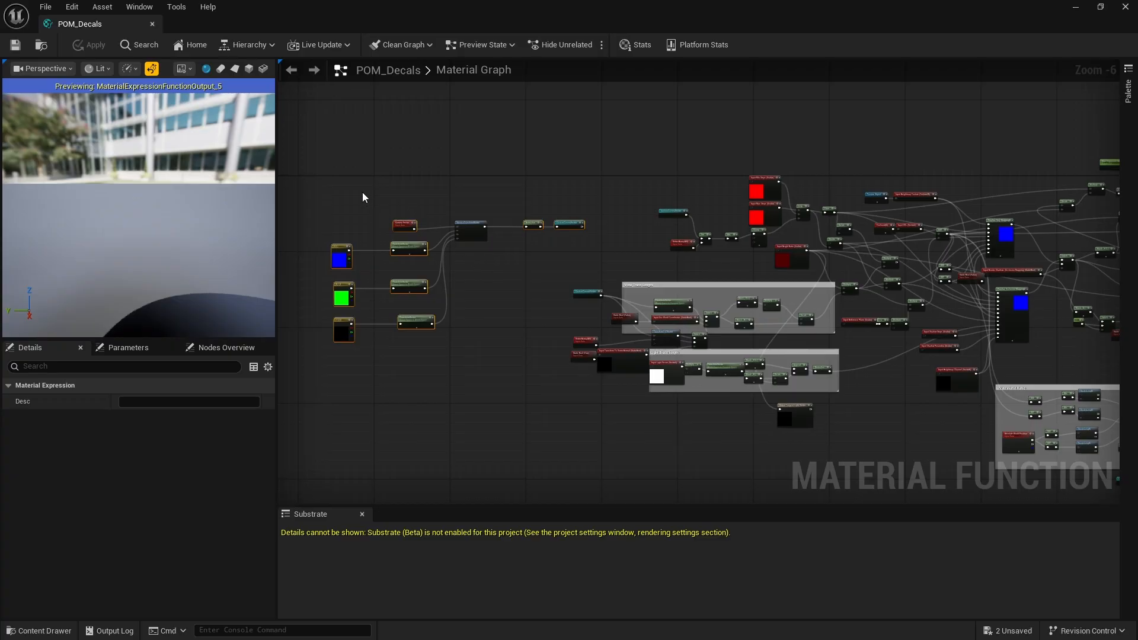
pyautogui.moveTo(312, 190); pyautogui.dragTo(490, 348)
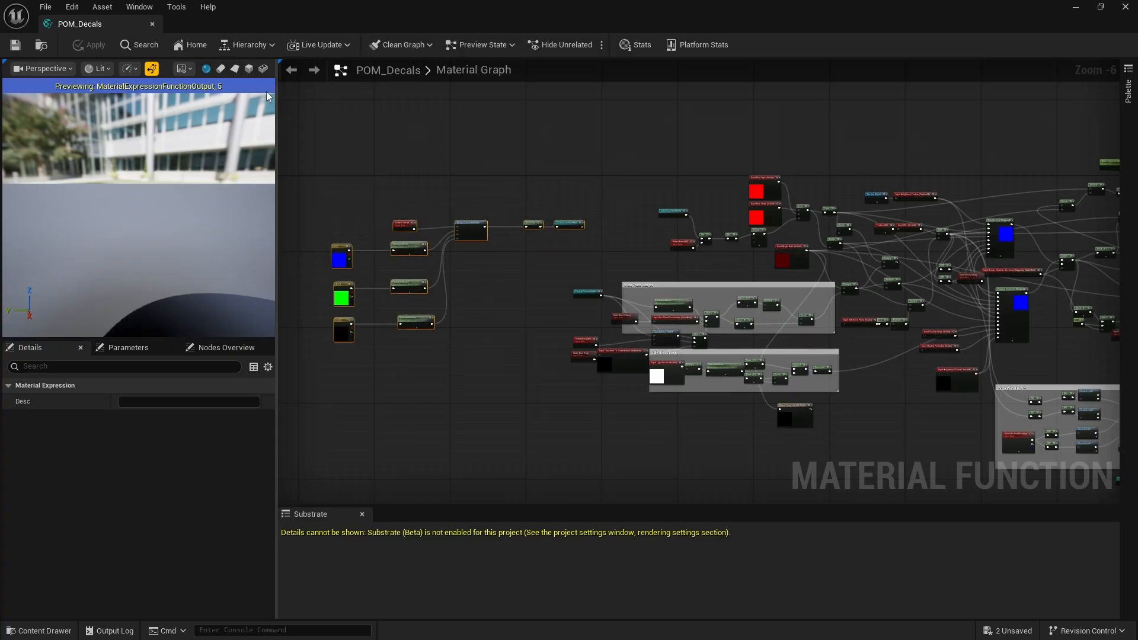
pyautogui.click(152, 24)
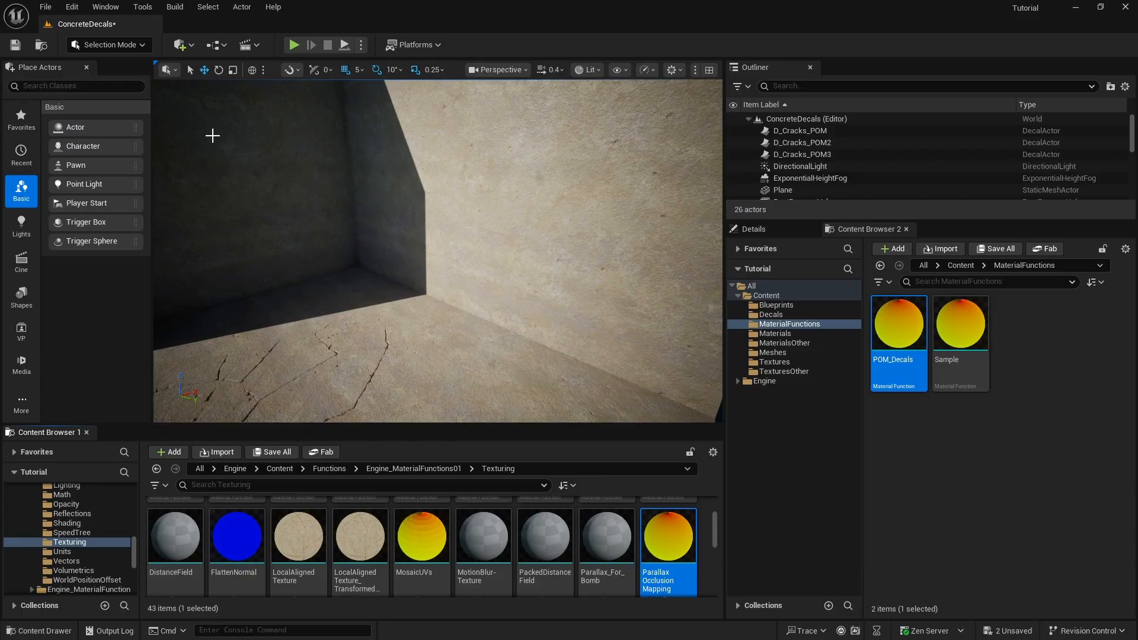
# - Paste the copied CustomCameraVector node group into an empty area of the Sample function's graph, before the View Trace Length group
pyautogui.doubleClick(971, 332)
pyautogui.scroll(-12, 692, 258)
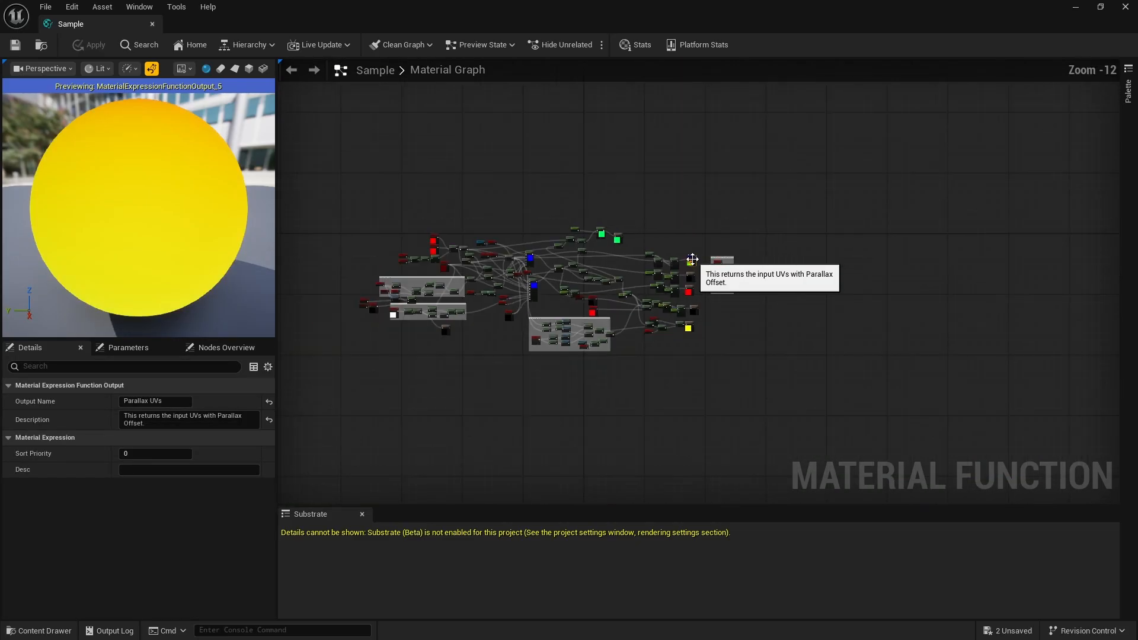
pyautogui.scroll(5, 496, 297)
pyautogui.scroll(3, 500, 353)
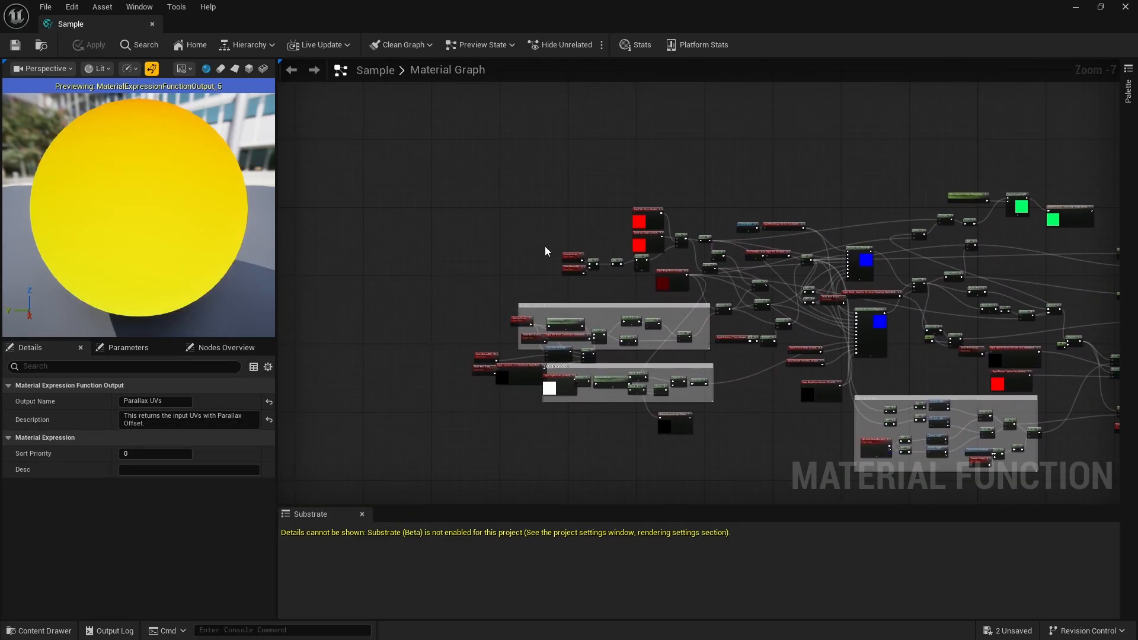
pyautogui.hotkey('ctrl', 'v')
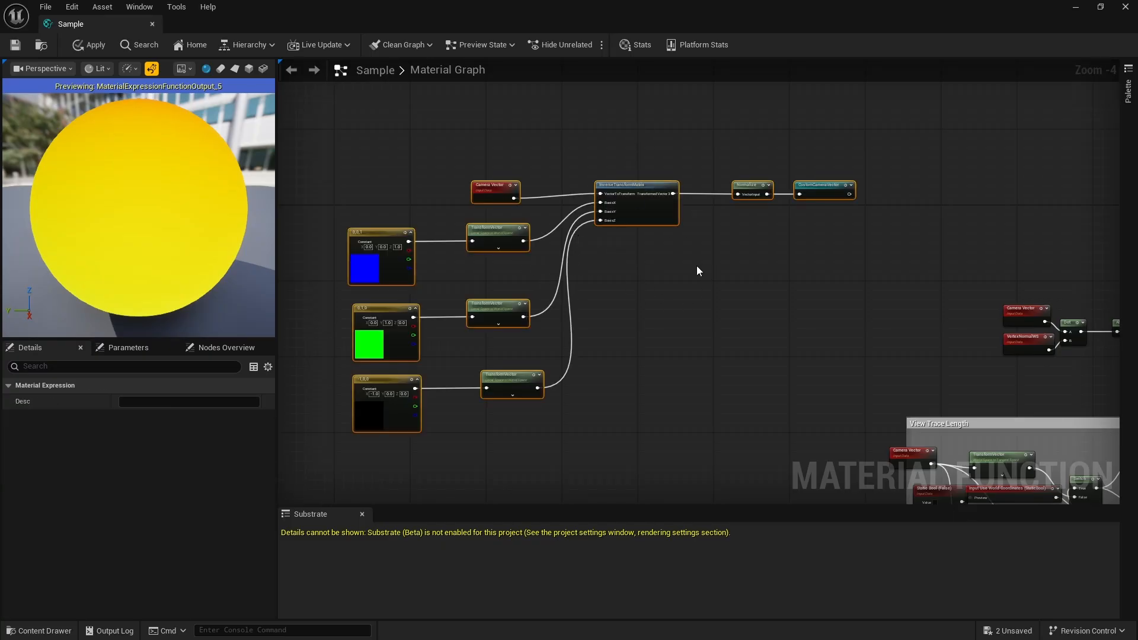
pyautogui.scroll(2, 614, 201)
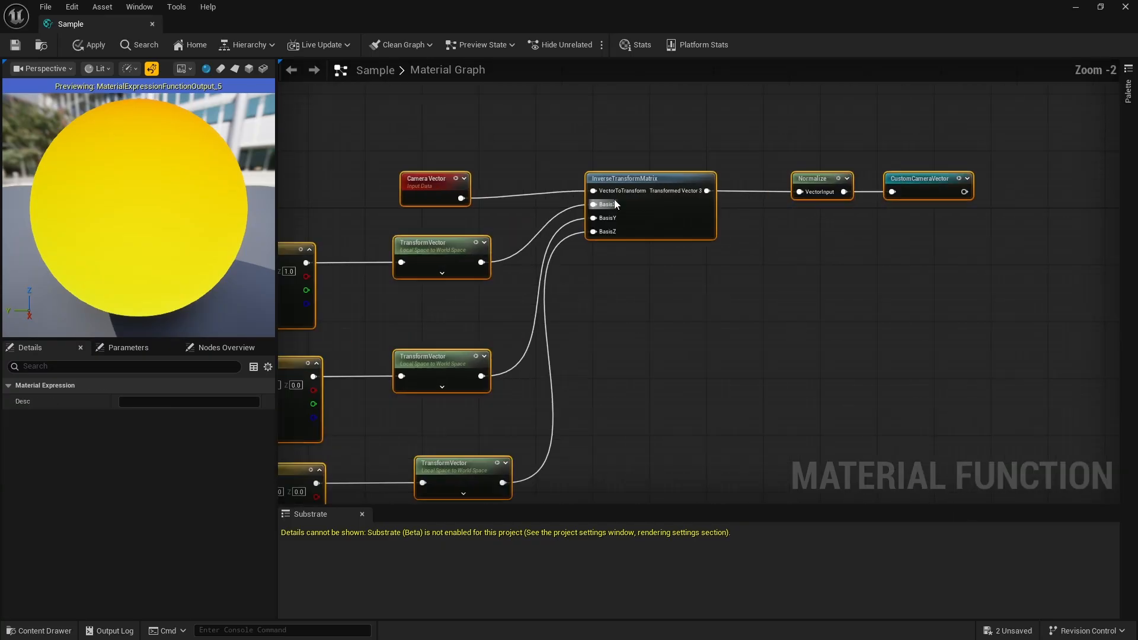
pyautogui.scroll(1, 414, 177)
pyautogui.scroll(-5, 572, 198)
pyautogui.scroll(6, 537, 198)
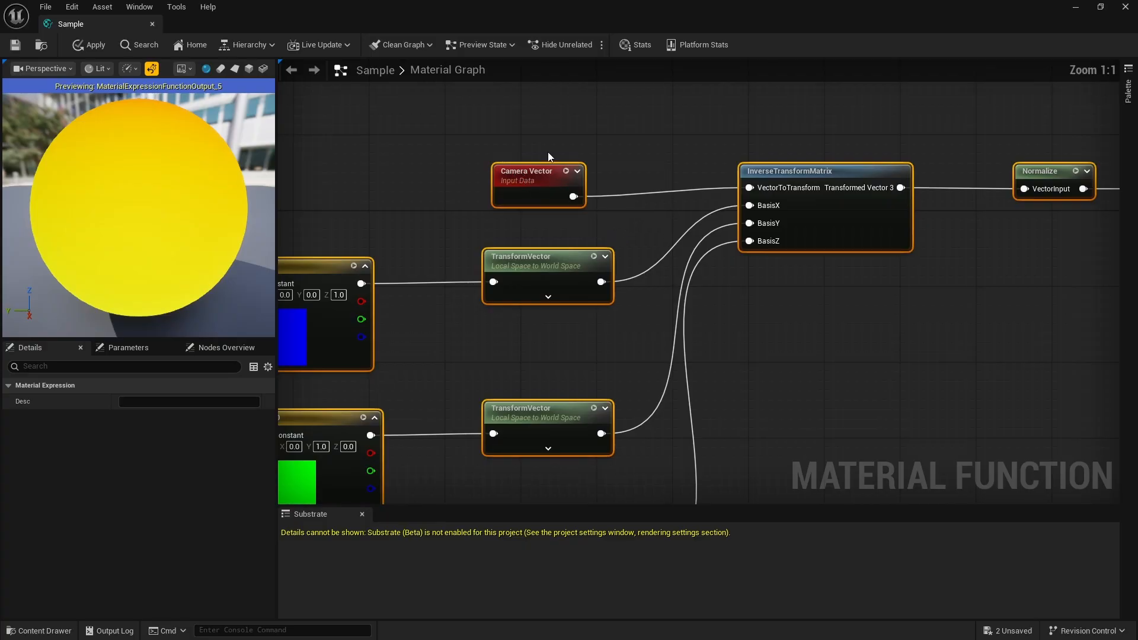
# - Compare the pasted group's Camera Vector node with the Camera Vector node feeding the View Trace Length group
pyautogui.click(553, 172)
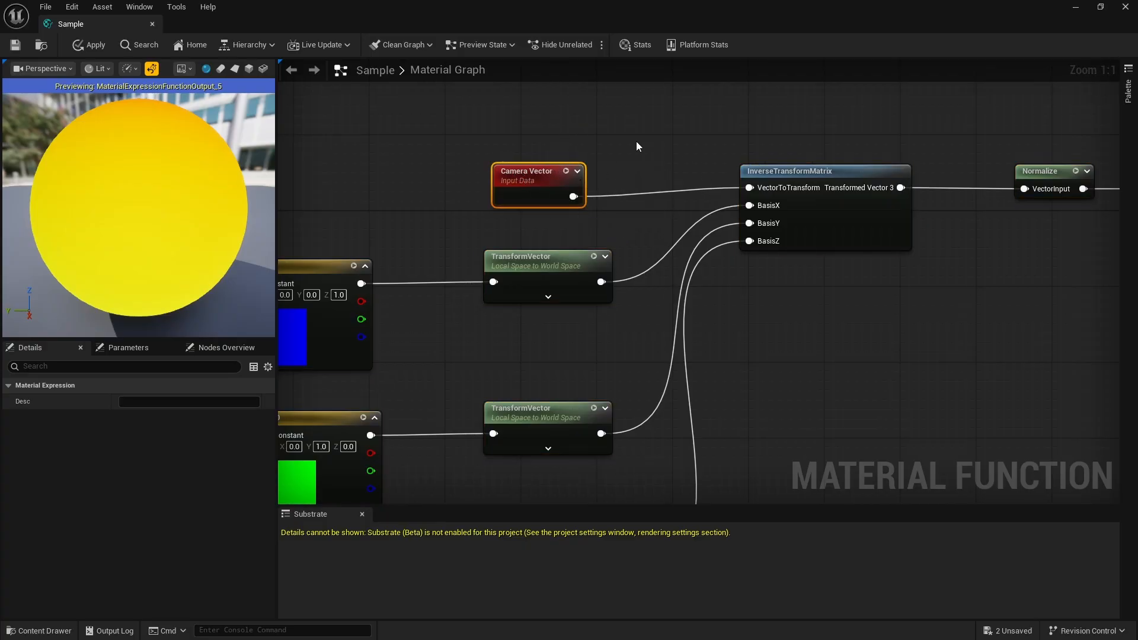
pyautogui.scroll(-7, 622, 185)
pyautogui.scroll(7, 622, 178)
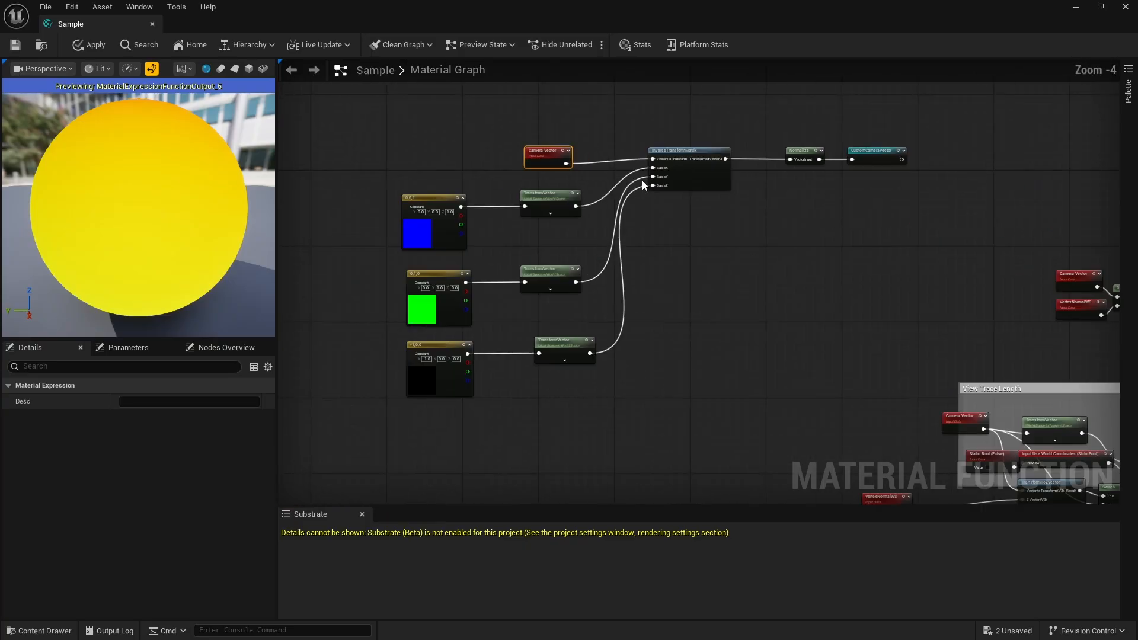
pyautogui.scroll(-5, 486, 112)
pyautogui.scroll(5, 814, 313)
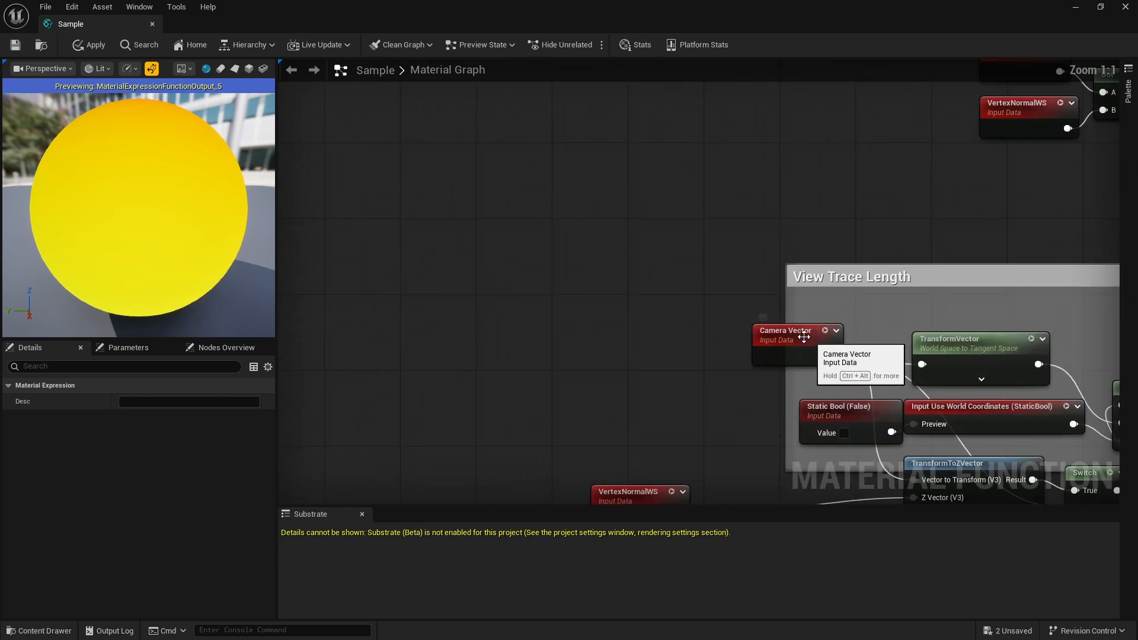
pyautogui.click(807, 321)
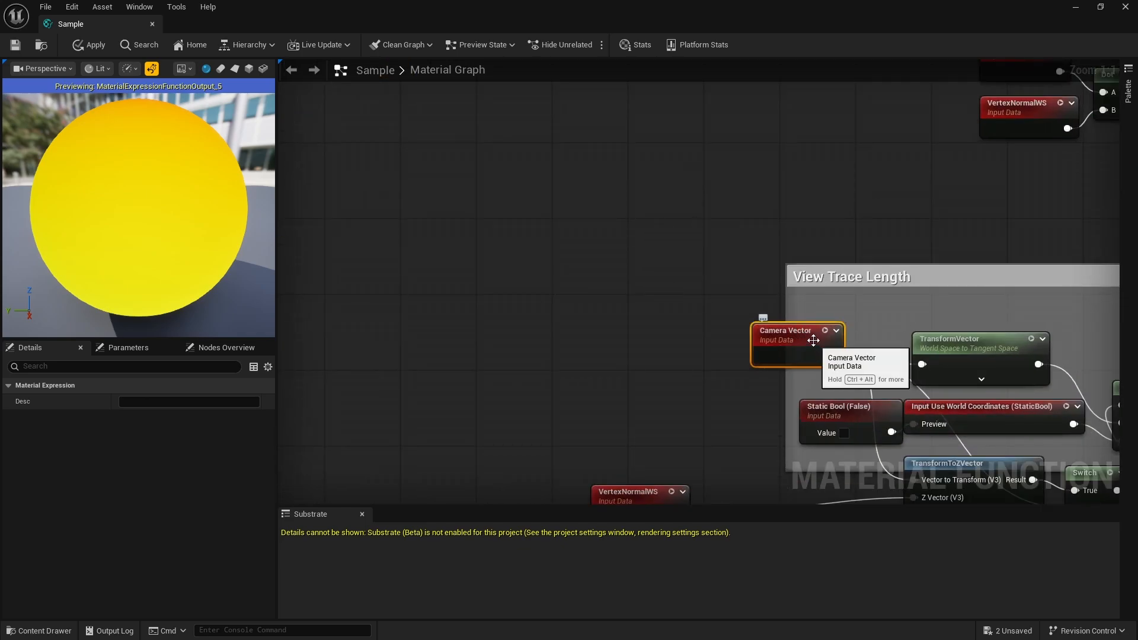
pyautogui.click(609, 212)
pyautogui.scroll(-5, 679, 286)
pyautogui.scroll(-1, 679, 286)
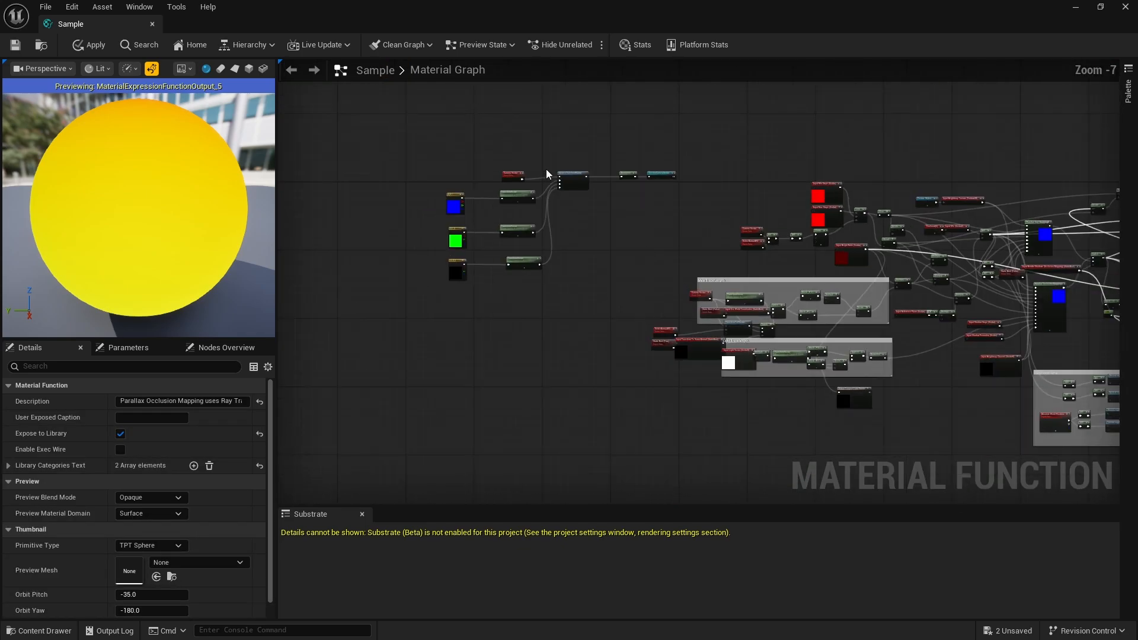
pyautogui.scroll(6, 590, 171)
pyautogui.scroll(-4, 590, 171)
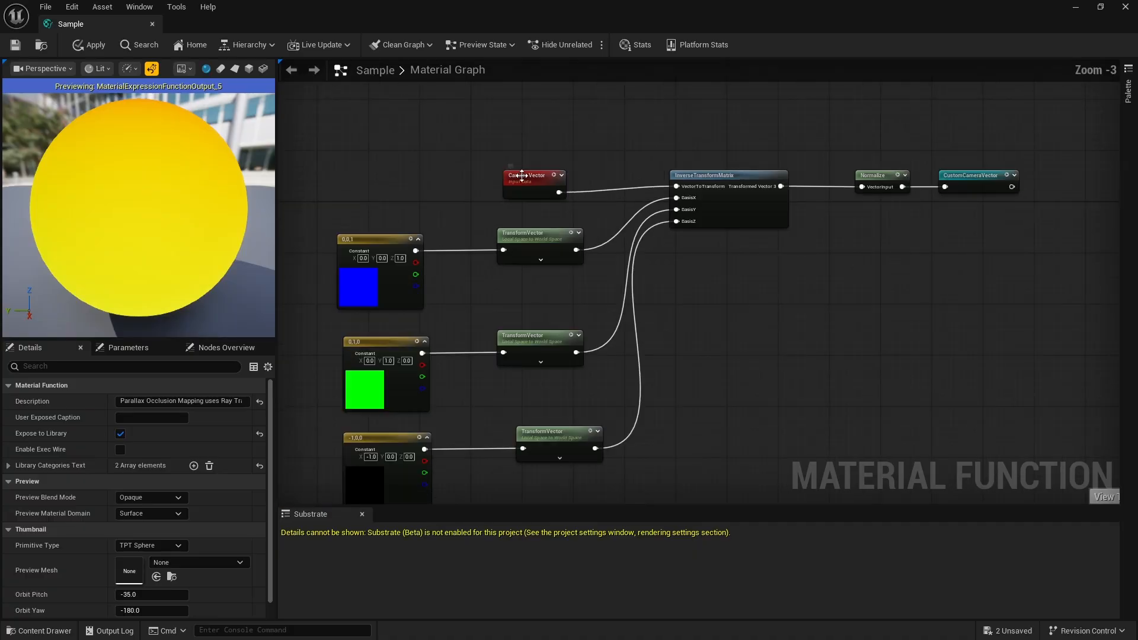
pyautogui.scroll(2, 591, 172)
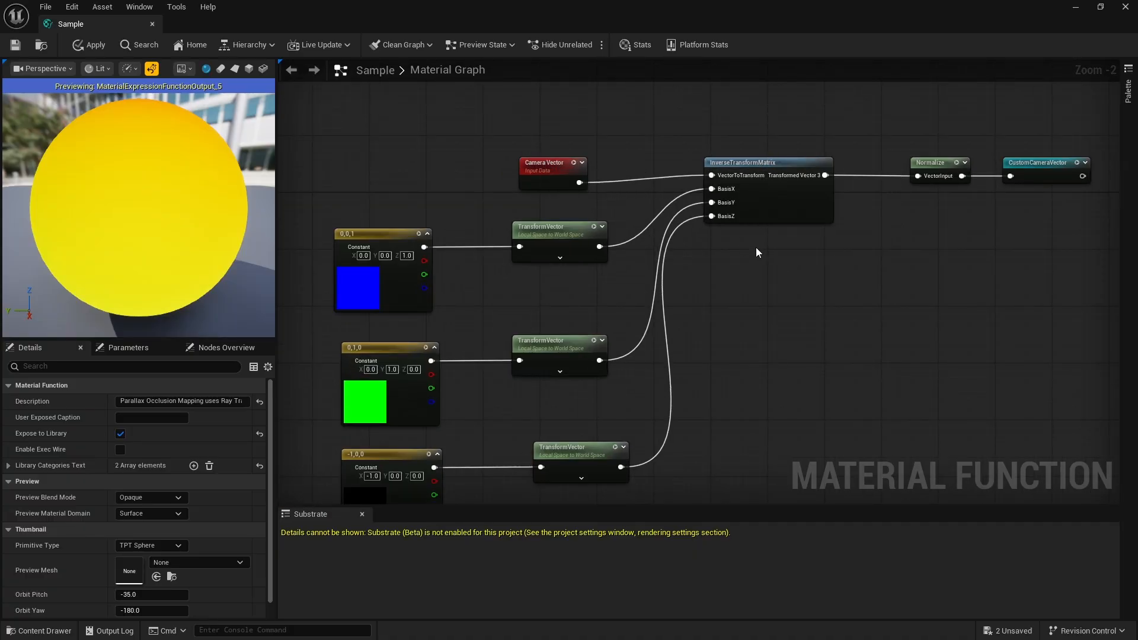
# - Add a spare InverseTransformMatrix node below the existing one, and delete it again
pyautogui.rightClick(778, 276)
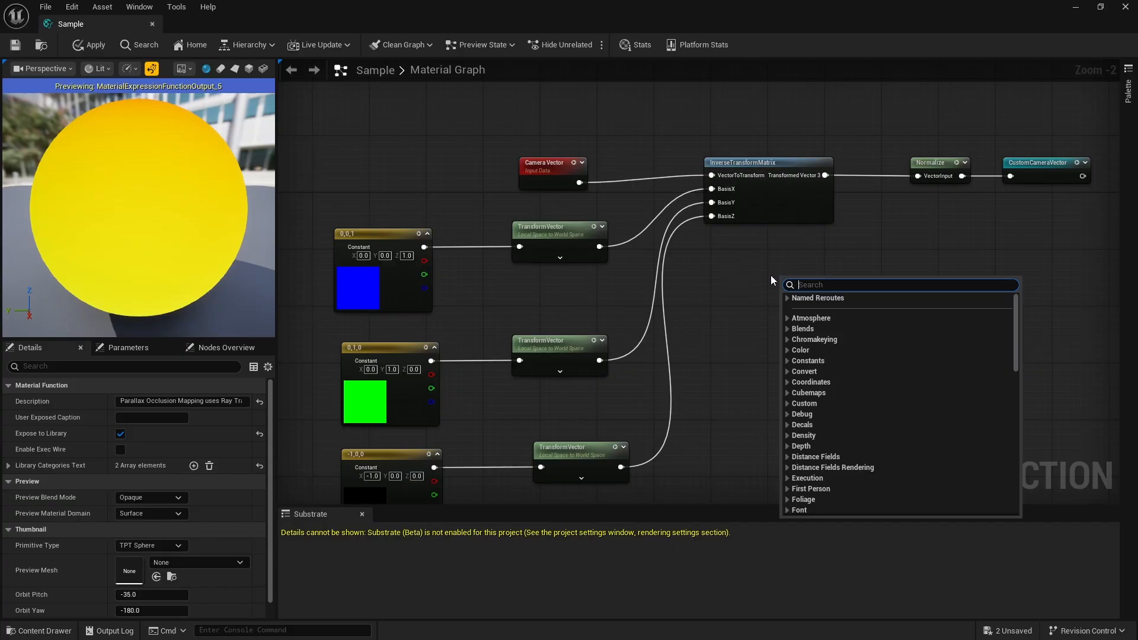
pyautogui.write('inver')
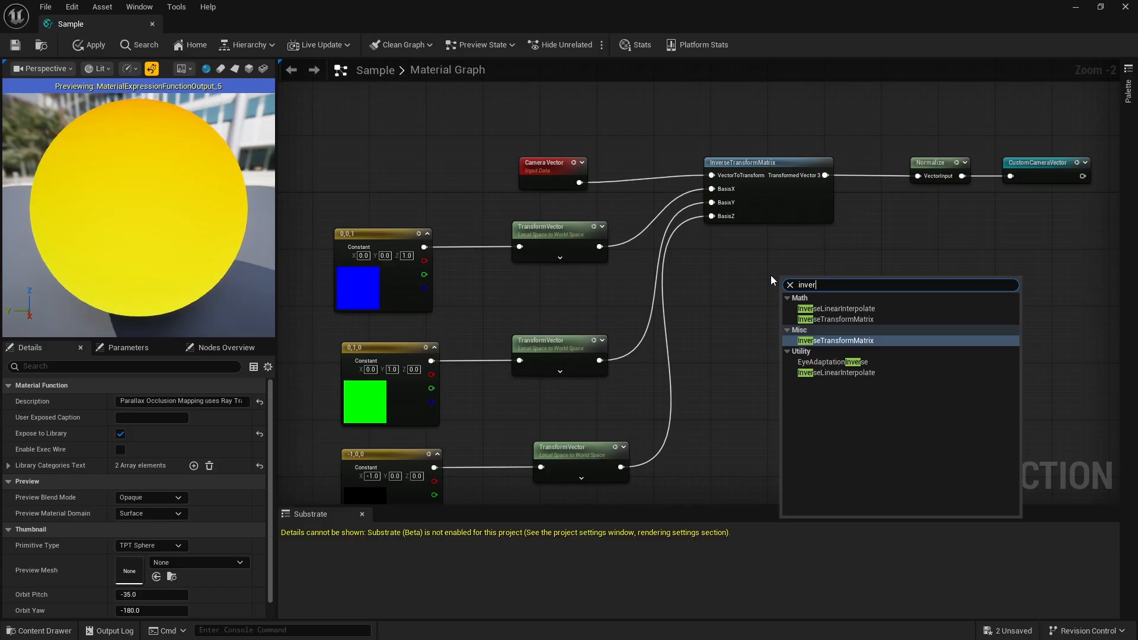
pyautogui.click(844, 319)
pyautogui.moveTo(854, 277); pyautogui.dragTo(797, 255)
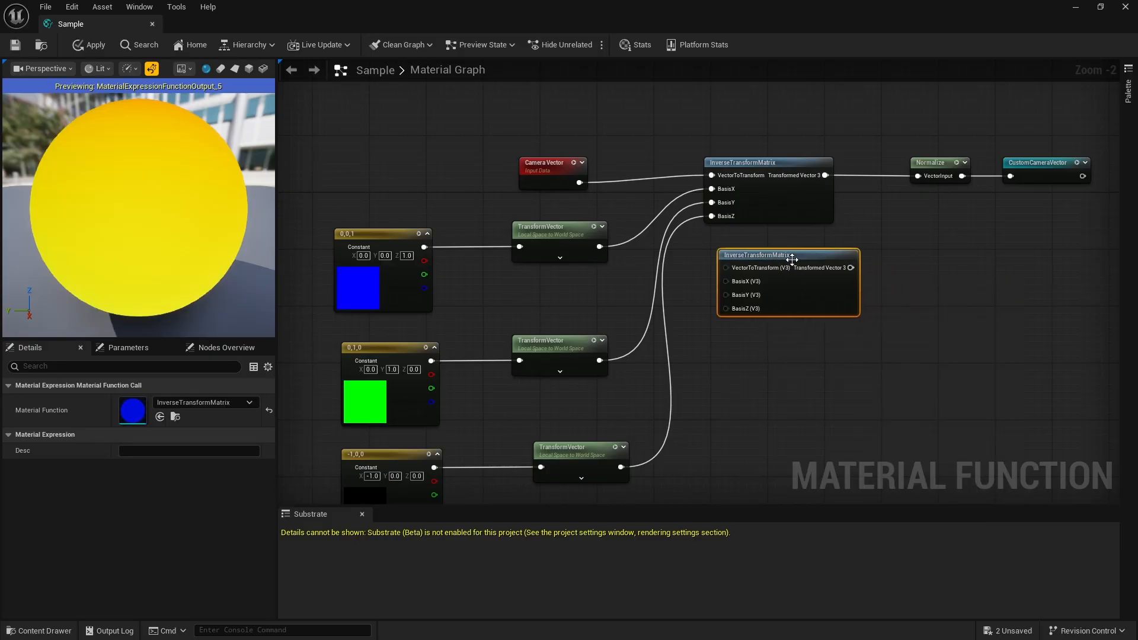
pyautogui.press('Delete')
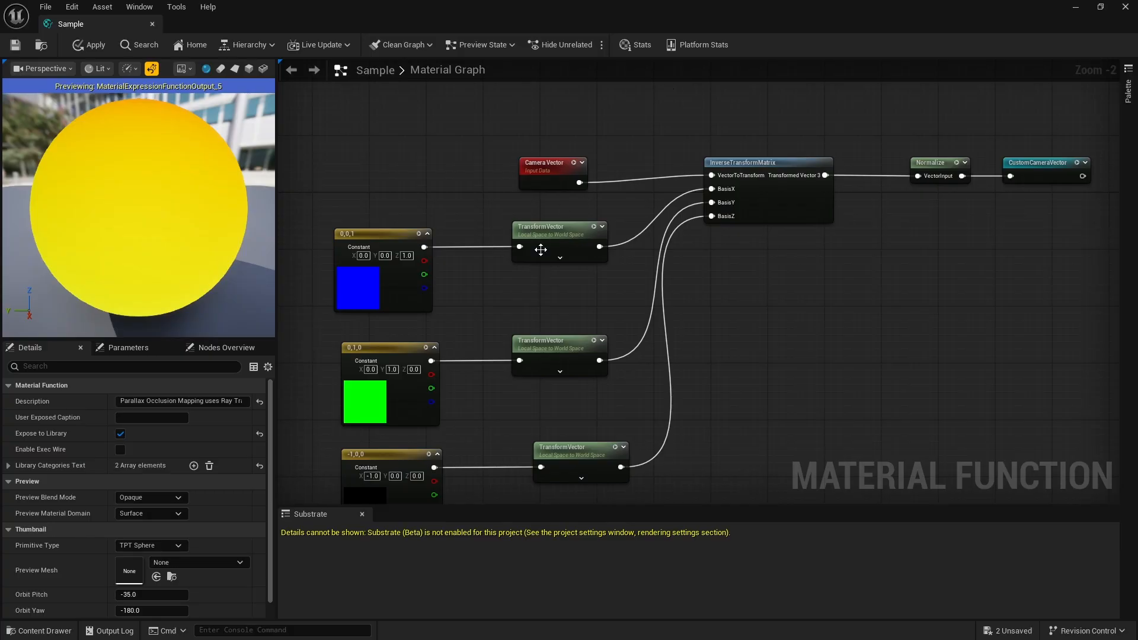
# - Add a spare Constant3Vector node beside the 0,0,1 constant, and delete it again
pyautogui.scroll(-4, 749, 199)
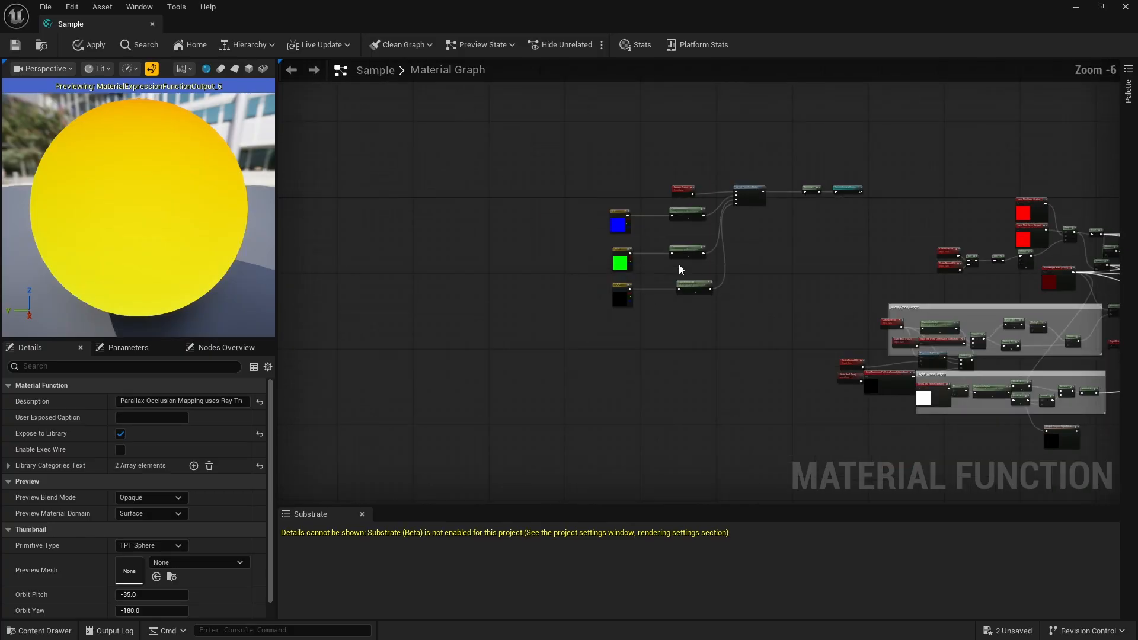
pyautogui.scroll(4, 679, 270)
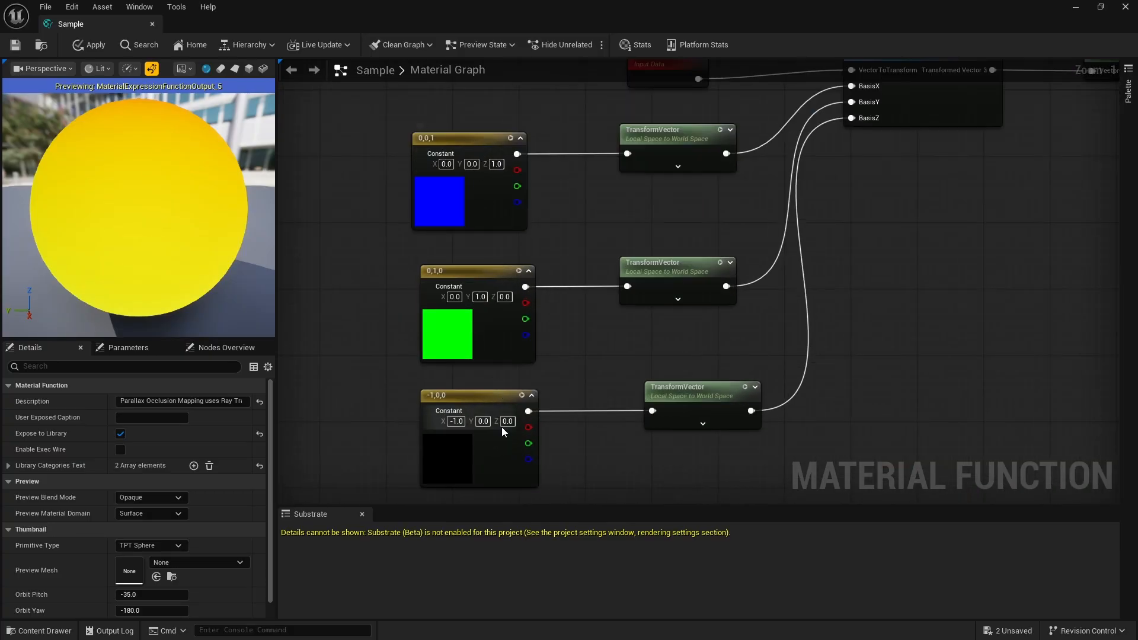
pyautogui.click(336, 153)
pyautogui.moveTo(389, 147); pyautogui.dragTo(327, 149)
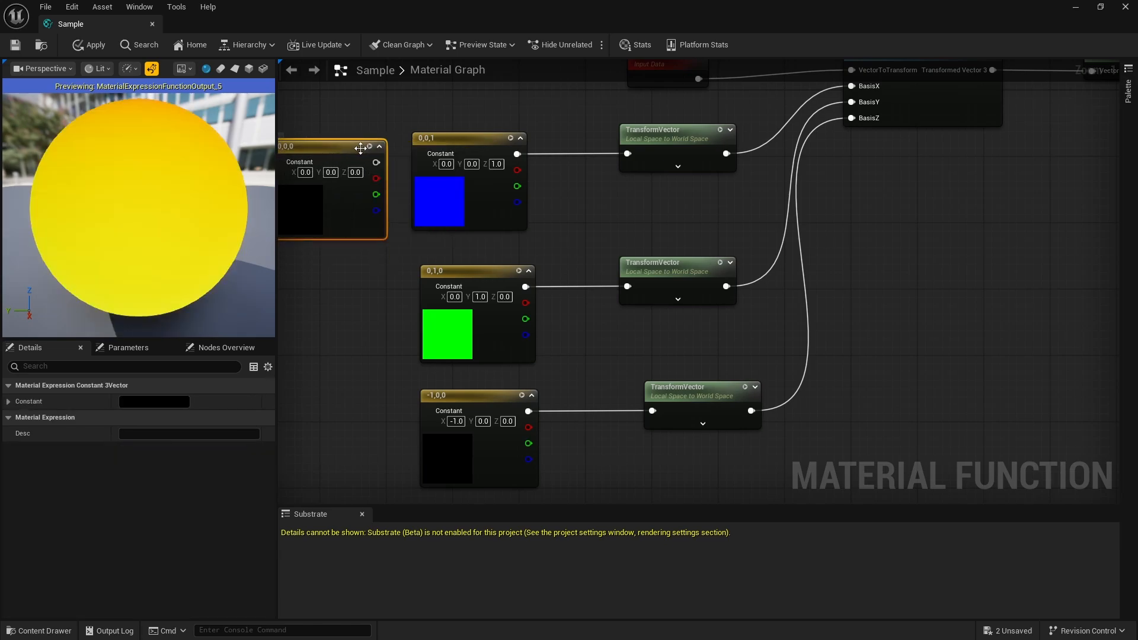
pyautogui.press('Delete')
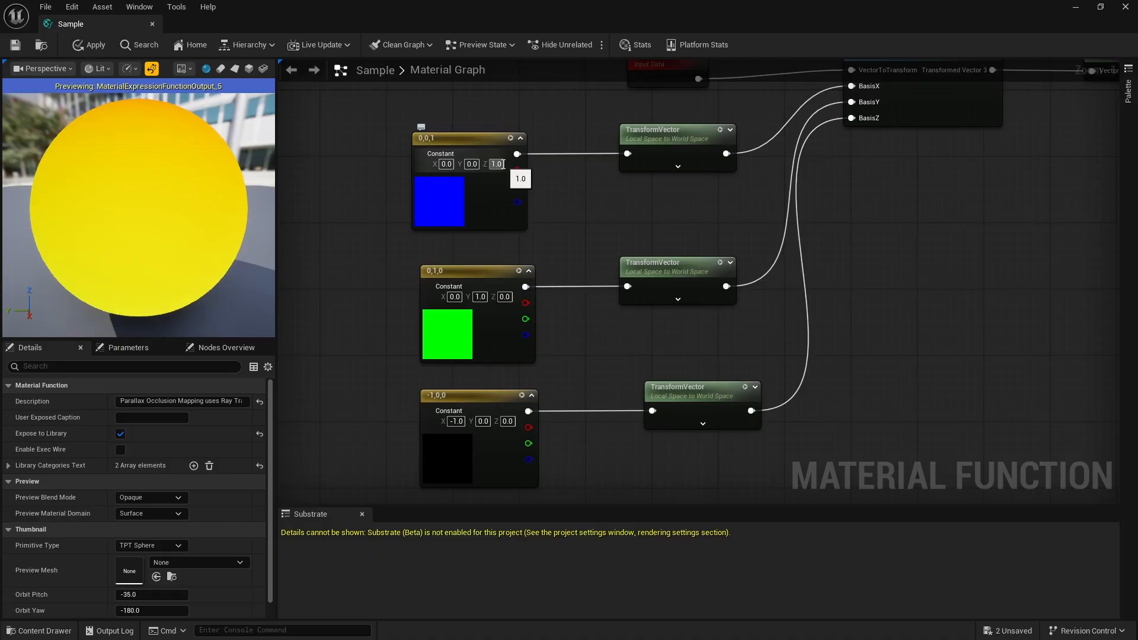
# - Inspect the 0,1,0 and -1,0,0 constant vectors, opening and closing the colour picker of the -1,0,0 constant
pyautogui.click(474, 273)
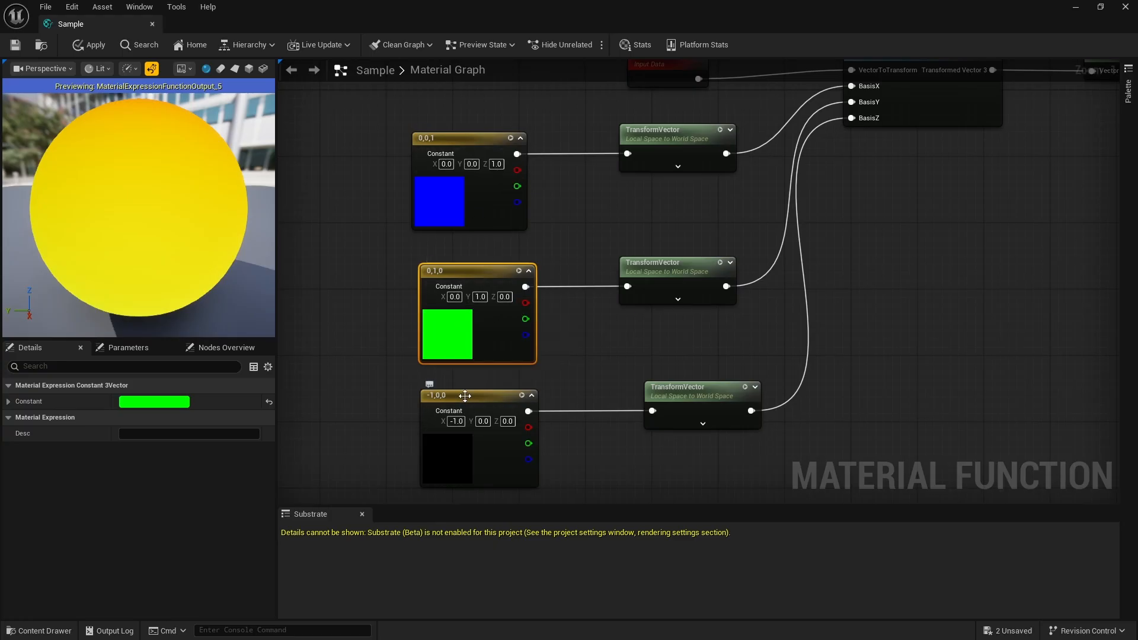
pyautogui.scroll(-1, 477, 308)
pyautogui.scroll(2, 472, 358)
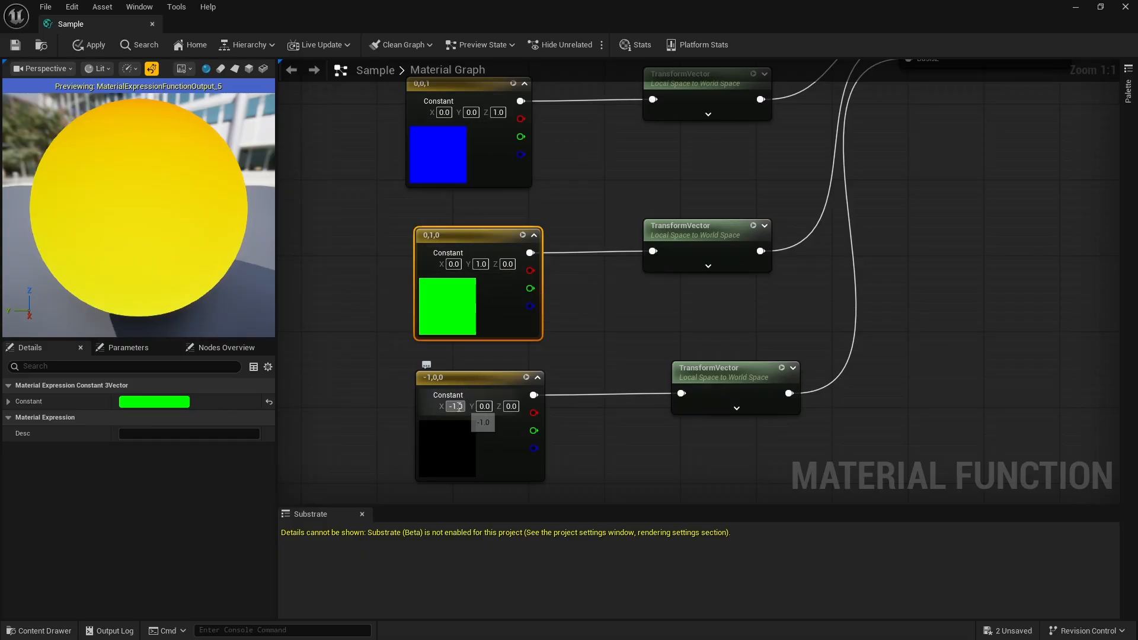
pyautogui.doubleClick(474, 378)
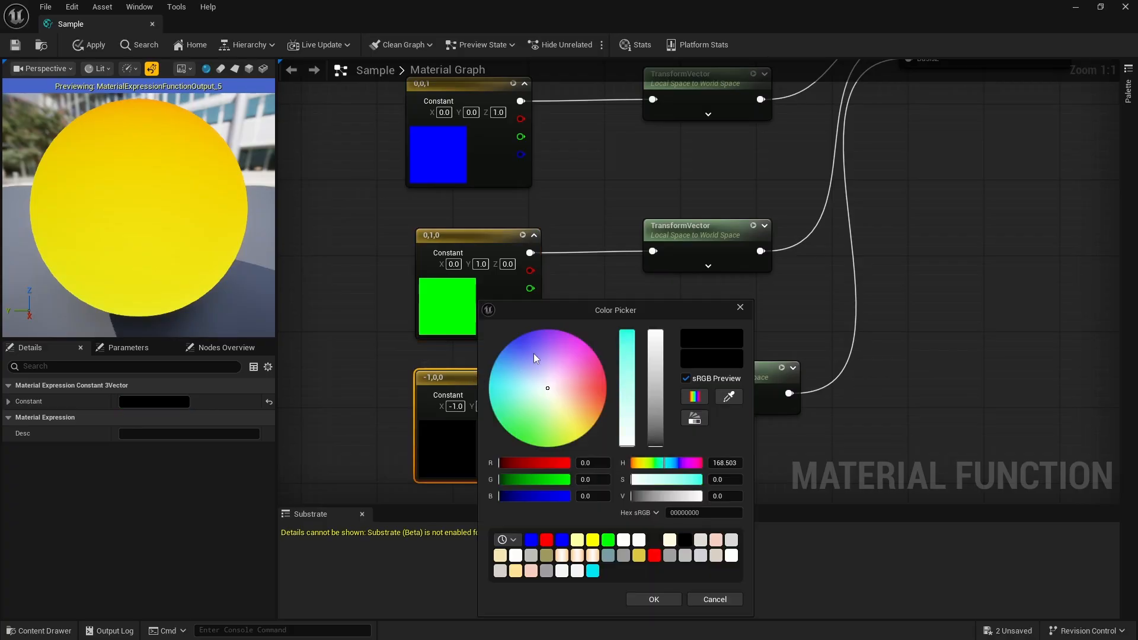
pyautogui.click(869, 263)
pyautogui.scroll(-1, 887, 249)
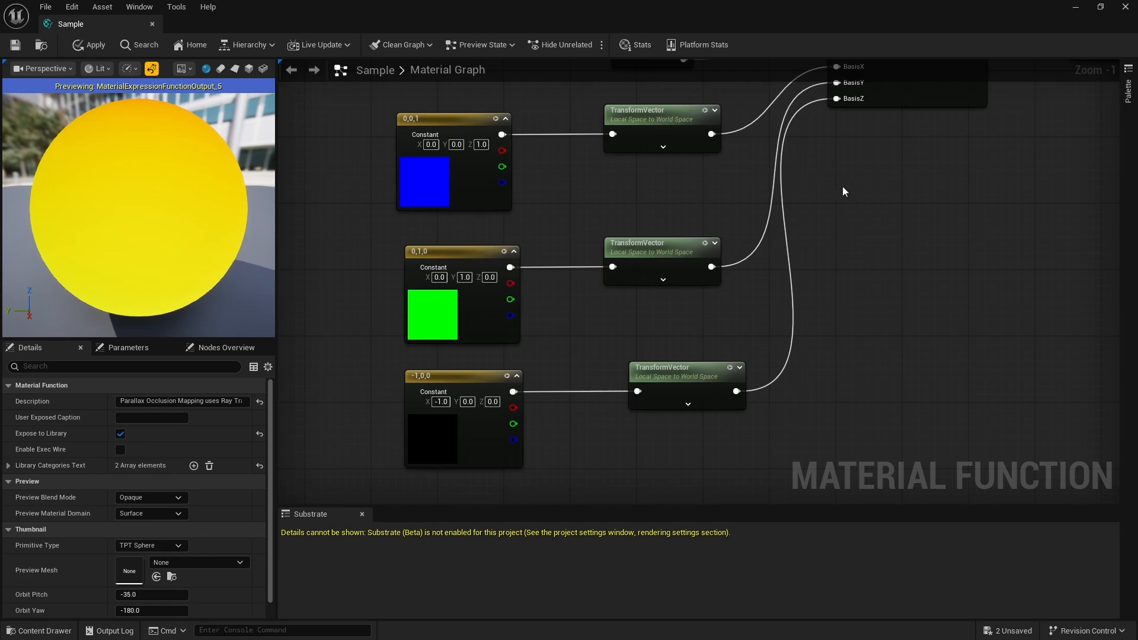
# - Add a spare TransformVector node in the empty area below the InverseTransformMatrix node
pyautogui.rightClick(814, 212)
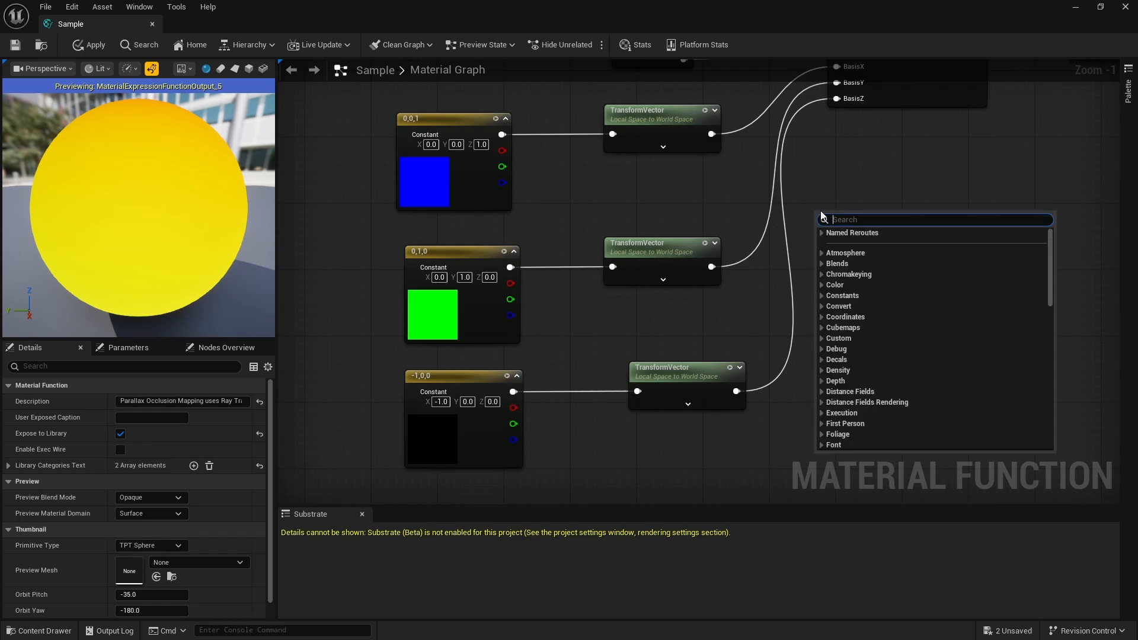
pyautogui.write('vecto')
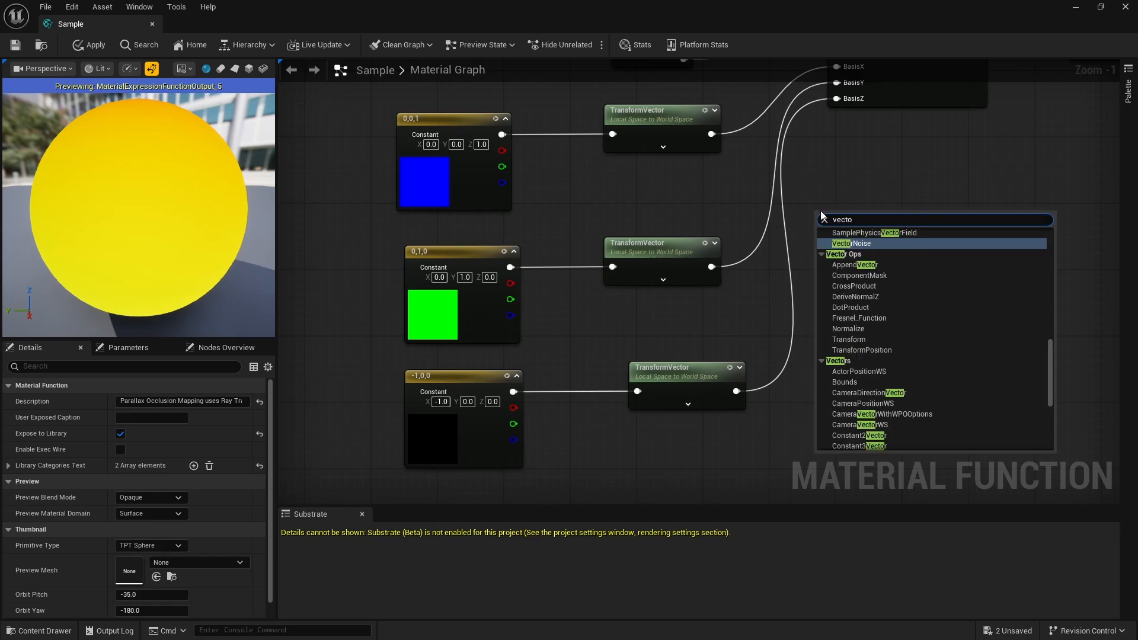
pyautogui.write('t')
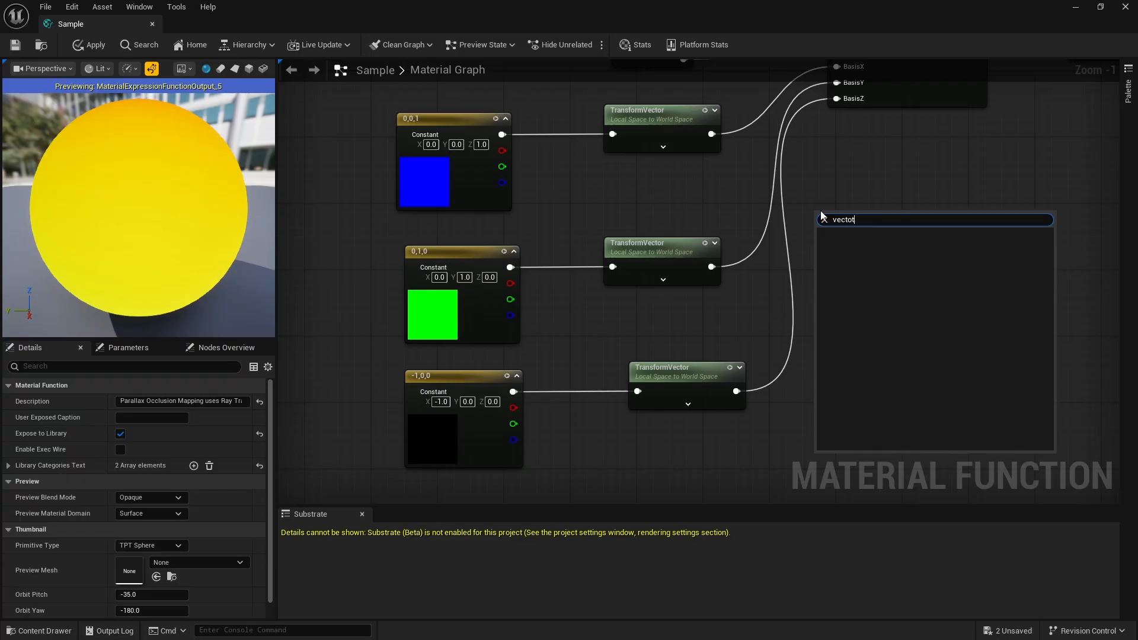
pyautogui.press('BackSpace')
pyautogui.write('r')
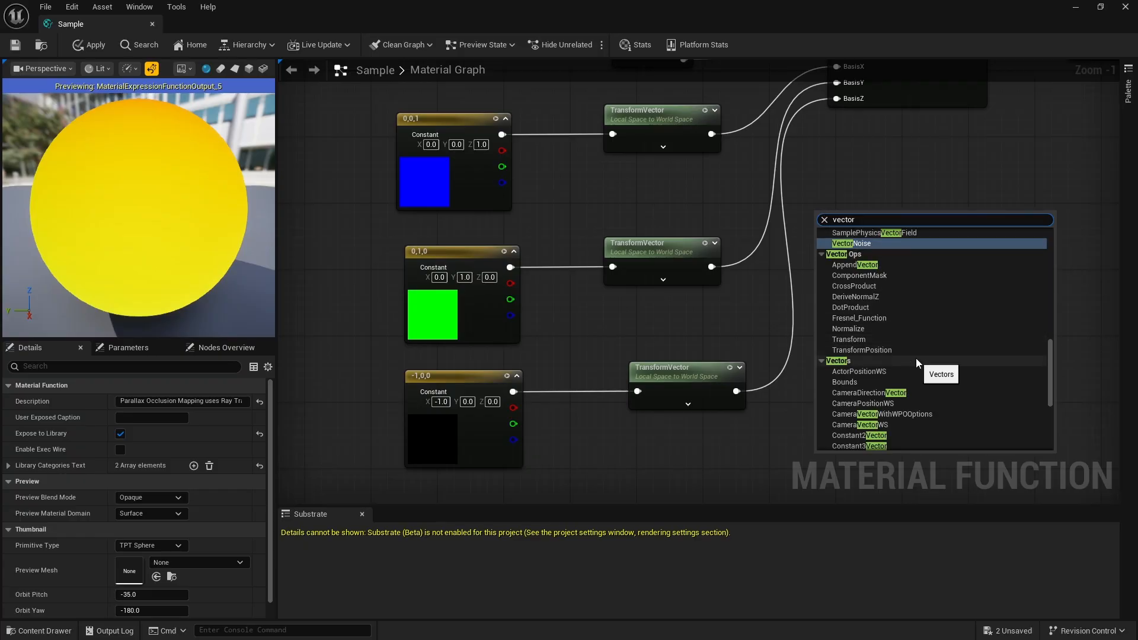
pyautogui.click(851, 340)
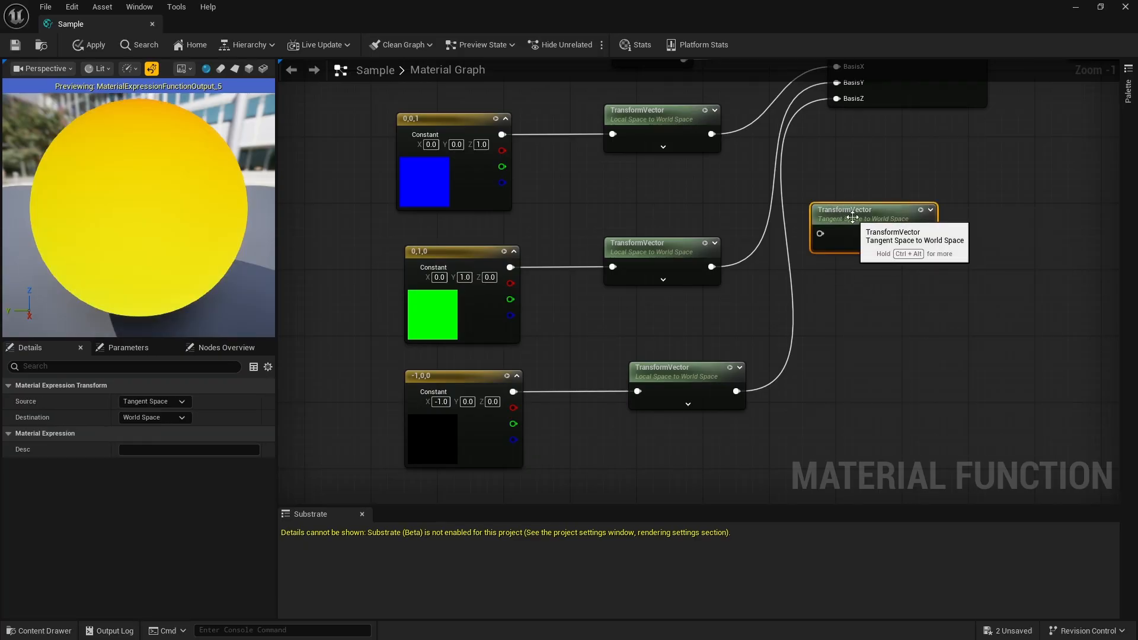
pyautogui.moveTo(855, 224); pyautogui.dragTo(868, 235)
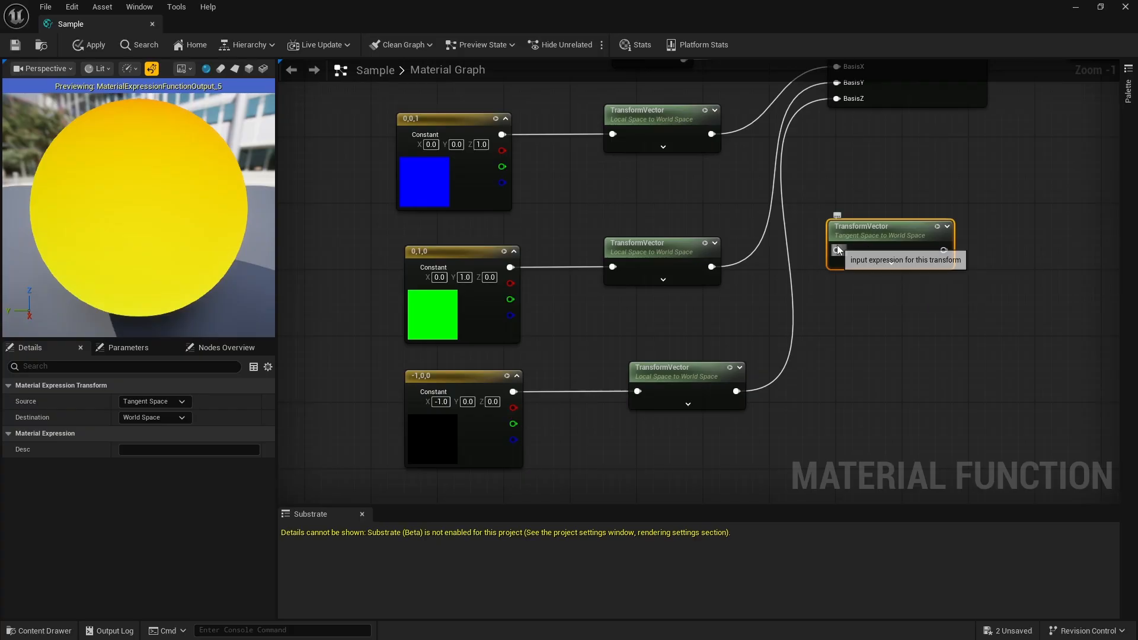
# - Set the spare TransformVector node's source to Local Space, and delete the node
pyautogui.scroll(1, 920, 237)
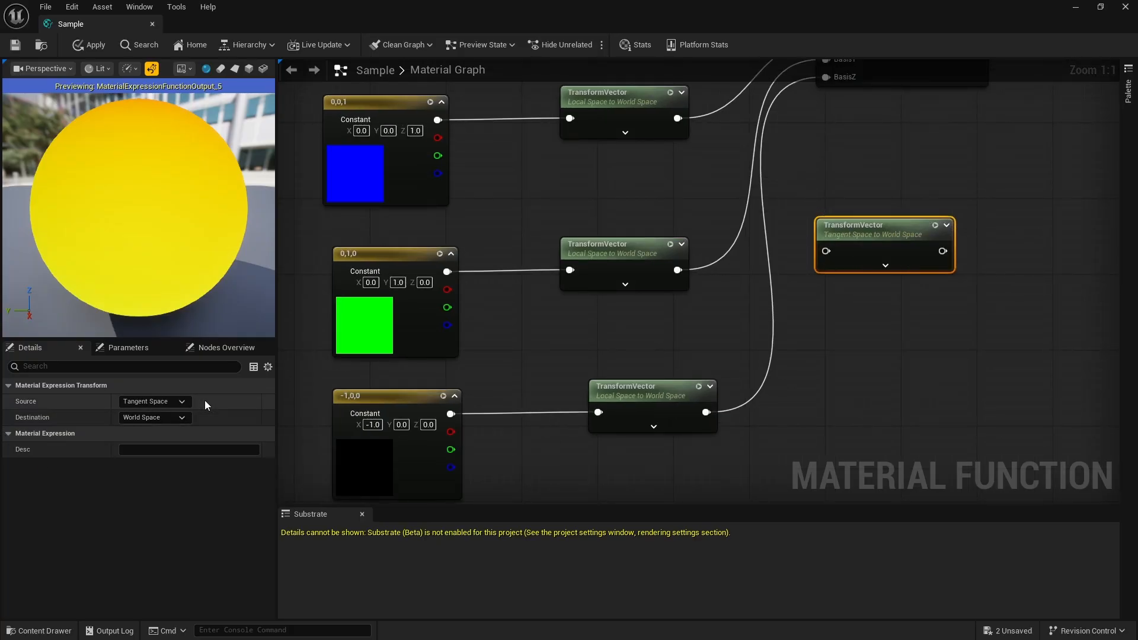
pyautogui.click(178, 401)
pyautogui.click(159, 424)
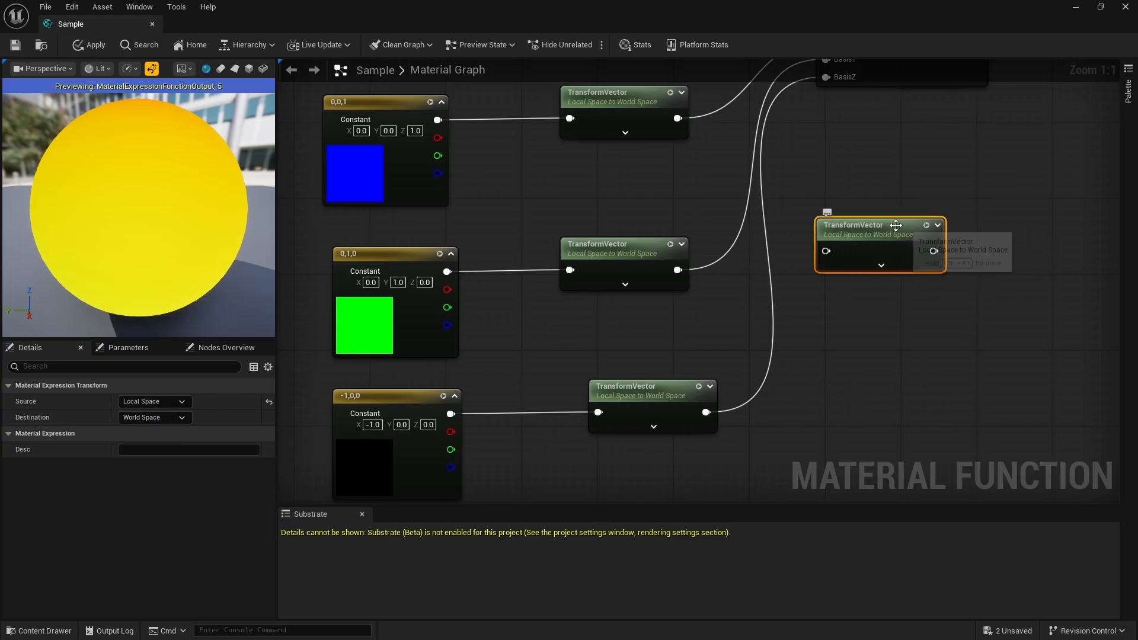
pyautogui.press('Delete')
# - Examine how the constants and TransformVector nodes feed InverseTransformMatrix, and its chain through Normalize to CustomCameraVector
pyautogui.scroll(-1, 732, 294)
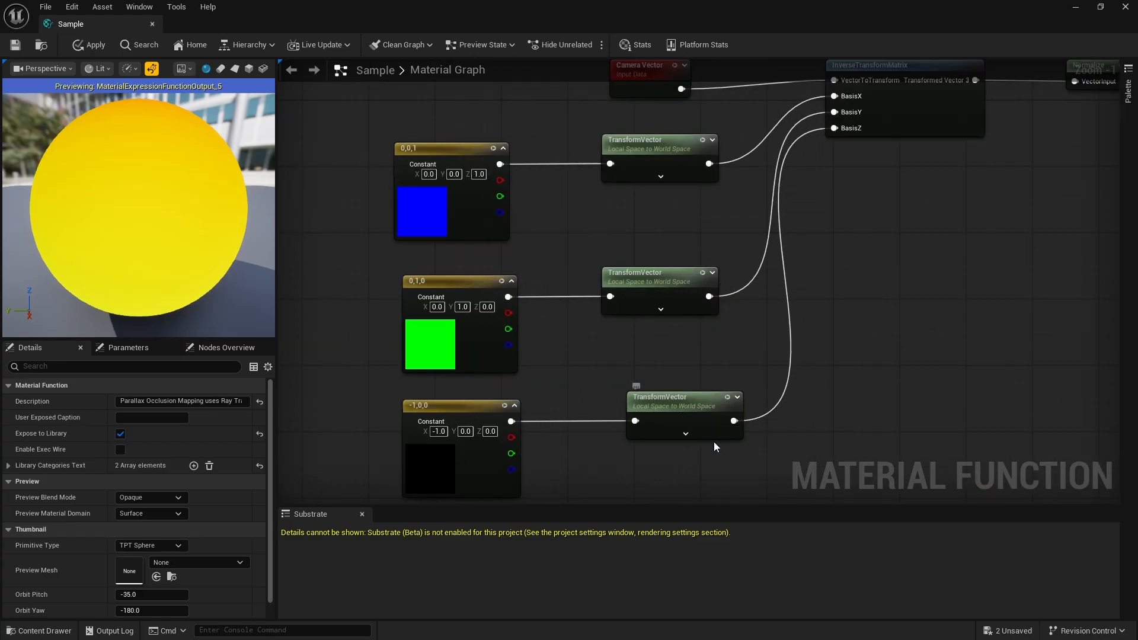
pyautogui.scroll(-1, 805, 301)
pyautogui.scroll(1, 843, 233)
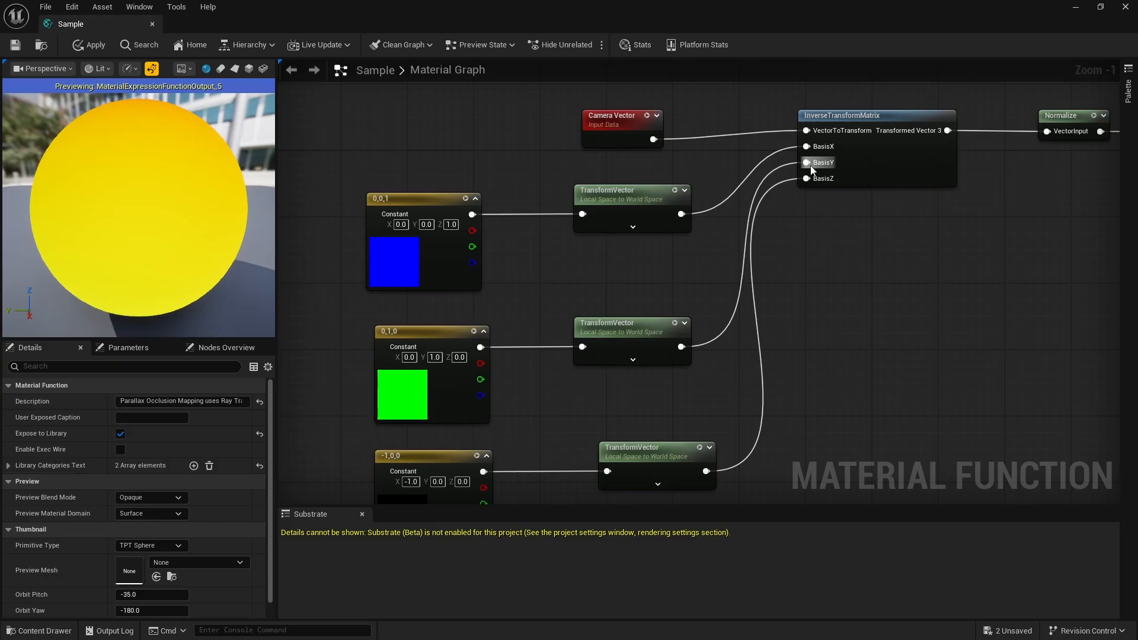
pyautogui.scroll(-3, 711, 225)
pyautogui.scroll(3, 557, 415)
pyautogui.scroll(-3, 741, 338)
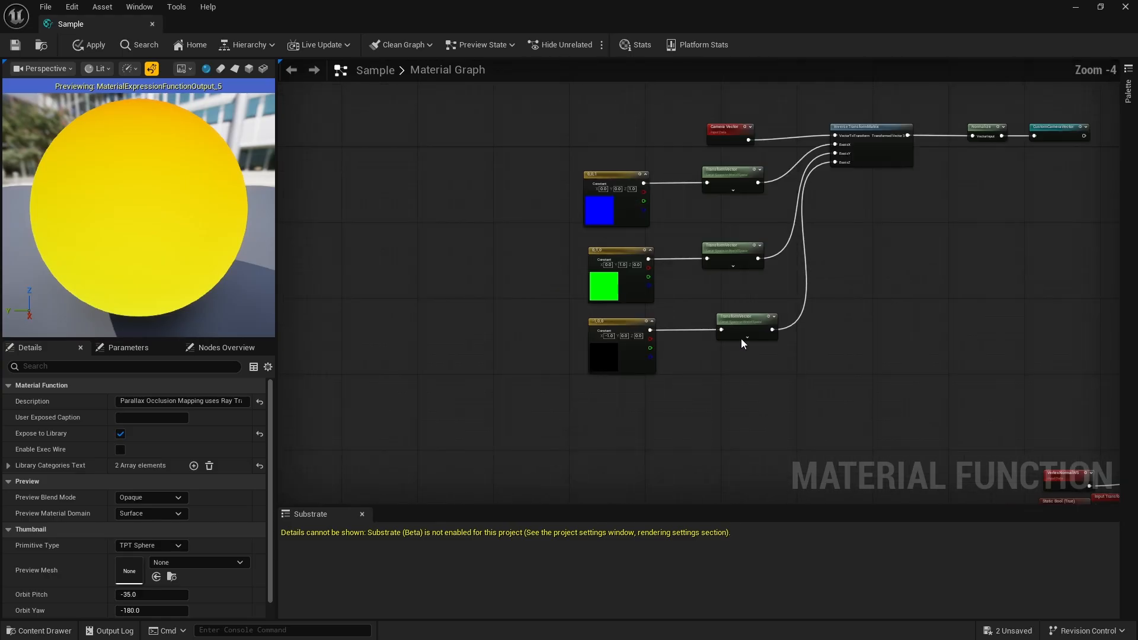
pyautogui.scroll(4, 853, 213)
pyautogui.scroll(-3, 688, 265)
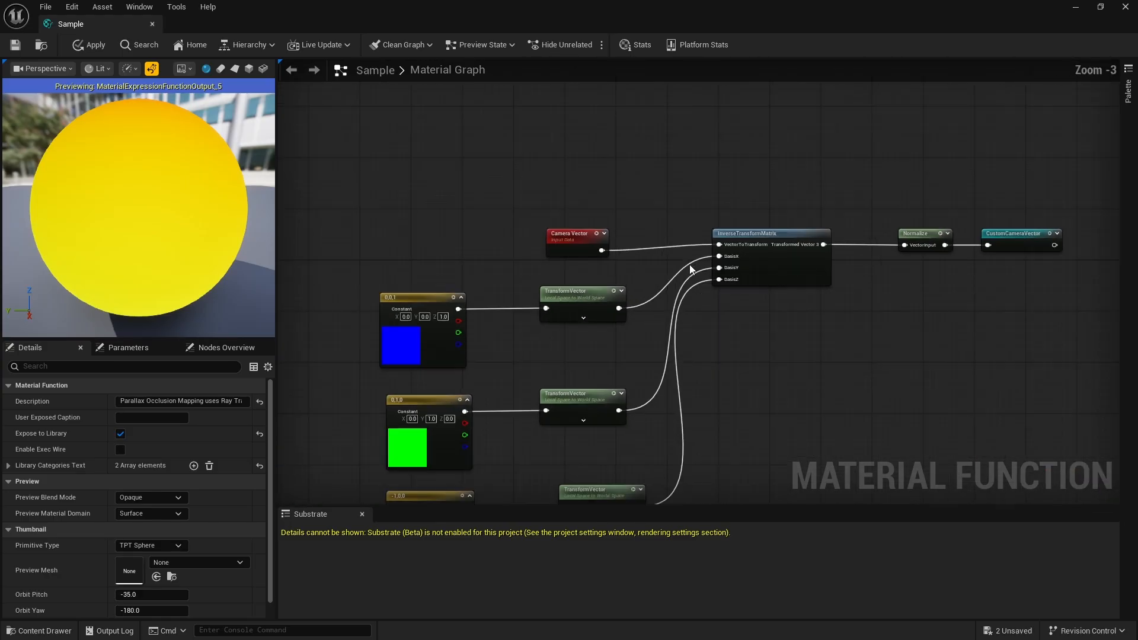
pyautogui.scroll(3, 897, 282)
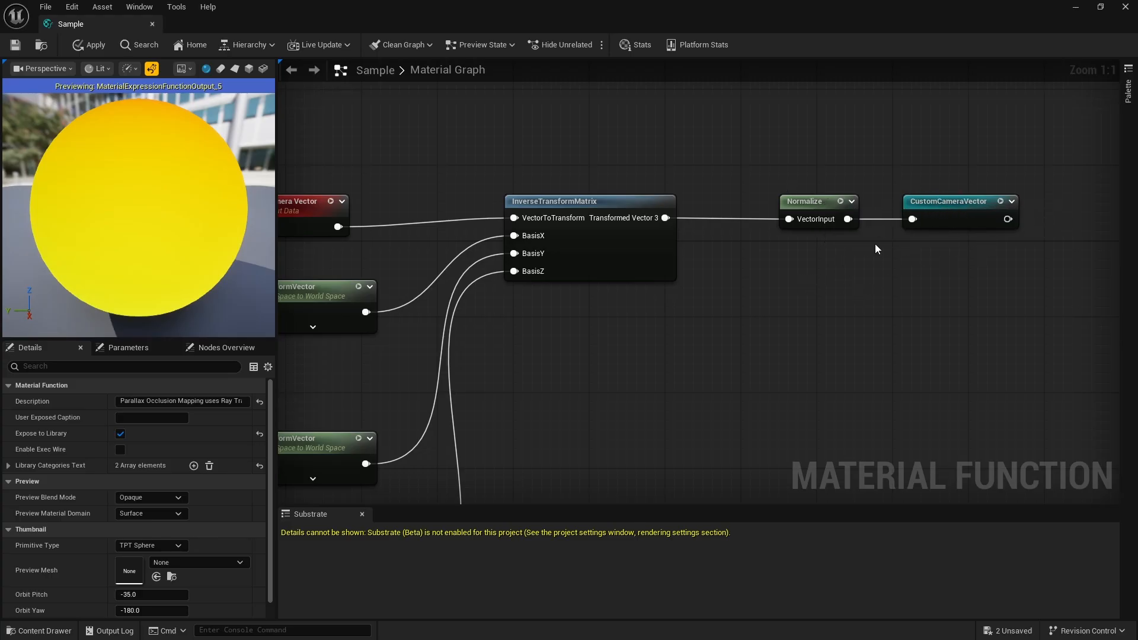
# - Add a spare Named Reroute Declaration node below Normalize, check CustomCameraVector's reroute properties, and delete the spare node
pyautogui.rightClick(832, 288)
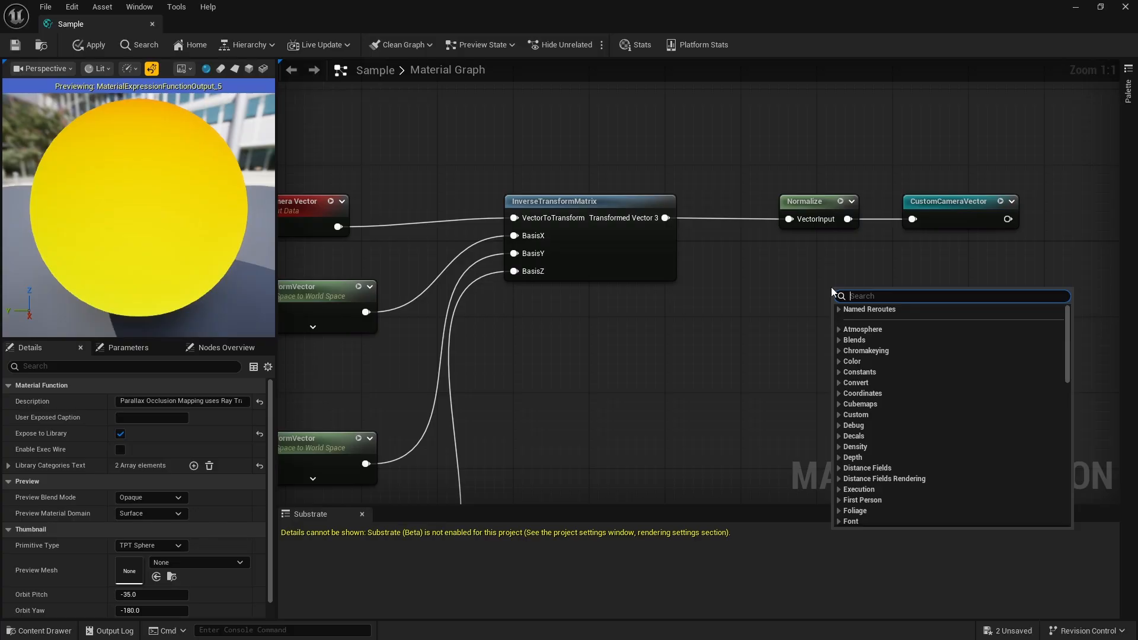
pyautogui.write('named')
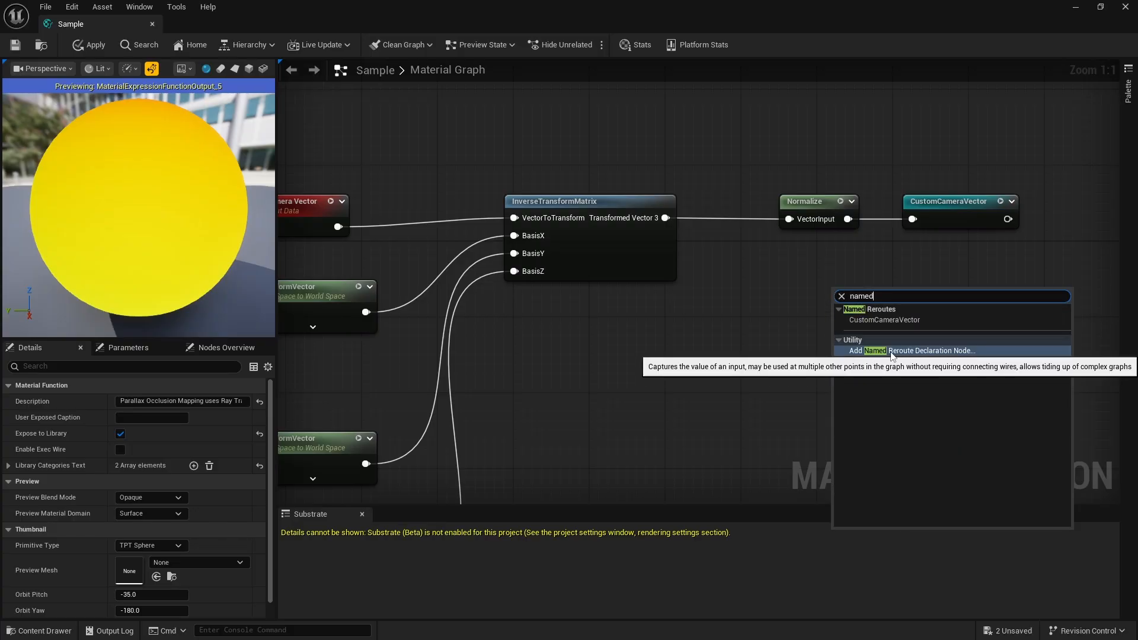
pyautogui.click(940, 350)
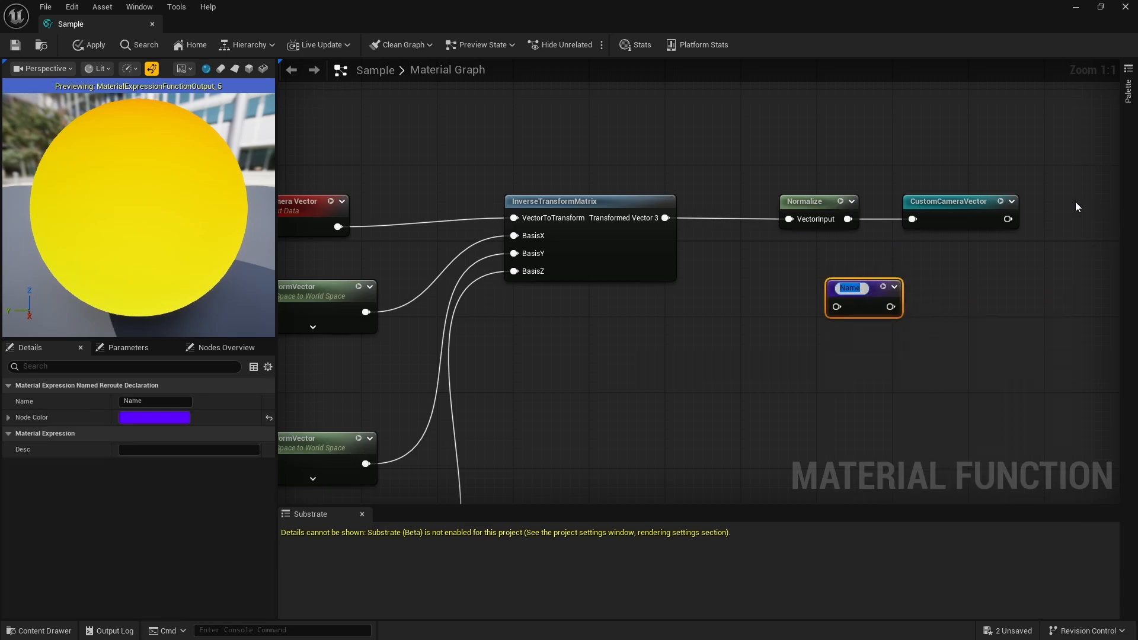
pyautogui.click(948, 204)
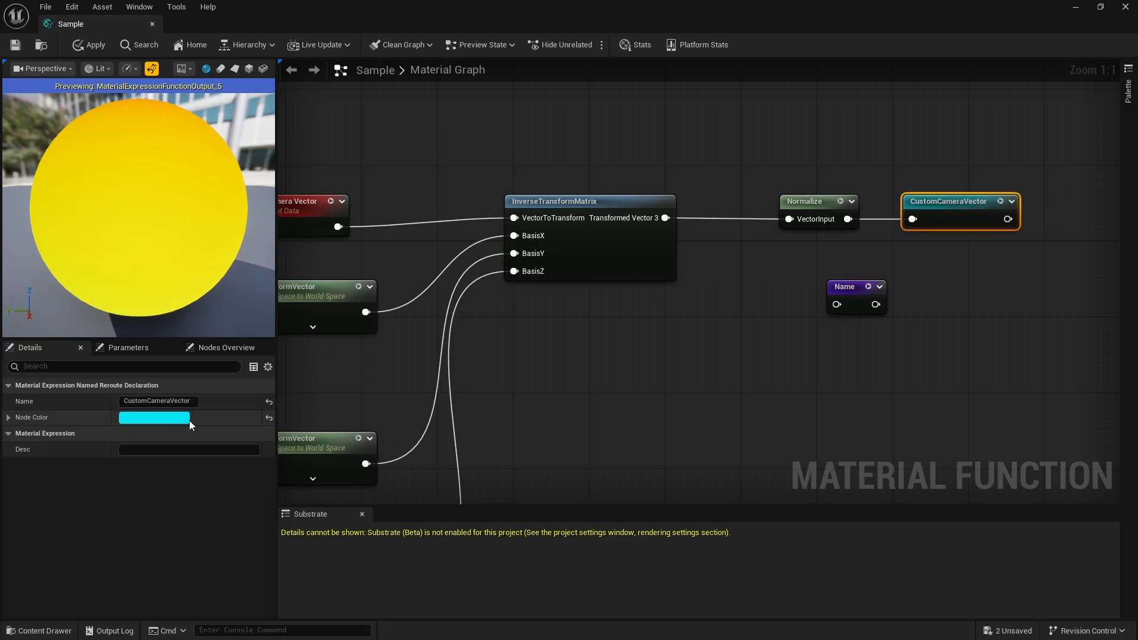
pyautogui.click(847, 317)
pyautogui.click(848, 289)
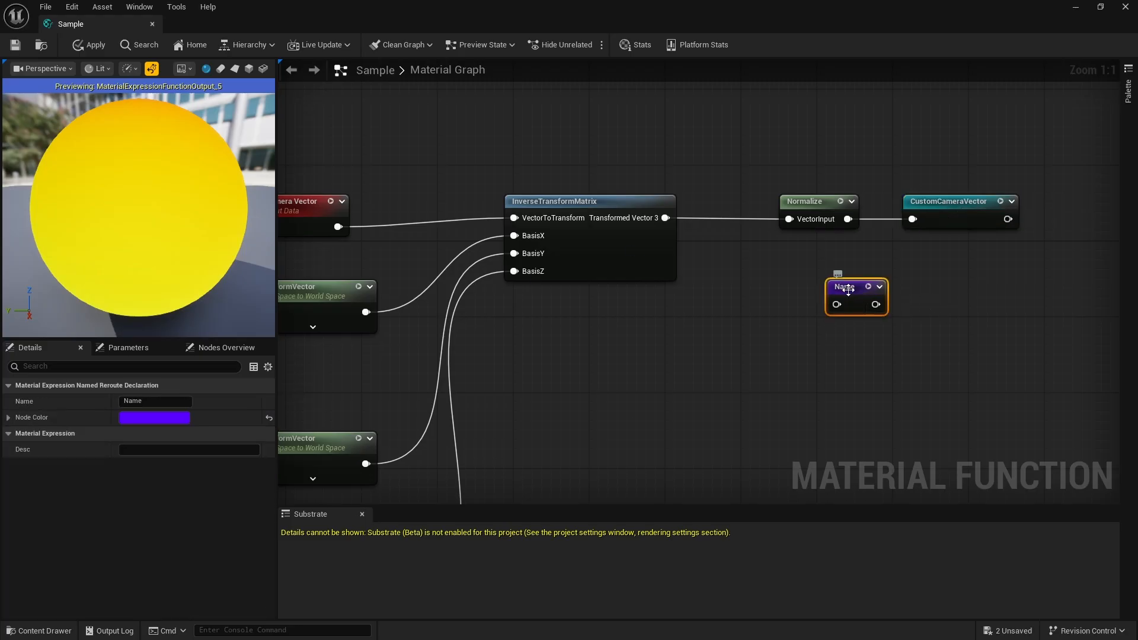
pyautogui.press('Delete')
# - Add a CustomCameraVector named reroute beside the Camera Vector node at the View Trace Length group
pyautogui.scroll(-8, 729, 279)
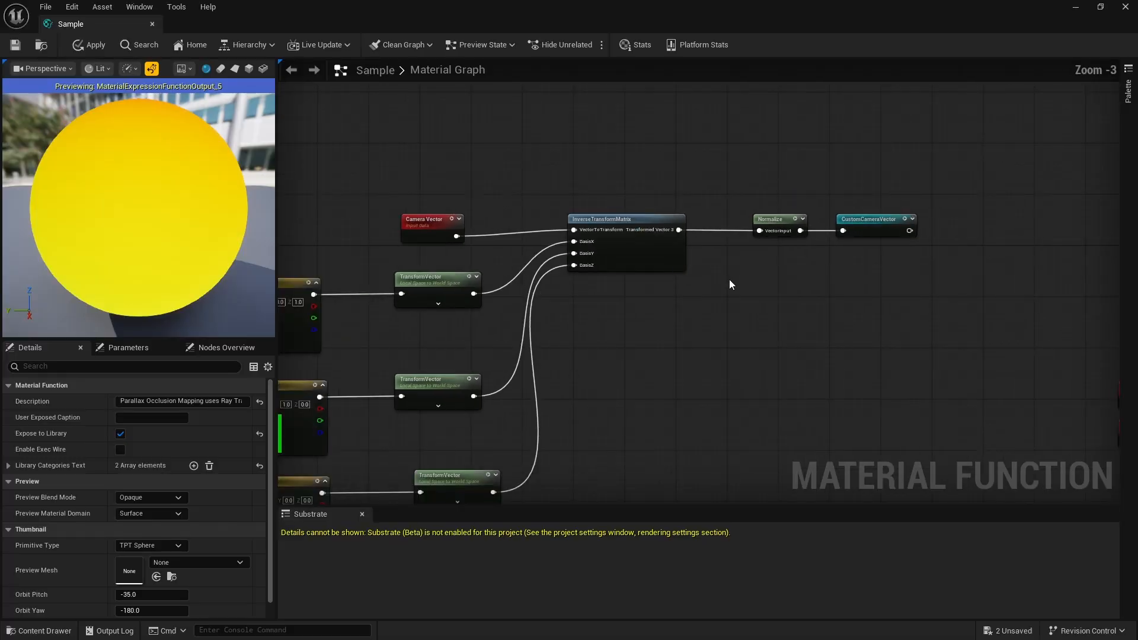
pyautogui.scroll(4, 709, 247)
pyautogui.scroll(1, 710, 248)
pyautogui.scroll(-3, 641, 229)
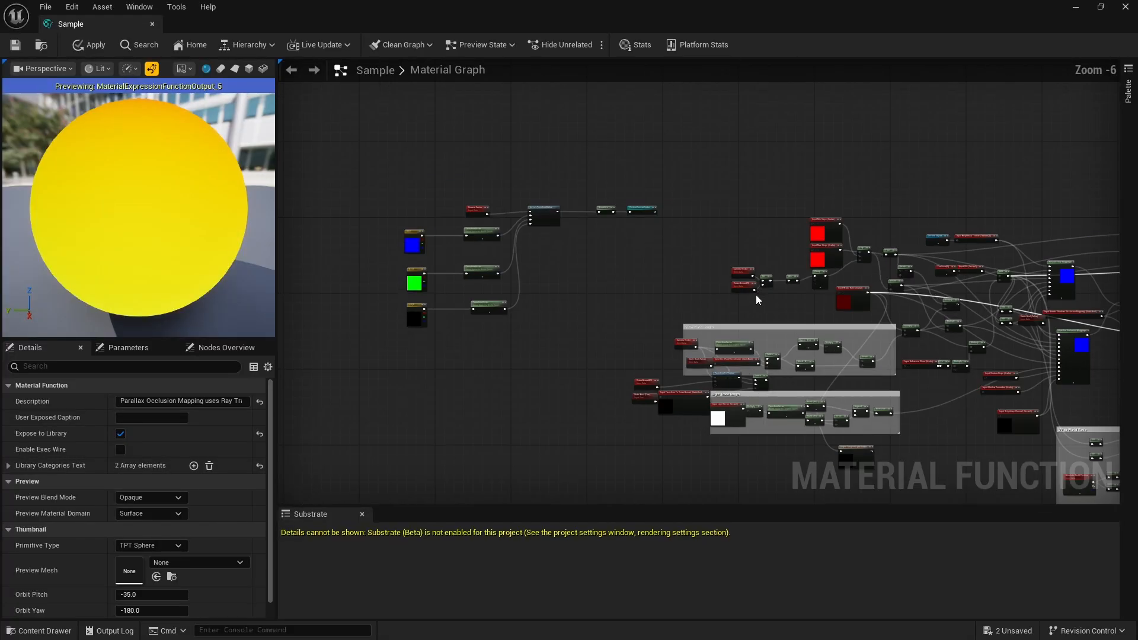
pyautogui.scroll(4, 627, 225)
pyautogui.scroll(-2, 670, 144)
pyautogui.scroll(5, 770, 394)
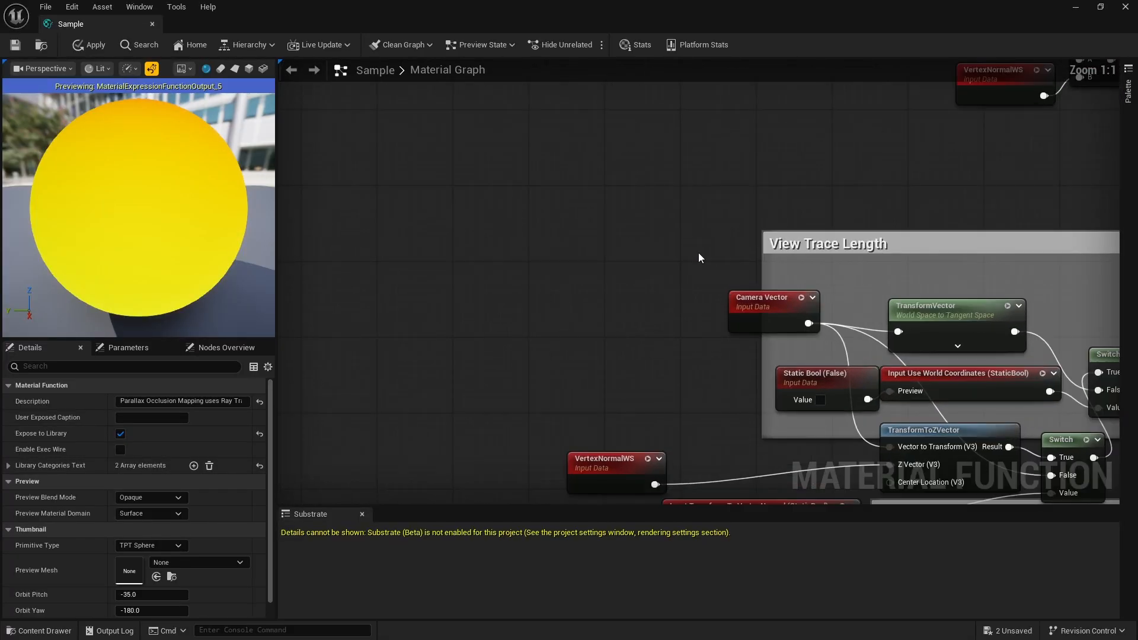
pyautogui.rightClick(654, 264)
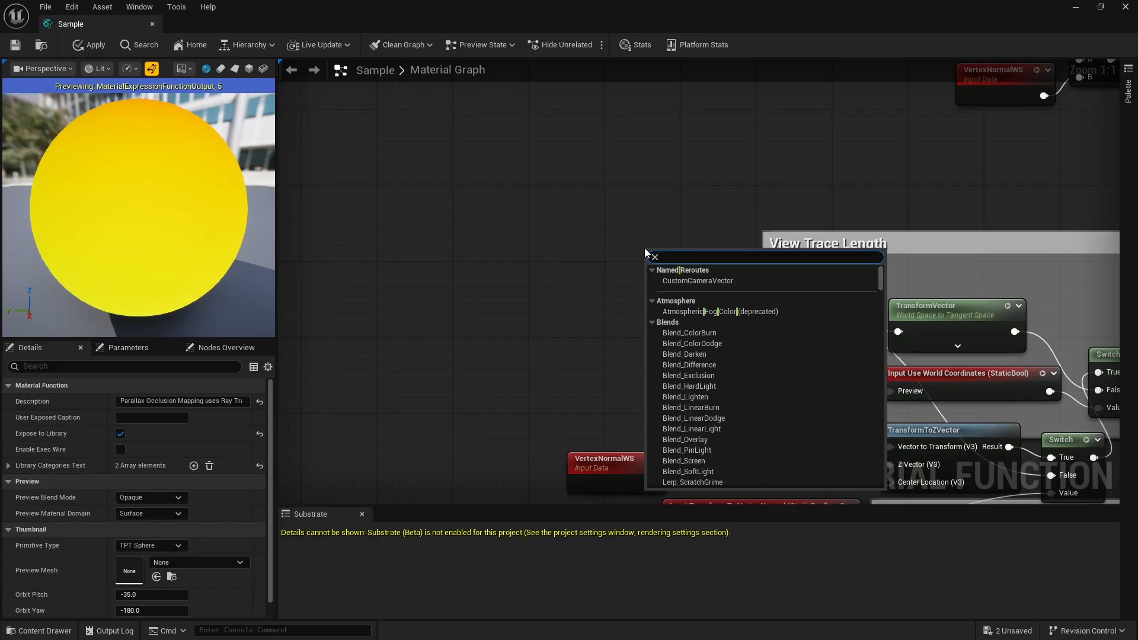
pyautogui.click(697, 284)
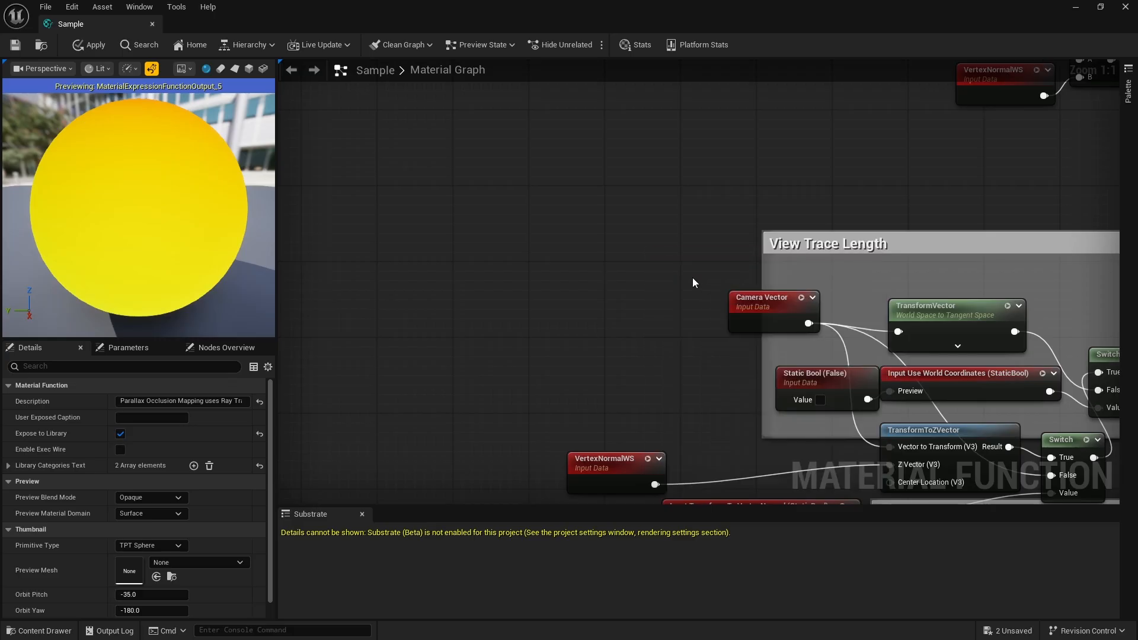
pyautogui.moveTo(739, 250); pyautogui.dragTo(657, 269)
# - Replace the Camera Vector at View Trace Length with CustomCameraVector, wiring it into TransformVector, TransformToZVector and the lower Switch's False input
pyautogui.scroll(-4, 657, 269)
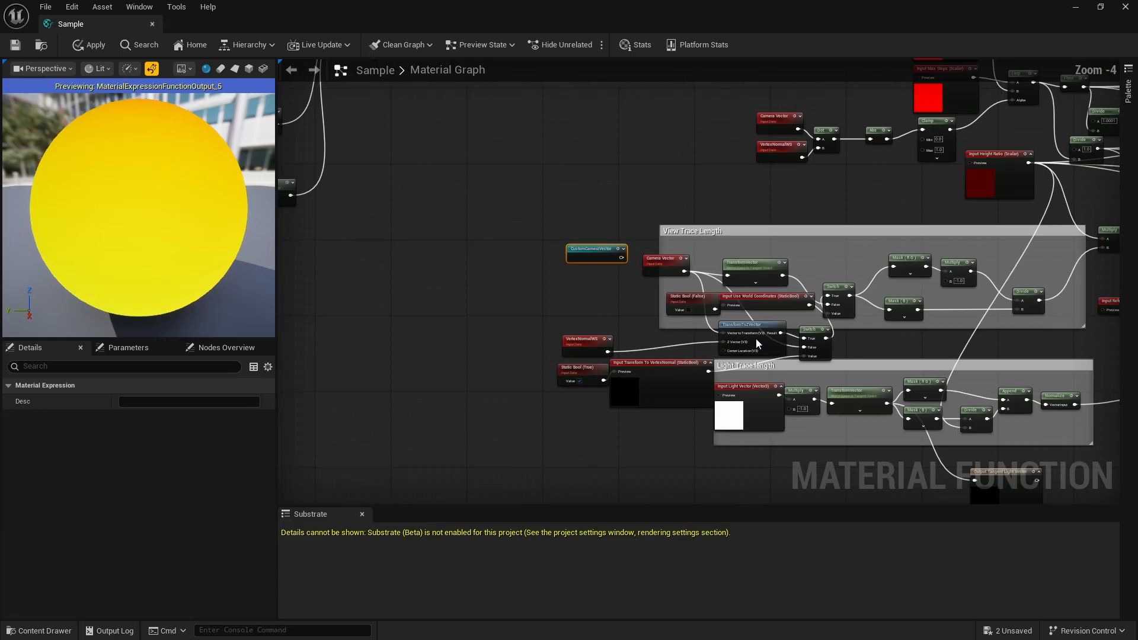
pyautogui.scroll(2, 559, 118)
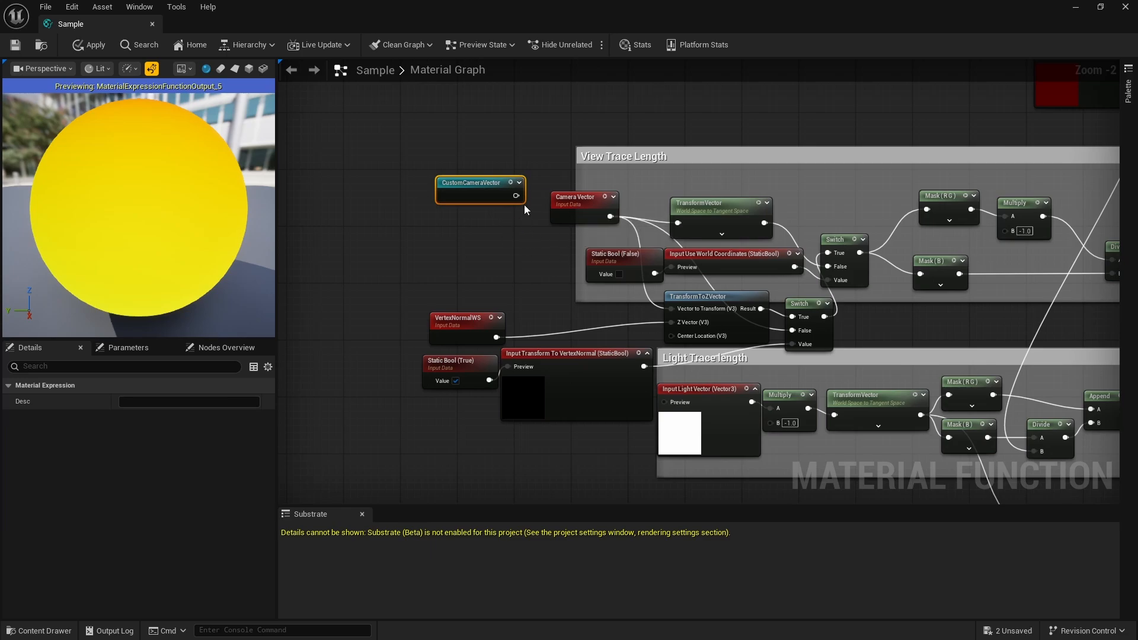
pyautogui.moveTo(516, 196); pyautogui.dragTo(678, 224)
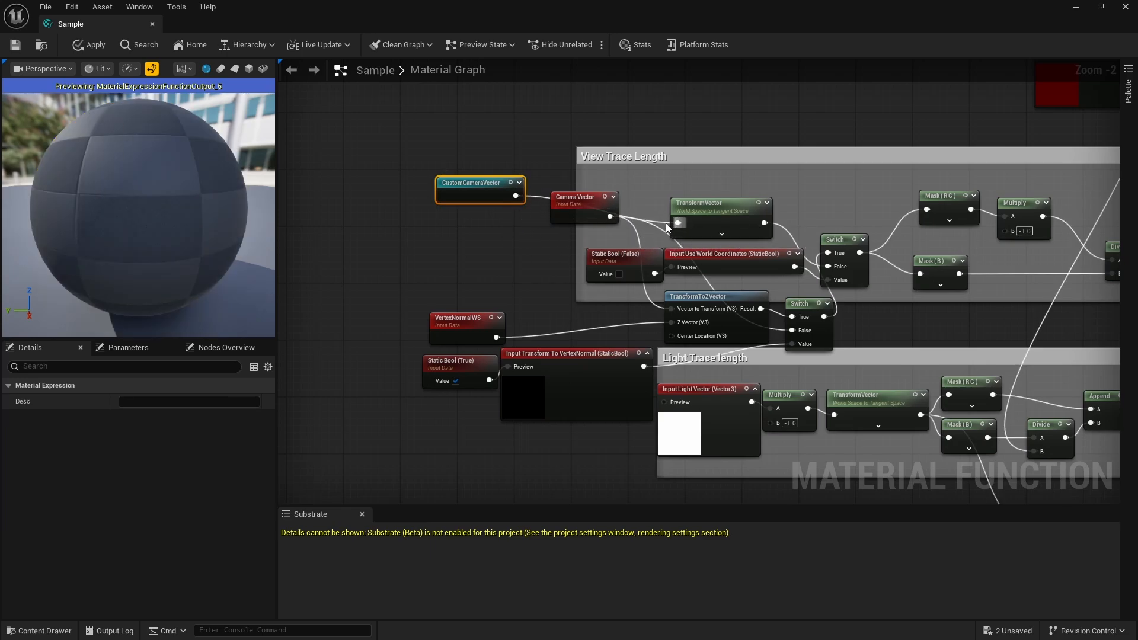
pyautogui.moveTo(517, 195); pyautogui.dragTo(672, 308)
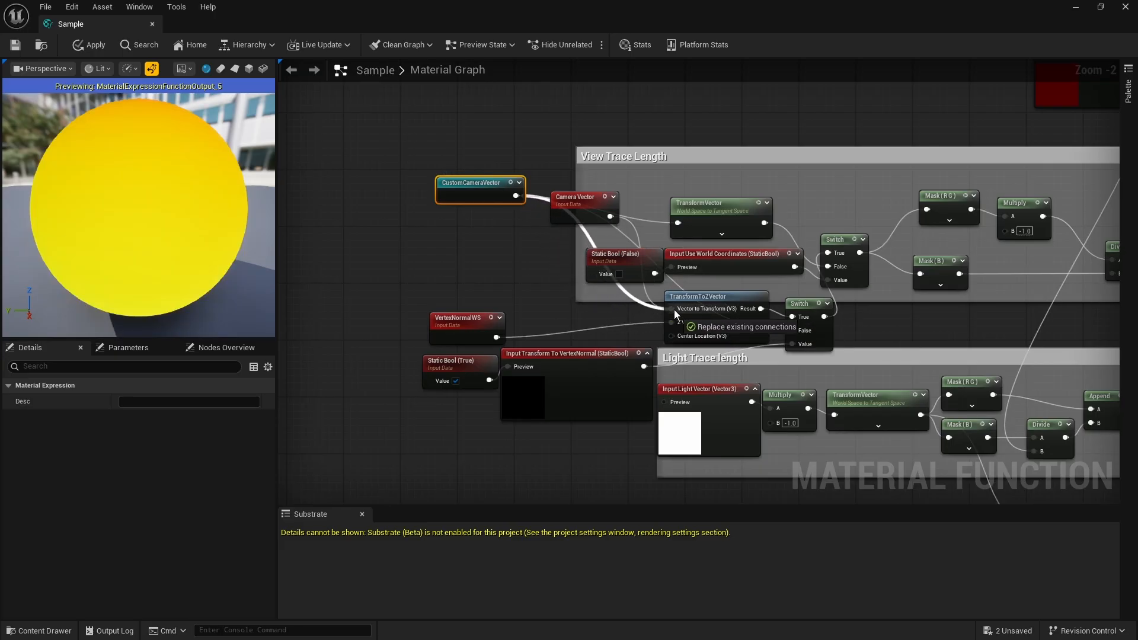
pyautogui.moveTo(554, 118); pyautogui.dragTo(546, 115)
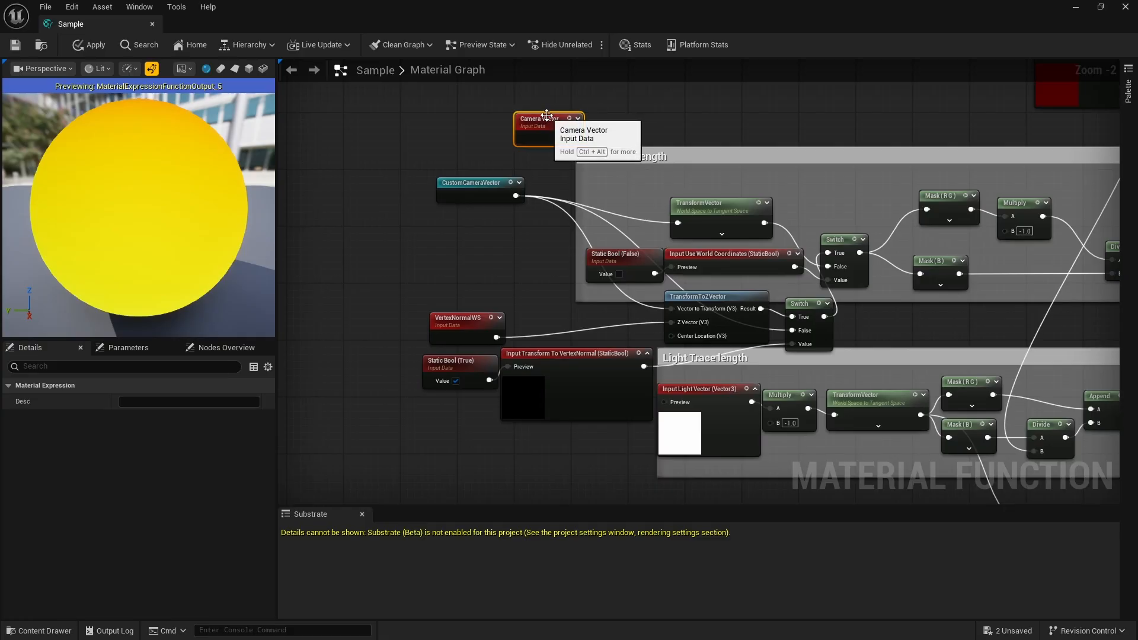
pyautogui.press('Delete')
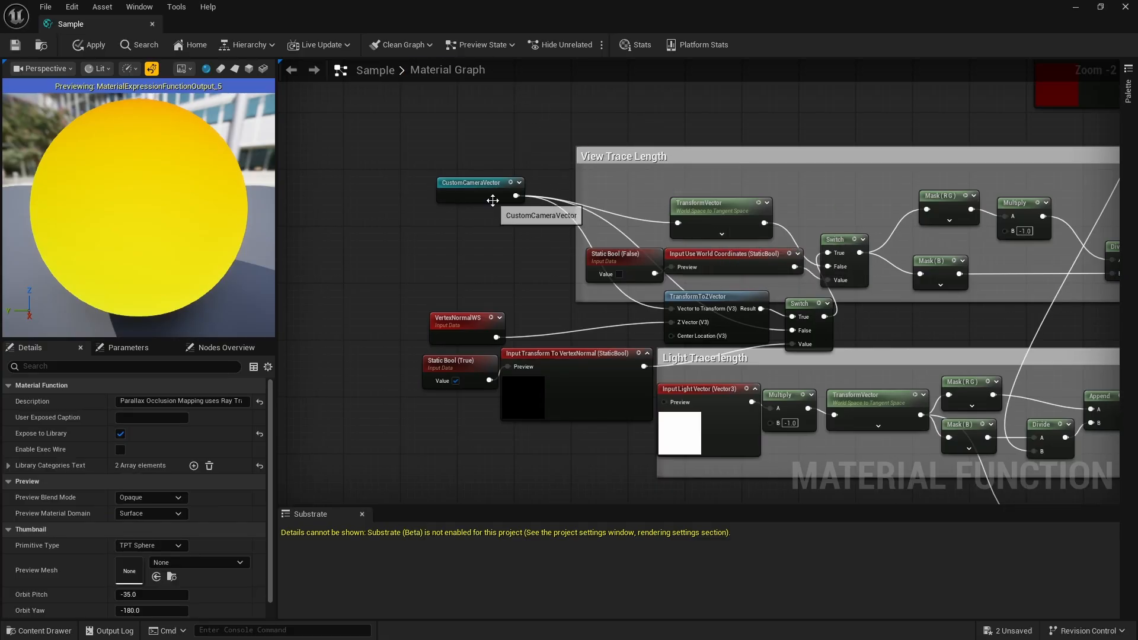
# - Undo the stray paste, and place a CustomCameraVector named reroute below the Camera Vector node that accompanies CameraDirectionVector
pyautogui.scroll(-4, 522, 213)
pyautogui.scroll(4, 815, 238)
pyautogui.scroll(-4, 894, 347)
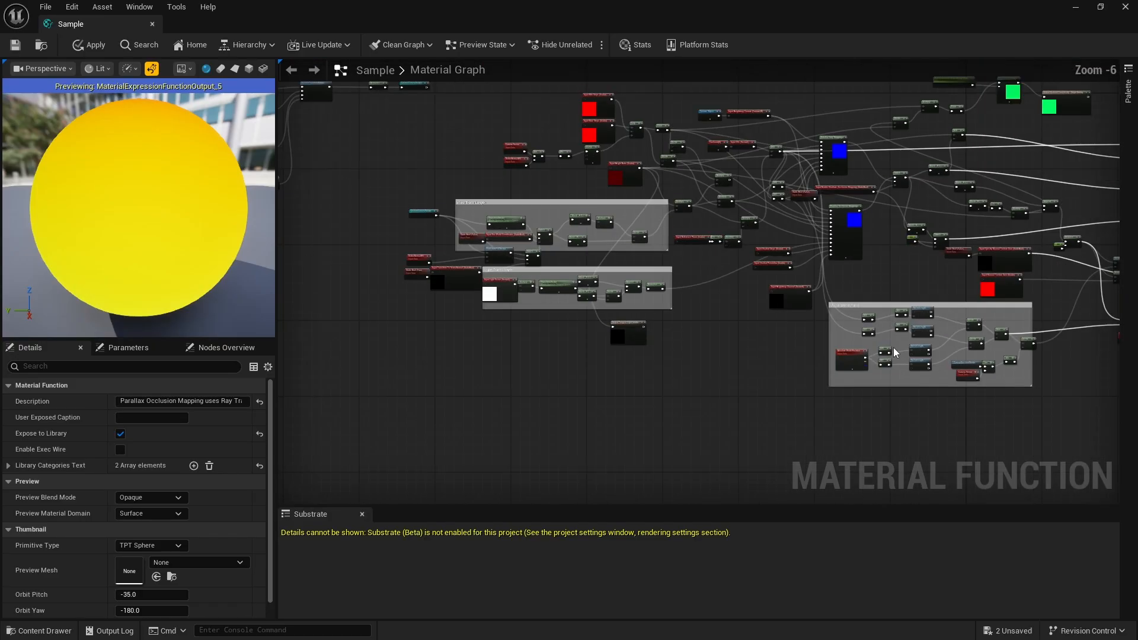
pyautogui.scroll(4, 944, 401)
pyautogui.scroll(-4, 945, 375)
pyautogui.scroll(6, 945, 376)
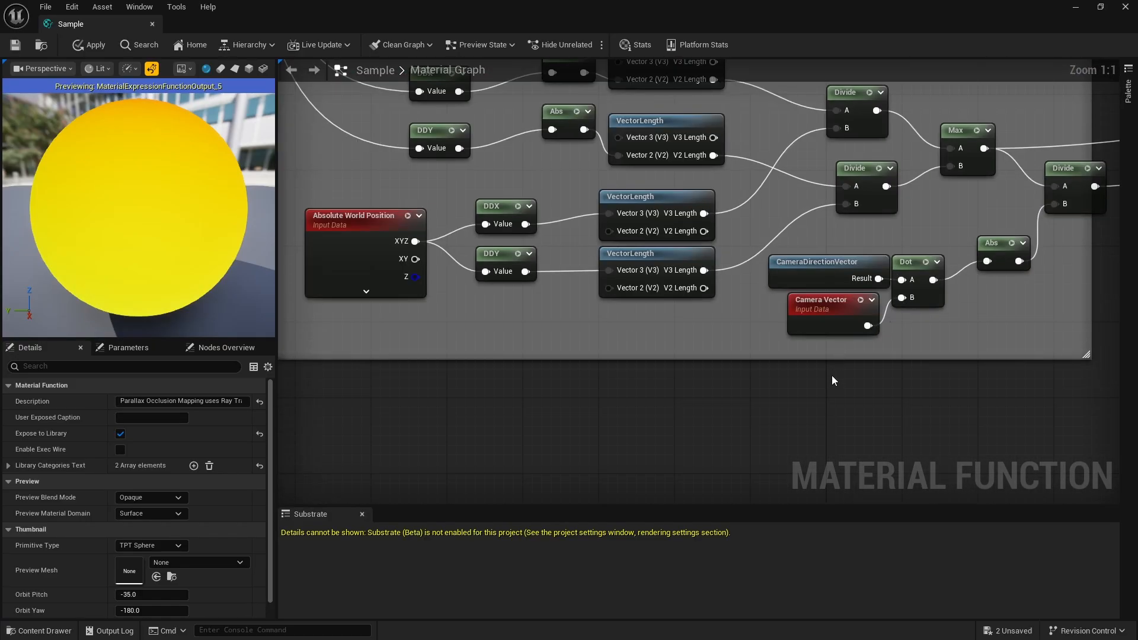
pyautogui.hotkey('ctrl', 'z')
pyautogui.scroll(-2, 788, 343)
pyautogui.scroll(2, 795, 354)
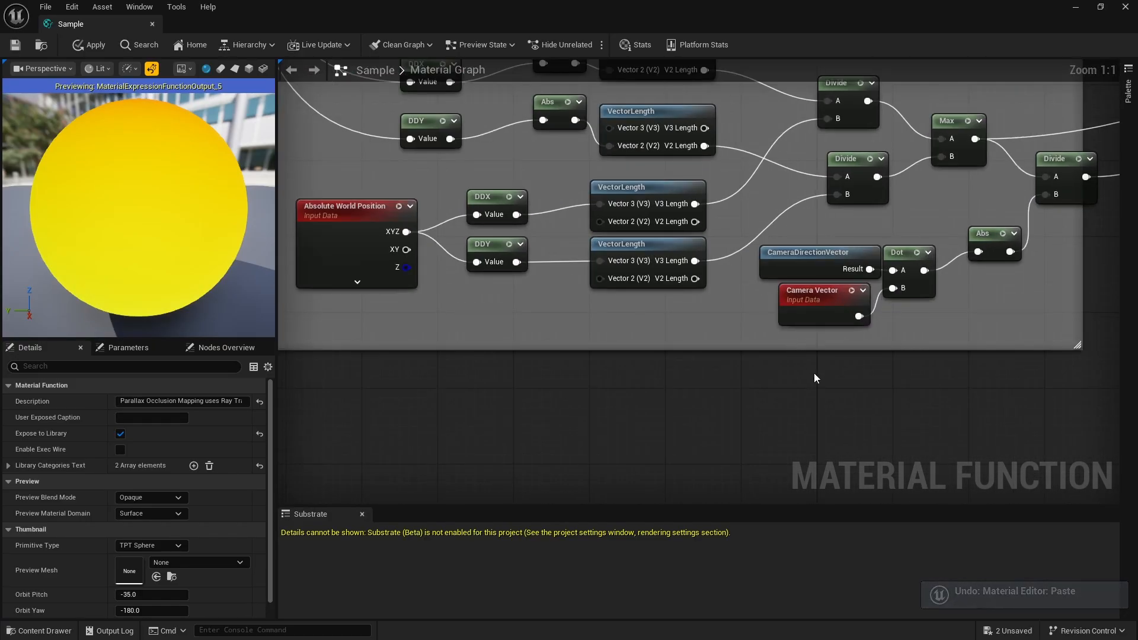
pyautogui.rightClick(806, 379)
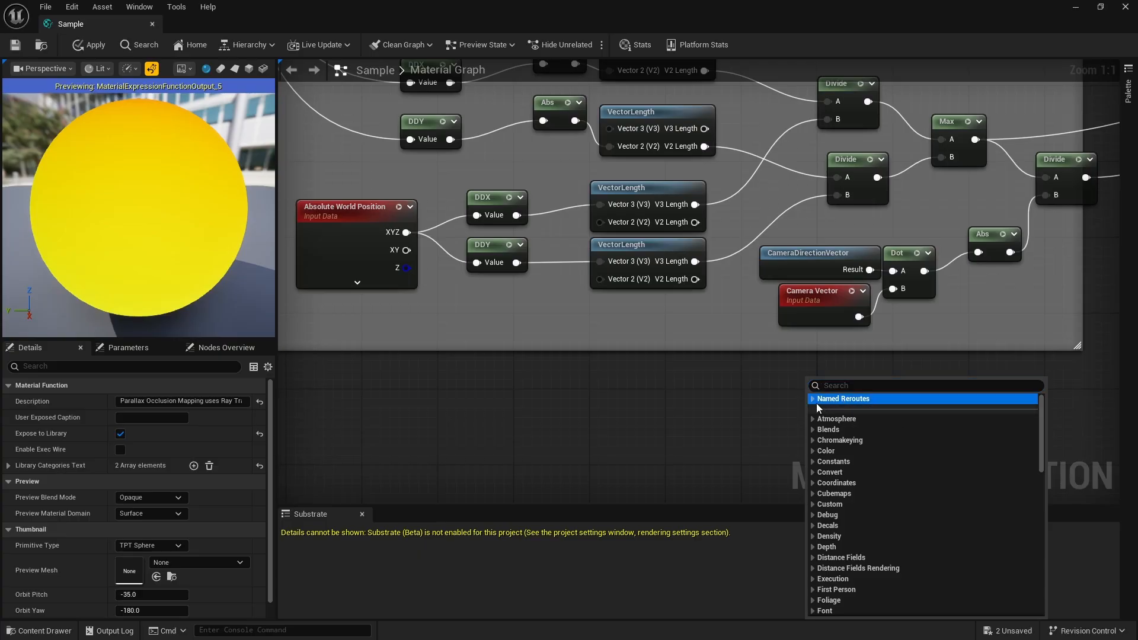
pyautogui.click(813, 399)
pyautogui.click(863, 414)
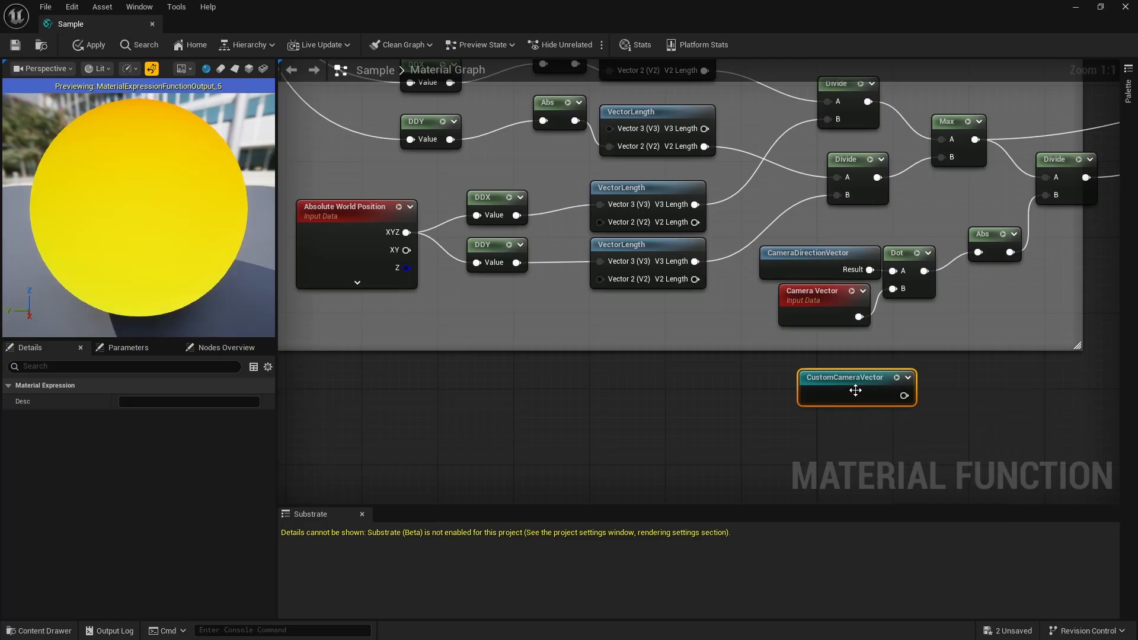
pyautogui.moveTo(856, 384); pyautogui.dragTo(685, 374)
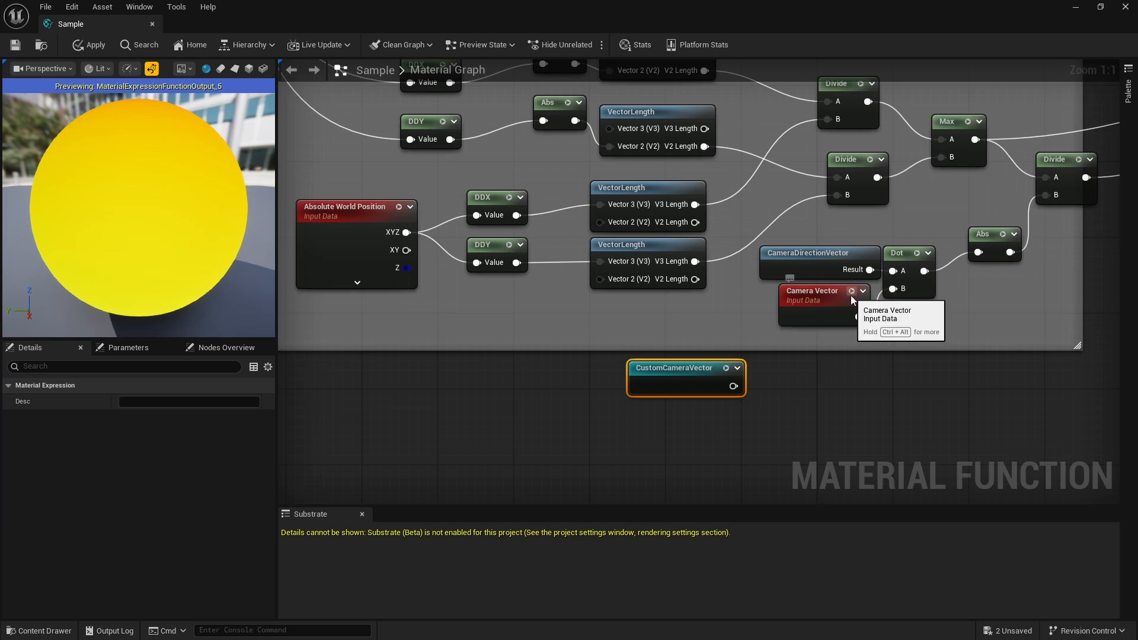
# - Connect CustomCameraVector to the B input of CameraDirectionVector's Dot node, delete the old Camera Vector, and move the reroute closer
pyautogui.moveTo(735, 385); pyautogui.dragTo(892, 288)
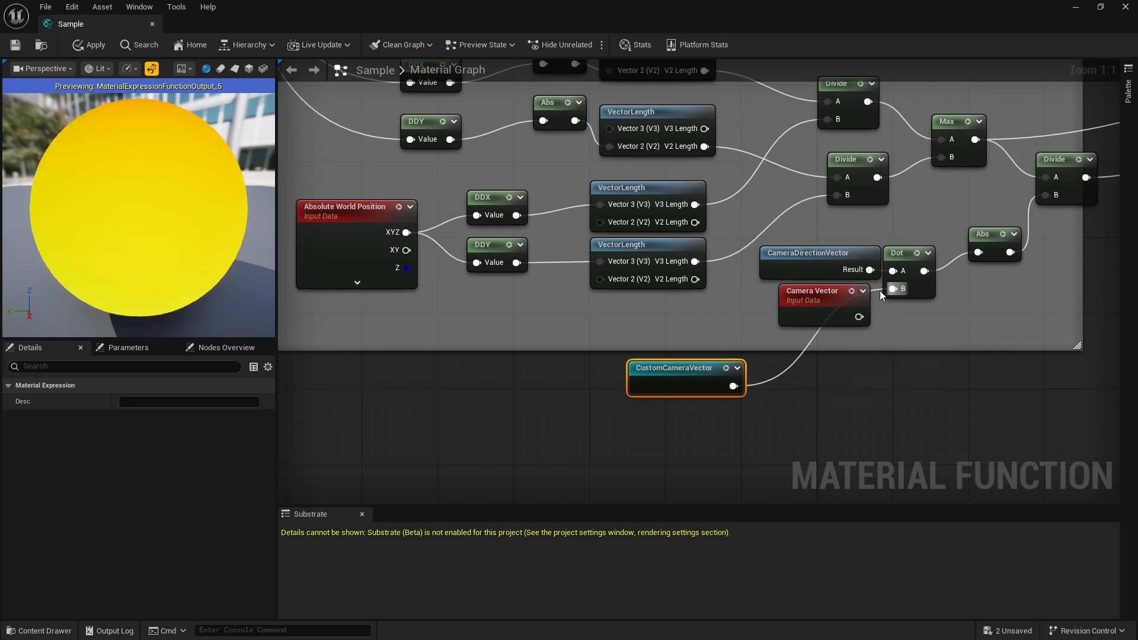
pyautogui.moveTo(813, 292); pyautogui.dragTo(828, 391)
pyautogui.press('Delete')
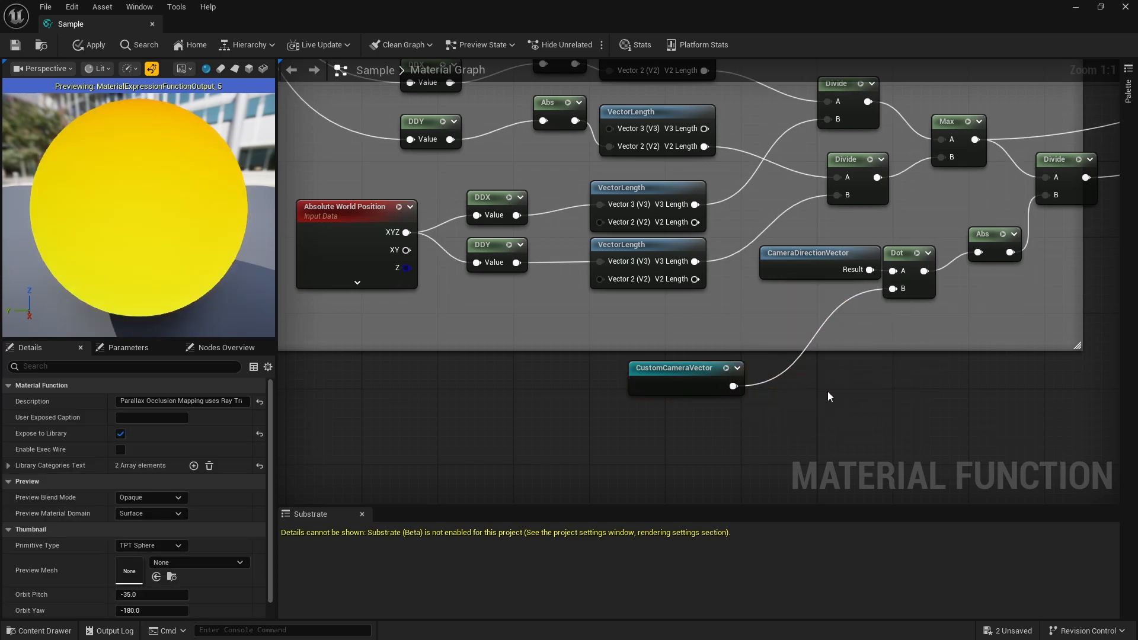
pyautogui.moveTo(705, 369); pyautogui.dragTo(818, 349)
# - Paste a copy of the CustomCameraVector reroute below the Camera Vector node in the Output World Position branch
pyautogui.scroll(-7, 797, 344)
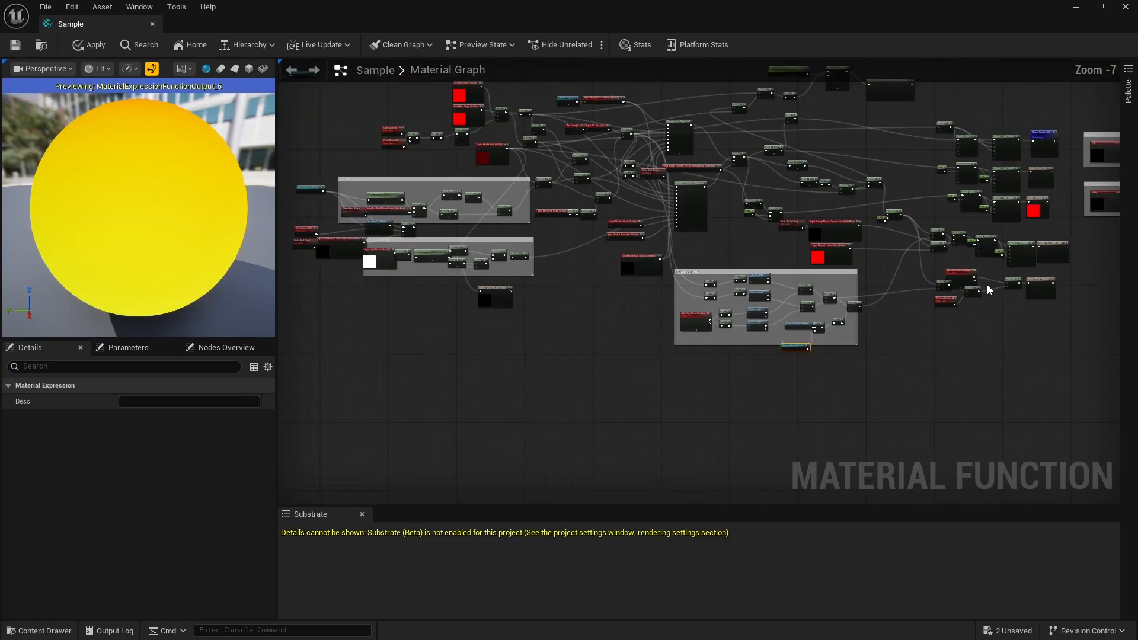
pyautogui.scroll(4, 987, 285)
pyautogui.moveTo(987, 284); pyautogui.dragTo(795, 290, button='right')
pyautogui.scroll(2, 670, 349)
pyautogui.click(607, 404)
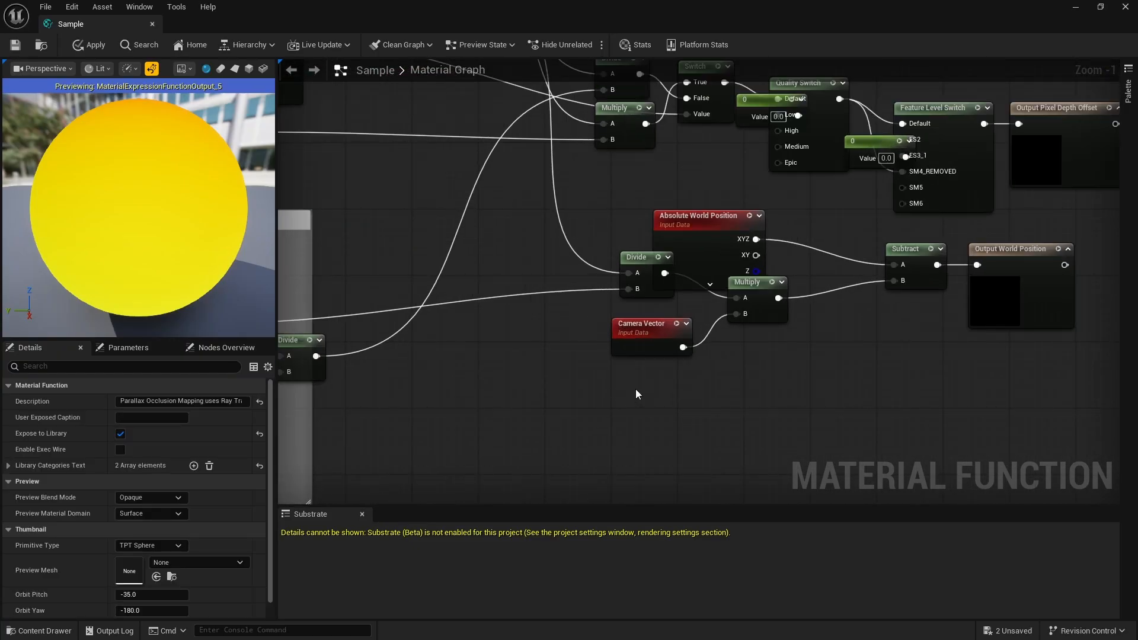
pyautogui.hotkey('ctrl', 'v')
# - Connect the pasted CustomCameraVector to input B of the Output World Position branch's Multiply node, and delete the old Camera Vector
pyautogui.moveTo(696, 386); pyautogui.dragTo(737, 315)
pyautogui.click(763, 388)
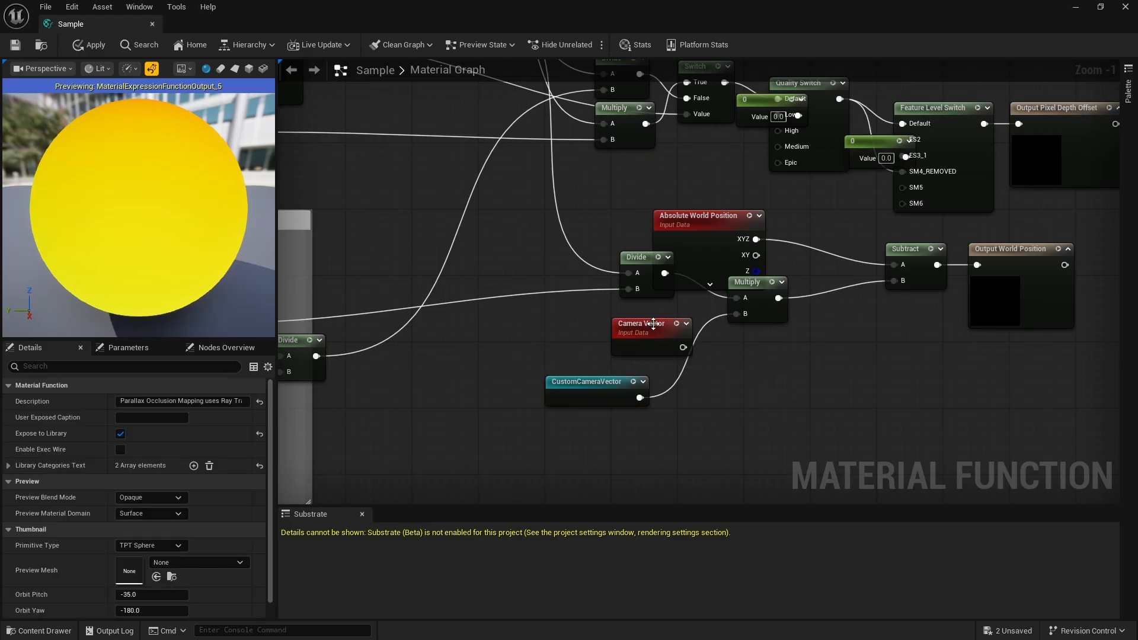
pyautogui.click(653, 322)
pyautogui.press('Delete')
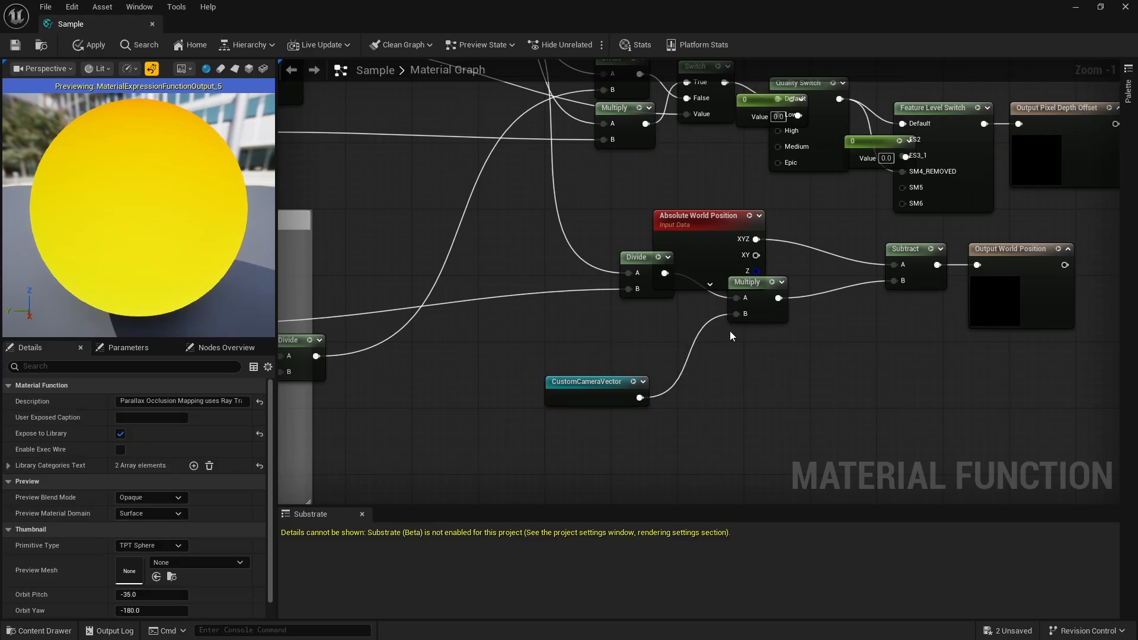
# - Paste another CustomCameraVector reroute above the Camera Vector node that is paired with VertexNormalWS
pyautogui.scroll(-6, 729, 331)
pyautogui.scroll(4, 524, 242)
pyautogui.scroll(-4, 690, 299)
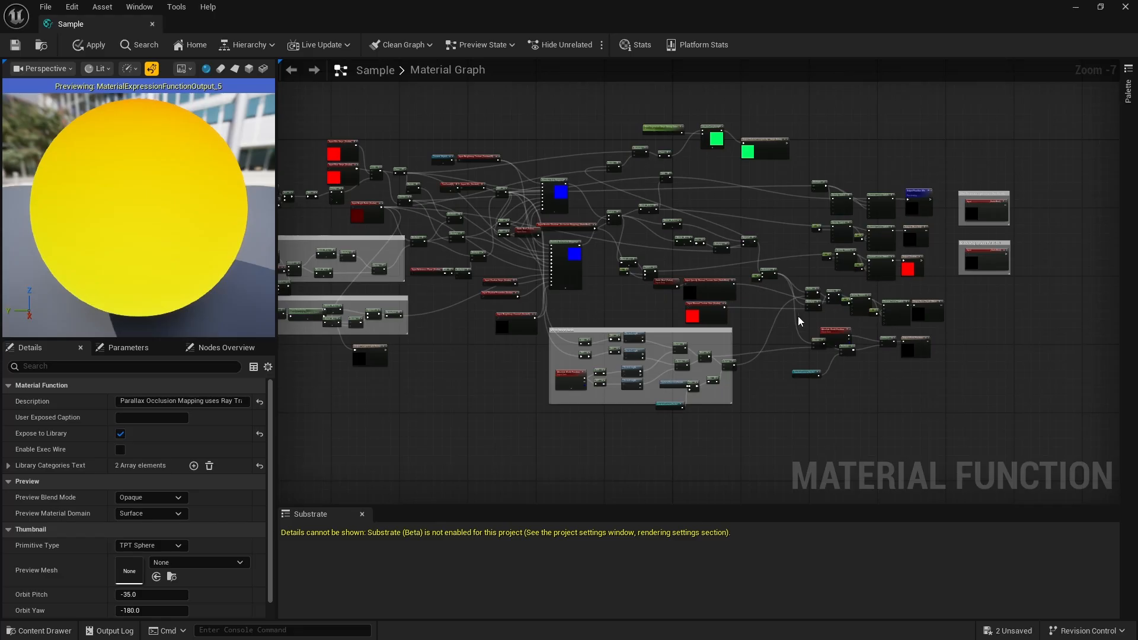
pyautogui.scroll(6, 402, 189)
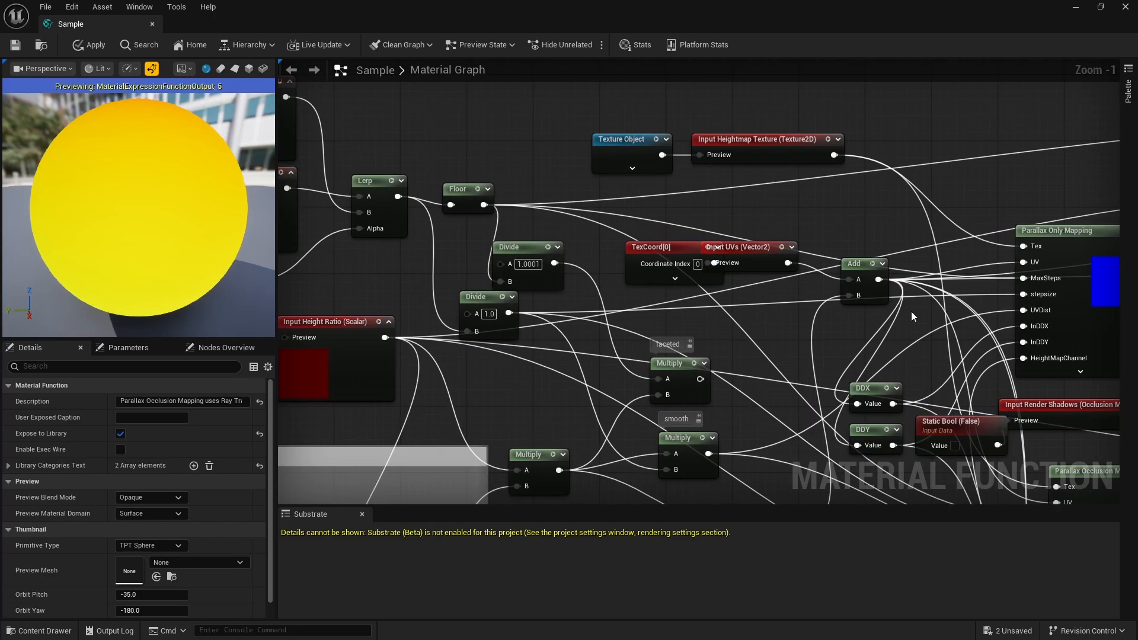
pyautogui.scroll(-6, 464, 241)
pyautogui.scroll(6, 477, 299)
pyautogui.scroll(1, 517, 265)
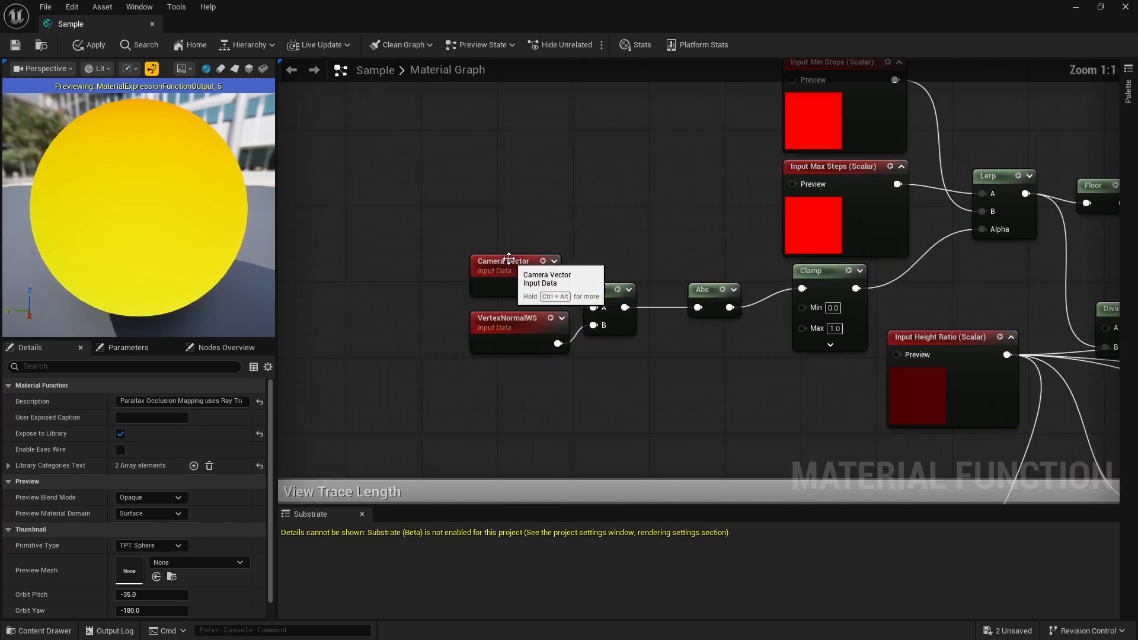
pyautogui.hotkey('ctrl', 'v')
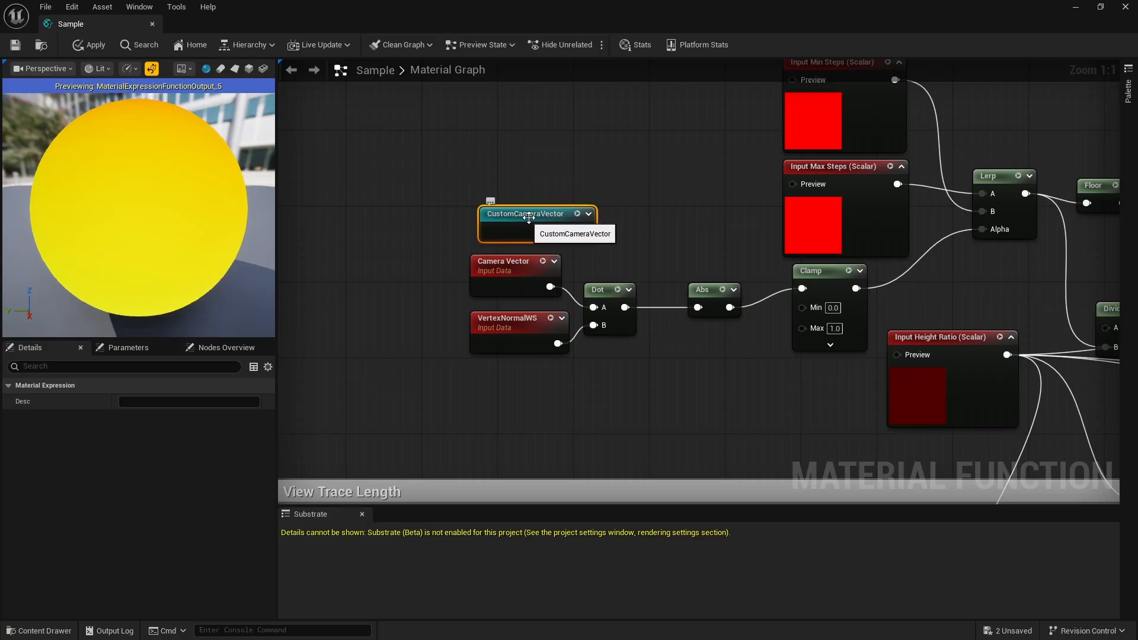
# - Connect CustomCameraVector to the A input of VertexNormalWS's Dot node, delete the old Camera Vector, and position the reroute closer
pyautogui.moveTo(528, 217); pyautogui.dragTo(594, 307)
pyautogui.click(523, 262)
pyautogui.press('Delete')
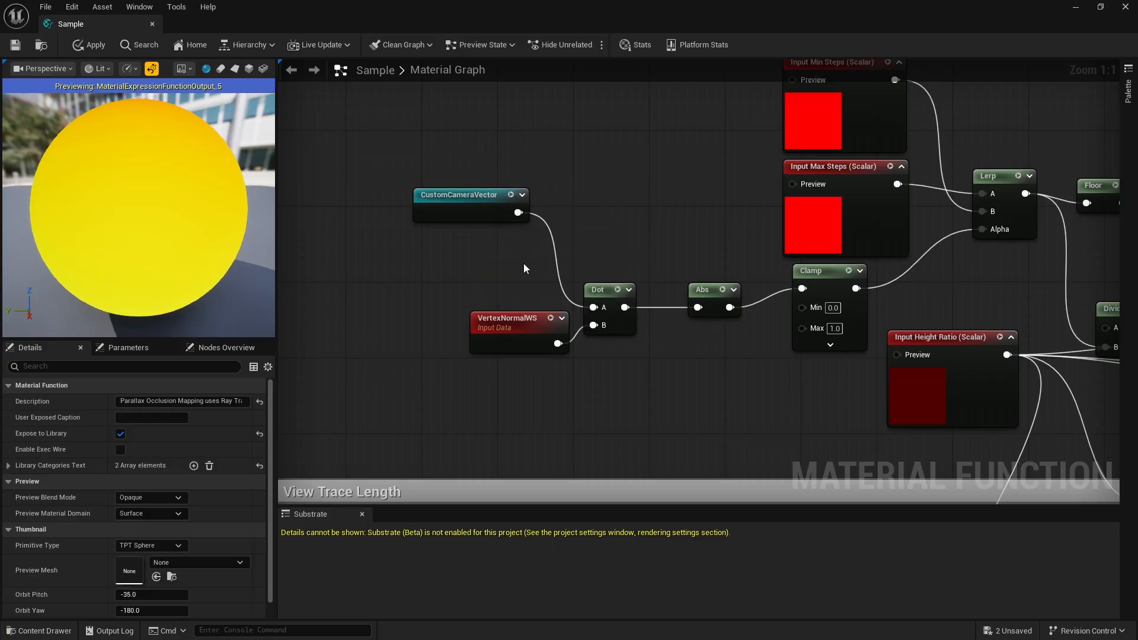
pyautogui.moveTo(491, 198); pyautogui.dragTo(491, 236)
pyautogui.scroll(-6, 491, 236)
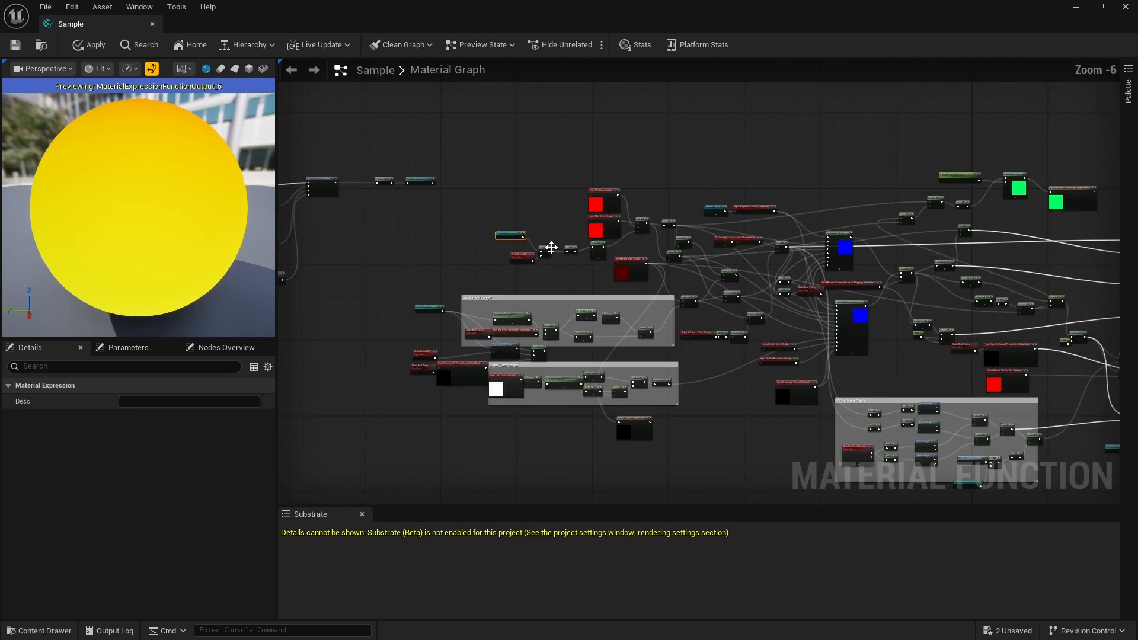
pyautogui.scroll(3, 635, 257)
pyautogui.scroll(-3, 735, 225)
pyautogui.scroll(4, 798, 256)
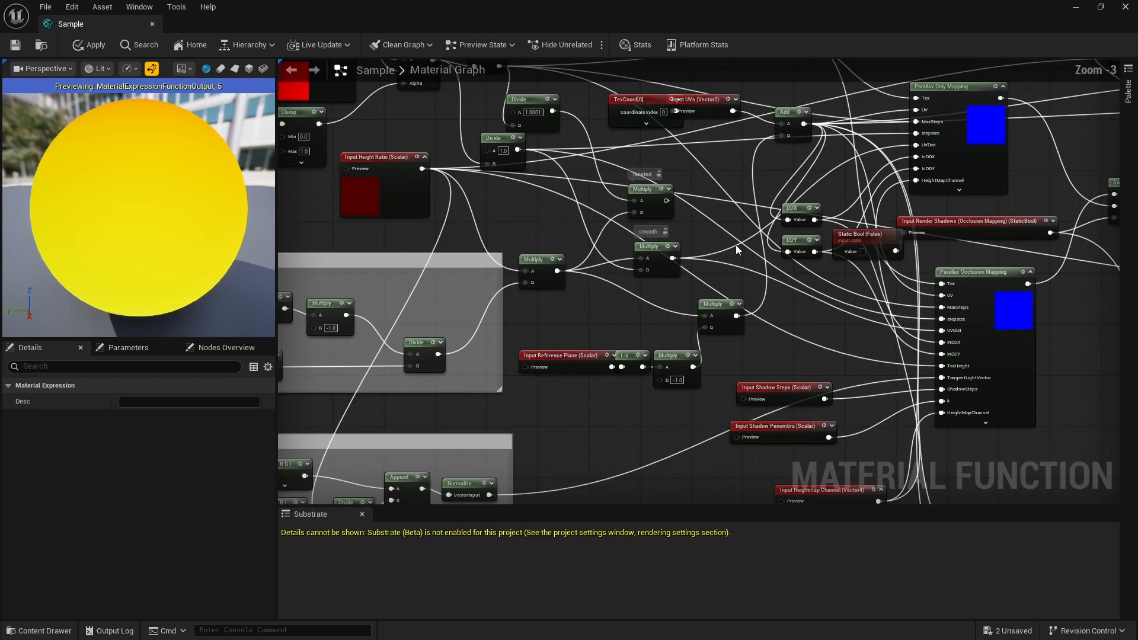
# - Check the Sample function graph for leftover Camera Vector nodes, from the height ratio branch to the UV to World Ratio group and outputs
pyautogui.scroll(-4, 735, 244)
pyautogui.scroll(3, 686, 147)
pyautogui.scroll(-4, 691, 364)
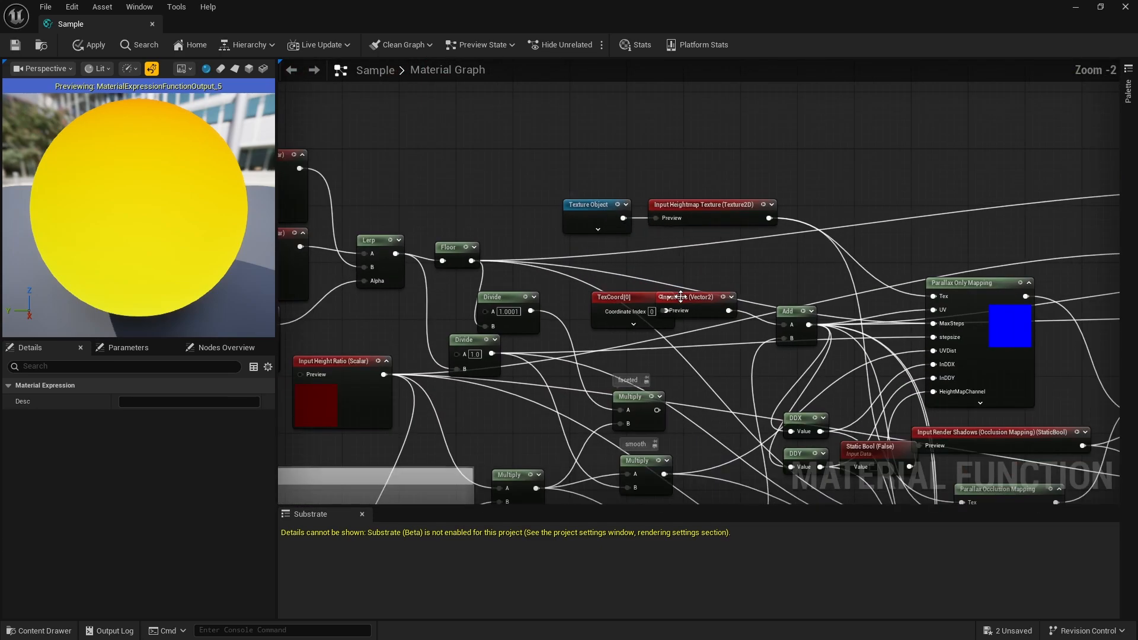
pyautogui.scroll(4, 768, 287)
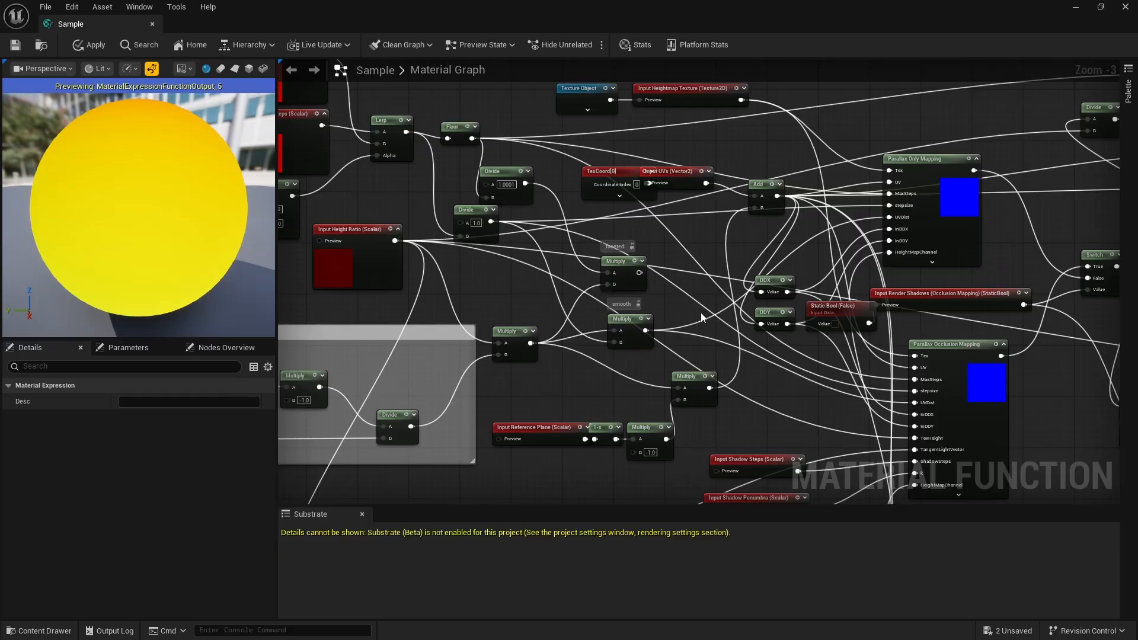
pyautogui.scroll(-4, 702, 317)
pyautogui.scroll(4, 526, 338)
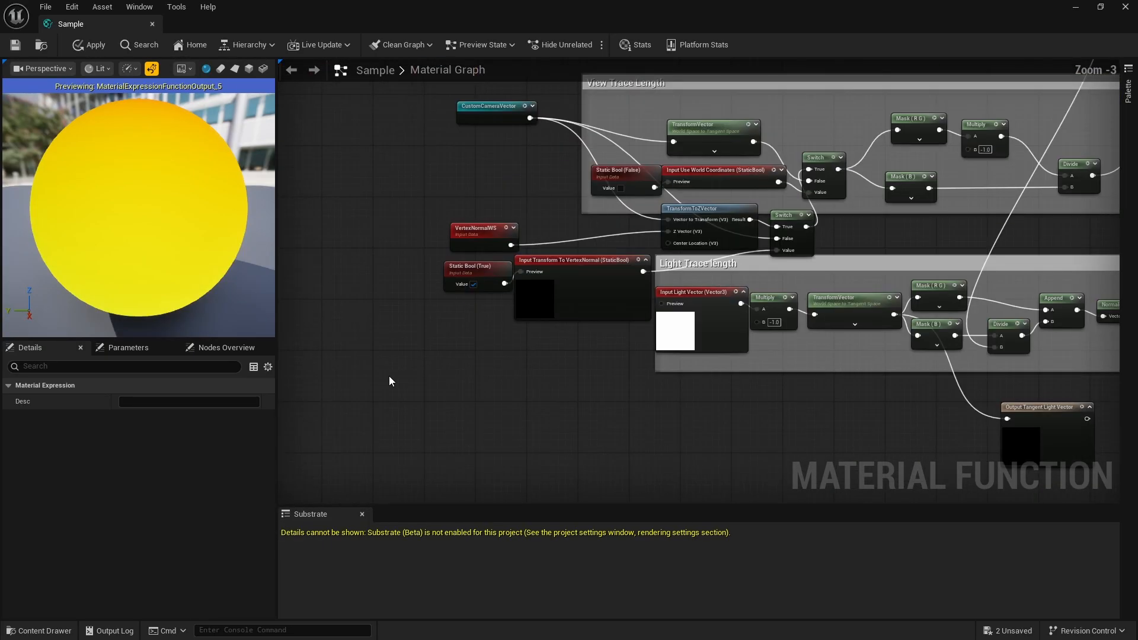
pyautogui.scroll(-4, 475, 170)
pyautogui.scroll(4, 525, 223)
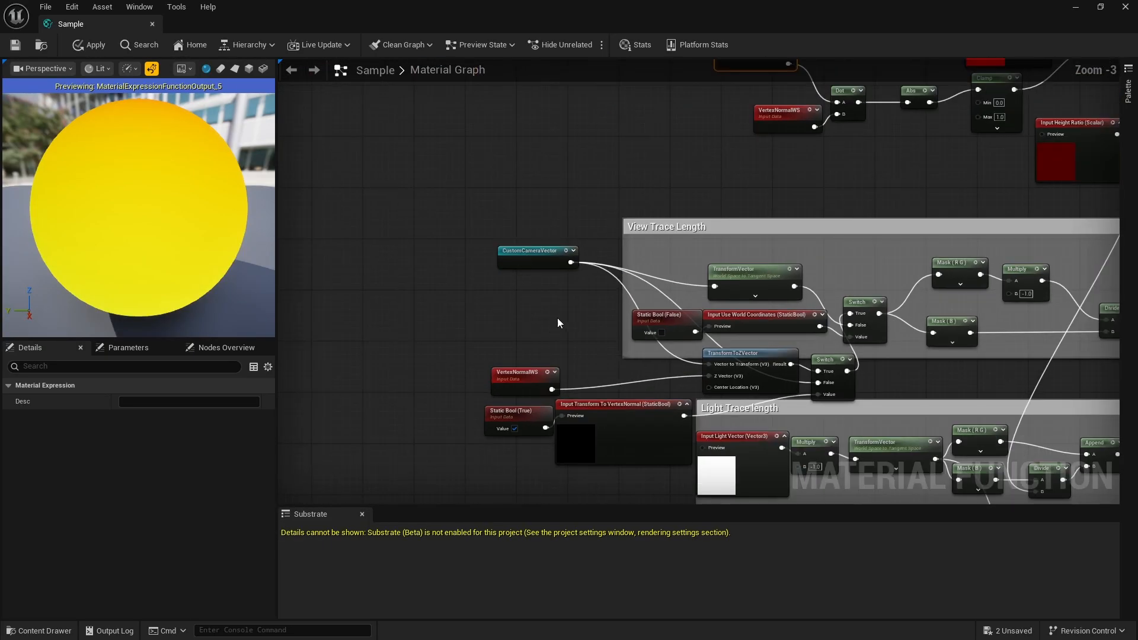
pyautogui.scroll(-4, 511, 234)
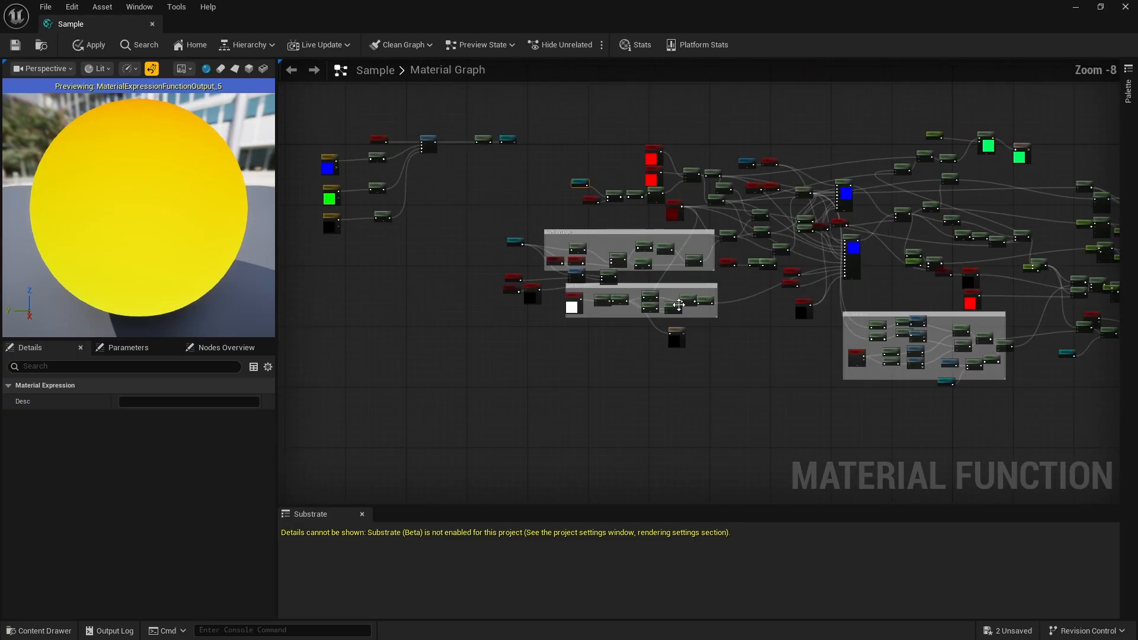
pyautogui.scroll(3, 802, 338)
pyautogui.scroll(-3, 720, 275)
pyautogui.scroll(7, 961, 359)
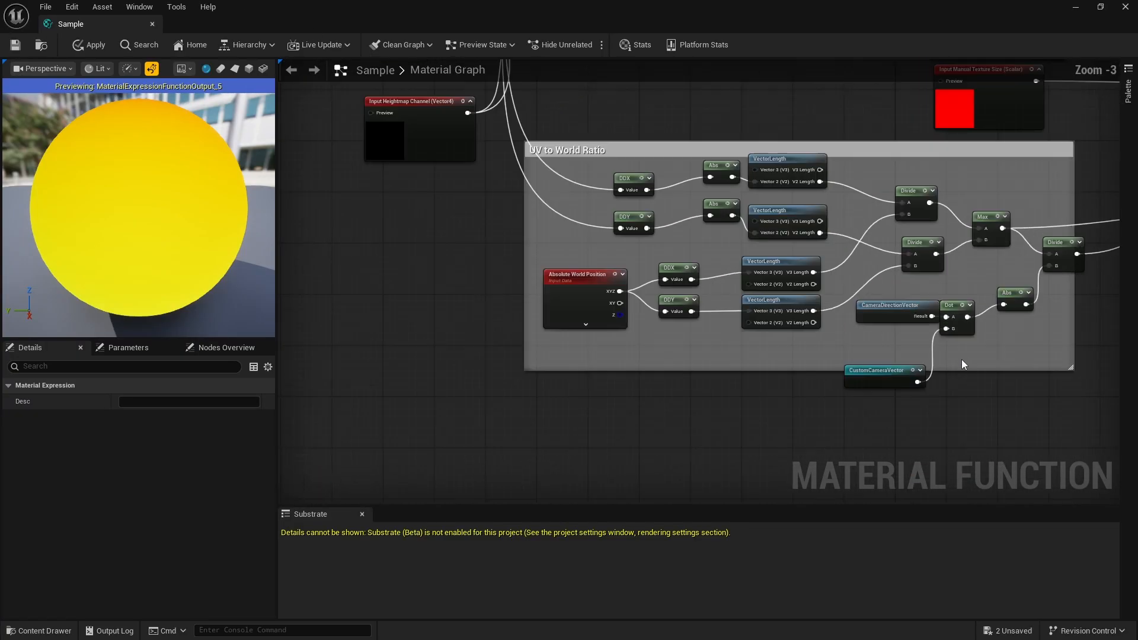
pyautogui.scroll(-5, 643, 308)
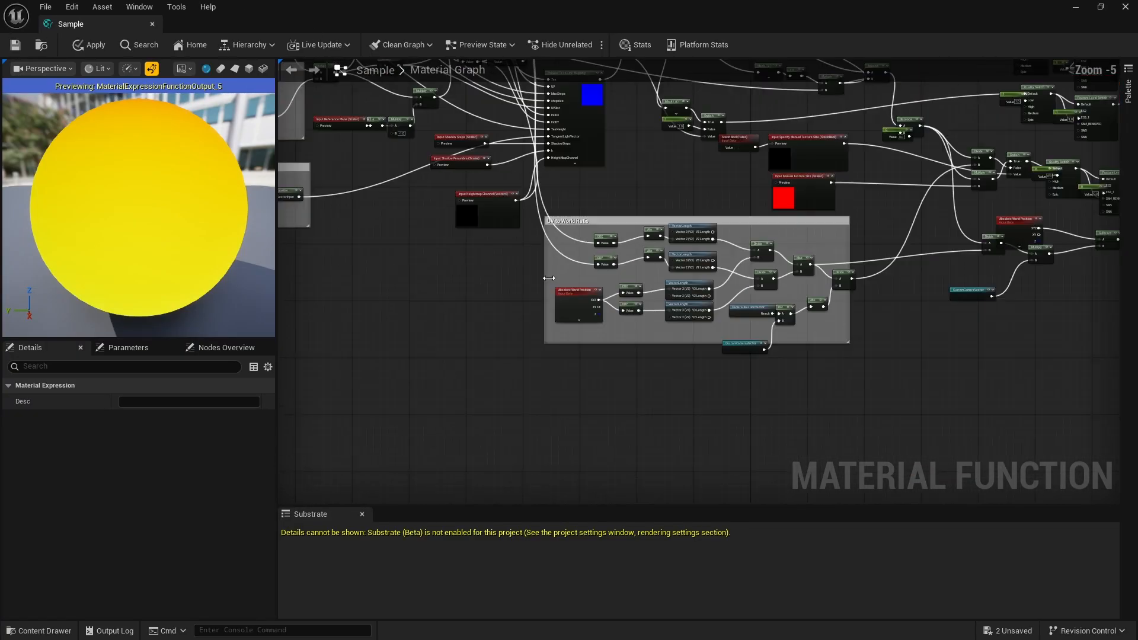
pyautogui.scroll(-3, 733, 229)
pyautogui.scroll(8, 781, 333)
pyautogui.scroll(-6, 782, 343)
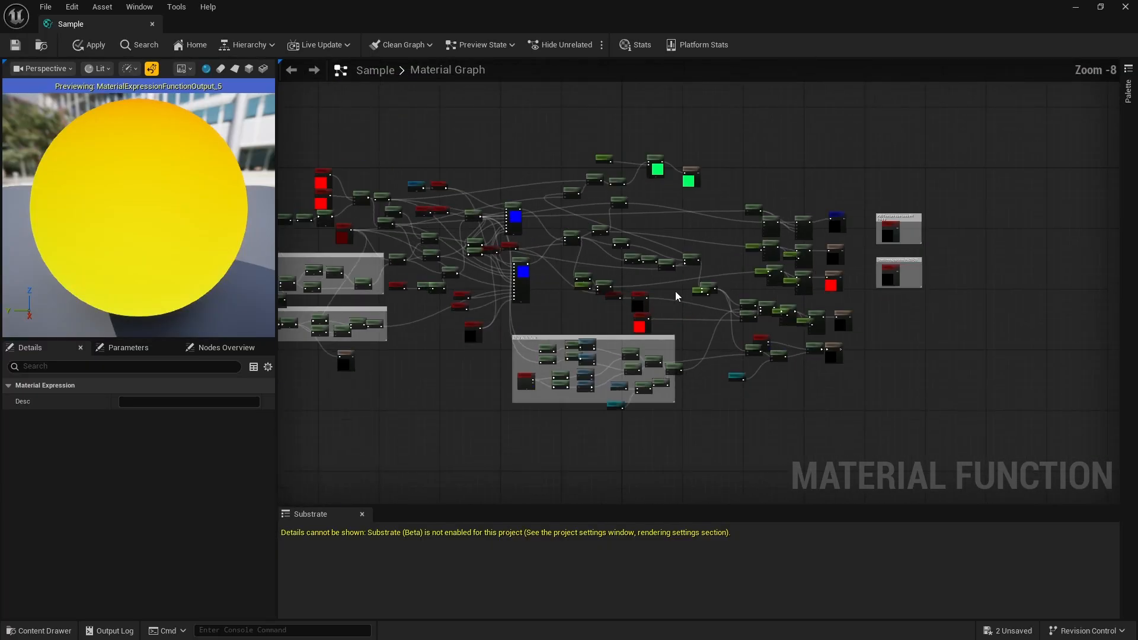
pyautogui.scroll(5, 674, 290)
pyautogui.scroll(-3, 793, 356)
pyautogui.scroll(-2, 404, 277)
pyautogui.scroll(-3, 405, 277)
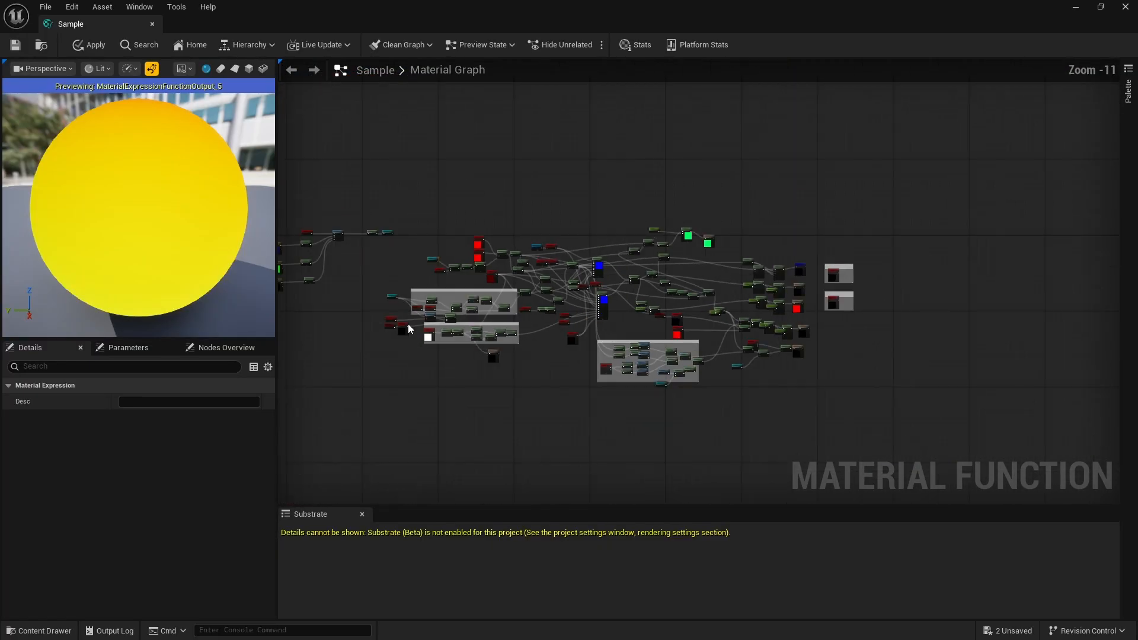
# - Examine the CustomCameraVector source chain, from Camera Vector and the three TransformVector nodes through InverseTransformMatrix to Normalize
pyautogui.scroll(4, 372, 271)
pyautogui.scroll(-5, 358, 283)
pyautogui.scroll(6, 358, 283)
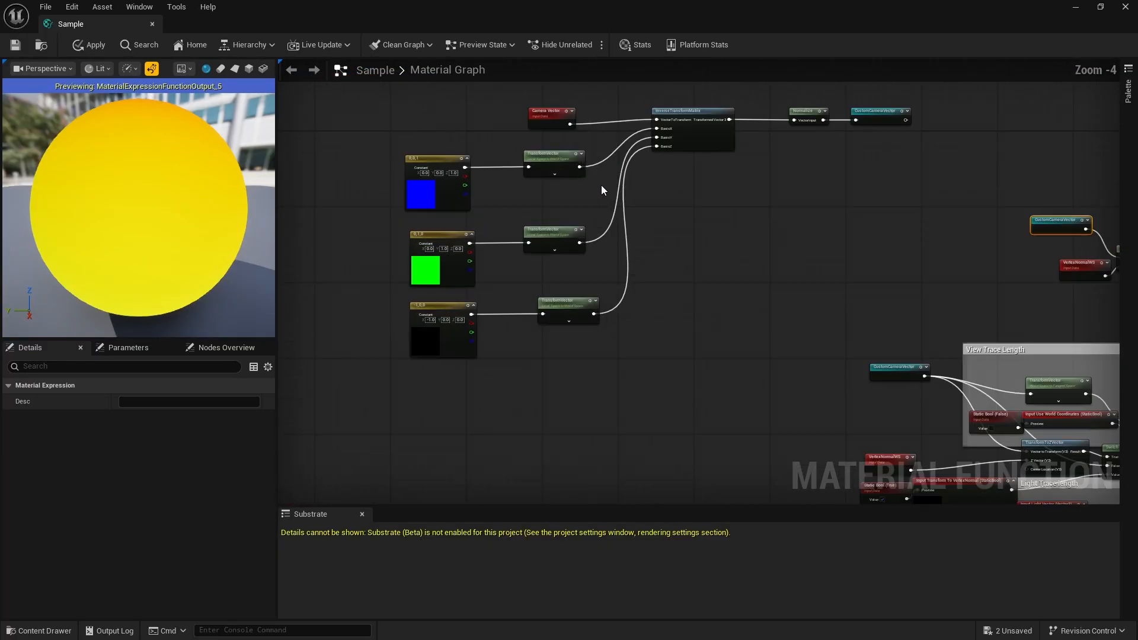
pyautogui.scroll(-1, 601, 185)
pyautogui.scroll(3, 721, 139)
pyautogui.click(780, 160)
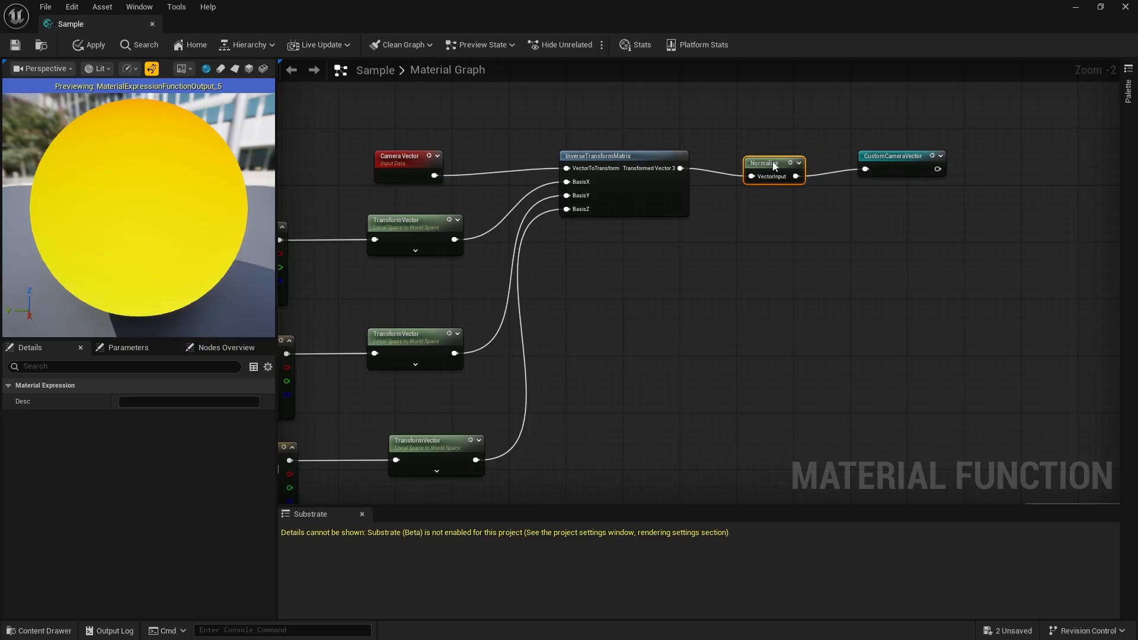
pyautogui.scroll(-2, 788, 195)
pyautogui.scroll(1, 560, 287)
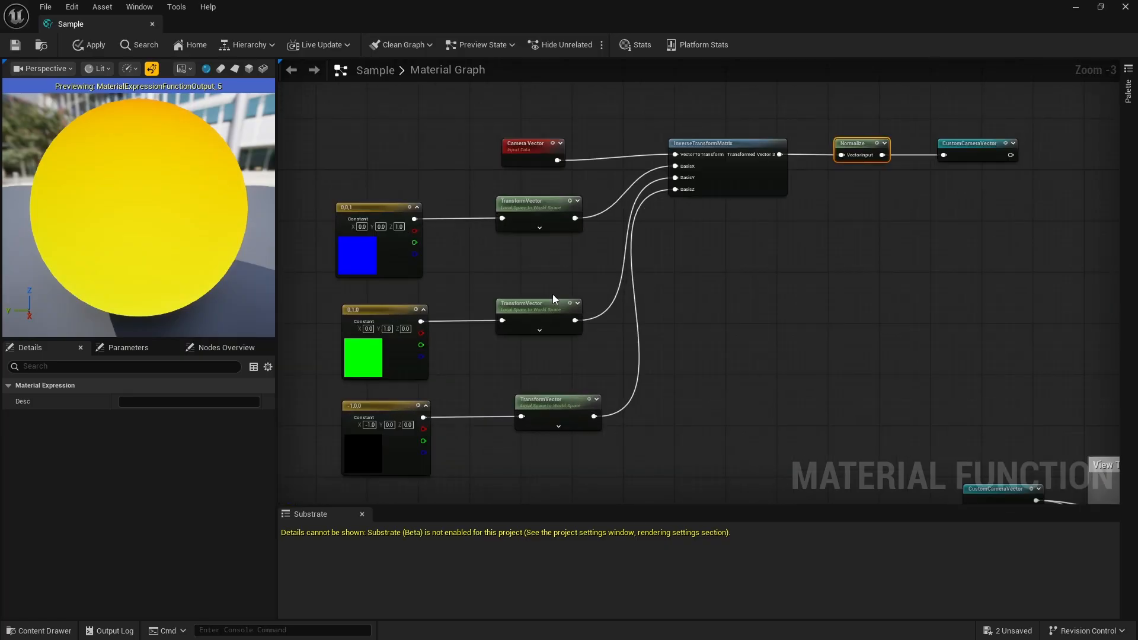
# - Save the Sample material function and close its editor
pyautogui.click(16, 45)
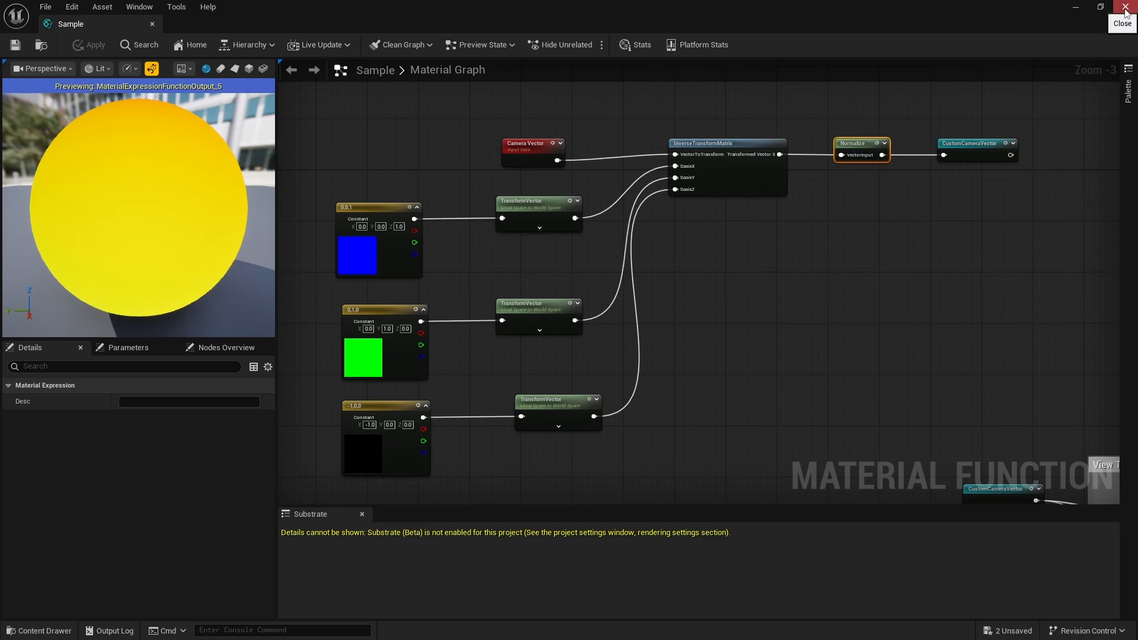
pyautogui.click(152, 25)
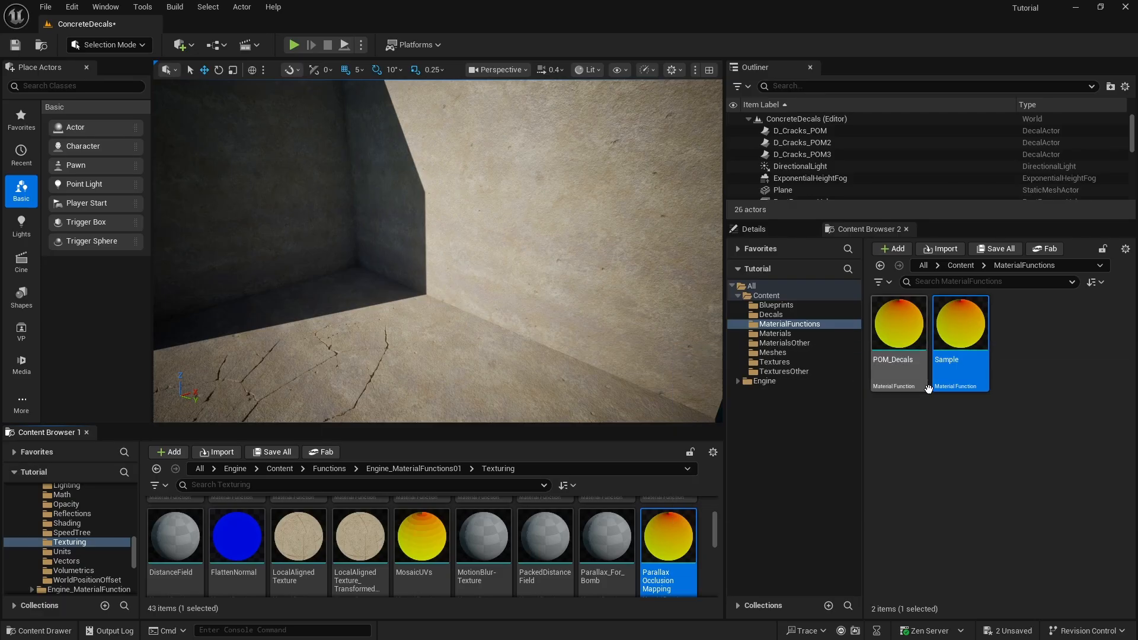
# - Open the POM_Decals function, examine where CustomCameraVector feeds its branches, and close it again
pyautogui.moveTo(975, 337)
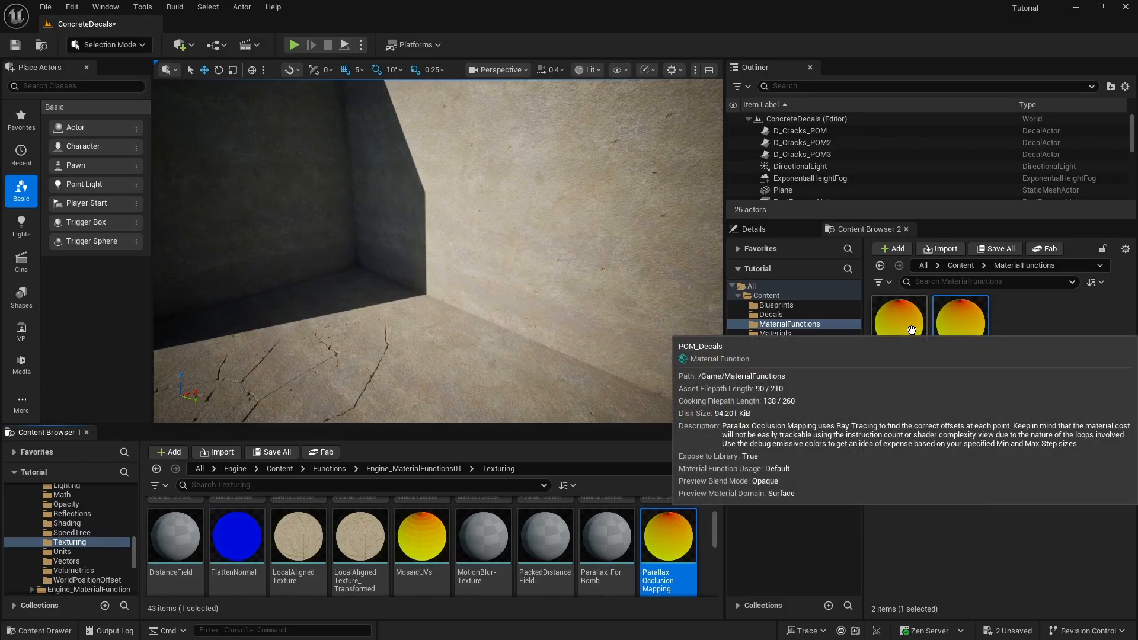
pyautogui.doubleClick(911, 329)
pyautogui.scroll(-9, 732, 289)
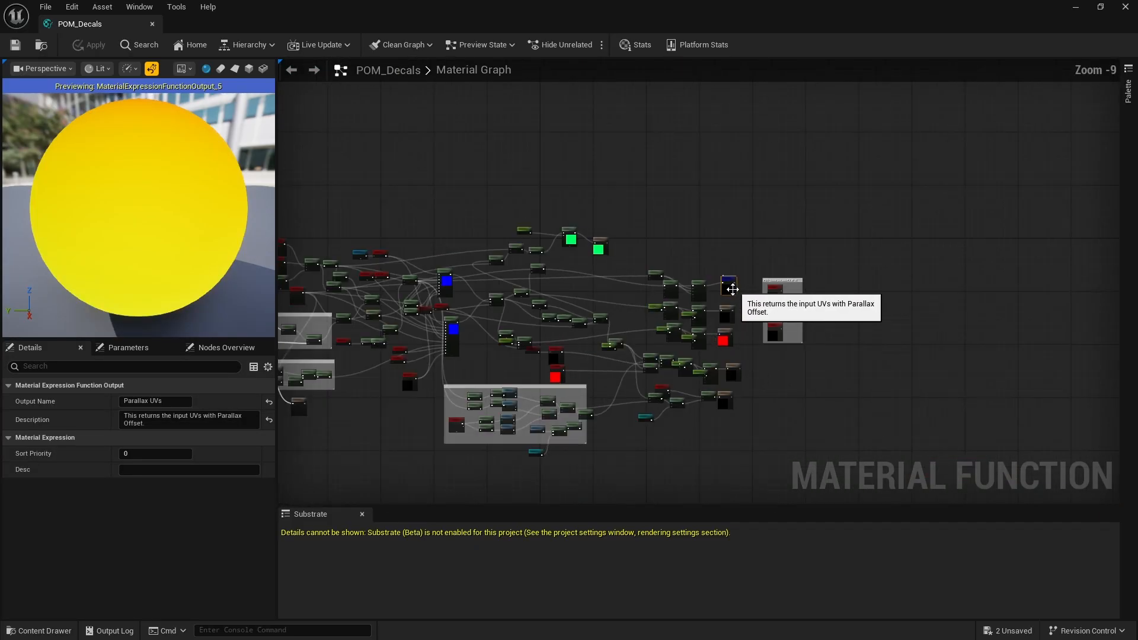
pyautogui.scroll(-3, 733, 289)
pyautogui.scroll(6, 312, 311)
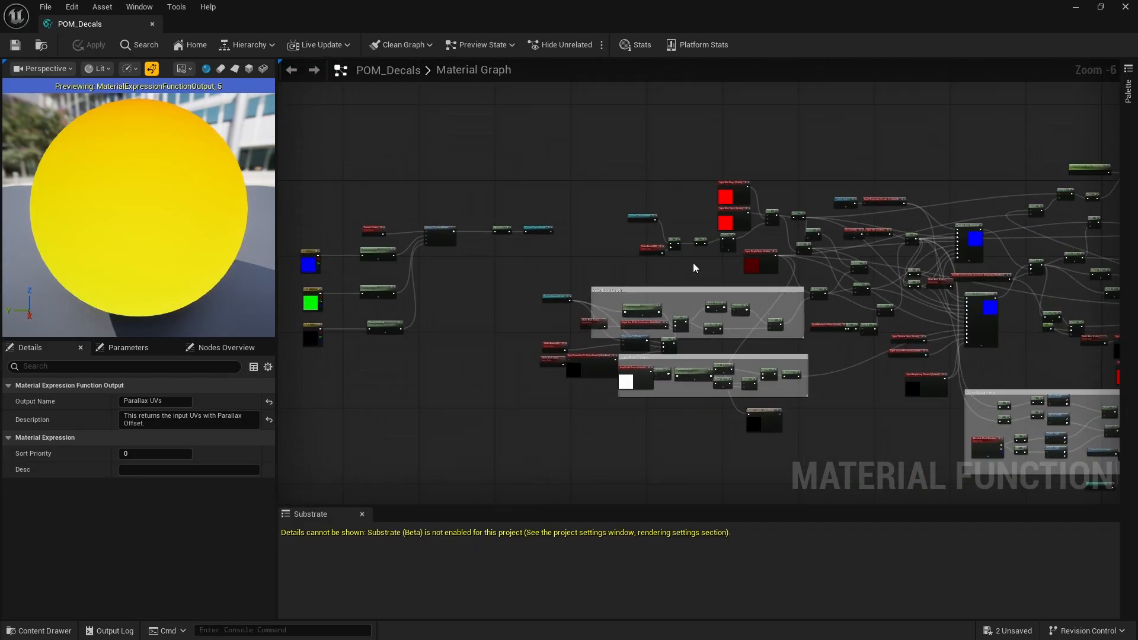
pyautogui.scroll(5, 695, 267)
pyautogui.scroll(-5, 657, 256)
pyautogui.scroll(3, 625, 362)
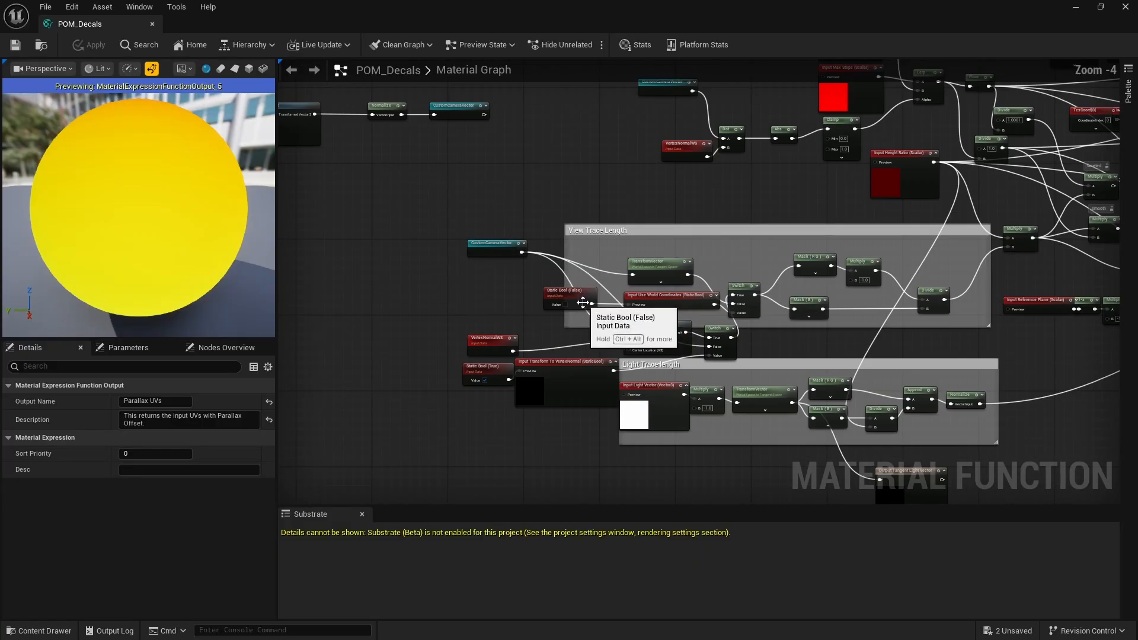
pyautogui.scroll(-3, 593, 317)
pyautogui.scroll(5, 876, 316)
pyautogui.scroll(1, 970, 400)
pyautogui.scroll(-3, 788, 310)
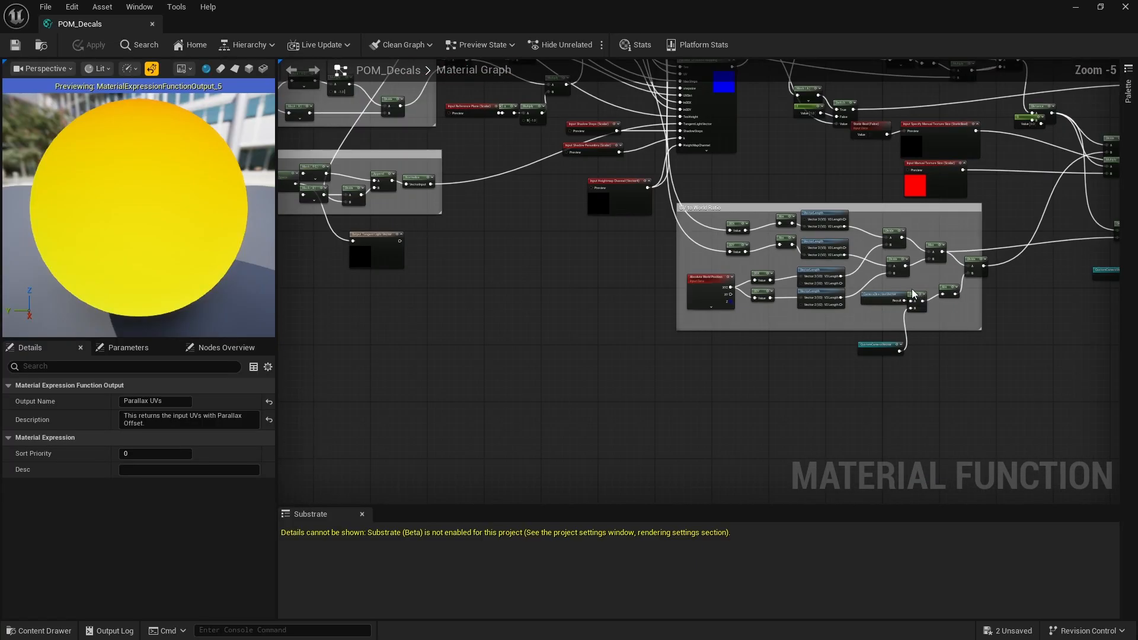
pyautogui.scroll(6, 902, 278)
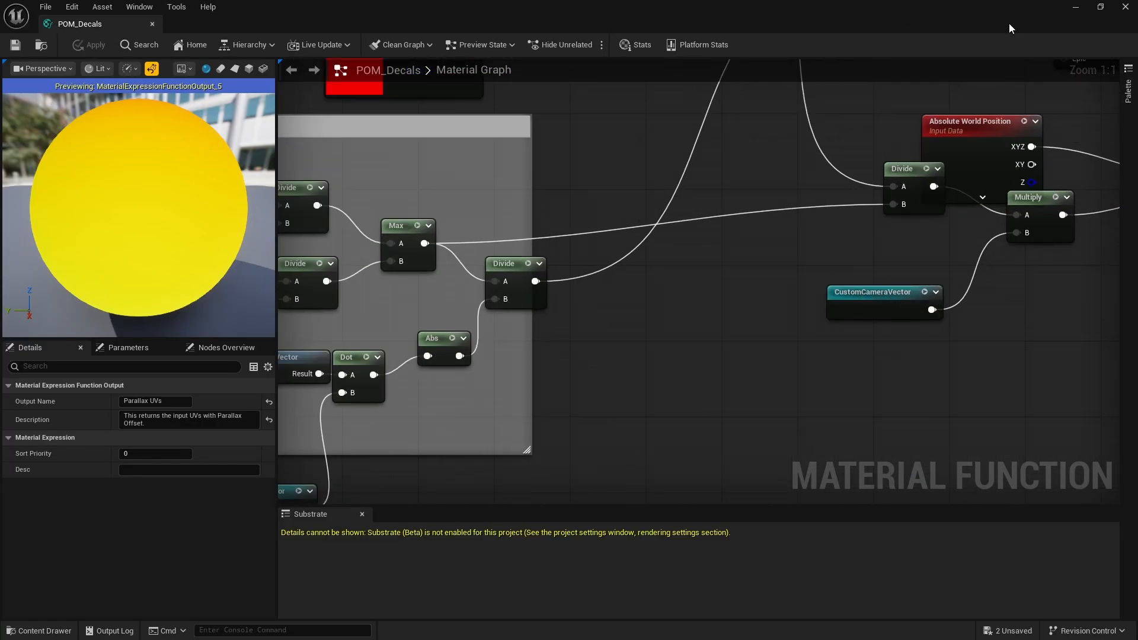
pyautogui.click(152, 25)
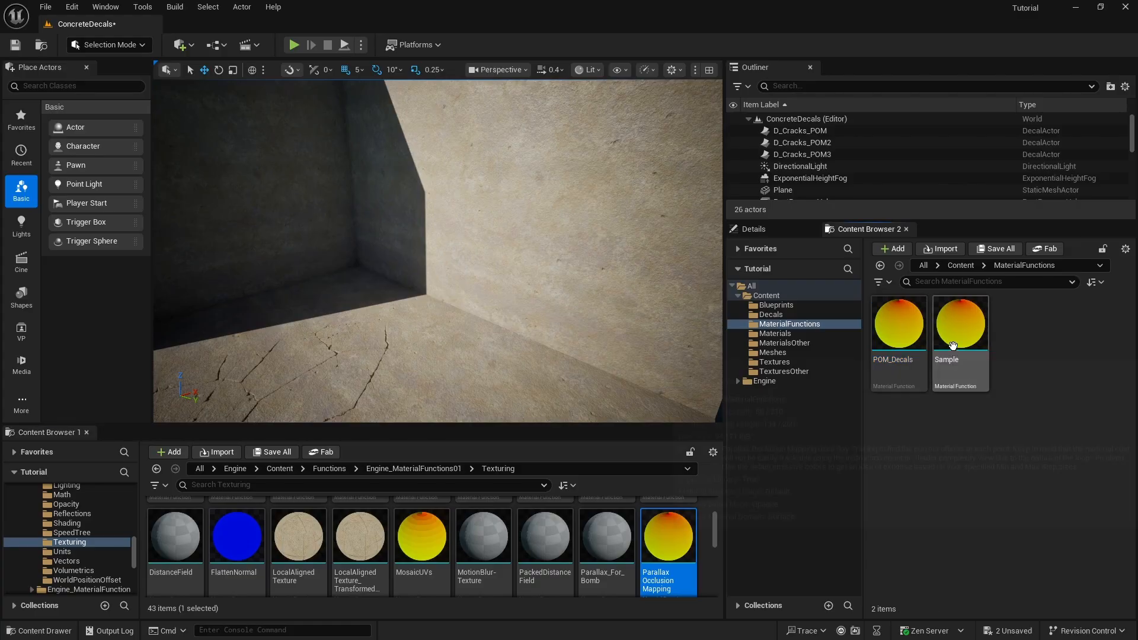
# - Force-delete the Sample material function, saving all project changes both before and after the deletion
pyautogui.click(45, 7)
pyautogui.click(119, 174)
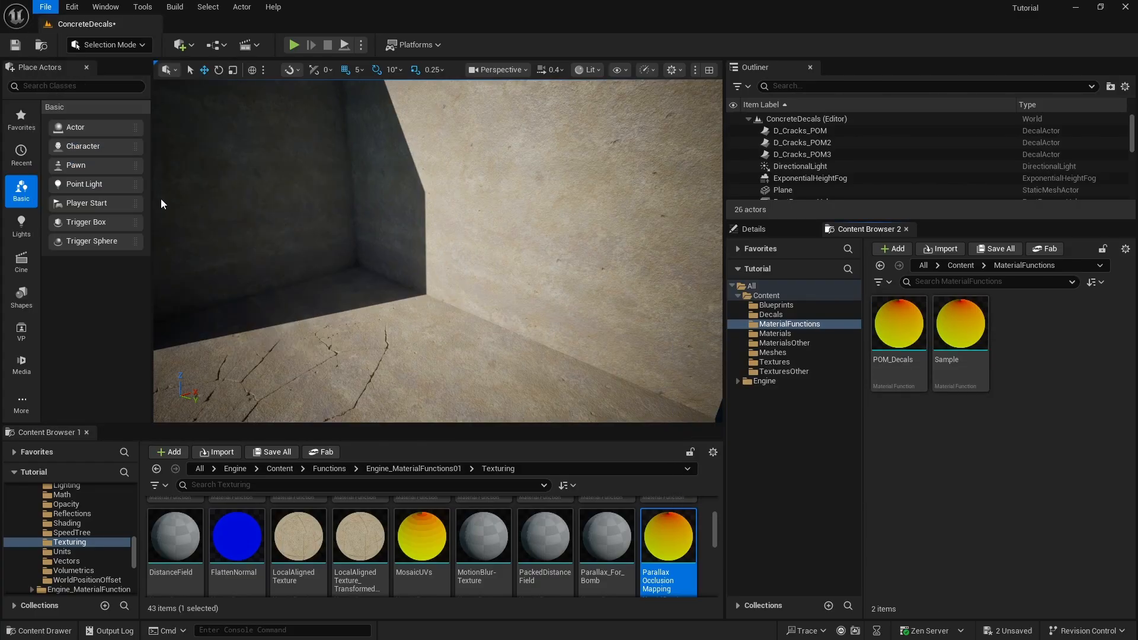
pyautogui.click(960, 332)
pyautogui.press('Delete')
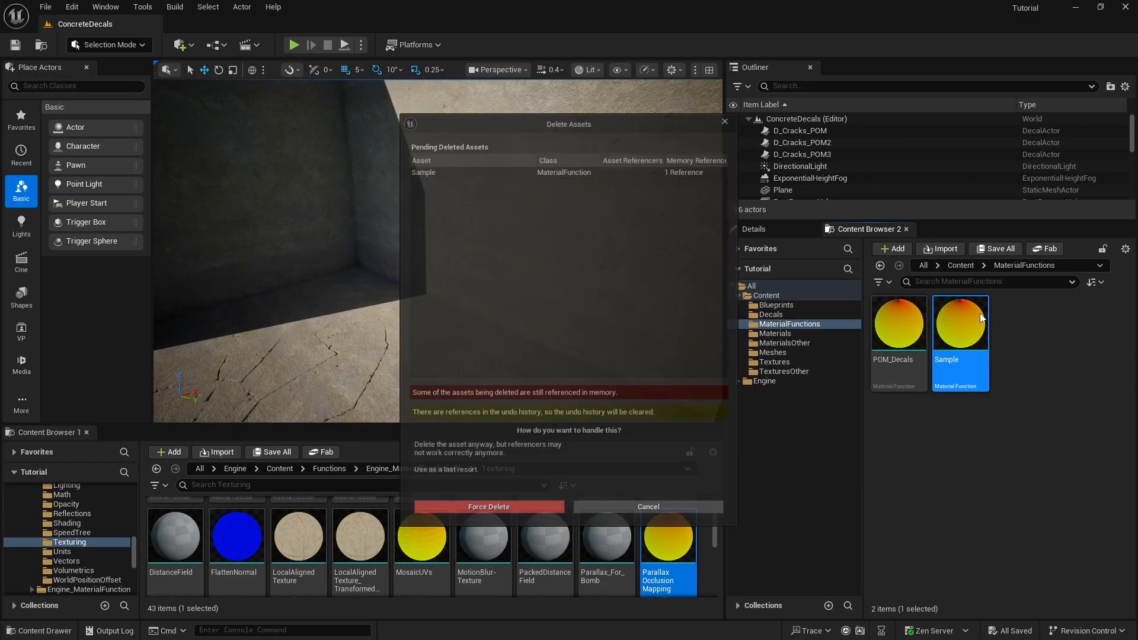
pyautogui.click(481, 521)
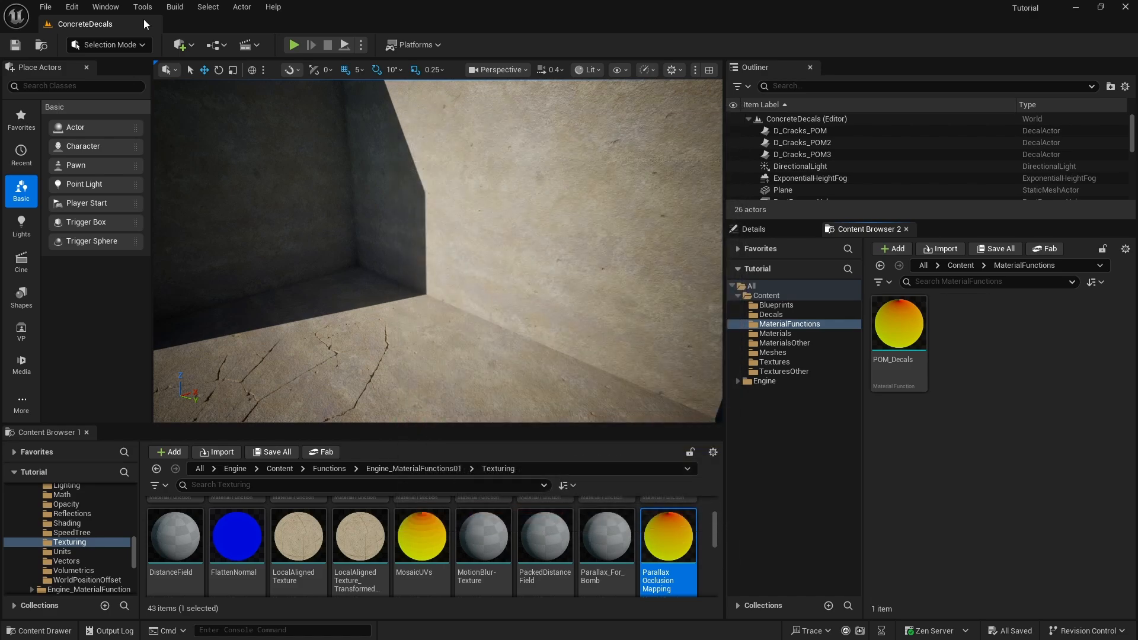
pyautogui.click(46, 7)
pyautogui.click(86, 176)
# - Show the project's Decals folder in Content Browser 1, instead of the engine's Texturing folder
pyautogui.scroll(8, 64, 541)
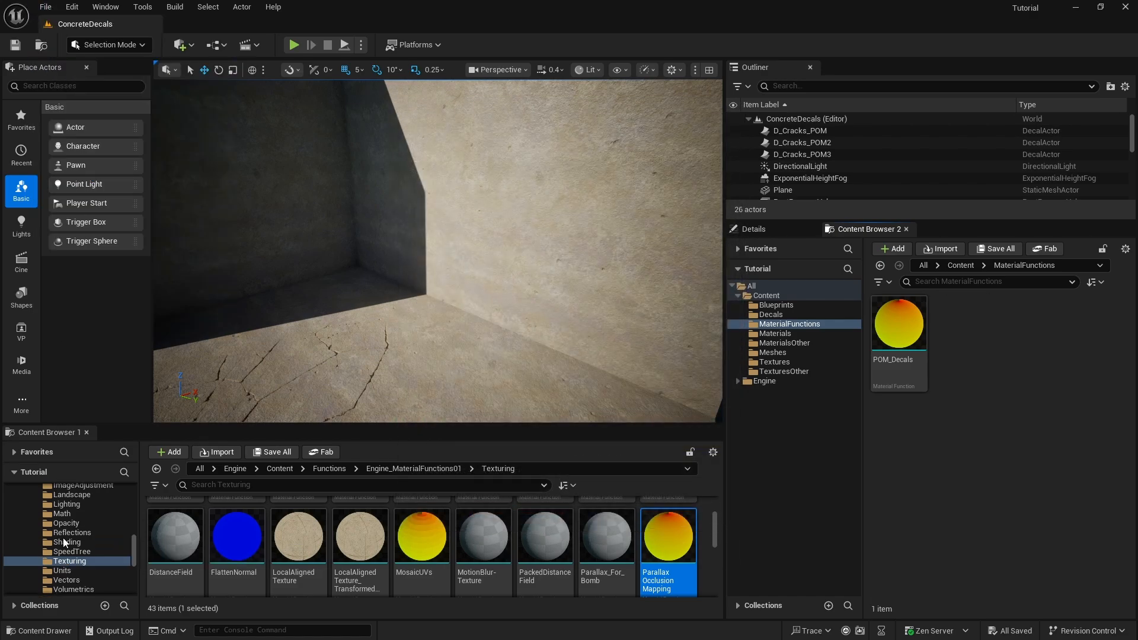
pyautogui.click(43, 499)
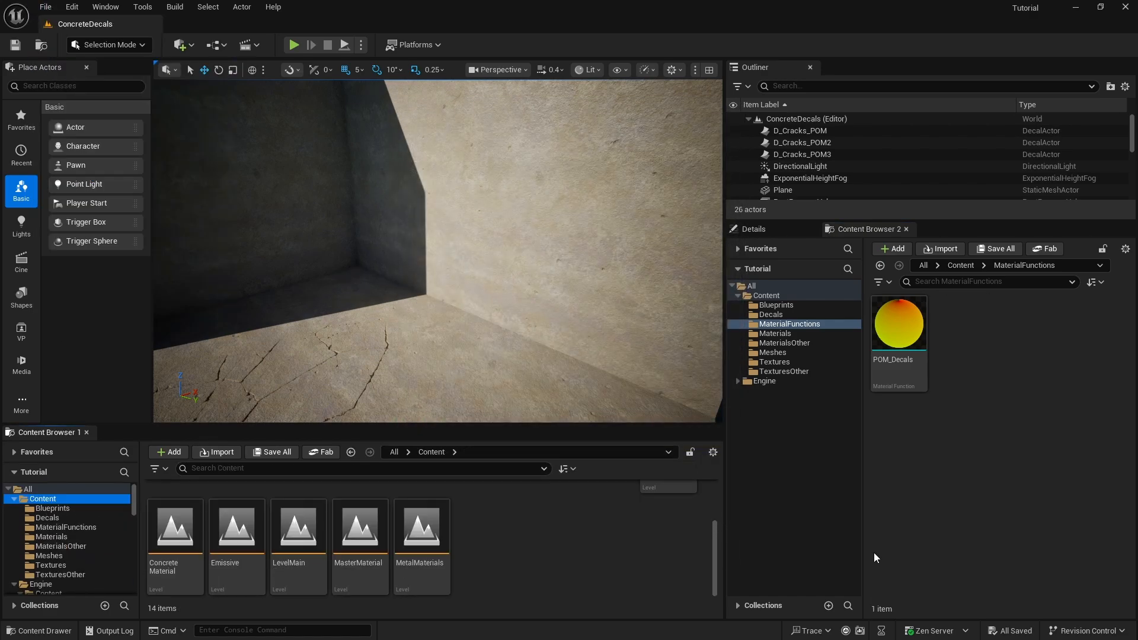
pyautogui.moveTo(920, 339)
pyautogui.click(58, 518)
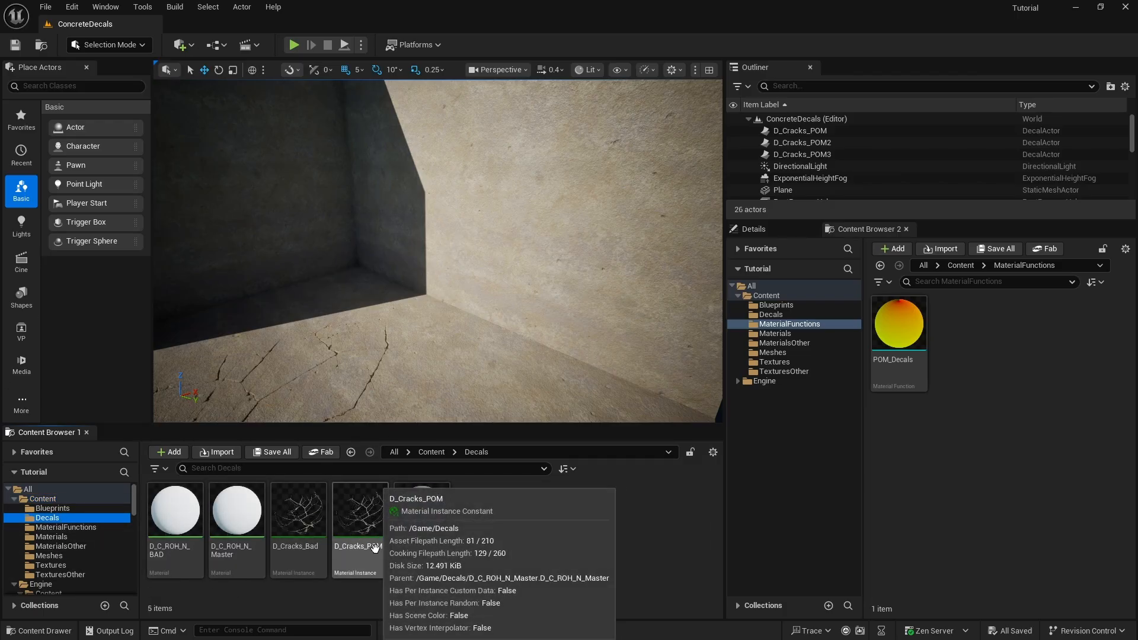
pyautogui.moveTo(214, 554)
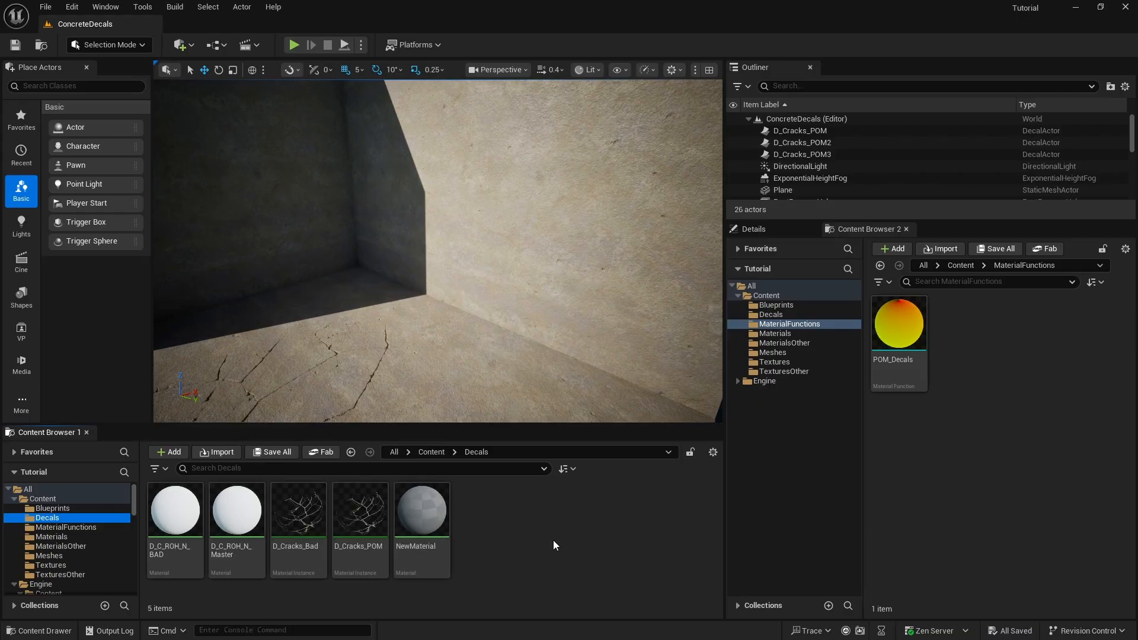
pyautogui.rightClick(524, 530)
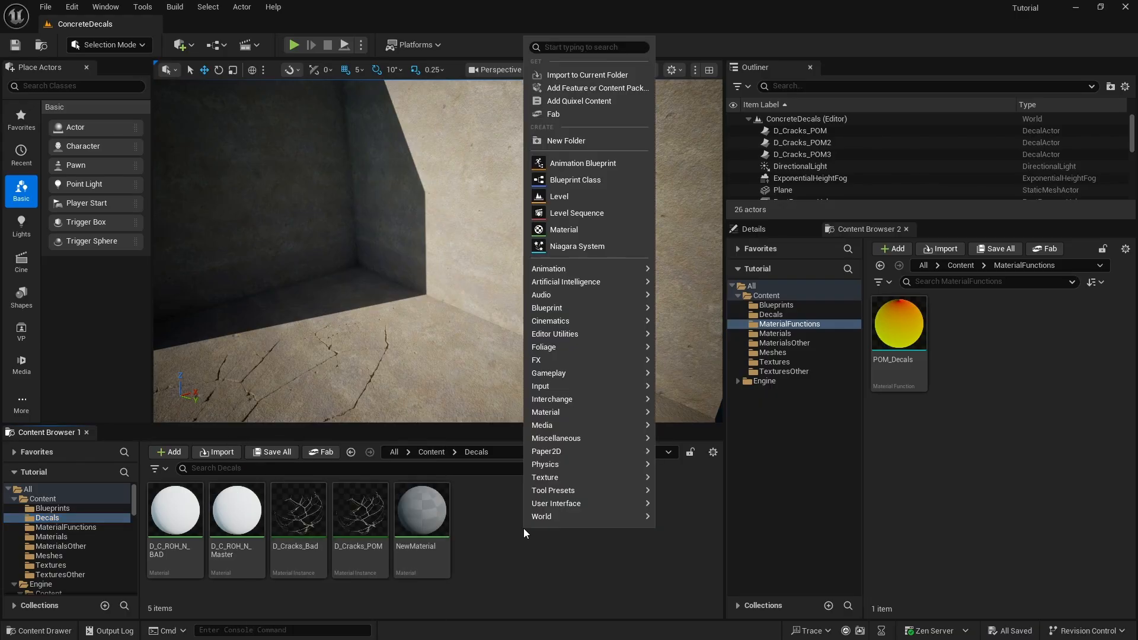
pyautogui.click(535, 560)
# - Open the D_C_ROH_N_Master material and select its result node to view the Material Domain and Blend Mode settings
pyautogui.doubleClick(224, 541)
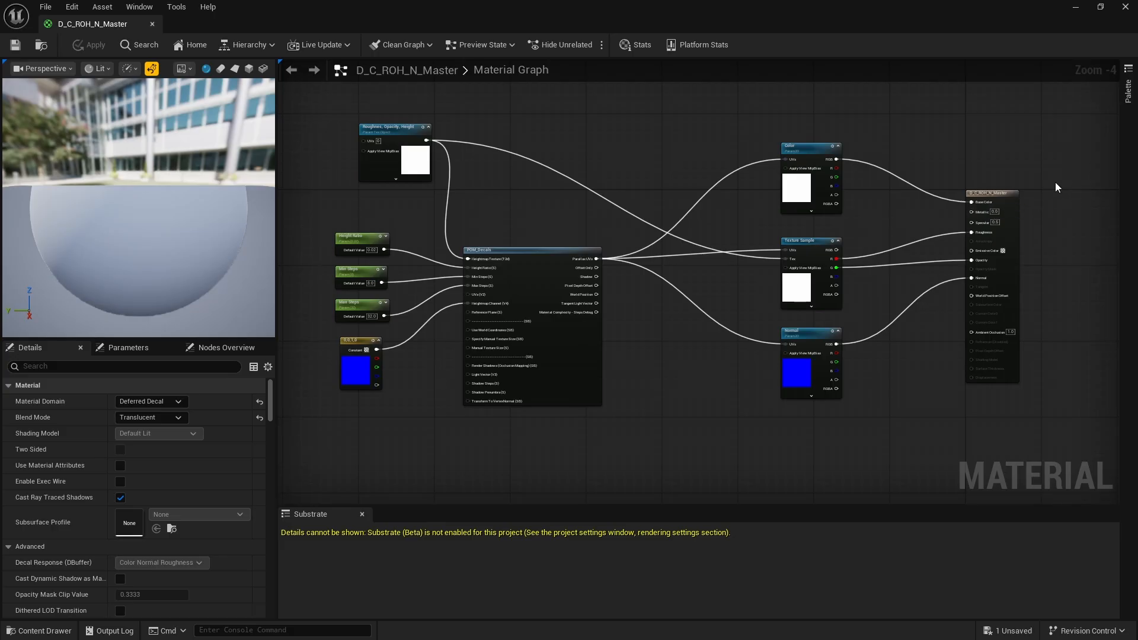
pyautogui.scroll(5, 1057, 187)
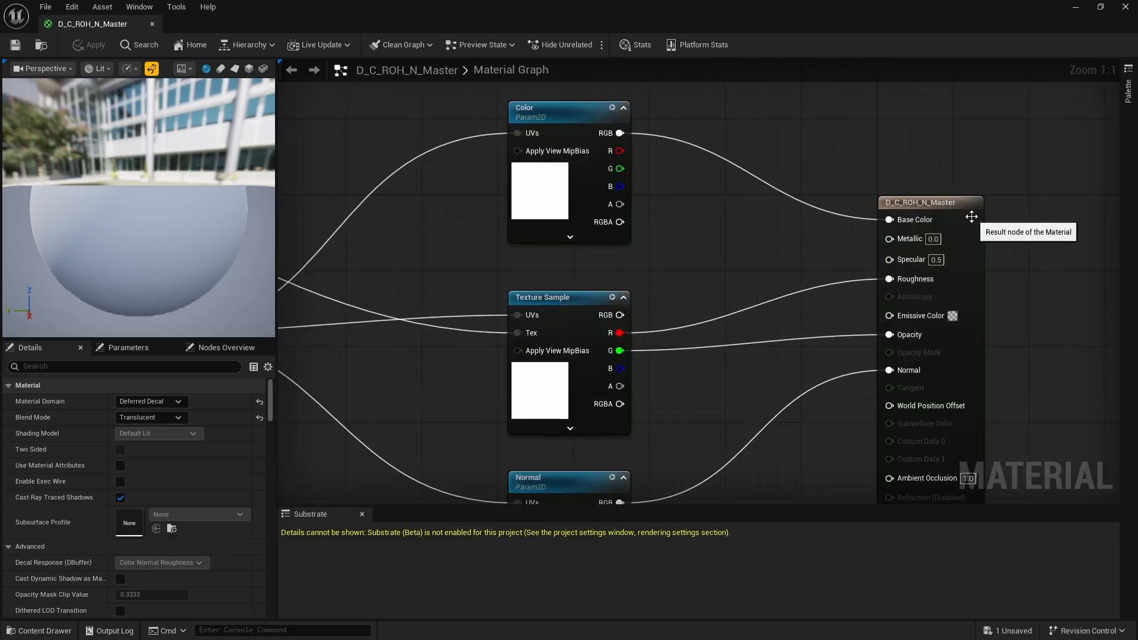
pyautogui.click(969, 205)
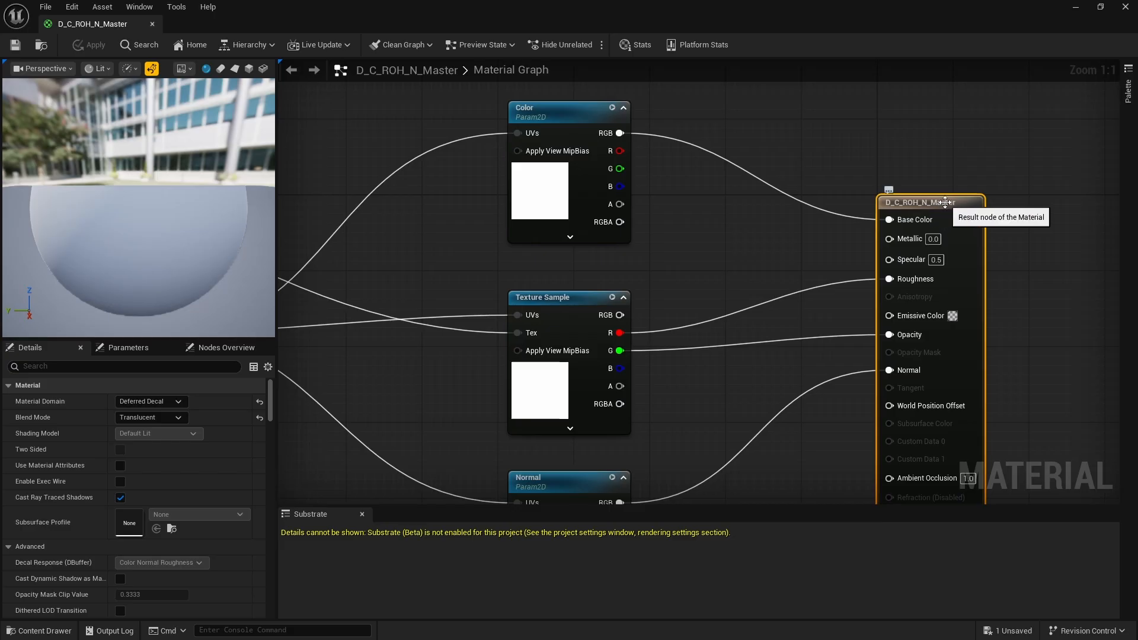
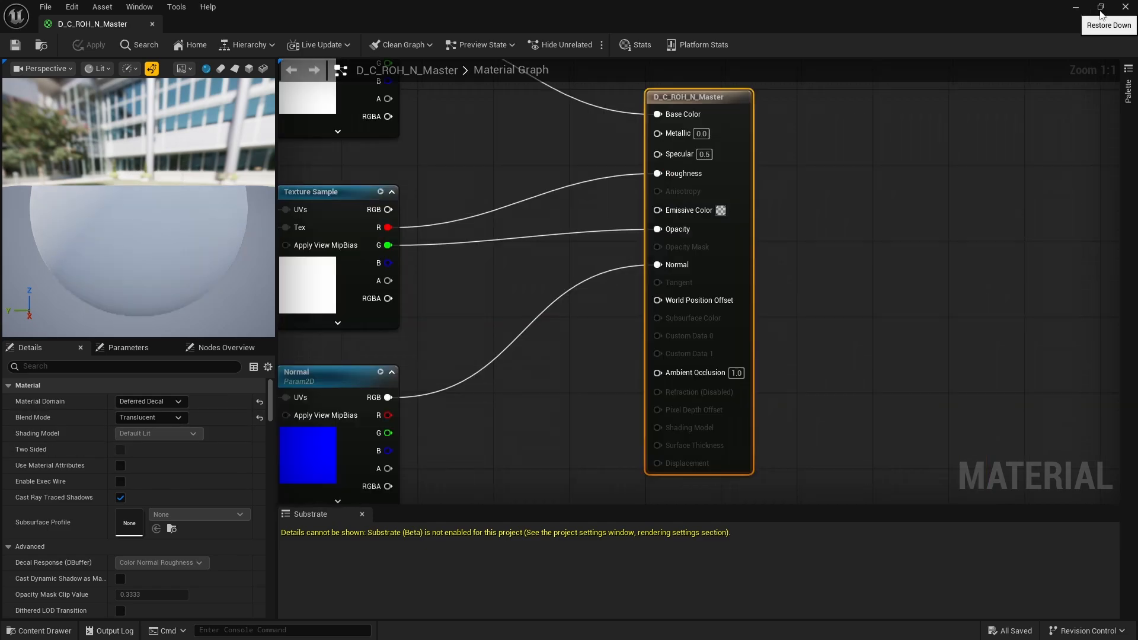
# - Examine the POM_Decals node and its input and output connections in the D_C_ROH_N_Master graph
pyautogui.click(1101, 7)
pyautogui.click(1004, 58)
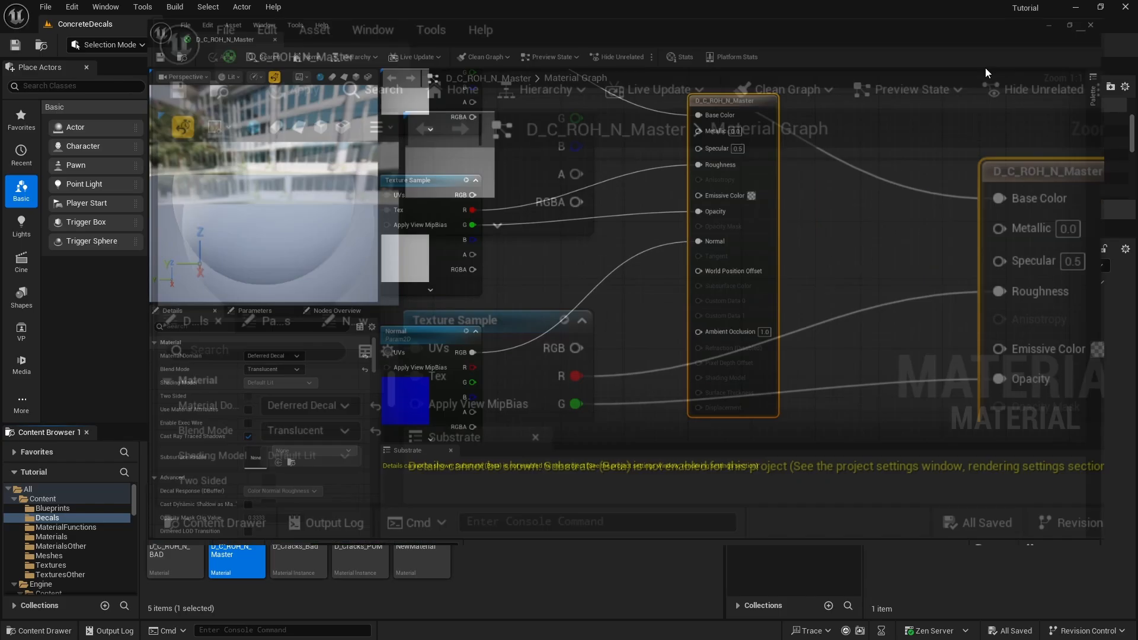
pyautogui.scroll(-7, 788, 261)
pyautogui.scroll(4, 589, 280)
pyautogui.scroll(-2, 608, 302)
pyautogui.scroll(5, 525, 268)
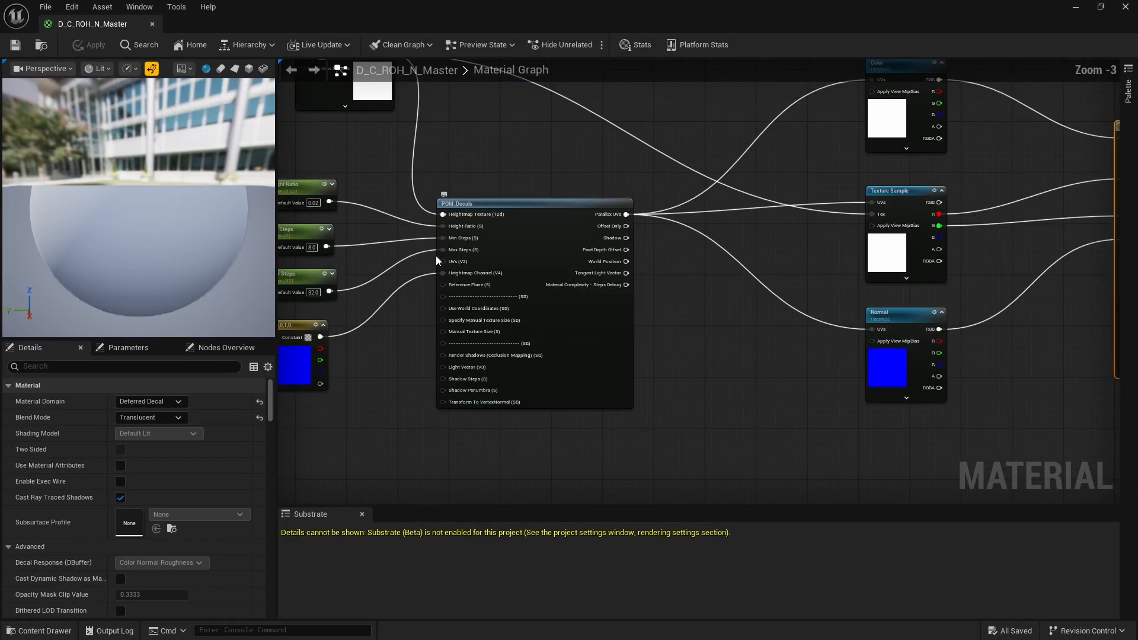
pyautogui.moveTo(486, 182)
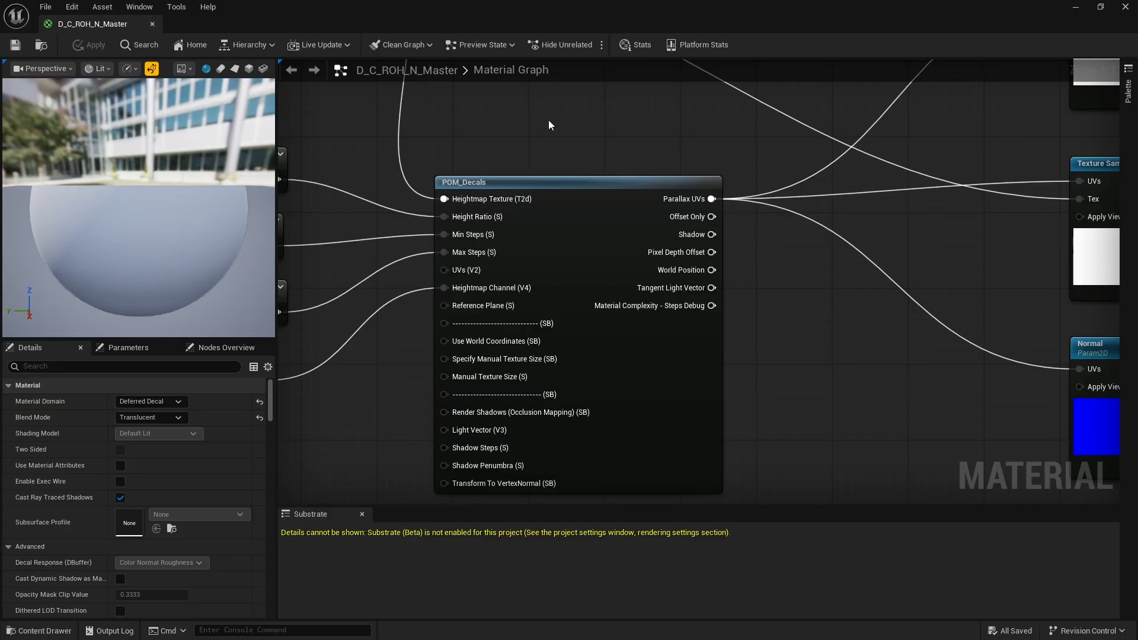
# - Add a second POM_Decals function node to the graph, move it beside the existing one, and delete it again
pyautogui.rightClick(578, 119)
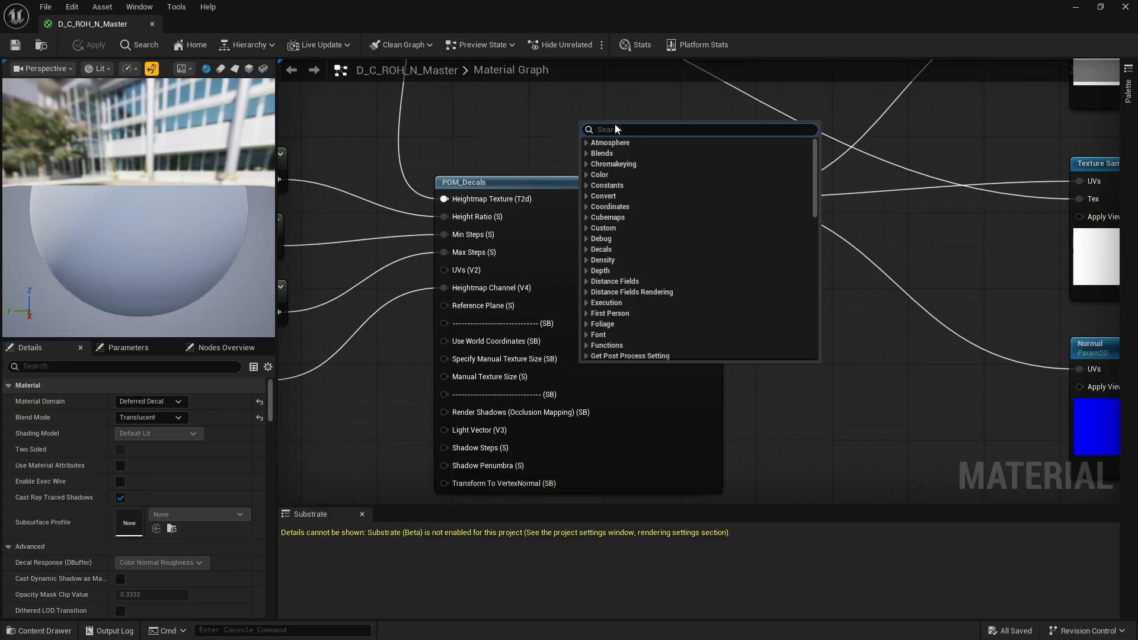
pyautogui.write('po')
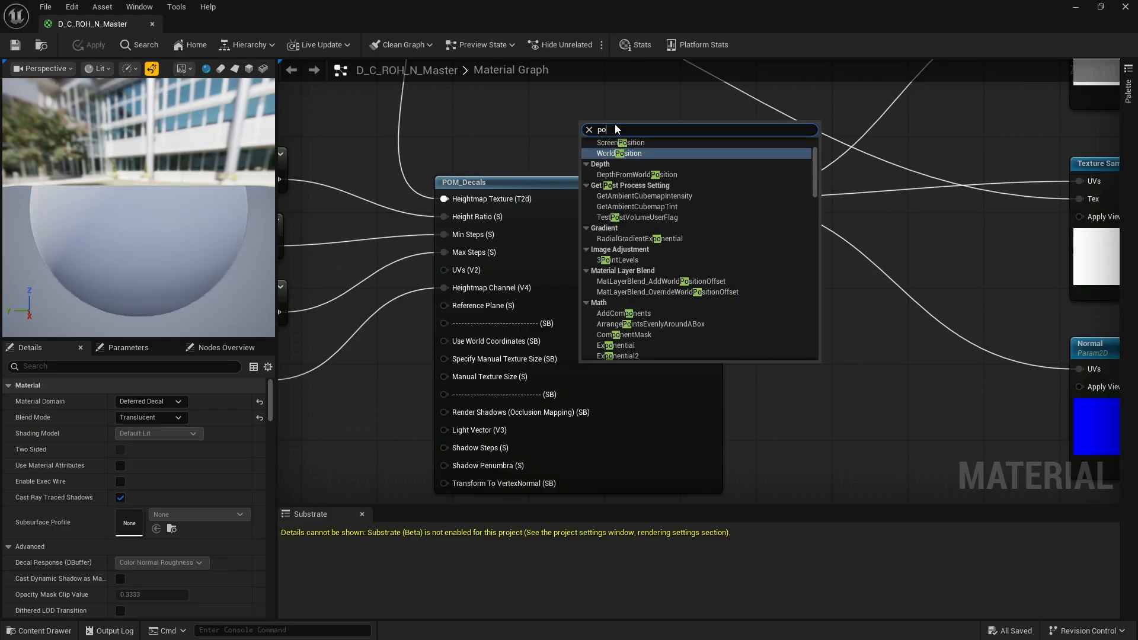
pyautogui.write('m')
pyautogui.click(627, 174)
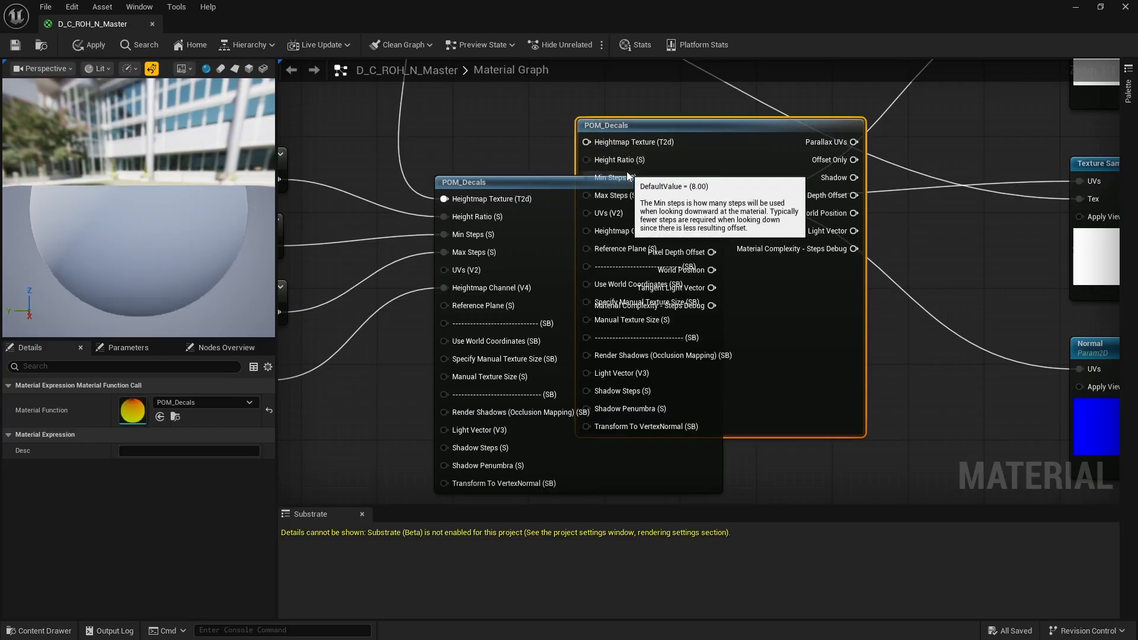
pyautogui.moveTo(690, 122); pyautogui.dragTo(835, 263)
pyautogui.scroll(-2, 923, 315)
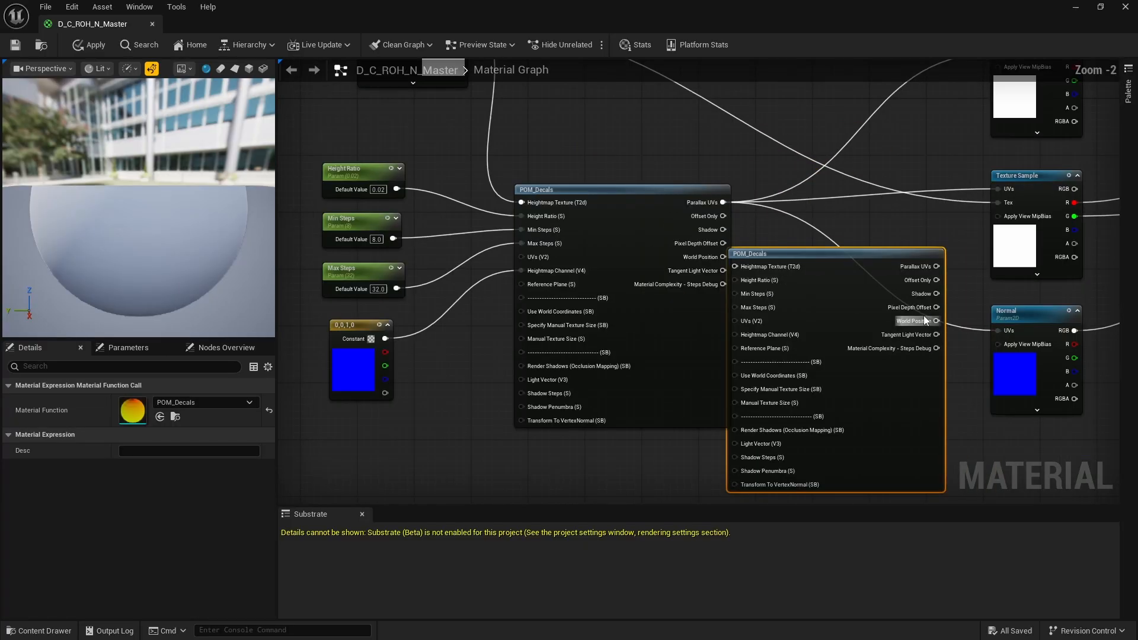
pyautogui.click(881, 253)
pyautogui.press('Delete')
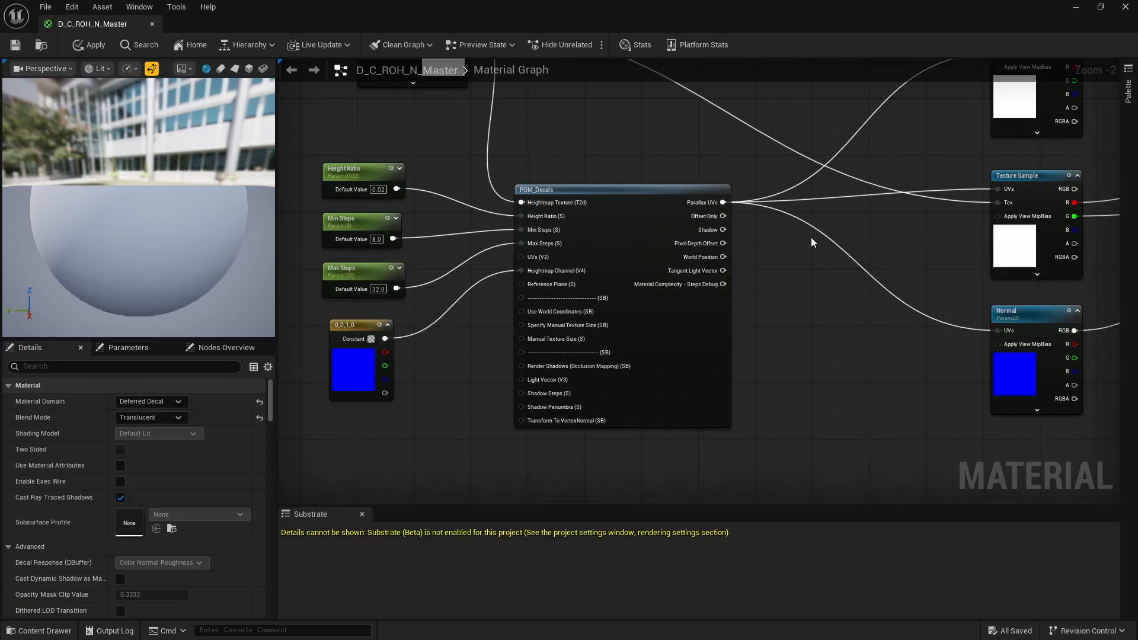
# - Examine how the Color, Texture Sample and Normal nodes connect the parallax UVs to the material's result node
pyautogui.scroll(-4, 883, 234)
pyautogui.scroll(4, 936, 237)
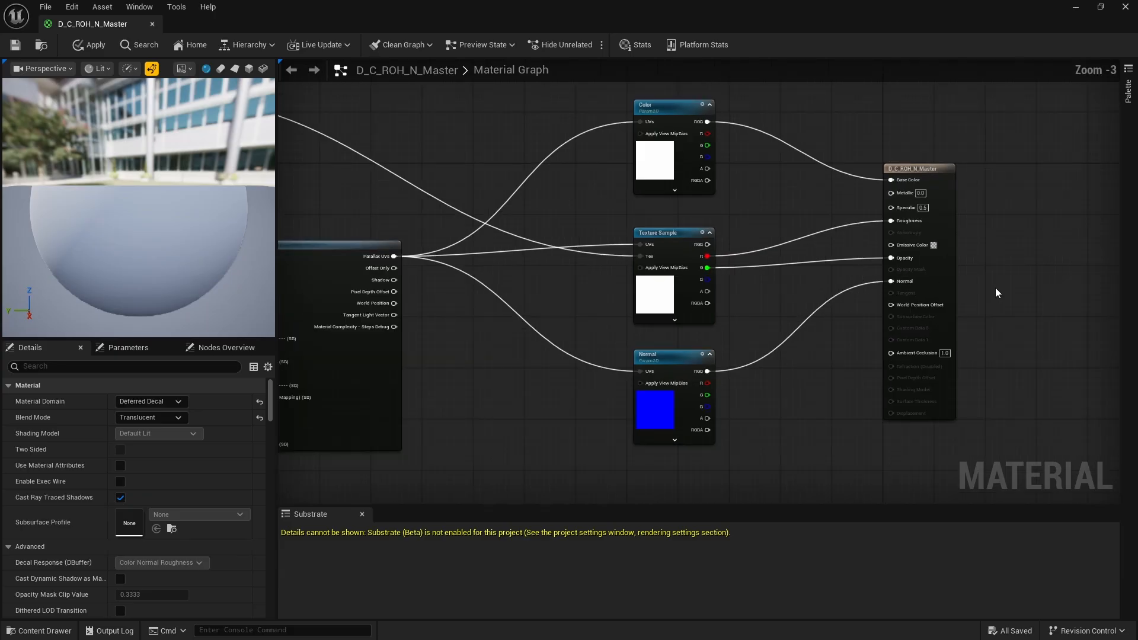
pyautogui.scroll(-5, 942, 273)
pyautogui.scroll(3, 888, 268)
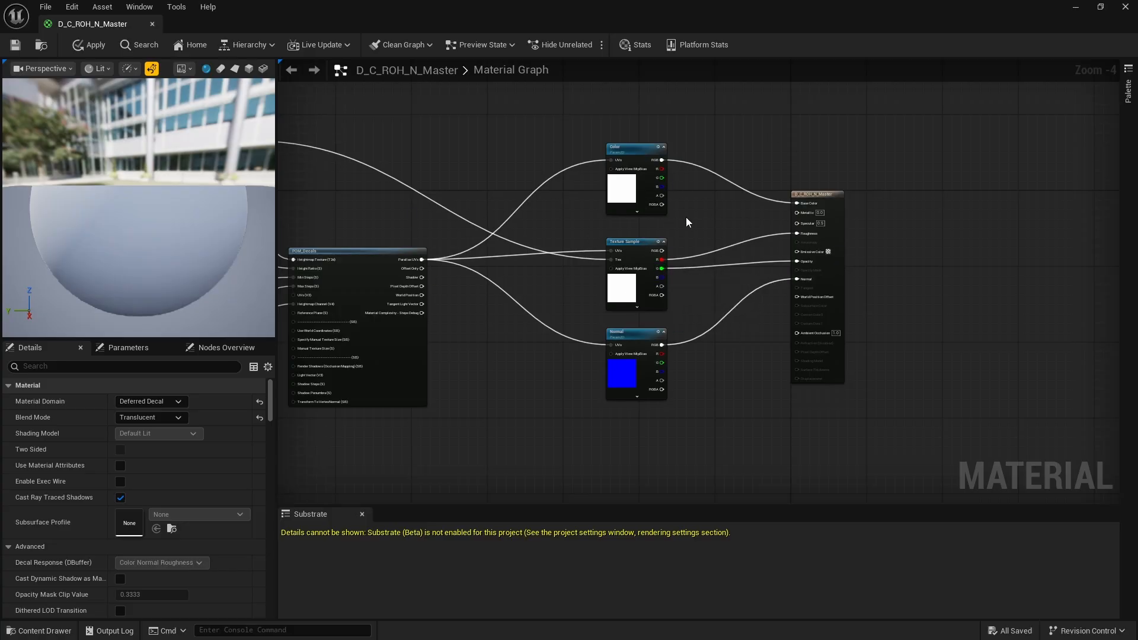
pyautogui.scroll(1, 686, 222)
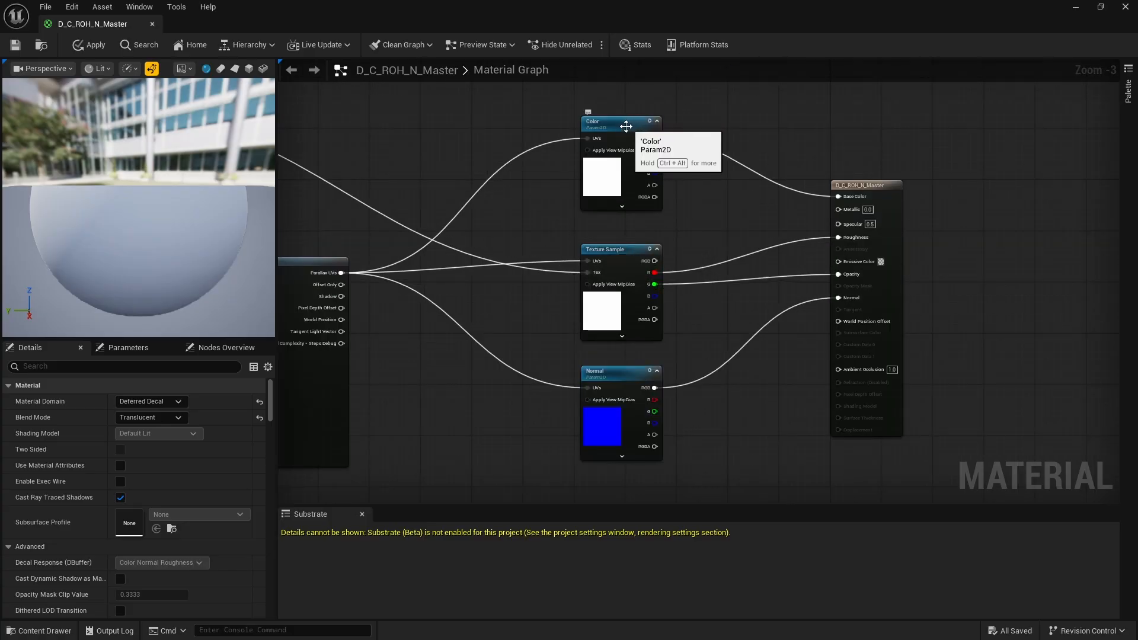
pyautogui.scroll(3, 626, 118)
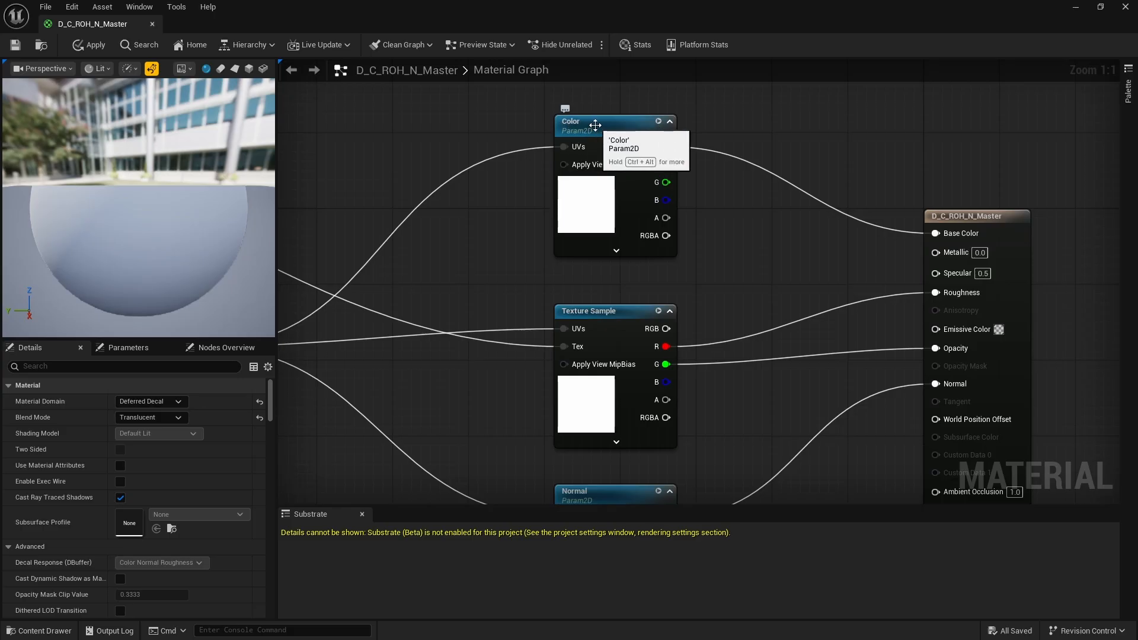
pyautogui.scroll(-3, 702, 155)
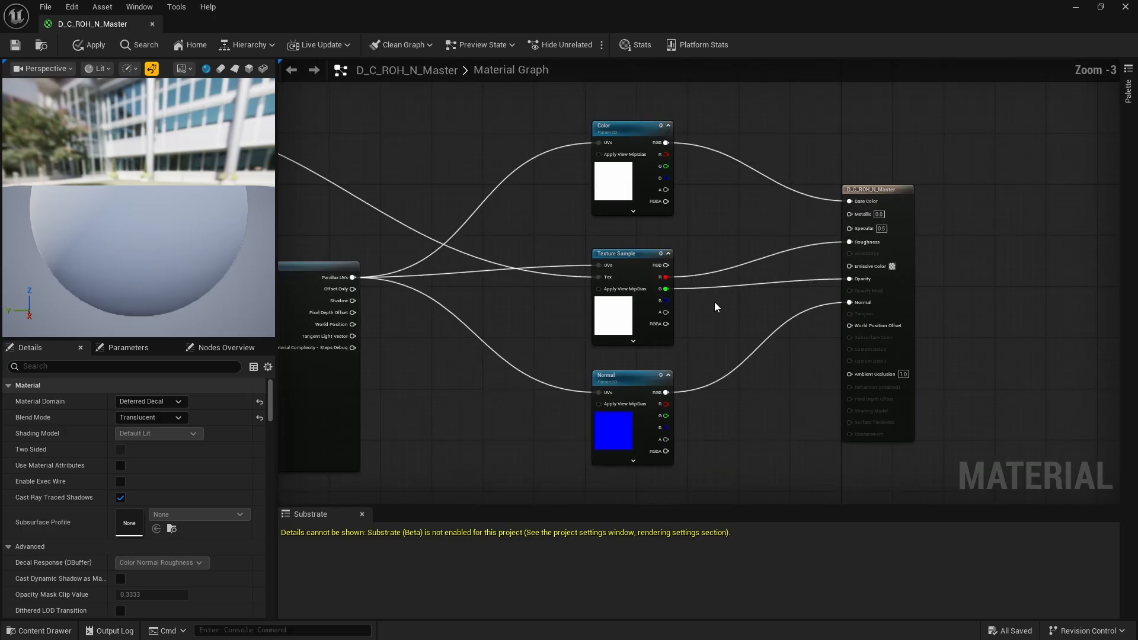
pyautogui.scroll(3, 713, 301)
pyautogui.scroll(-2, 657, 245)
pyautogui.scroll(2, 663, 332)
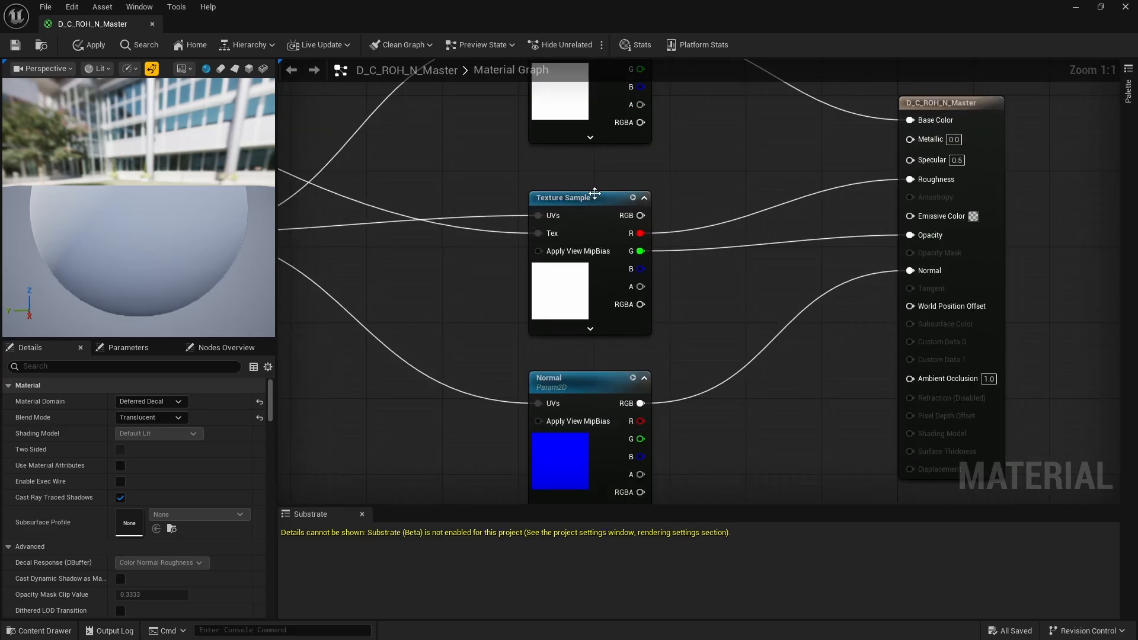
# - Add a new TextureSample node between the existing Texture Sample and the result node, and delete it again
pyautogui.rightClick(699, 177)
pyautogui.write('te')
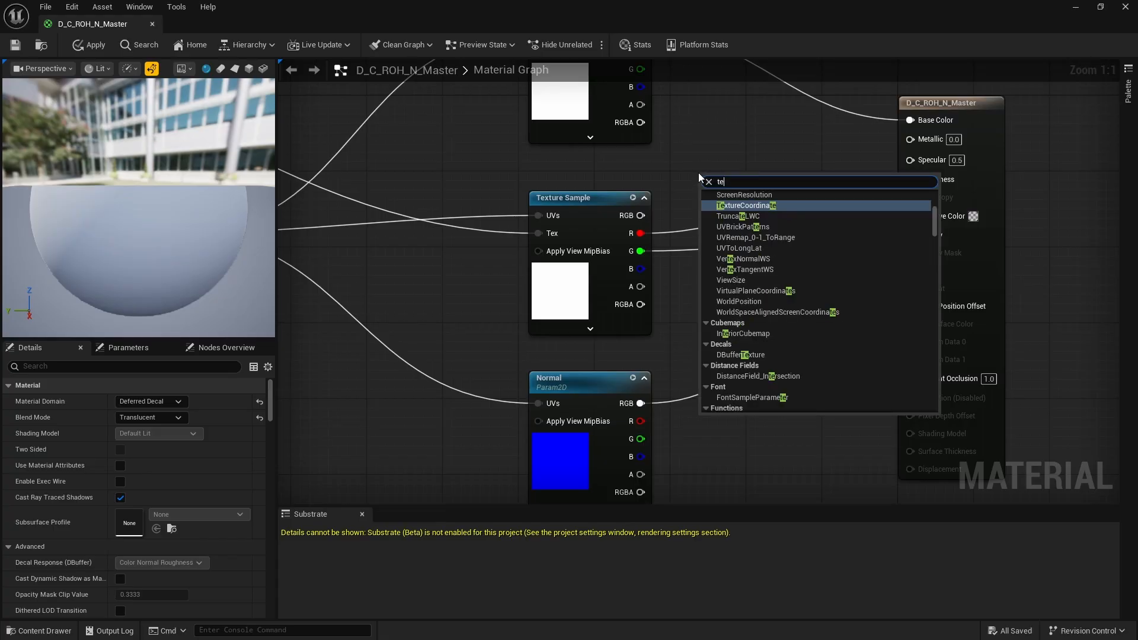
pyautogui.write('xtu')
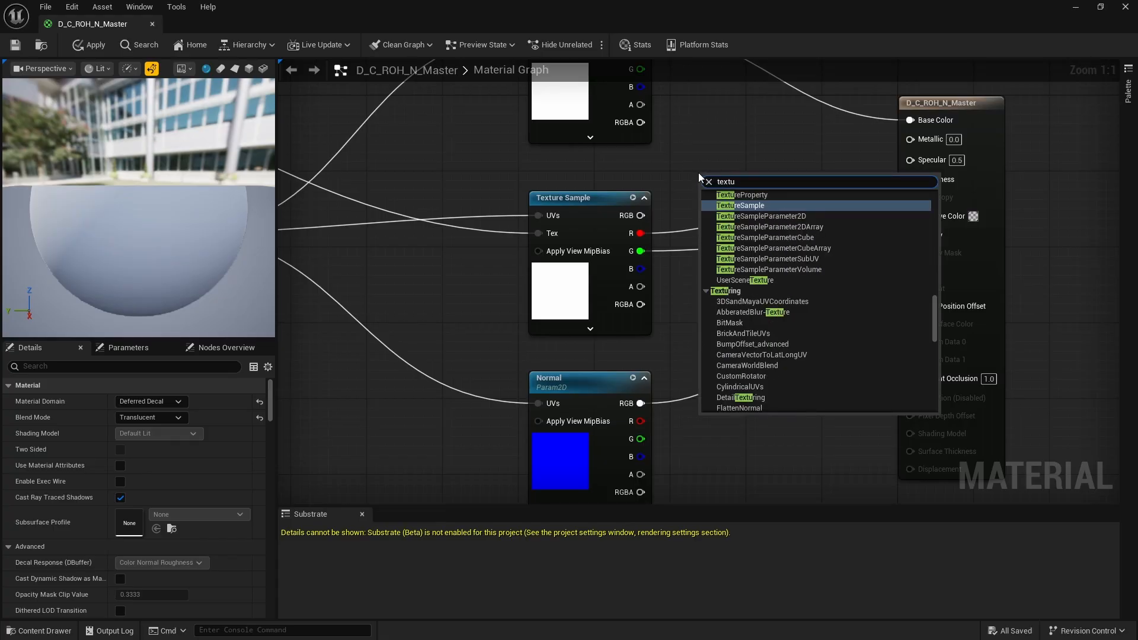
pyautogui.click(753, 204)
pyautogui.moveTo(753, 188); pyautogui.dragTo(758, 141)
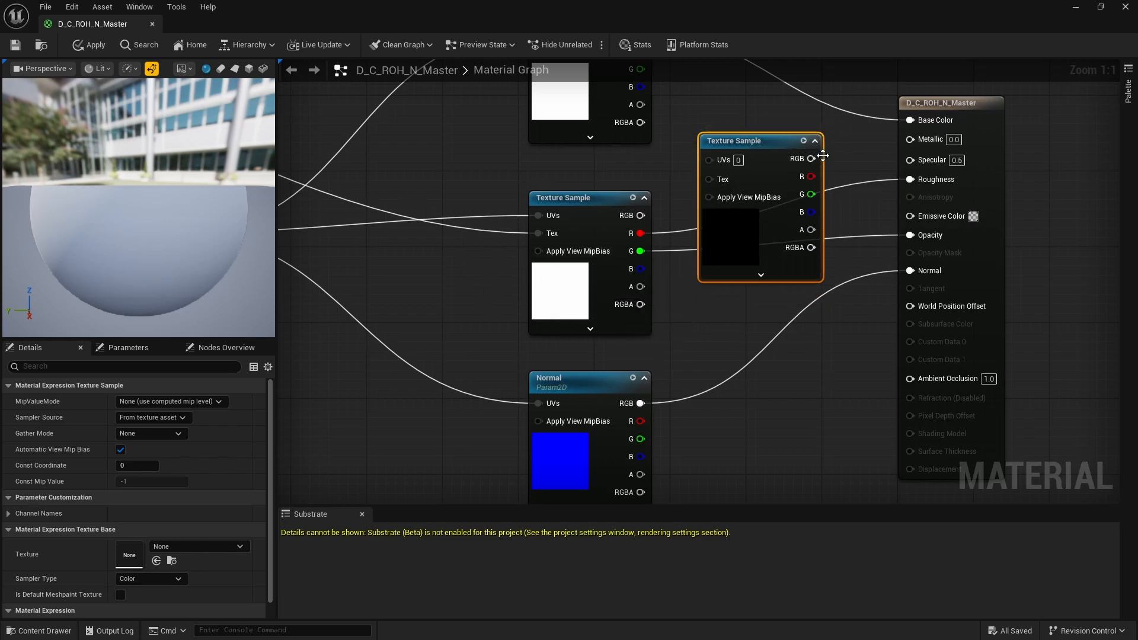
pyautogui.press('Delete')
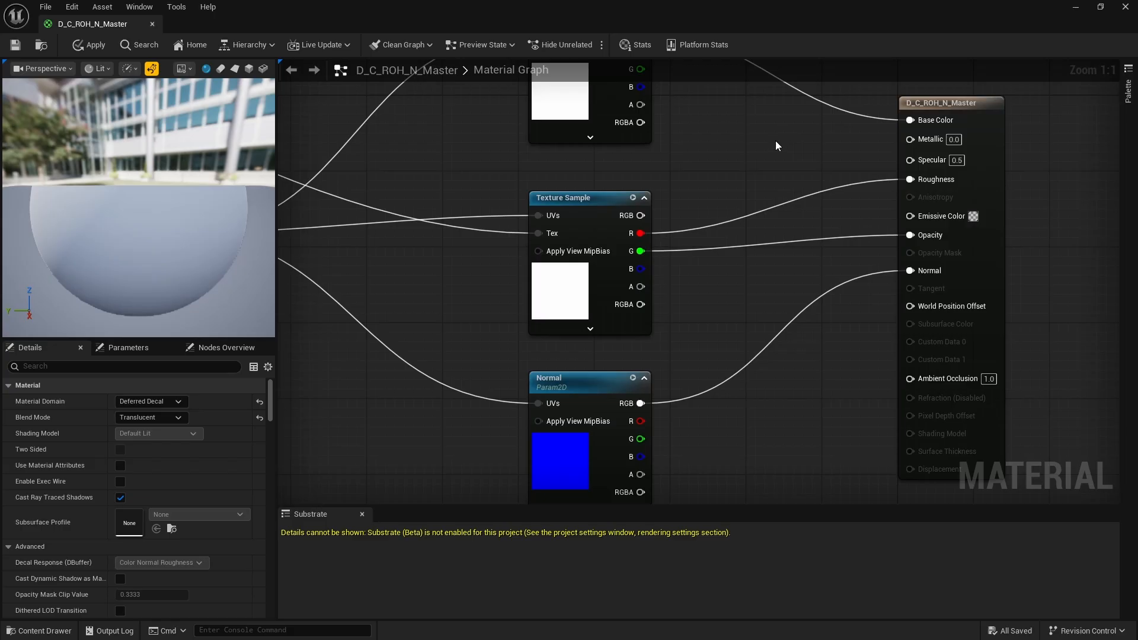
# - Examine the Normal node's wiring, and select the Roughnes, Opacity, Normal texture object parameter to view its settings and connections
pyautogui.moveTo(590, 388); pyautogui.dragTo(644, 248, button='right')
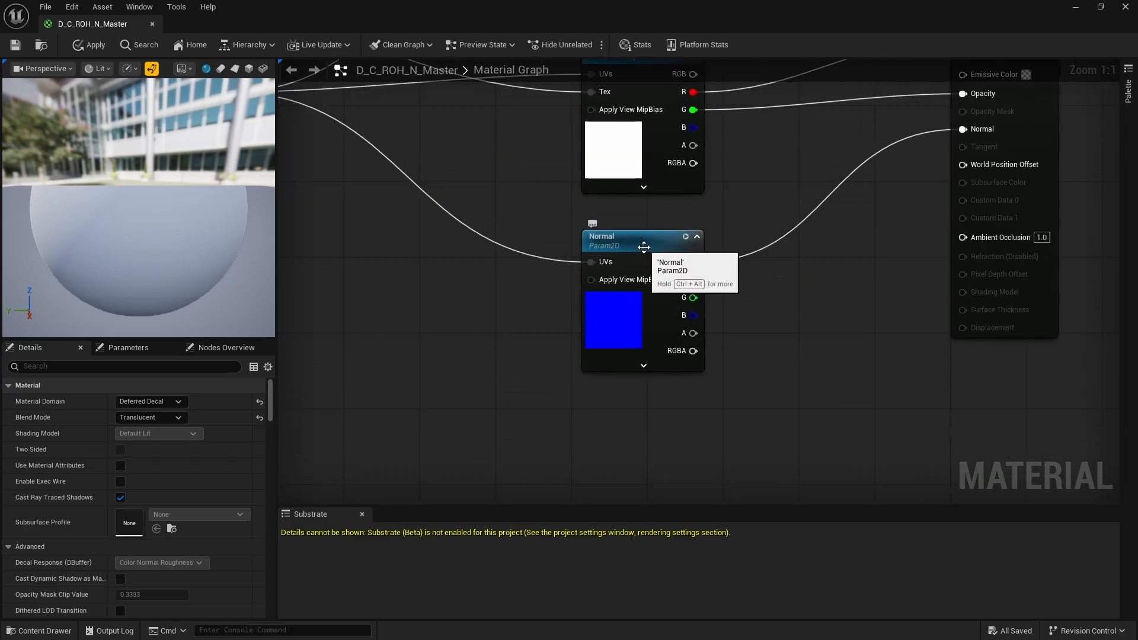
pyautogui.scroll(-6, 793, 321)
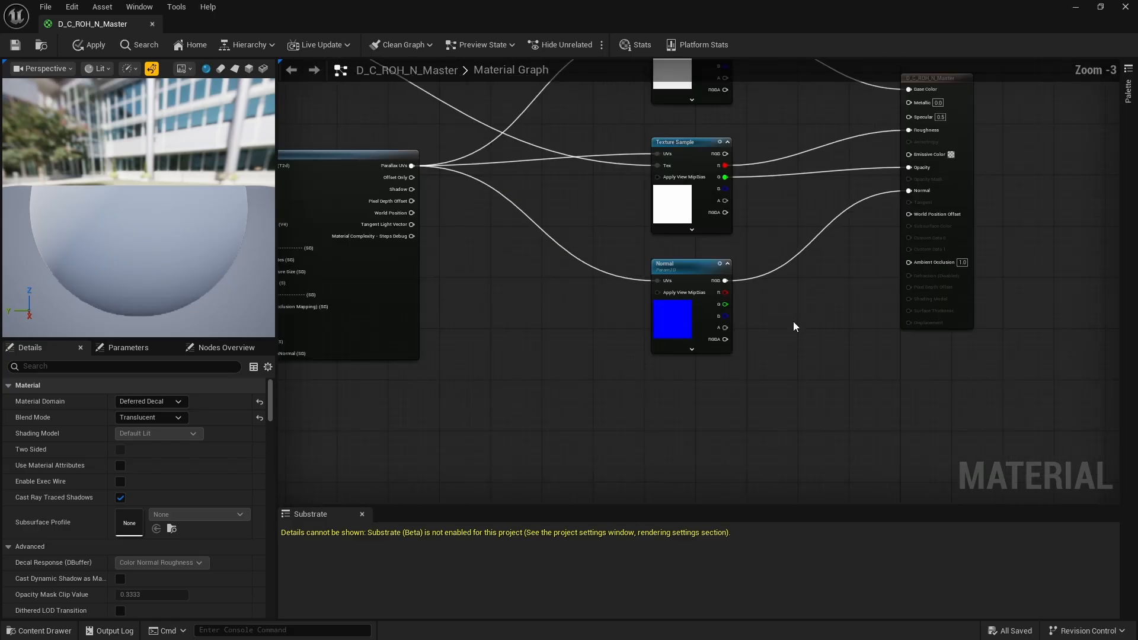
pyautogui.scroll(2, 699, 290)
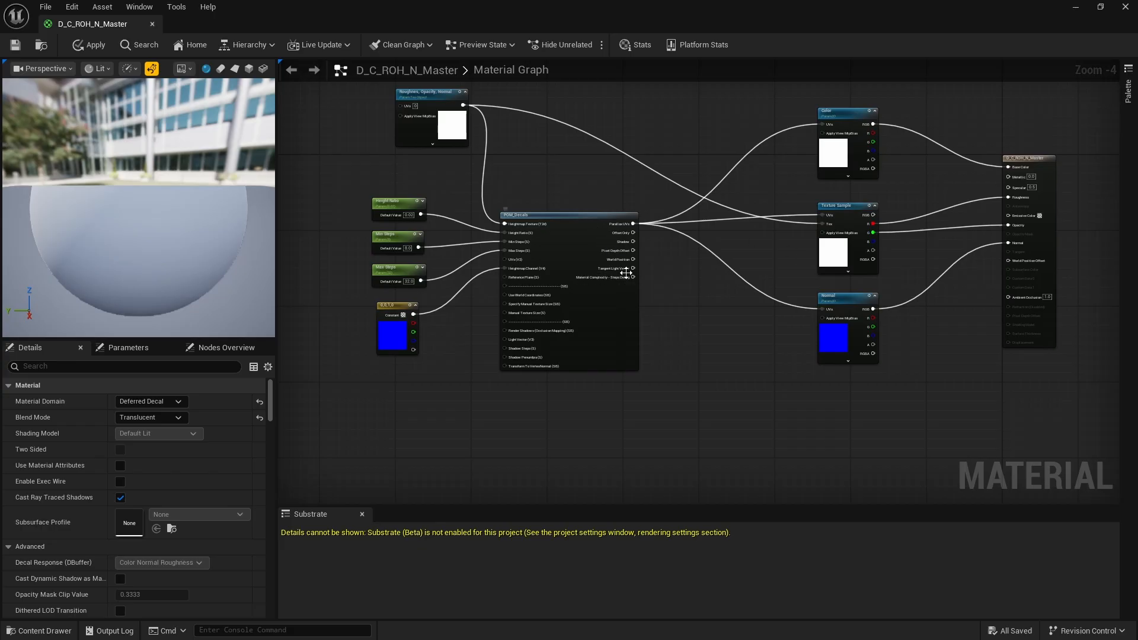
pyautogui.scroll(-2, 610, 308)
pyautogui.scroll(3, 557, 222)
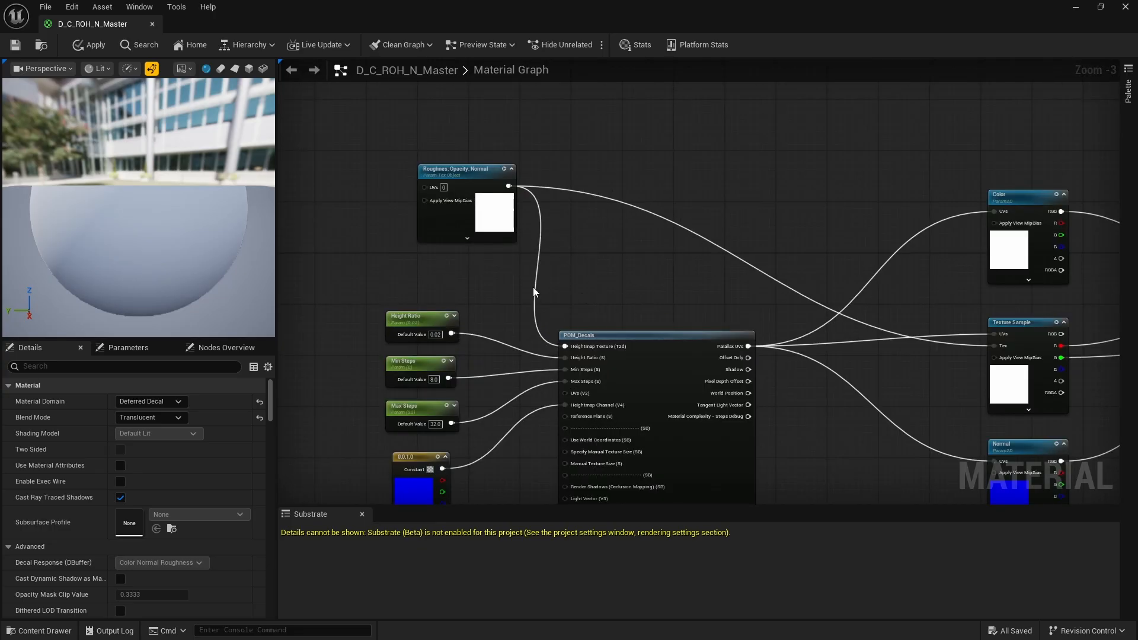
pyautogui.scroll(1, 533, 290)
pyautogui.click(451, 156)
pyautogui.scroll(2, 448, 150)
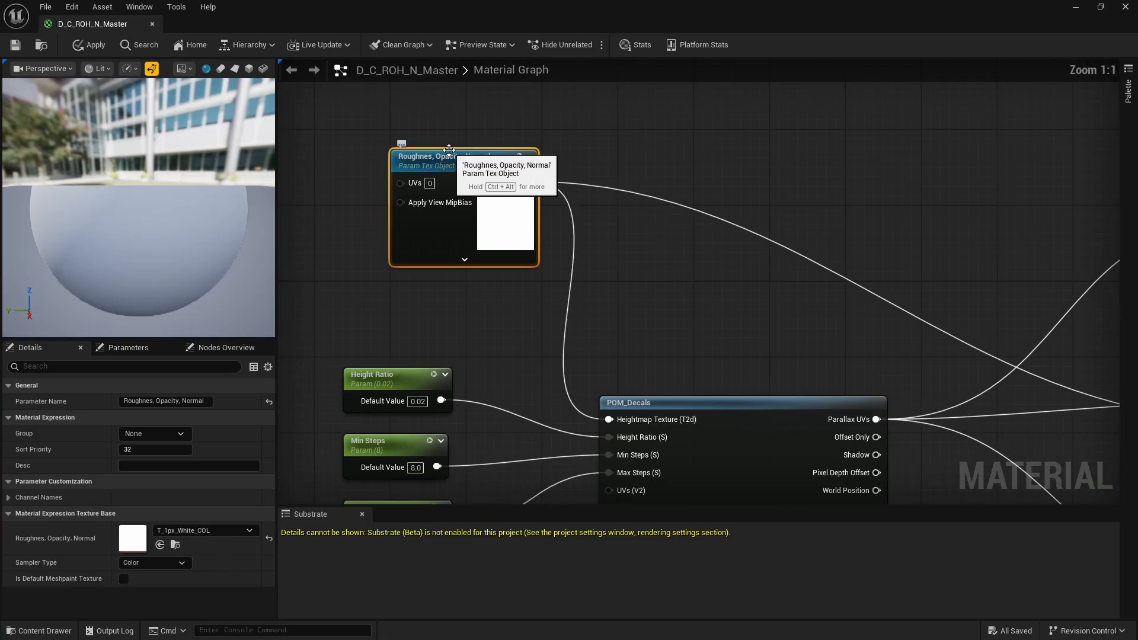
pyautogui.click(609, 157)
pyautogui.click(484, 159)
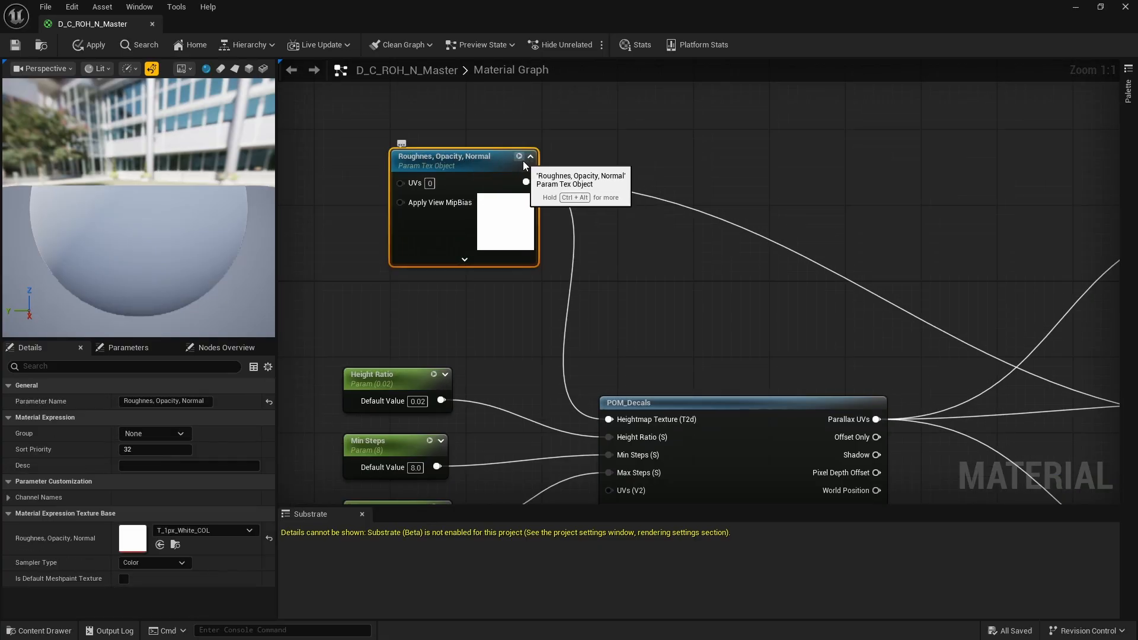
# - Add a TextureObject node next to the Roughnes, Opacity, Normal parameter, and delete it again
pyautogui.click(613, 140)
pyautogui.rightClick(611, 140)
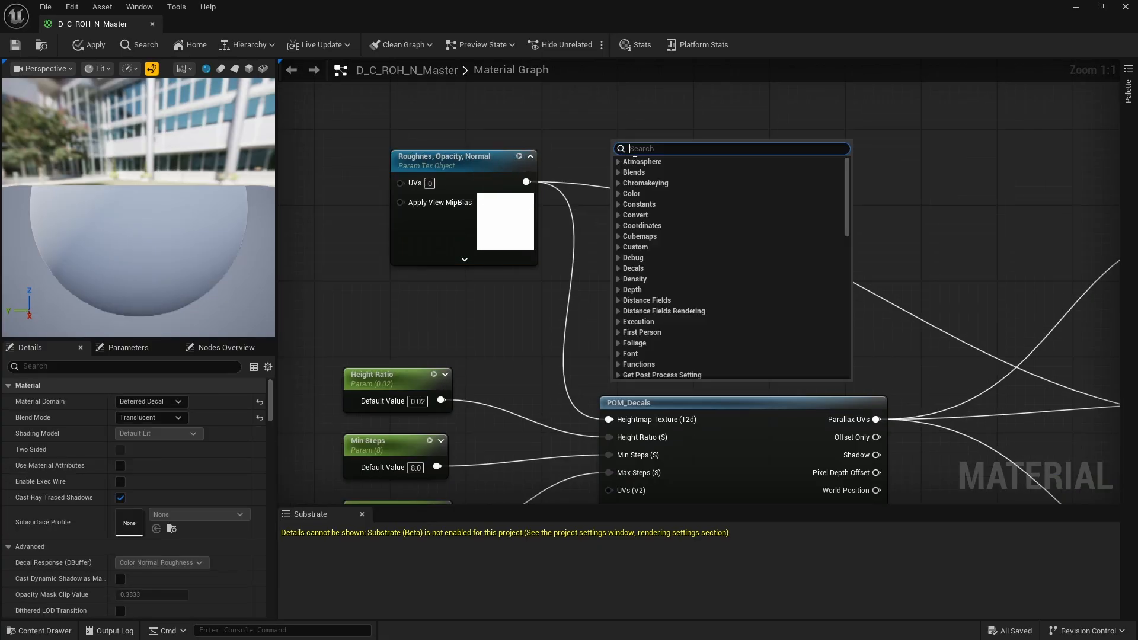
pyautogui.write('texture')
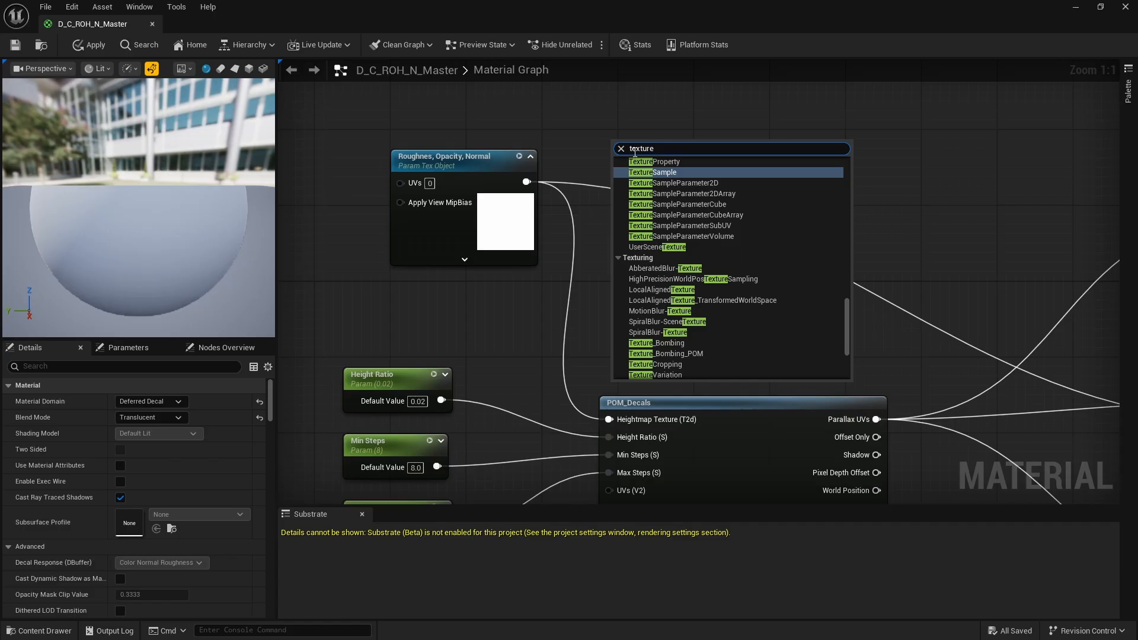
pyautogui.write('o')
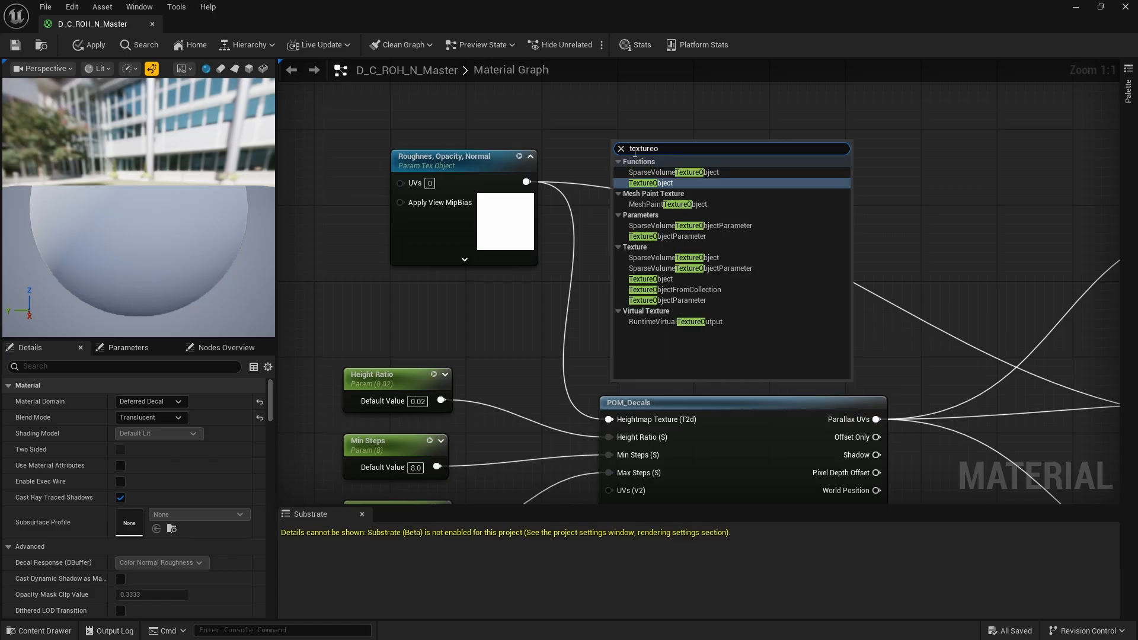
pyautogui.click(650, 183)
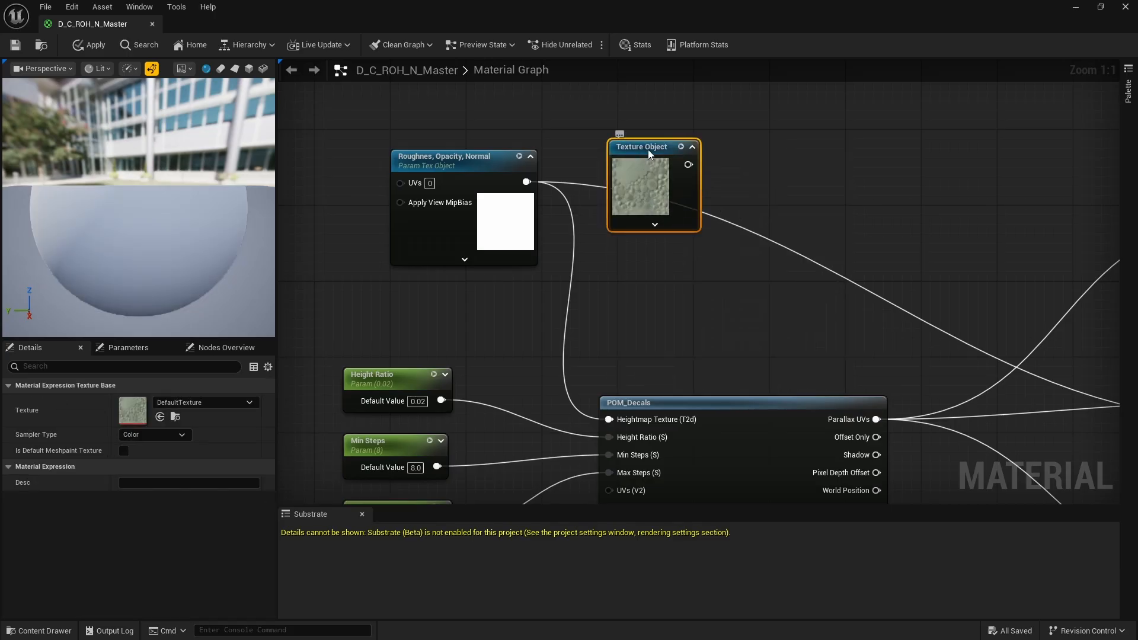
pyautogui.moveTo(648, 151); pyautogui.dragTo(714, 142)
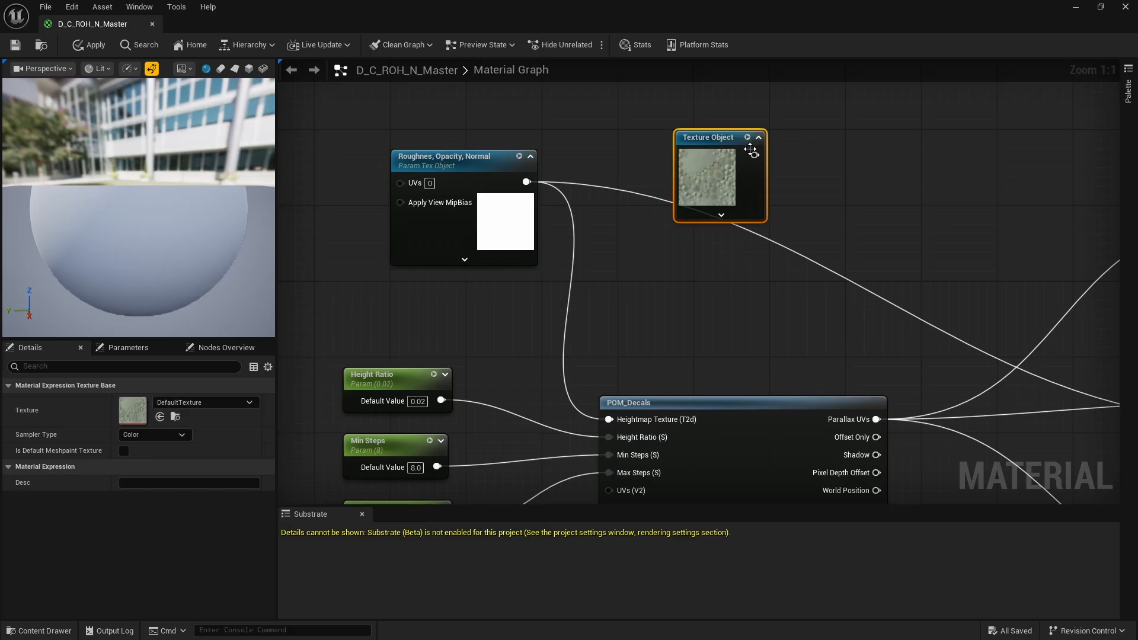
pyautogui.press('Delete')
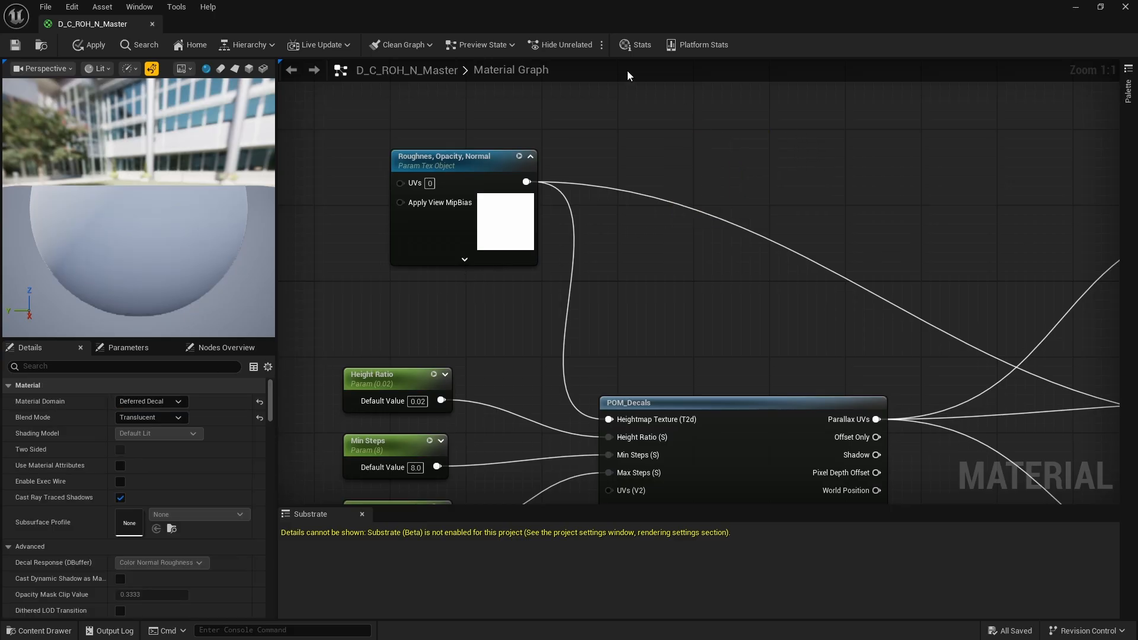
# - Rename the texture object parameter feeding the heightmap input to "Roughnes, Opacity, Height"
pyautogui.click(481, 156)
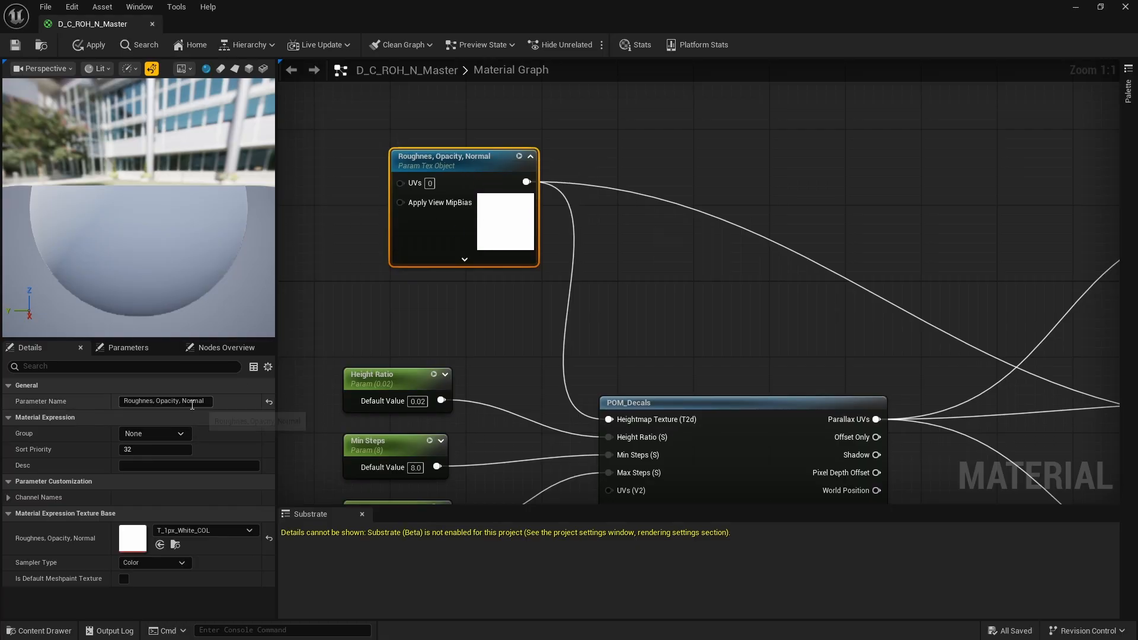
pyautogui.moveTo(183, 404); pyautogui.dragTo(205, 403)
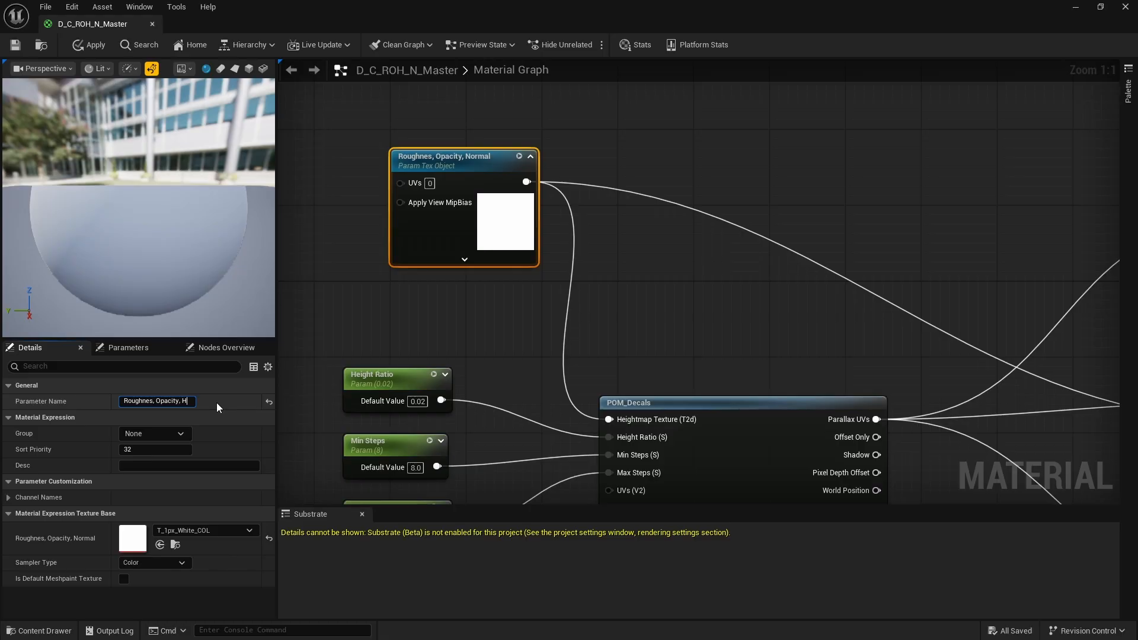
pyautogui.write('Height')
pyautogui.press('Return')
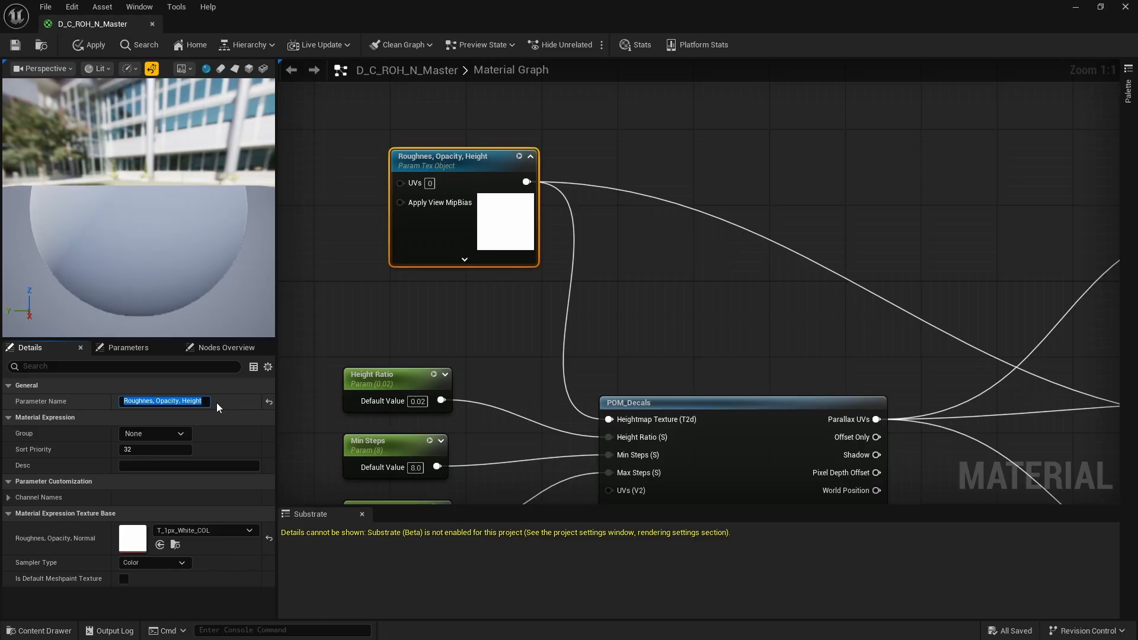
pyautogui.click(625, 169)
# - Examine how the Roughnes, Opacity, Height texture object, the Texture Sample and the Normal node are wired in the material graph
pyautogui.scroll(-4, 409, 150)
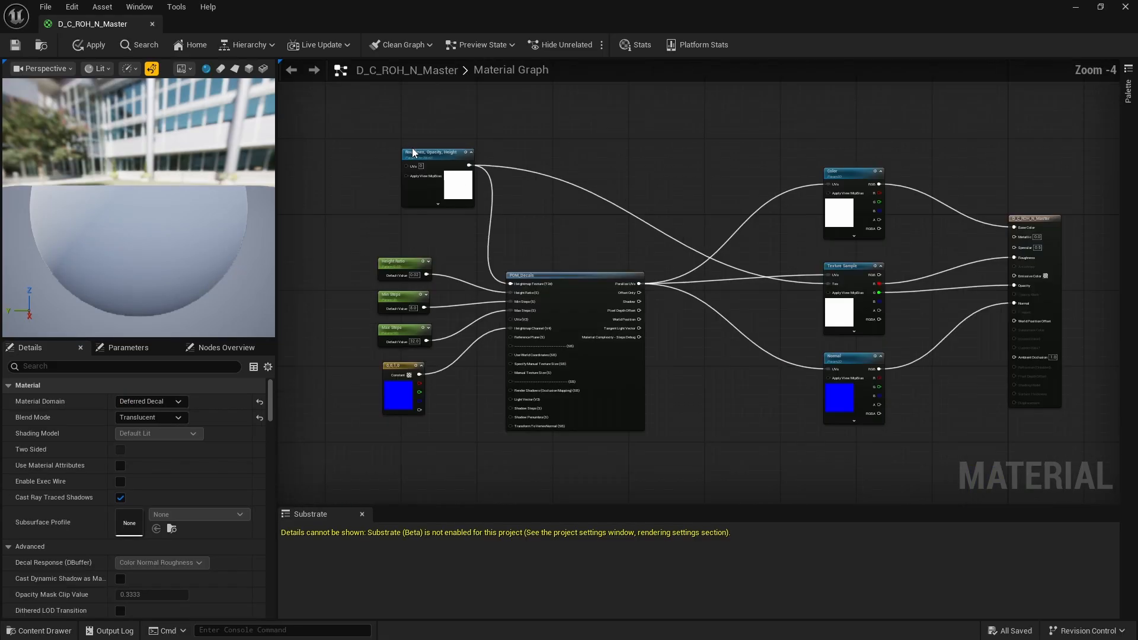
pyautogui.scroll(4, 458, 157)
pyautogui.scroll(-4, 404, 138)
pyautogui.scroll(-2, 645, 266)
pyautogui.scroll(6, 498, 172)
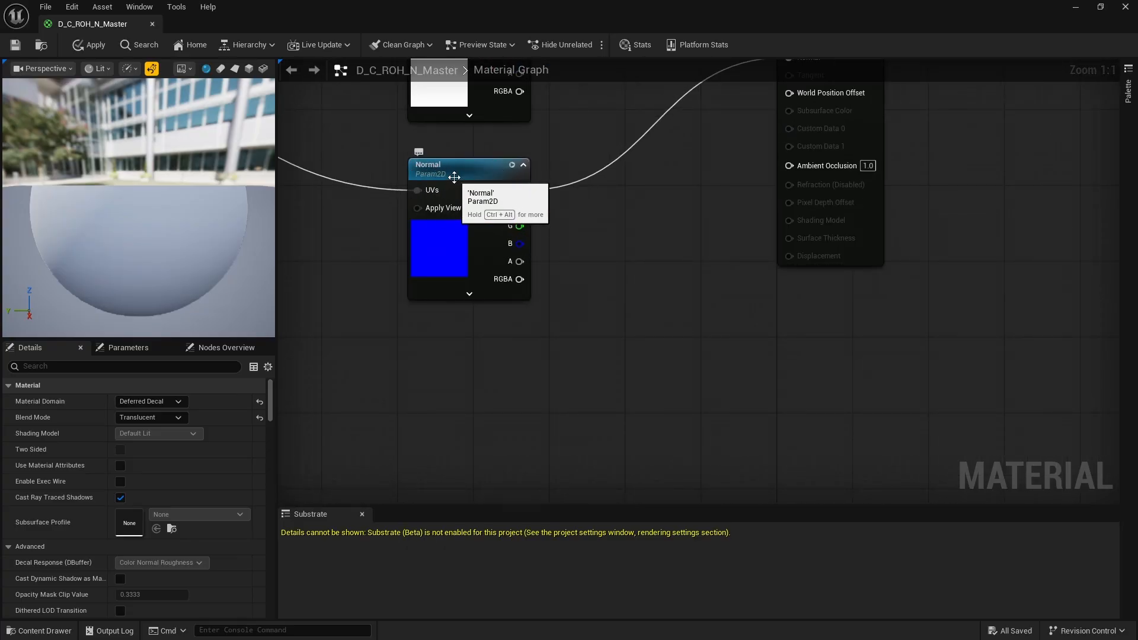
pyautogui.scroll(-2, 512, 222)
pyautogui.scroll(-2, 521, 231)
pyautogui.scroll(7, 415, 155)
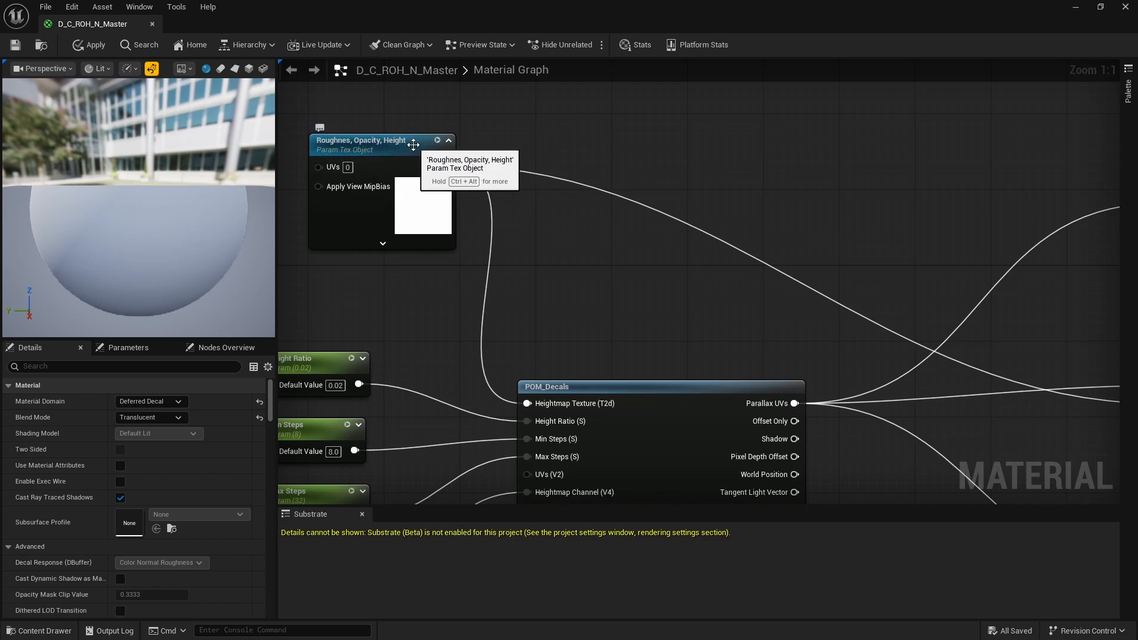
pyautogui.moveTo(546, 375); pyautogui.dragTo(509, 349, button='right')
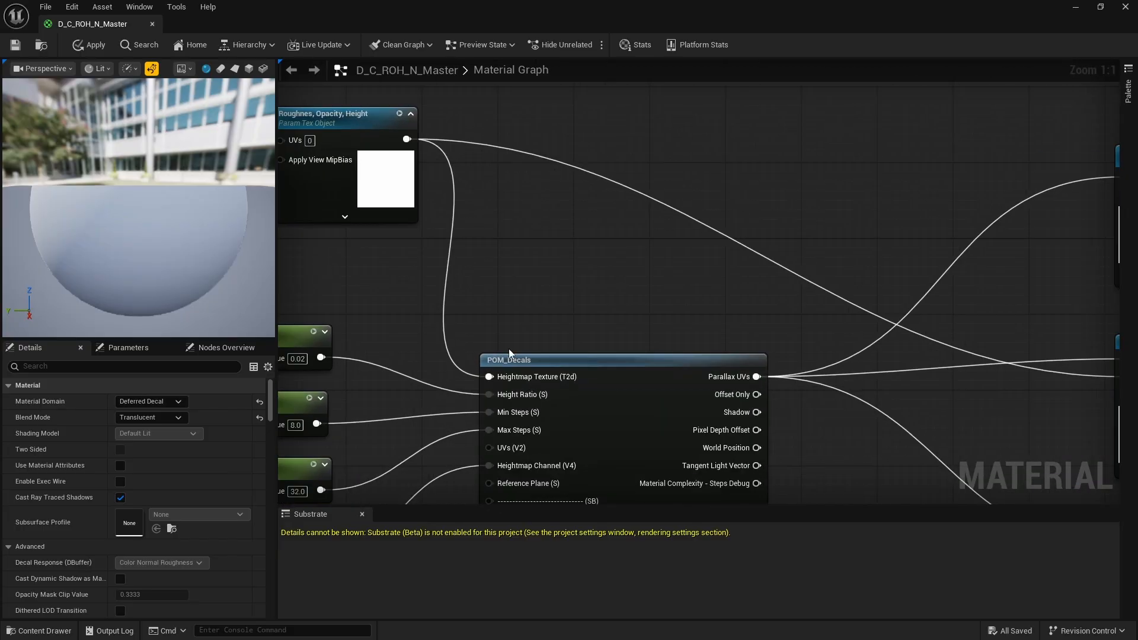
pyautogui.scroll(-3, 515, 196)
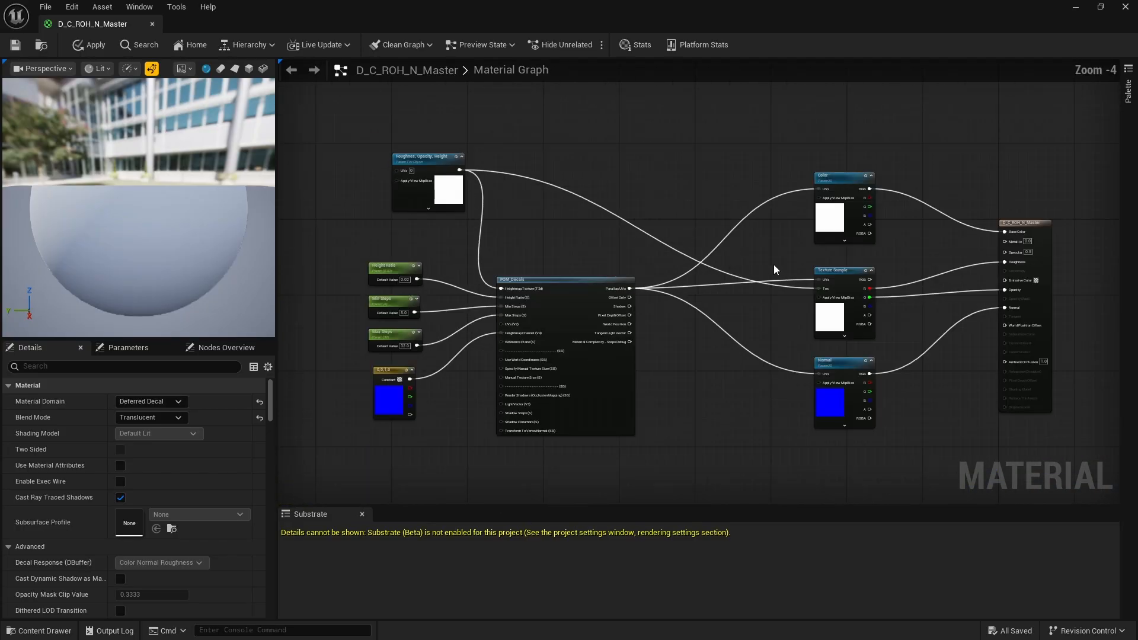
pyautogui.scroll(3, 806, 284)
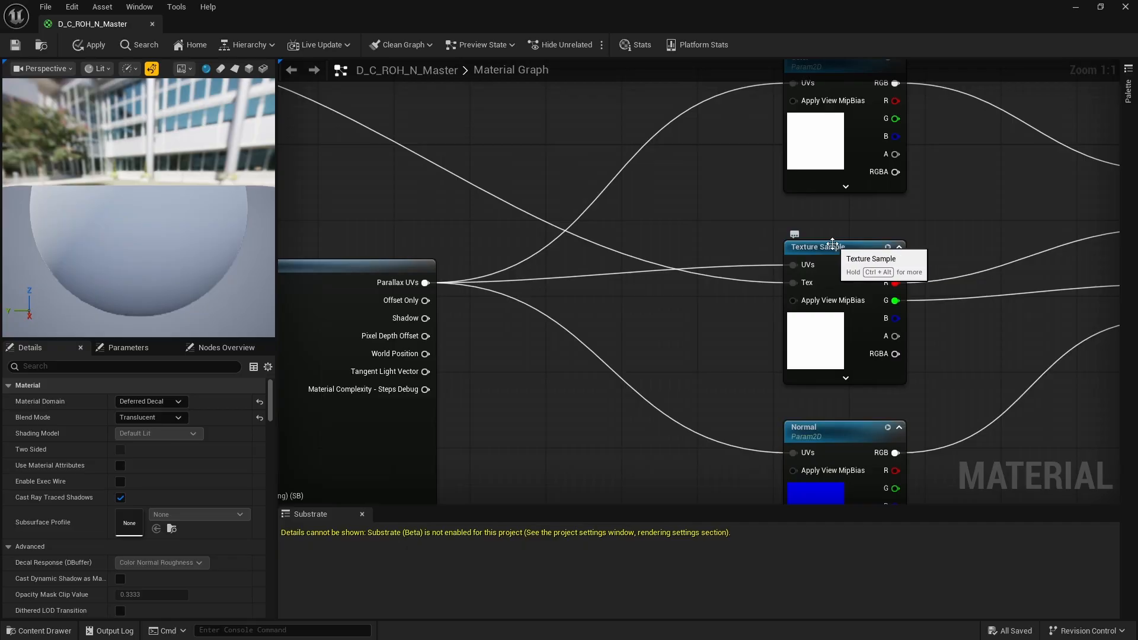
pyautogui.scroll(-5, 835, 247)
pyautogui.scroll(2, 397, 181)
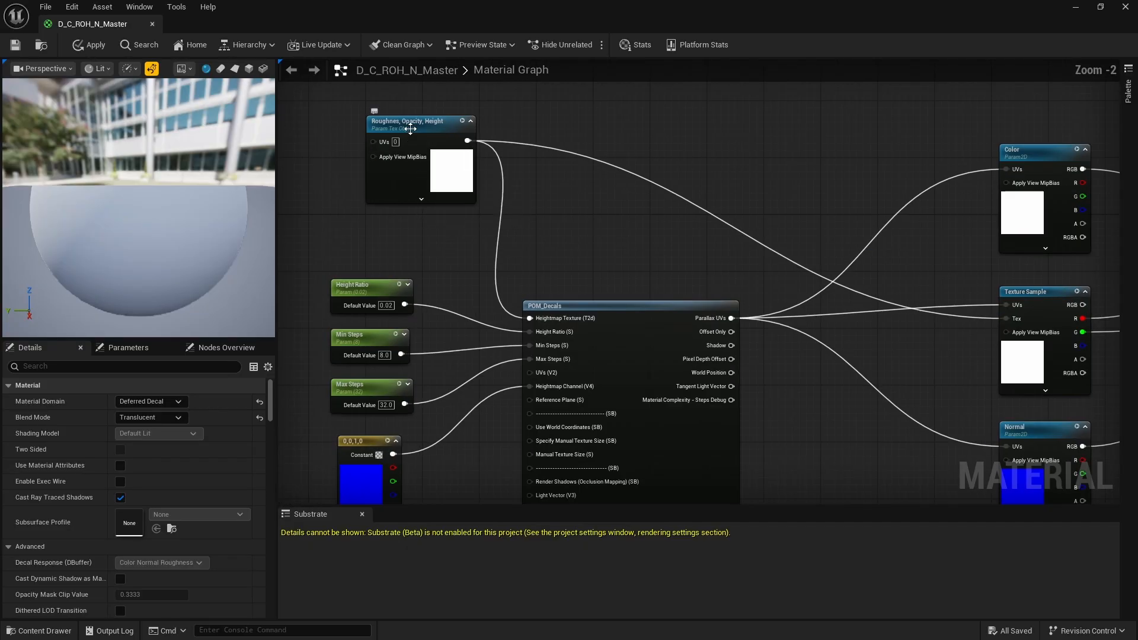
# - Examine the Height Ratio, Min Steps, Max Steps and constant vector nodes feeding the POM_Decals inputs
pyautogui.scroll(2, 569, 364)
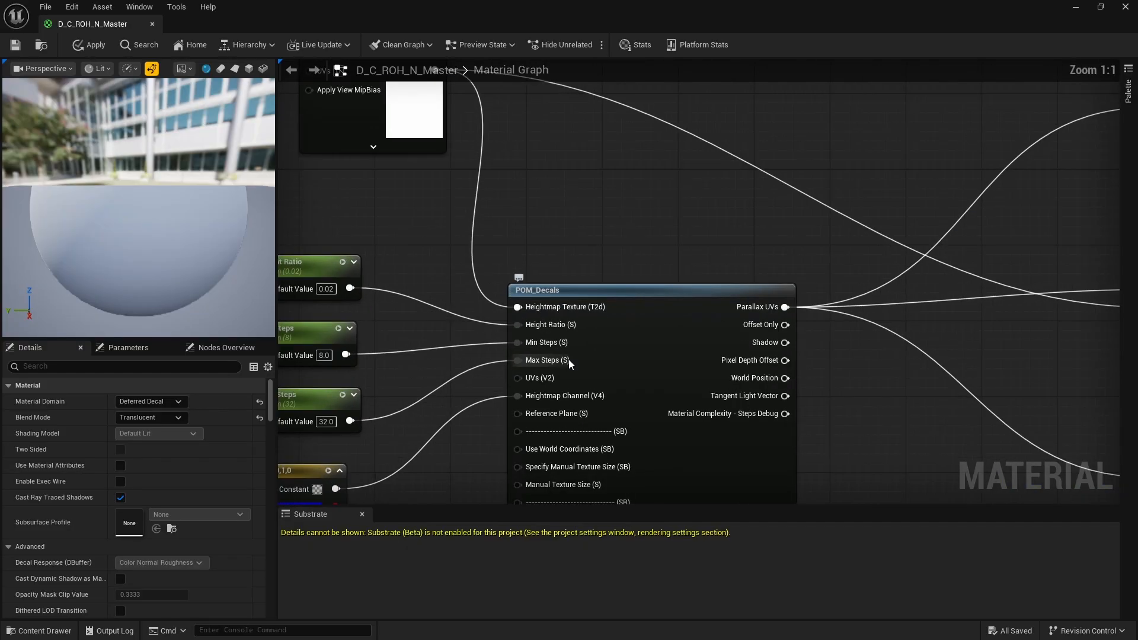
pyautogui.scroll(-5, 561, 289)
pyautogui.scroll(3, 605, 240)
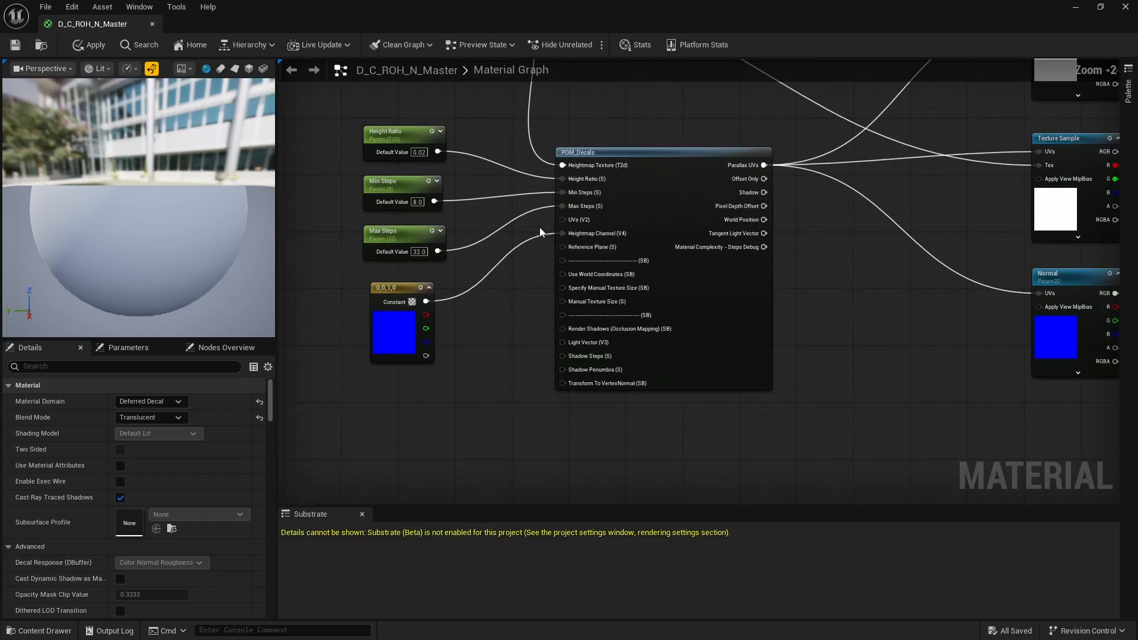
pyautogui.scroll(1, 577, 199)
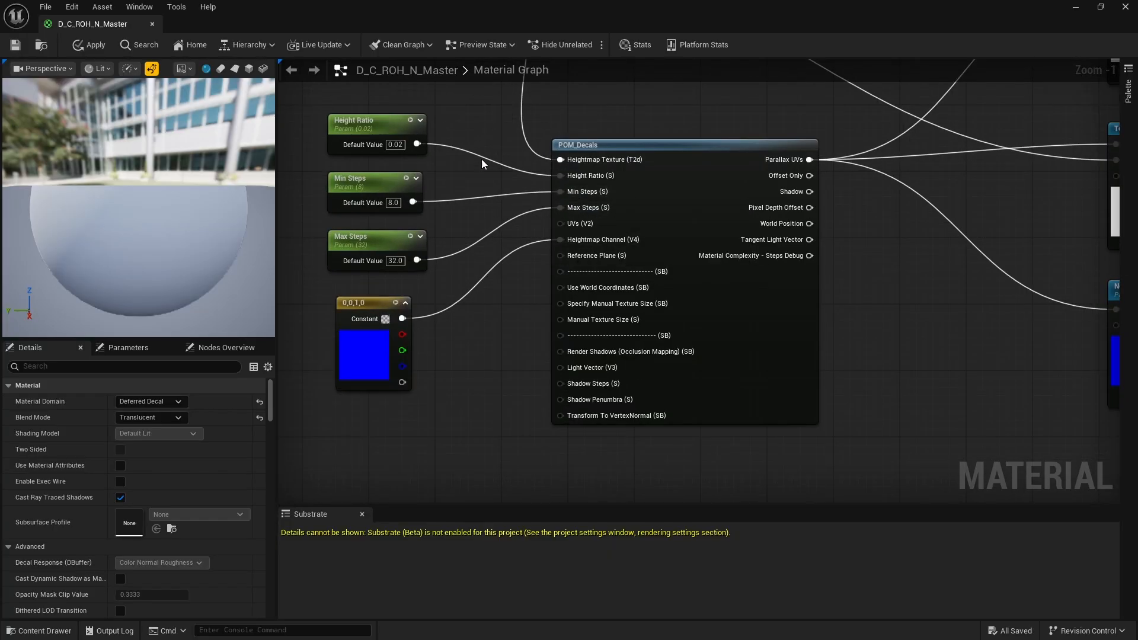
pyautogui.scroll(-2, 359, 158)
pyautogui.scroll(3, 379, 142)
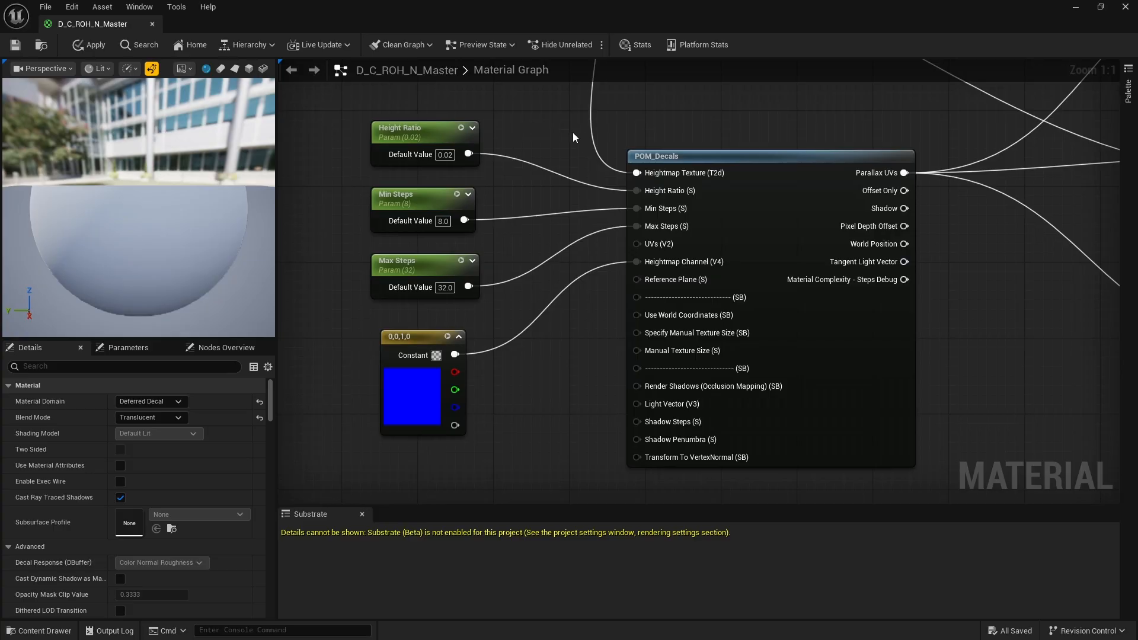
# - Add a Constant node between the Height Ratio parameter and POM_Decals, view its node actions, and delete it again
pyautogui.click(529, 111)
pyautogui.rightClick(550, 110)
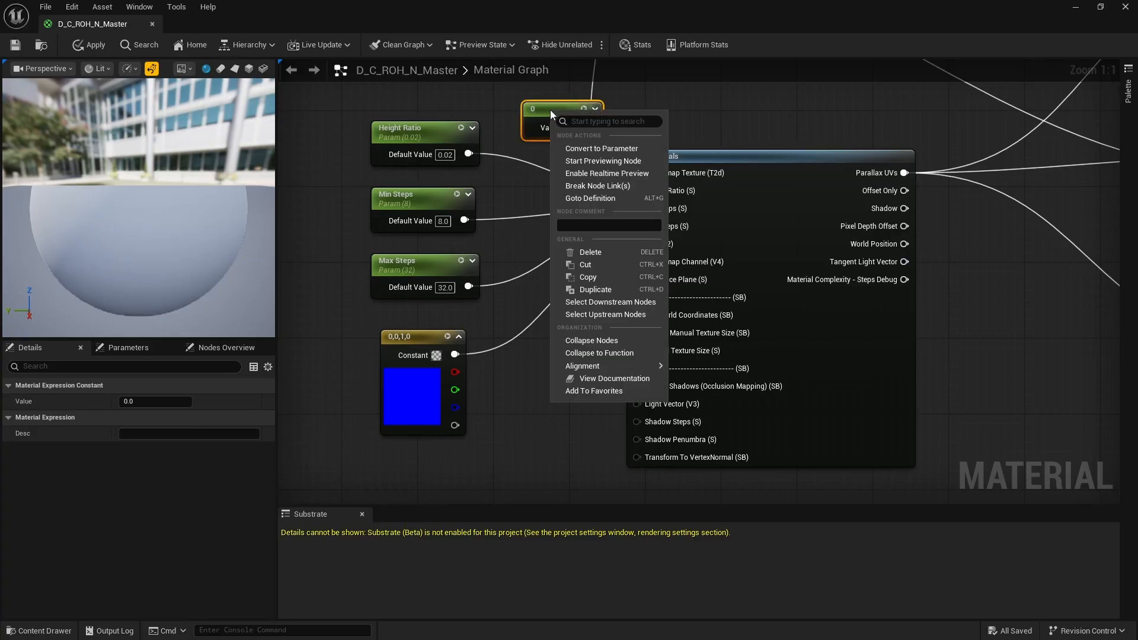
pyautogui.click(545, 109)
pyautogui.press('Delete')
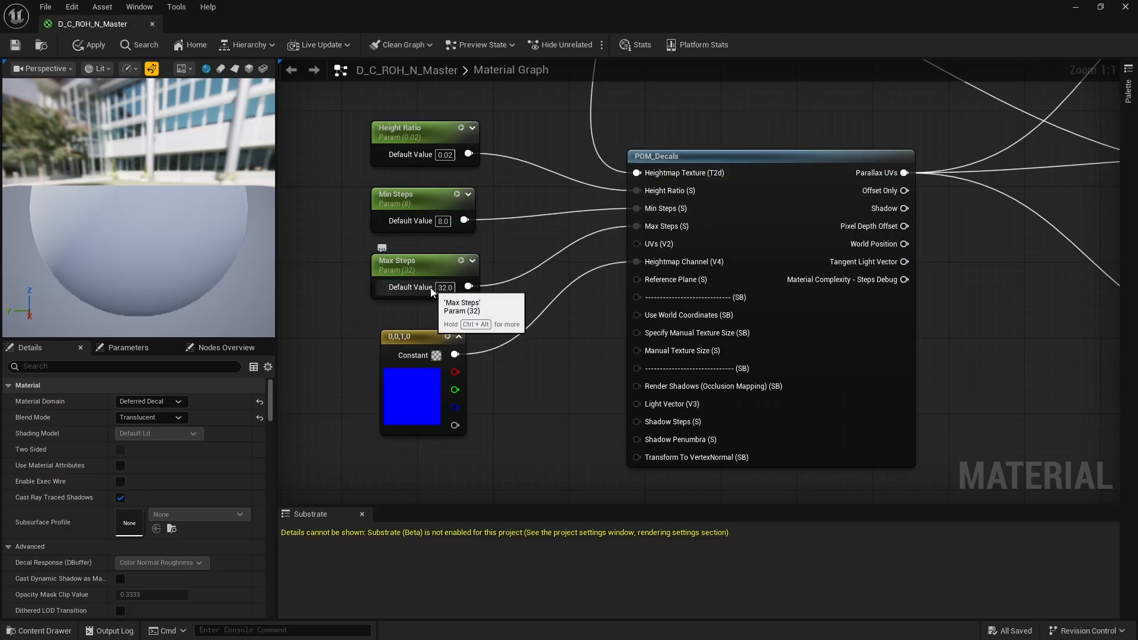
# - Add a Constant4Vector node beside the blue heightmap channel constant, open its color settings, and delete it again
pyautogui.click(424, 340)
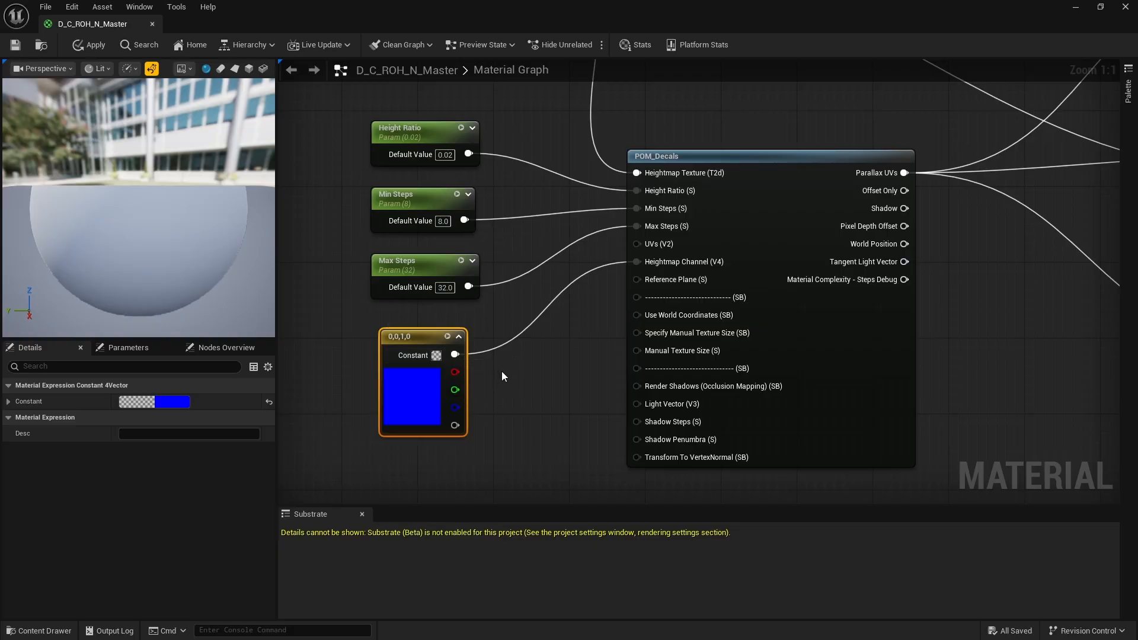
pyautogui.click(530, 386)
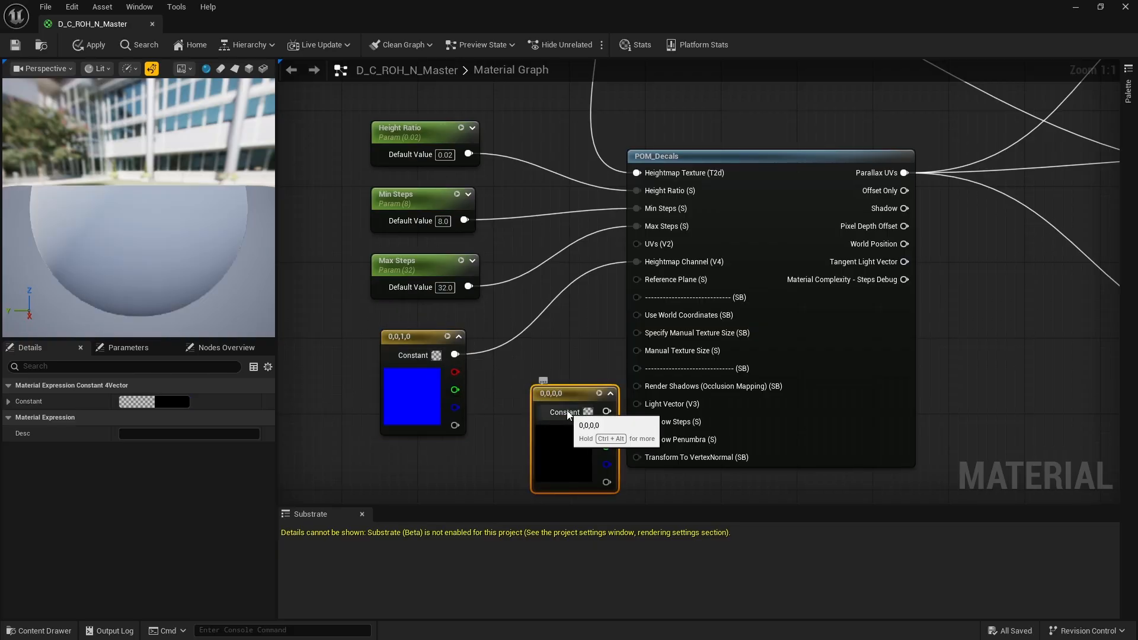
pyautogui.moveTo(567, 395); pyautogui.dragTo(551, 375)
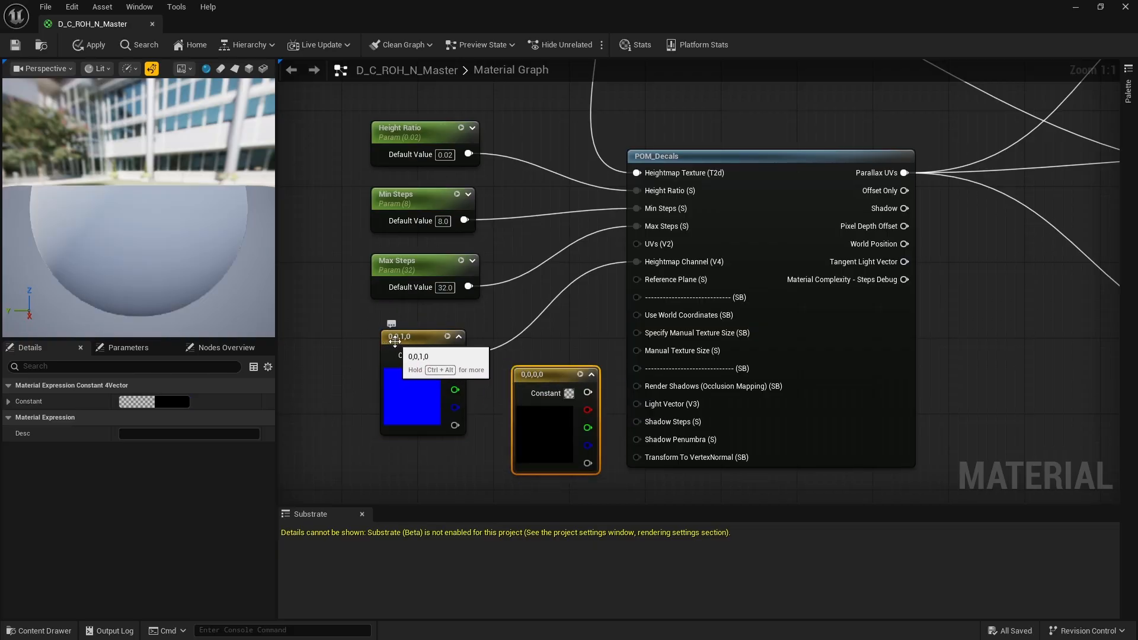
pyautogui.doubleClick(542, 379)
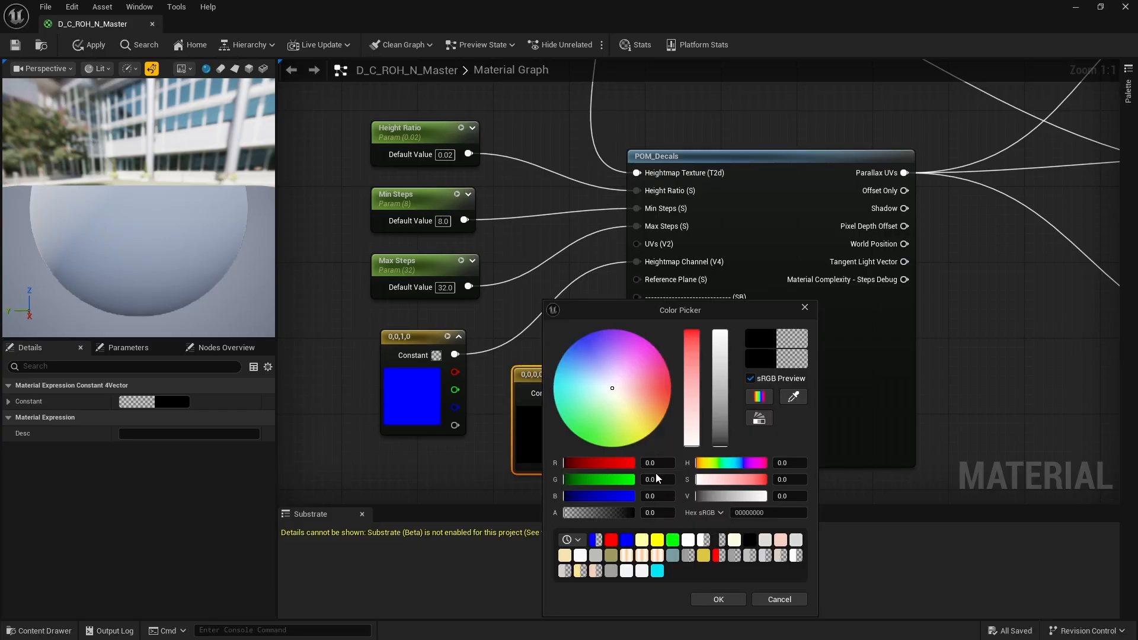
pyautogui.click(707, 597)
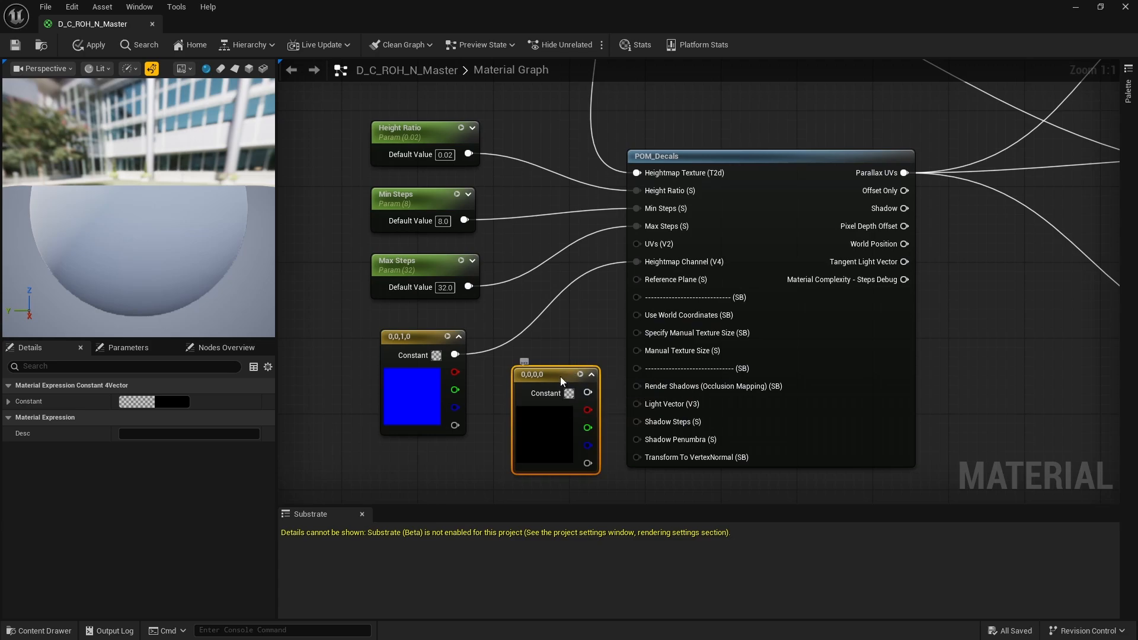
pyautogui.press('Delete')
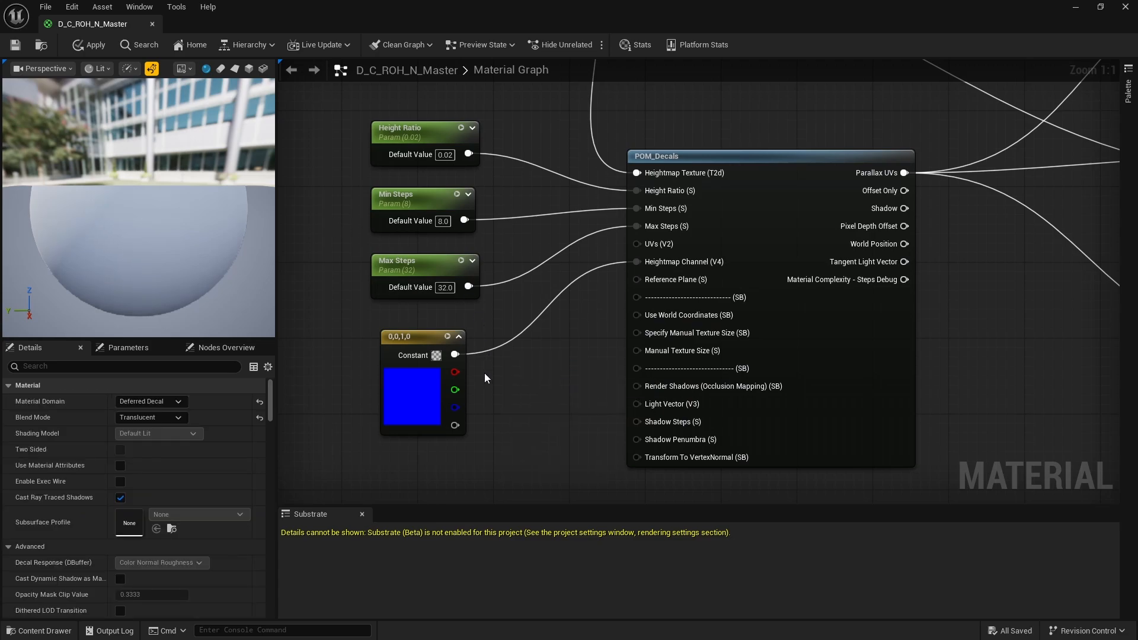
# - Examine the POM_Decals inputs and the wiring through Color, Texture Sample and Normal to the material result node
pyautogui.scroll(-3, 485, 372)
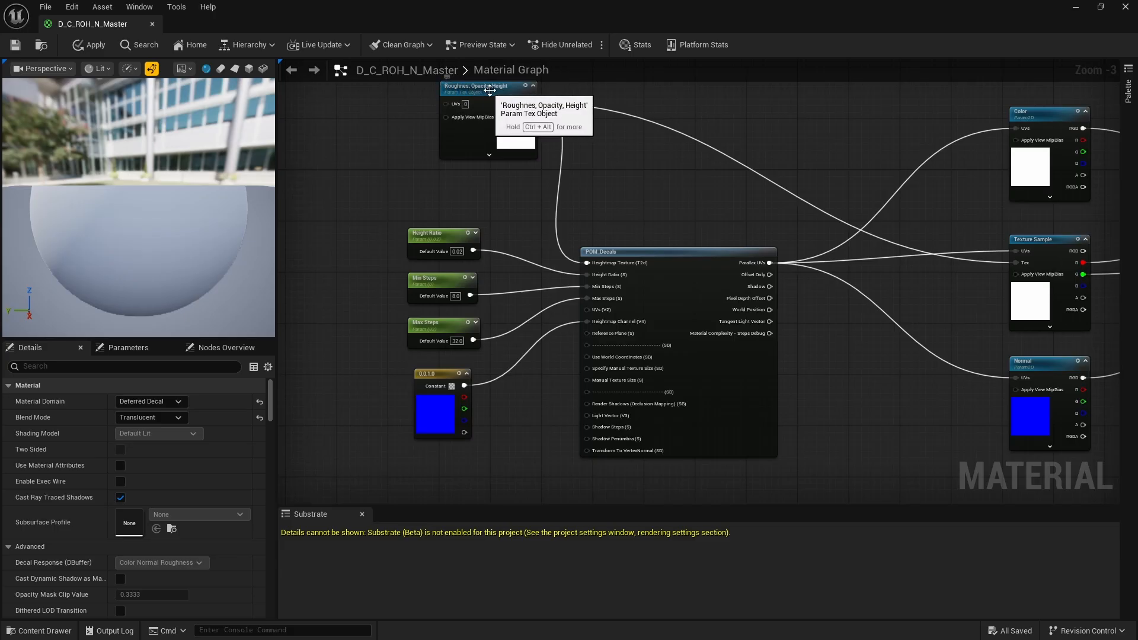
pyautogui.scroll(3, 441, 405)
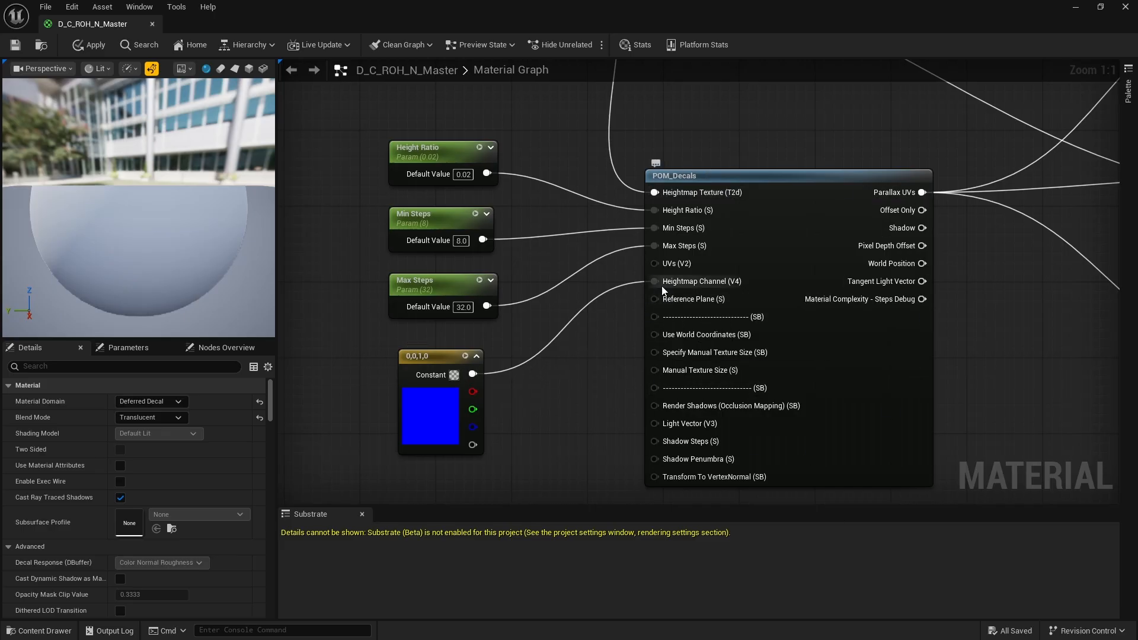
pyautogui.scroll(-8, 500, 319)
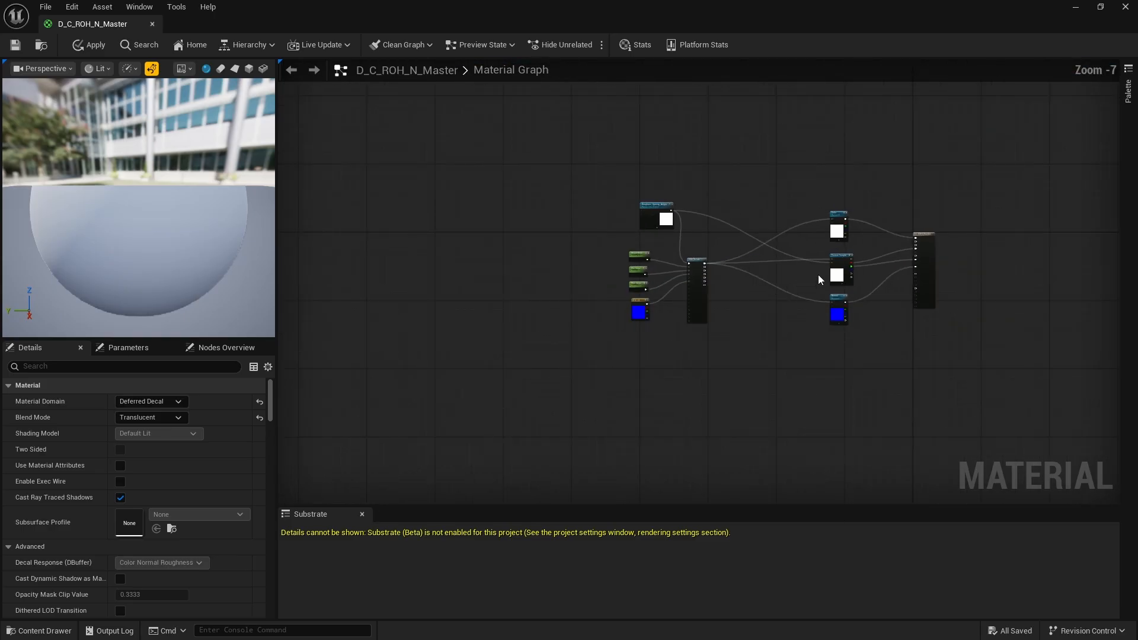
pyautogui.scroll(5, 711, 272)
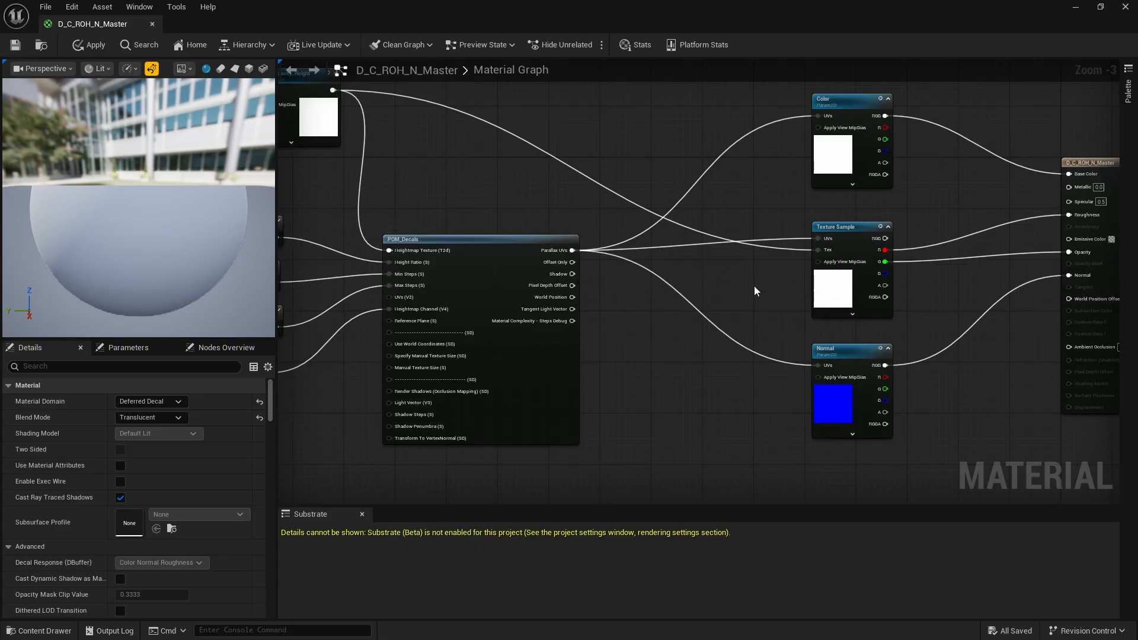
pyautogui.scroll(-1, 754, 285)
pyautogui.moveTo(753, 285); pyautogui.dragTo(530, 314, button='right')
pyautogui.scroll(3, 829, 310)
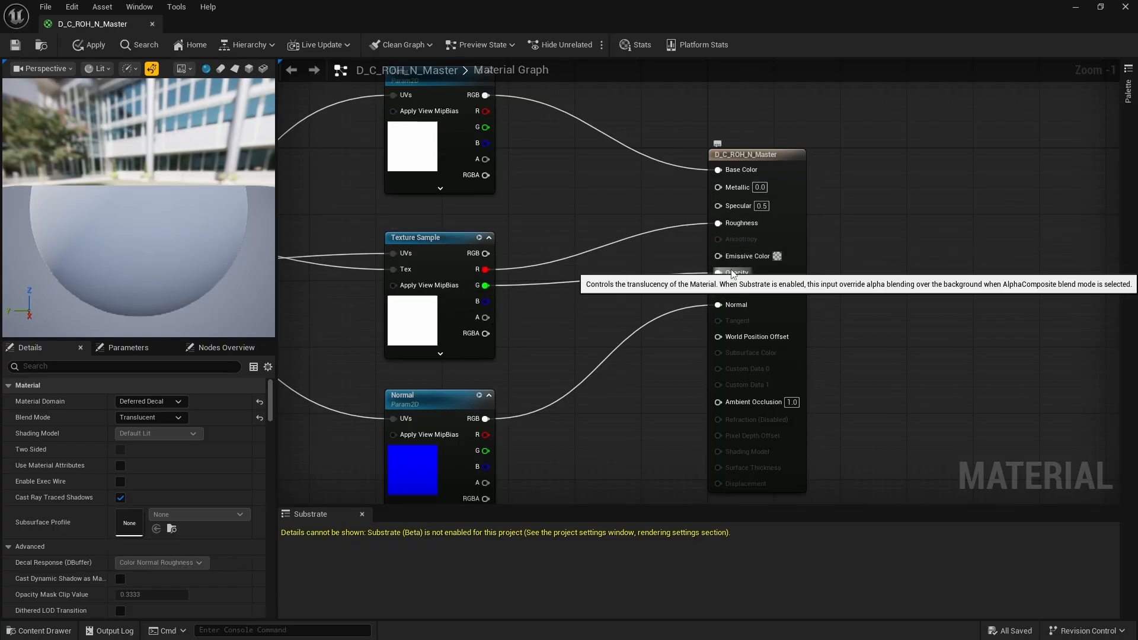
pyautogui.scroll(-7, 664, 294)
pyautogui.scroll(4, 450, 280)
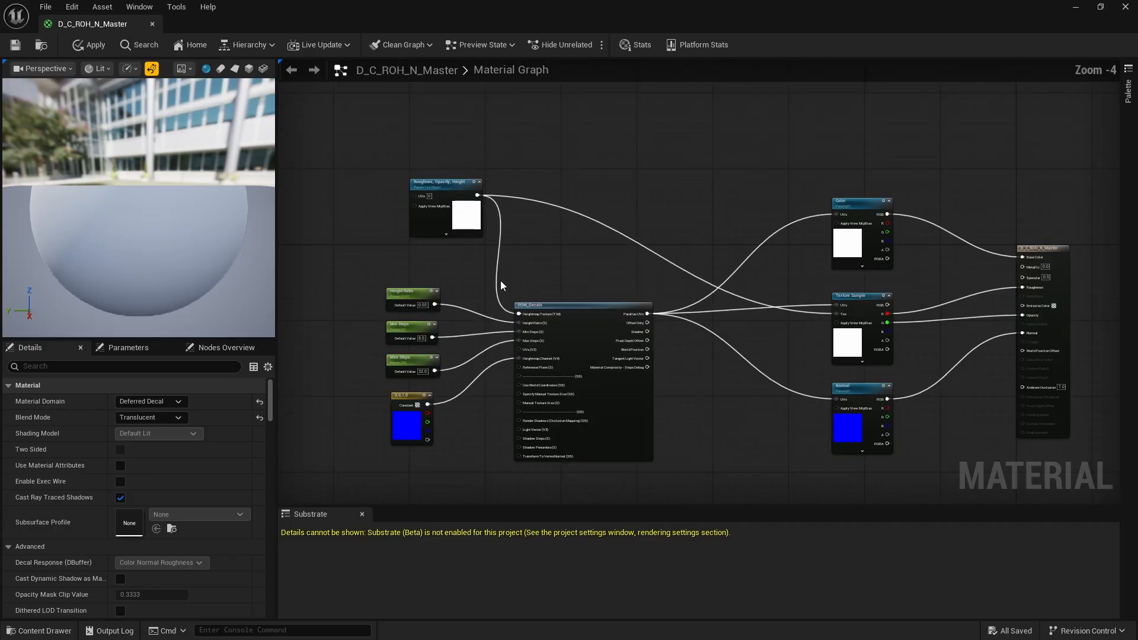
pyautogui.scroll(-4, 733, 309)
pyautogui.scroll(5, 684, 309)
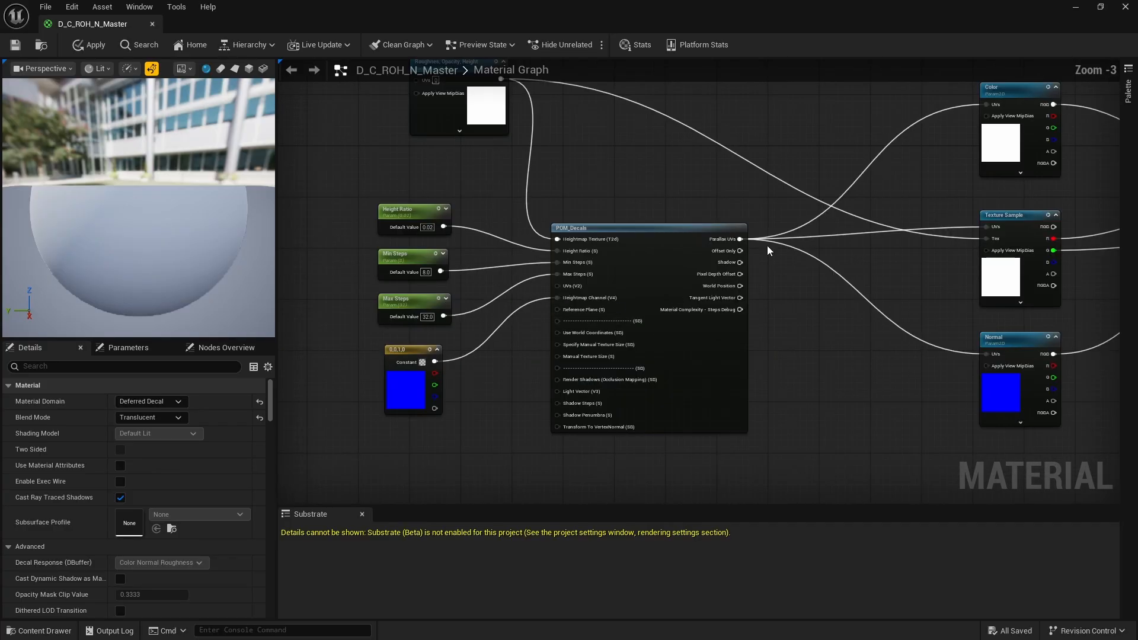
# - Save the D_C_ROH_N_Master material and close its editor
pyautogui.scroll(-2, 767, 247)
pyautogui.scroll(2, 794, 240)
pyautogui.scroll(-1, 784, 258)
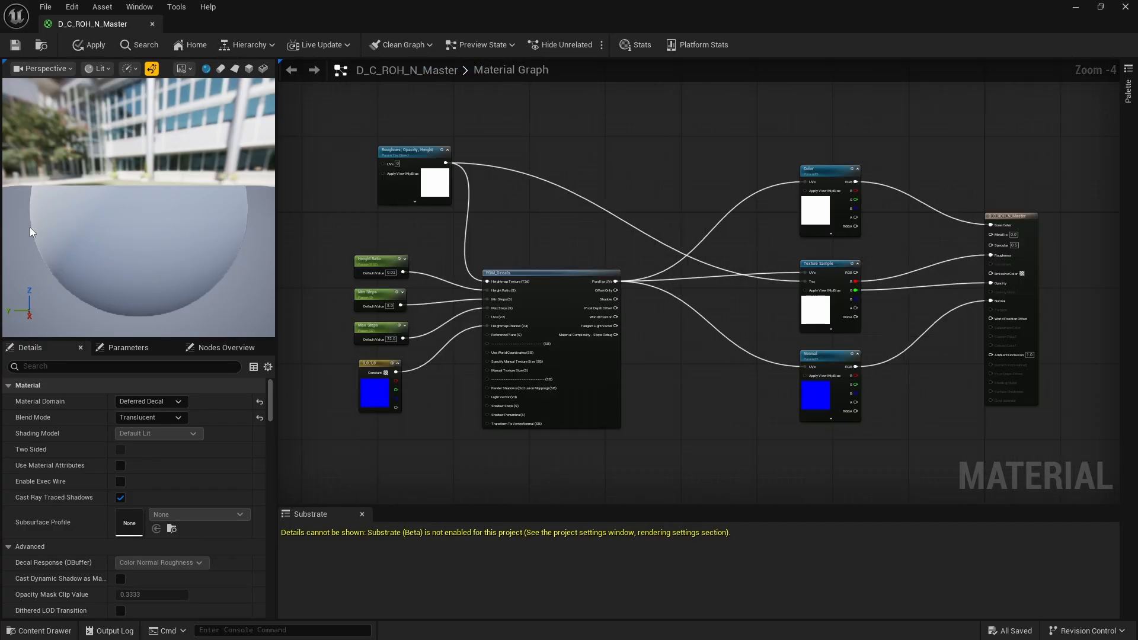
pyautogui.click(15, 44)
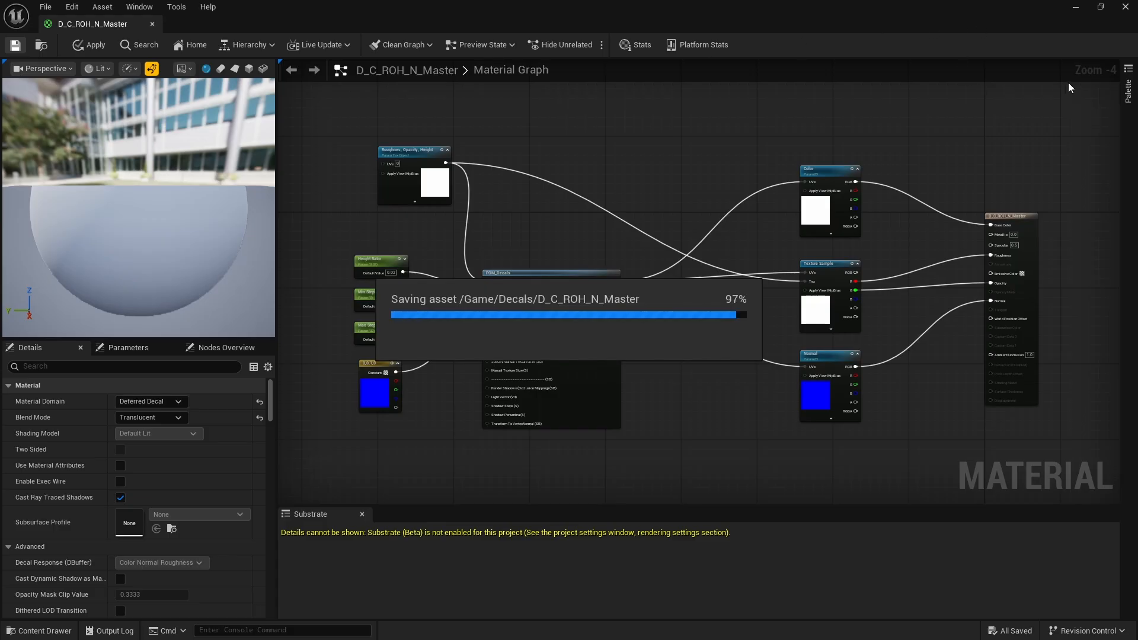
pyautogui.click(153, 24)
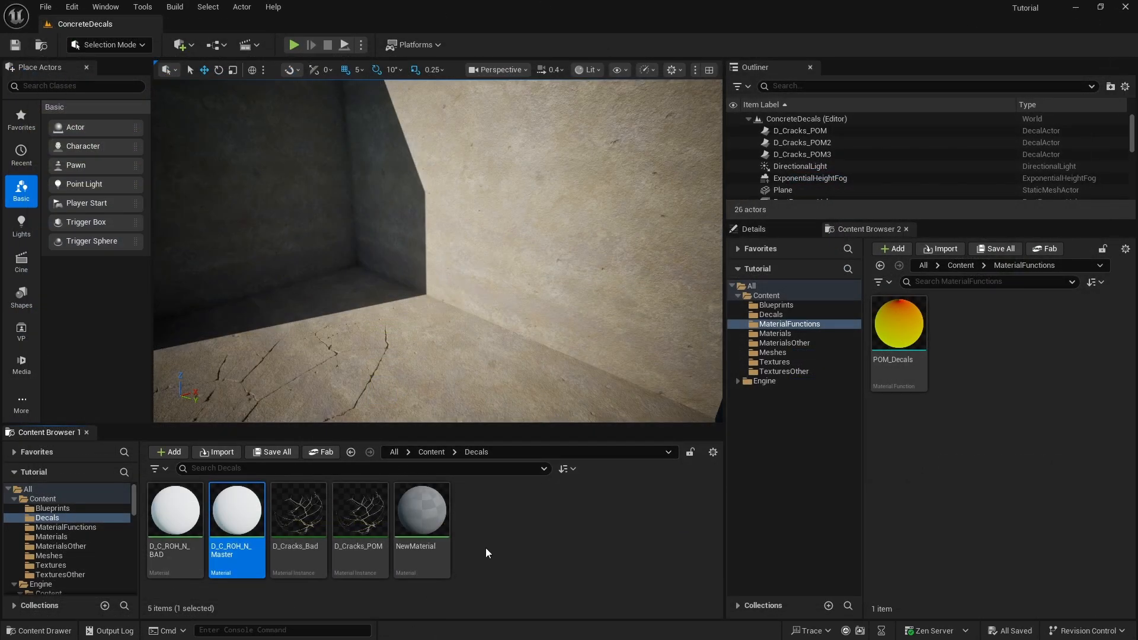
# - Delete the NewMaterial asset from the Decals folder
pyautogui.click(437, 514)
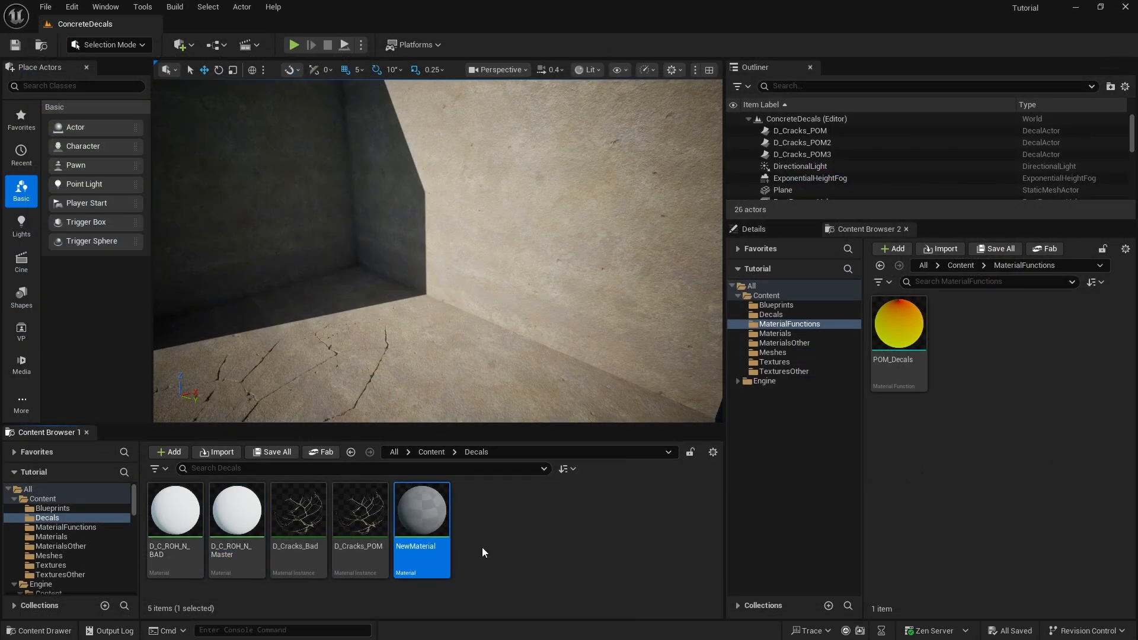
pyautogui.press('Delete')
pyautogui.click(440, 517)
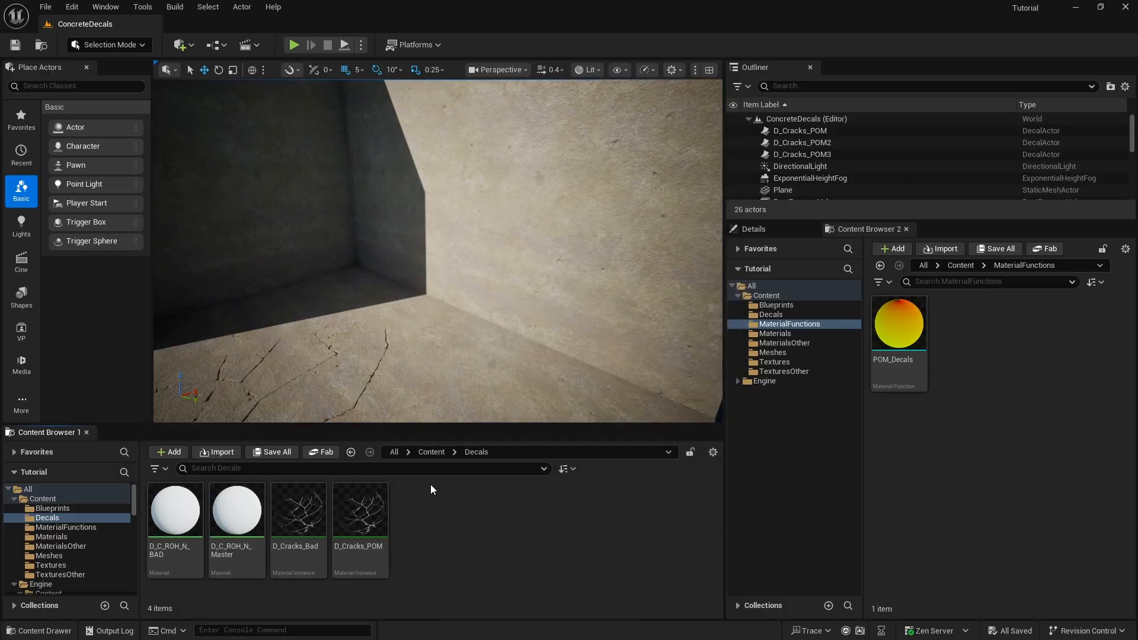
# - Rename the cracks POM material instance in the Decals folder as DI_Cracks_POM
pyautogui.moveTo(383, 537)
pyautogui.click(347, 544)
pyautogui.press('F2')
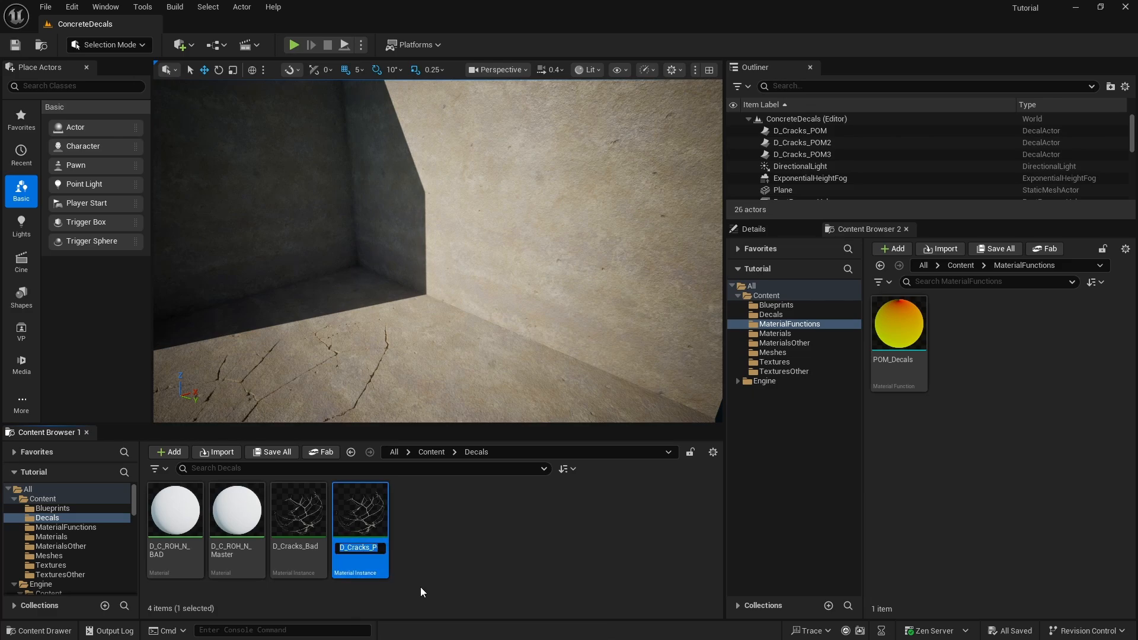
pyautogui.write('D')
pyautogui.write('I_')
pyautogui.write('Crac')
pyautogui.write('ks')
pyautogui.write('_')
pyautogui.write('POM')
pyautogui.press('Return')
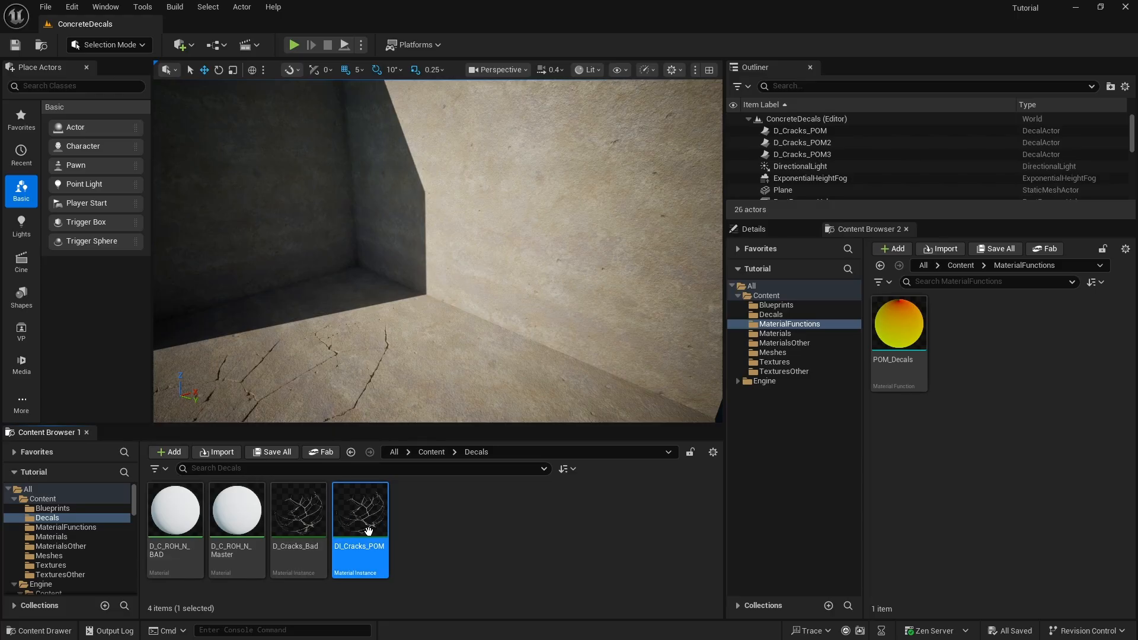
pyautogui.rightClick(243, 517)
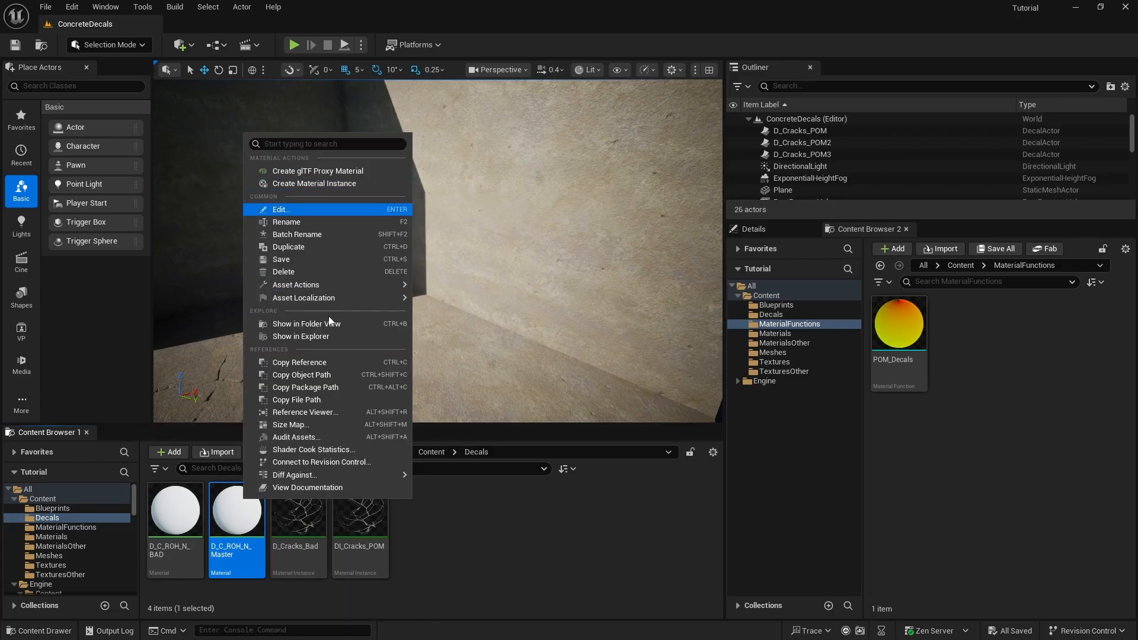
pyautogui.click(324, 592)
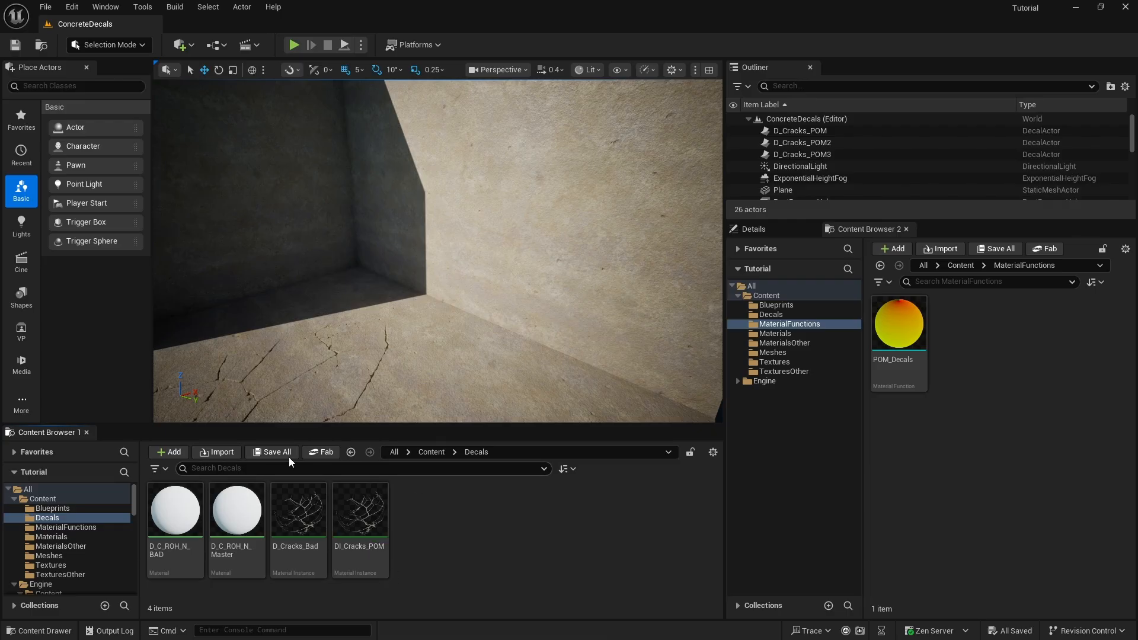
# - Open the DI_Cracks_POM material instance in a reduced floating window and widen its parameter area
pyautogui.doubleClick(364, 513)
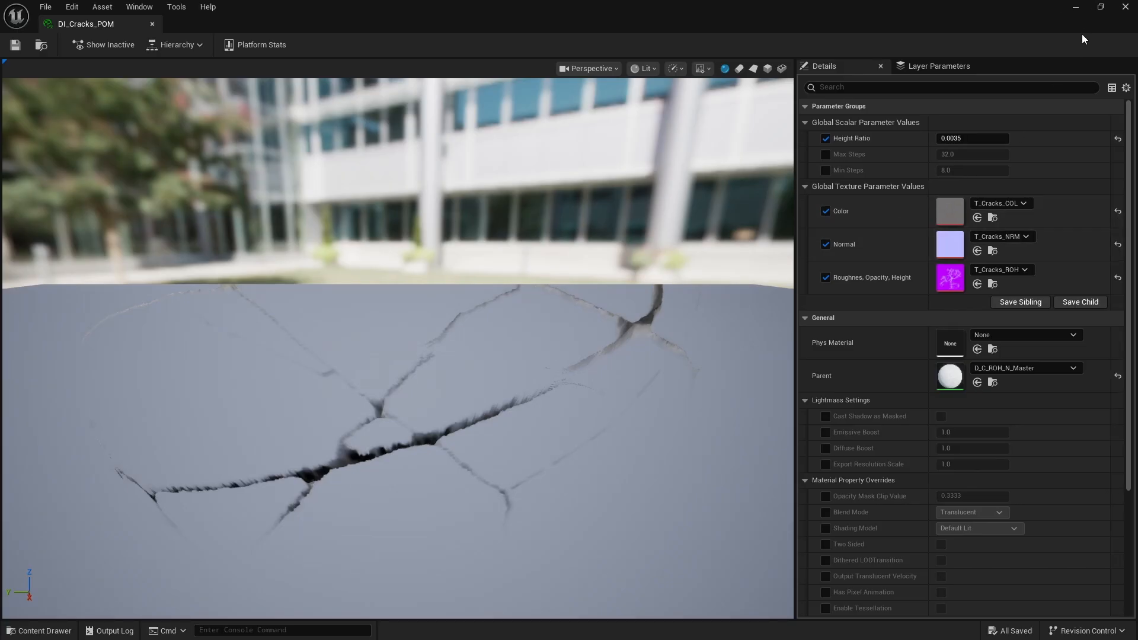
pyautogui.click(1100, 7)
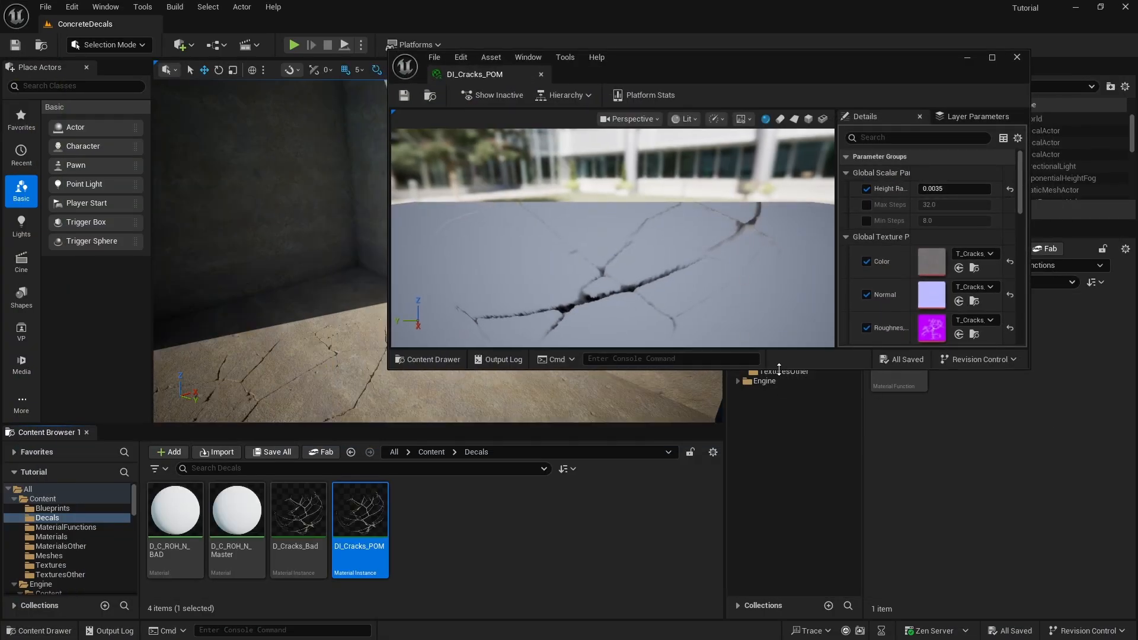
pyautogui.moveTo(778, 368); pyautogui.dragTo(776, 566)
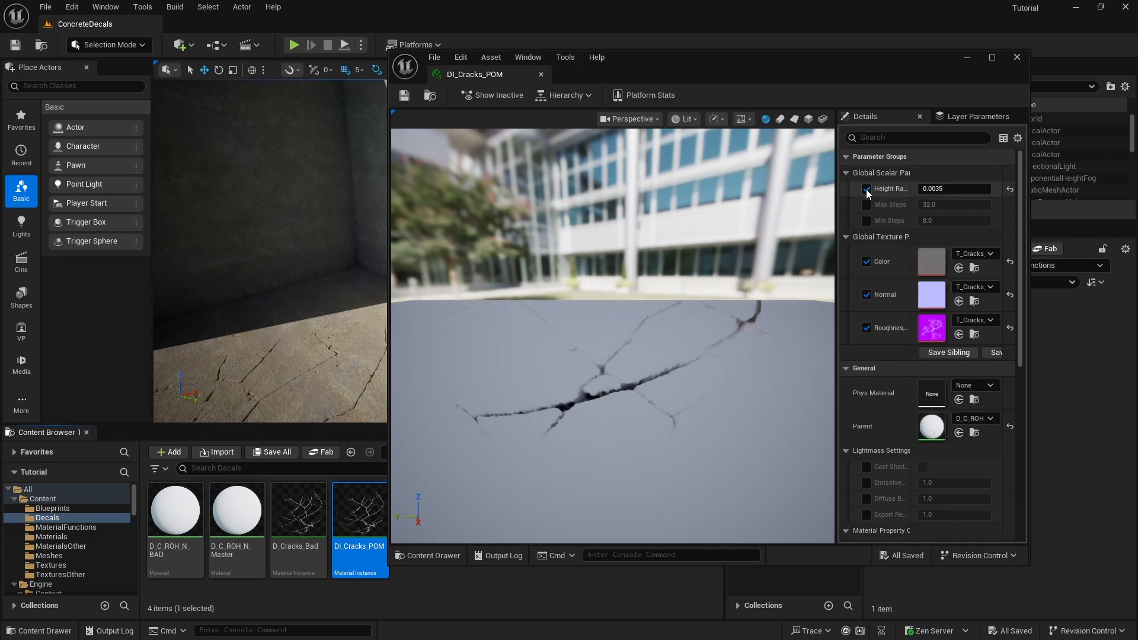
pyautogui.moveTo(837, 199); pyautogui.dragTo(791, 205)
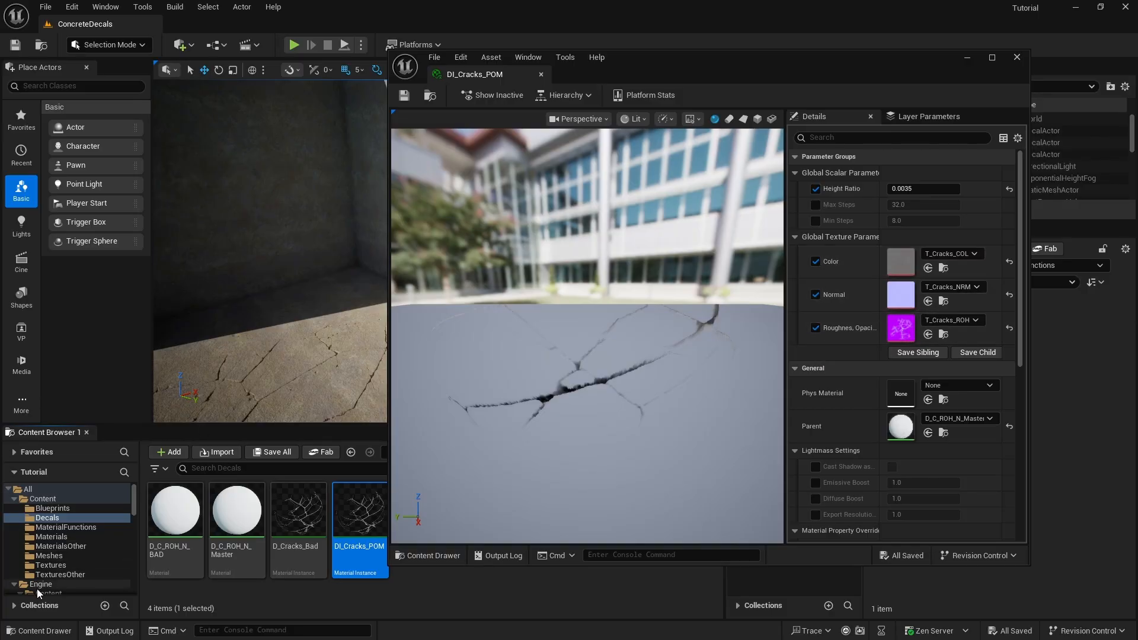
# - Assign T_Cracks_COL, T_Cracks_NRM and T_Cracks_ROH to the Color, Normal and Roughness, Opacity, Height parameters, then save and close the instance
pyautogui.click(57, 566)
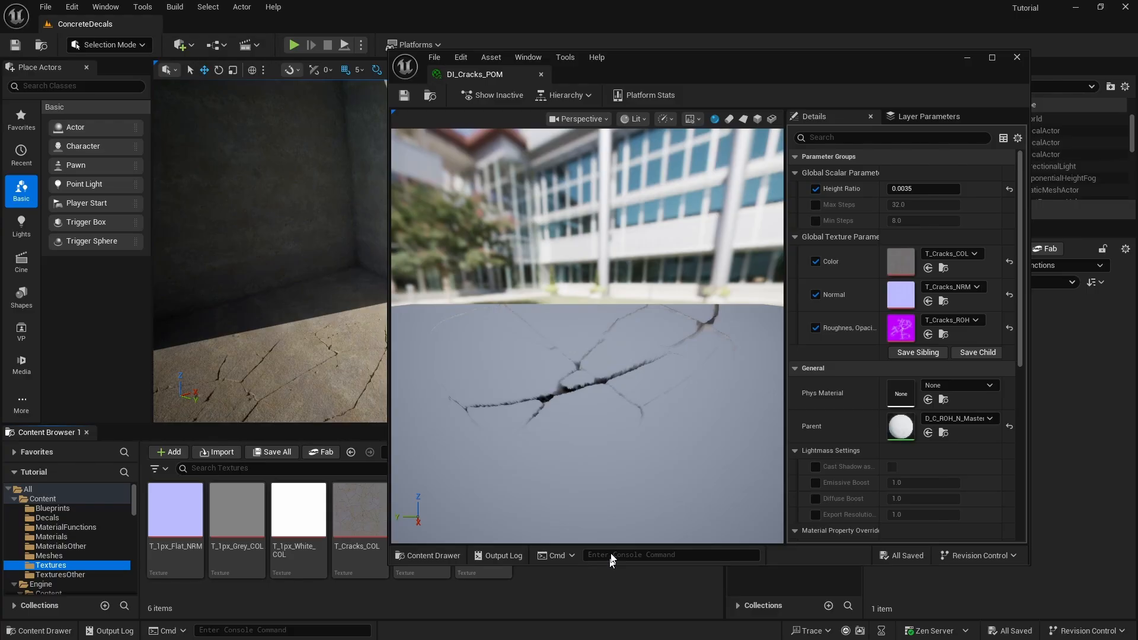
pyautogui.moveTo(602, 566); pyautogui.dragTo(640, 429)
pyautogui.moveTo(360, 510); pyautogui.dragTo(901, 264)
pyautogui.moveTo(422, 499); pyautogui.dragTo(899, 296)
pyautogui.moveTo(468, 518); pyautogui.dragTo(901, 327)
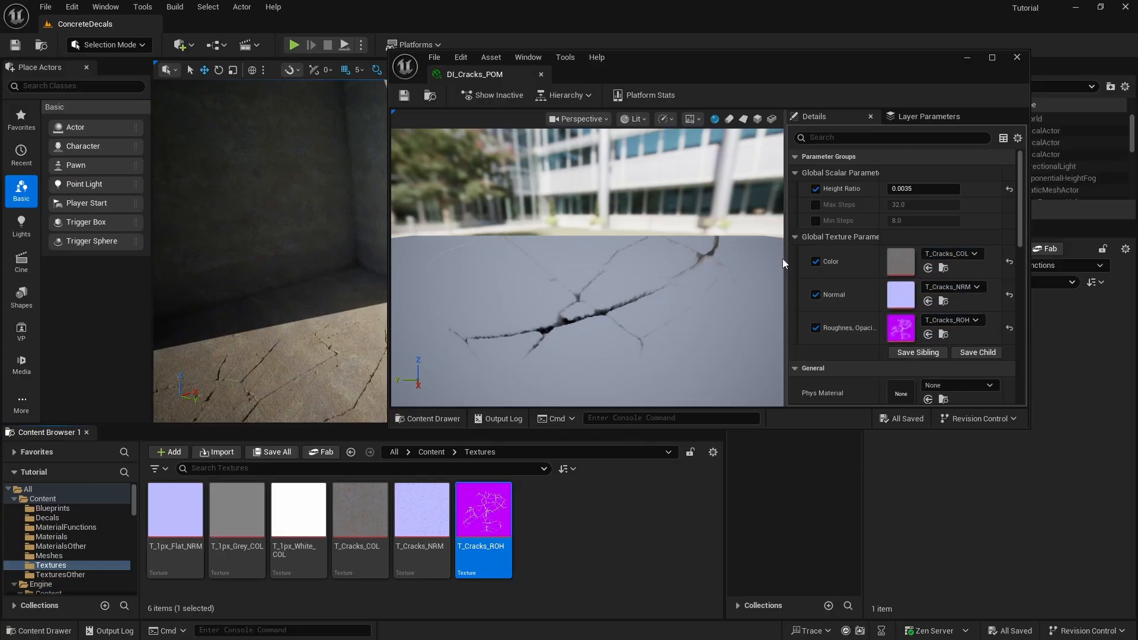
pyautogui.moveTo(784, 261)
pyautogui.mouseDown()
pyautogui.moveTo(654, 260)
pyautogui.moveTo(765, 261)
pyautogui.mouseUp()
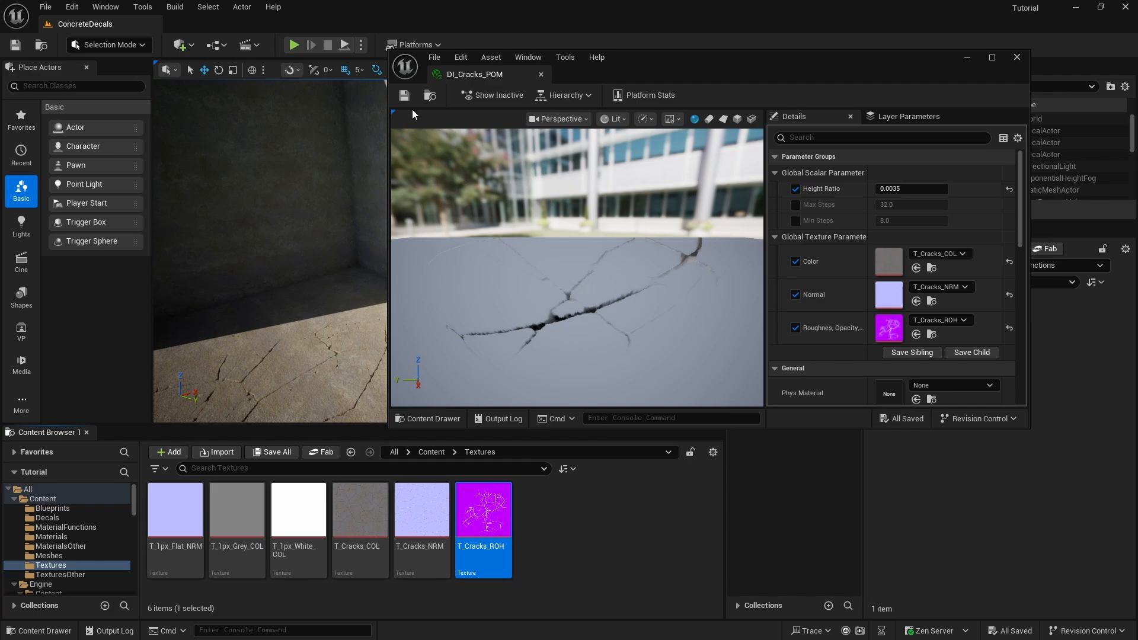
pyautogui.click(404, 95)
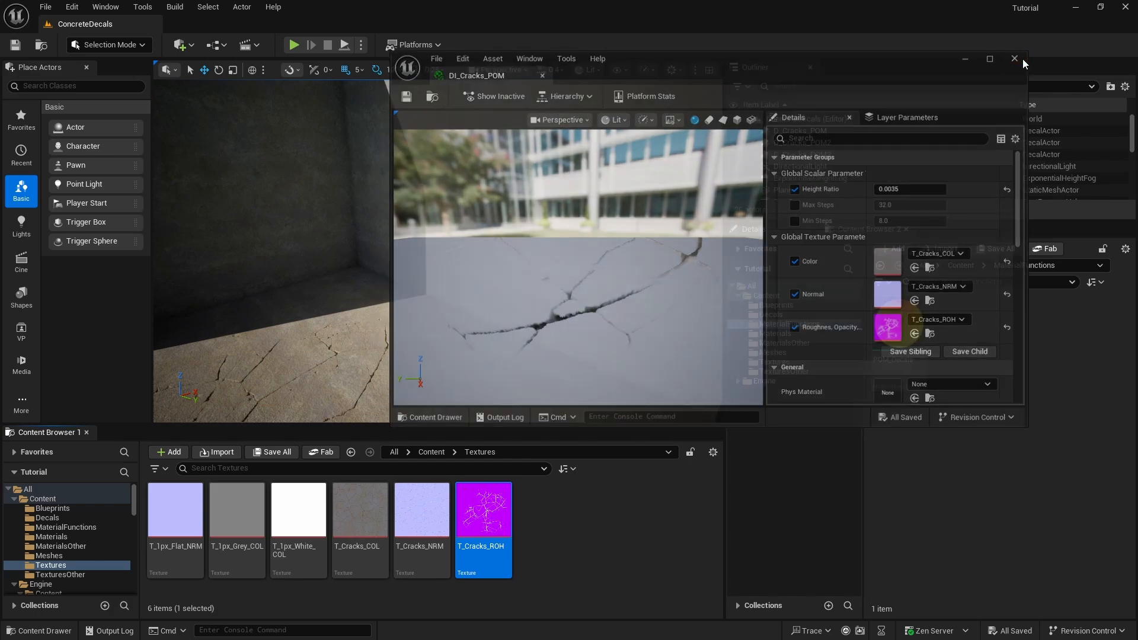
pyautogui.click(1017, 57)
# - Place a DI_Cracks_POM decal from the Decals folder on the ground plane beside the concrete corner and frame it
pyautogui.moveTo(438, 252); pyautogui.dragTo(423, 309, button='right')
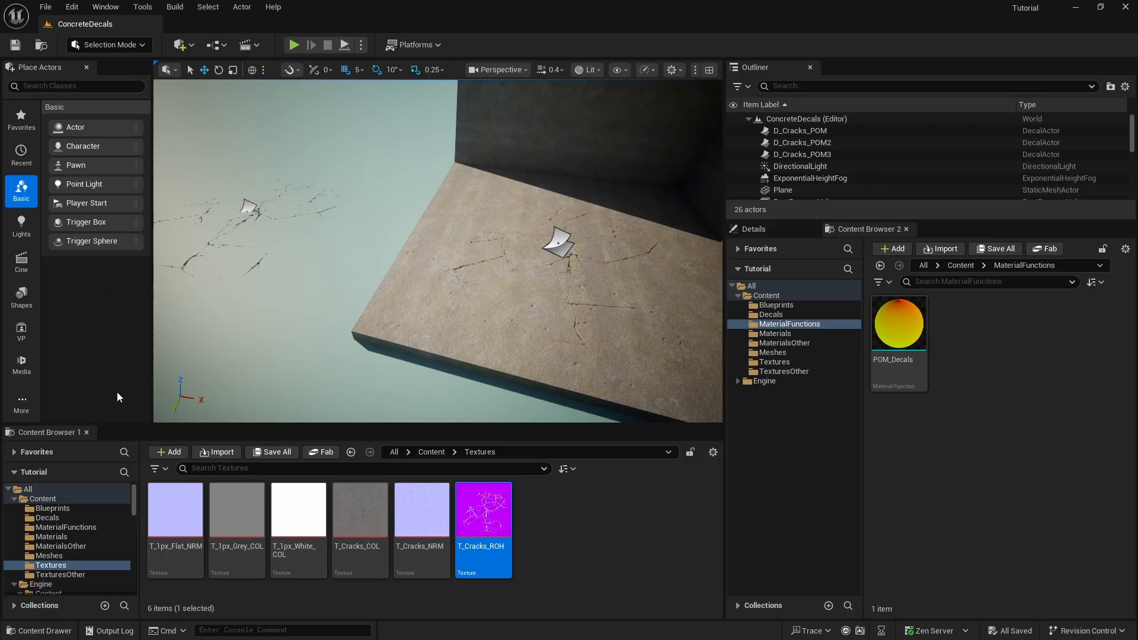
pyautogui.click(48, 518)
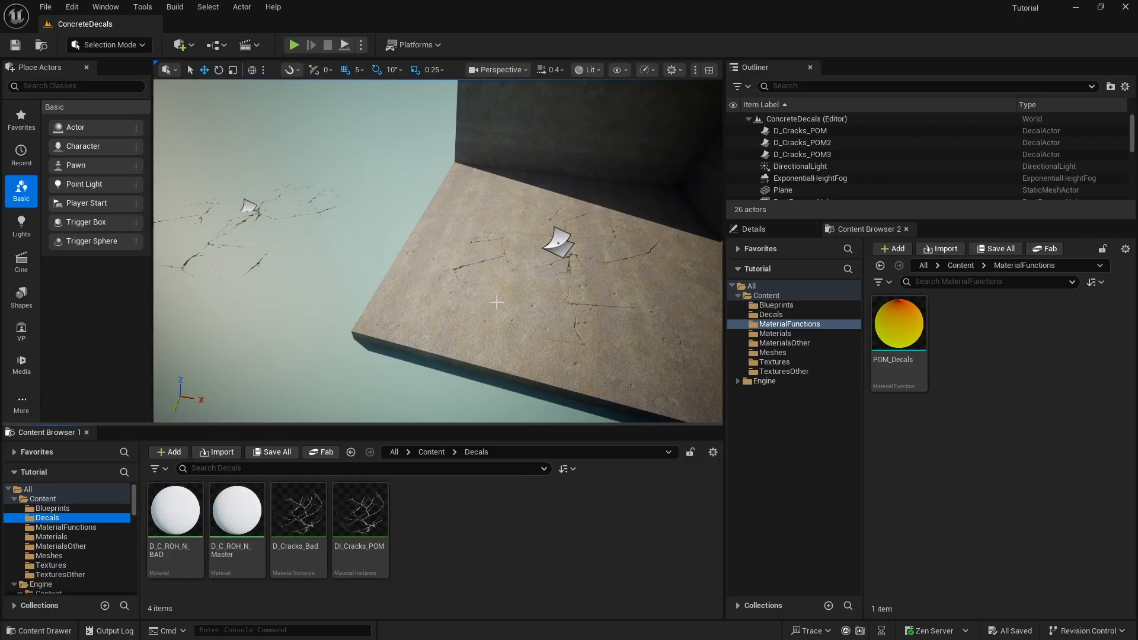
pyautogui.moveTo(355, 332); pyautogui.dragTo(495, 351, button='right')
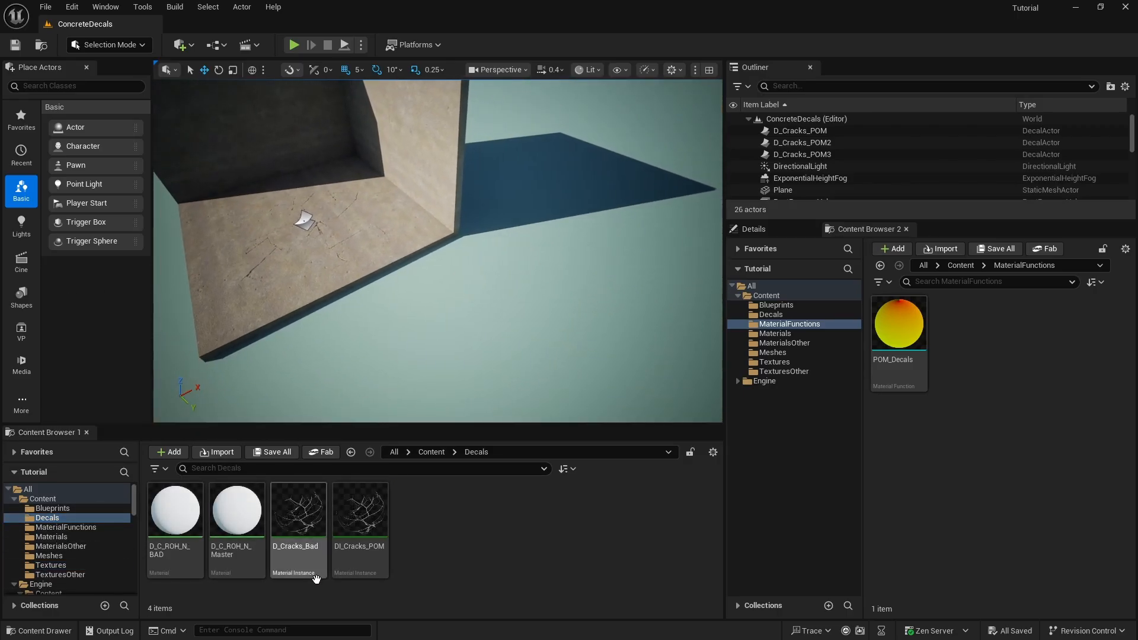
pyautogui.moveTo(389, 499); pyautogui.dragTo(554, 299)
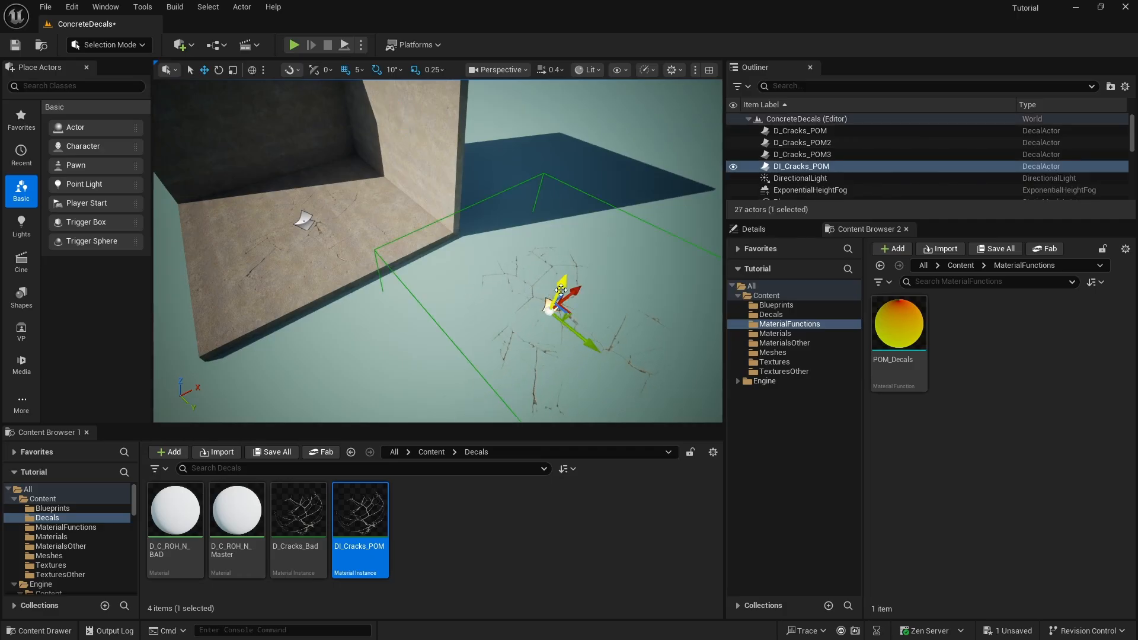
pyautogui.press('f')
pyautogui.moveTo(553, 300); pyautogui.dragTo(574, 279, button='right')
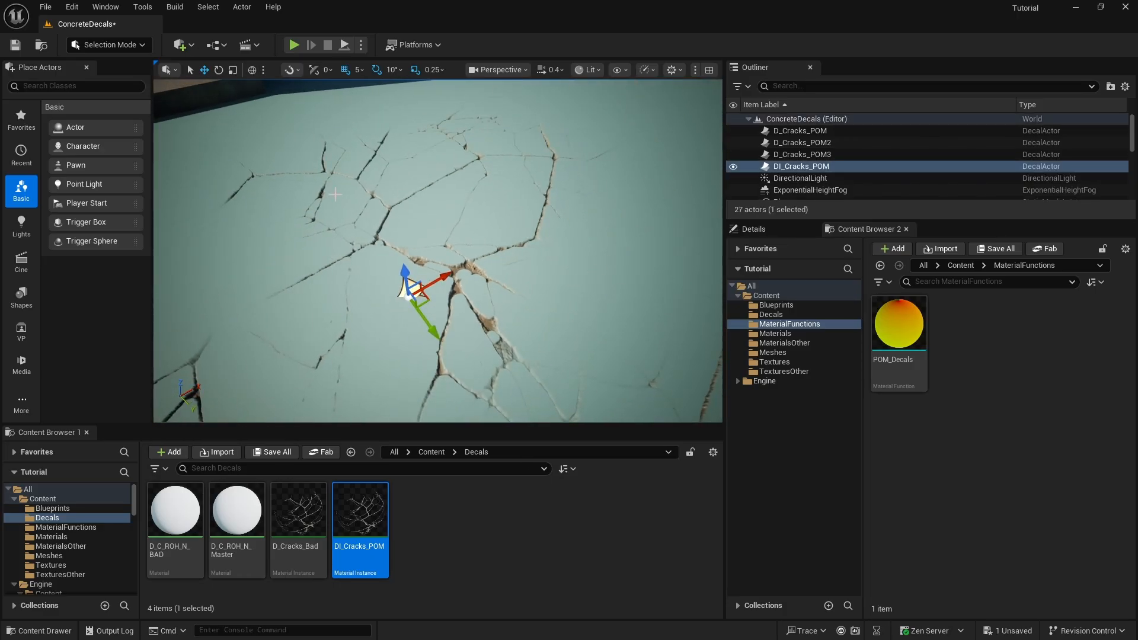
# - Rotate the new DI_Cracks_POM decal upright so that it projects towards the concrete wall
pyautogui.click(219, 70)
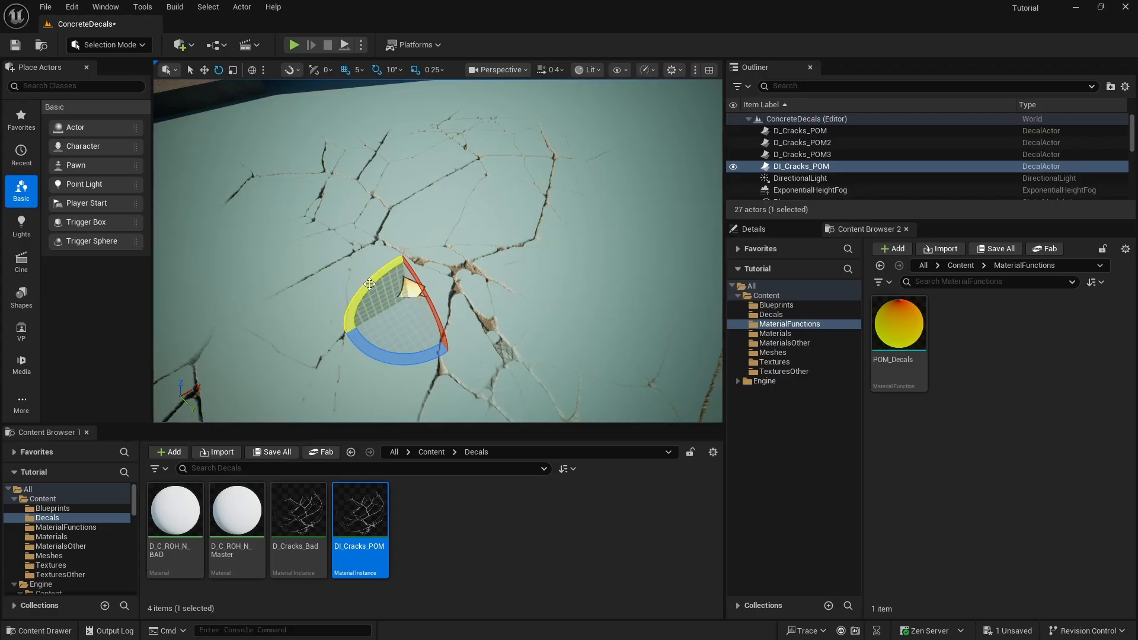
pyautogui.moveTo(388, 261); pyautogui.dragTo(398, 239)
pyautogui.moveTo(399, 239); pyautogui.dragTo(462, 208, button='right')
pyautogui.press('s')
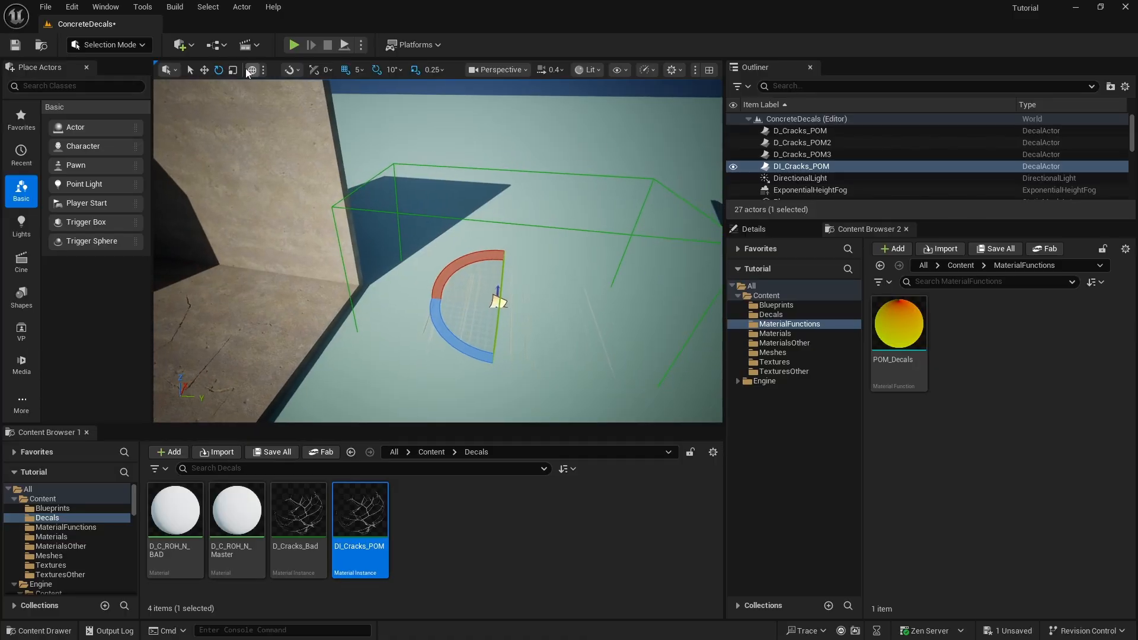
# - Move the DI_Cracks_POM decal sideways onto the sunlit concrete wall and raise it above the floor
pyautogui.click(203, 70)
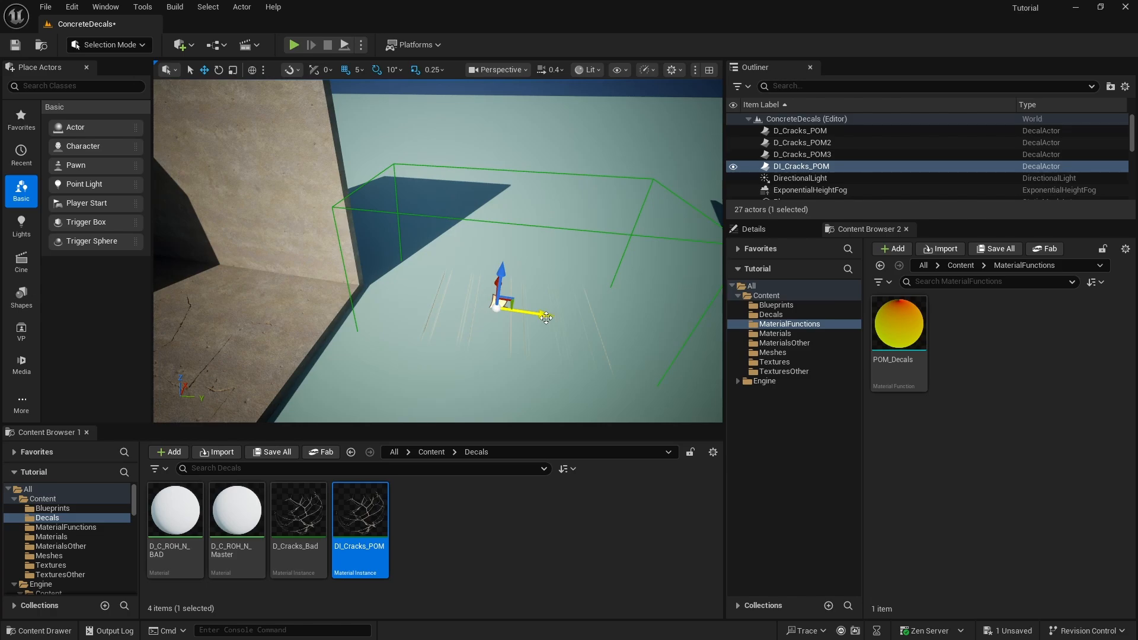
pyautogui.moveTo(541, 317); pyautogui.dragTo(263, 281)
pyautogui.moveTo(262, 280); pyautogui.dragTo(219, 279, button='right')
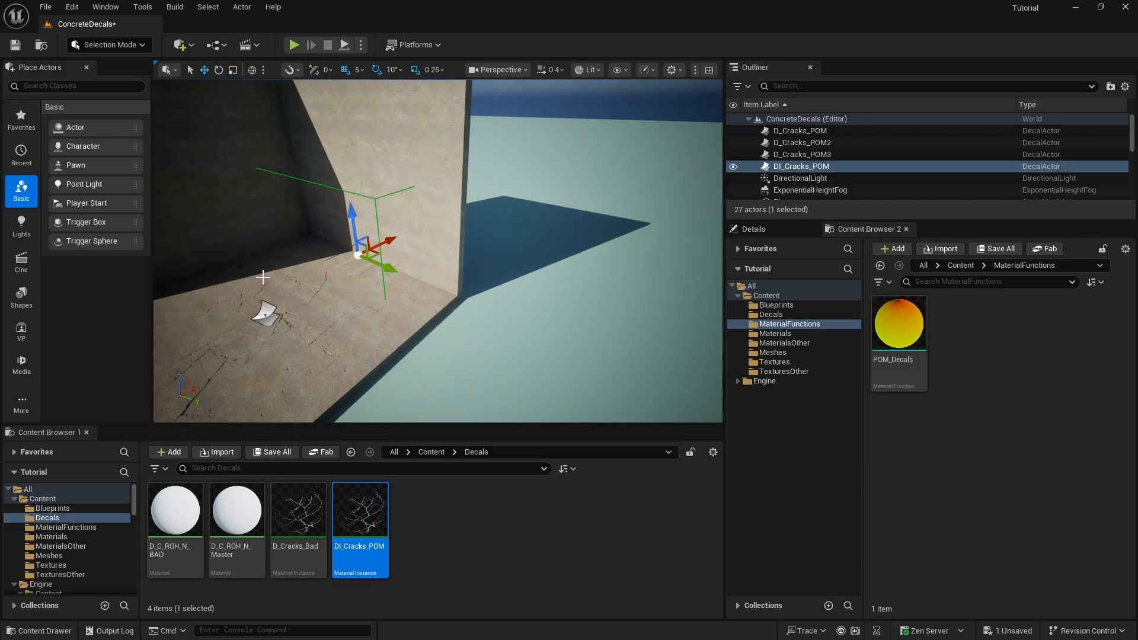
pyautogui.moveTo(348, 230); pyautogui.dragTo(379, 138)
pyautogui.moveTo(379, 138)
pyautogui.mouseDown(button='right')
pyautogui.moveTo(358, 138)
pyautogui.moveTo(357, 113)
pyautogui.moveTo(441, 98)
pyautogui.moveTo(449, 113)
pyautogui.moveTo(465, 111)
pyautogui.moveTo(433, 116)
pyautogui.moveTo(376, 155)
pyautogui.mouseUp(button='right')
# - Examine the parallax depth of the crack decals on the wall and floor in the full-screen viewport
pyautogui.press('w')
pyautogui.press('w')
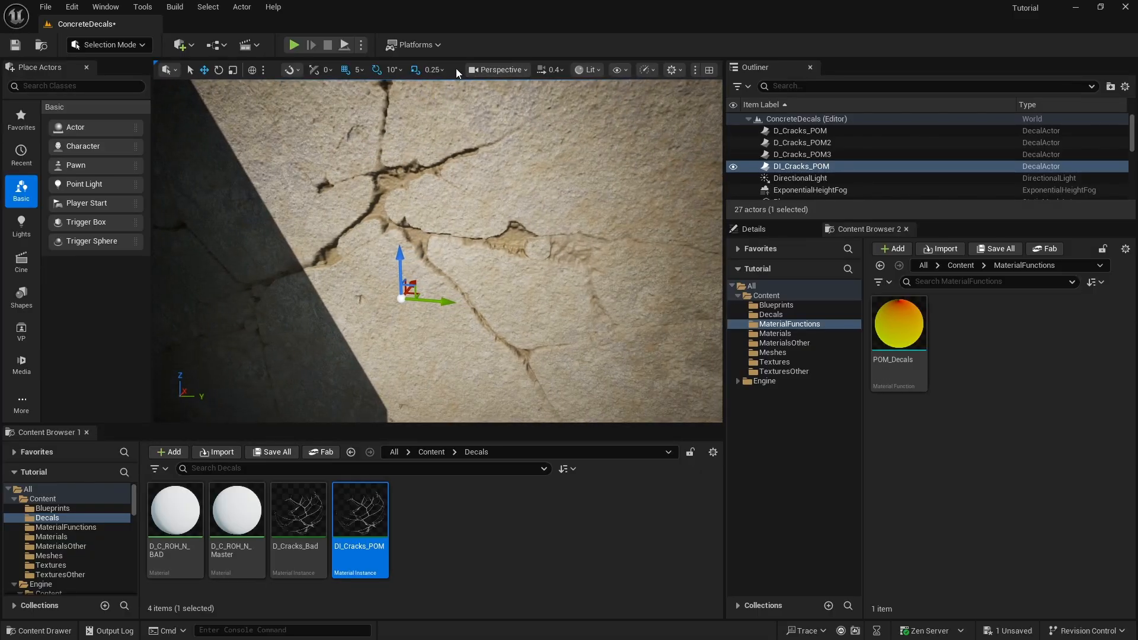
pyautogui.press('F11')
pyautogui.press('d')
pyautogui.moveTo(455, 67); pyautogui.dragTo(335, 127, button='right')
pyautogui.press('s')
pyautogui.press('w')
pyautogui.press('s')
pyautogui.press('s')
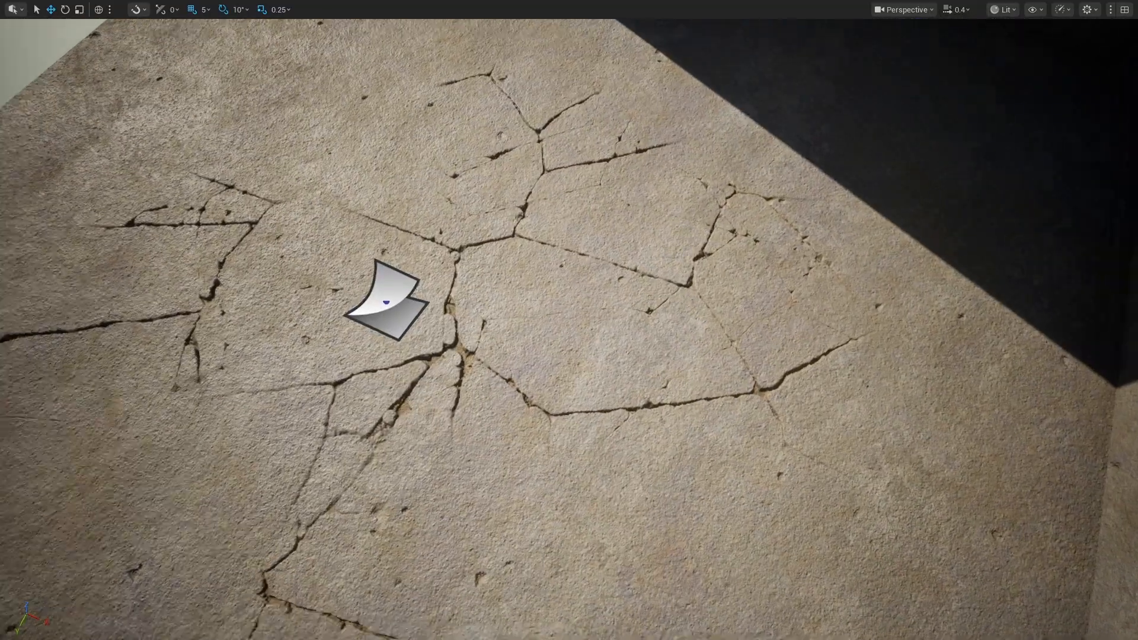
pyautogui.press('w')
pyautogui.moveTo(477, 113)
pyautogui.mouseDown(button='right')
pyautogui.moveTo(441, 145)
pyautogui.moveTo(478, 113)
pyautogui.moveTo(474, 163)
pyautogui.moveTo(504, 89)
pyautogui.moveTo(472, 121)
pyautogui.moveTo(507, 62)
pyautogui.moveTo(461, 121)
pyautogui.mouseUp(button='right')
pyautogui.press('w')
pyautogui.press('s')
pyautogui.press('d')
pyautogui.press('s')
pyautogui.scroll(-3, 460, 113)
pyautogui.press('w')
pyautogui.moveTo(577, 76); pyautogui.dragTo(577, 76, button='right')
pyautogui.press('w')
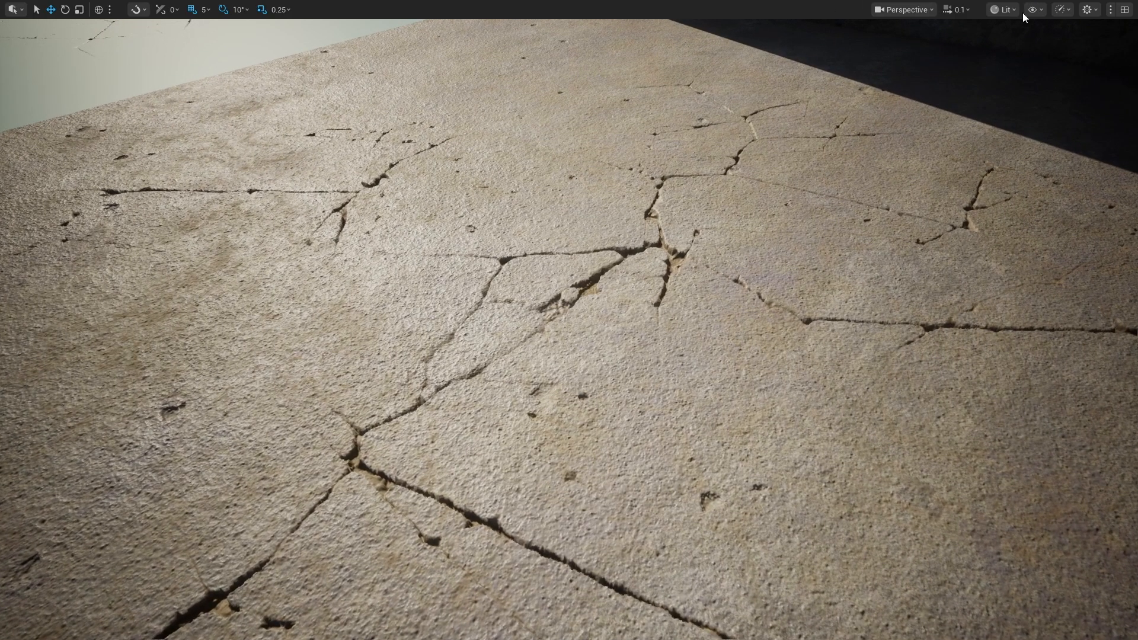
pyautogui.press('F11')
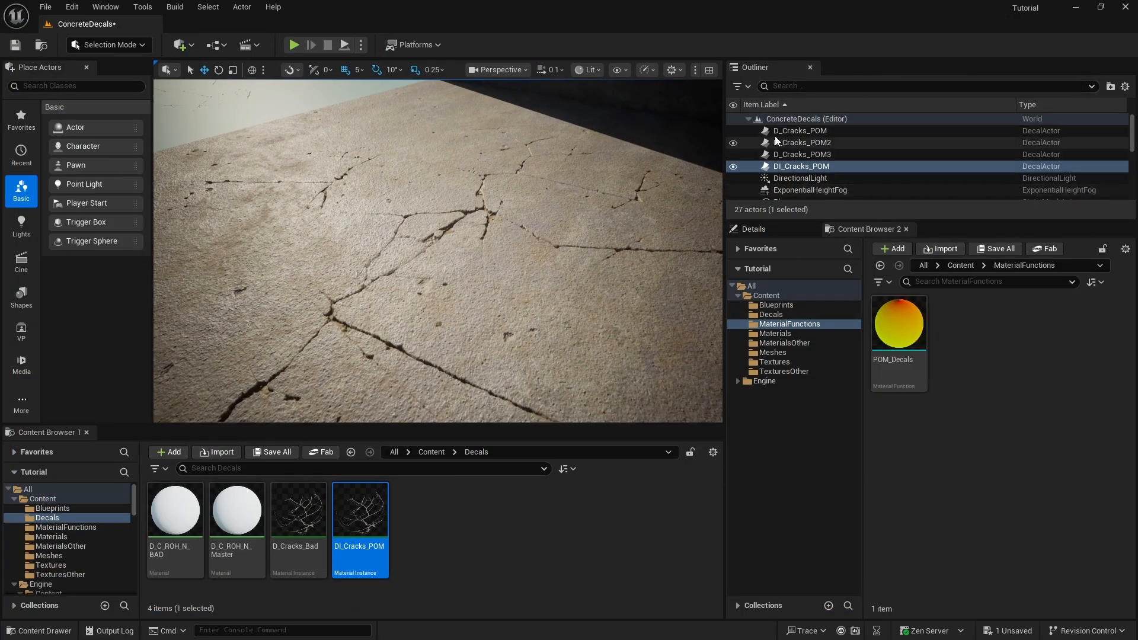
# - Widen the level viewport and review the height ratio and crack textures of the DI_Cracks_POM instance
pyautogui.moveTo(723, 192); pyautogui.dragTo(819, 192)
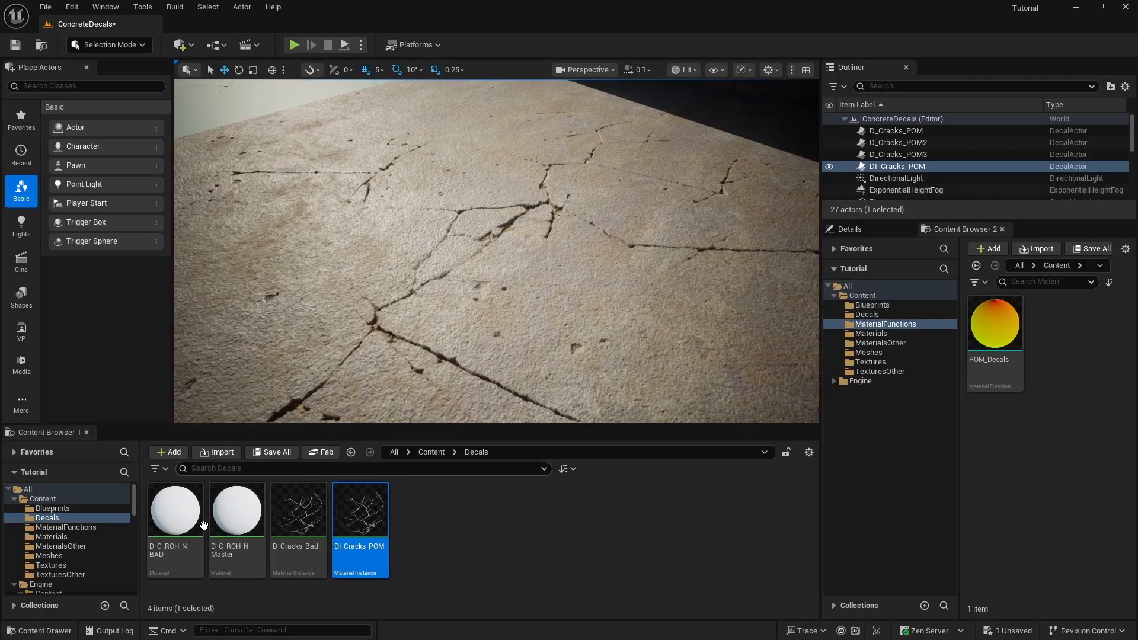
pyautogui.doubleClick(360, 504)
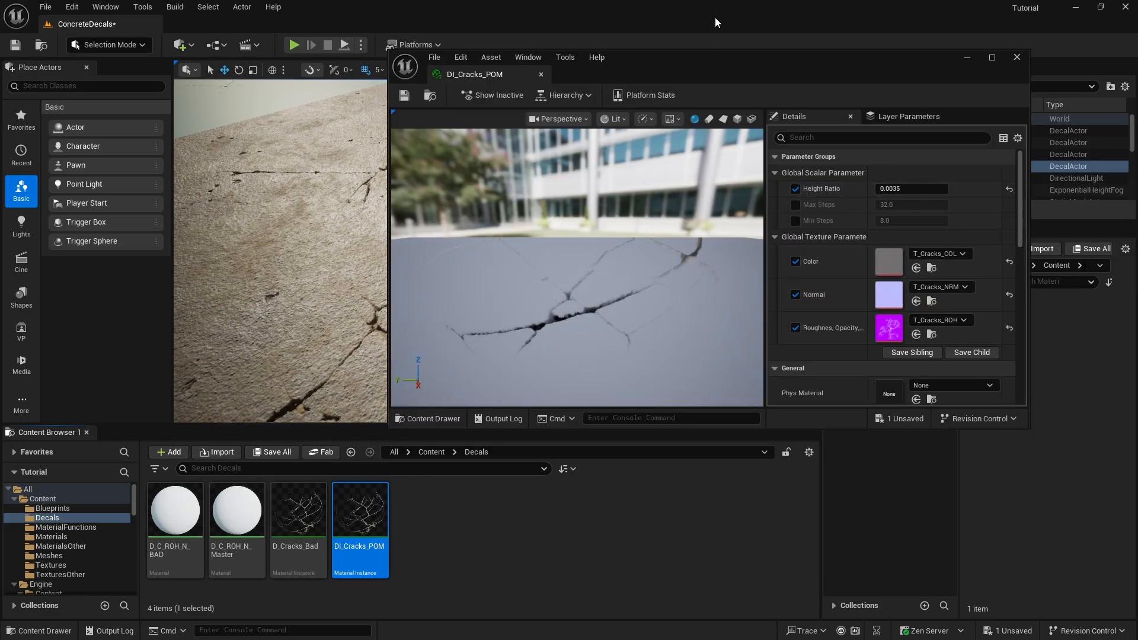
pyautogui.moveTo(698, 71); pyautogui.dragTo(741, 130)
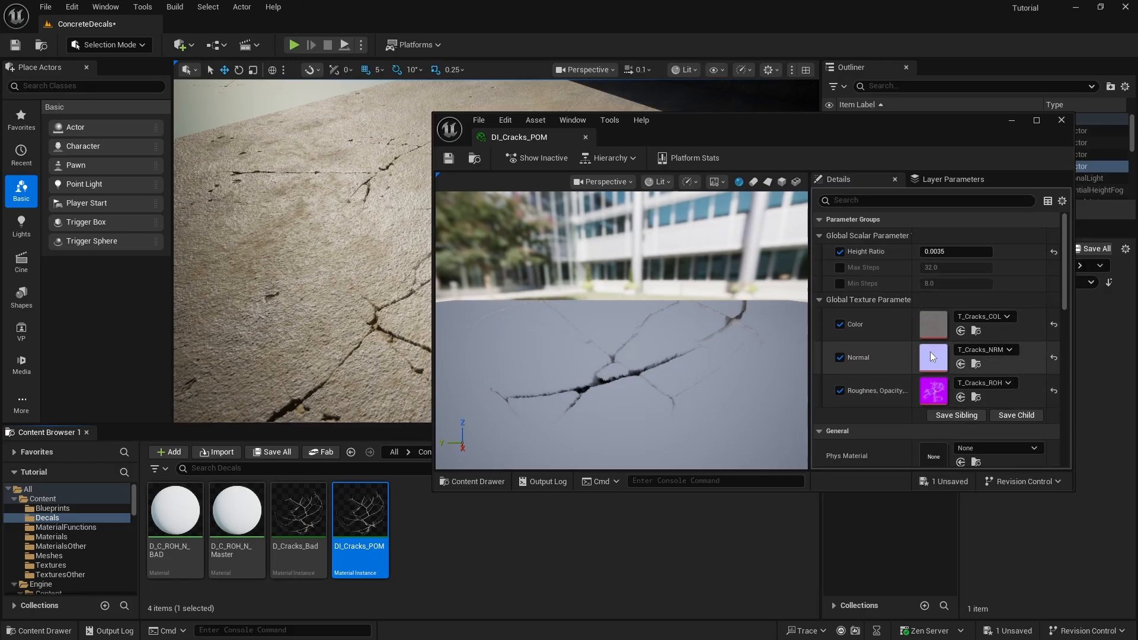
pyautogui.click(1060, 120)
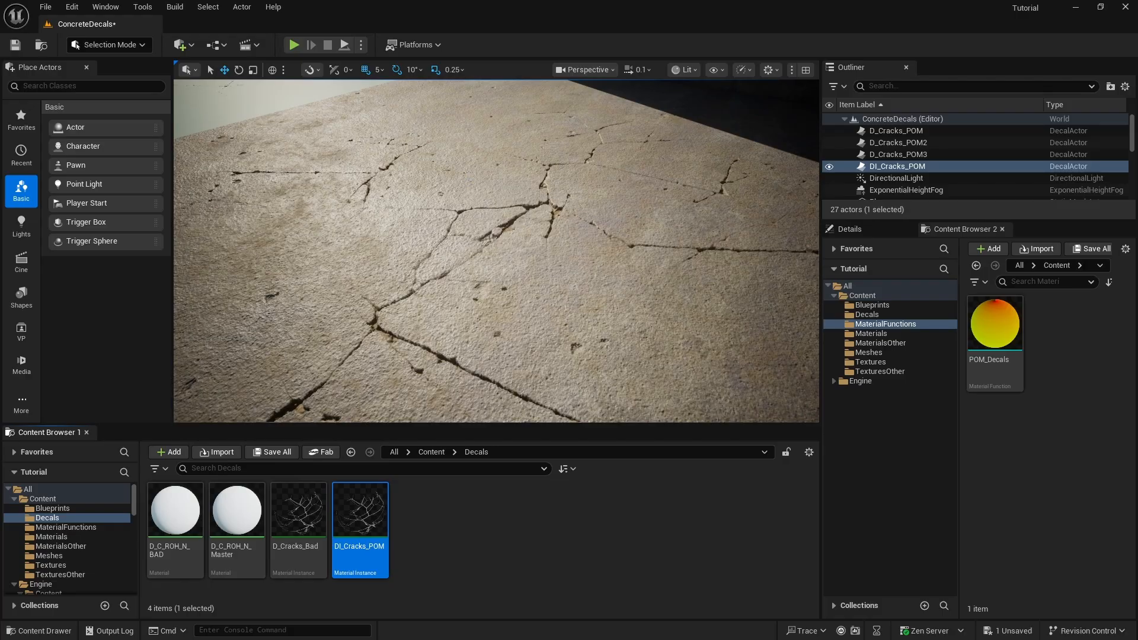
# - Inspect the crack decals on the concrete wall and floor up close from several angles
pyautogui.moveTo(496, 251); pyautogui.dragTo(436, 264, button='right')
pyautogui.scroll(8, 497, 252)
pyautogui.press('w')
pyautogui.scroll(-4, 497, 251)
pyautogui.press('w')
pyautogui.press('s')
pyautogui.press('w')
pyautogui.press('w')
pyautogui.press('w')
pyautogui.press('w')
pyautogui.moveTo(486, 208); pyautogui.dragTo(491, 205, button='right')
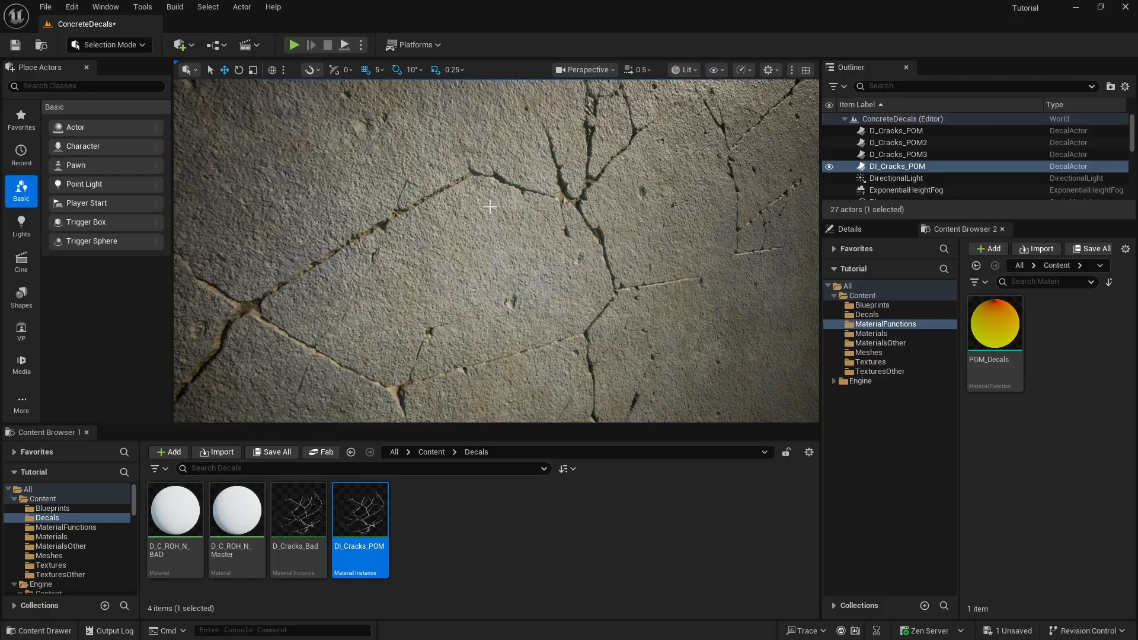
pyautogui.moveTo(489, 207)
pyautogui.mouseDown(button='right')
pyautogui.moveTo(519, 197)
pyautogui.moveTo(507, 201)
pyautogui.mouseUp(button='right')
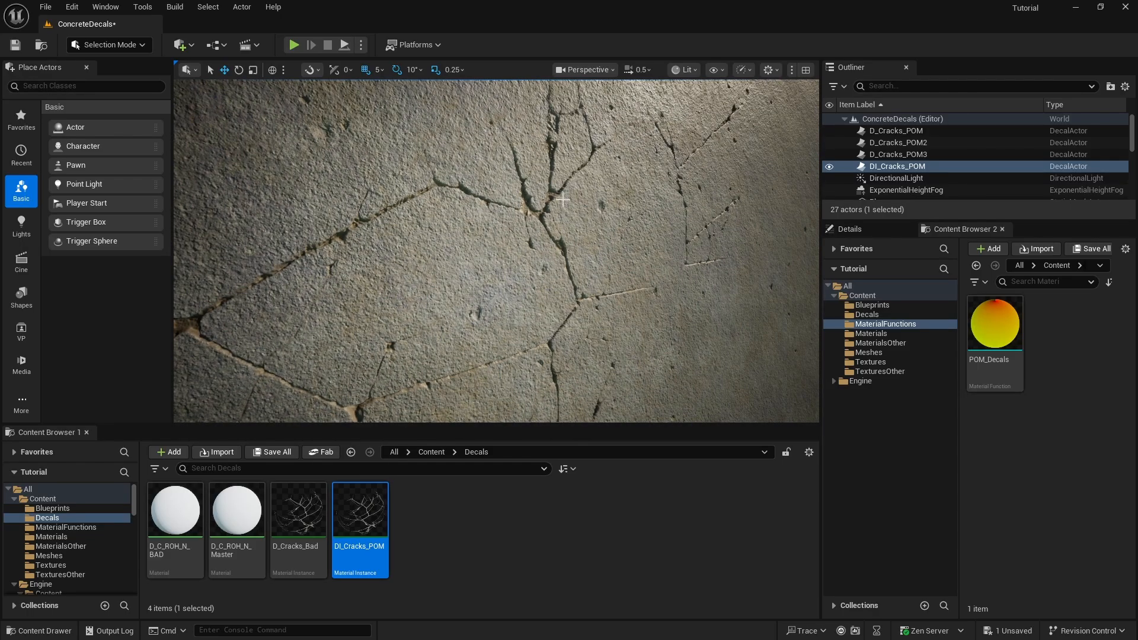
pyautogui.press('s')
pyautogui.moveTo(482, 223); pyautogui.dragTo(479, 260, button='right')
pyautogui.press('w')
pyautogui.press('s')
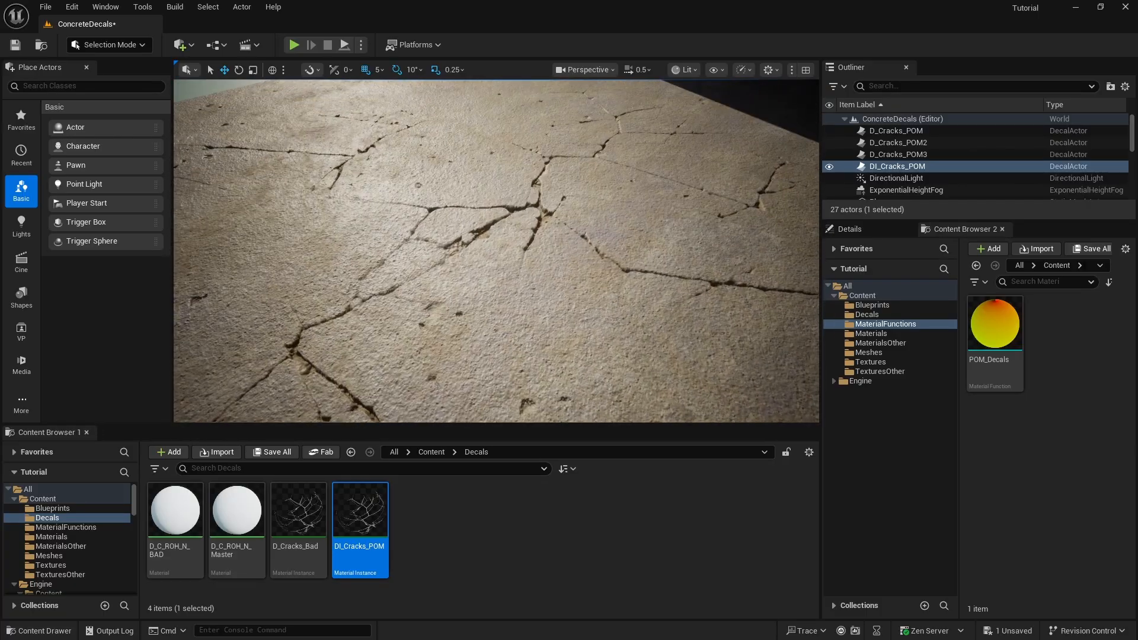